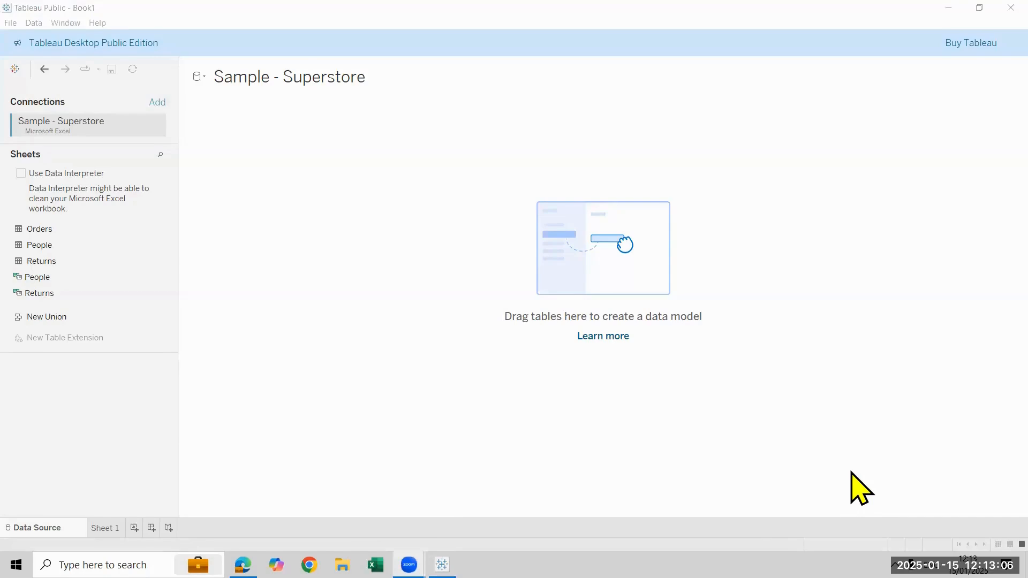
# Add the Orders table to the data model
pyautogui.click(22, 229)
pyautogui.moveTo(21, 229); pyautogui.dragTo(279, 245)
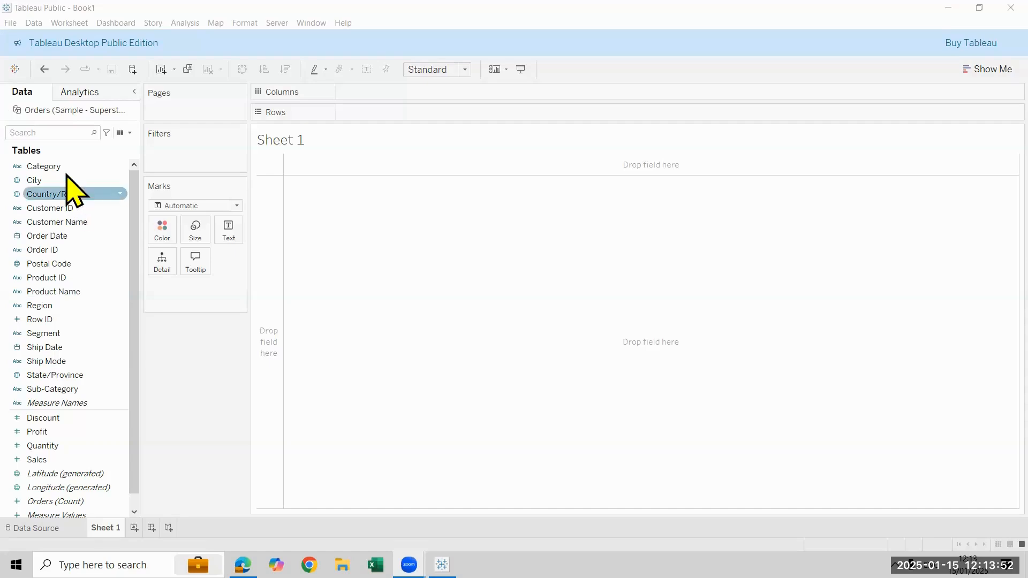
# Build a bar chart of Sales by Category and swap rows and columns to make the bars vertical
pyautogui.moveTo(64, 167); pyautogui.dragTo(442, 341)
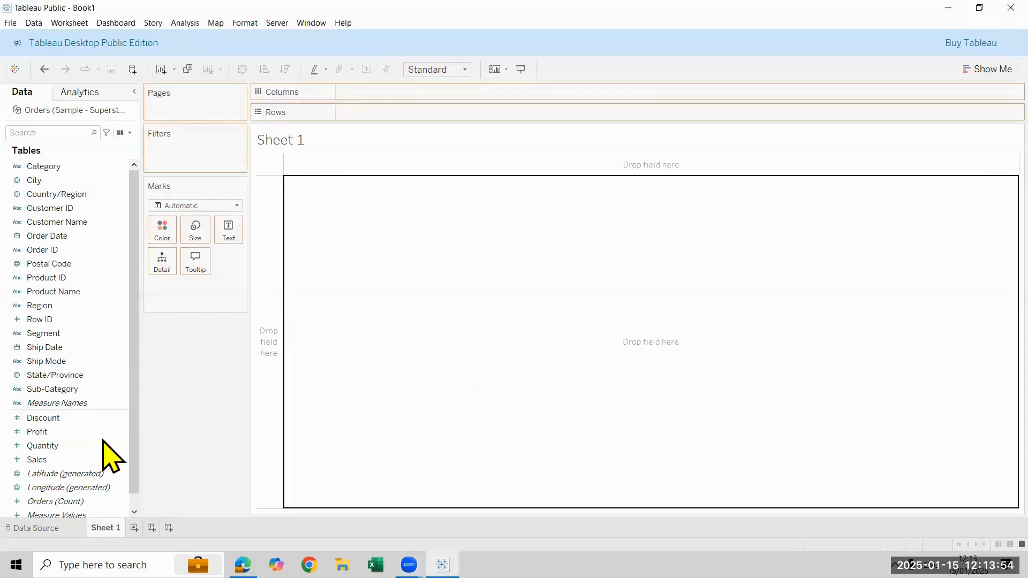
pyautogui.moveTo(69, 461); pyautogui.dragTo(415, 98)
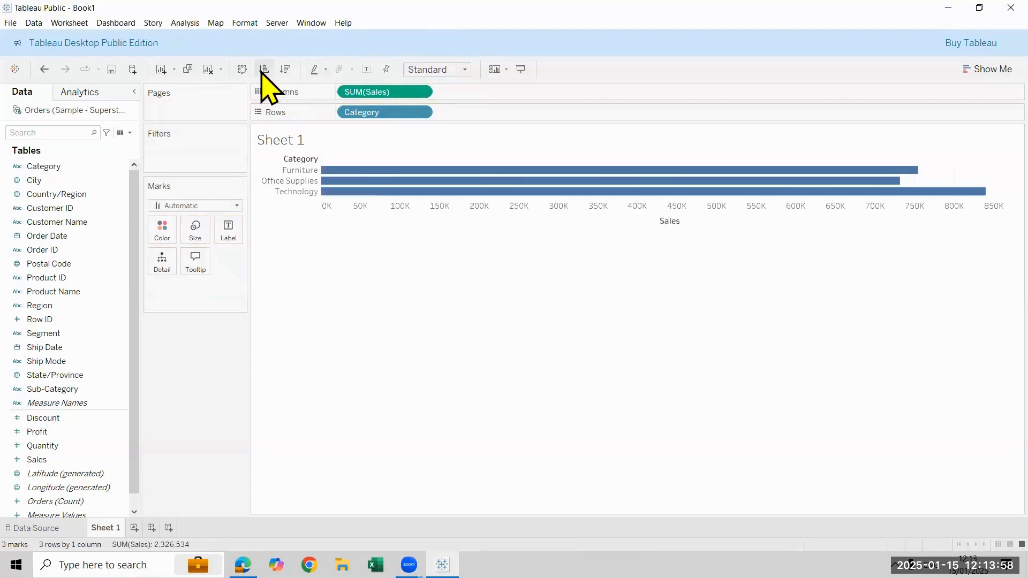
pyautogui.hotkey('ctrl', 'w')
# Show the mark labels, undo that, and fit the chart to Entire View
pyautogui.click(367, 69)
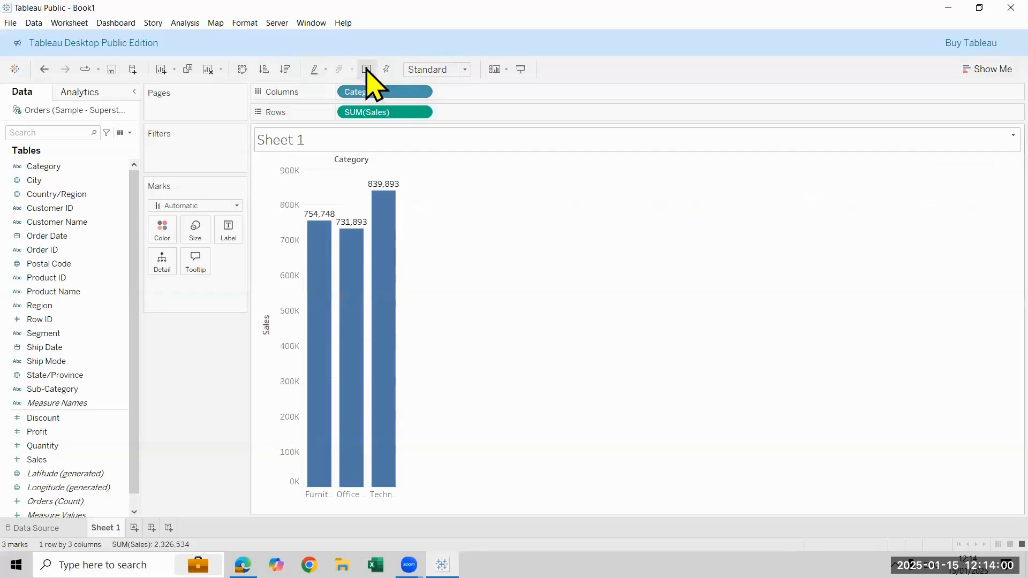
pyautogui.hotkey('ctrl', 'z')
pyautogui.click(464, 70)
pyautogui.click(437, 117)
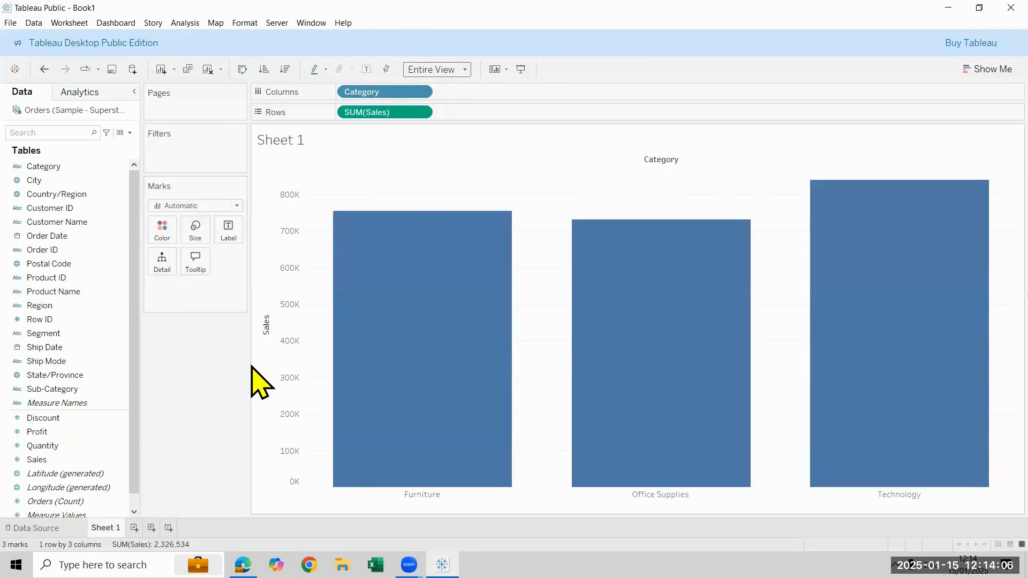
# Hide the Sales axis header and the Category field label above the bars
pyautogui.rightClick(268, 358)
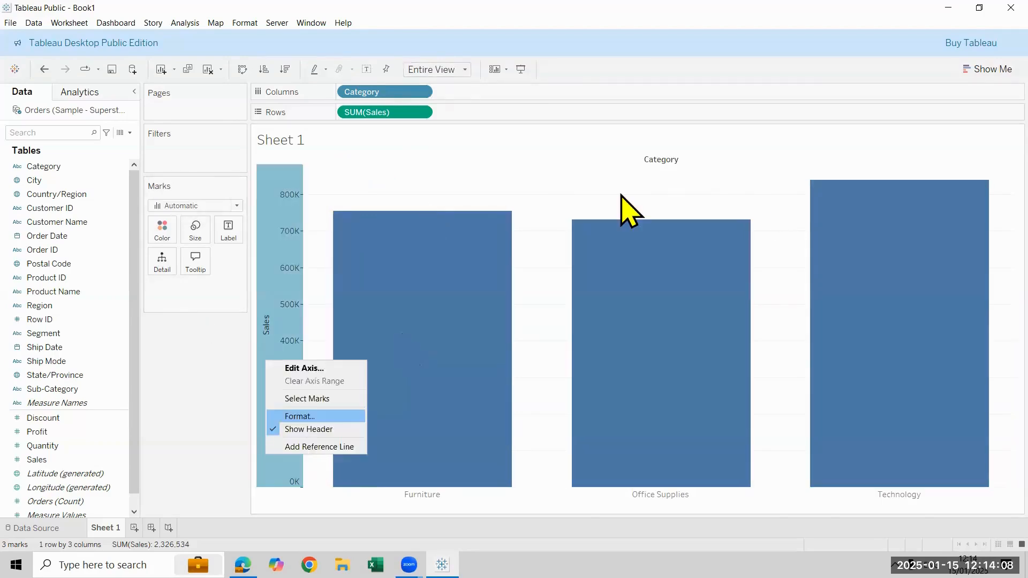
pyautogui.press('Escape')
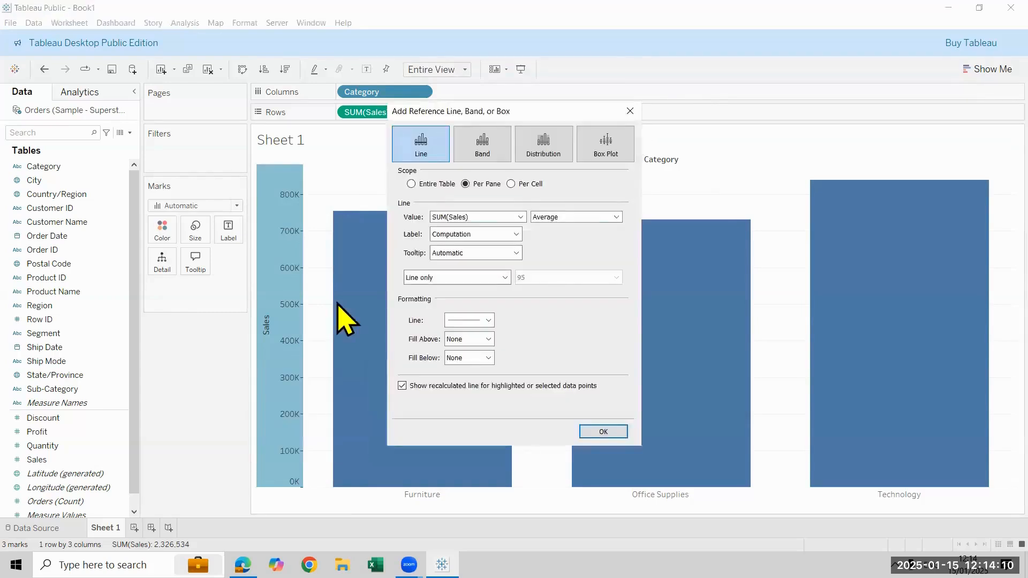
pyautogui.press('Escape')
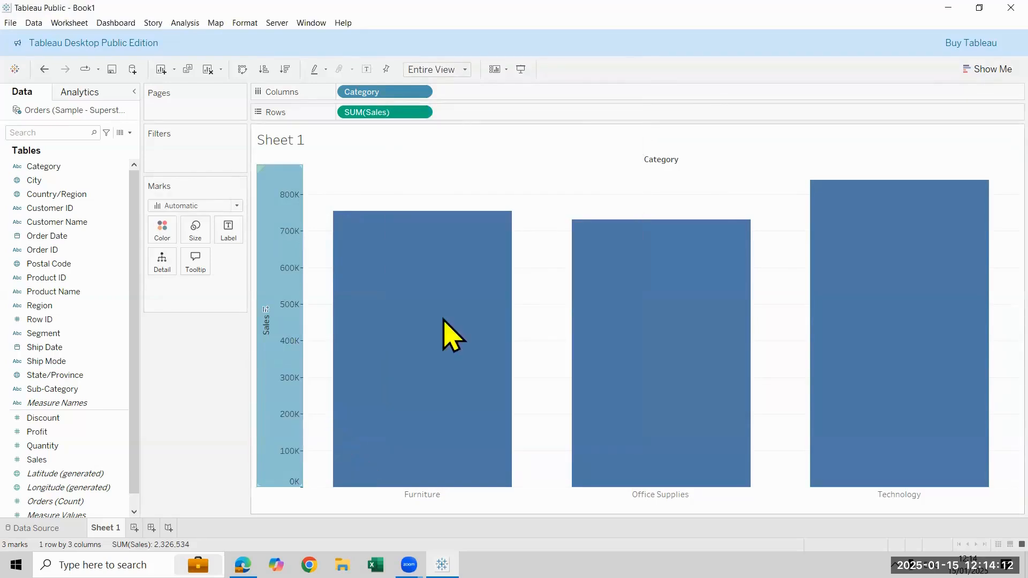
pyautogui.rightClick(598, 162)
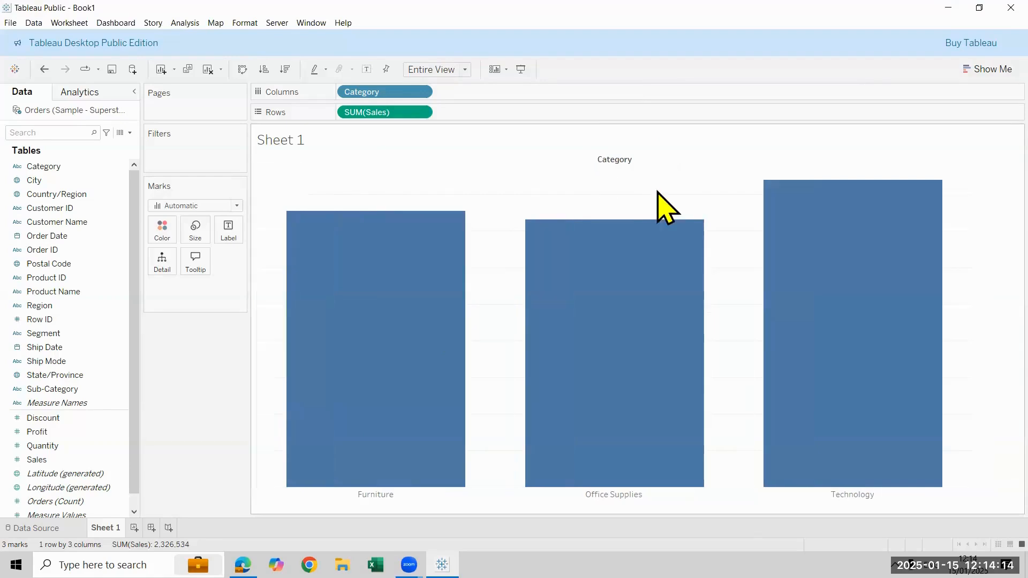
pyautogui.press('Return')
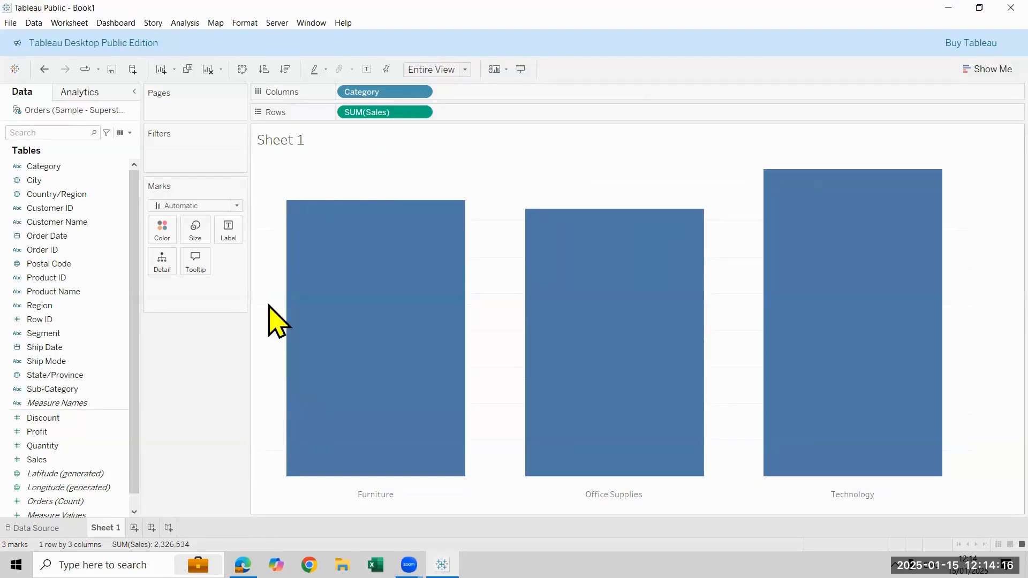
# Remove the chart's horizontal grid lines by setting the row Grid Lines format to None
pyautogui.click(485, 284)
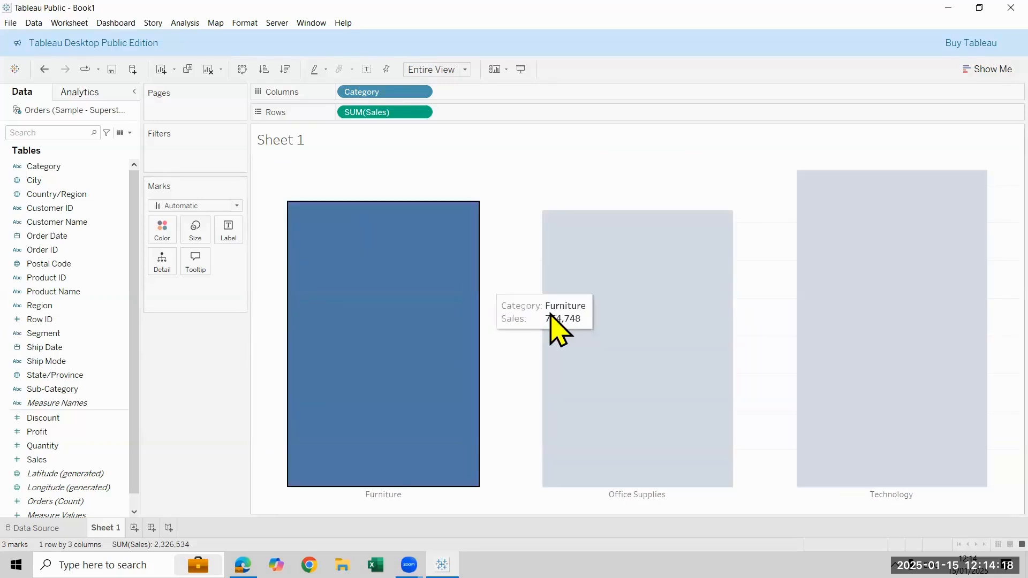
pyautogui.rightClick(551, 321)
pyautogui.click(551, 323)
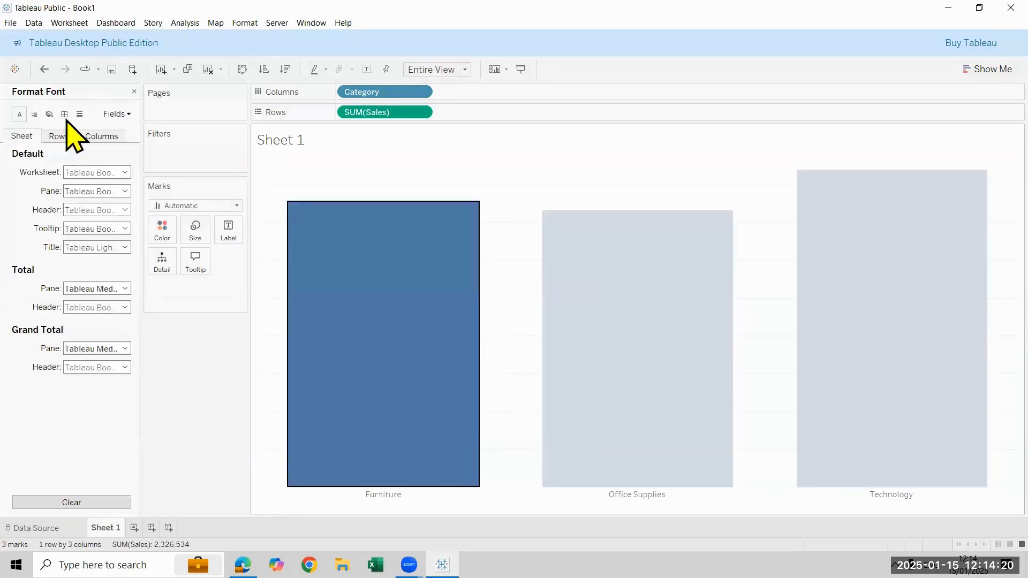
pyautogui.click(79, 114)
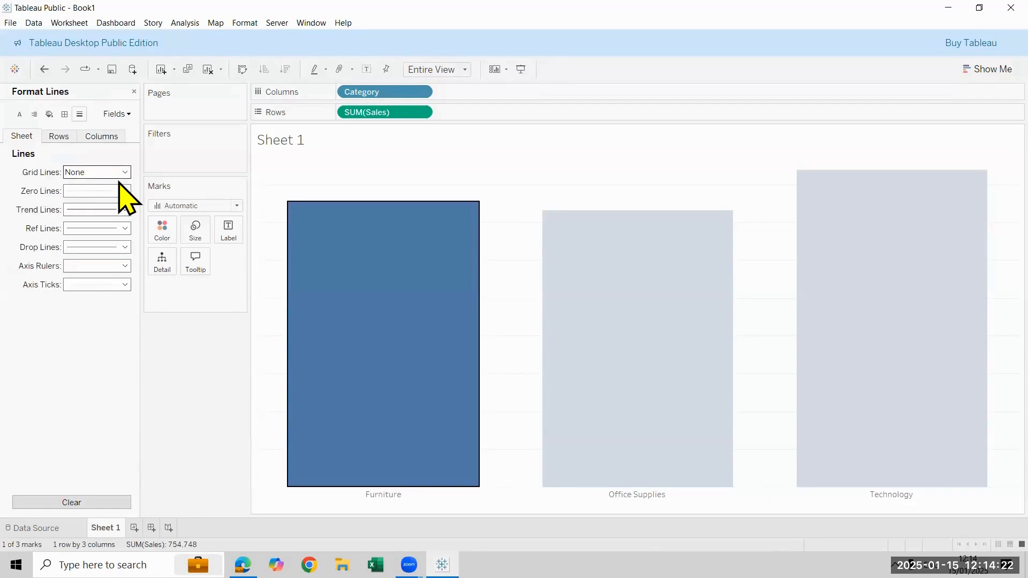
pyautogui.click(113, 172)
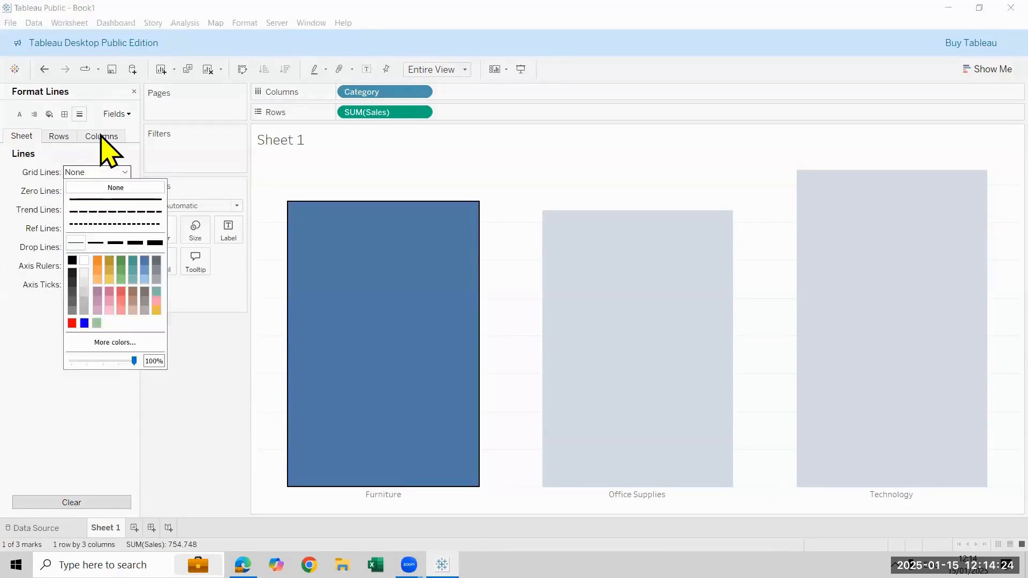
pyautogui.click(60, 138)
pyautogui.click(101, 137)
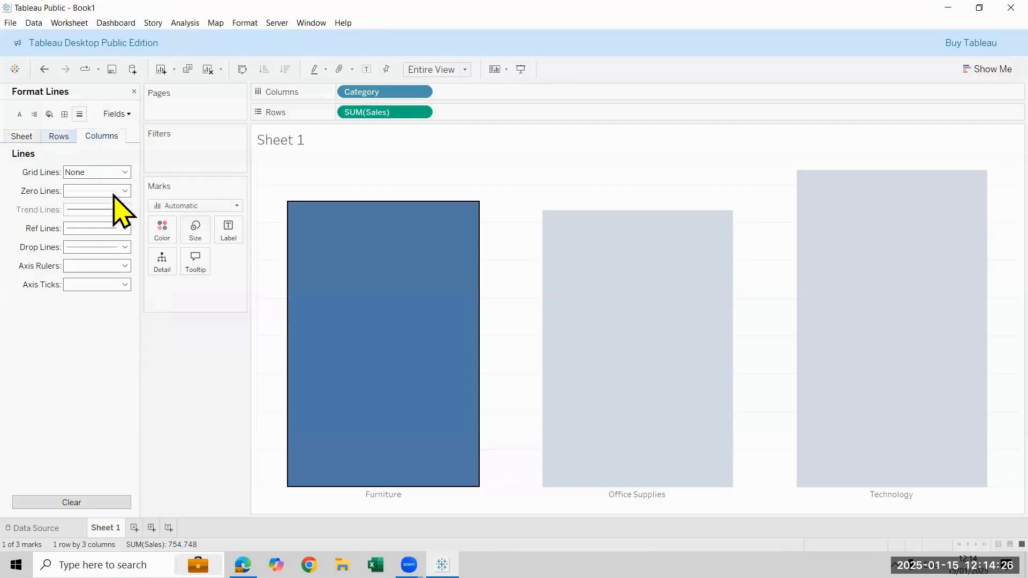
pyautogui.click(60, 137)
pyautogui.click(111, 172)
pyautogui.click(111, 189)
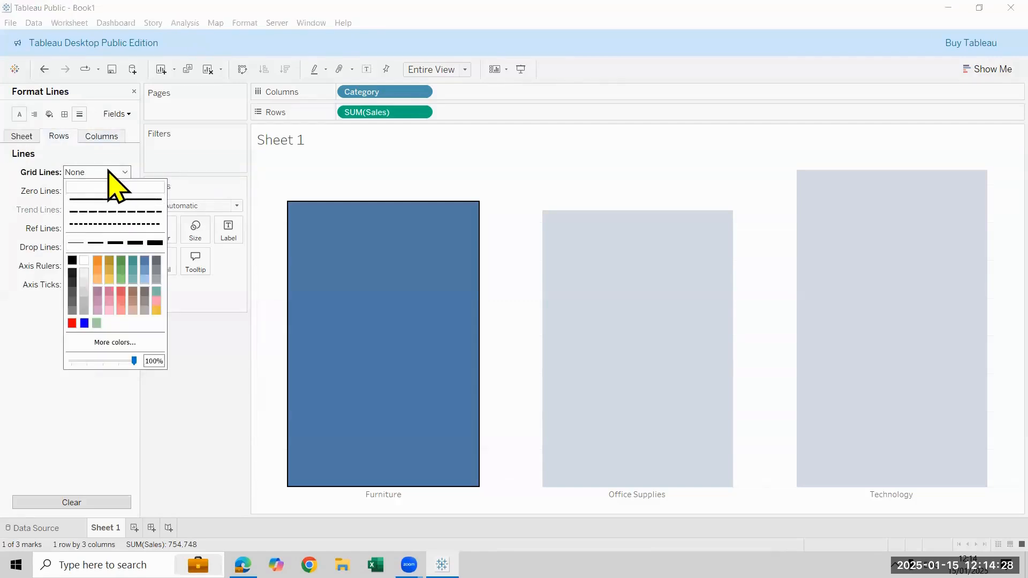
pyautogui.click(19, 114)
pyautogui.click(49, 114)
pyautogui.click(34, 114)
pyautogui.click(20, 114)
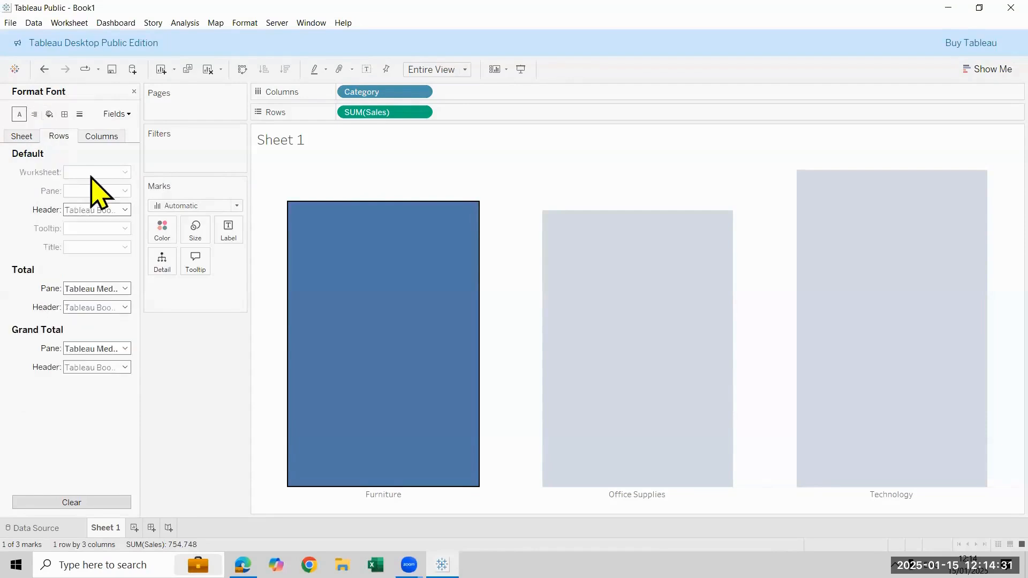
pyautogui.click(134, 91)
pyautogui.click(530, 321)
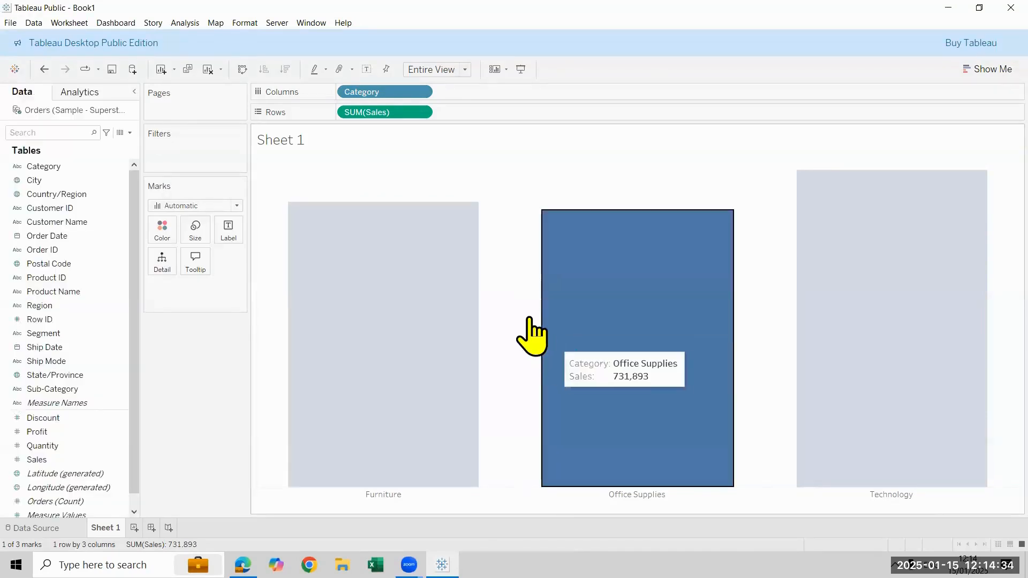
pyautogui.click(535, 138)
# Set the default worksheet font of the whole sheet to bold and black
pyautogui.rightClick(509, 181)
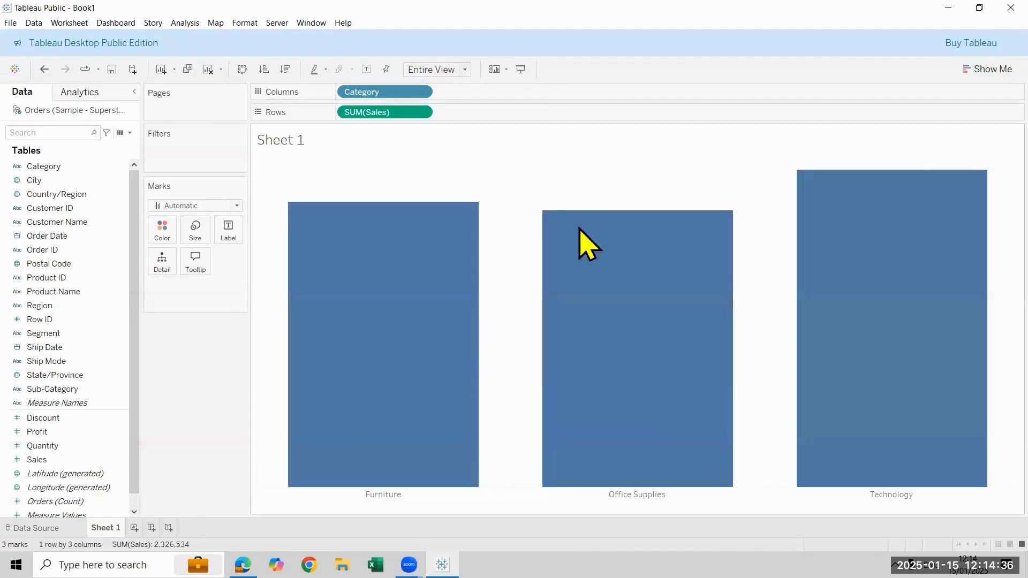
pyautogui.click(551, 218)
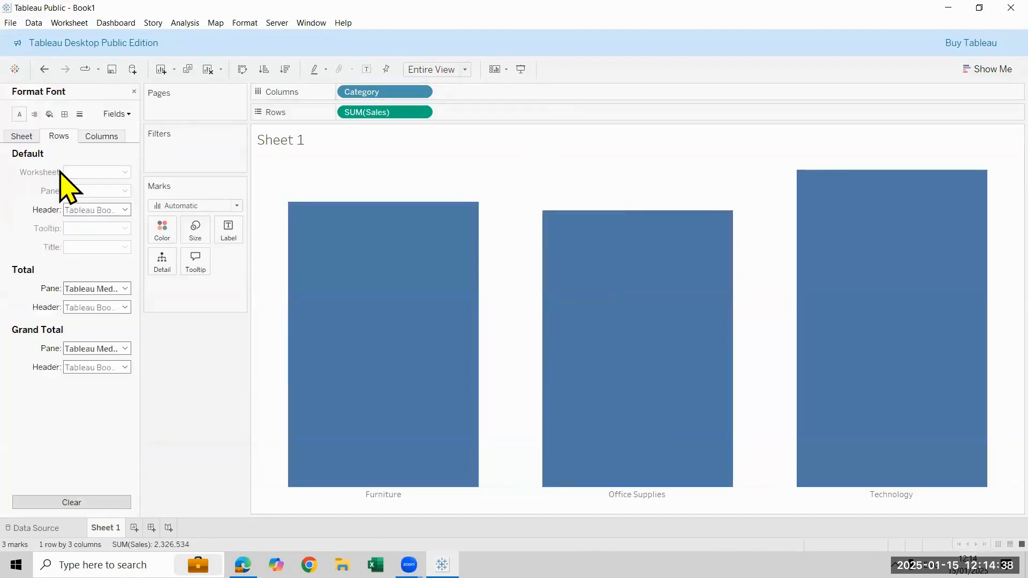
pyautogui.click(22, 136)
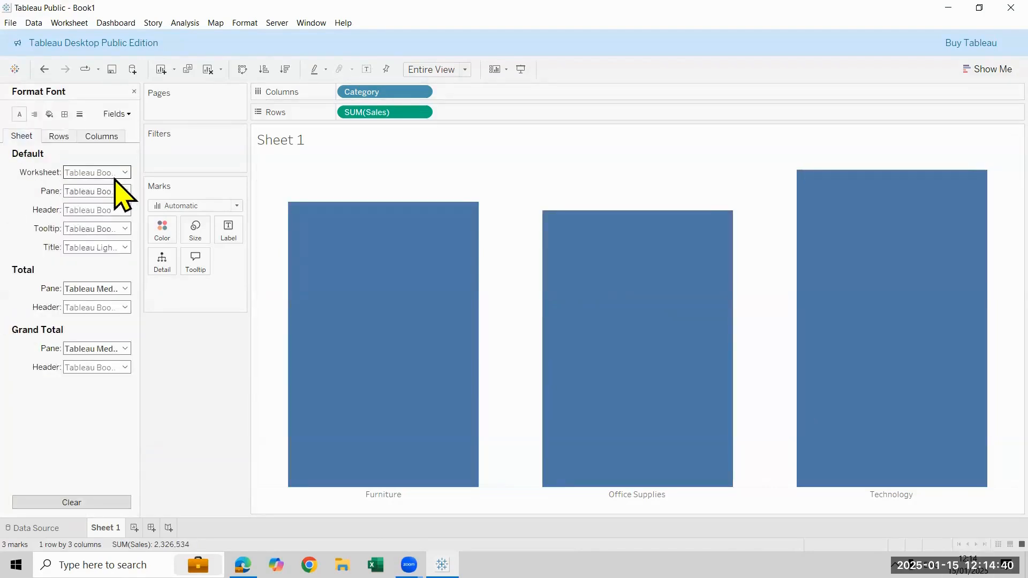
pyautogui.click(124, 172)
pyautogui.click(110, 208)
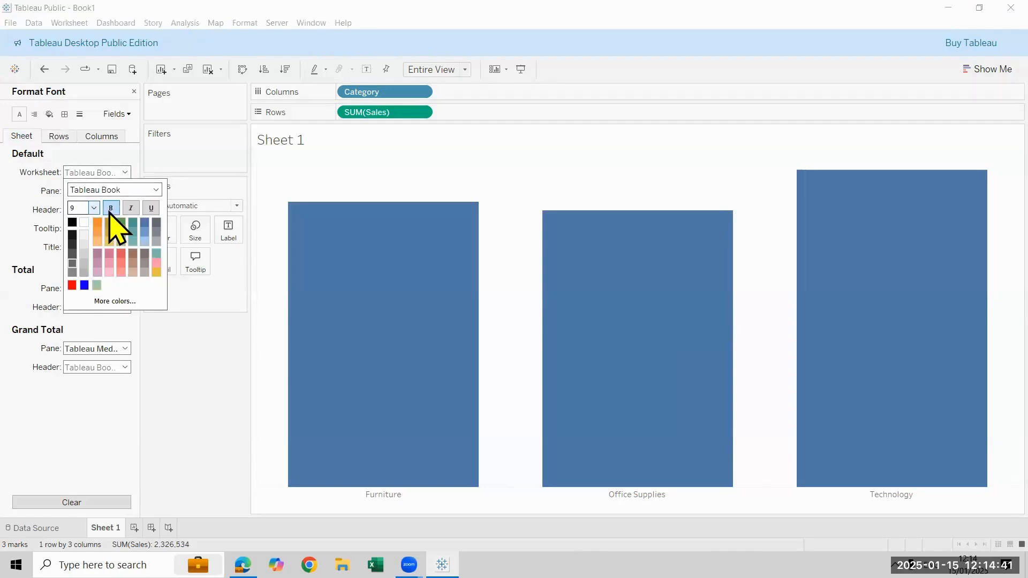
pyautogui.click(72, 222)
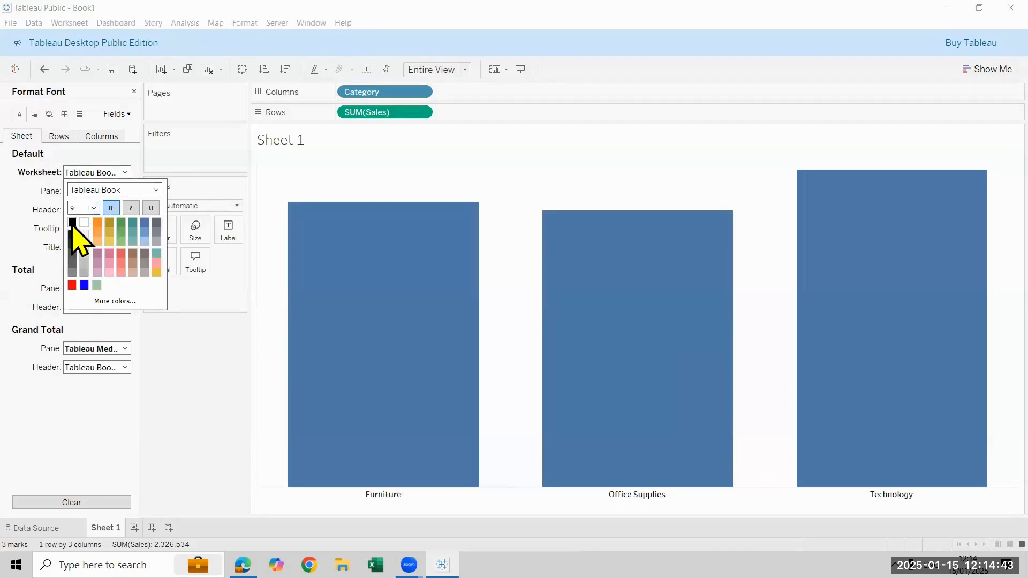
pyautogui.click(188, 391)
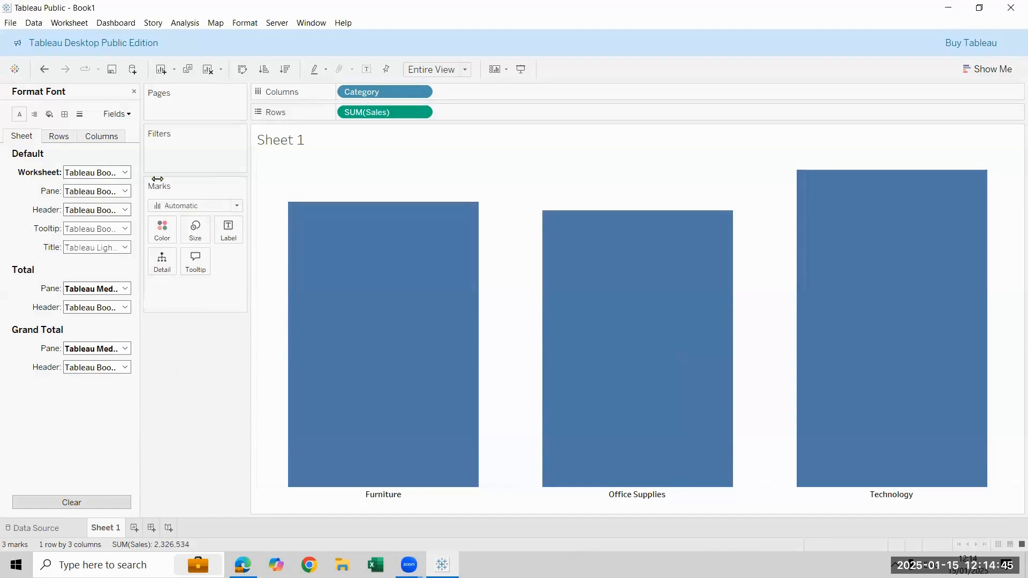
pyautogui.click(134, 92)
# Add Sales as labels on the bars and format them as Number (Custom) with display units in thousands (K)
pyautogui.moveTo(65, 461); pyautogui.dragTo(231, 229)
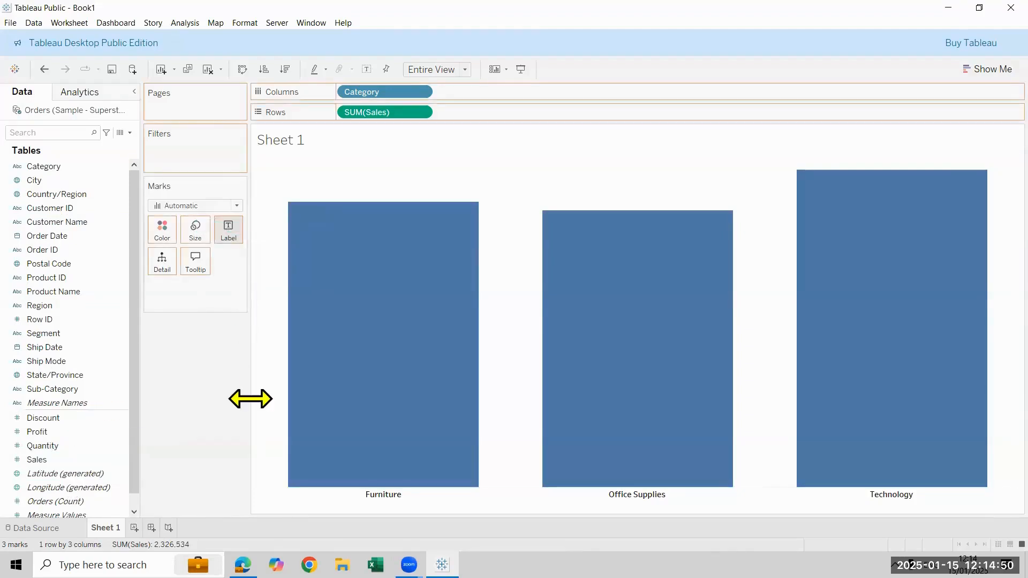
pyautogui.click(229, 291)
pyautogui.click(195, 340)
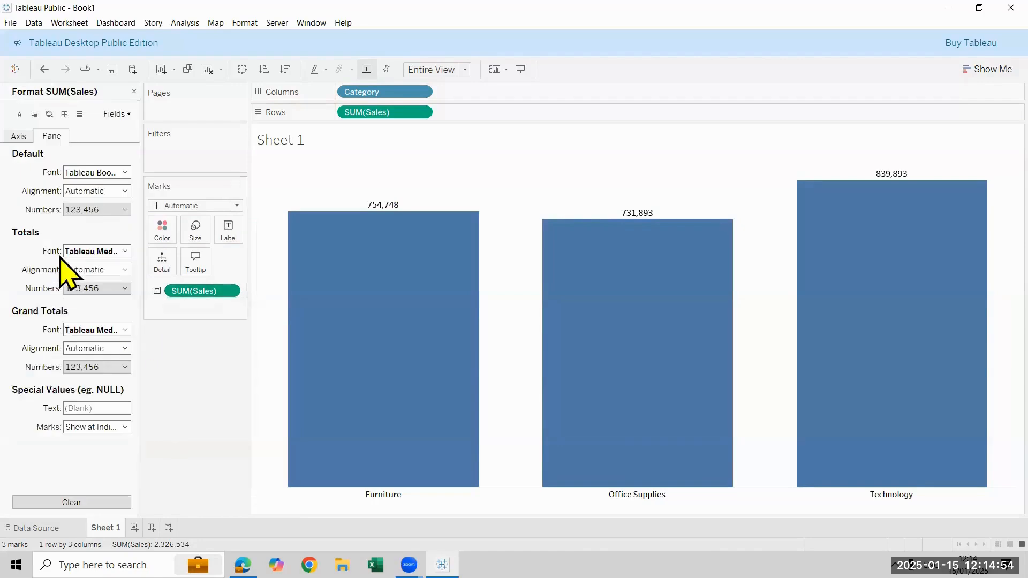
pyautogui.click(102, 210)
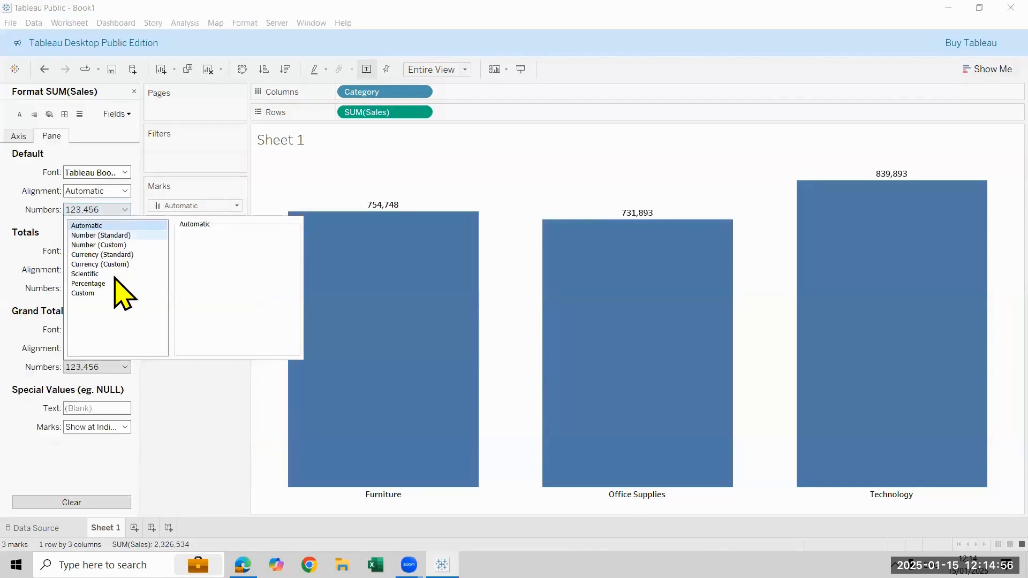
pyautogui.click(117, 245)
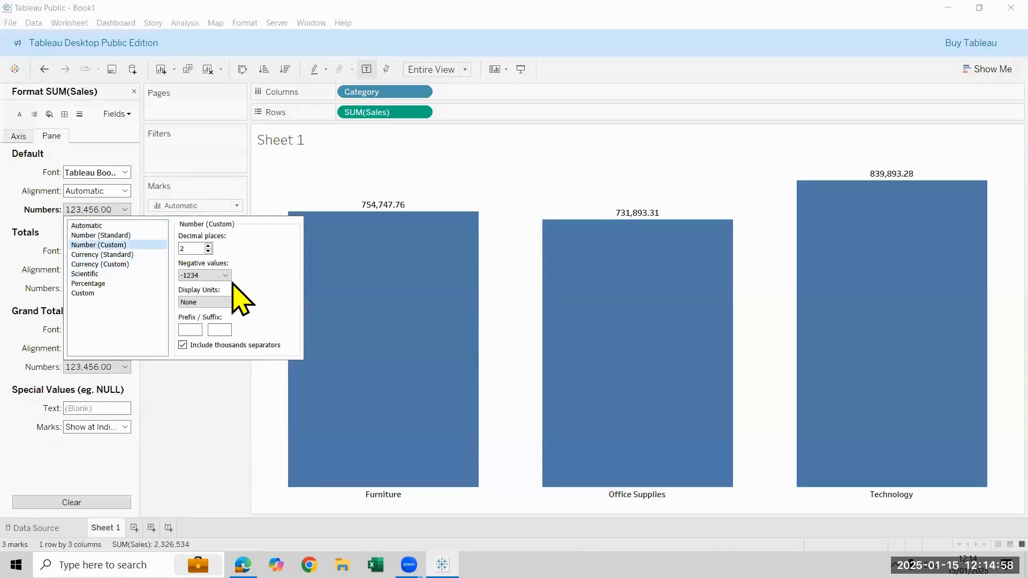
pyautogui.click(230, 302)
pyautogui.click(209, 321)
pyautogui.click(191, 440)
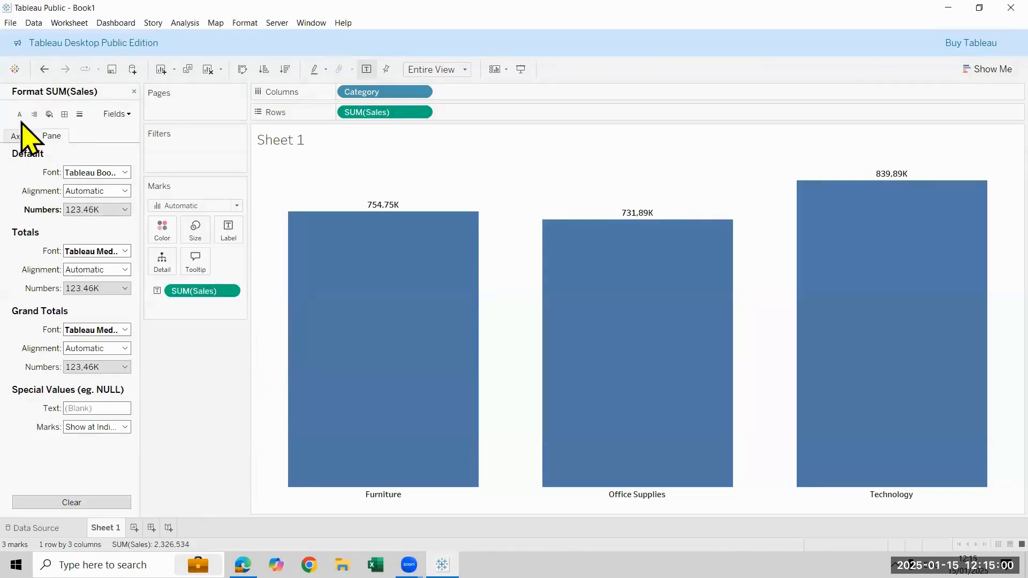
pyautogui.click(134, 92)
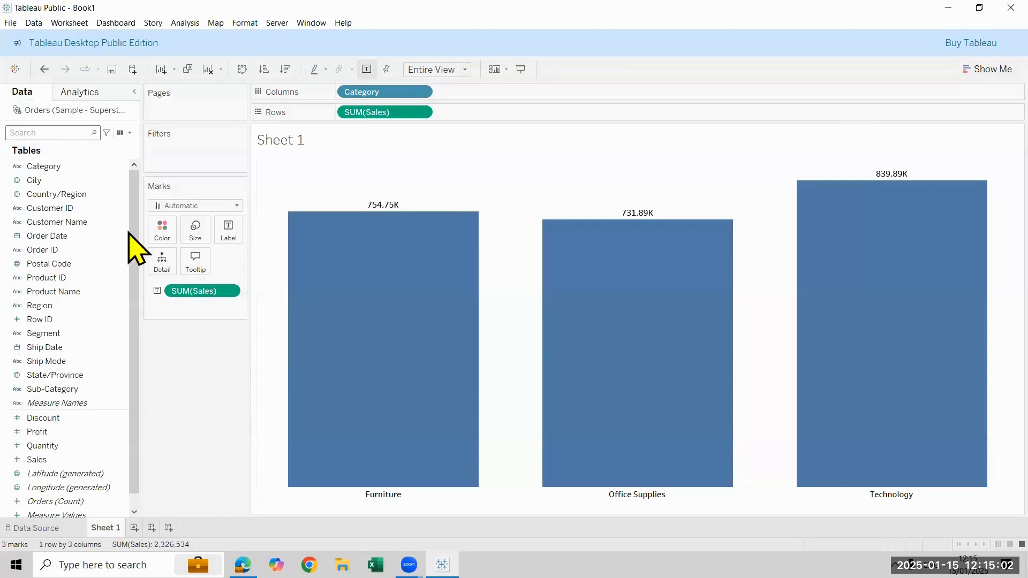
# Set the default worksheet font size of the whole sheet to 10 and close the formatting options
pyautogui.rightClick(496, 270)
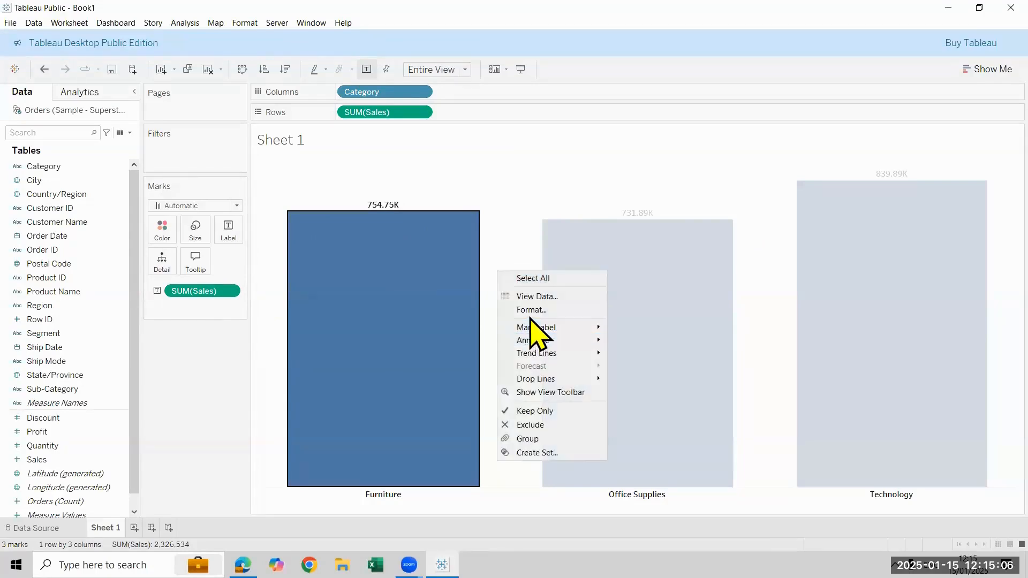
pyautogui.click(510, 138)
pyautogui.rightClick(518, 177)
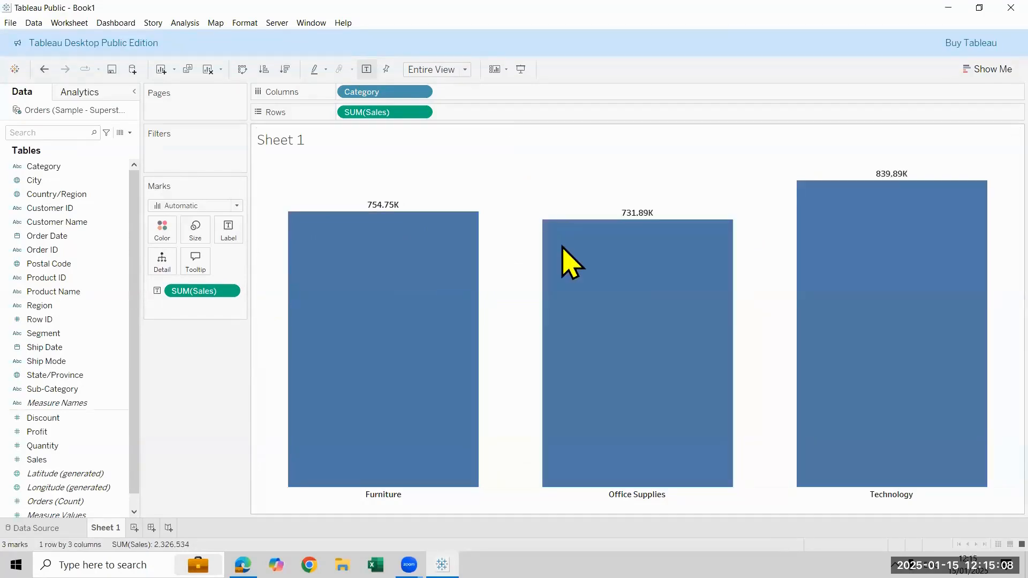
pyautogui.click(551, 213)
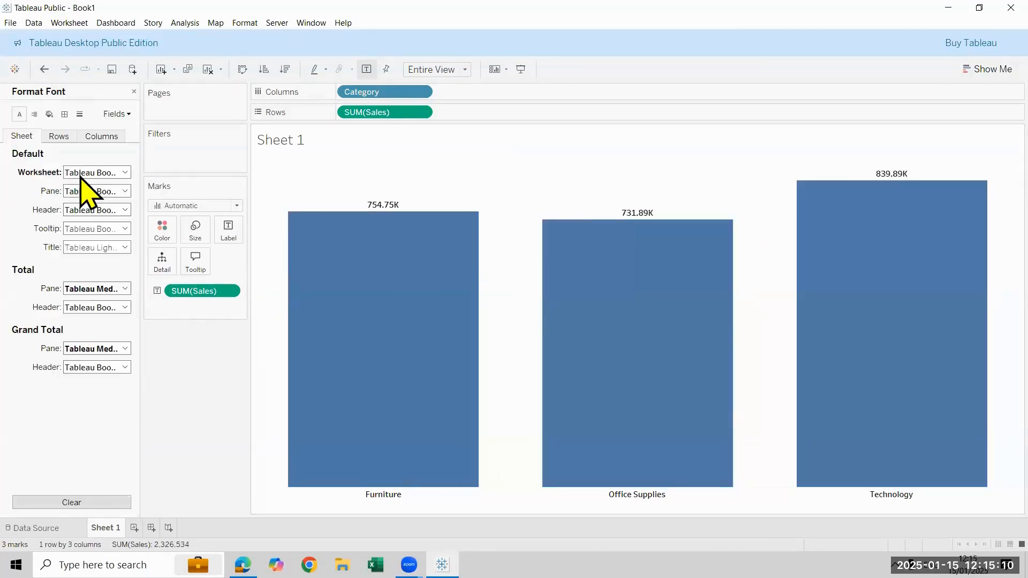
pyautogui.click(96, 172)
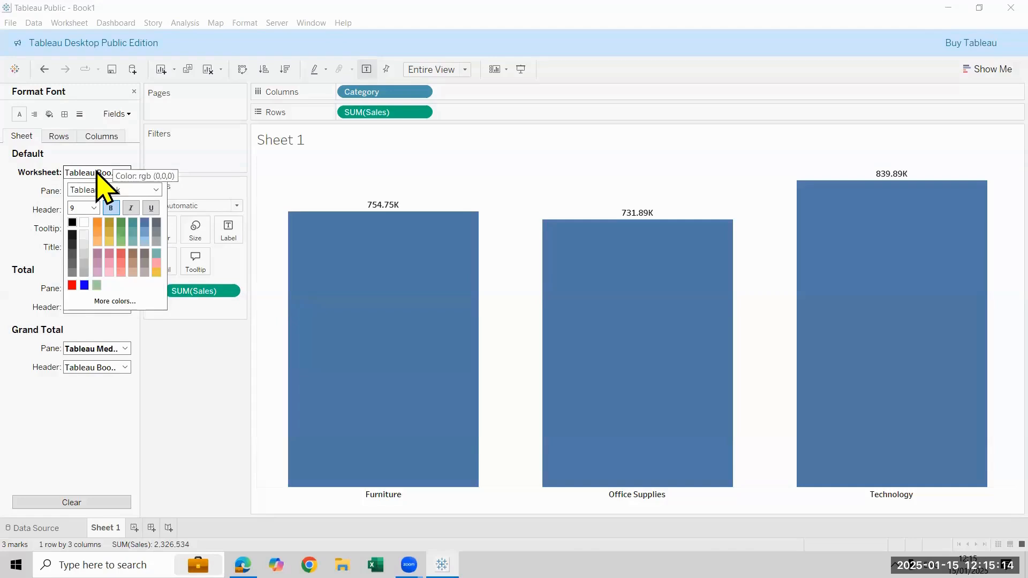
pyautogui.click(95, 208)
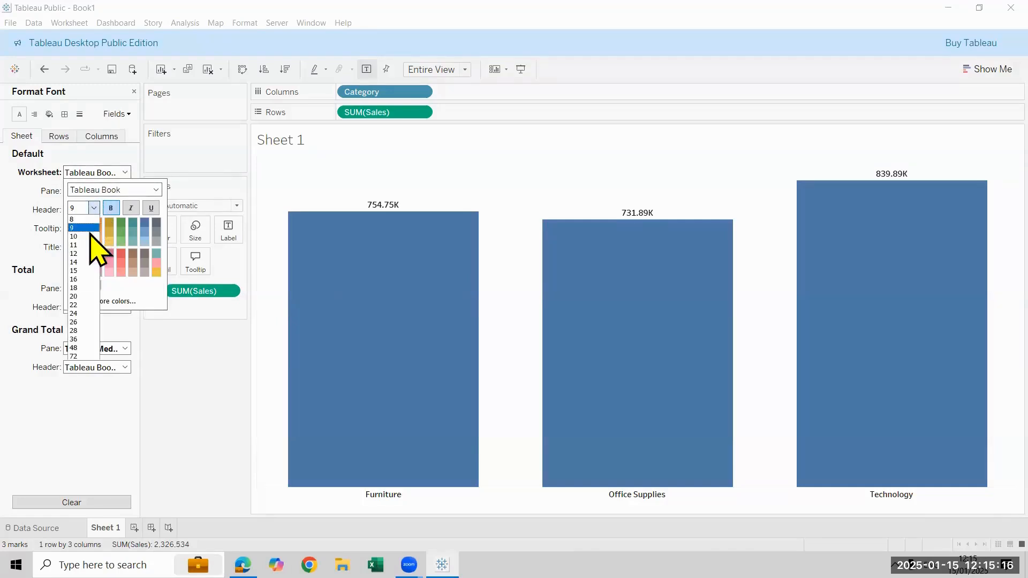
pyautogui.click(90, 236)
pyautogui.click(567, 155)
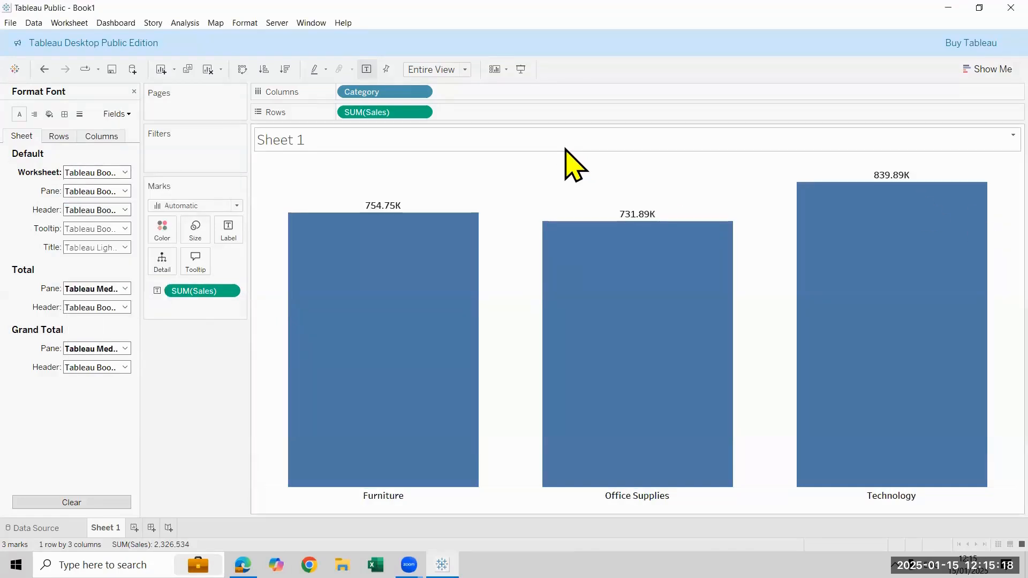
pyautogui.click(134, 91)
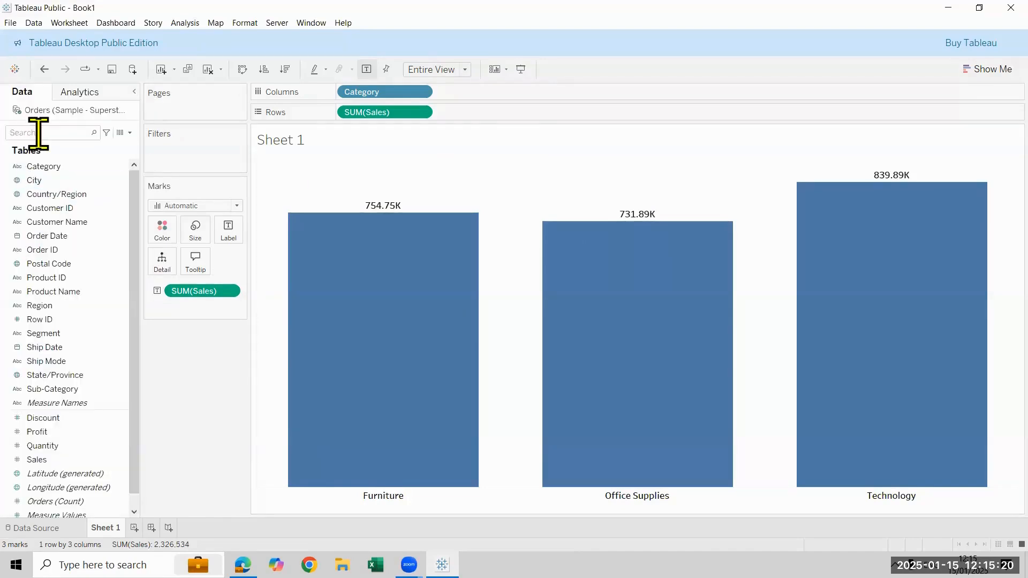
# Color the bars by Category and hide the Category color legend
pyautogui.moveTo(43, 166); pyautogui.dragTo(185, 323)
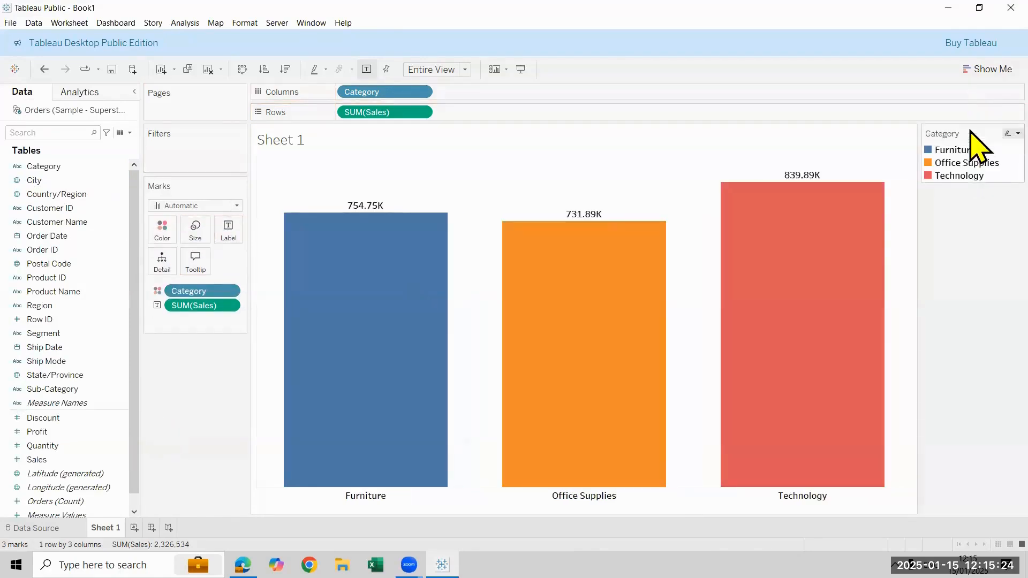
pyautogui.rightClick(970, 220)
pyautogui.click(972, 235)
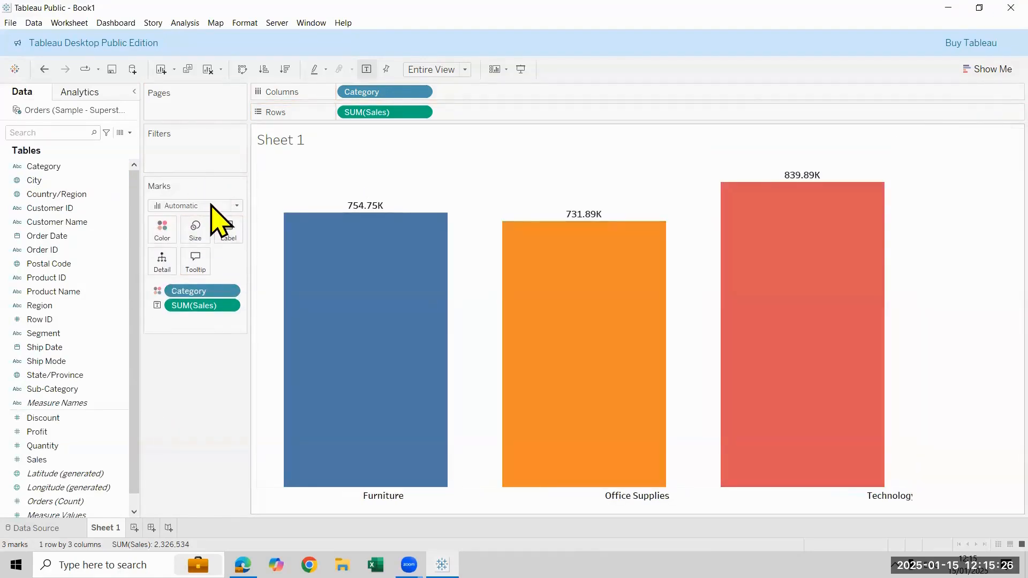
# Replace the sheet title with "Sales by Category", centered and bold
pyautogui.doubleClick(462, 146)
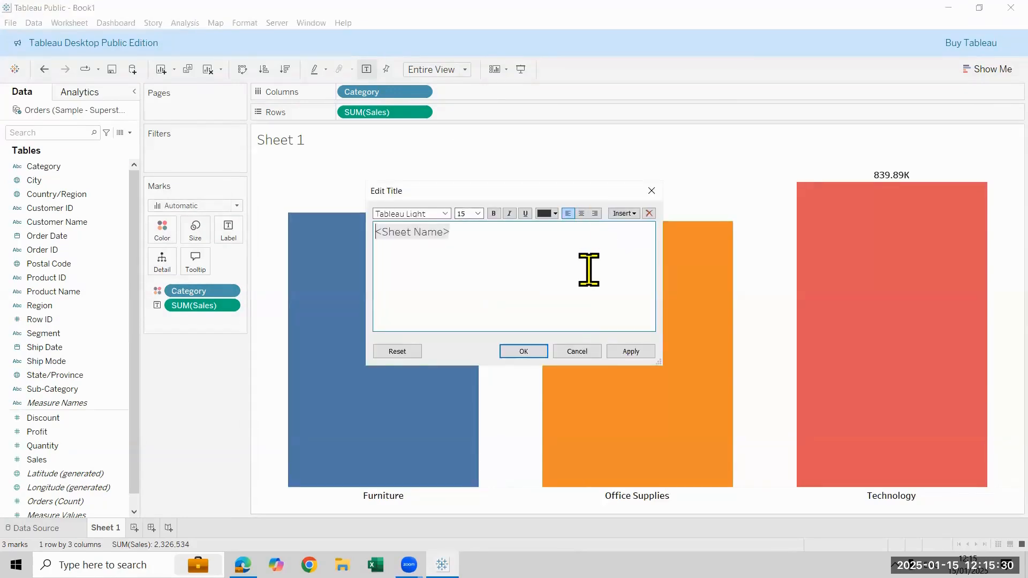
pyautogui.hotkey('ctrl', 'a')
pyautogui.write('C')
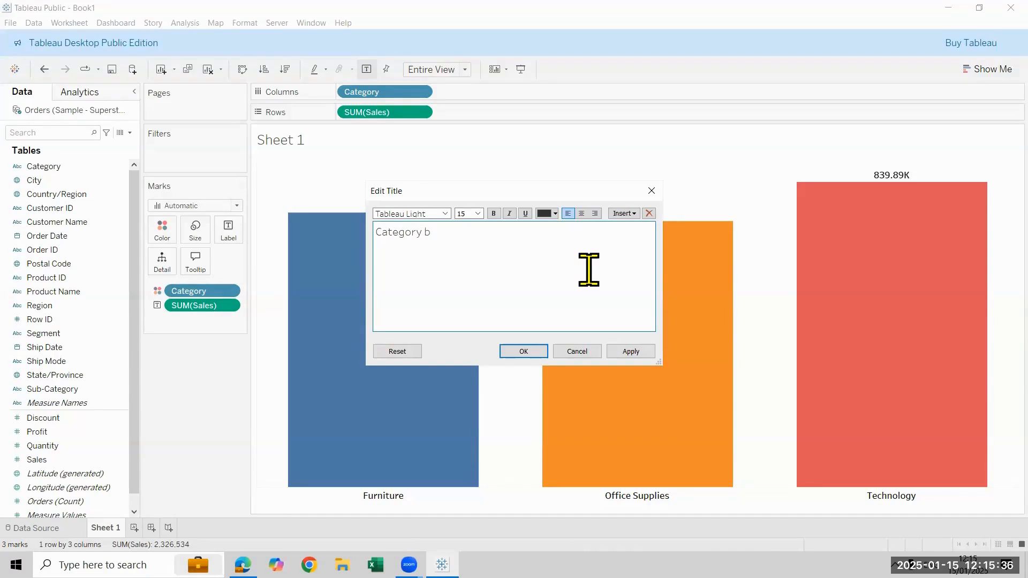
pyautogui.press('BackSpace')
pyautogui.press('BackSpace')
pyautogui.press('BackSpace')
pyautogui.press('BackSpace')
pyautogui.press('BackSpace')
pyautogui.press('BackSpace')
pyautogui.press('BackSpace')
pyautogui.press('BackSpace')
pyautogui.press('BackSpace')
pyautogui.press('BackSpace')
pyautogui.press('BackSpace')
pyautogui.press('BackSpace')
pyautogui.write('Sales b')
pyautogui.hotkey('ctrl', 'a')
pyautogui.click(581, 213)
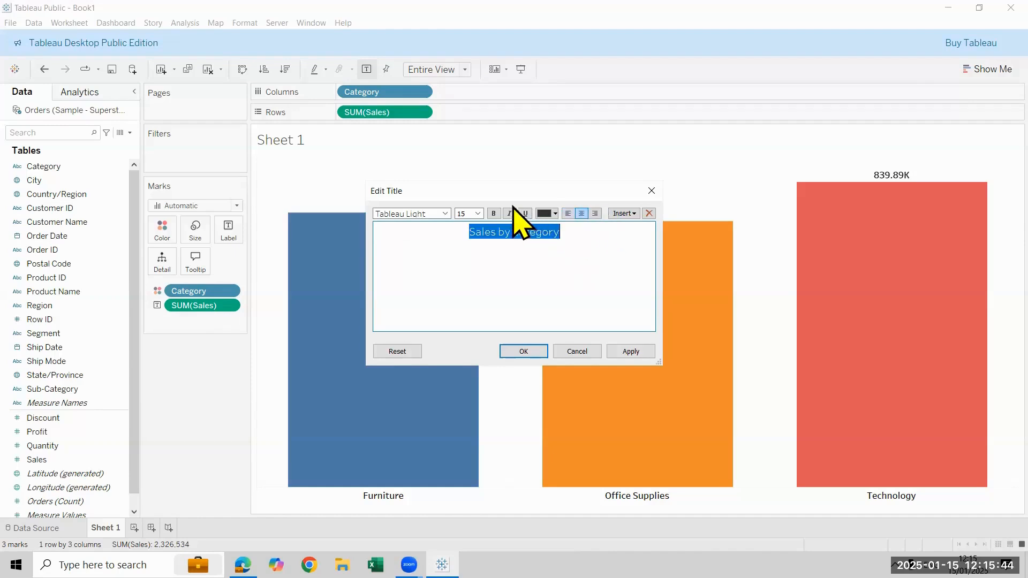
pyautogui.click(493, 213)
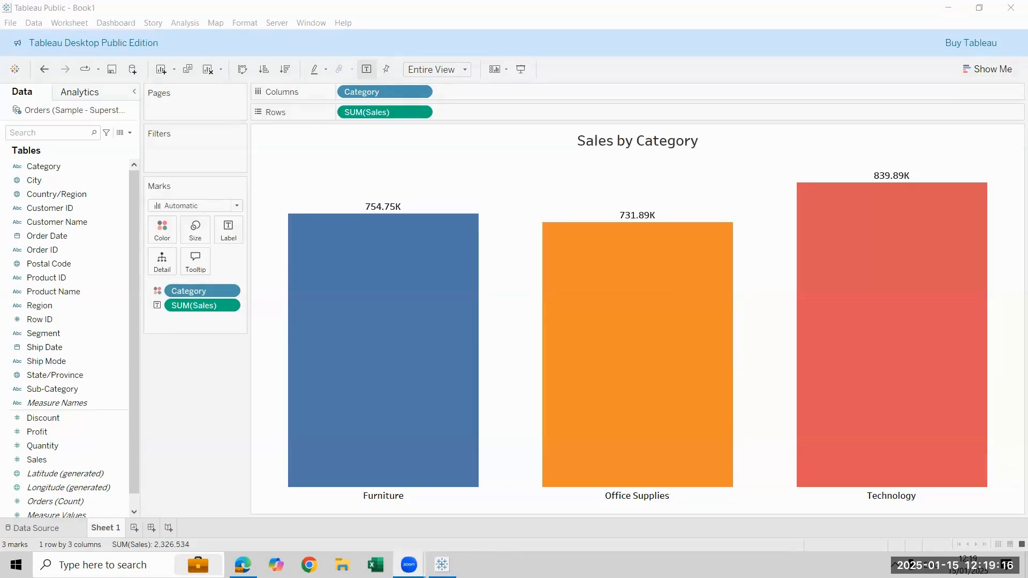
# Rename the Sheet 1 worksheet as Category
pyautogui.doubleClick(106, 527)
pyautogui.write('Category')
pyautogui.press('Return')
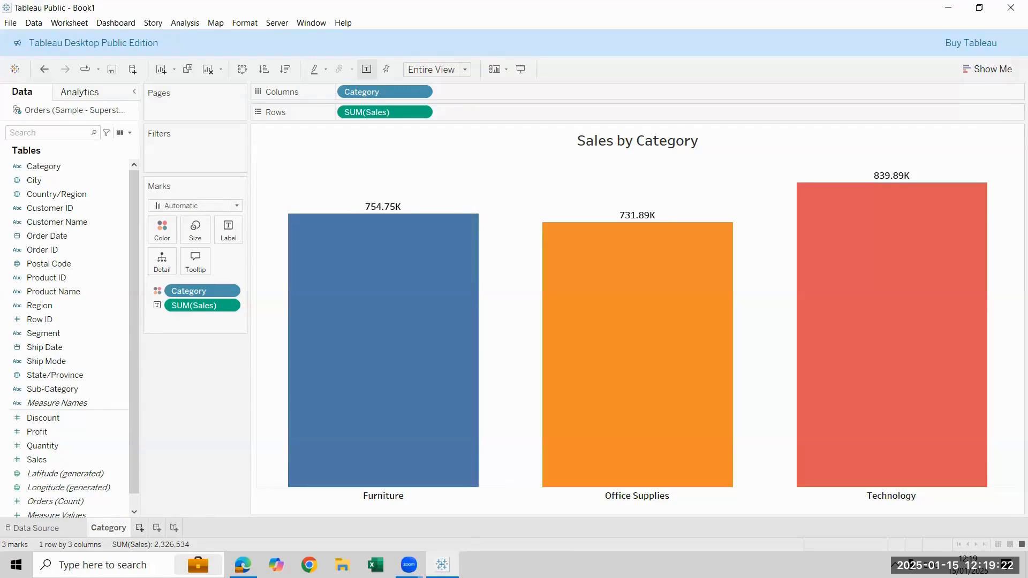
# Create a new worksheet and build a vertical bar chart with Sub-Category in the columns and Sales in the rows
pyautogui.hotkey('ctrl', 'm')
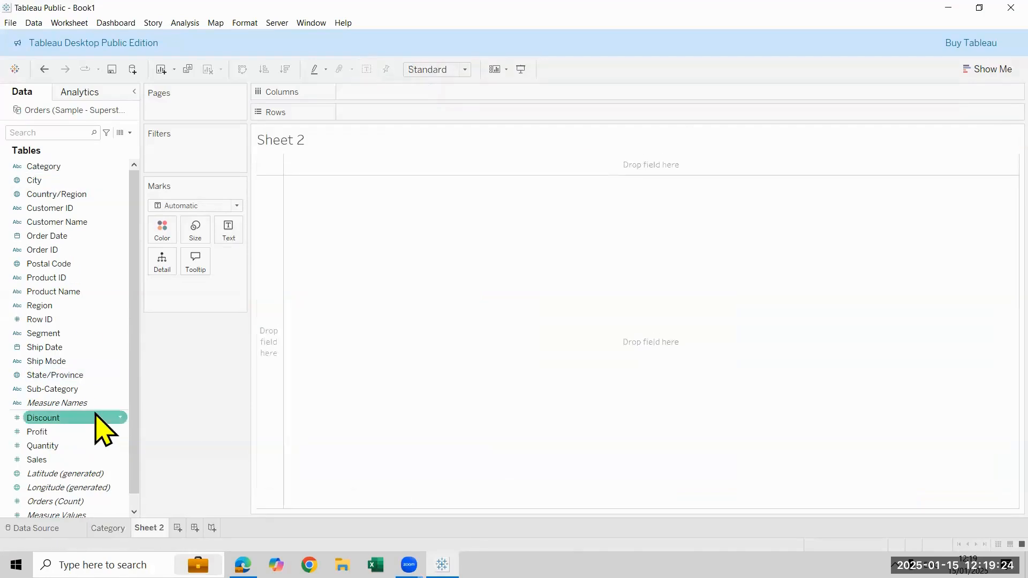
pyautogui.moveTo(101, 390); pyautogui.dragTo(397, 94)
pyautogui.moveTo(58, 459); pyautogui.dragTo(425, 73)
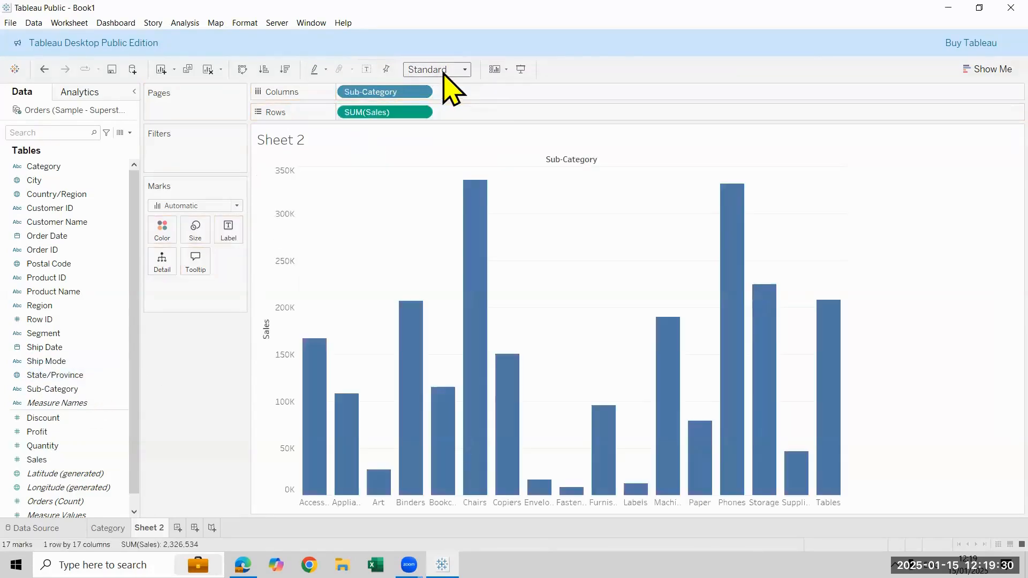
# Fit the chart to Entire View and place Category ahead of Sub-Category in the columns
pyautogui.click(464, 70)
pyautogui.click(444, 121)
pyautogui.moveTo(54, 167); pyautogui.dragTo(345, 92)
# Color the sub-category bars by Category and hide the legend on Sheet 2
pyautogui.moveTo(50, 167); pyautogui.dragTo(374, 484)
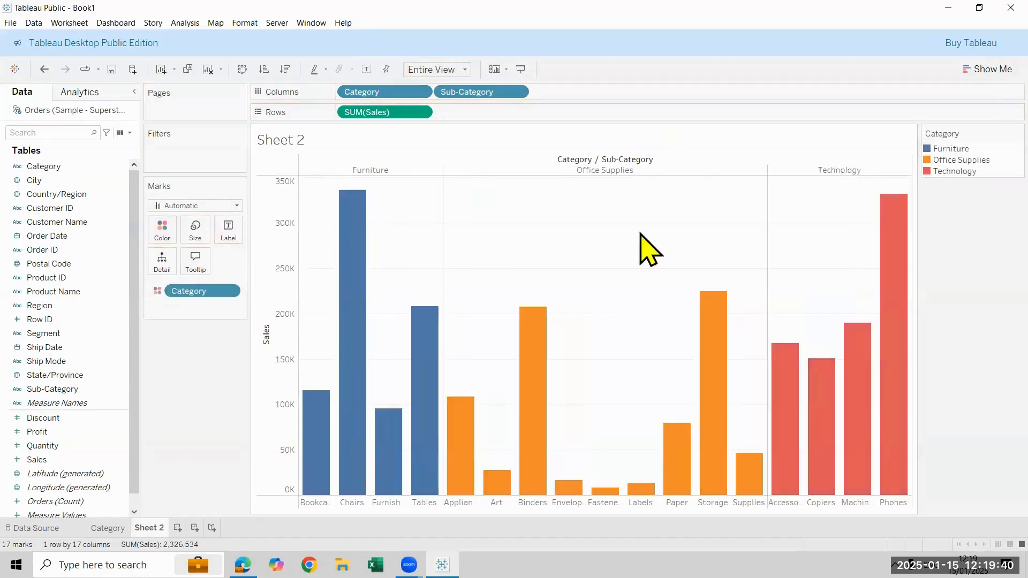
pyautogui.rightClick(970, 195)
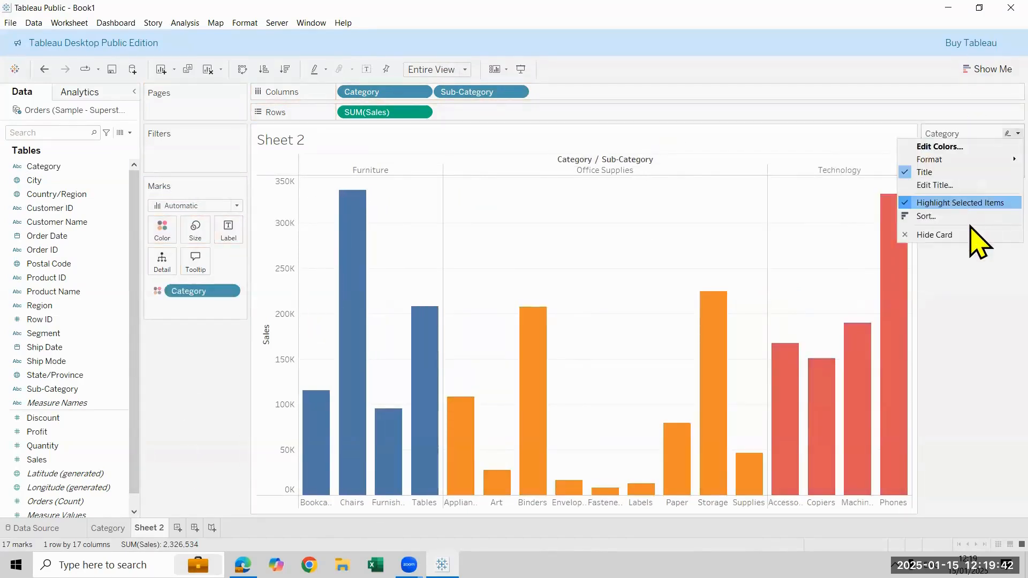
pyautogui.click(970, 232)
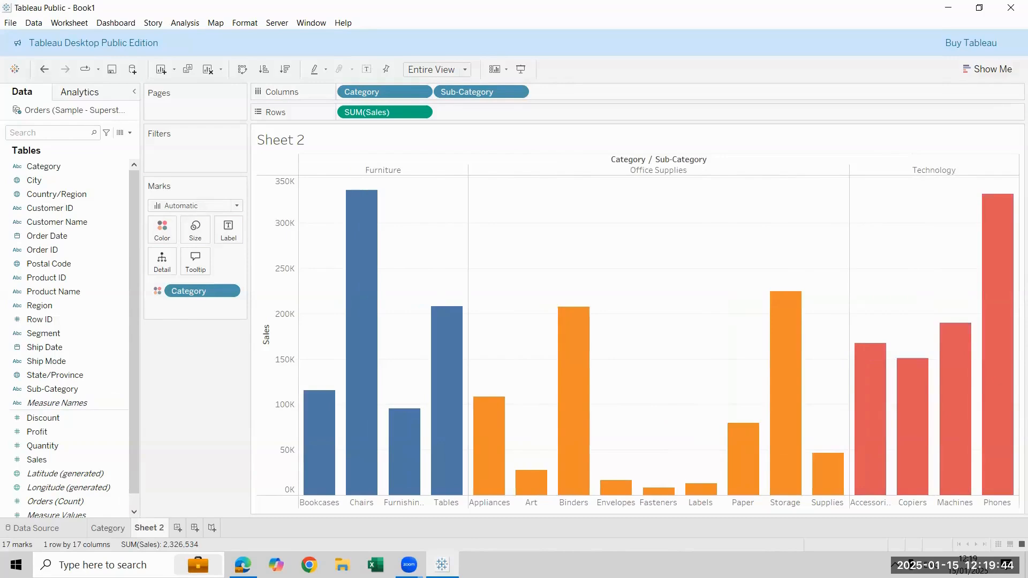
# Copy the formatting of the Category worksheet and paste it onto Sheet 2
pyautogui.rightClick(113, 525)
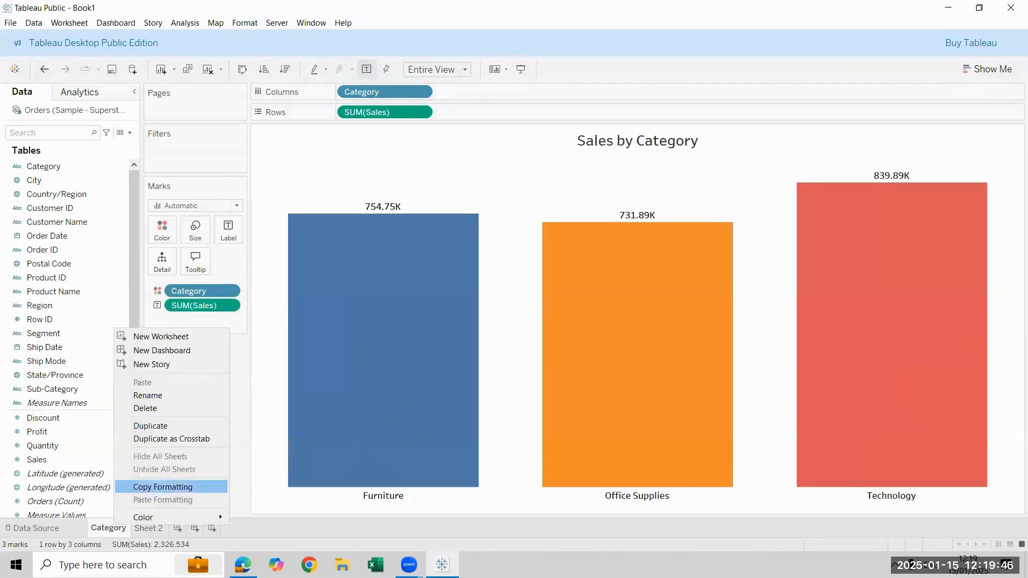
pyautogui.click(163, 487)
pyautogui.click(149, 528)
pyautogui.rightClick(155, 527)
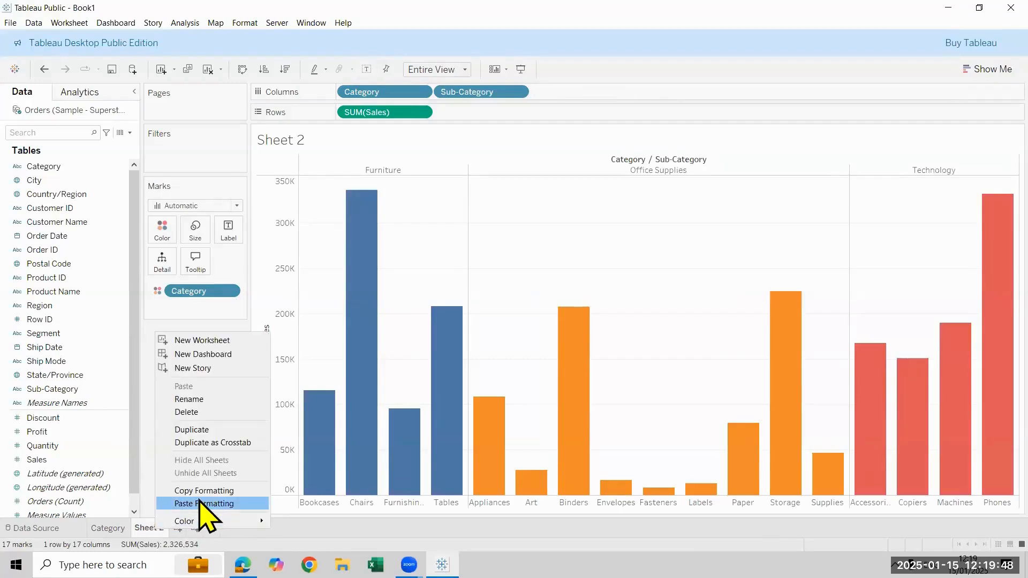
pyautogui.click(201, 503)
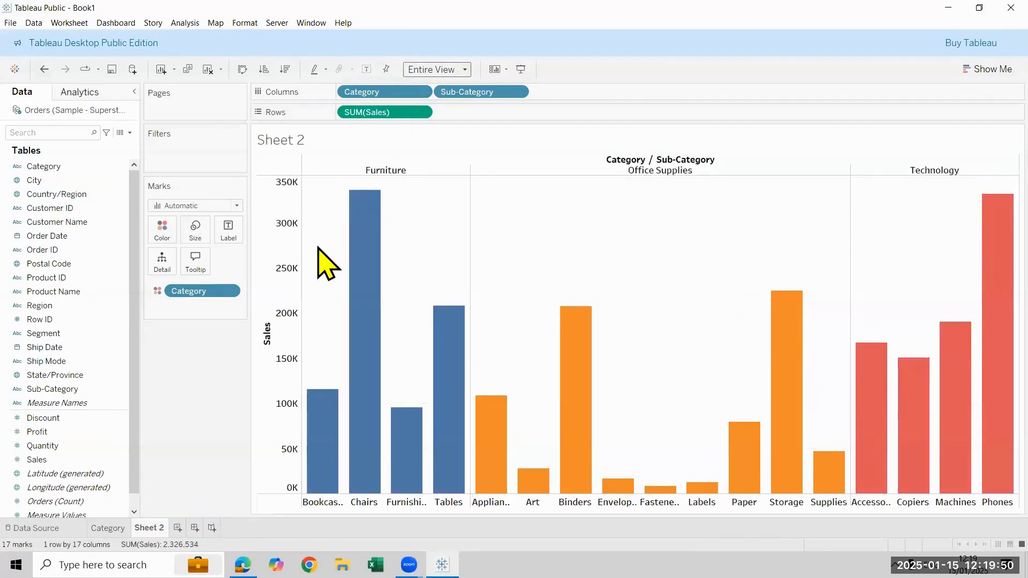
# Hide the Sales axis header and the Category / Sub-Category field labels above the bars
pyautogui.rightClick(284, 248)
pyautogui.click(372, 312)
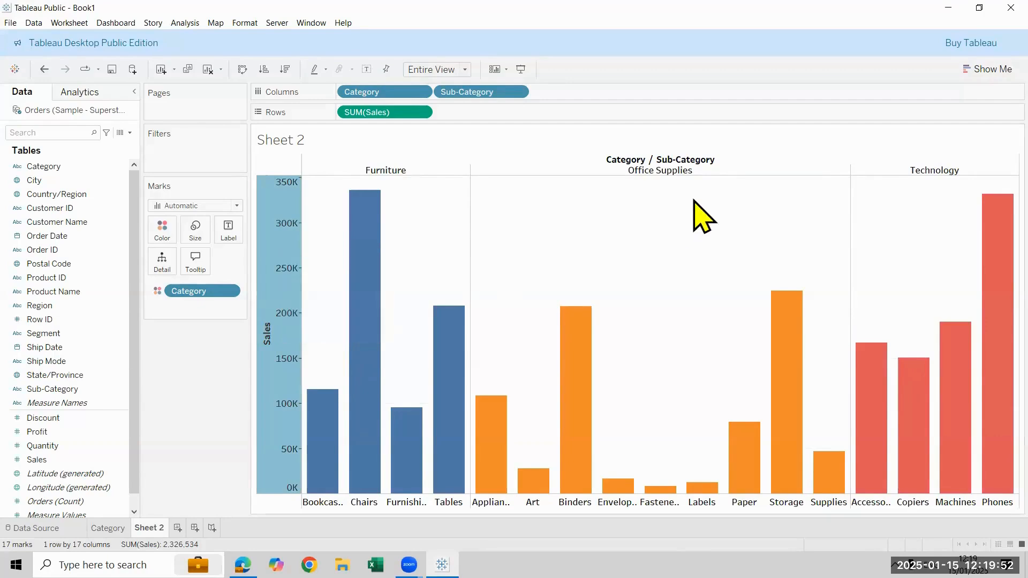
pyautogui.rightClick(664, 162)
pyautogui.click(714, 210)
# Add Sales as labels on the sub-category bars
pyautogui.click(86, 459)
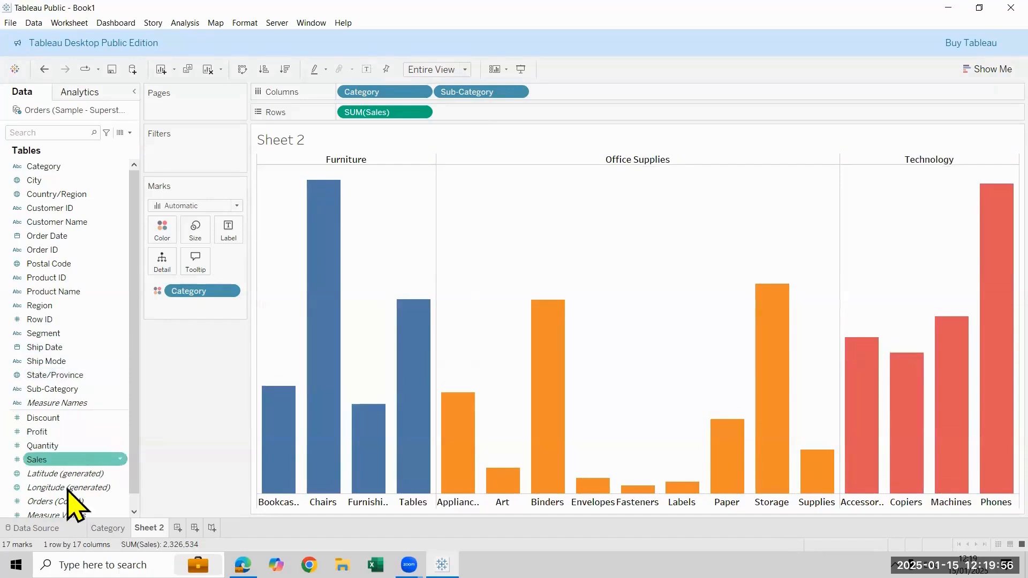
pyautogui.moveTo(58, 460); pyautogui.dragTo(228, 231)
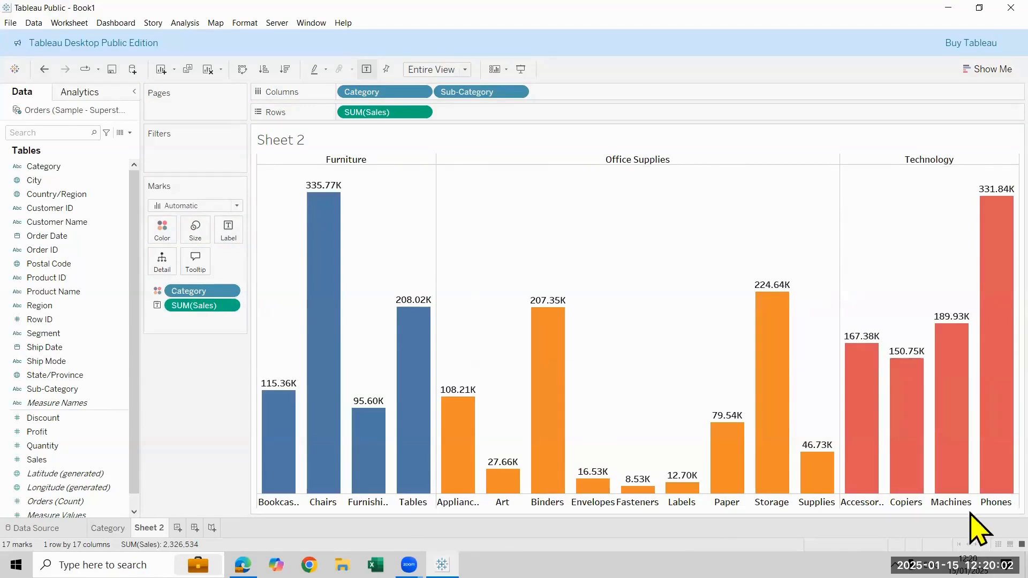
# Replace the Sheet 2 title with "Sales by Sub-Category", centered and bold
pyautogui.doubleClick(311, 145)
pyautogui.write('Sales by Sub-')
pyautogui.hotkey('ctrl', 'a')
pyautogui.write('Sa')
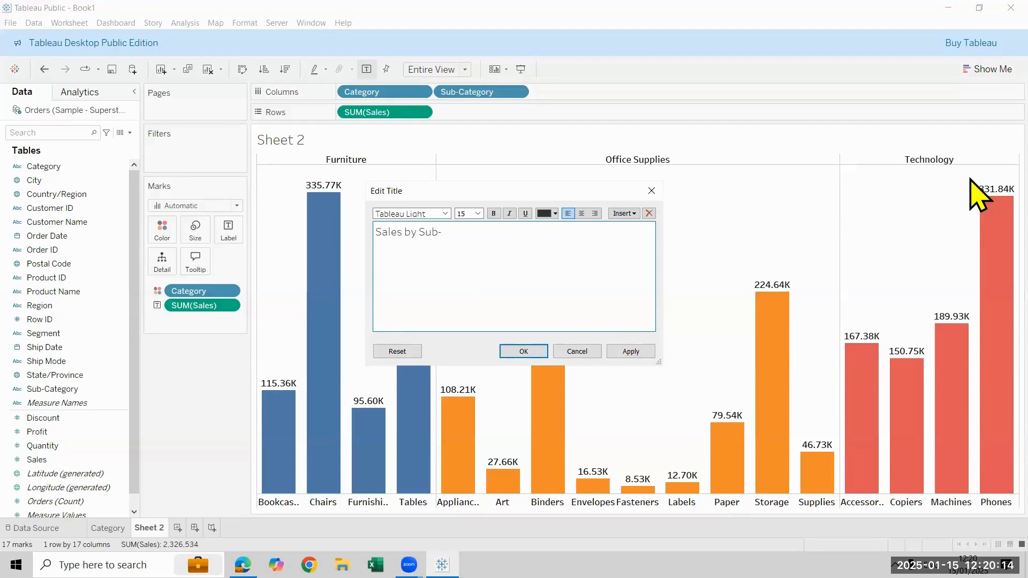
pyautogui.hotkey('ctrl', 'a')
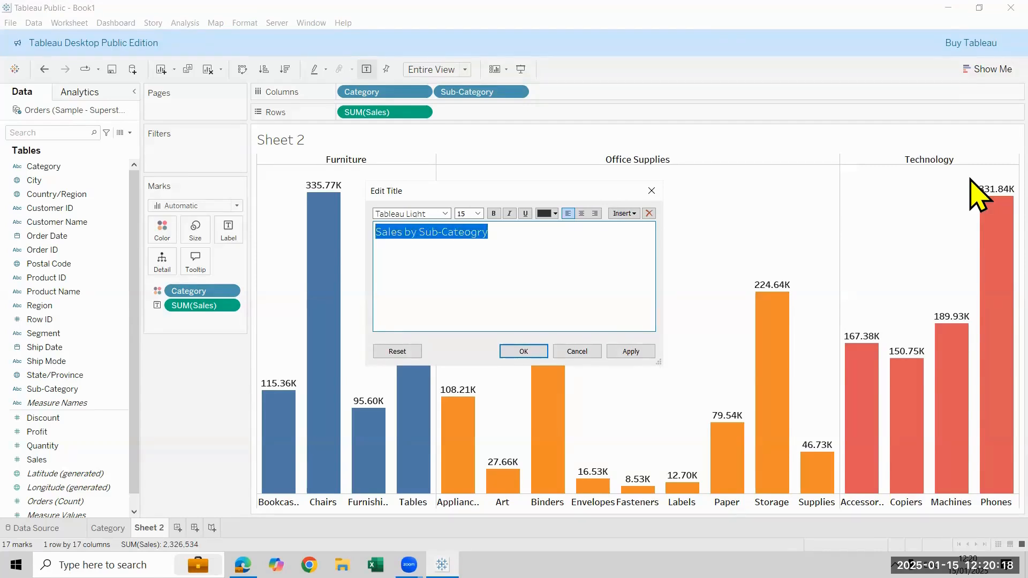
pyautogui.press('Right')
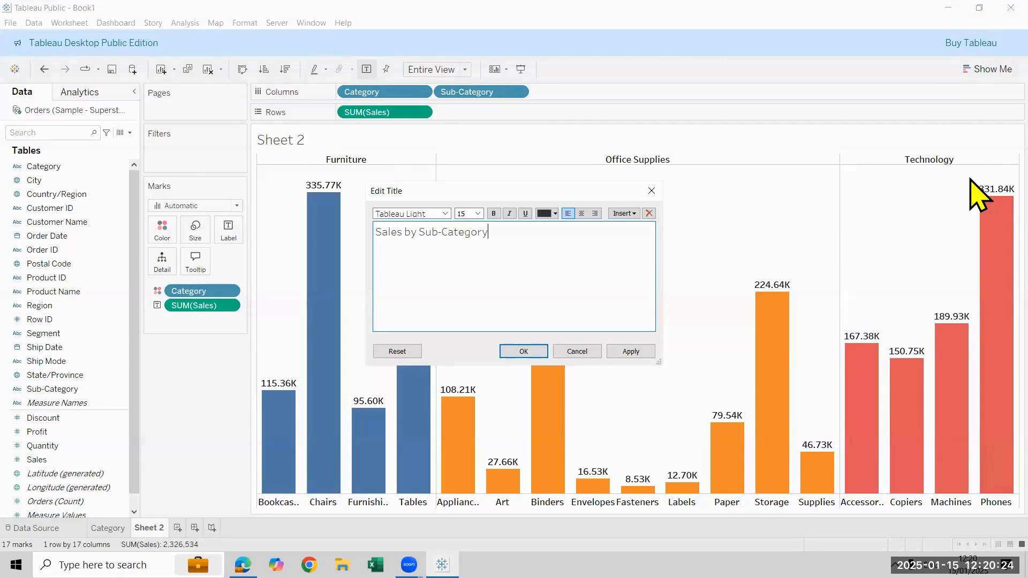
pyautogui.hotkey('ctrl', 'a')
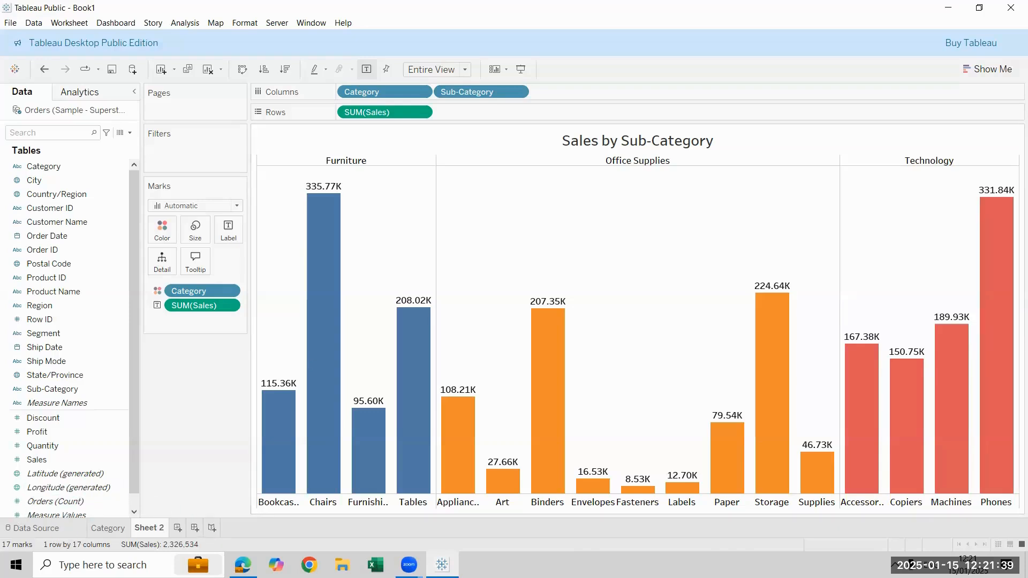
# Rename the Sheet 2 worksheet as Sub Category
pyautogui.doubleClick(149, 527)
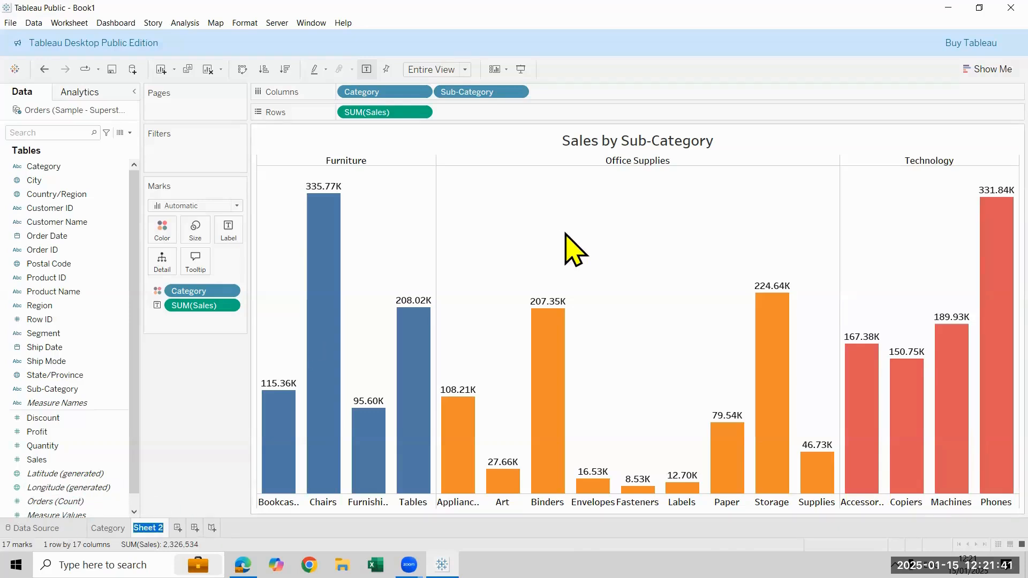
pyautogui.write('Sub Category')
pyautogui.press('Return')
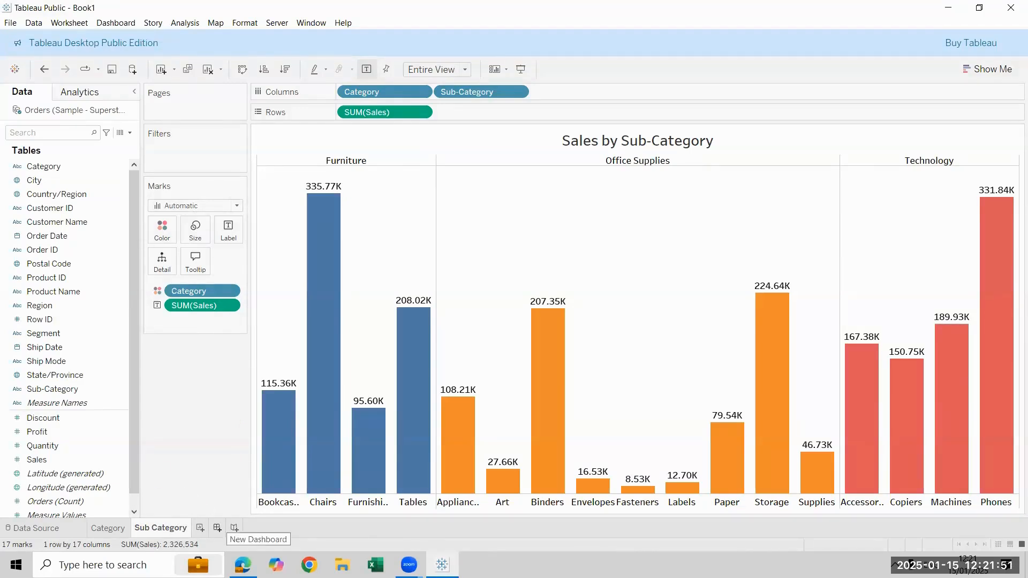
# Create a new dashboard and set its size to Automatic
pyautogui.click(116, 23)
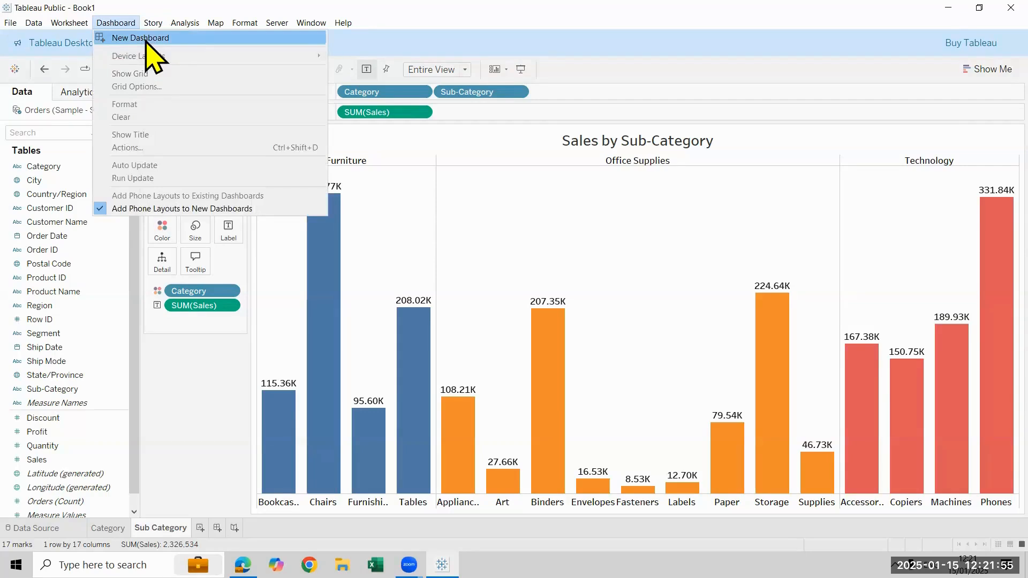
pyautogui.click(146, 39)
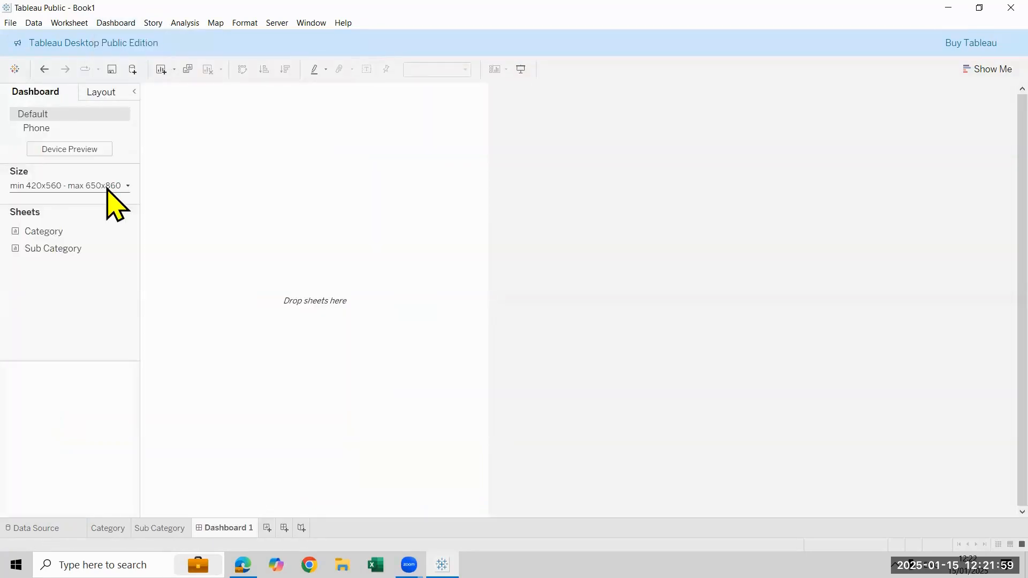
pyautogui.click(107, 186)
pyautogui.click(84, 209)
pyautogui.click(85, 227)
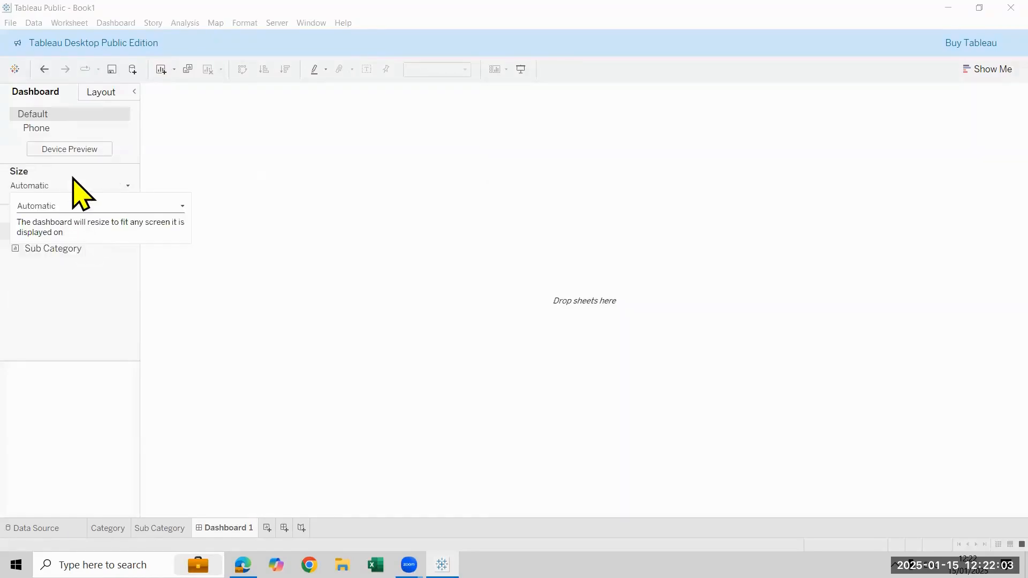
pyautogui.click(733, 506)
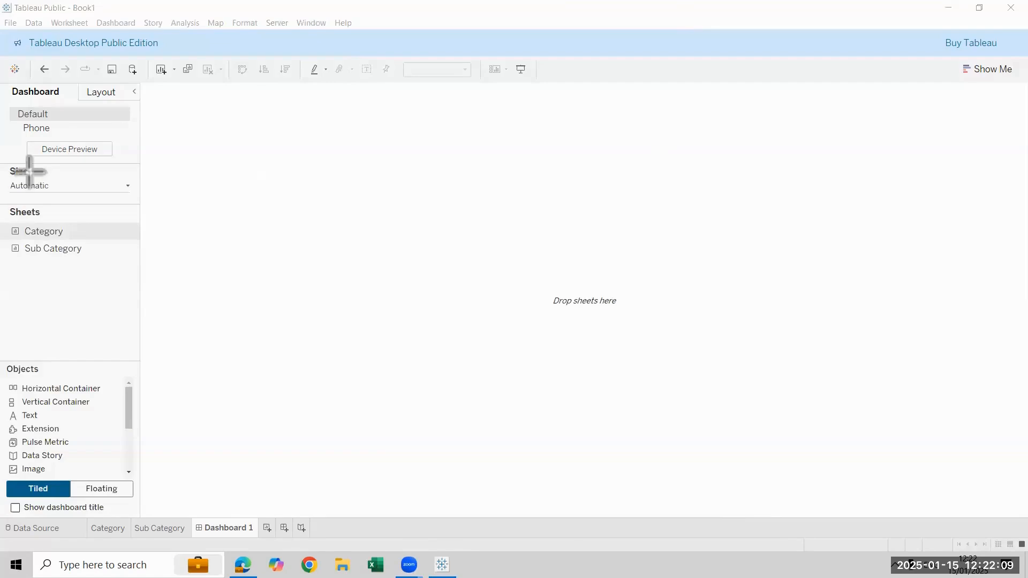
# Place the Category and Sub Category sheets side by side on the dashboard, and narrow the Category chart to widen the Sub-Category one
pyautogui.moveTo(29, 162); pyautogui.dragTo(139, 197)
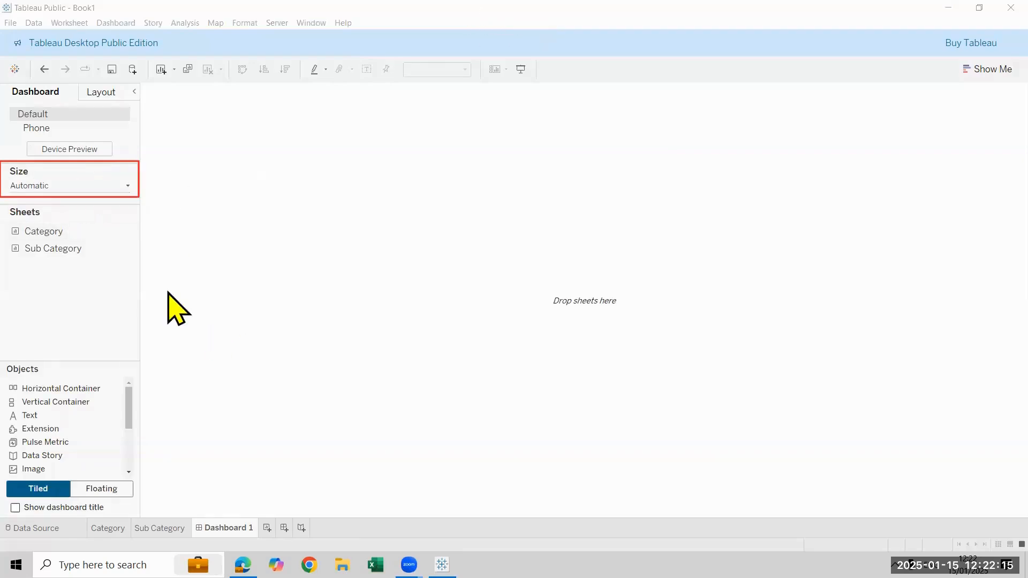
pyautogui.moveTo(109, 229); pyautogui.dragTo(277, 258)
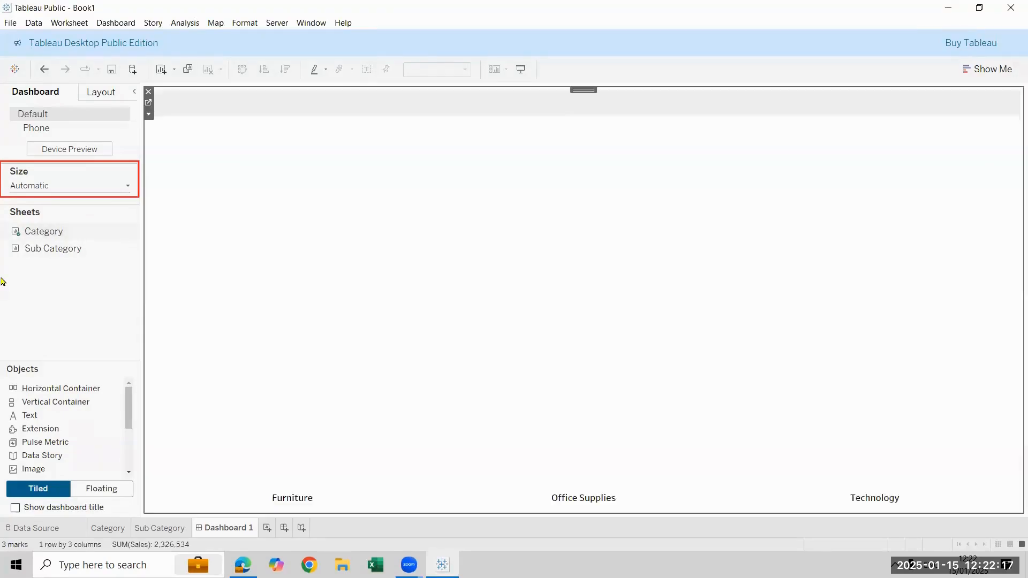
pyautogui.moveTo(32, 248)
pyautogui.moveTo(182, 384); pyautogui.dragTo(663, 279)
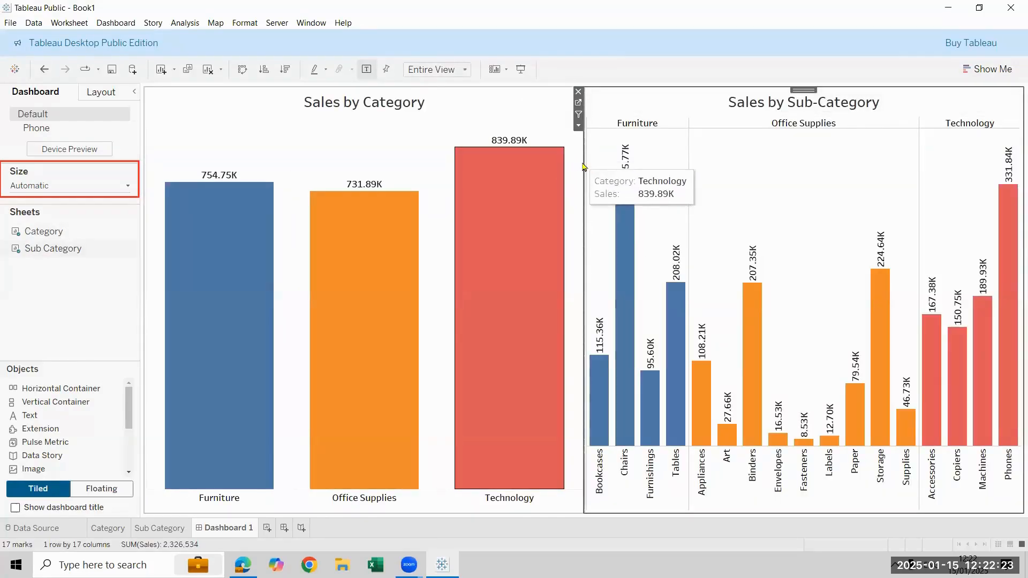
pyautogui.moveTo(583, 224); pyautogui.dragTo(439, 171)
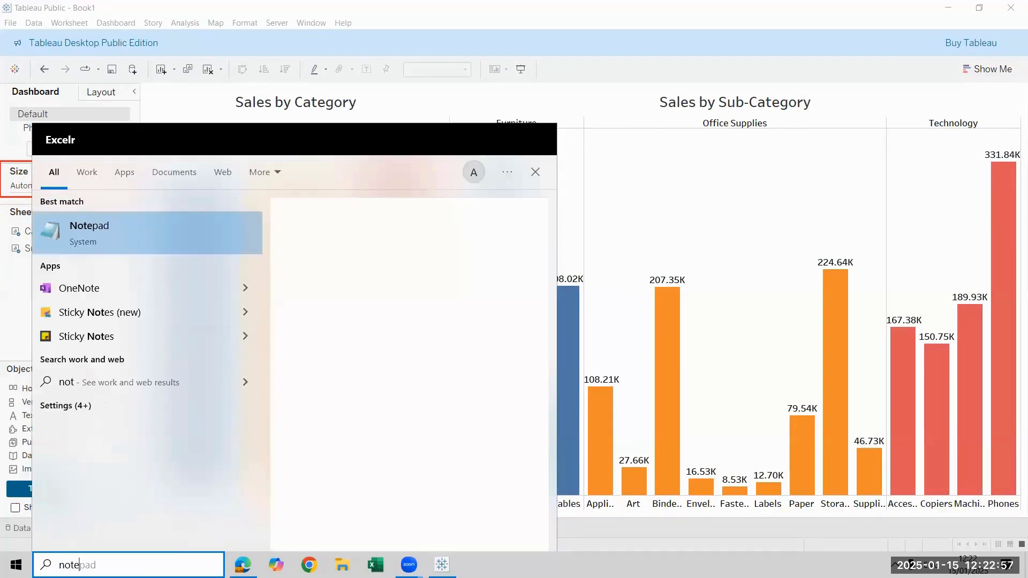
# Switch to Notepad with a new blank note and maximize its window
pyautogui.write('\\')
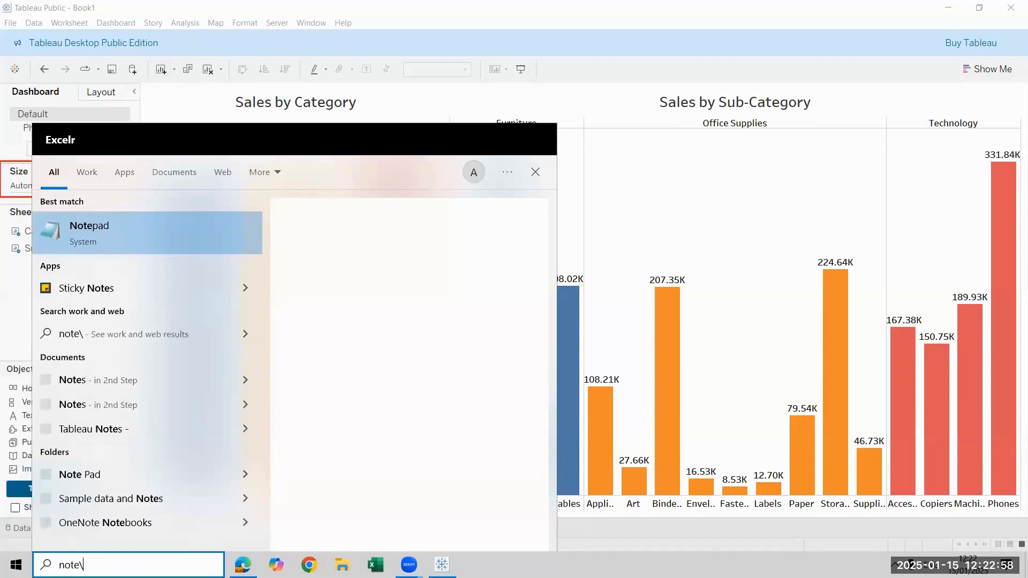
pyautogui.click(134, 244)
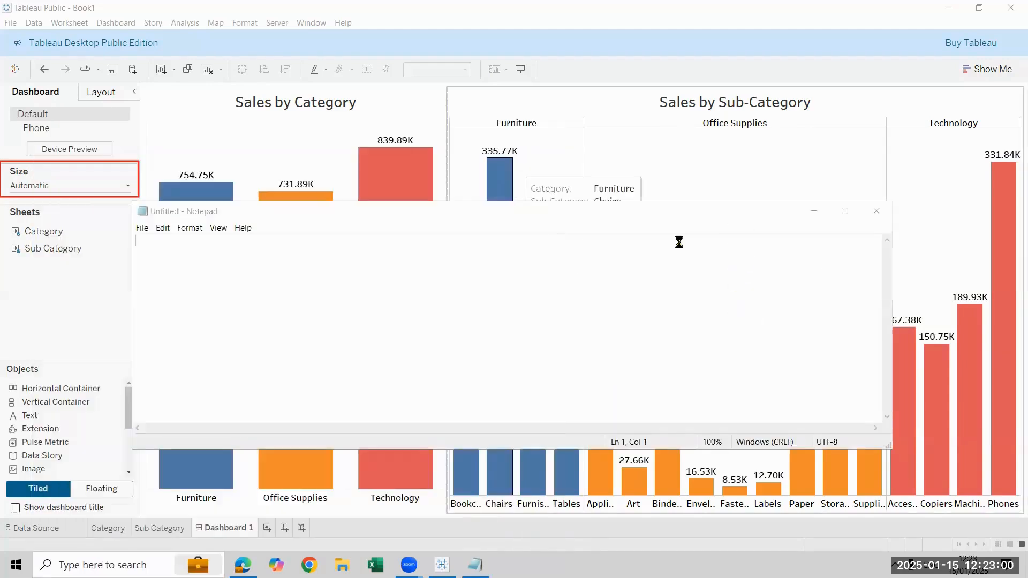
pyautogui.click(849, 213)
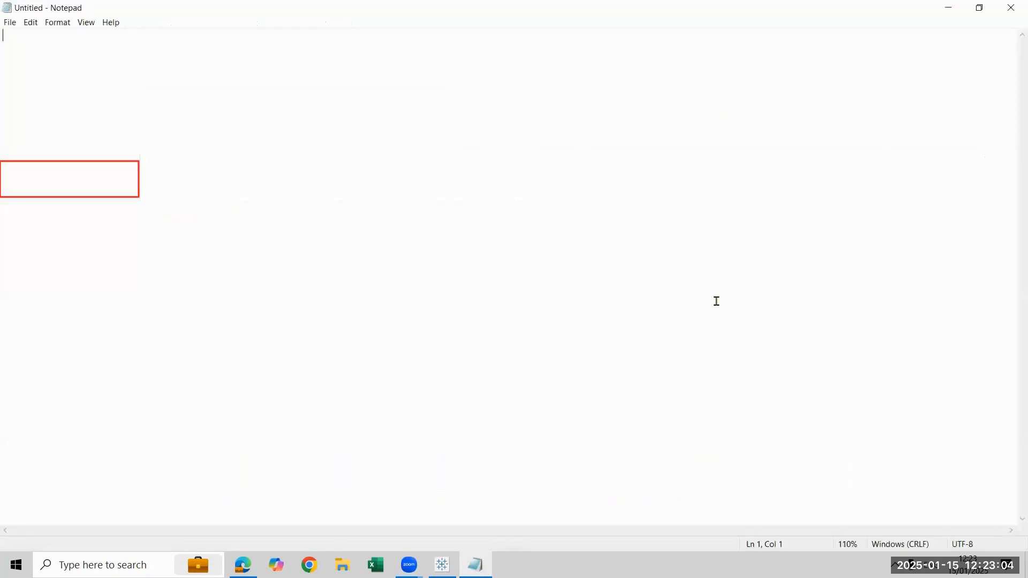
# Write the heading "Action Dashboard" followed by the line "4/5 types" in the note
pyautogui.write('ACtion')
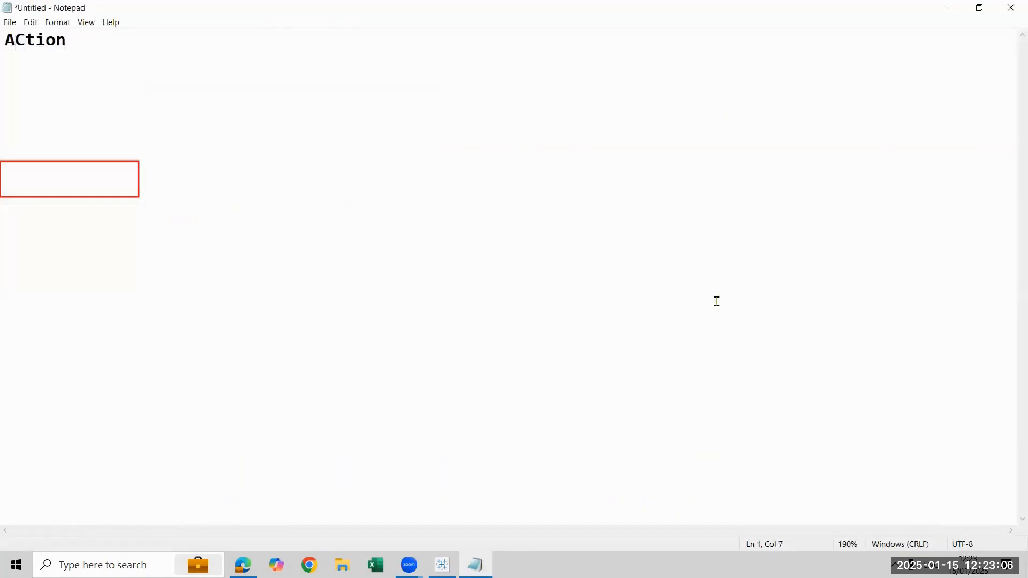
pyautogui.press('BackSpace')
pyautogui.press('BackSpace')
pyautogui.press('BackSpace')
pyautogui.press('BackSpace')
pyautogui.press('BackSpace')
pyautogui.write('ction Dashboard')
pyautogui.press('Return')
pyautogui.write('4/5 types  ')
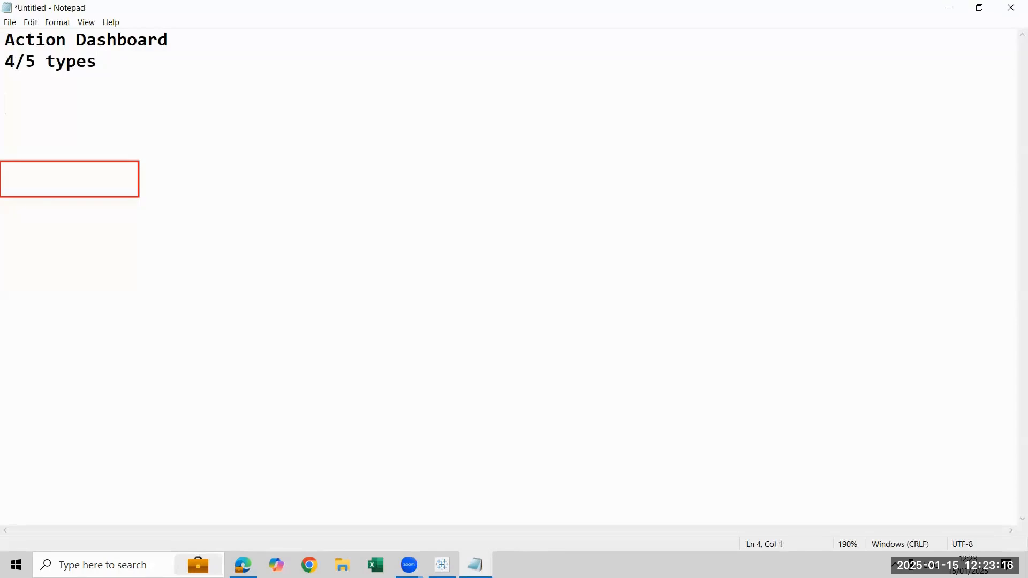
pyautogui.write('Filte')
# Add the line "Action Dashboard with Filter" below the heading lines, separated by a blank line
pyautogui.press('BackSpace')
pyautogui.press('BackSpace')
pyautogui.press('BackSpace')
pyautogui.press('BackSpace')
pyautogui.press('BackSpace')
pyautogui.write('Action ')
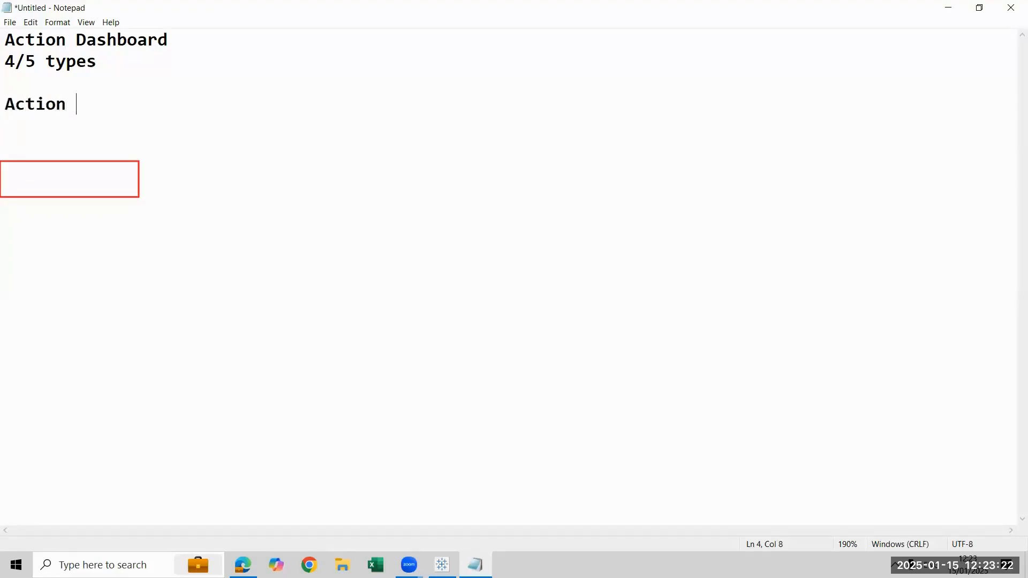
pyautogui.write('Dashboard')
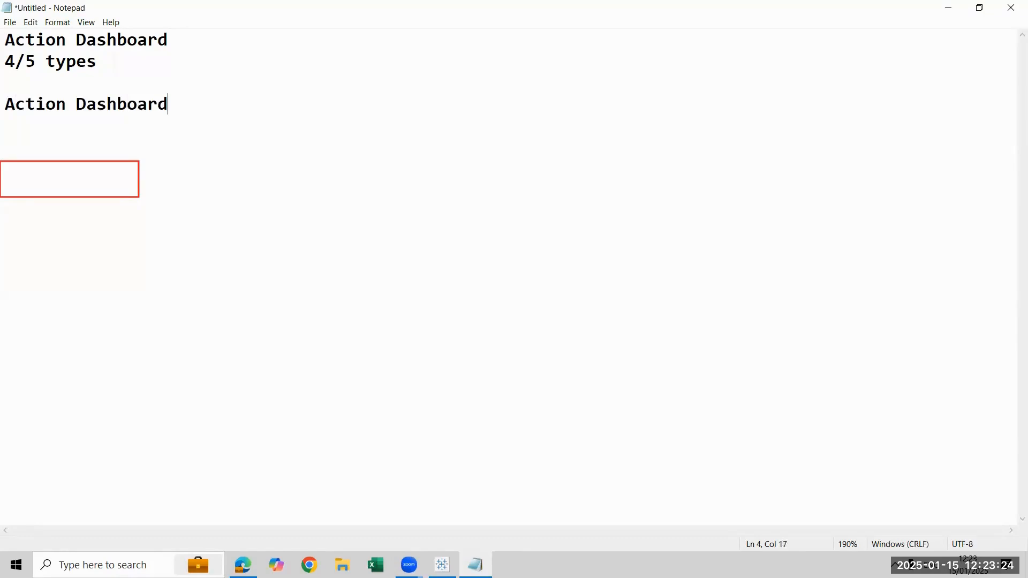
pyautogui.write(' with Filter')
pyautogui.press('Return')
# Copy the Filter line to the row below and change its ending to read "Action Dashboard with web url"
pyautogui.hotkey('shift', 'Up')
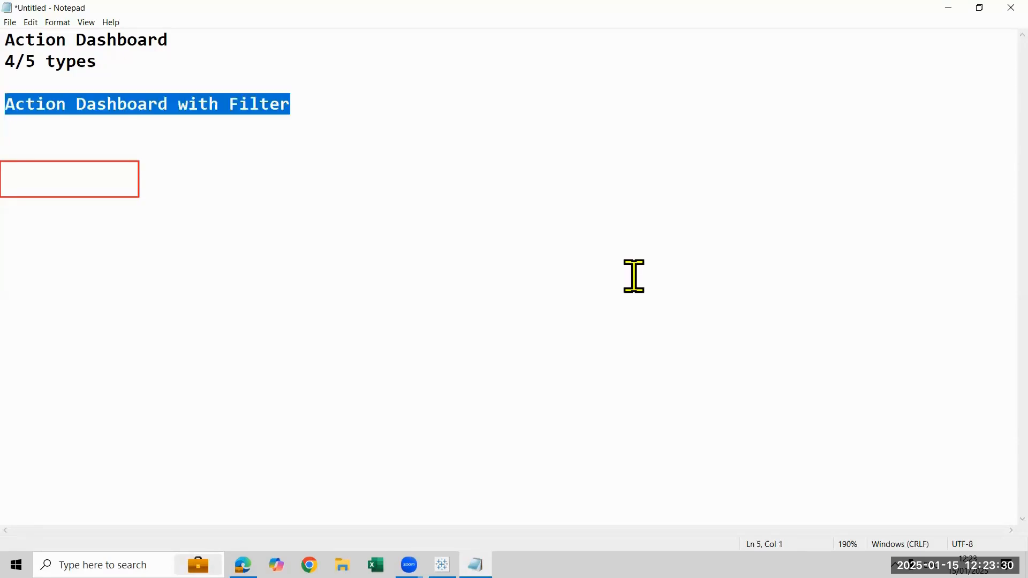
pyautogui.hotkey('ctrl', 'c')
pyautogui.press('Down')
pyautogui.hotkey('ctrl', 'v')
pyautogui.press('BackSpace')
pyautogui.press('BackSpace')
pyautogui.press('BackSpace')
pyautogui.write('wer')
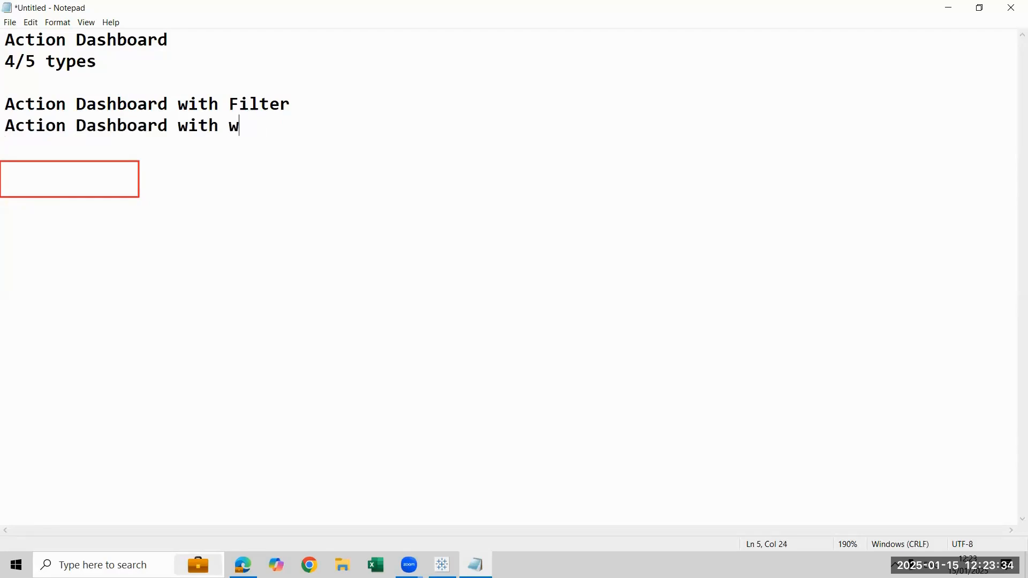
pyautogui.press('BackSpace')
pyautogui.press('BackSpace')
pyautogui.write('b ur')
# Paste another copy of the line and change its ending to read "Action Dashboard with Parameter"
pyautogui.hotkey('ctrl', 'v')
pyautogui.press('BackSpace')
pyautogui.press('BackSpace')
pyautogui.press('BackSpace')
pyautogui.press('BackSpace')
pyautogui.press('BackSpace')
pyautogui.press('BackSpace')
pyautogui.write('Pa')
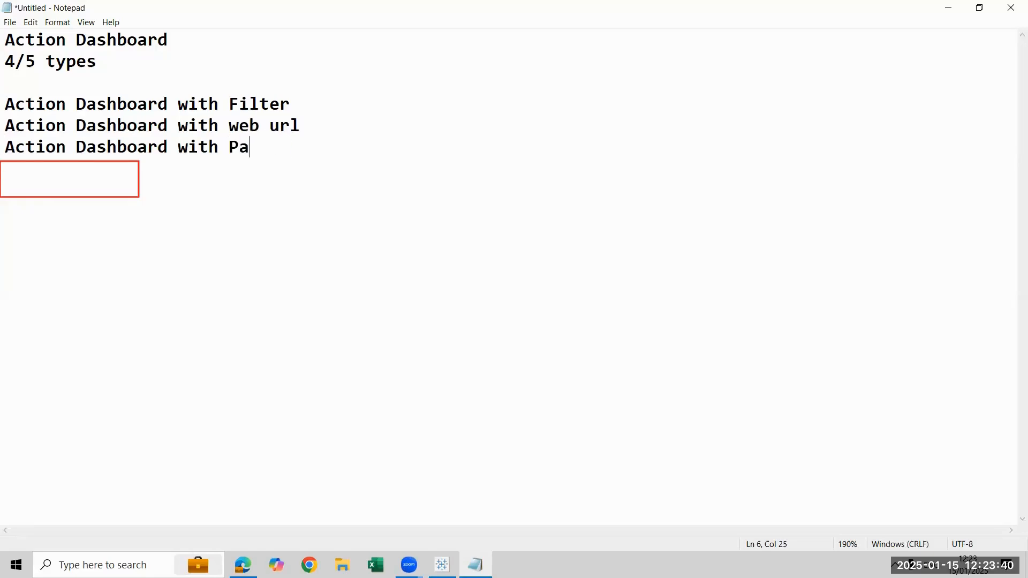
pyautogui.write('eaameter')
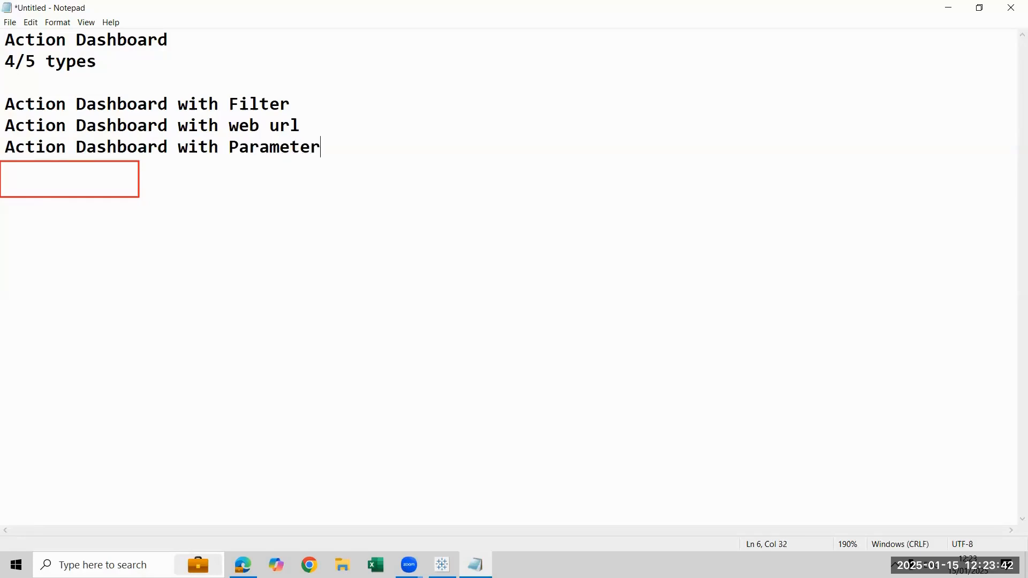
# Paste a further copy of the line and change its ending to read "Action Dashboard with set"
pyautogui.hotkey('ctrl', 'v')
pyautogui.press('BackSpace')
pyautogui.press('BackSpace')
pyautogui.press('BackSpace')
pyautogui.press('BackSpace')
pyautogui.press('BackSpace')
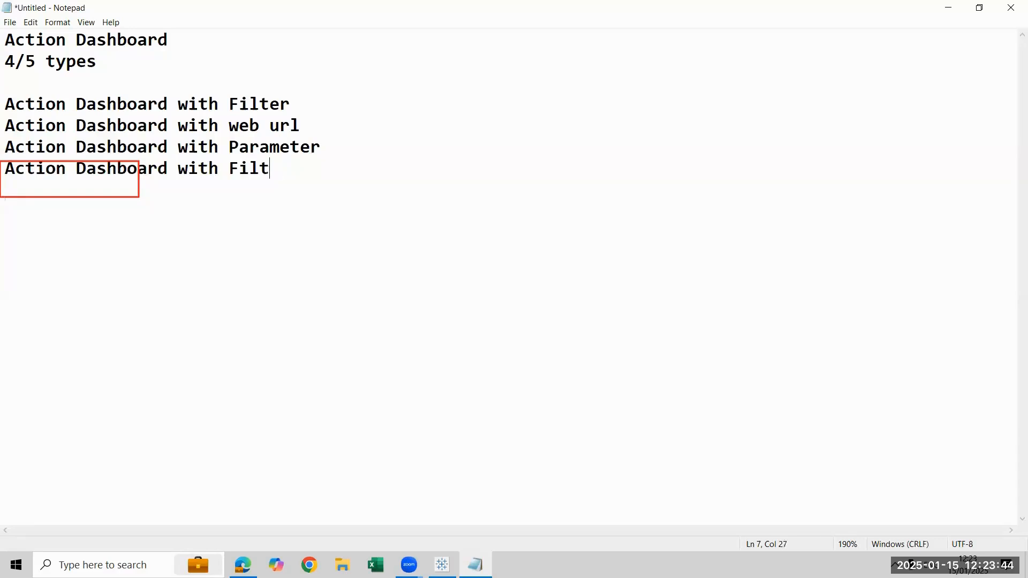
pyautogui.write('et')
pyautogui.press('Return')
# Paste one more copy of the line and change its ending to read "Action Dashboard with Navigation"
pyautogui.hotkey('ctrl', 'v')
pyautogui.press('Return')
pyautogui.press('BackSpace')
pyautogui.press('BackSpace')
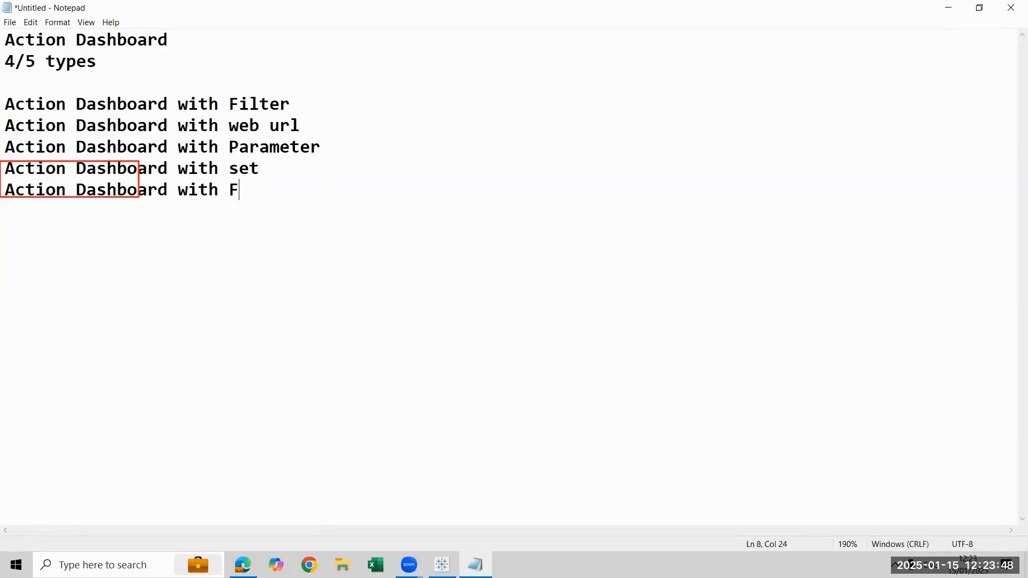
pyautogui.write('Navigari')
pyautogui.press('BackSpace')
pyautogui.press('BackSpace')
pyautogui.write('tion')
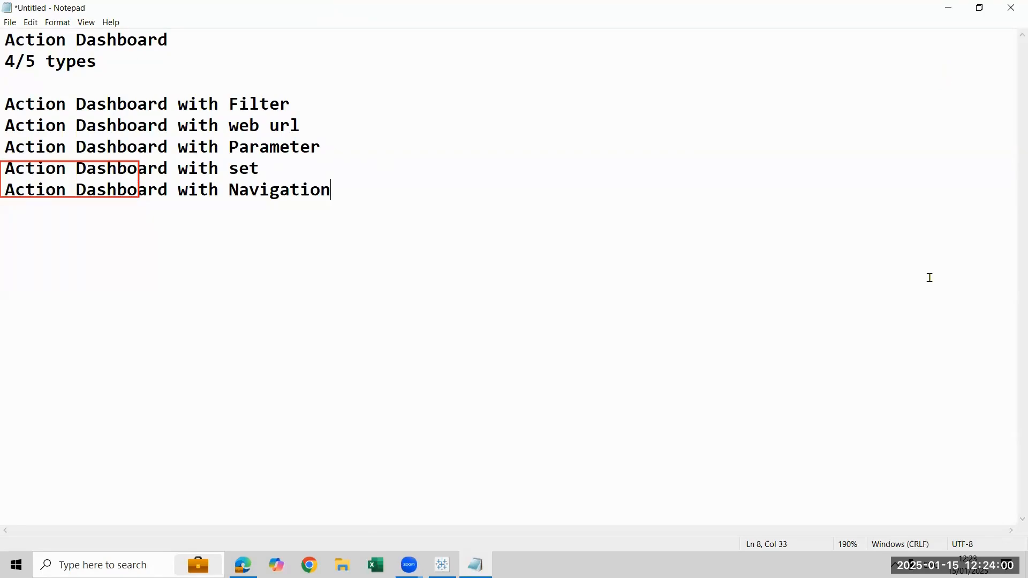
# Restore the note window to its smaller size and move it over the middle of the dashboard
pyautogui.doubleClick(360, 7)
pyautogui.moveTo(597, 220); pyautogui.dragTo(664, 240)
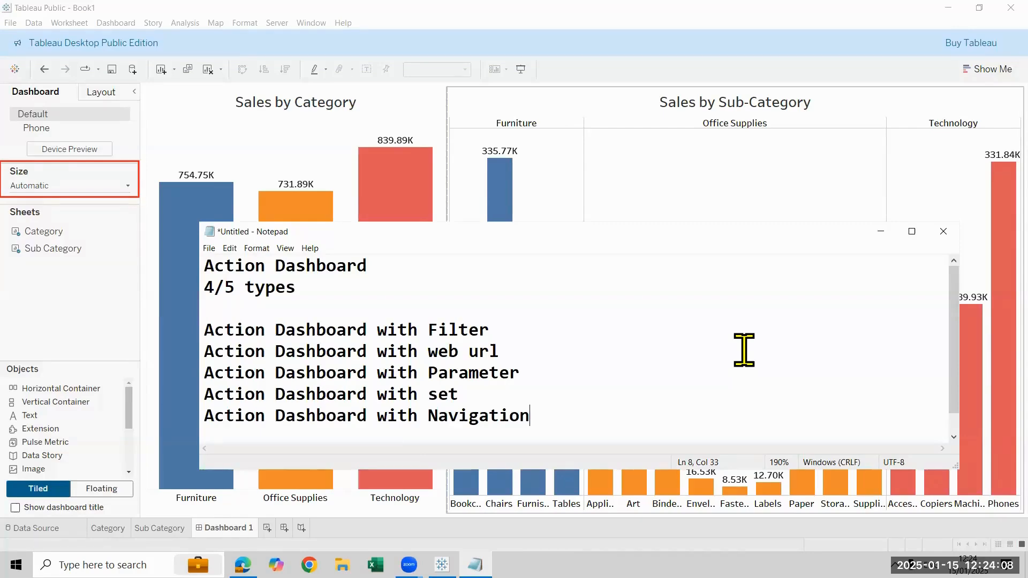
pyautogui.moveTo(650, 226); pyautogui.dragTo(650, 190)
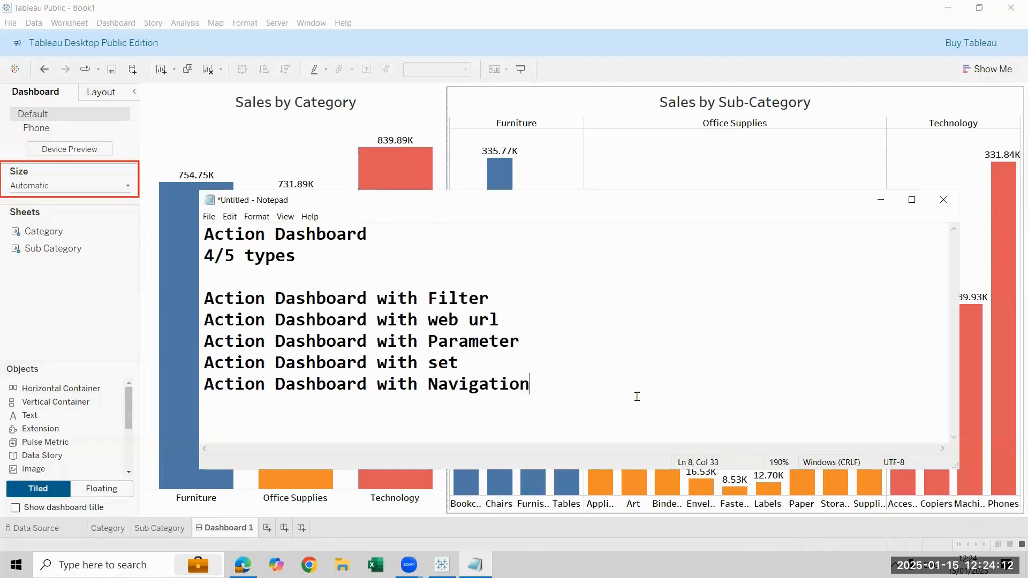
pyautogui.hotkey('ctrl', 'v')
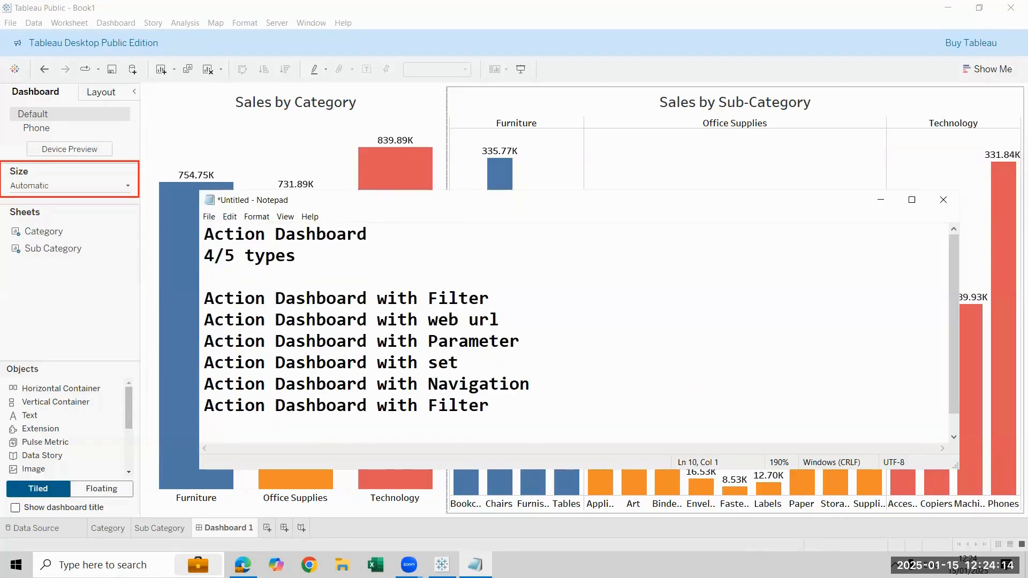
pyautogui.hotkey('shift', 'Up')
pyautogui.press('BackSpace')
# Insert the line "Action Dashboard with Highlight" directly below the Filter line in the note
pyautogui.press('Up')
pyautogui.press('Up')
pyautogui.press('Up')
pyautogui.press('Up')
pyautogui.press('Return')
pyautogui.press('Up')
pyautogui.hotkey('ctrl', 'v')
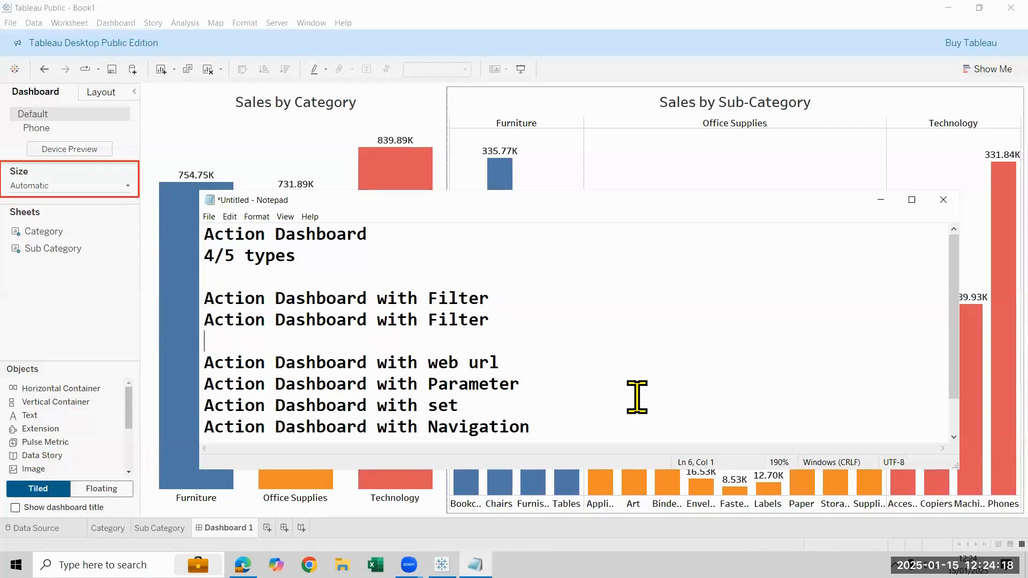
pyautogui.press('BackSpace')
pyautogui.press('BackSpace')
pyautogui.press('BackSpace')
pyautogui.press('BackSpace')
pyautogui.press('BackSpace')
pyautogui.press('BackSpace')
pyautogui.press('BackSpace')
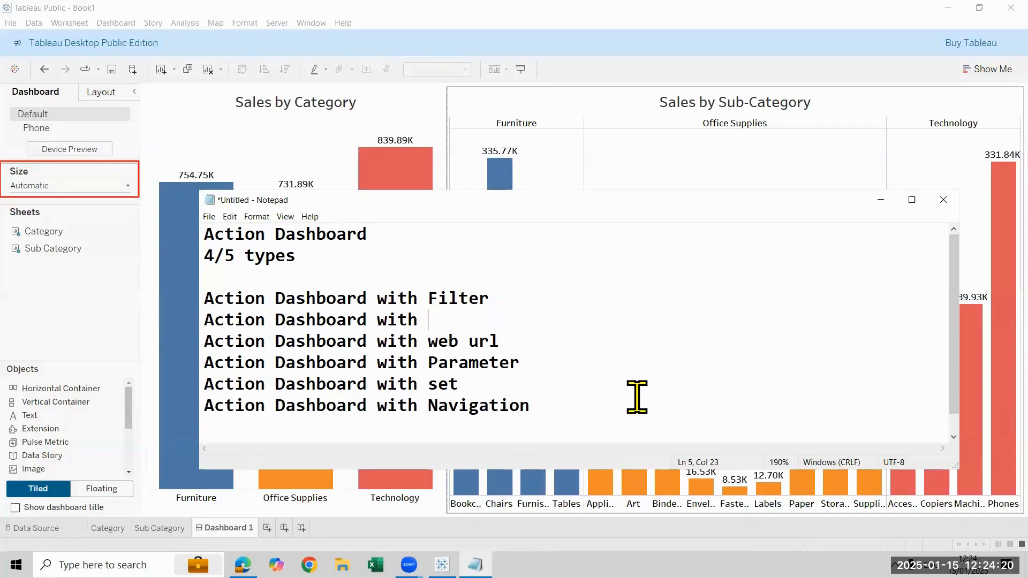
pyautogui.write('Highl')
pyautogui.write('igh')
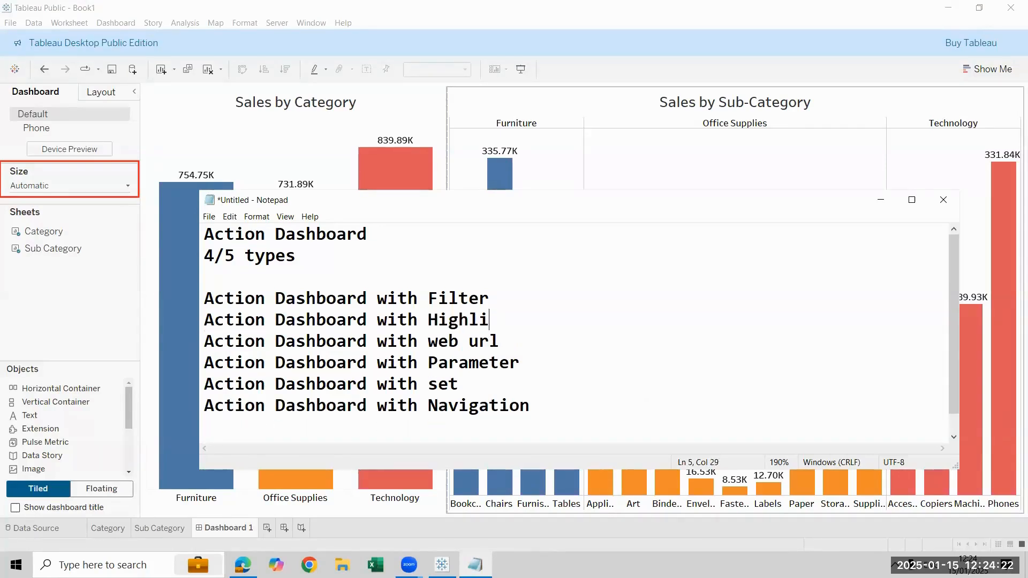
pyautogui.write('t')
pyautogui.click(636, 397)
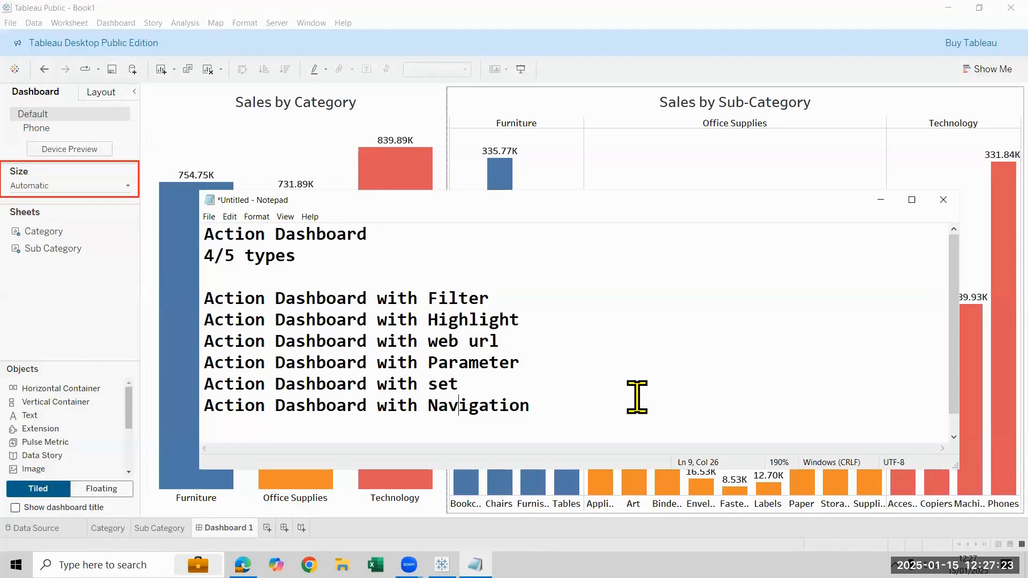
# Return to the Tableau dashboard and select the Furniture, Office Supplies and Technology bars in turn to check the Sub-Category chart's response
pyautogui.click(879, 199)
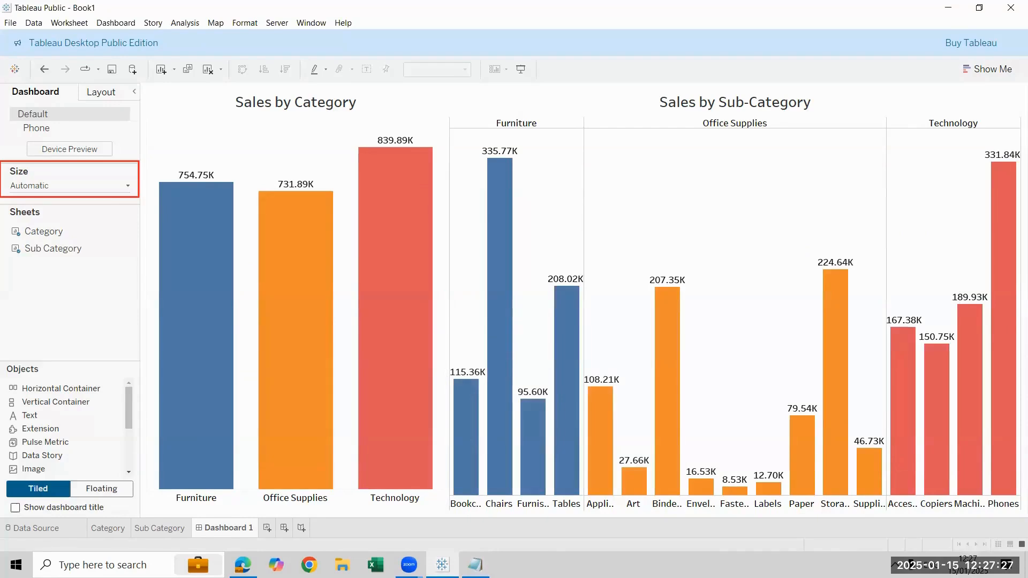
pyautogui.click(184, 276)
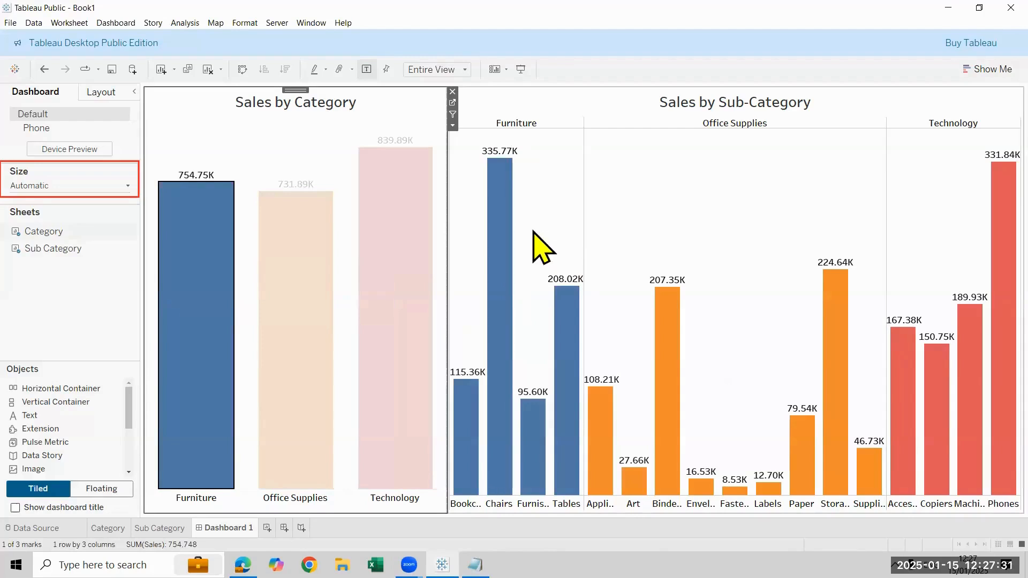
pyautogui.click(326, 305)
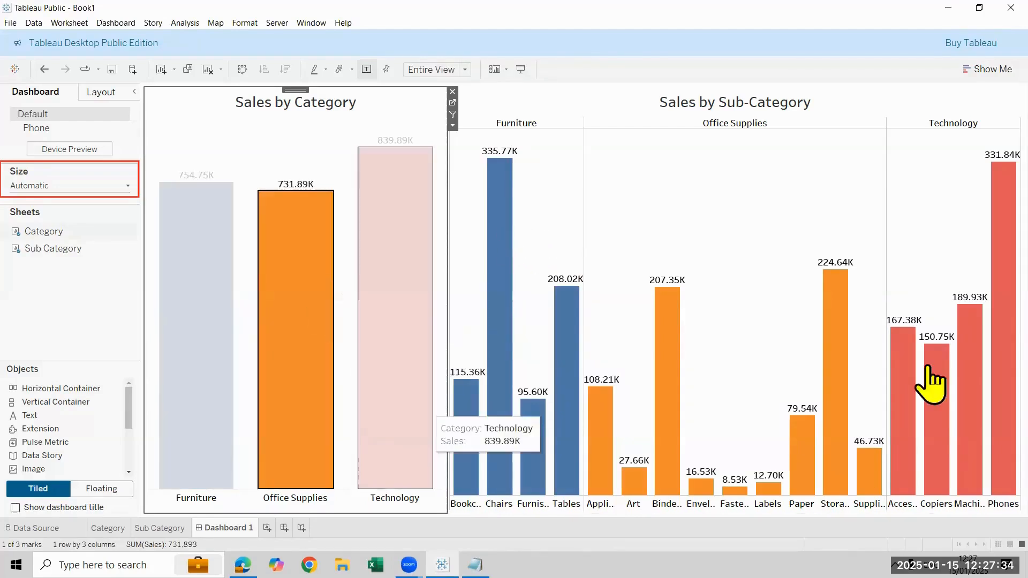
pyautogui.click(404, 289)
pyautogui.click(405, 289)
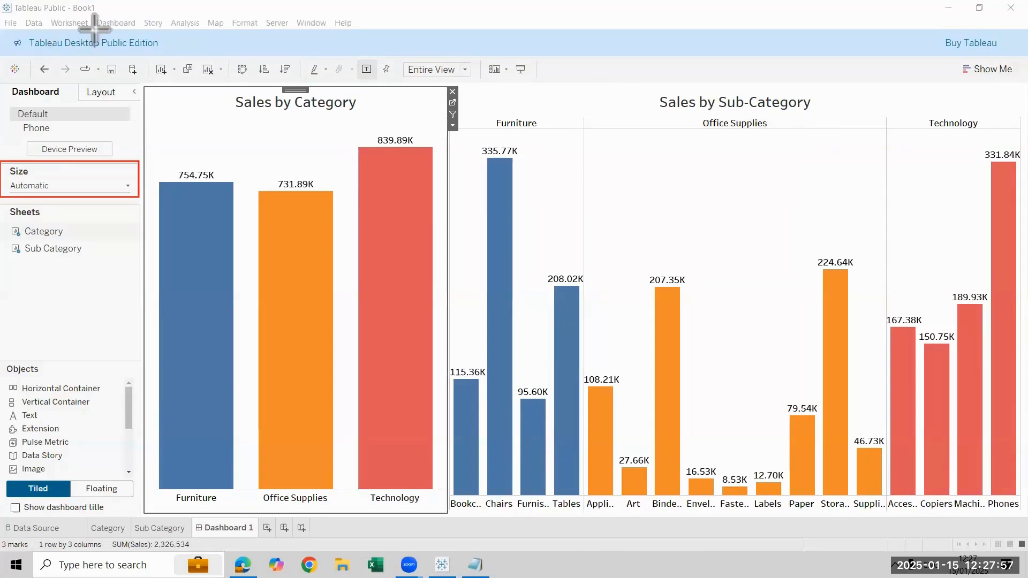
# Add a dashboard filter action that runs on Select, with only Category as source sheet and only Sub Category as target sheet
pyautogui.moveTo(91, 12); pyautogui.dragTo(144, 26)
pyautogui.click(119, 23)
pyautogui.click(118, 23)
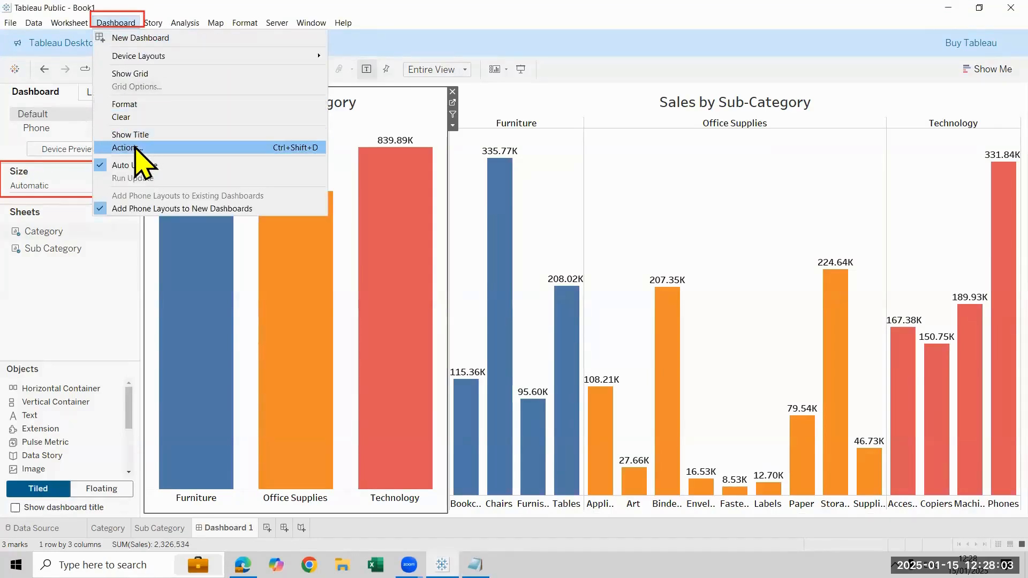
pyautogui.click(198, 151)
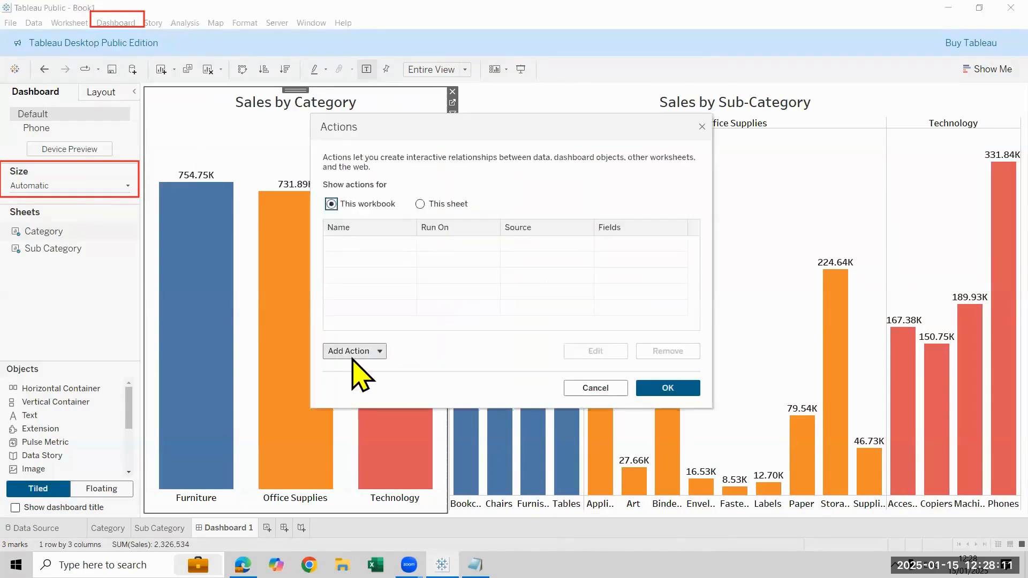
pyautogui.click(348, 353)
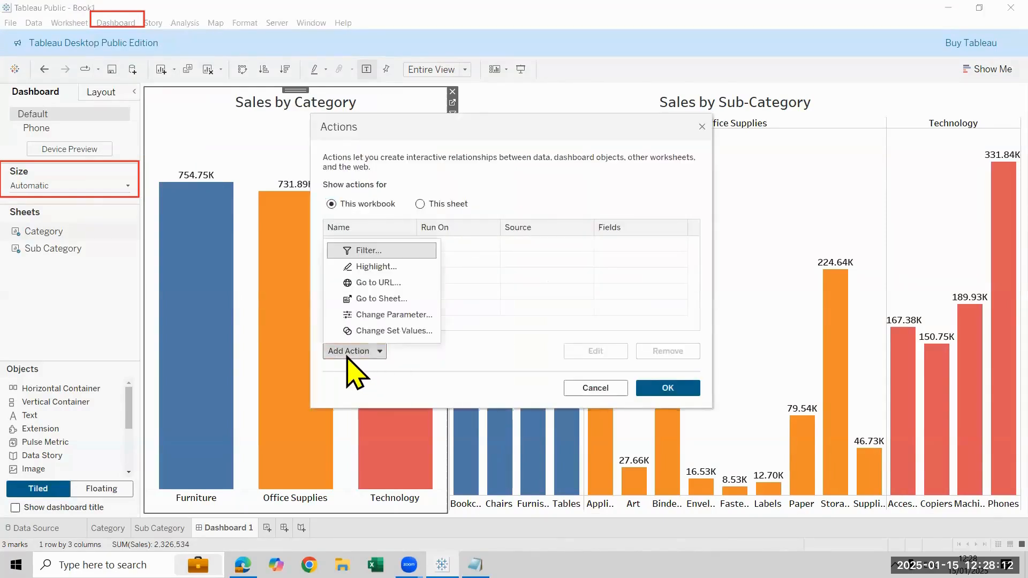
pyautogui.click(382, 251)
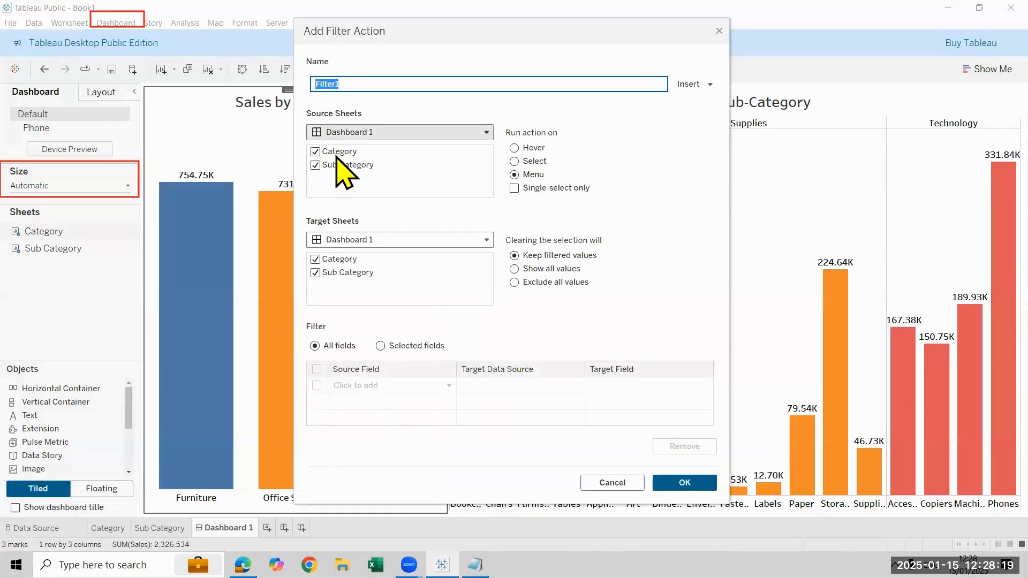
pyautogui.click(315, 164)
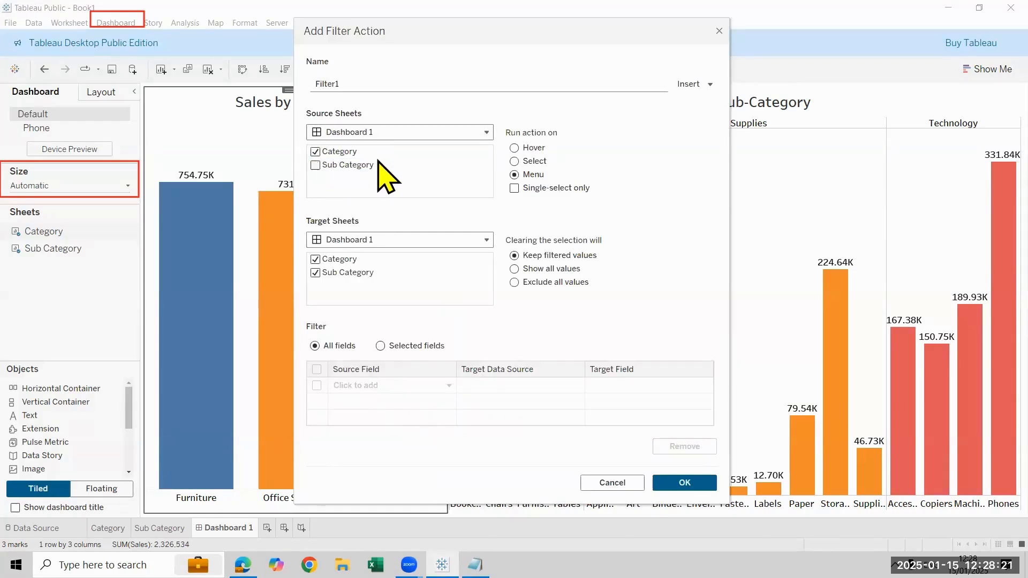
pyautogui.click(530, 162)
pyautogui.click(315, 259)
pyautogui.click(686, 484)
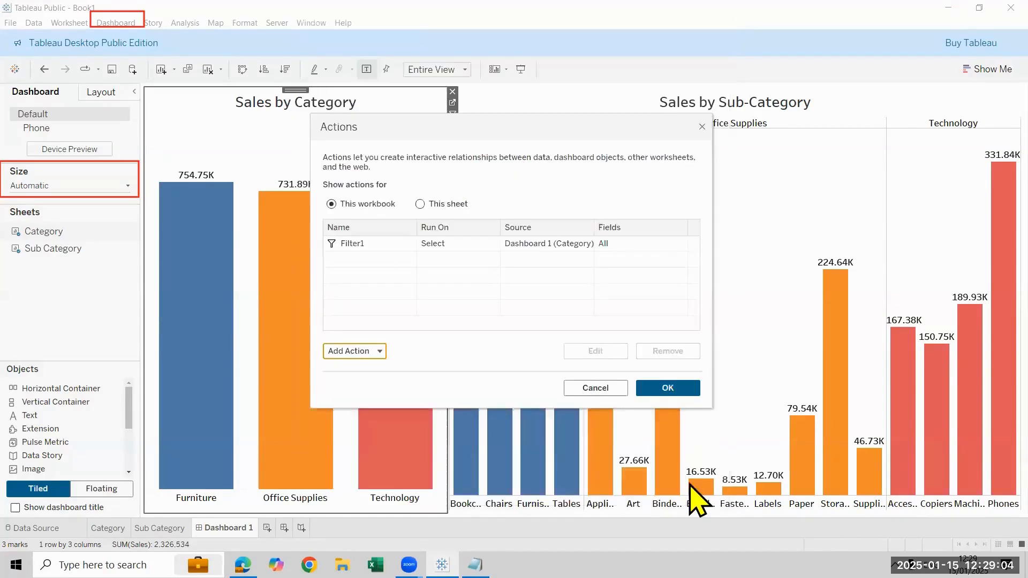
# Apply the filter action and test it by selecting the Furniture, Technology and Office Supplies bars, including two together, and clear the selection
pyautogui.click(657, 391)
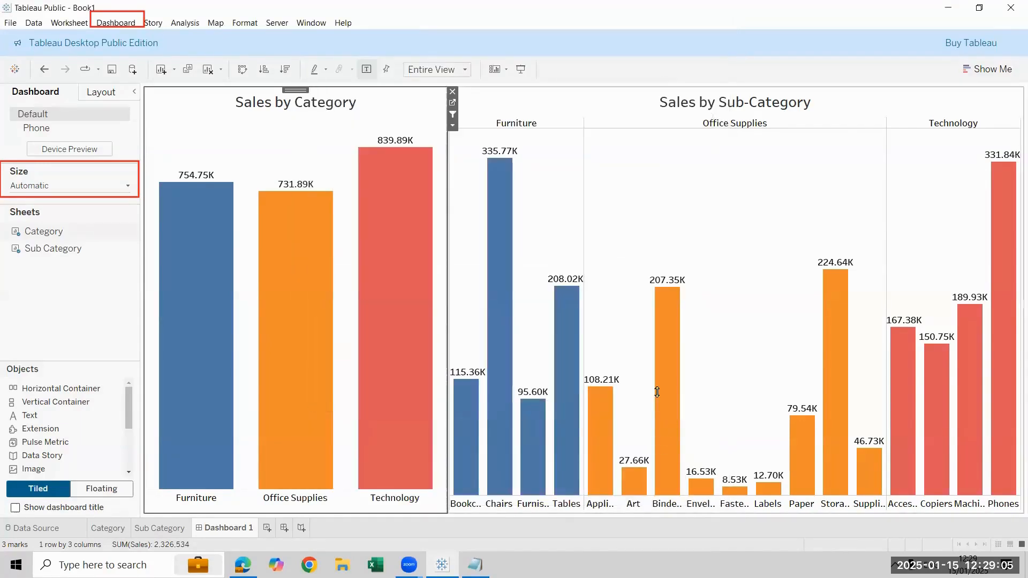
pyautogui.click(194, 343)
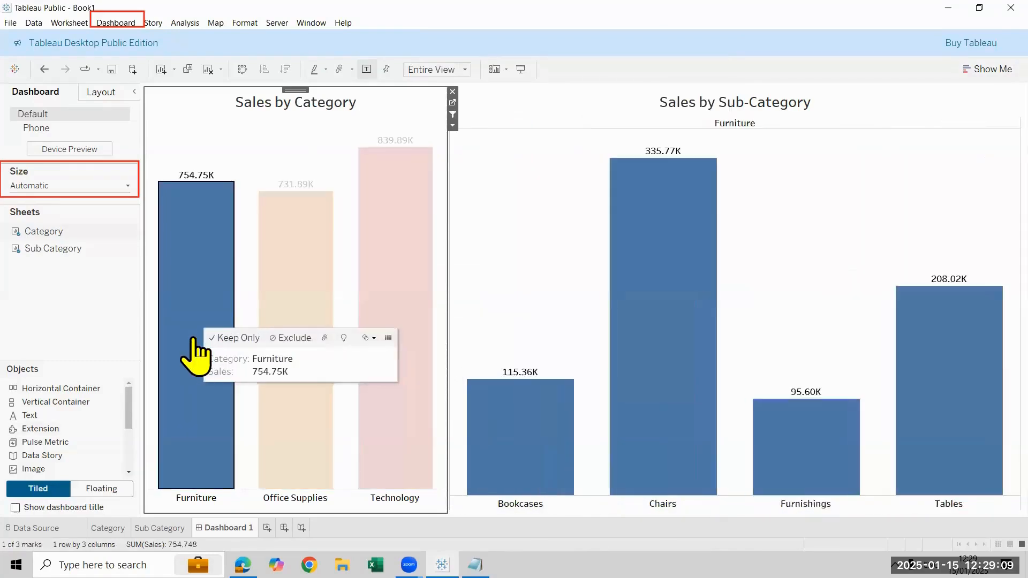
pyautogui.click(416, 290)
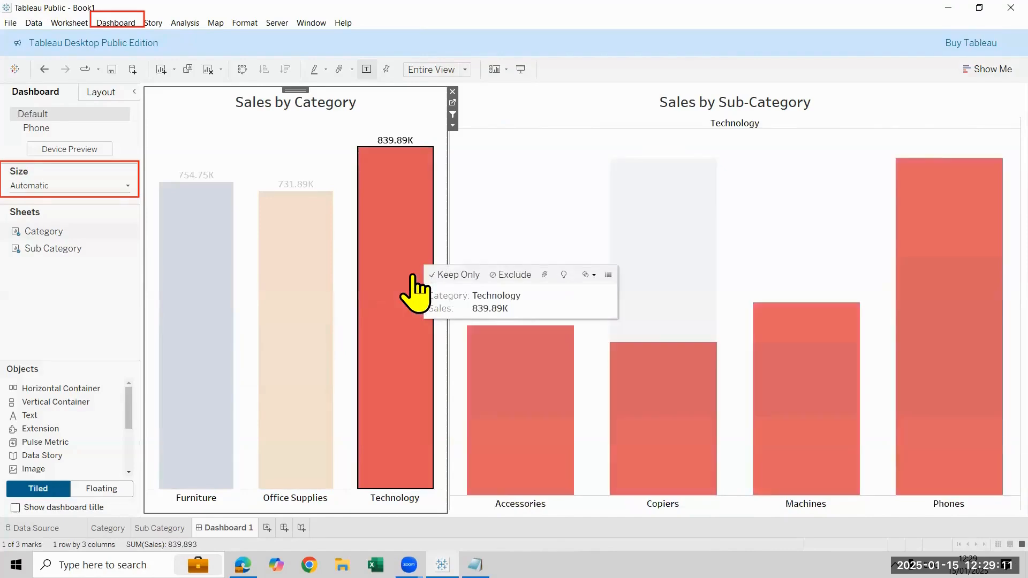
pyautogui.click(285, 274)
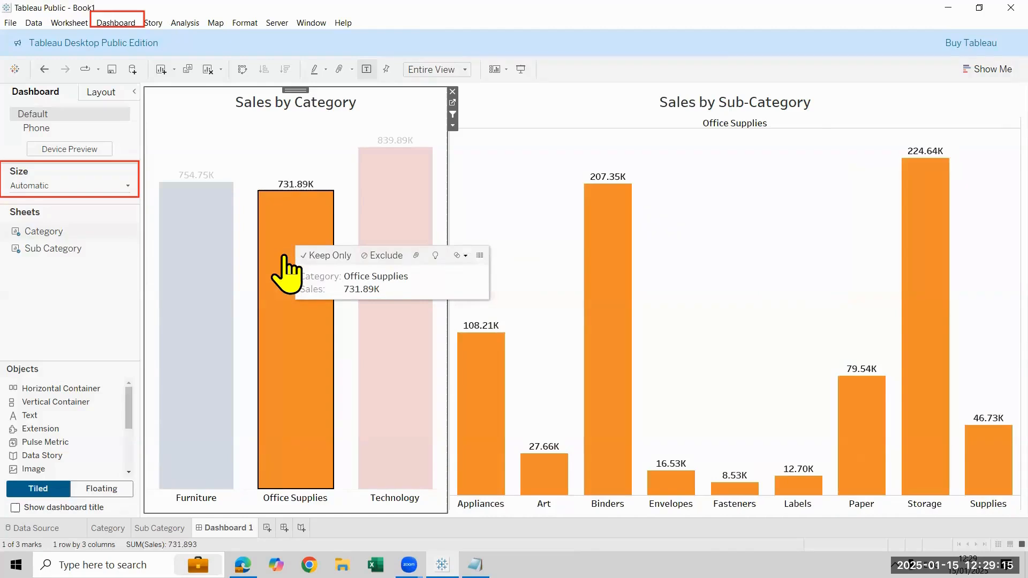
pyautogui.keyDown('ctrl'); pyautogui.click(221, 290); pyautogui.keyUp('ctrl')
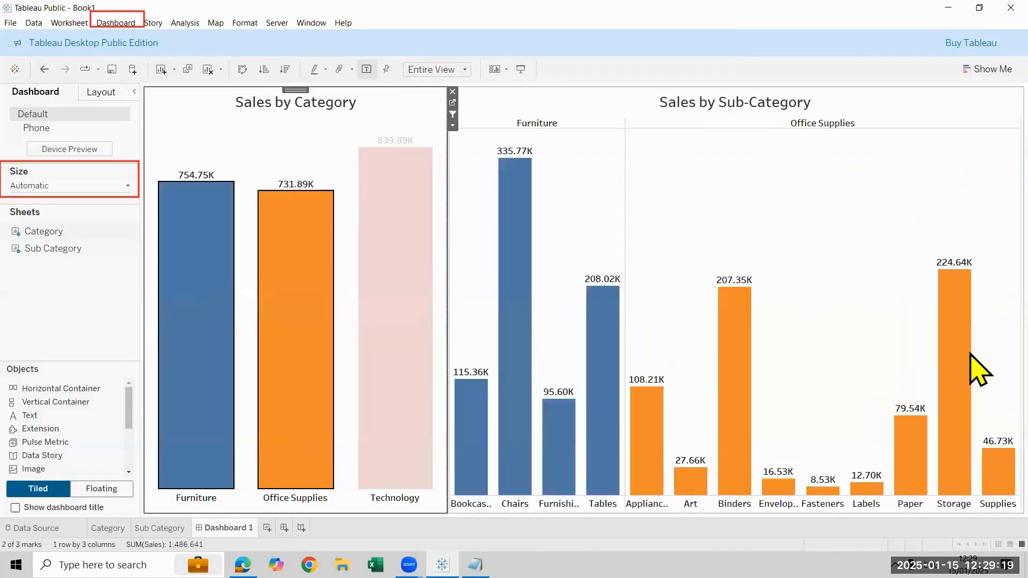
pyautogui.click(214, 231)
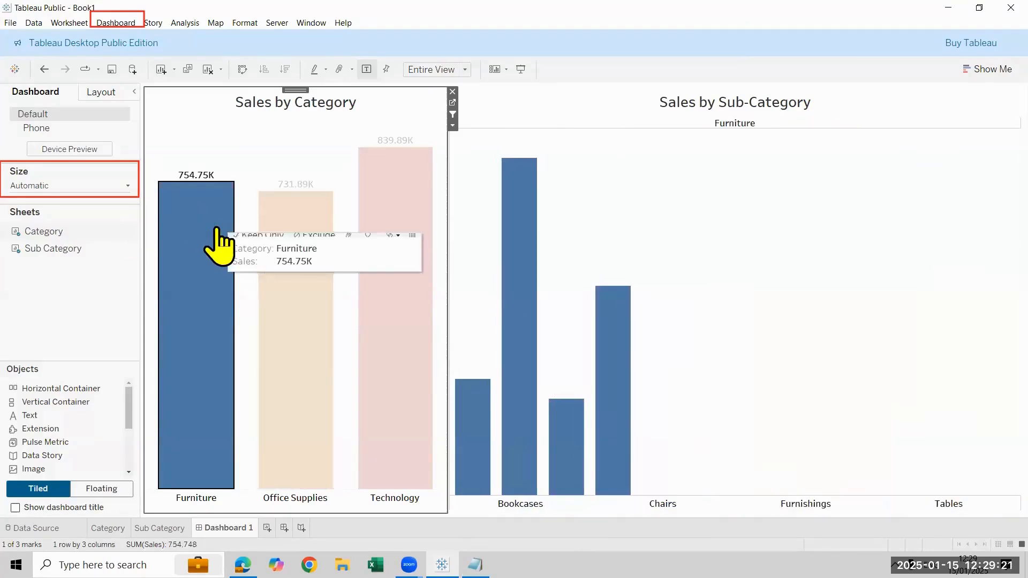
pyautogui.press('Escape')
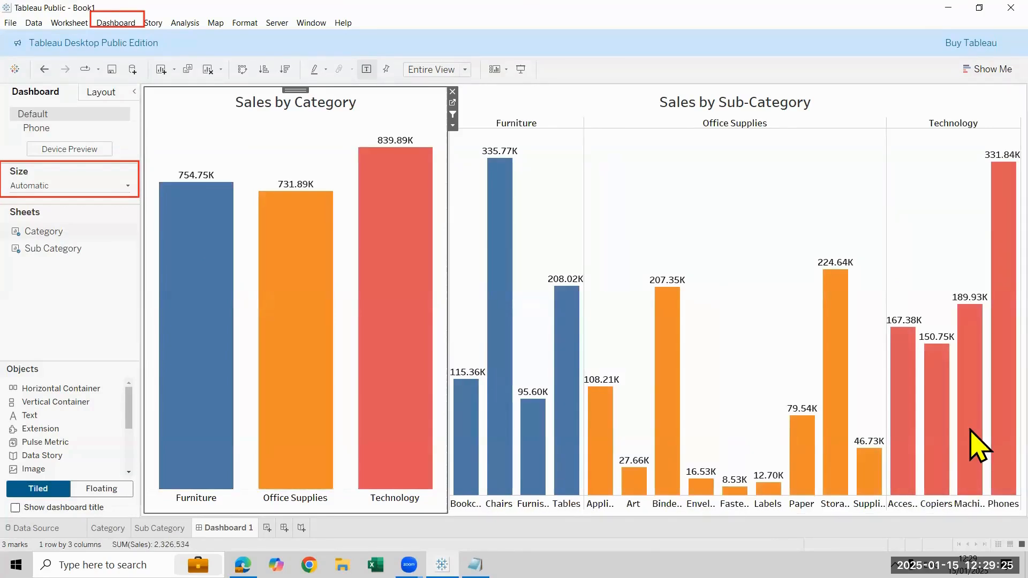
pyautogui.click(129, 23)
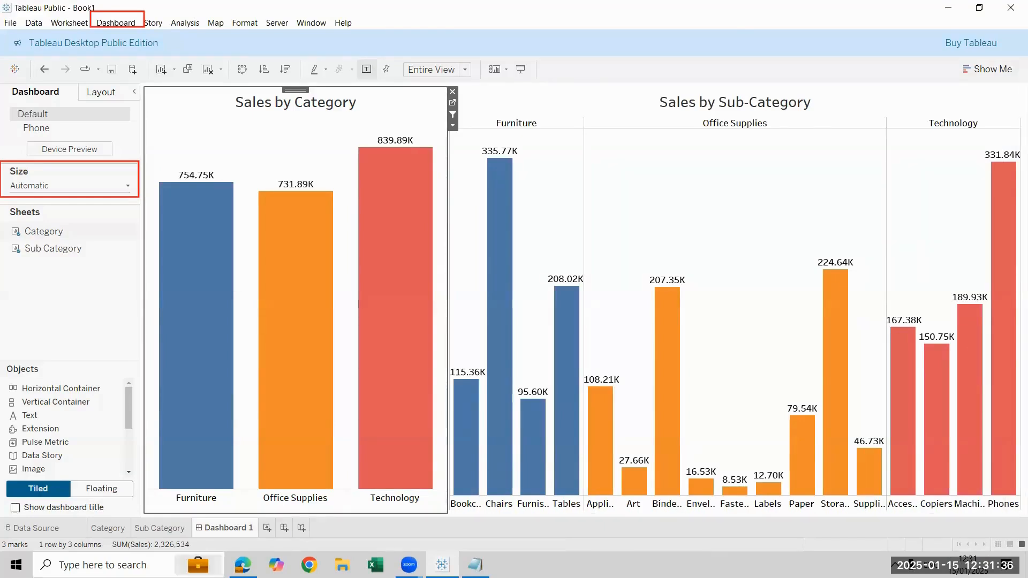
# Rename the dashboard sheet as "Action Filters"
pyautogui.doubleClick(229, 528)
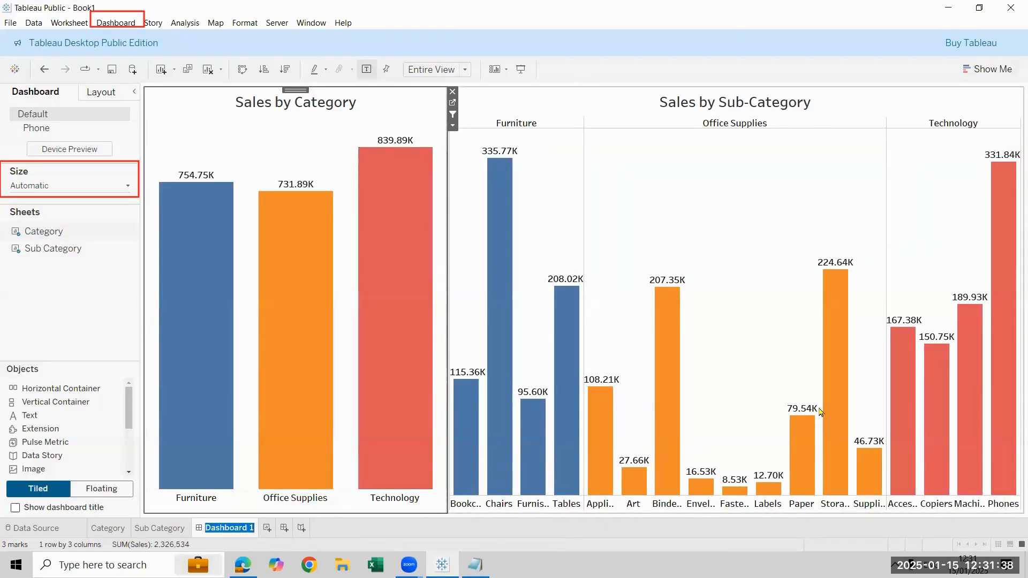
pyautogui.write('Action')
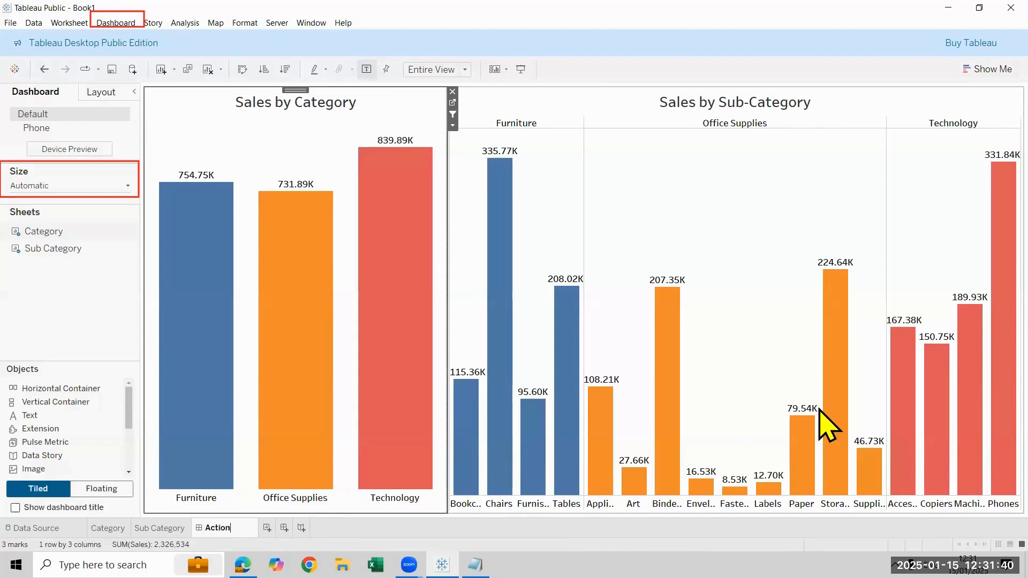
pyautogui.write(' Filters')
pyautogui.press('Return')
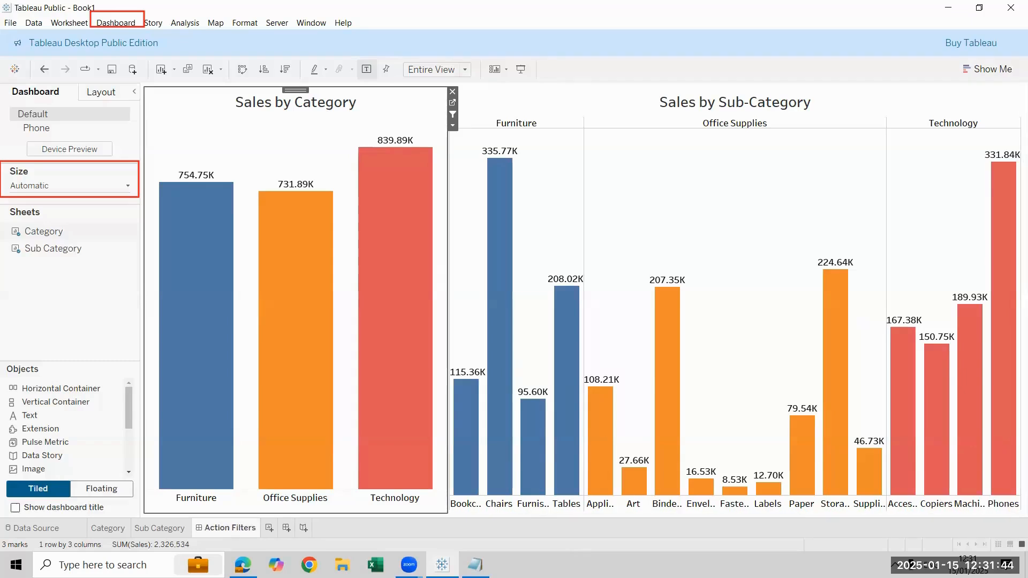
# Rename the dashboard sheet as "Action Dashboard filters"
pyautogui.doubleClick(230, 528)
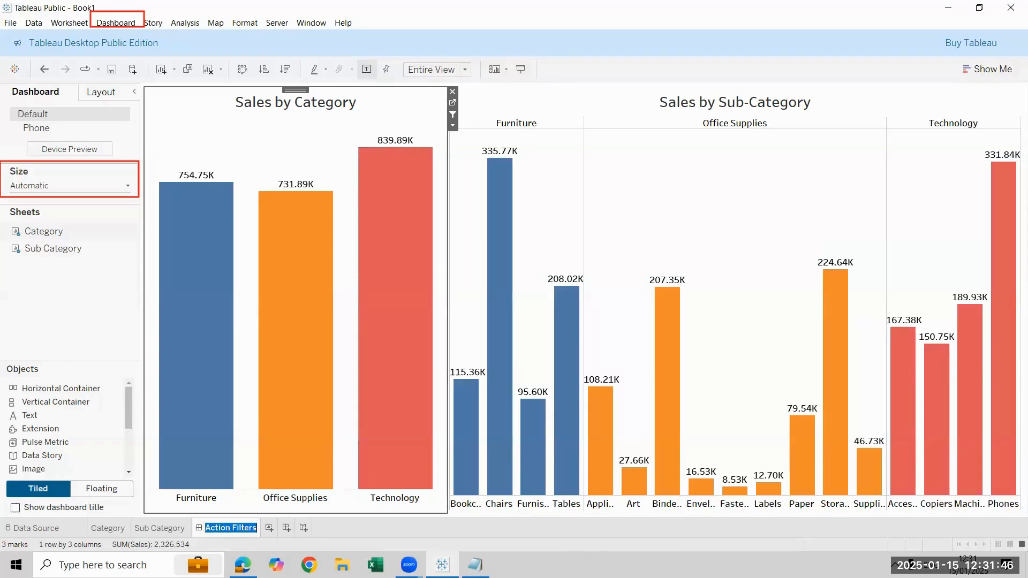
pyautogui.write('0')
pyautogui.hotkey('ctrl', 'z')
pyautogui.write('0Action Dashboard')
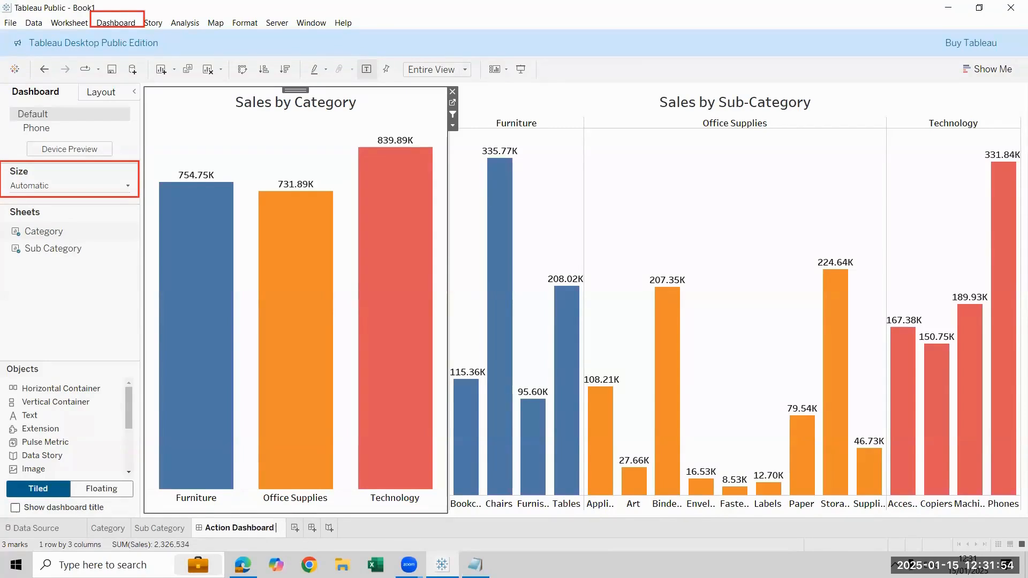
pyautogui.write(' filters')
pyautogui.press('Return')
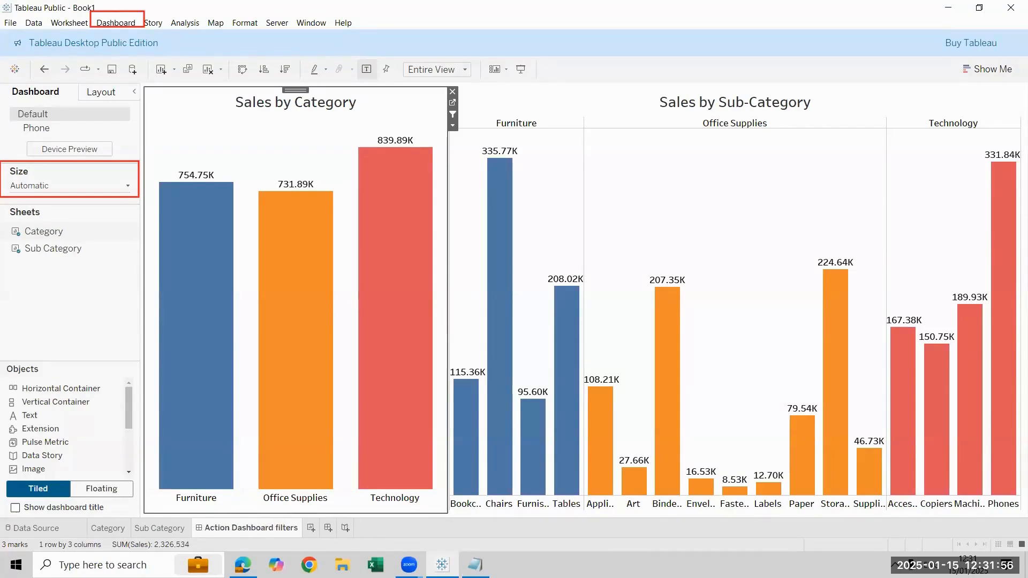
# Create a second dashboard and set its size to Automatic
pyautogui.click(115, 22)
pyautogui.click(147, 38)
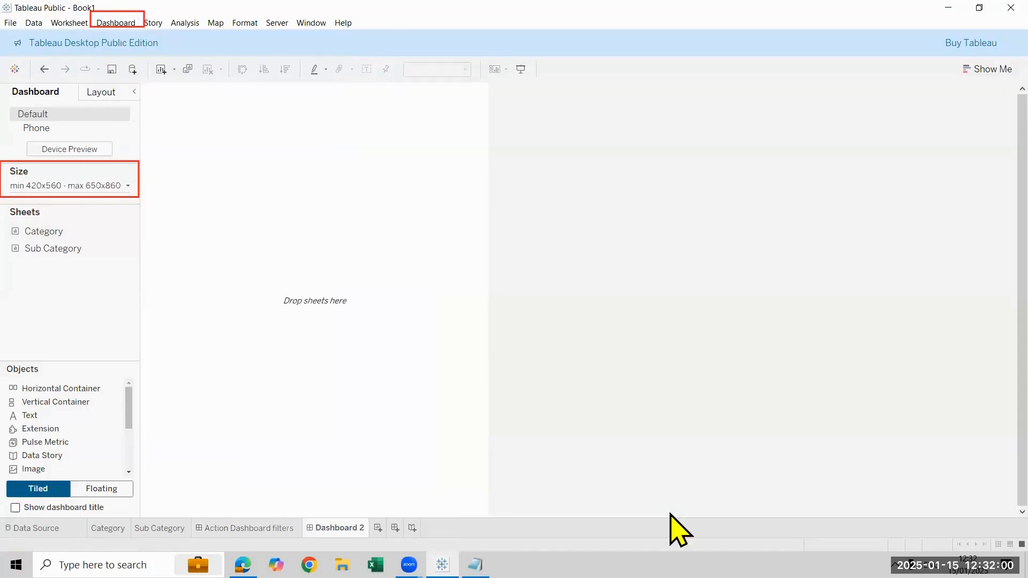
pyautogui.click(89, 186)
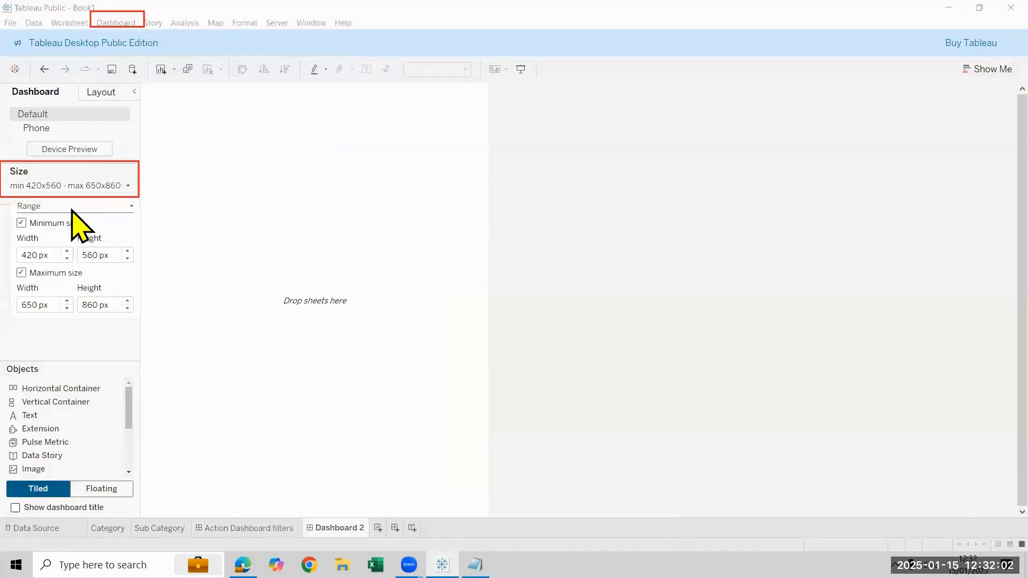
pyautogui.click(73, 207)
pyautogui.click(79, 235)
pyautogui.click(79, 210)
pyautogui.click(84, 228)
pyautogui.click(355, 360)
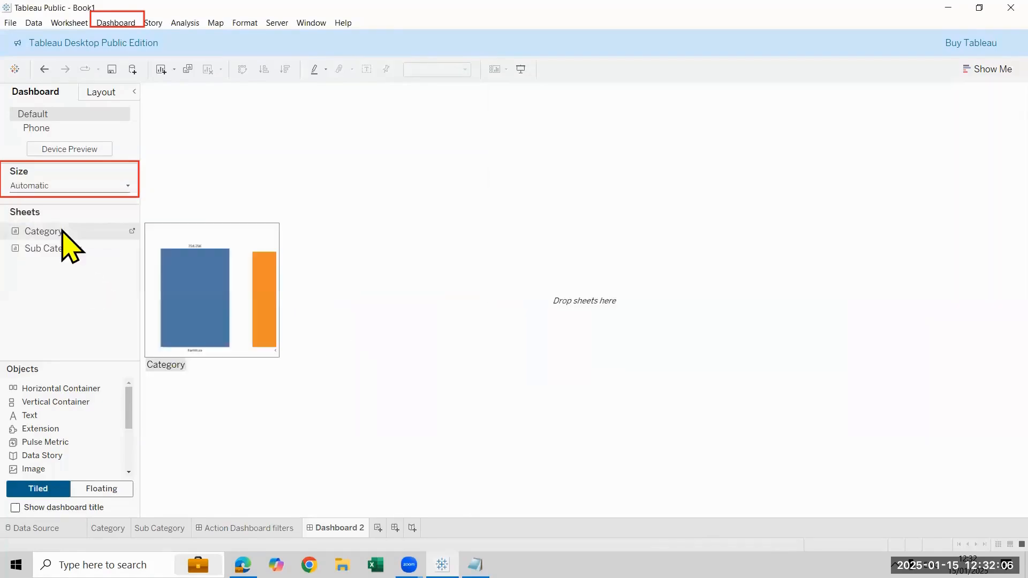
# Place the Category and Sub Category sheets side by side on the new dashboard and widen the Sub-Category chart
pyautogui.moveTo(65, 231); pyautogui.dragTo(193, 280)
pyautogui.moveTo(30, 259)
pyautogui.mouseDown()
pyautogui.moveTo(615, 314)
pyautogui.moveTo(728, 306)
pyautogui.mouseUp()
pyautogui.moveTo(113, 371); pyautogui.dragTo(615, 321)
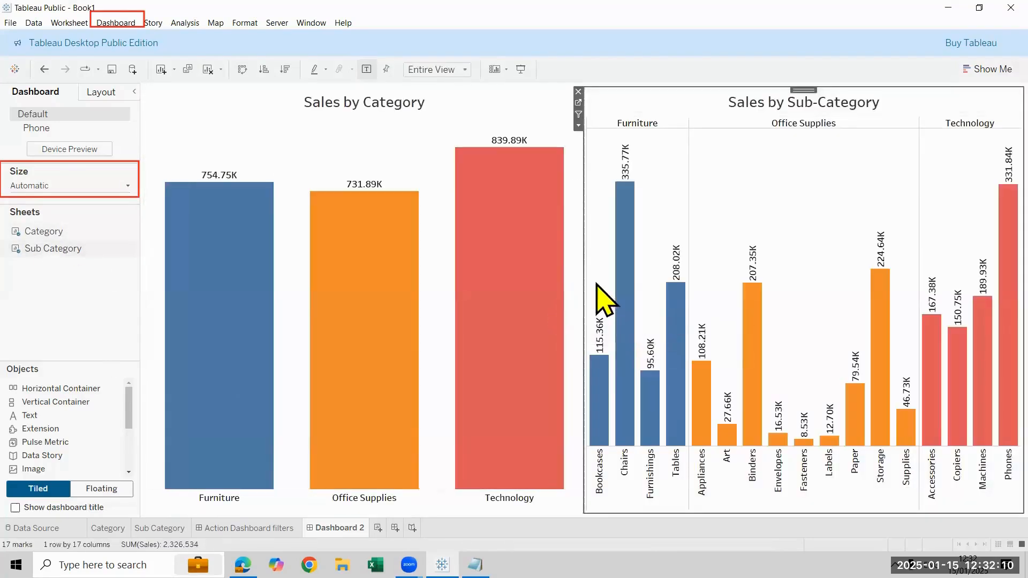
pyautogui.moveTo(585, 278); pyautogui.dragTo(457, 290)
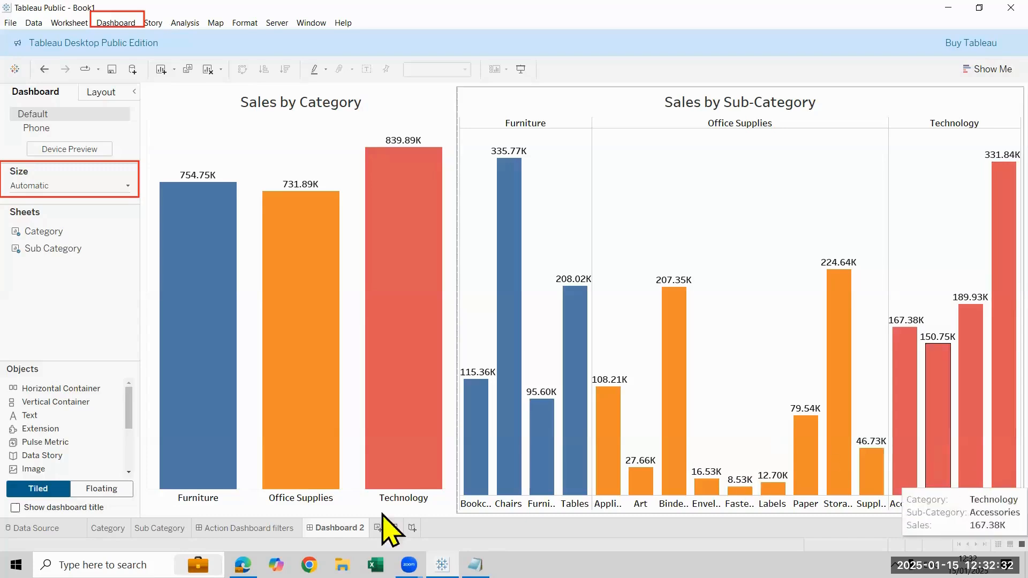
# Return to the Action Dashboard filters sheet and check the filter with Office Supplies and Technology, clearing the selection at the end
pyautogui.click(248, 527)
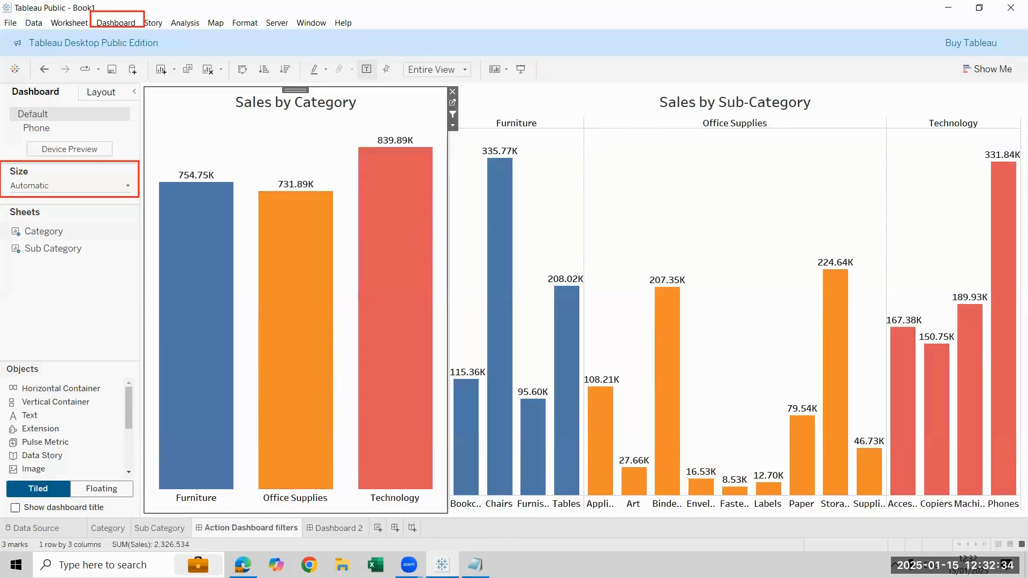
pyautogui.click(320, 313)
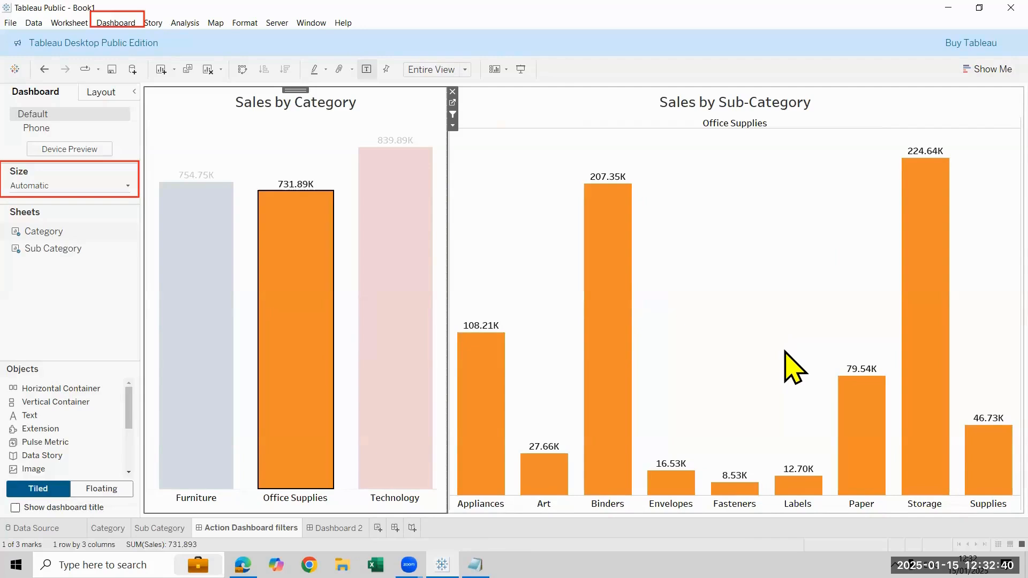
pyautogui.click(308, 316)
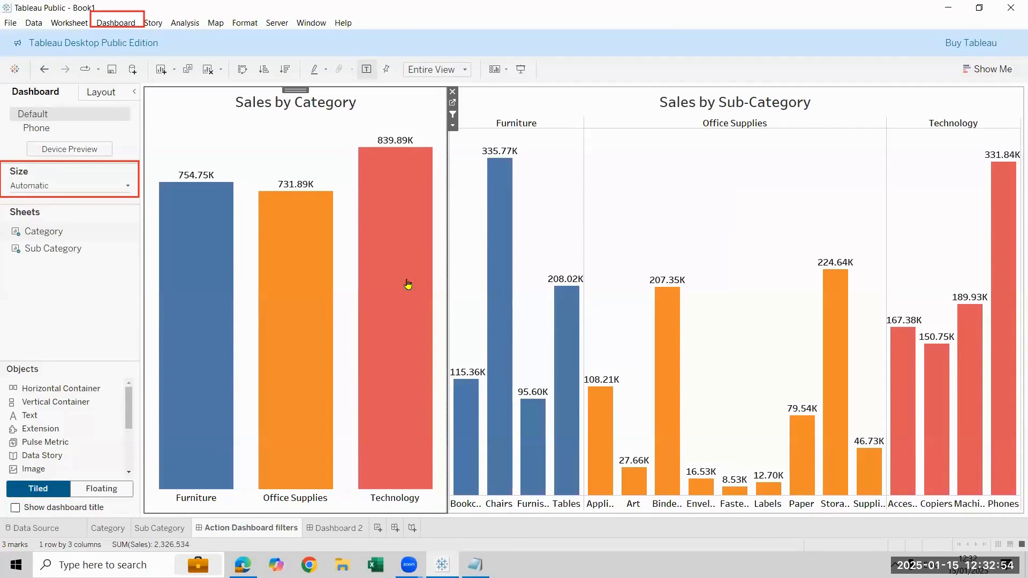
pyautogui.click(395, 292)
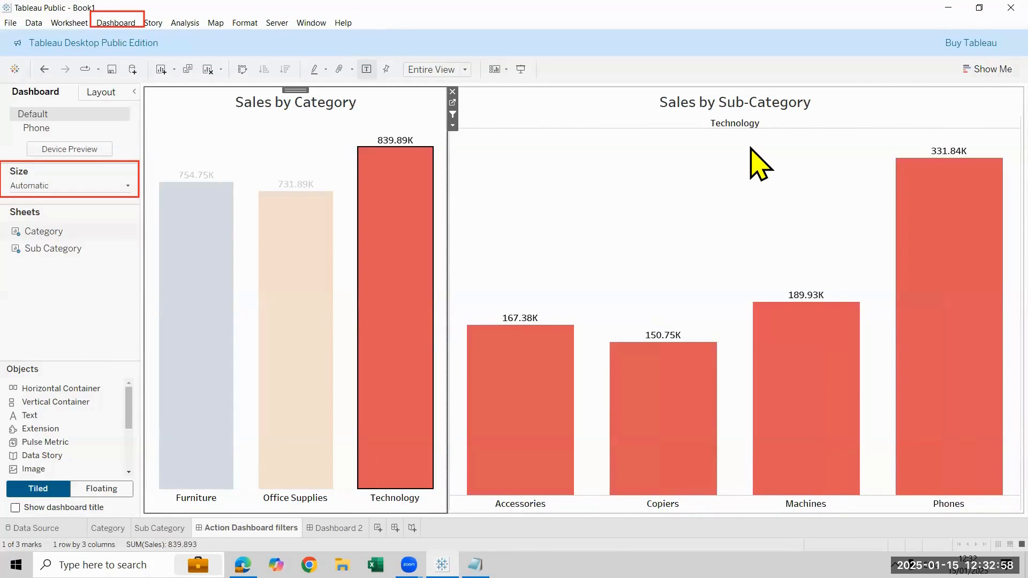
pyautogui.click(265, 146)
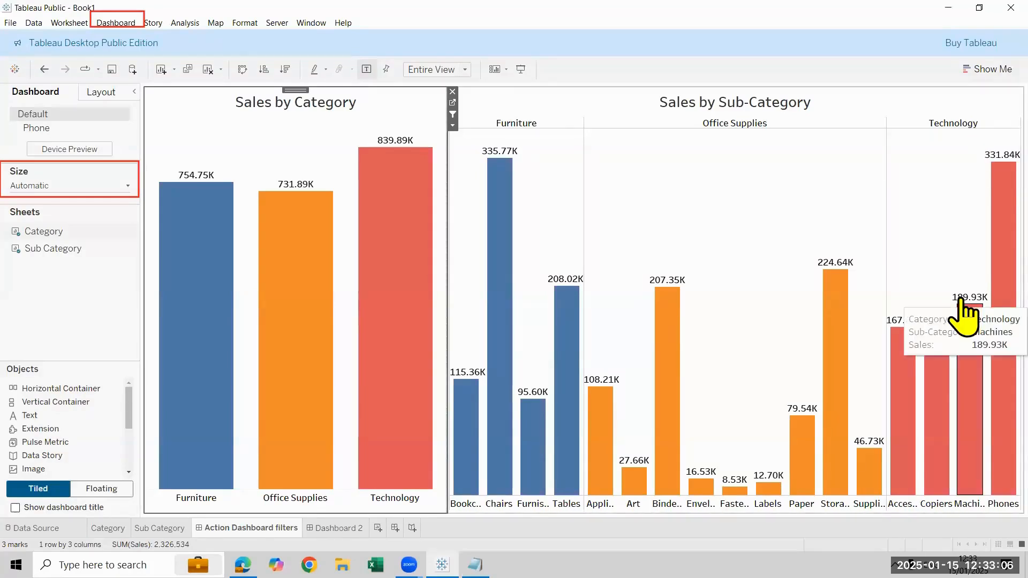
# Add a highlight action to Dashboard 2 that runs on Select, with only Category as source sheet and only Sub Category as target sheet
pyautogui.click(335, 528)
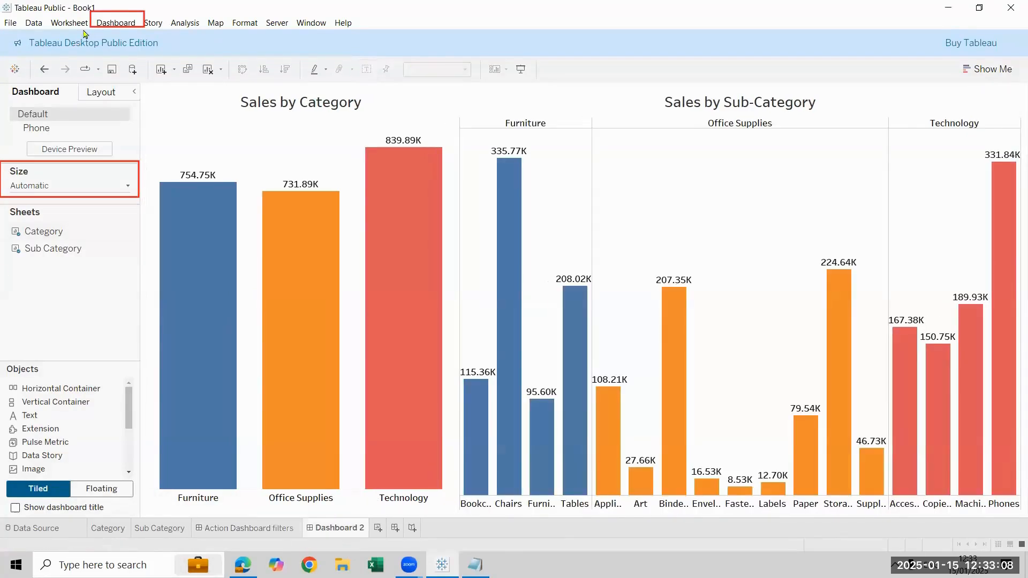
pyautogui.click(110, 24)
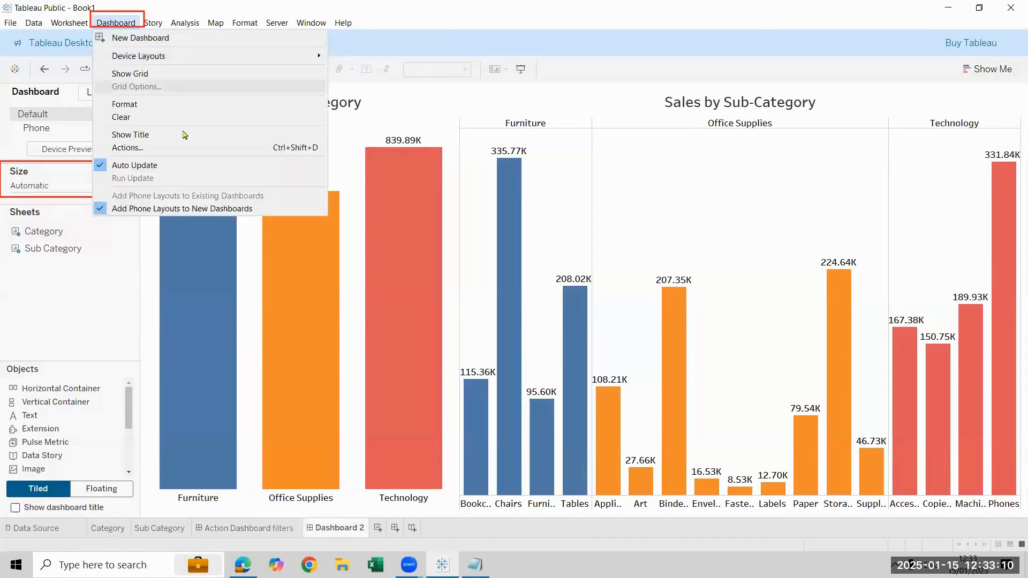
pyautogui.click(184, 148)
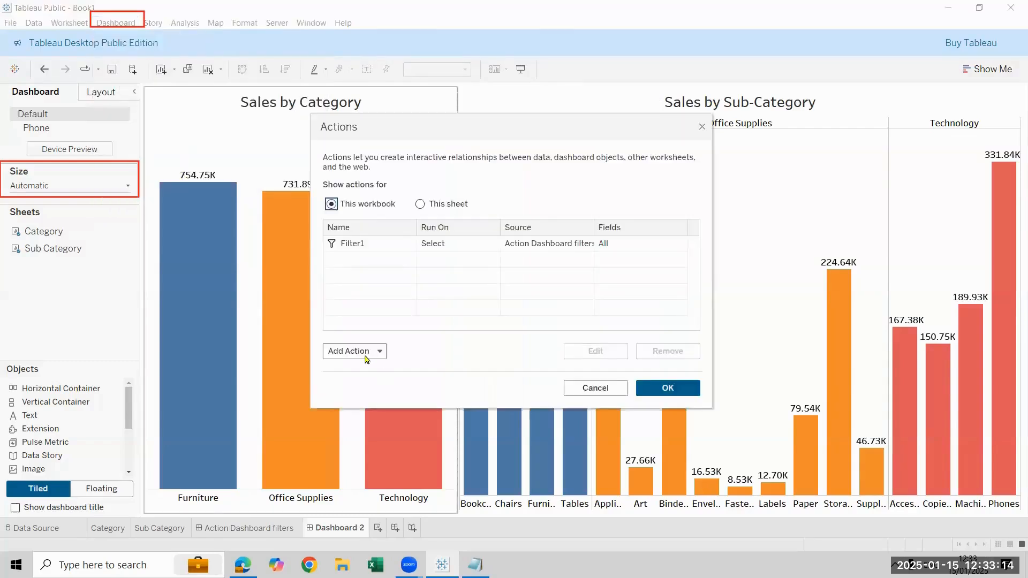
pyautogui.click(367, 352)
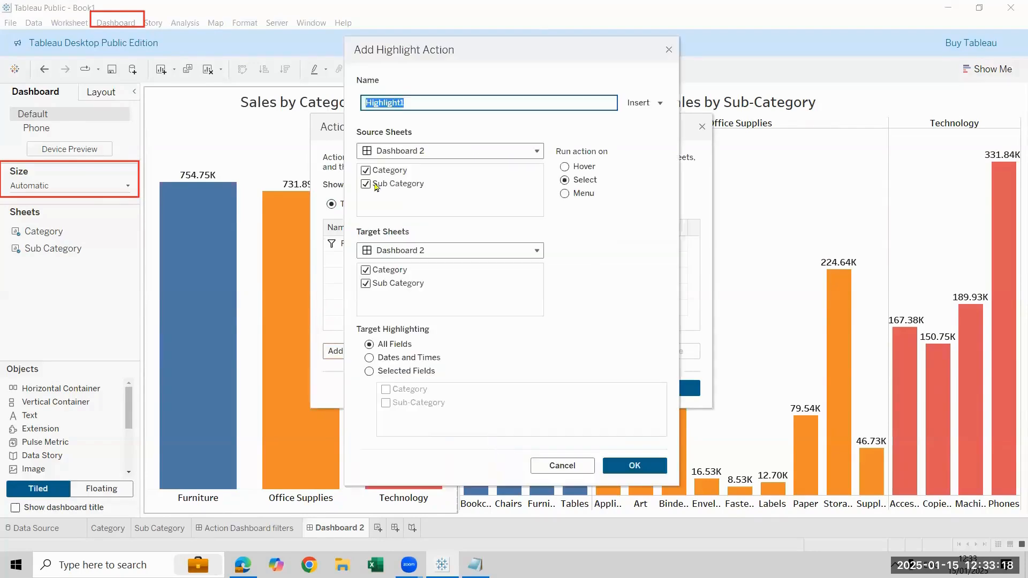
pyautogui.click(365, 184)
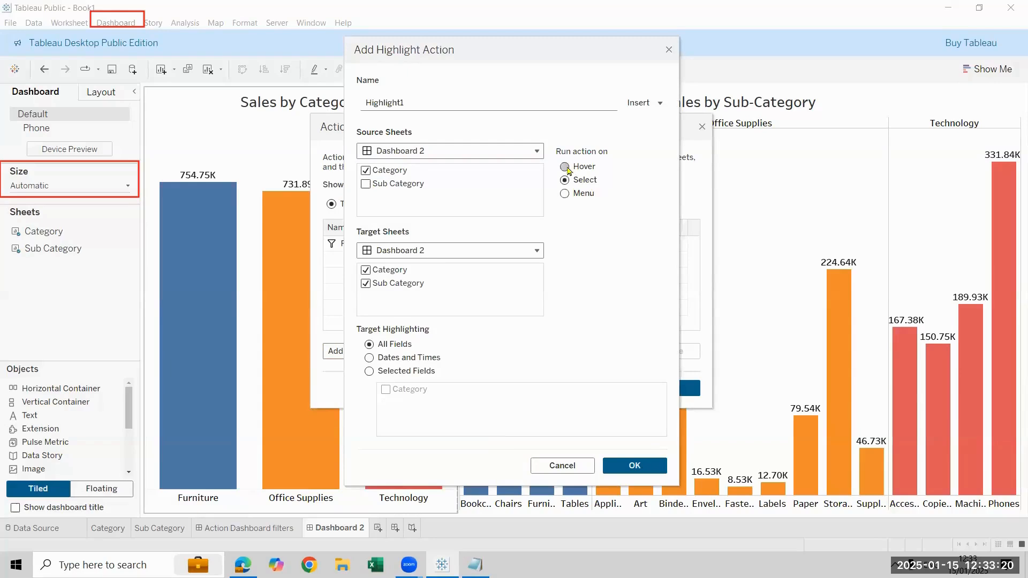
pyautogui.click(572, 171)
pyautogui.click(581, 182)
pyautogui.click(365, 270)
pyautogui.click(659, 468)
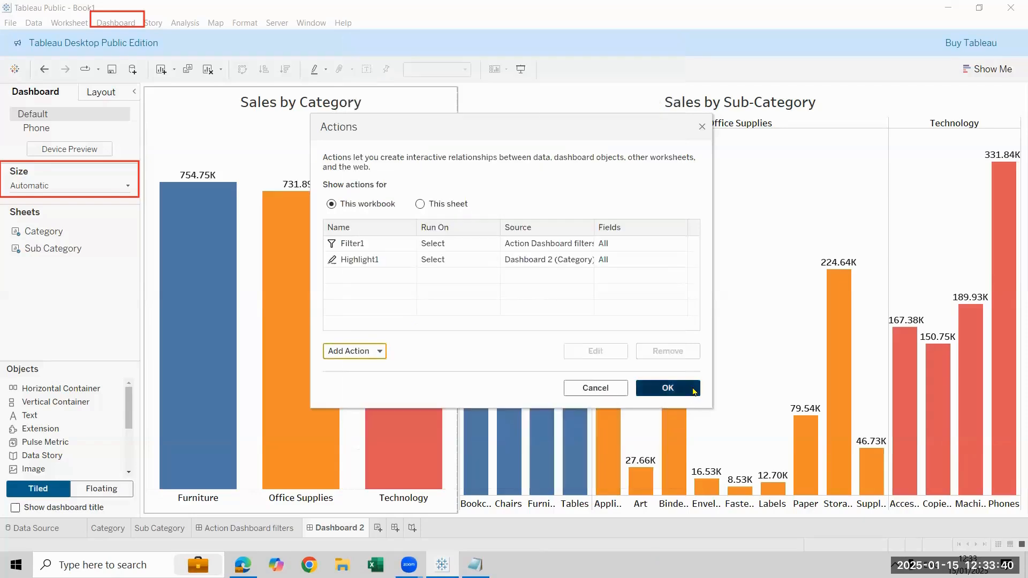
pyautogui.click(667, 388)
# Test the highlight action by selecting the Furniture, Technology and Office Supplies bars in turn, and clear the selection
pyautogui.moveTo(182, 259)
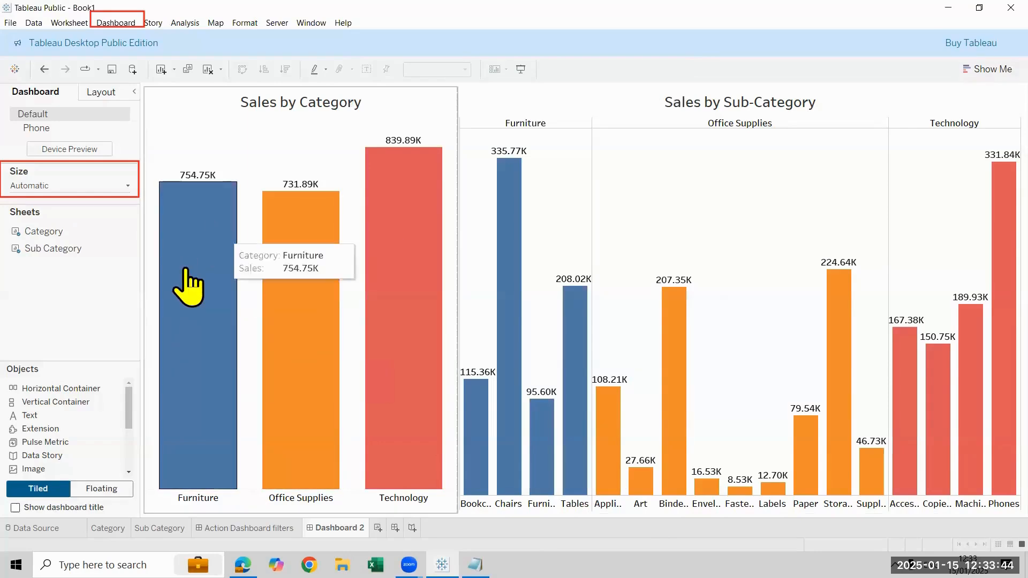
pyautogui.click(186, 270)
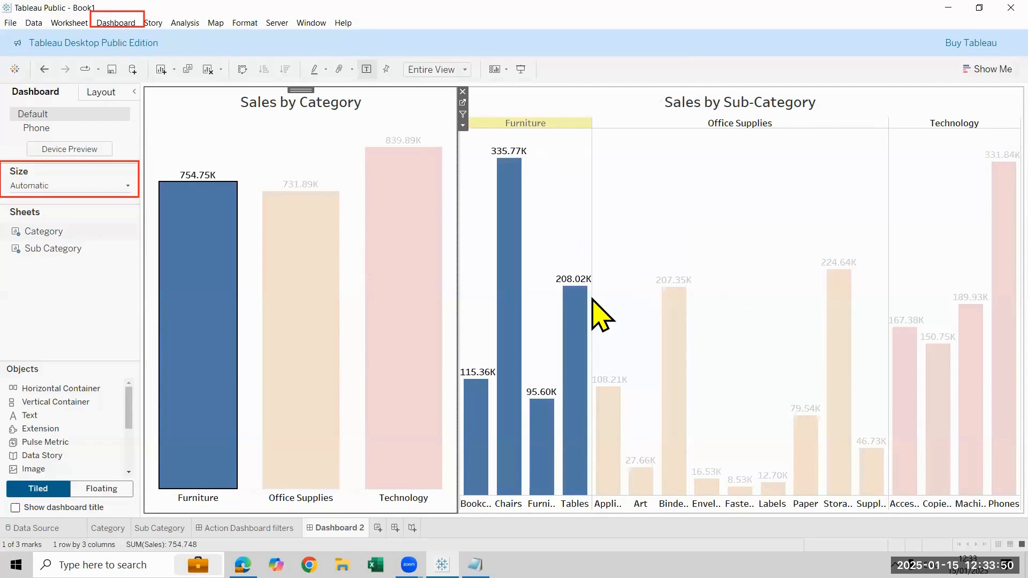
pyautogui.click(367, 265)
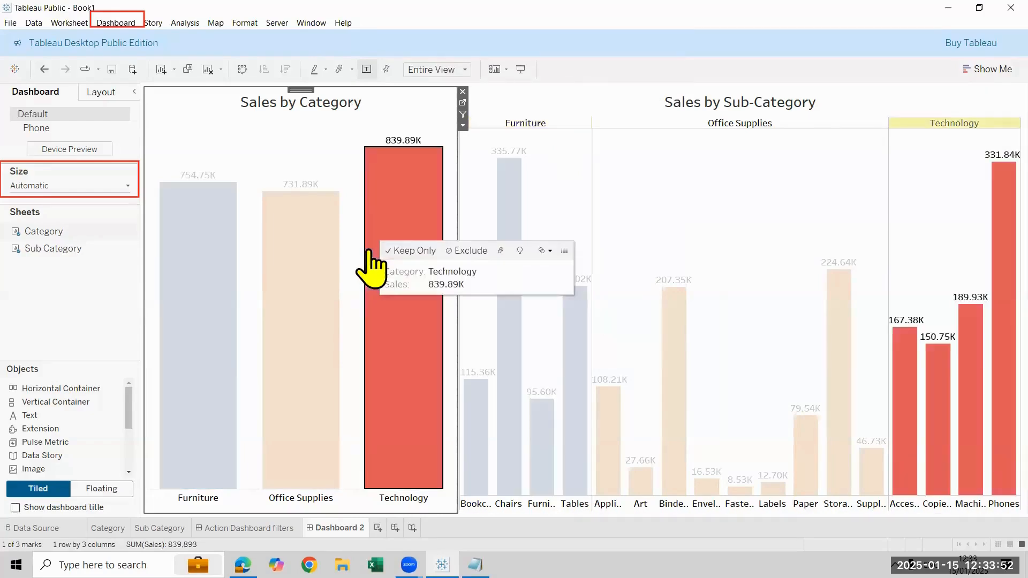
pyautogui.click(292, 269)
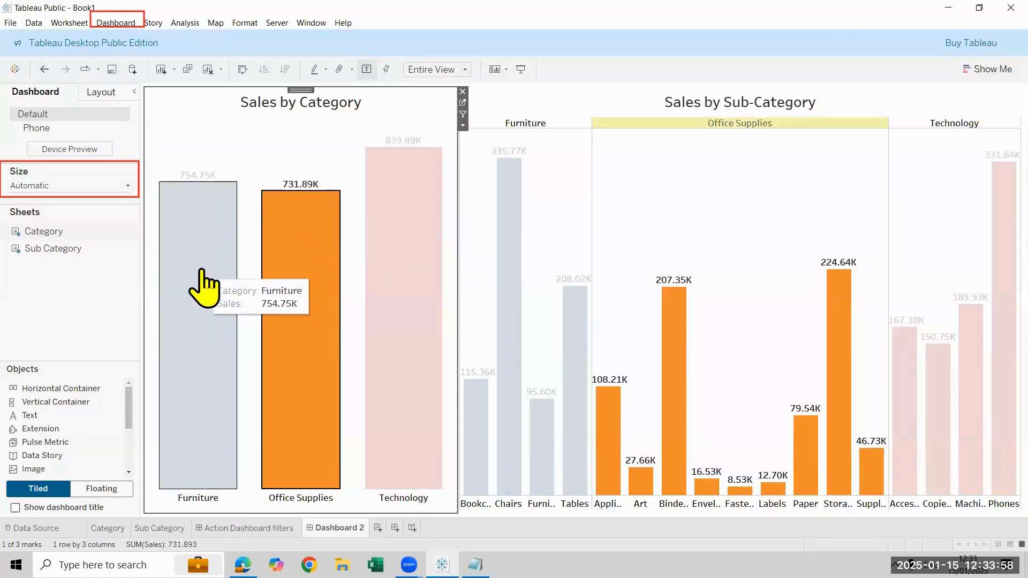
pyautogui.click(279, 279)
# Edit the Highlight1 dashboard action so that it runs on Hover, and apply the change
pyautogui.click(117, 23)
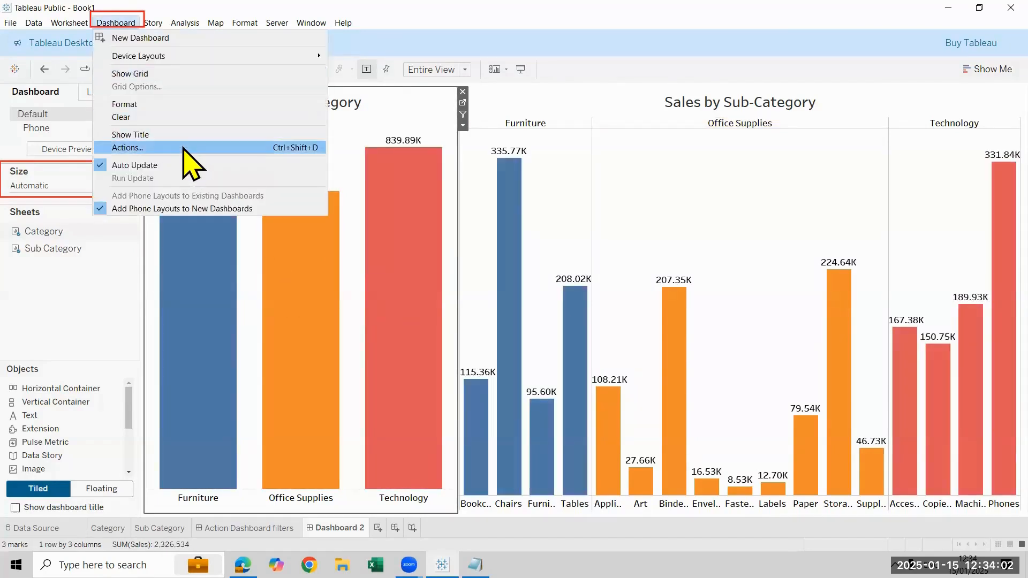
pyautogui.click(183, 148)
pyautogui.click(423, 259)
pyautogui.click(589, 353)
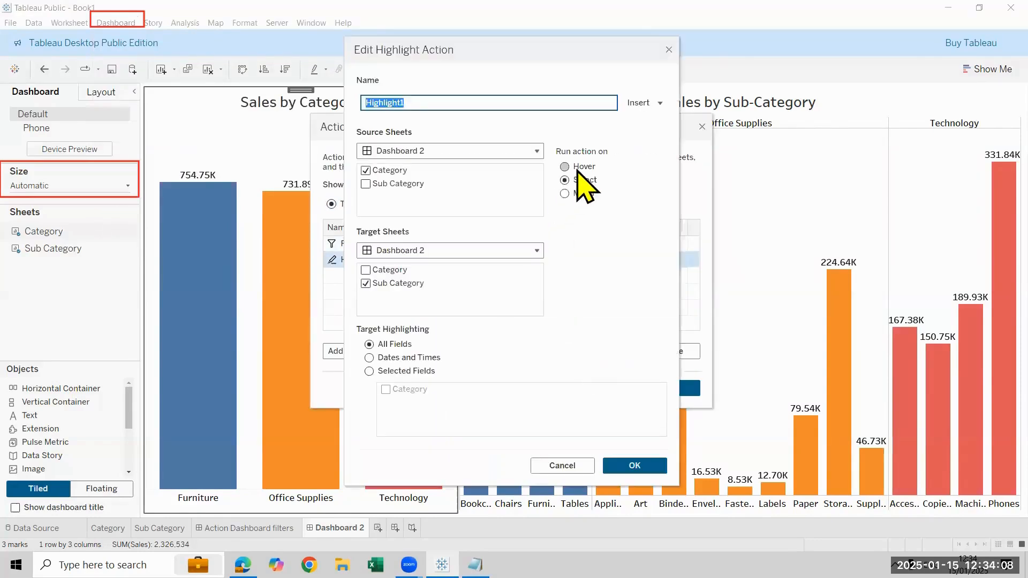
pyautogui.click(572, 168)
pyautogui.click(649, 464)
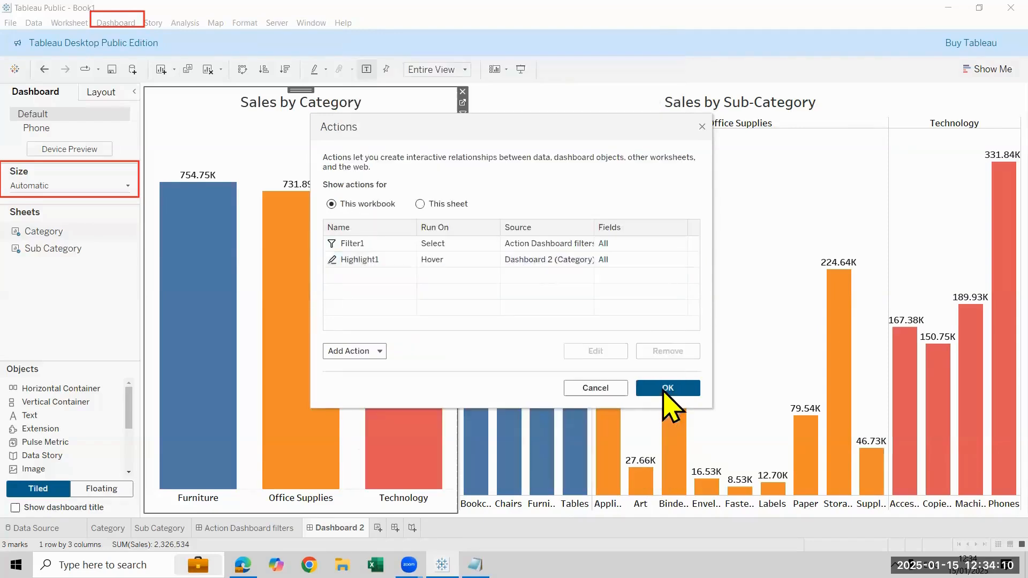
pyautogui.click(664, 386)
# Test the hover highlighting on the Furniture, Office Supplies and Technology bars, and reopen the dashboard actions
pyautogui.moveTo(210, 316)
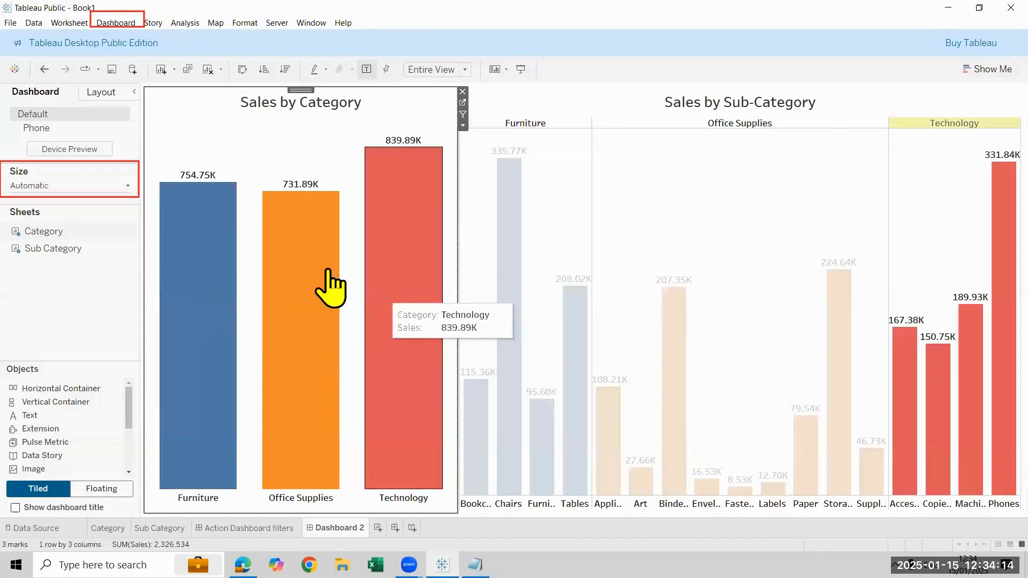
pyautogui.moveTo(327, 283)
pyautogui.moveTo(399, 281)
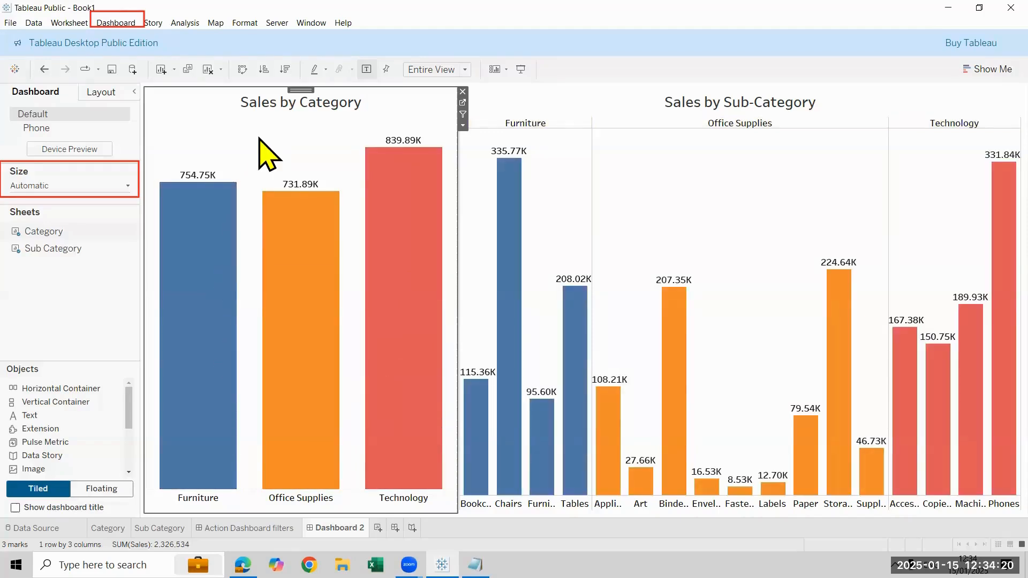
pyautogui.click(112, 22)
pyautogui.click(127, 147)
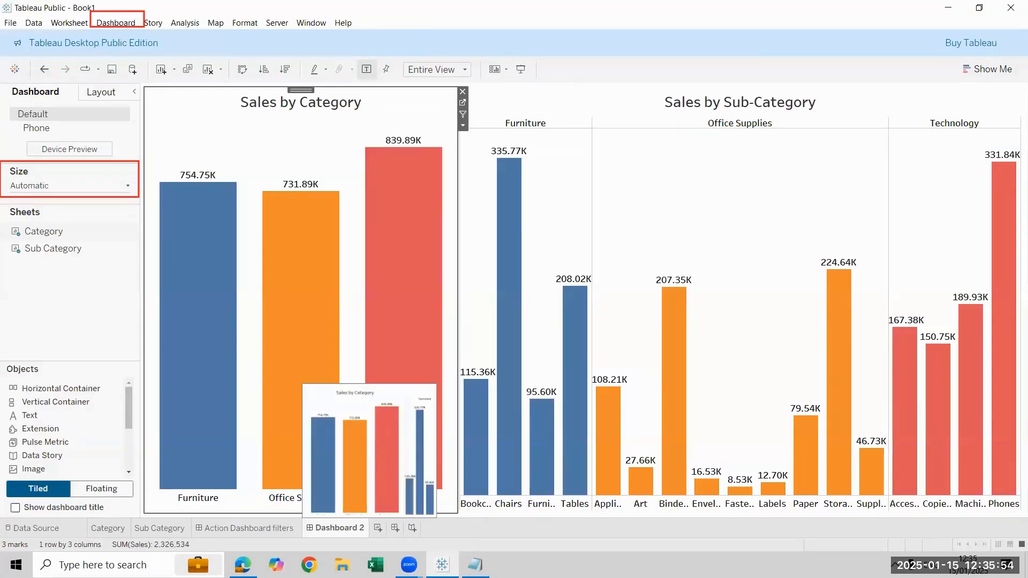
# Rename Dashboard 2 as Action Dashboard Highlight
pyautogui.doubleClick(339, 527)
pyautogui.write('Ac')
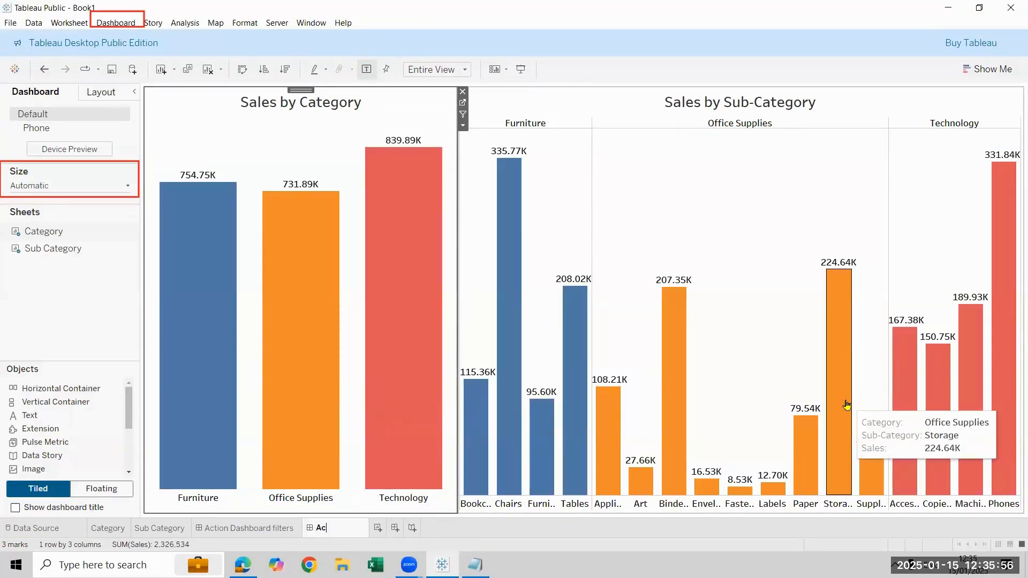
pyautogui.write('tion Dashboard')
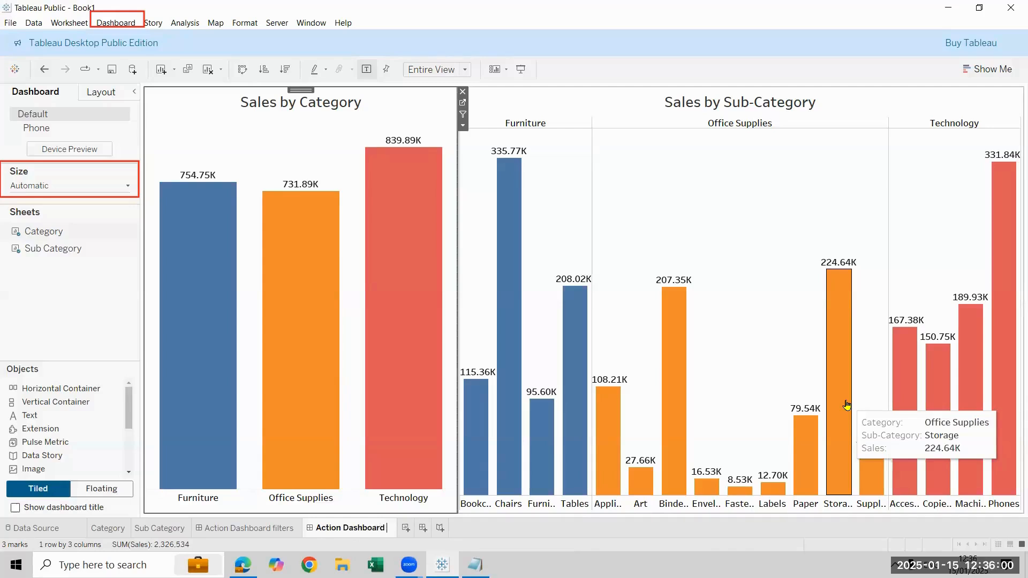
pyautogui.write(' High')
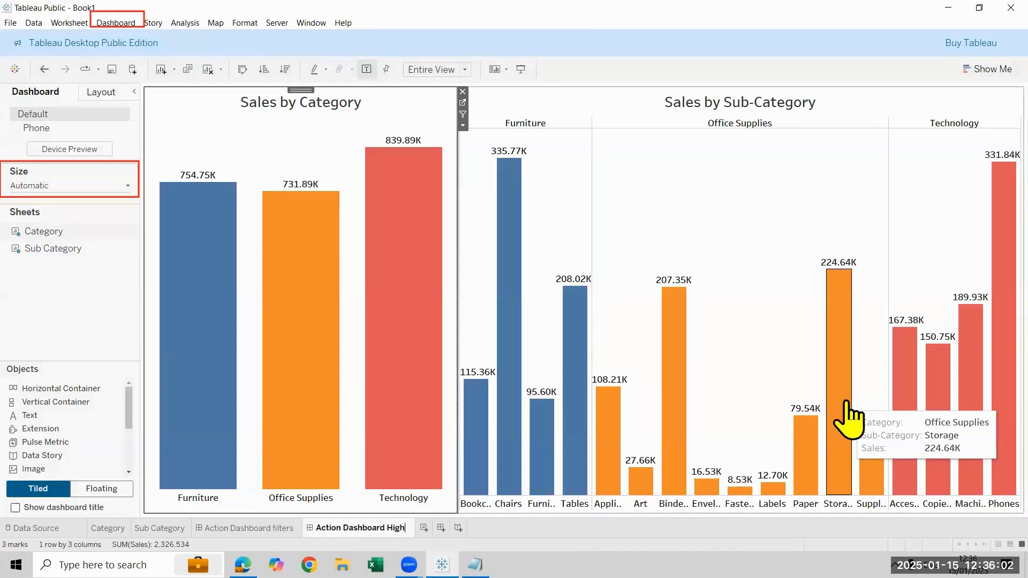
pyautogui.write('light')
pyautogui.press('Return')
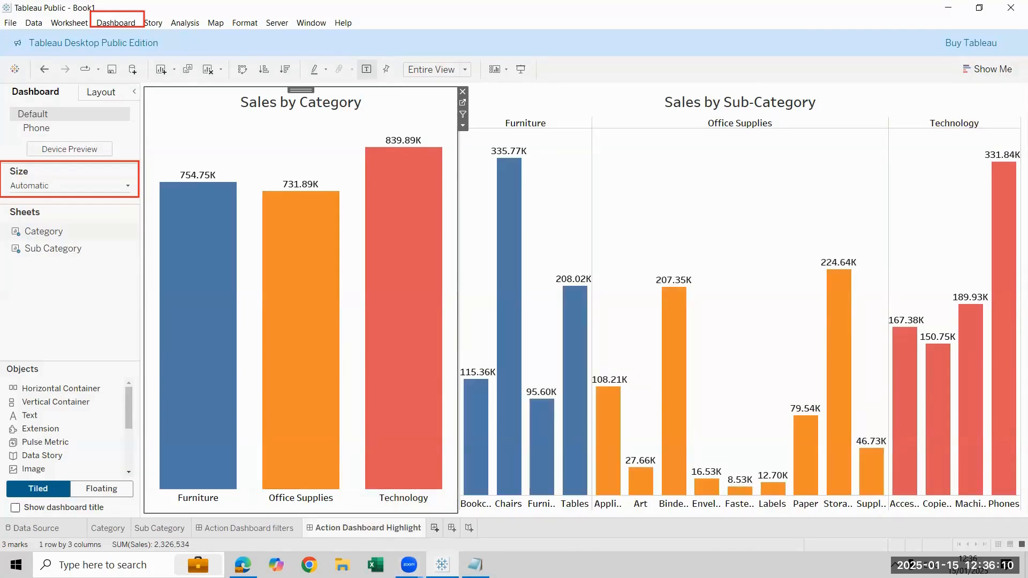
# Create a new worksheet and name it Map
pyautogui.hotkey('ctrl', 'm')
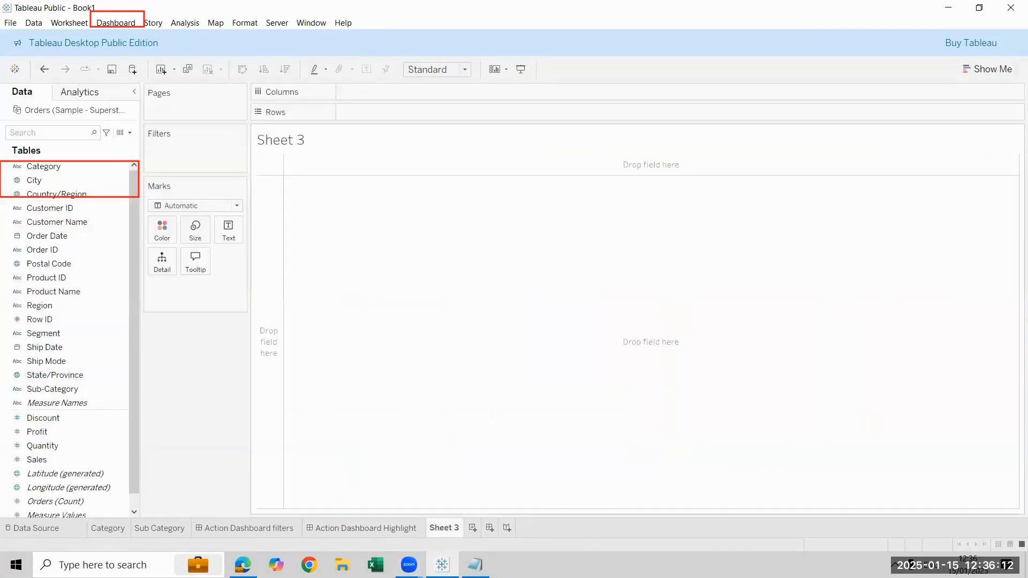
pyautogui.doubleClick(444, 527)
pyautogui.write('Map')
pyautogui.press('Return')
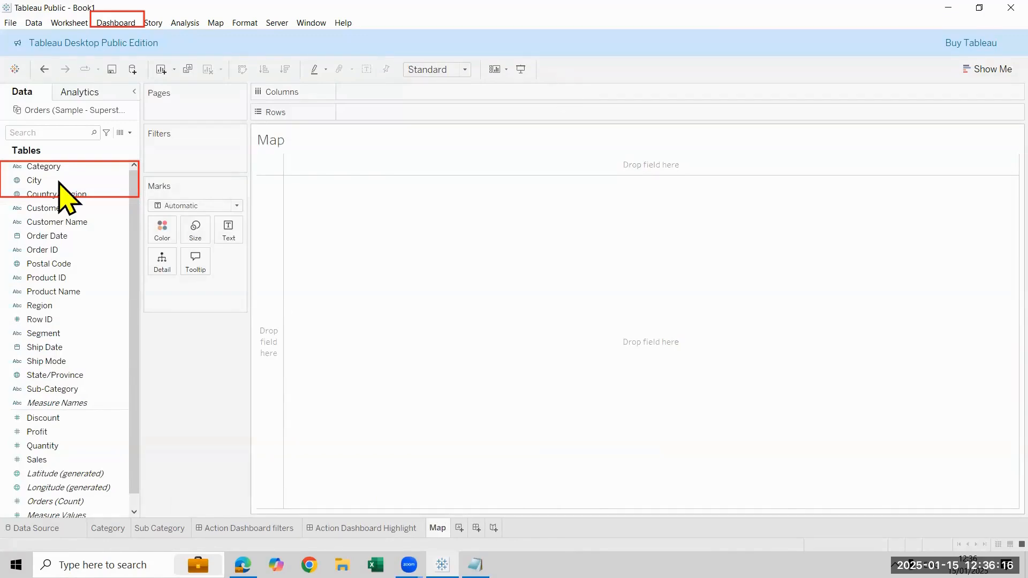
# Build a symbol map from Country/Region and State/Province, with the circles sized by Sales
pyautogui.click(84, 195)
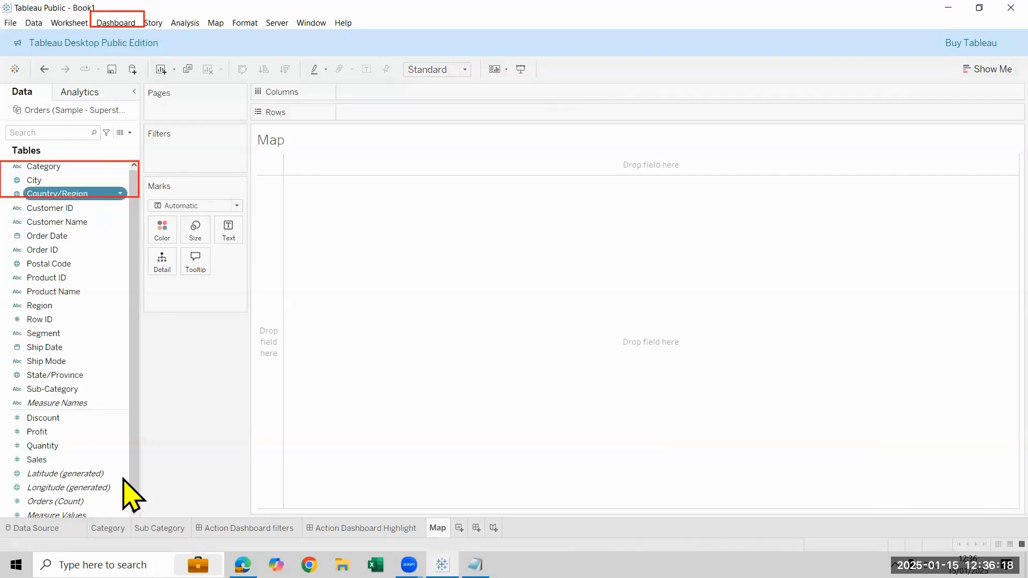
pyautogui.doubleClick(83, 376)
pyautogui.click(73, 461)
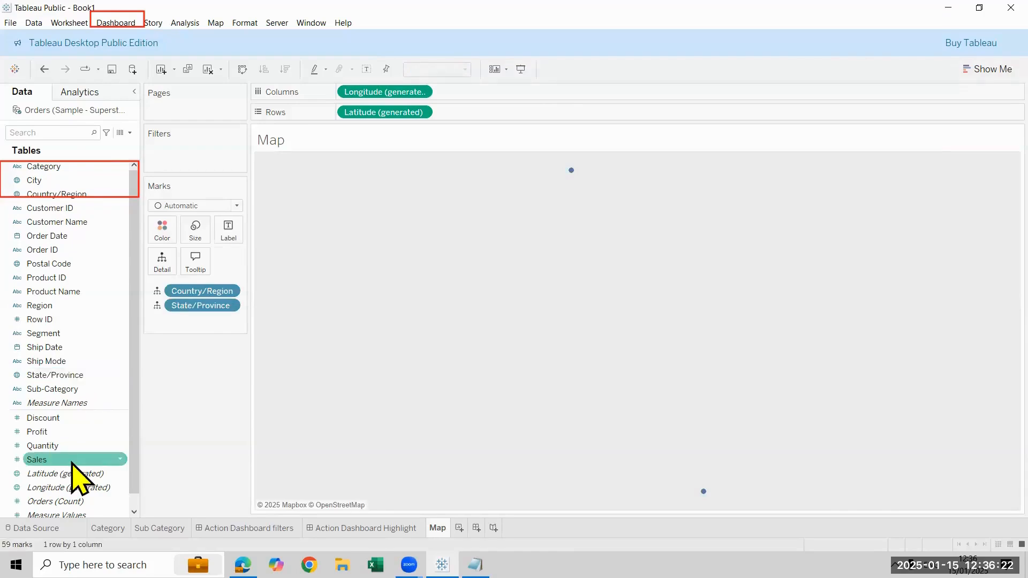
pyautogui.doubleClick(74, 460)
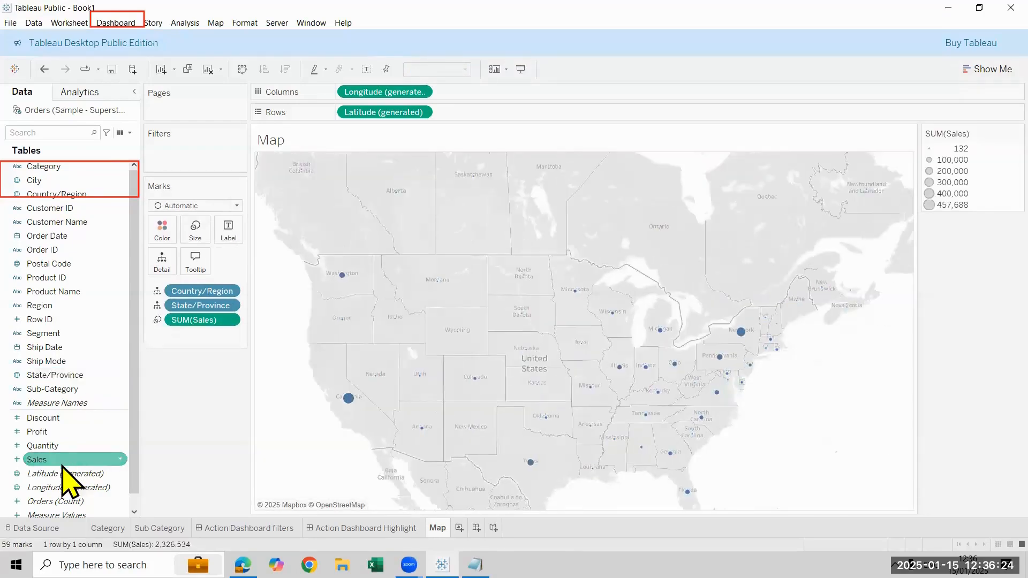
# Label the map's marks with State/Province and Sales
pyautogui.click(40, 375)
pyautogui.moveTo(40, 375); pyautogui.dragTo(228, 231)
pyautogui.click(48, 473)
pyautogui.moveTo(37, 460); pyautogui.dragTo(230, 263)
# Slightly enlarge the map's circles and hide the SUM(Sales) size legend
pyautogui.click(195, 229)
pyautogui.click(261, 424)
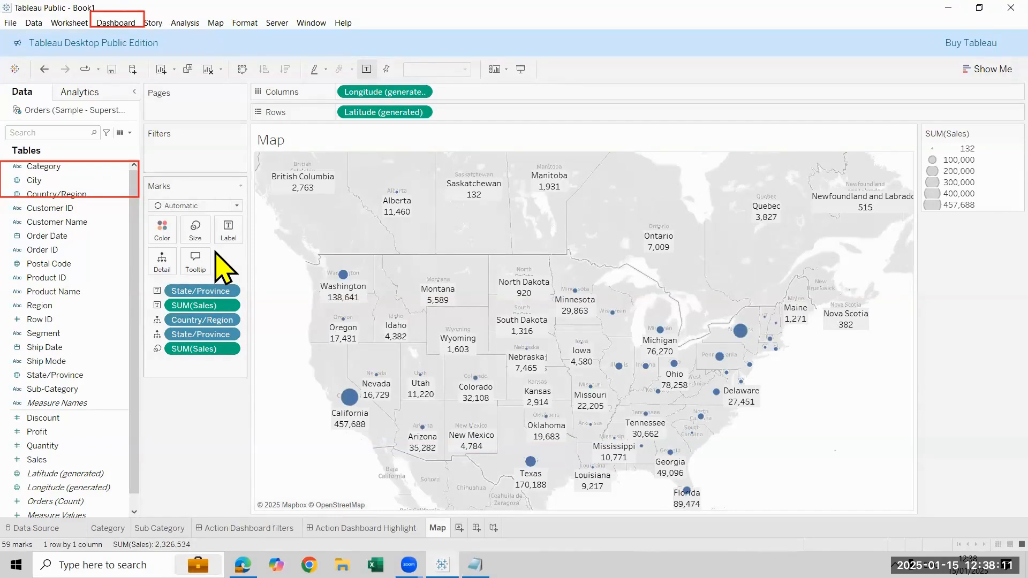
pyautogui.rightClick(970, 131)
pyautogui.click(971, 201)
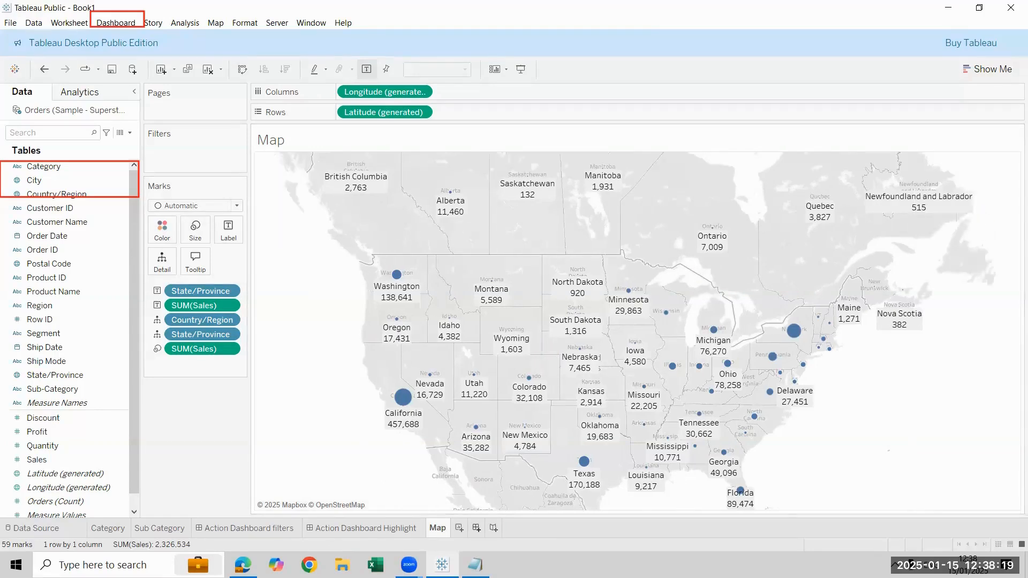
# Create a new dashboard and set its size to Automatic
pyautogui.click(476, 528)
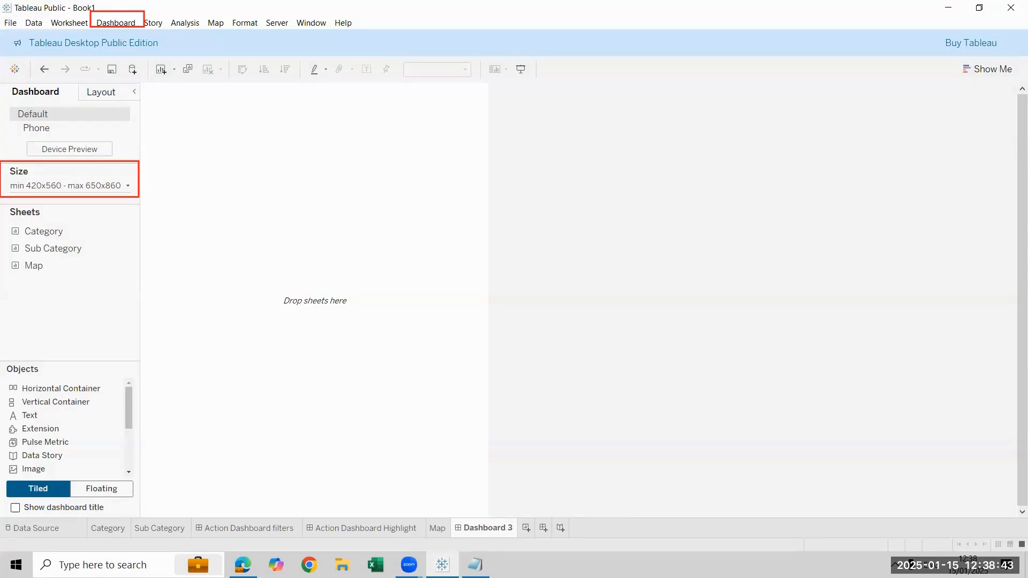
pyautogui.click(128, 186)
pyautogui.click(125, 207)
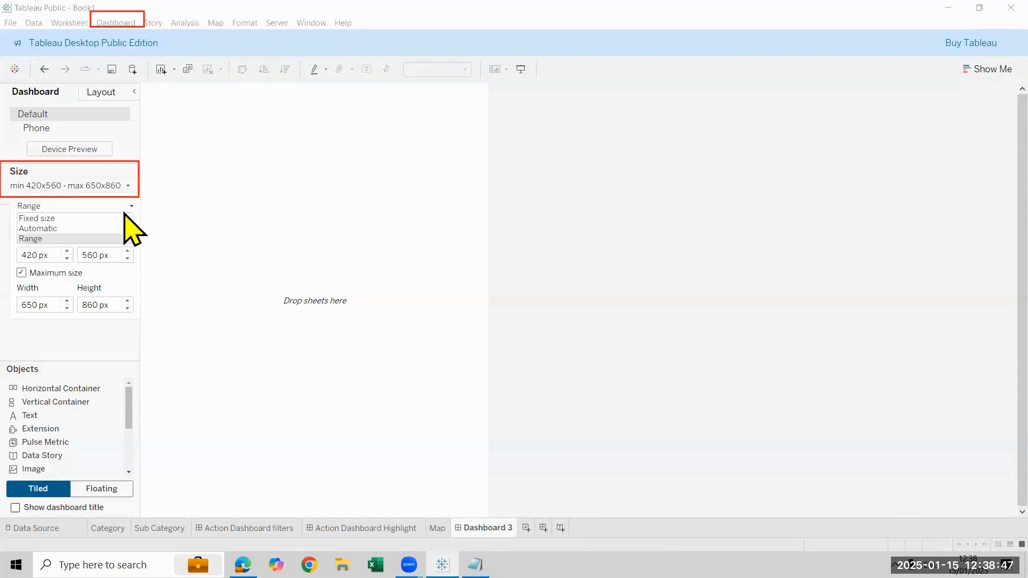
pyautogui.click(114, 228)
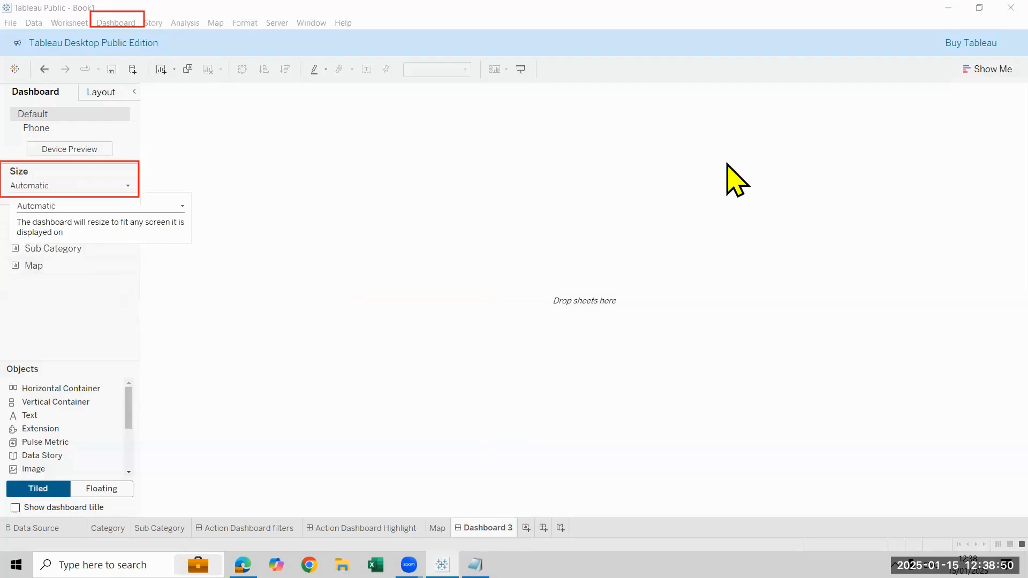
pyautogui.click(85, 284)
pyautogui.click(522, 142)
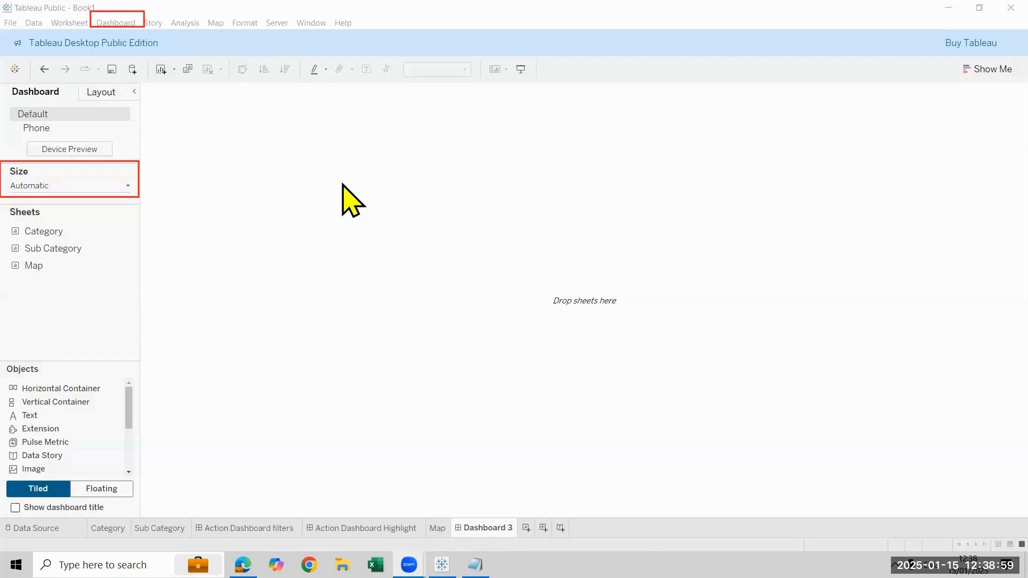
pyautogui.moveTo(135, 80)
pyautogui.mouseDown()
pyautogui.moveTo(539, 386)
pyautogui.moveTo(589, 529)
pyautogui.moveTo(584, 512)
pyautogui.mouseUp()
pyautogui.moveTo(589, 82)
pyautogui.mouseDown()
pyautogui.moveTo(922, 202)
pyautogui.moveTo(996, 472)
pyautogui.moveTo(996, 514)
pyautogui.mouseUp()
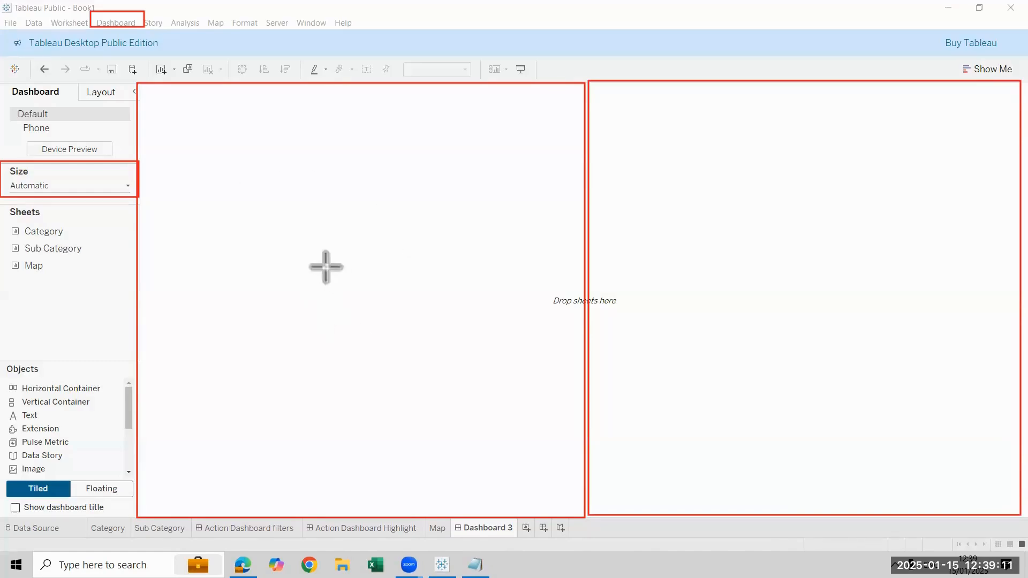
pyautogui.moveTo(618, 115); pyautogui.dragTo(952, 433)
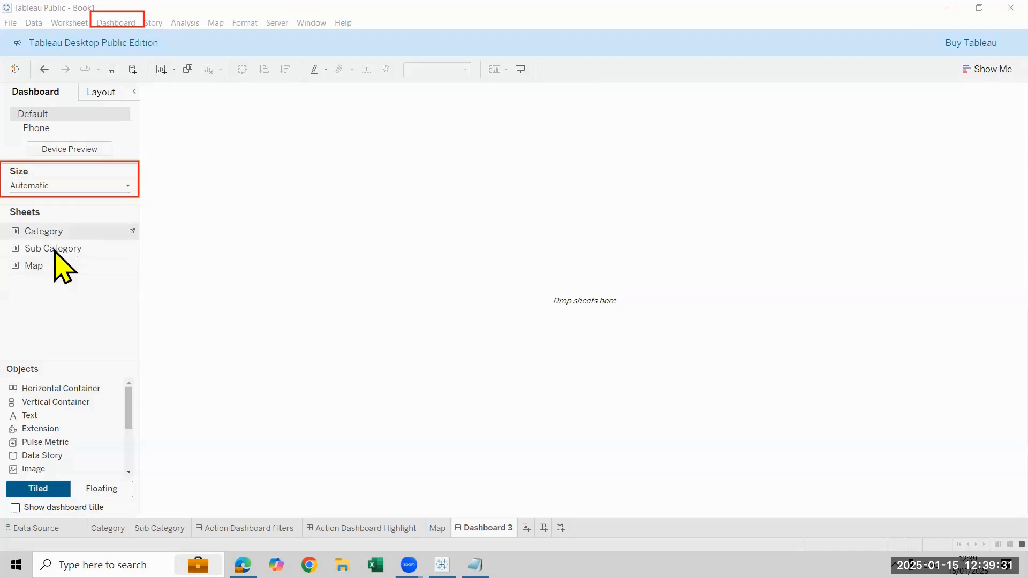
# Place the Map sheet on the empty dashboard
pyautogui.moveTo(356, 284); pyautogui.dragTo(358, 286)
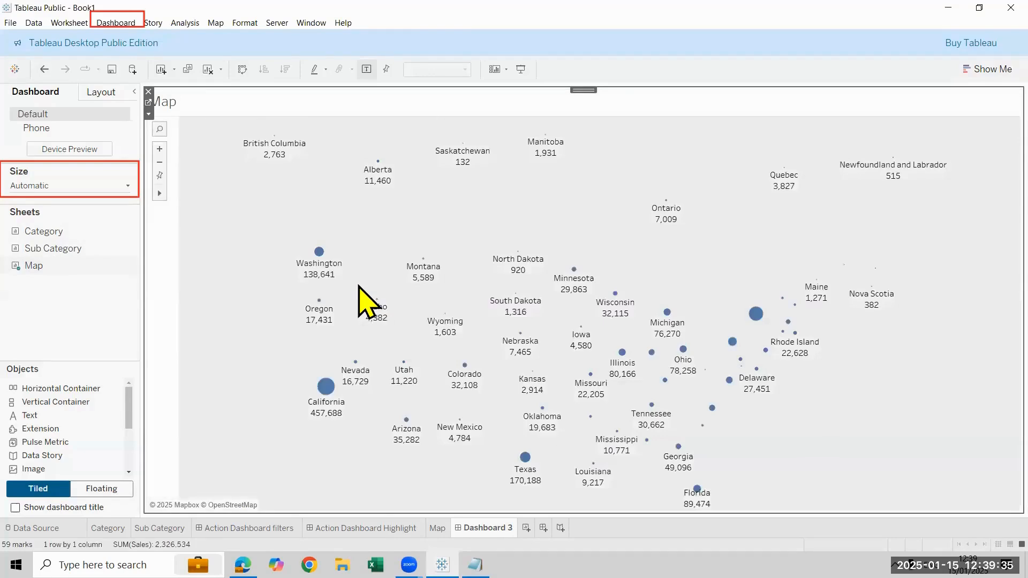
# Switch to Microsoft Edge, open the Wikipedia article on California and copy its web address
pyautogui.click(243, 564)
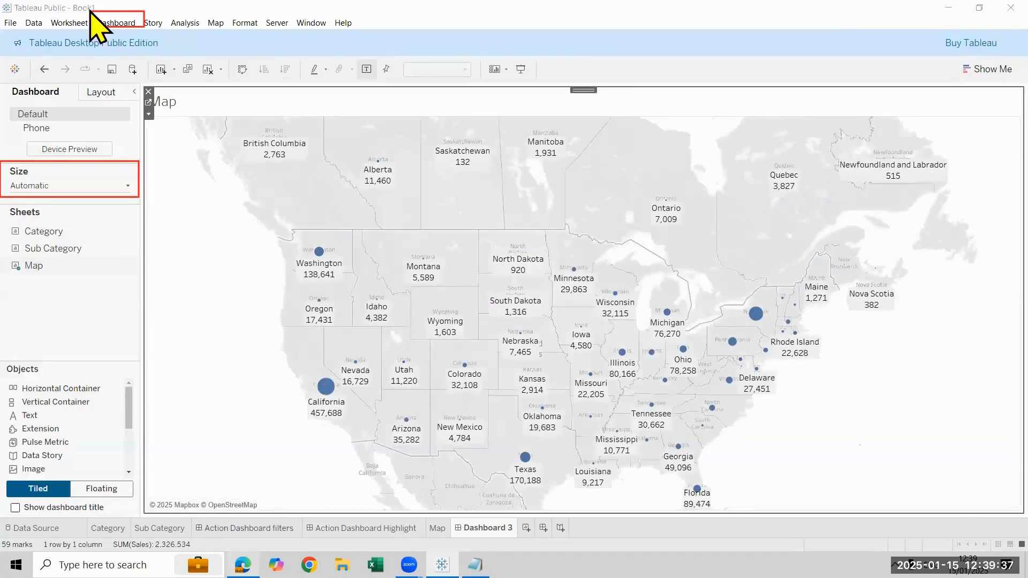
pyautogui.click(256, 35)
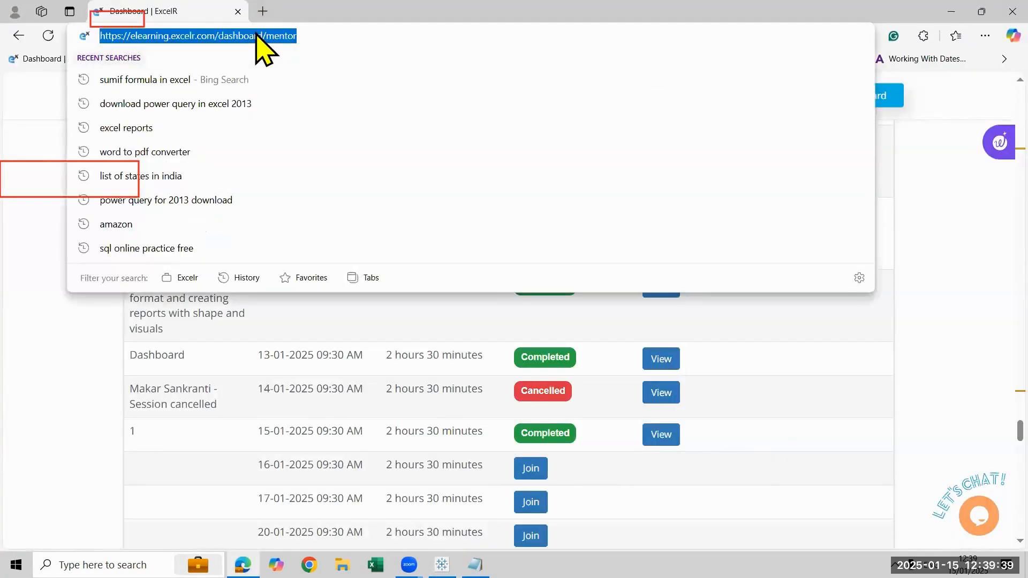
pyautogui.write('wk')
pyautogui.press('BackSpace')
pyautogui.press('BackSpace')
pyautogui.write('ca')
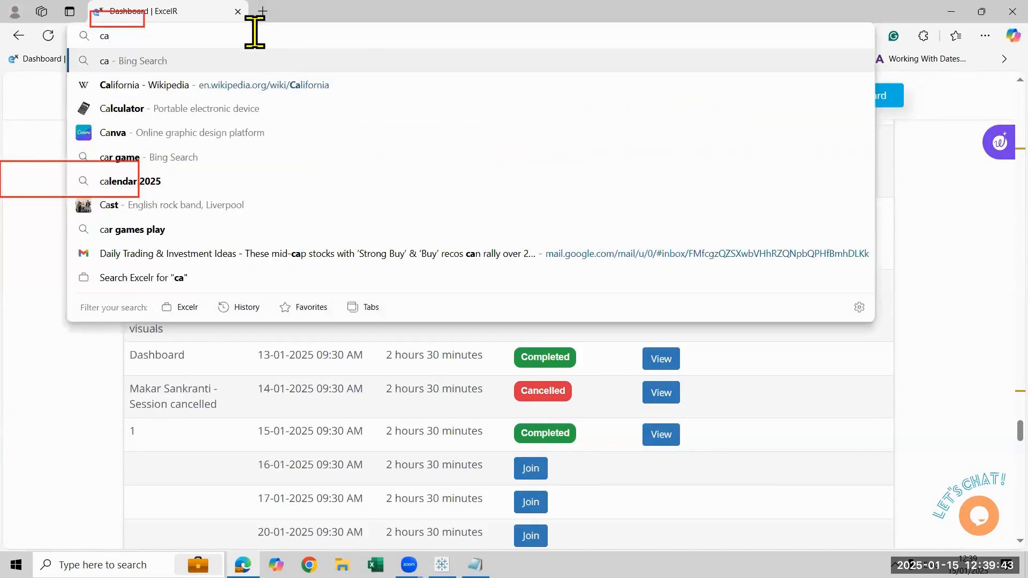
pyautogui.press('Down')
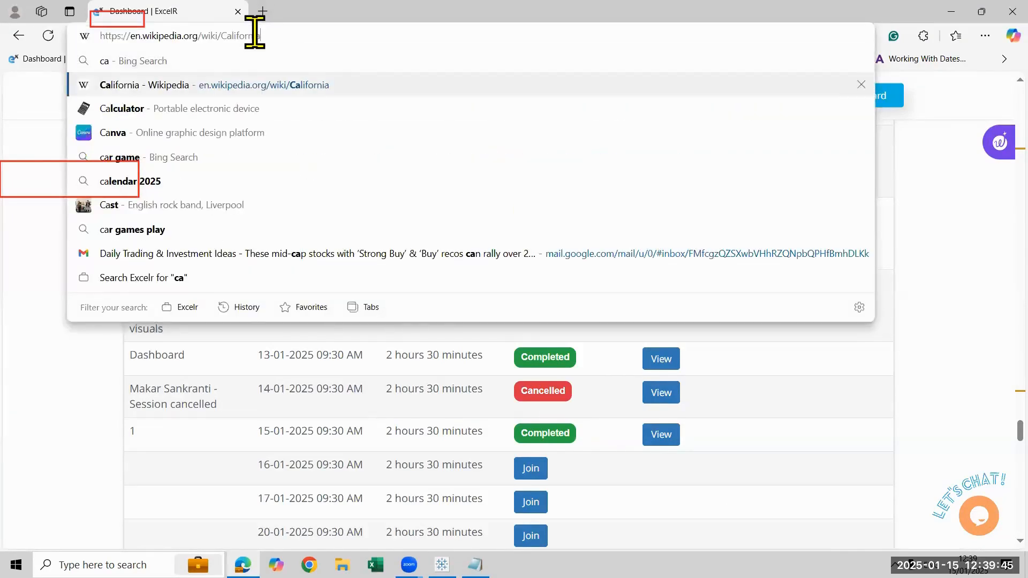
pyautogui.press('Return')
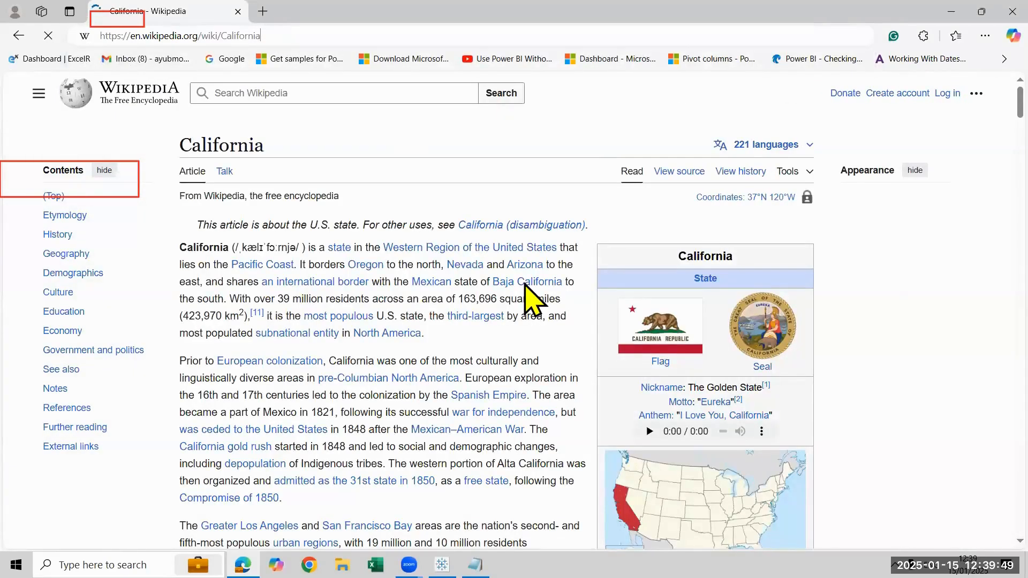
pyautogui.hotkey('ctrl', 'l')
pyautogui.hotkey('ctrl', 'c')
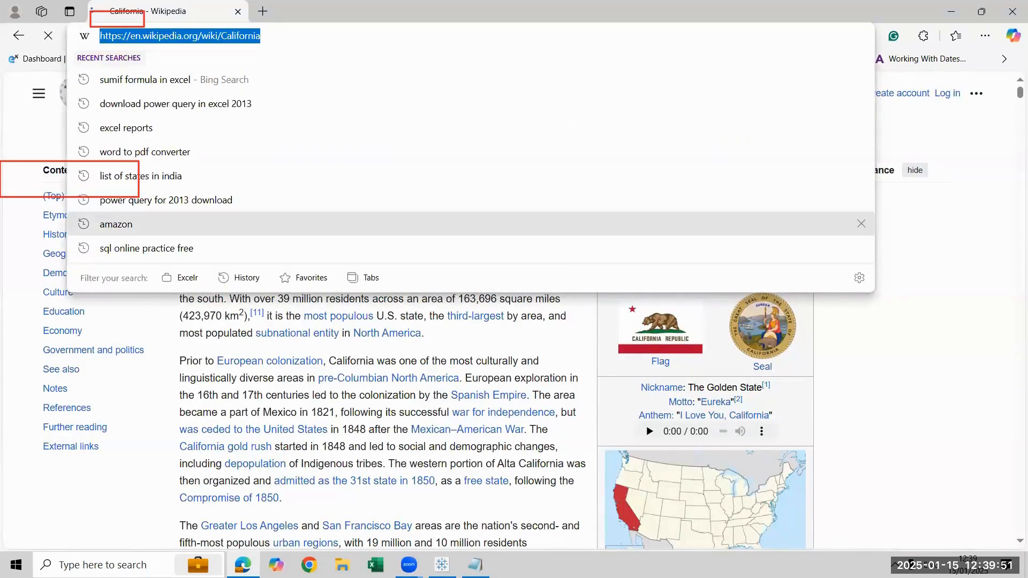
pyautogui.click(442, 565)
pyautogui.scroll(-3, 60, 450)
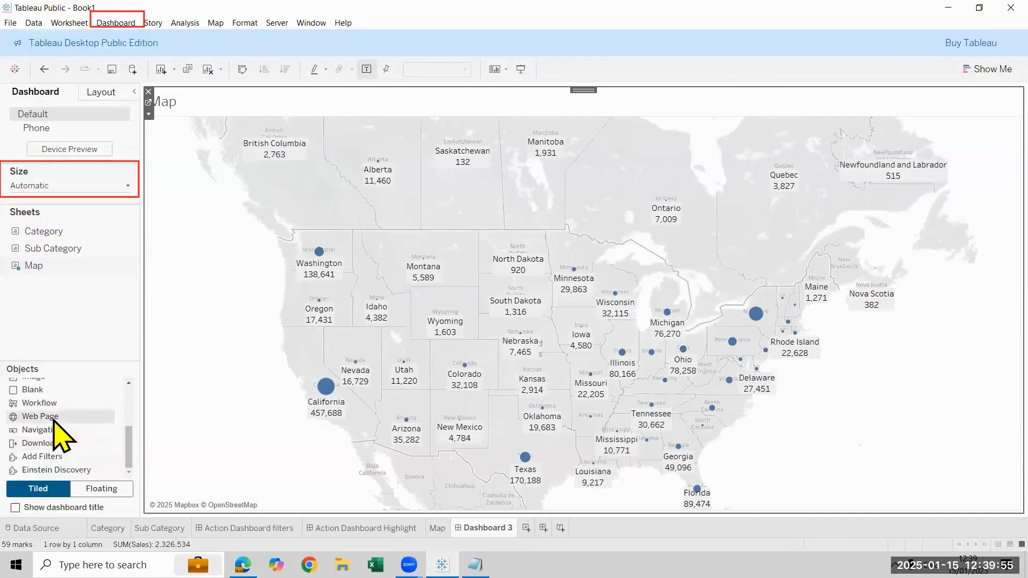
pyautogui.moveTo(54, 420); pyautogui.dragTo(779, 517)
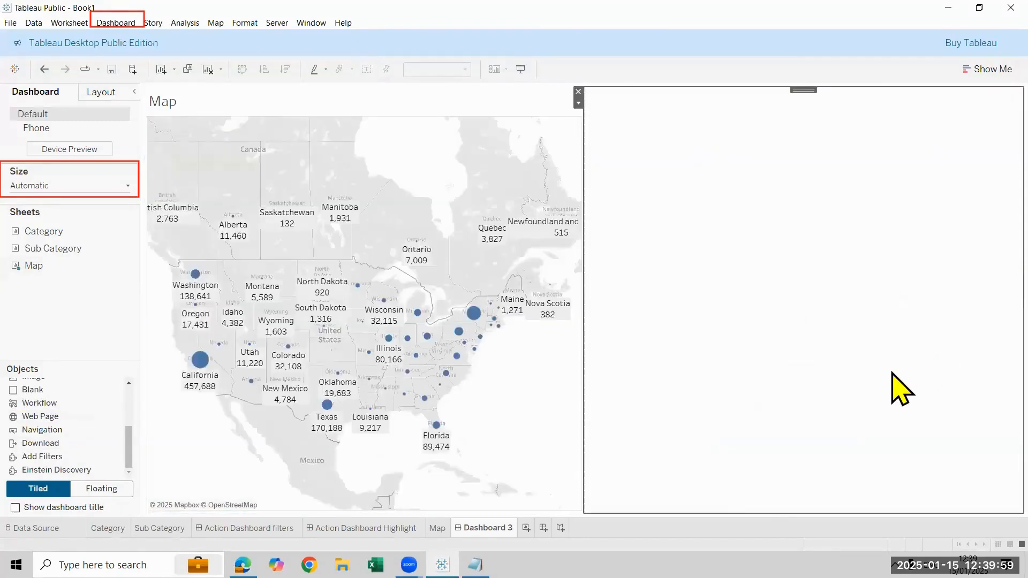
pyautogui.hotkey('ctrl', 'v')
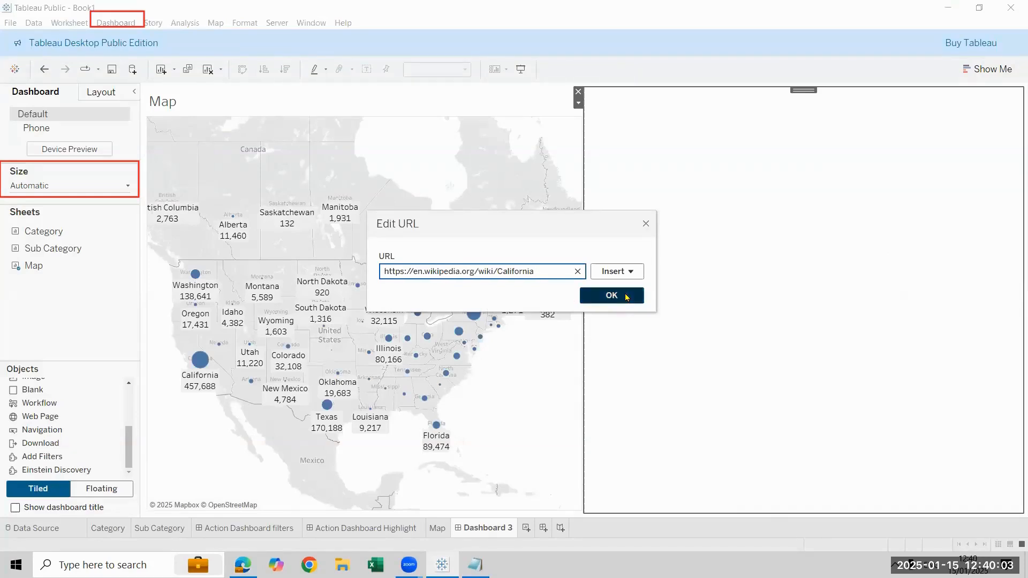
pyautogui.click(626, 296)
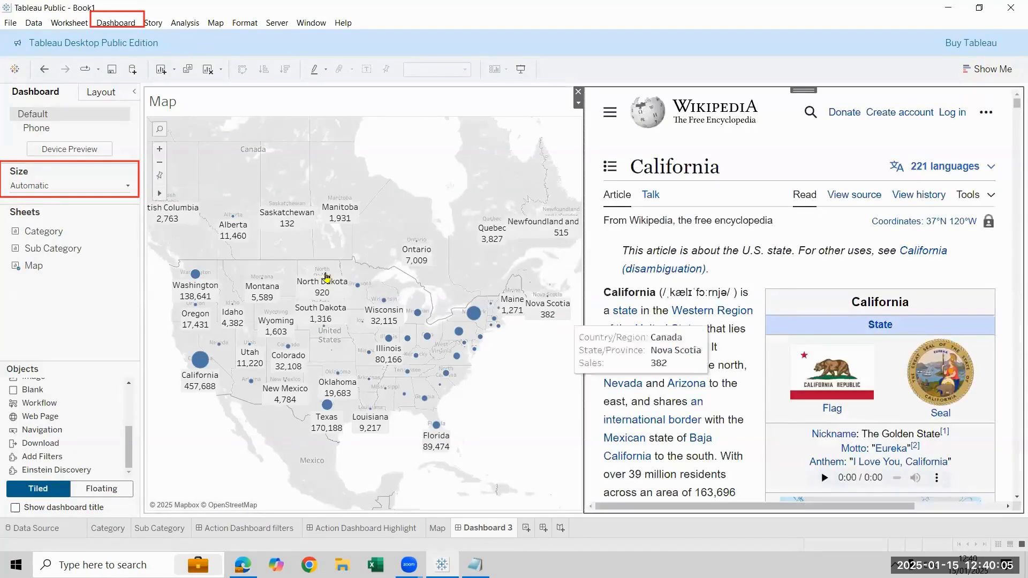
pyautogui.moveTo(390, 339)
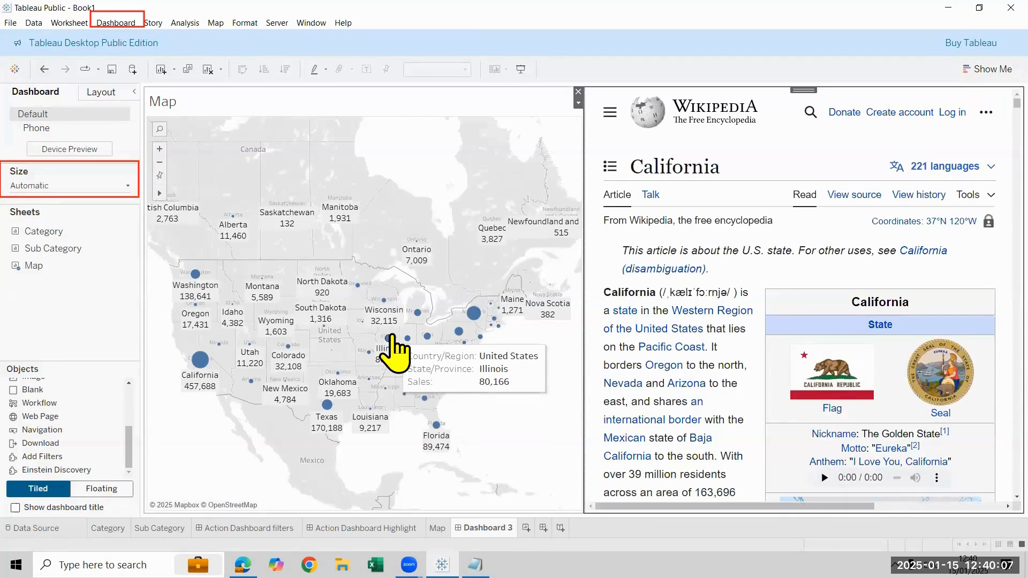
# Select and deselect the New York and Washington marks on the map to test whether the web page responds
pyautogui.moveTo(477, 319)
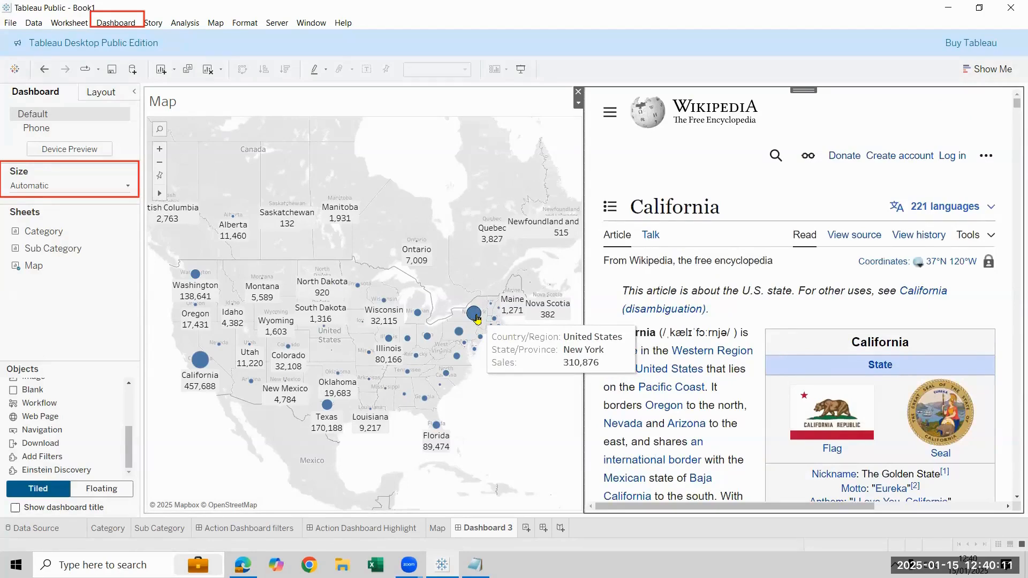
pyautogui.click(477, 318)
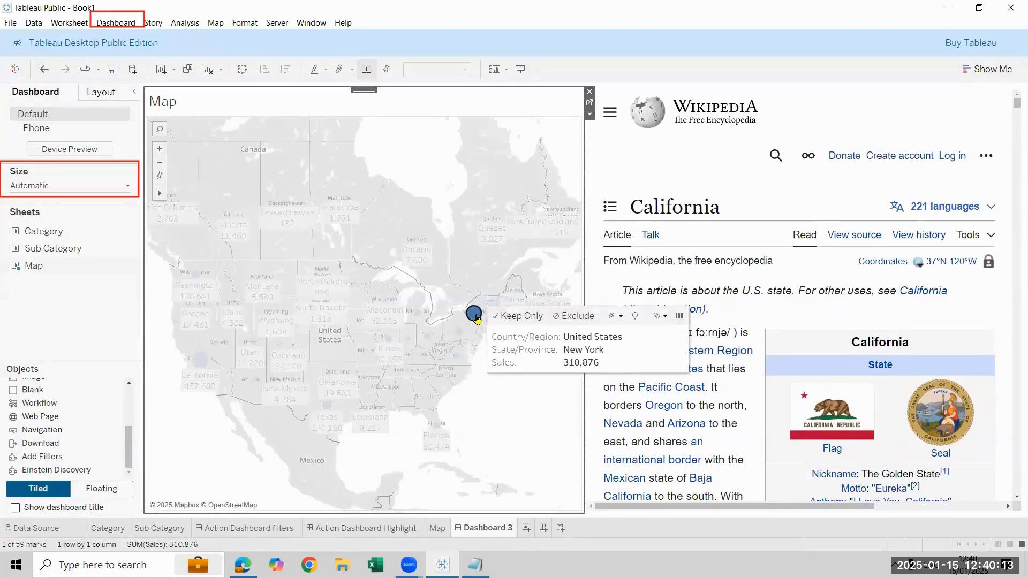
pyautogui.click(475, 317)
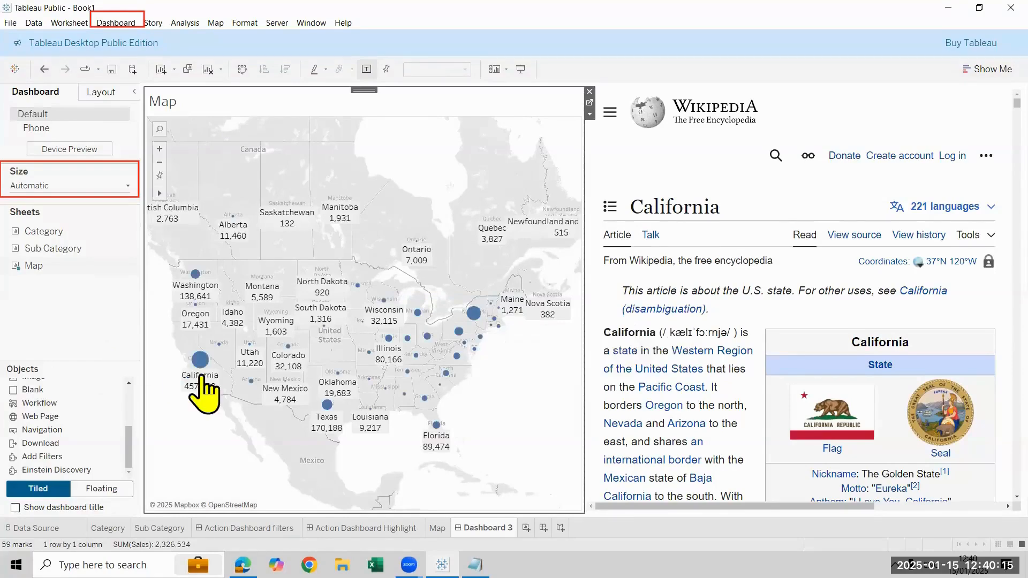
pyautogui.click(196, 274)
pyautogui.click(196, 274)
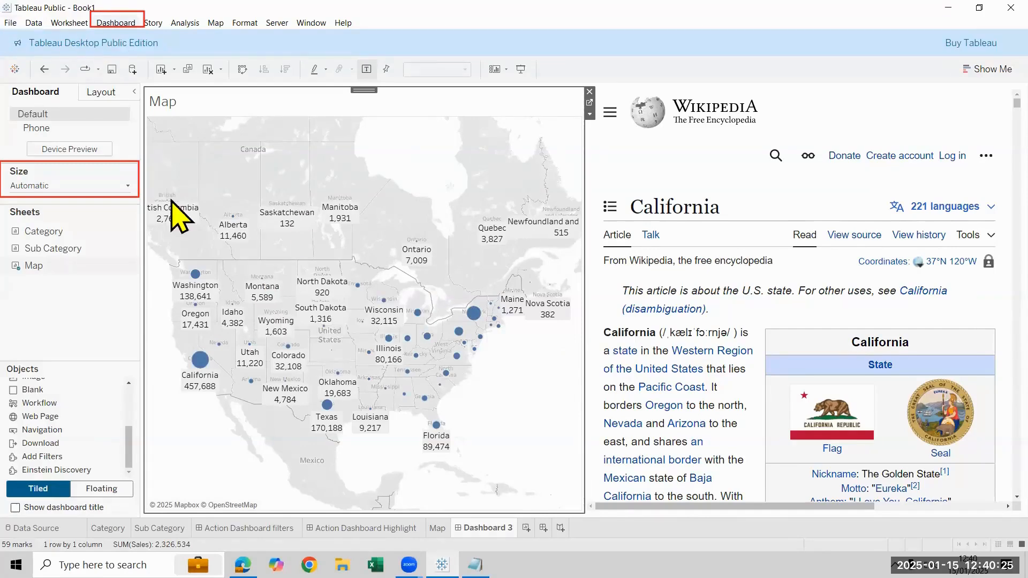
# Start a Go to URL dashboard action with the Map sheet as its source, run on Select
pyautogui.click(132, 24)
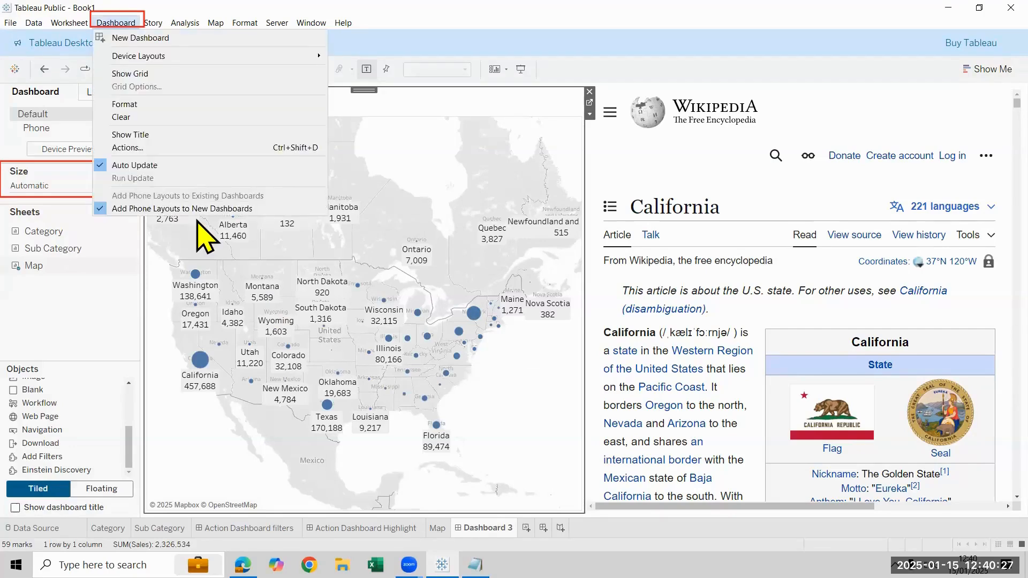
pyautogui.click(182, 148)
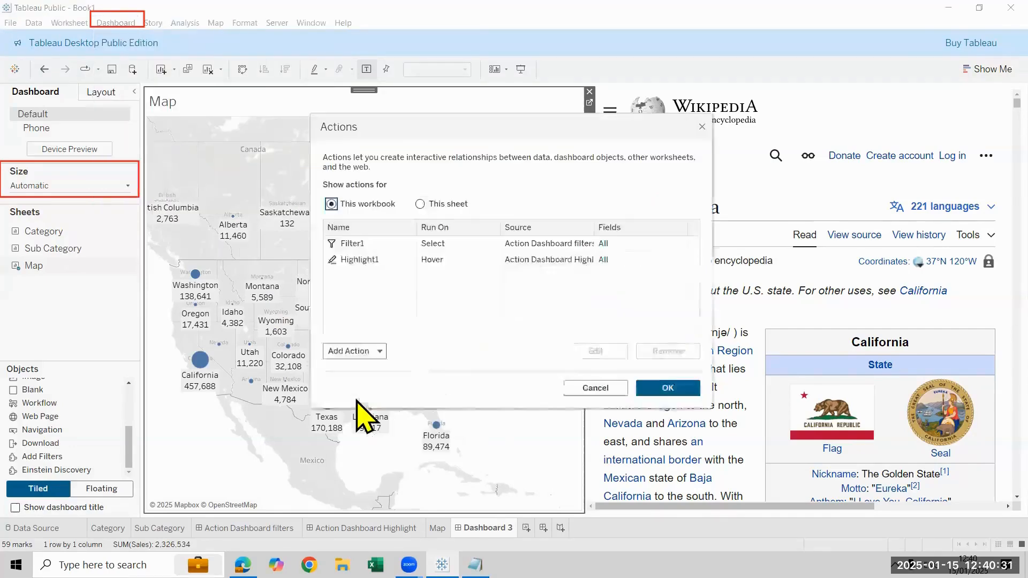
pyautogui.click(367, 351)
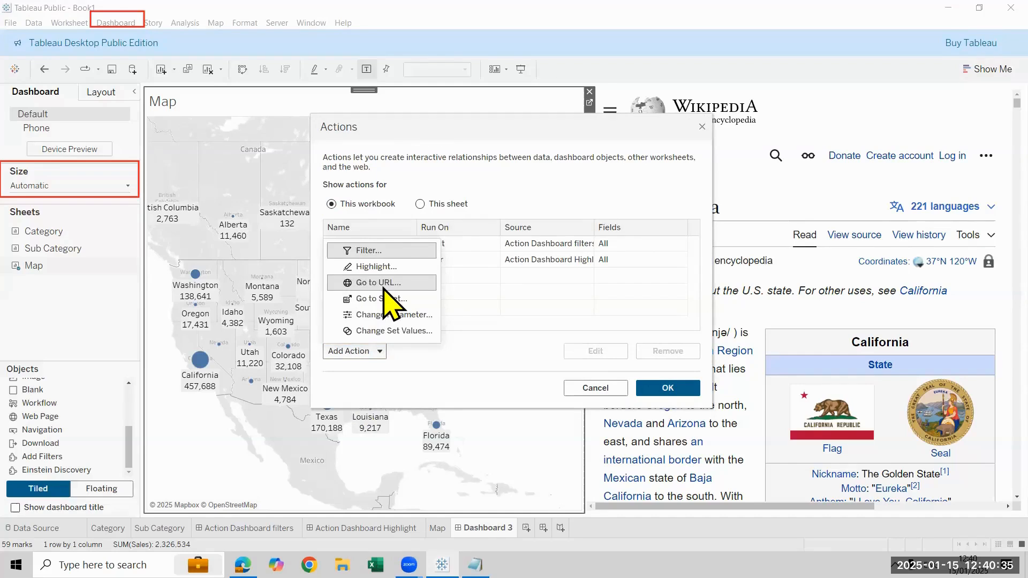
pyautogui.press('Escape')
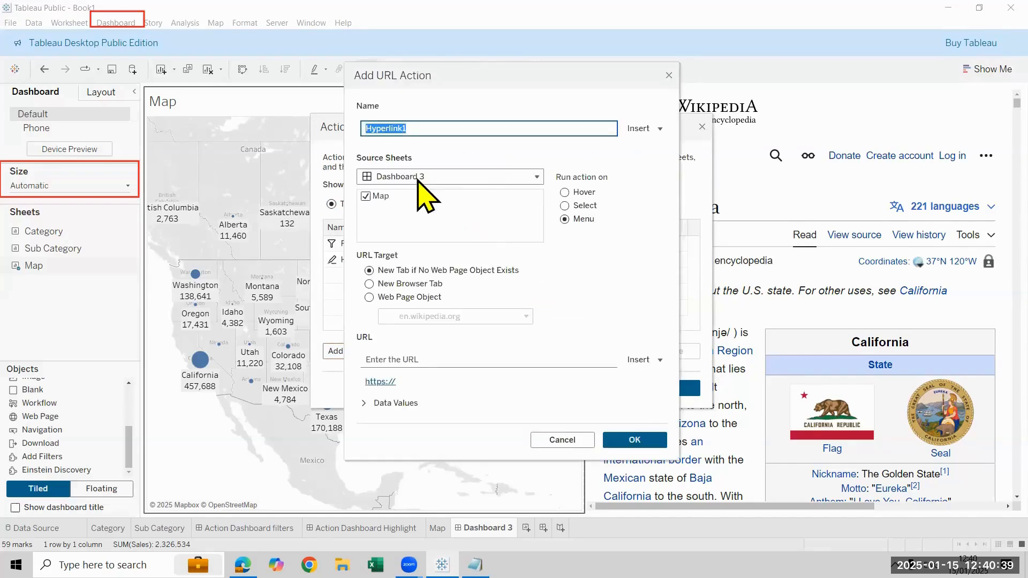
pyautogui.click(564, 206)
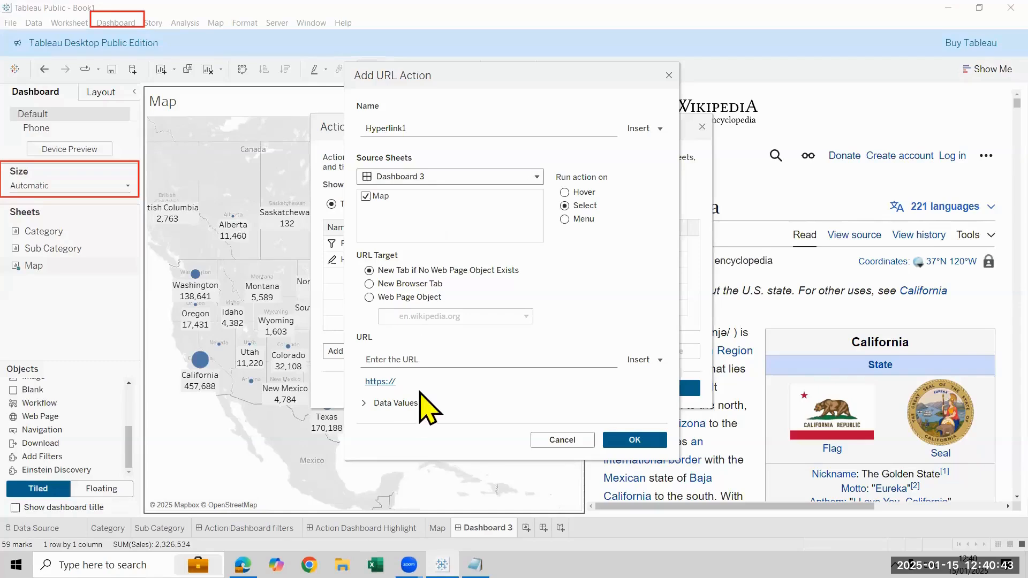
pyautogui.click(427, 359)
pyautogui.hotkey('ctrl', 'v')
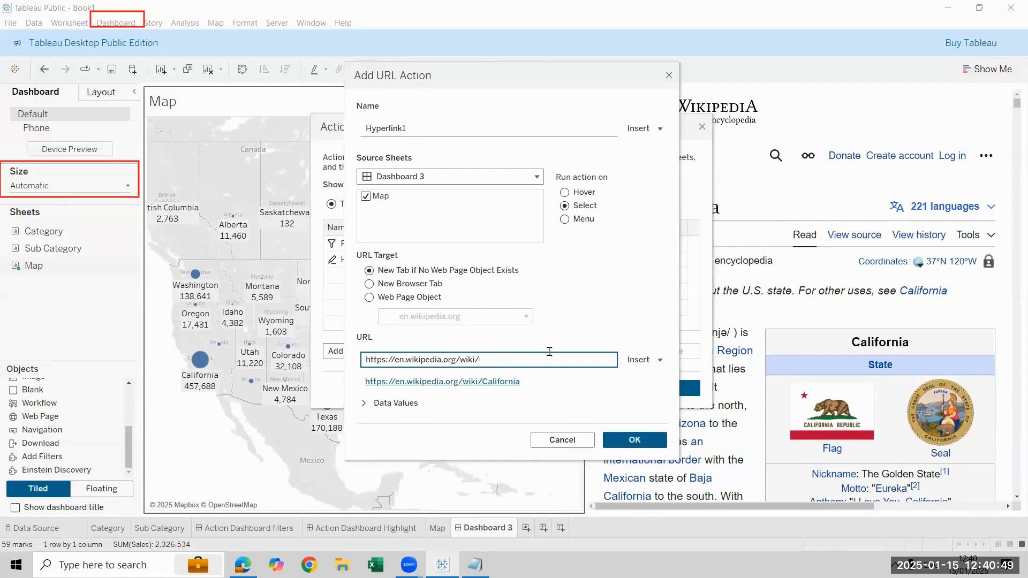
pyautogui.click(641, 359)
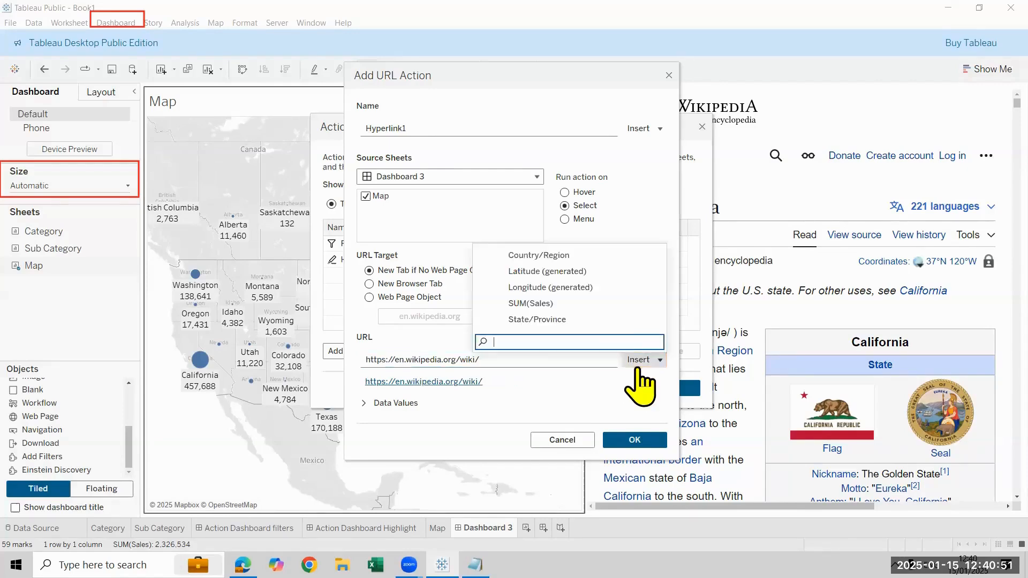
pyautogui.click(614, 319)
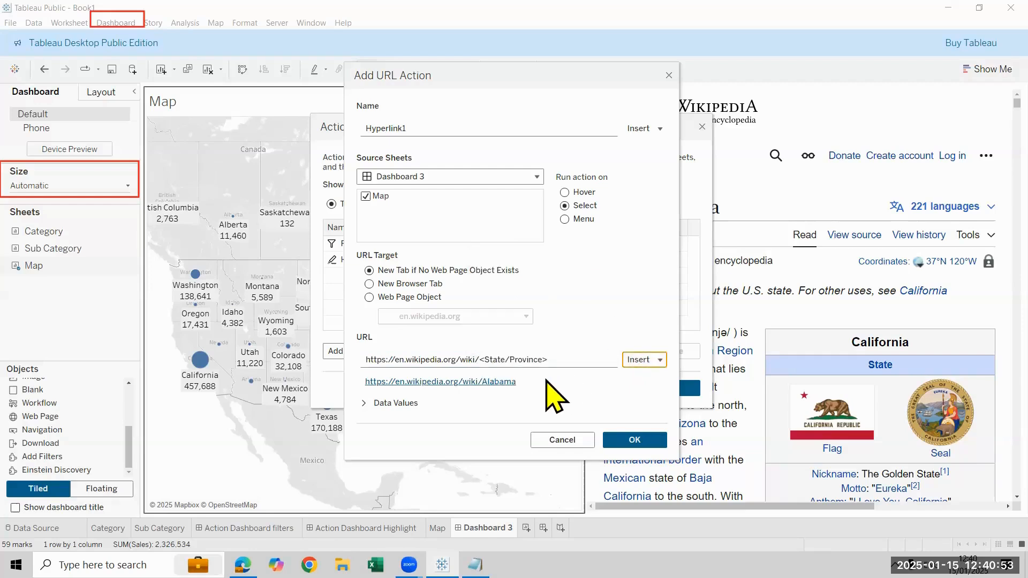
pyautogui.click(635, 440)
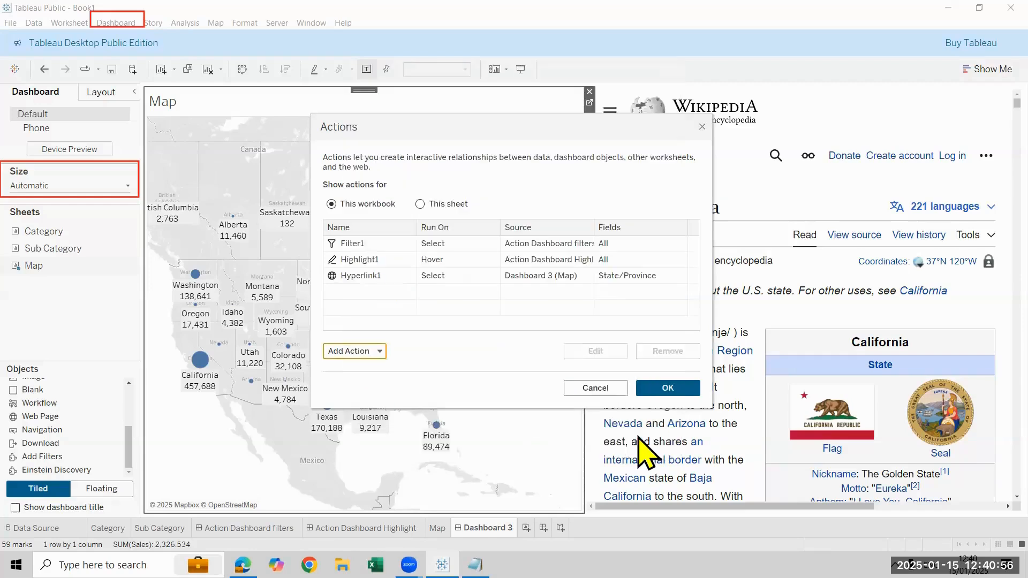
pyautogui.click(658, 389)
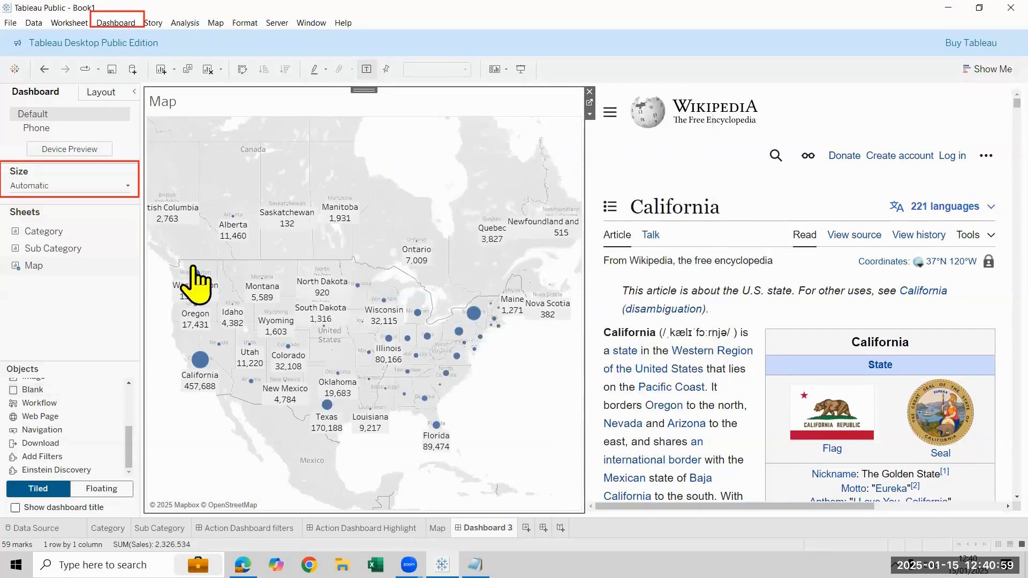
# Test the URL action by selecting the Washington, New York and Texas marks in turn, then clear the selection
pyautogui.moveTo(196, 275)
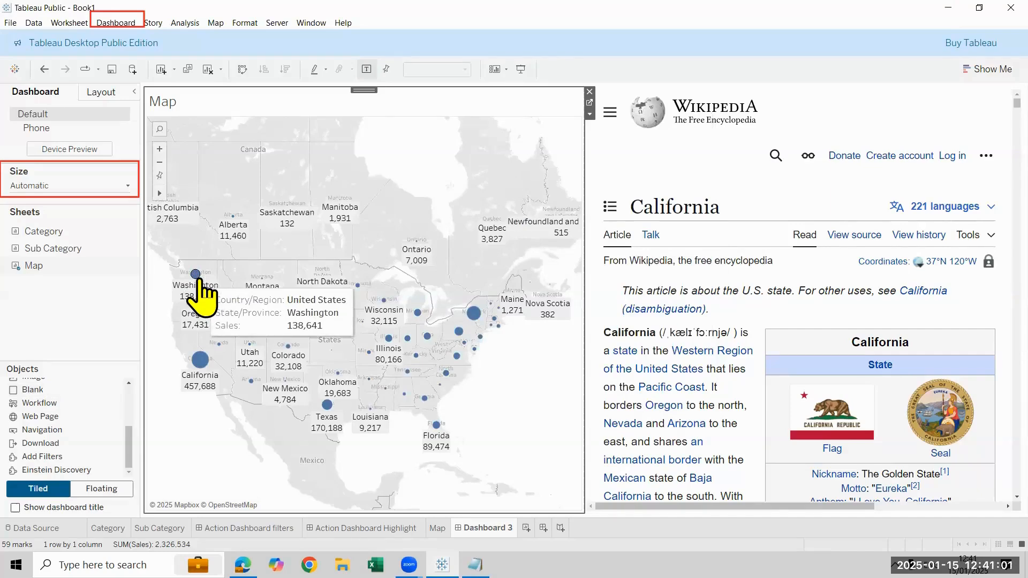
pyautogui.click(197, 277)
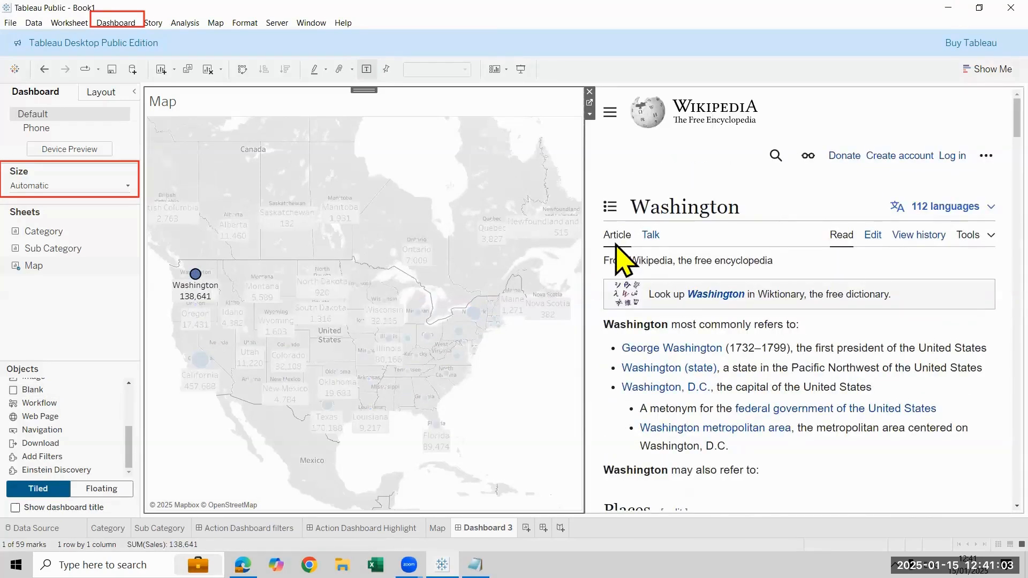
pyautogui.click(470, 315)
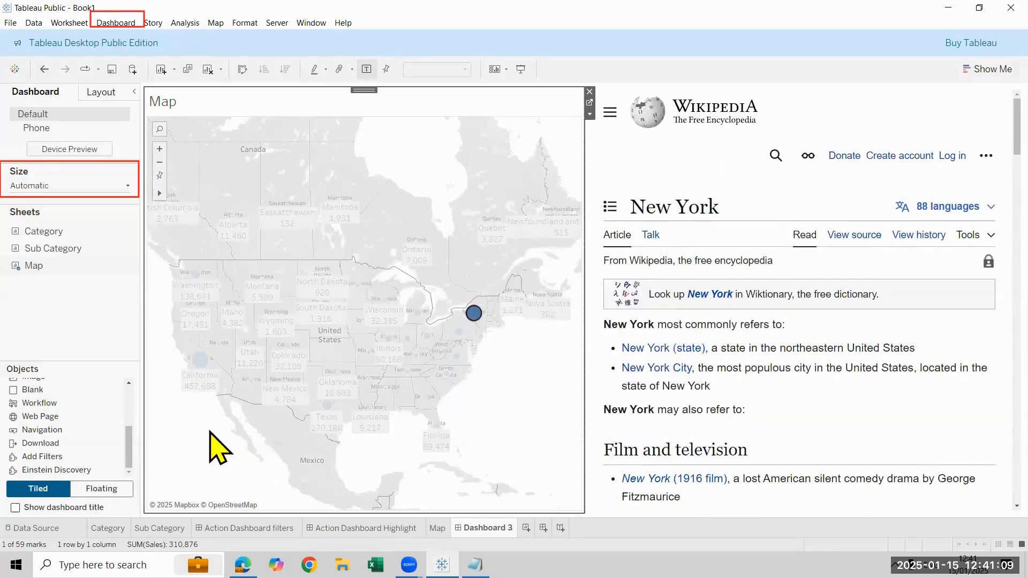
pyautogui.click(326, 405)
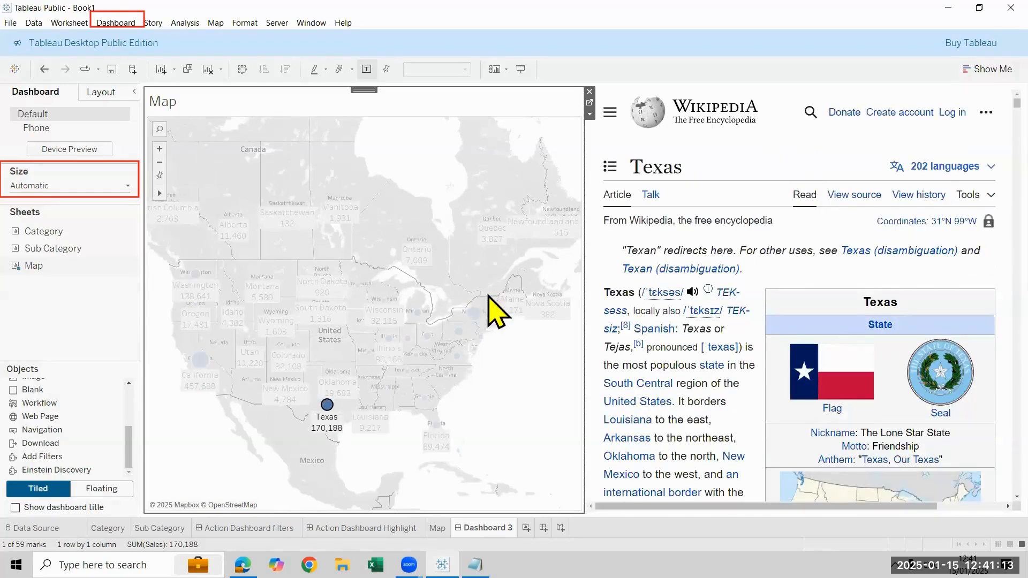
pyautogui.click(327, 405)
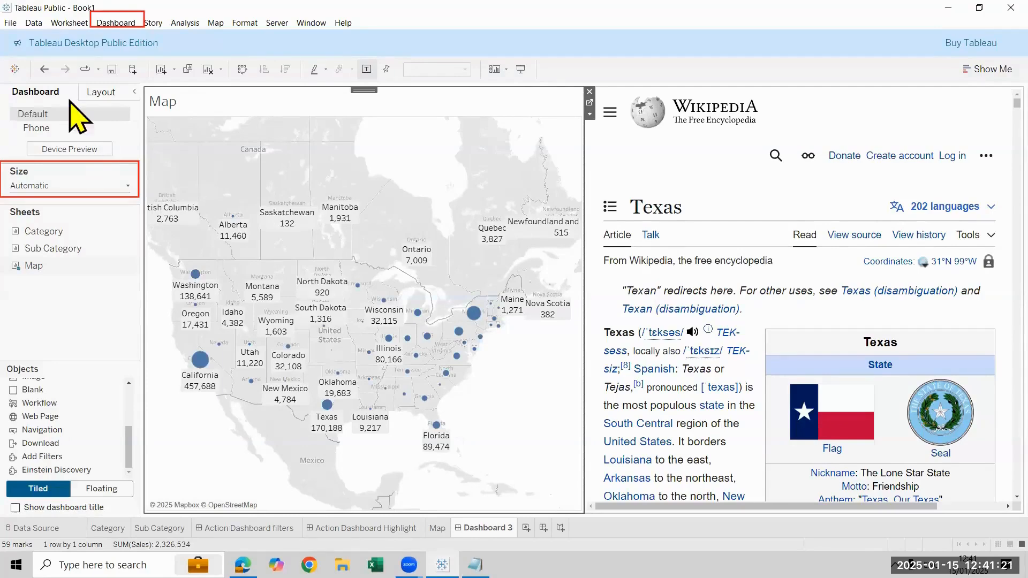
# Edit the Hyperlink1 URL action to run on Hover and move its dialog aside to uncover the map
pyautogui.click(115, 23)
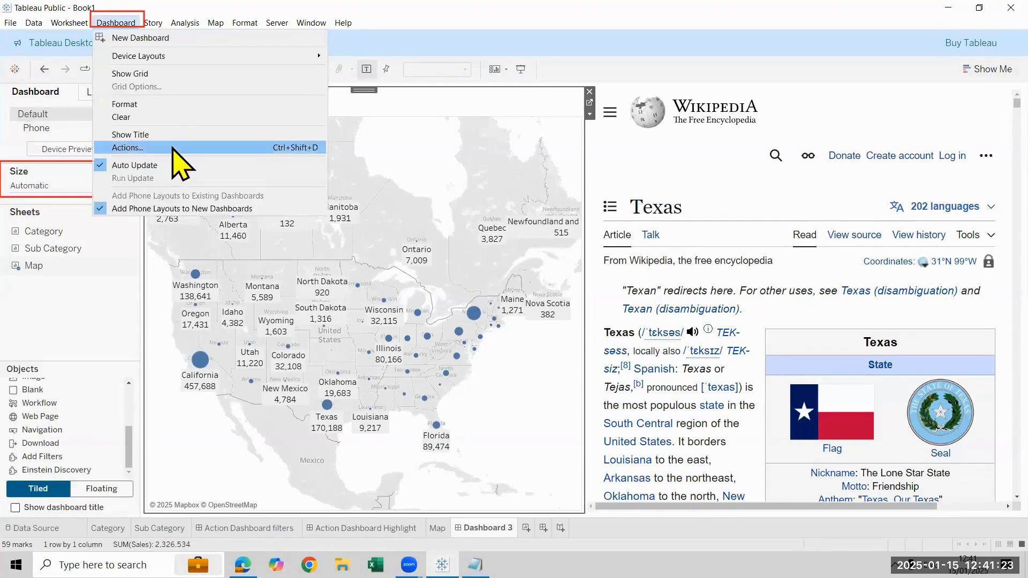
pyautogui.click(172, 149)
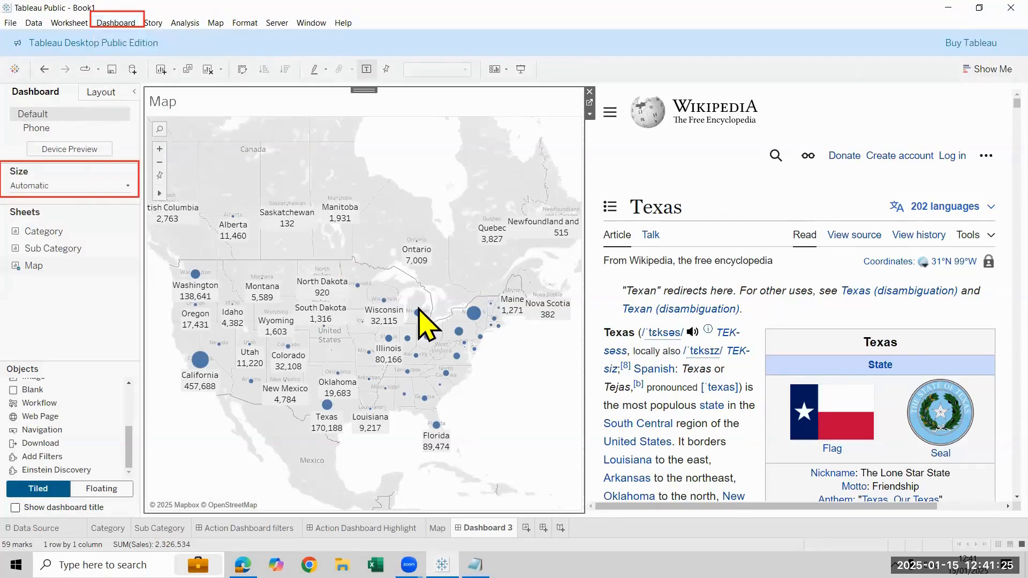
pyautogui.click(404, 283)
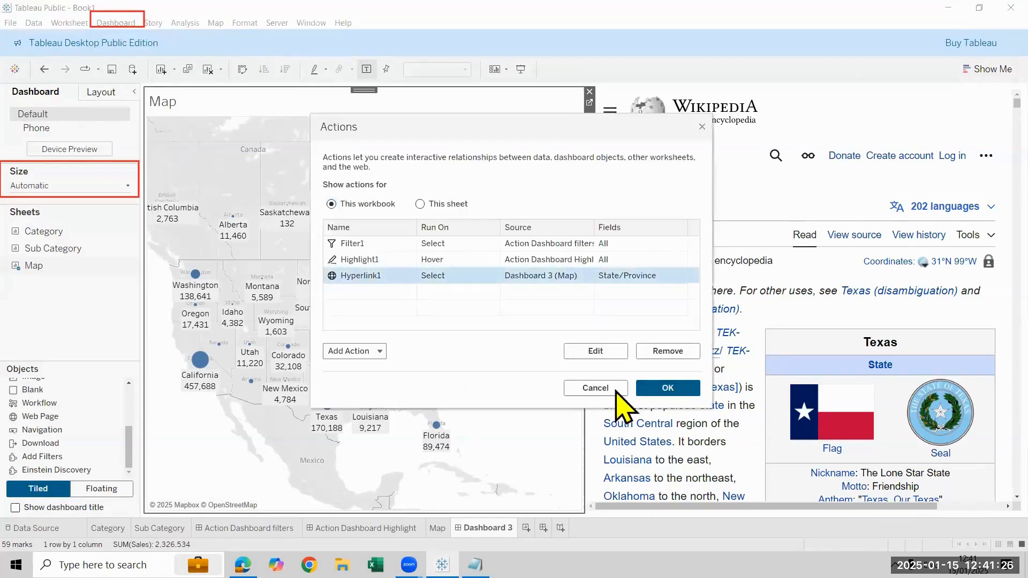
pyautogui.click(615, 354)
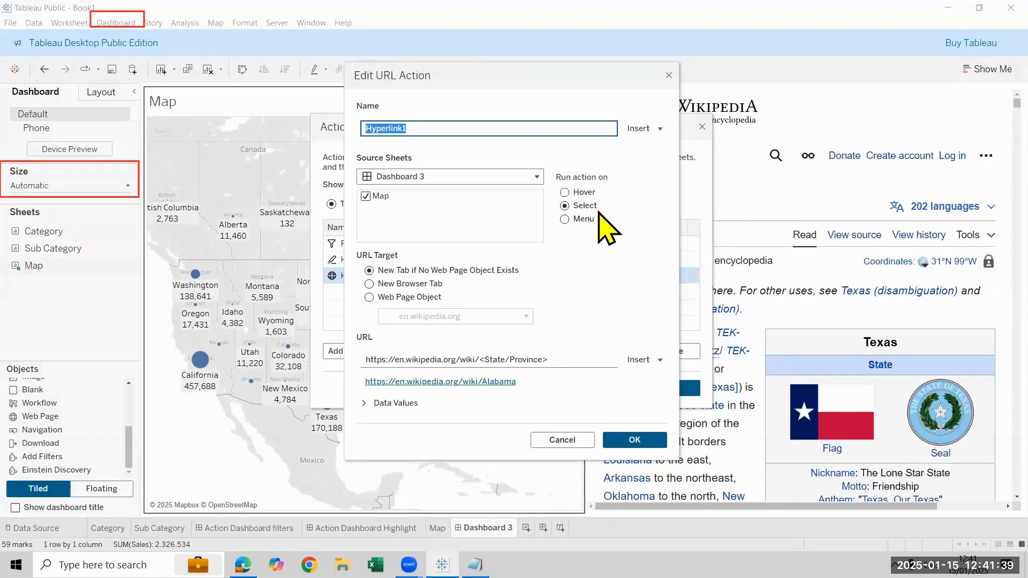
pyautogui.click(591, 193)
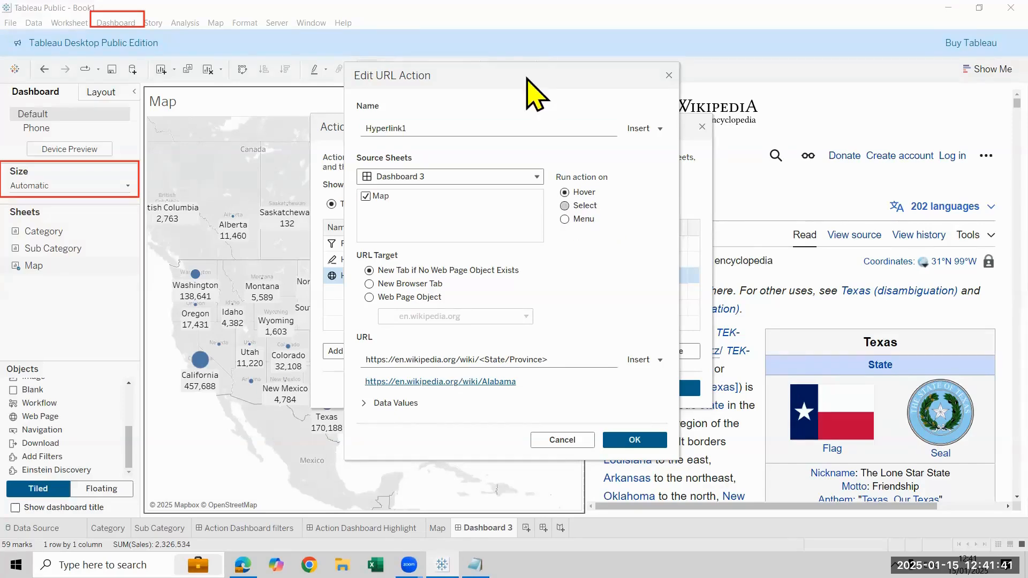
pyautogui.moveTo(525, 86); pyautogui.dragTo(379, 105)
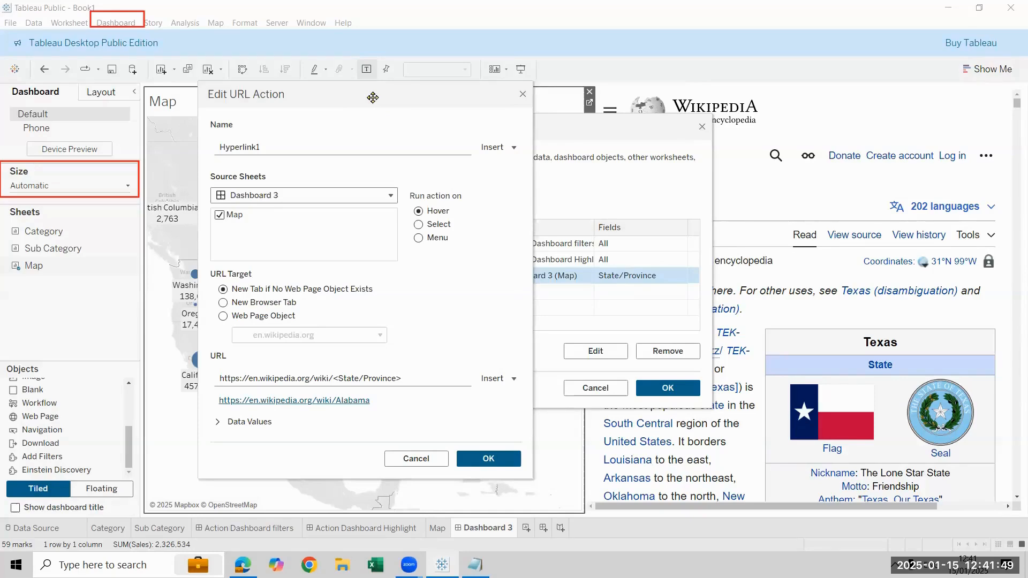
pyautogui.moveTo(373, 97); pyautogui.dragTo(846, 91)
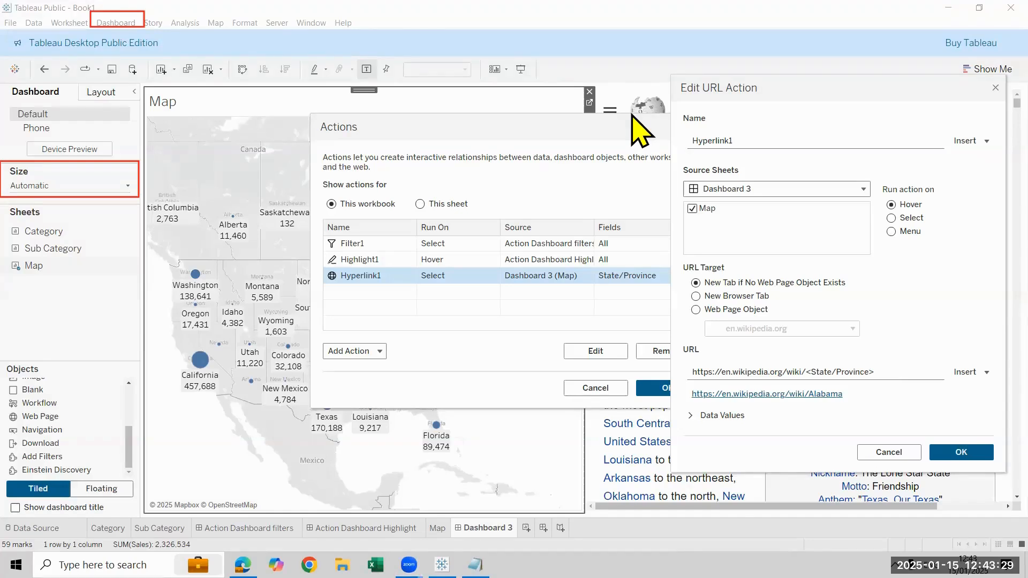
pyautogui.click(909, 371)
pyautogui.click(886, 373)
pyautogui.hotkey('ctrl', 'a')
pyautogui.write('https://en.wikipedia.org/wiki/California')
pyautogui.moveTo(847, 372); pyautogui.dragTo(810, 365)
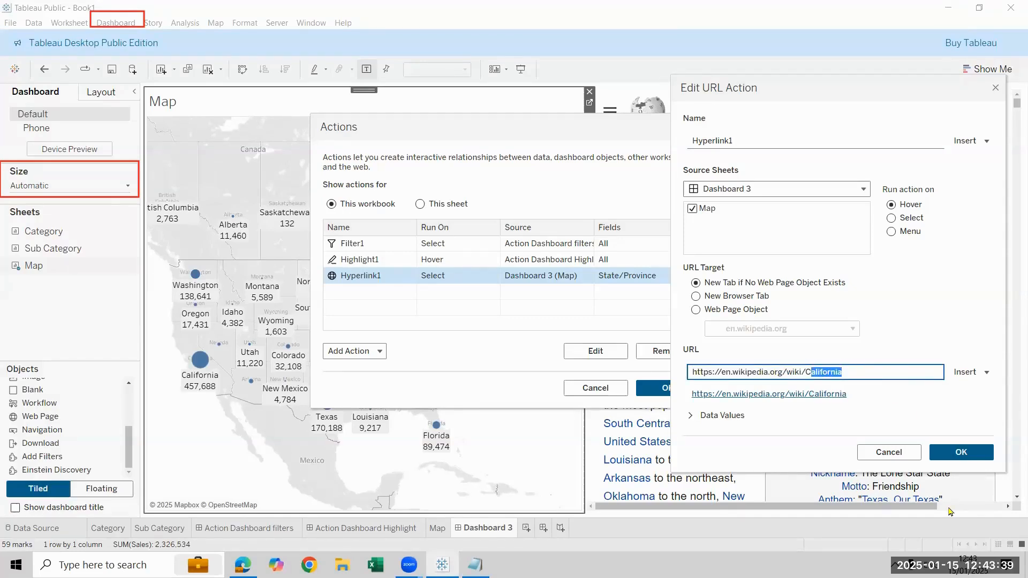
pyautogui.press('BackSpace')
pyautogui.press('BackSpace')
pyautogui.click(971, 372)
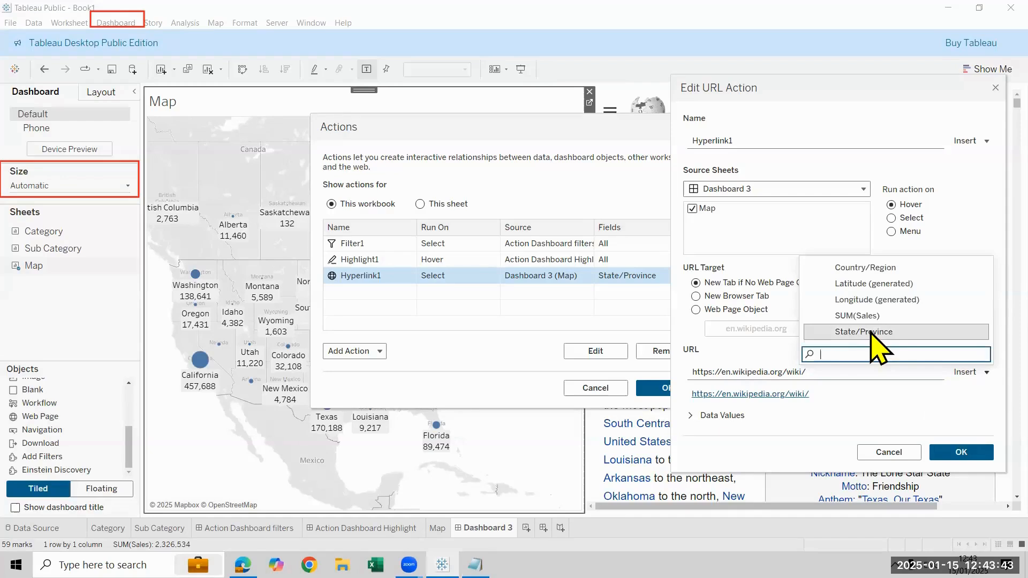
pyautogui.click(871, 332)
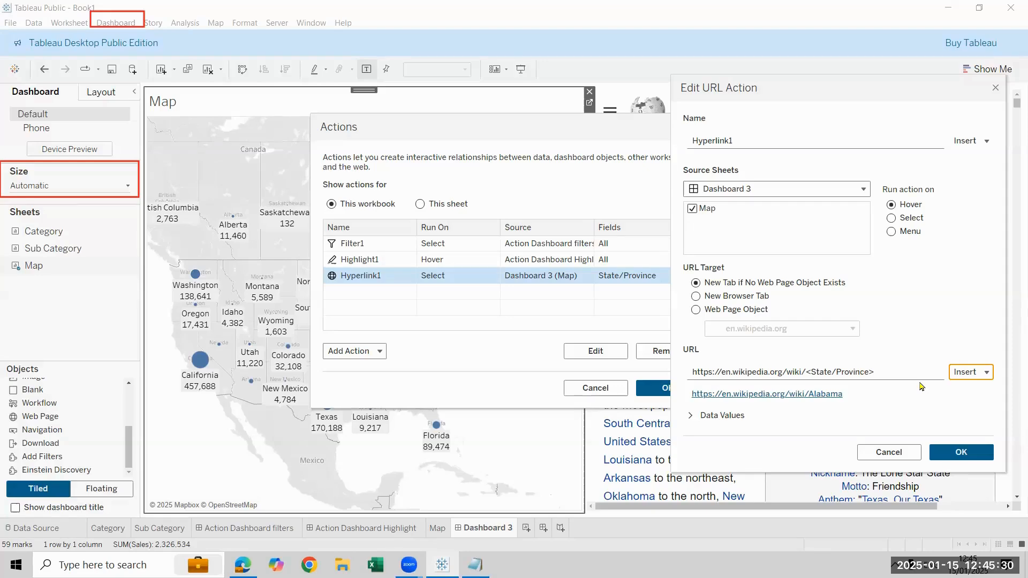
pyautogui.click(961, 452)
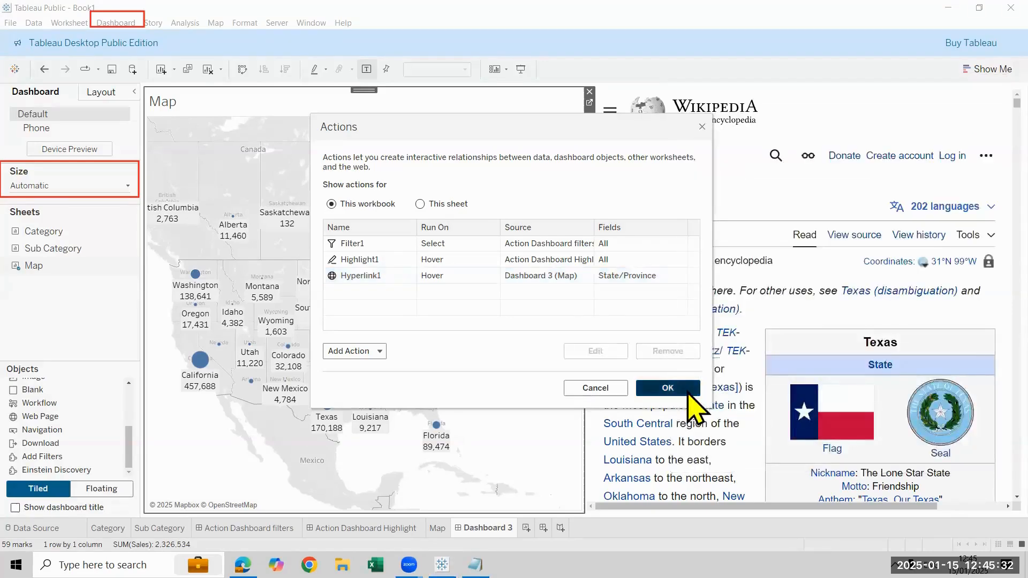
pyautogui.click(688, 394)
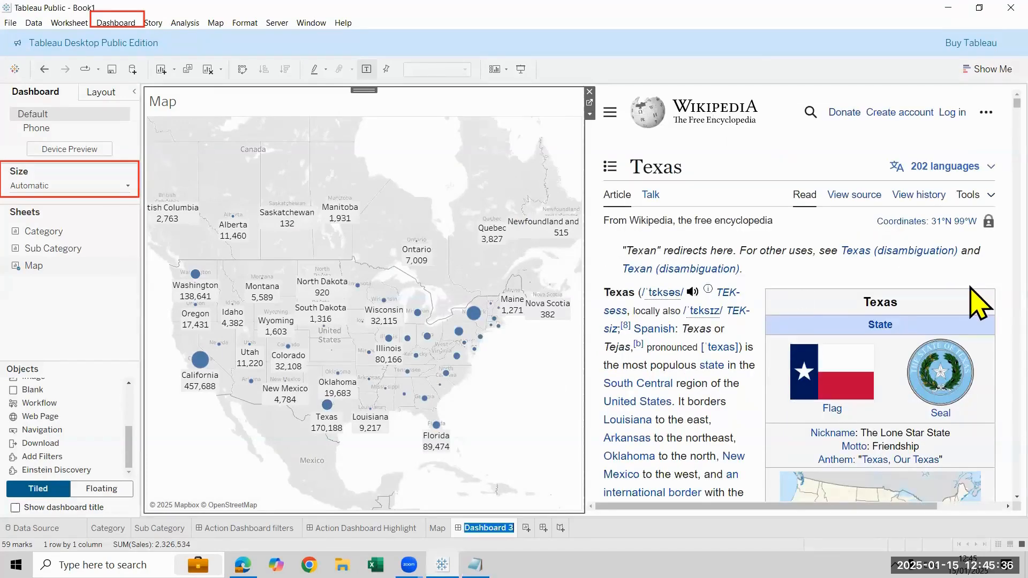
# Rename the map dashboard as Action Dashboard URL
pyautogui.write('Action Das')
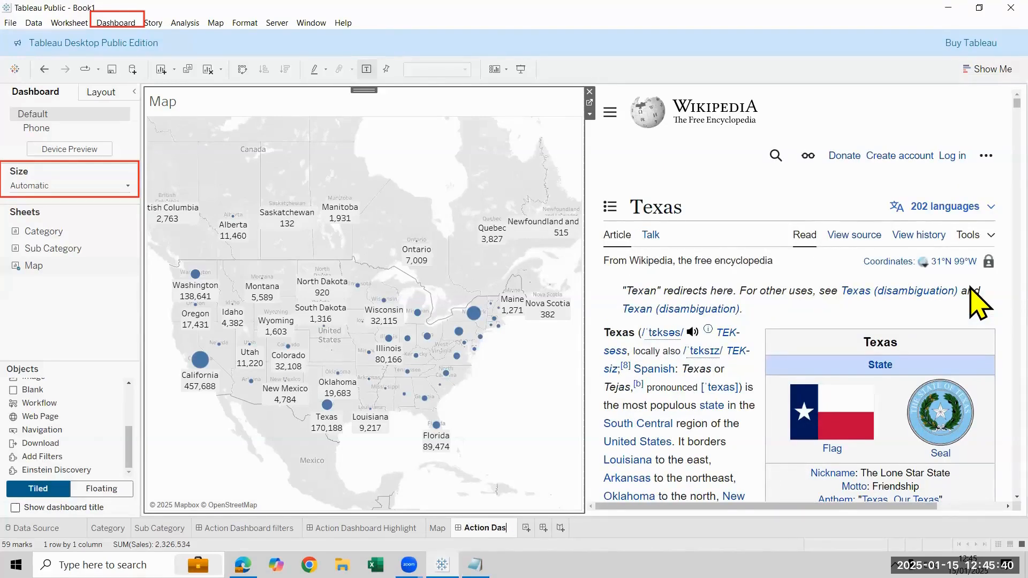
pyautogui.write('hboard URL')
pyautogui.press('Return')
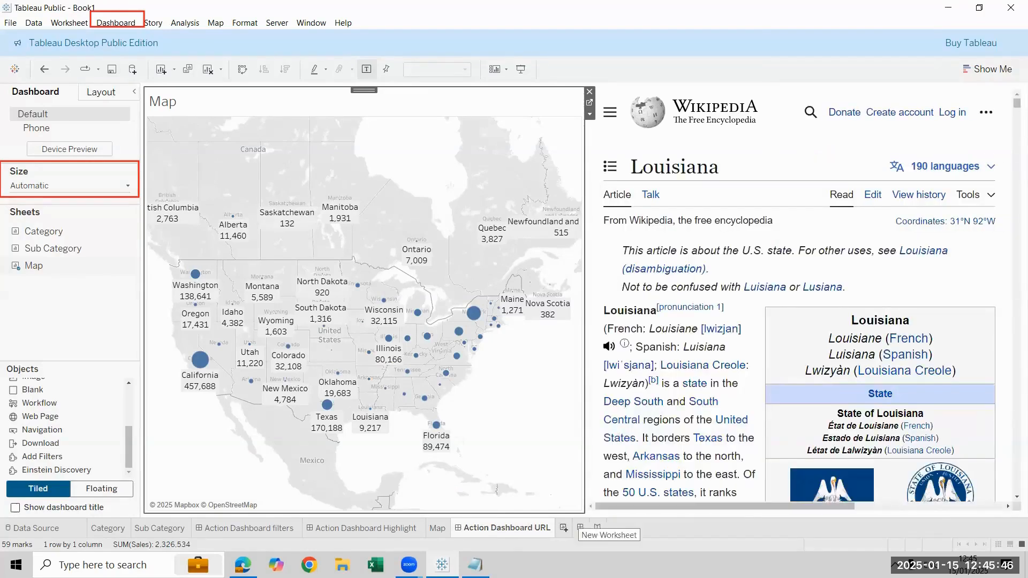
# Build a Sales by Sub-Category bar chart on a new worksheet, with Sub-Category in columns and the view fitted to Entire View
pyautogui.click(563, 528)
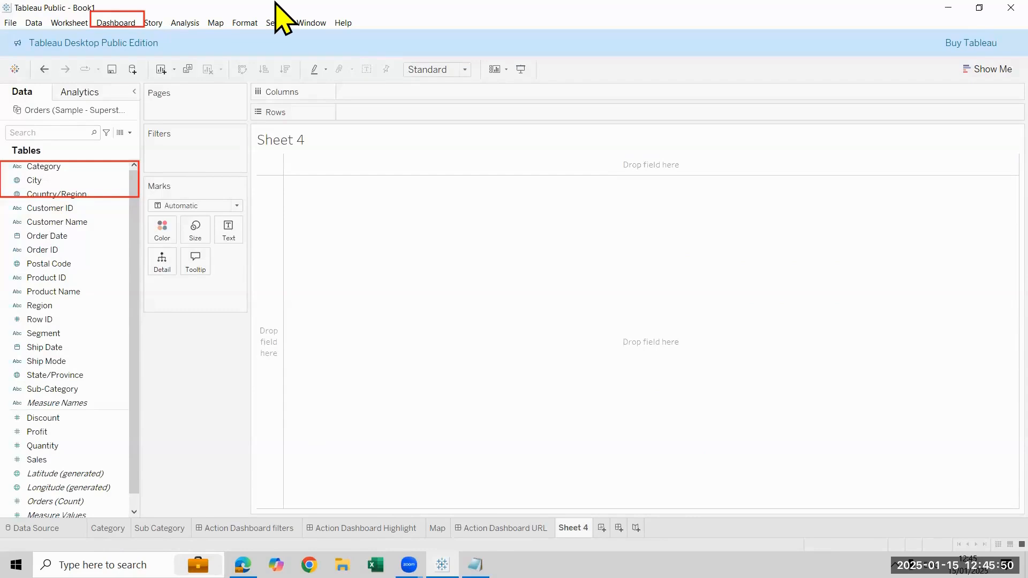
pyautogui.moveTo(64, 389); pyautogui.dragTo(366, 390)
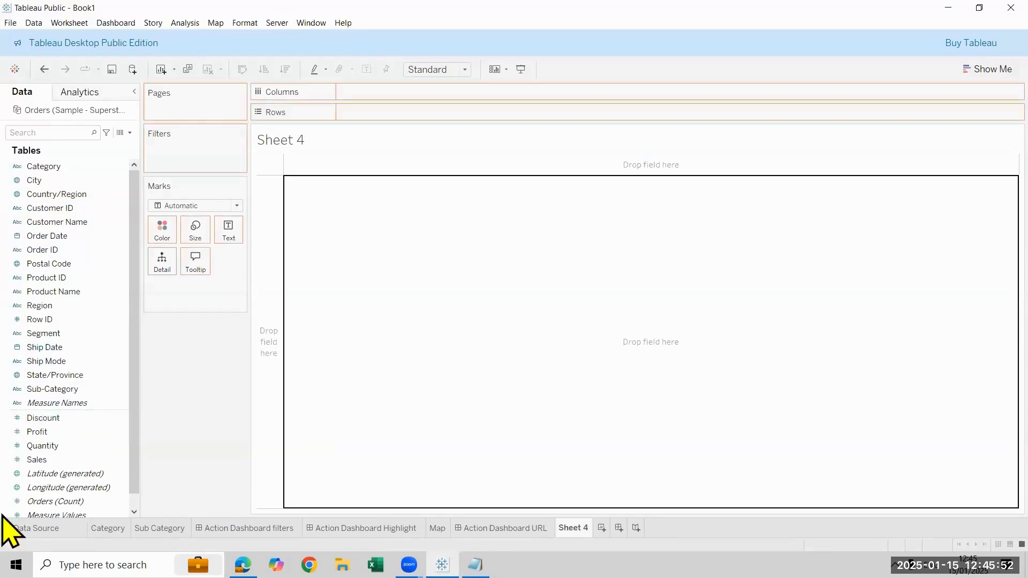
pyautogui.moveTo(27, 459); pyautogui.dragTo(342, 90)
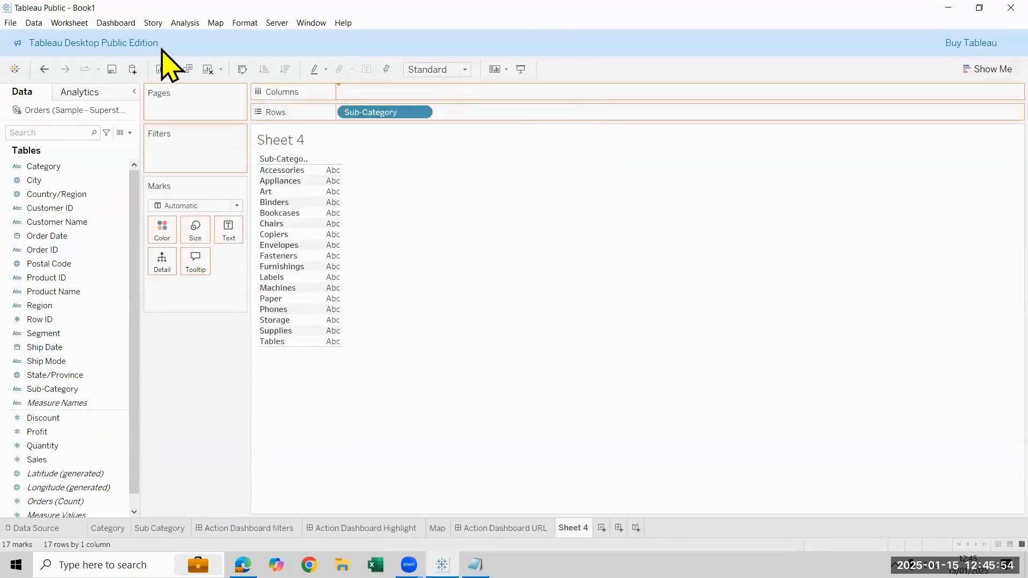
pyautogui.click(241, 69)
pyautogui.click(431, 69)
pyautogui.click(439, 118)
# Label the bars with Sales and format the labels as custom numbers with two decimal places in millions
pyautogui.click(48, 445)
pyautogui.moveTo(50, 462); pyautogui.dragTo(229, 236)
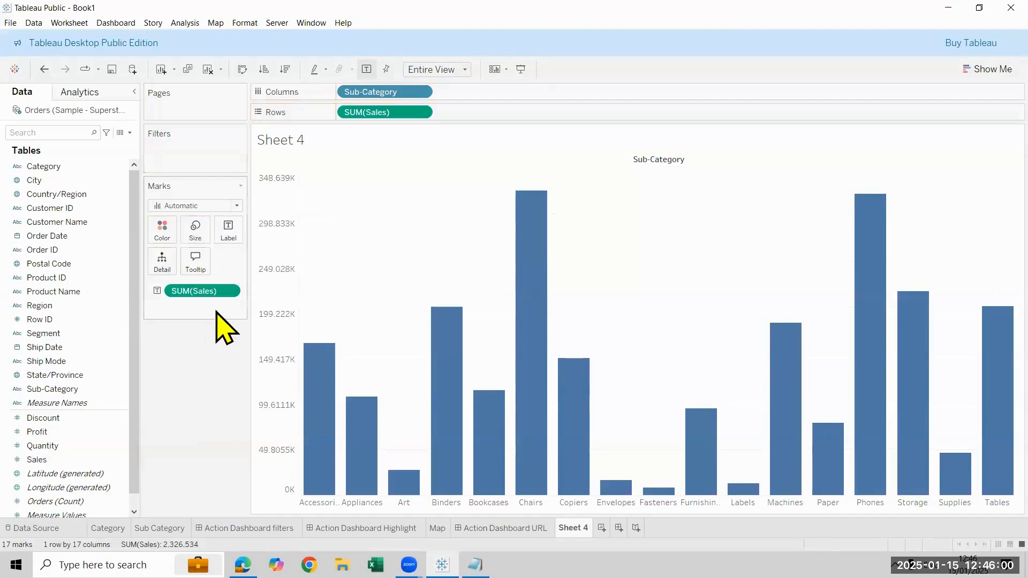
pyautogui.click(234, 291)
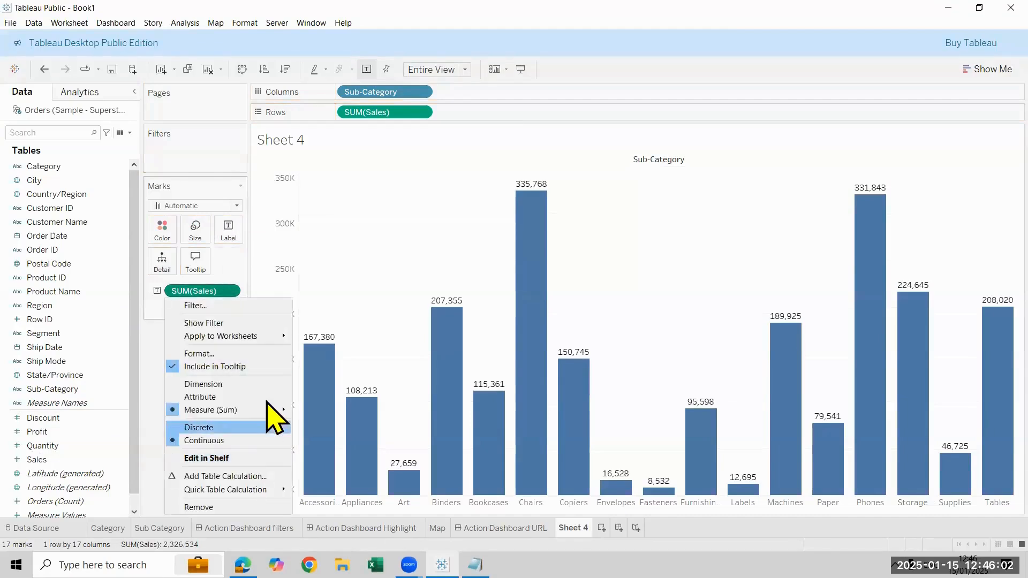
pyautogui.click(253, 351)
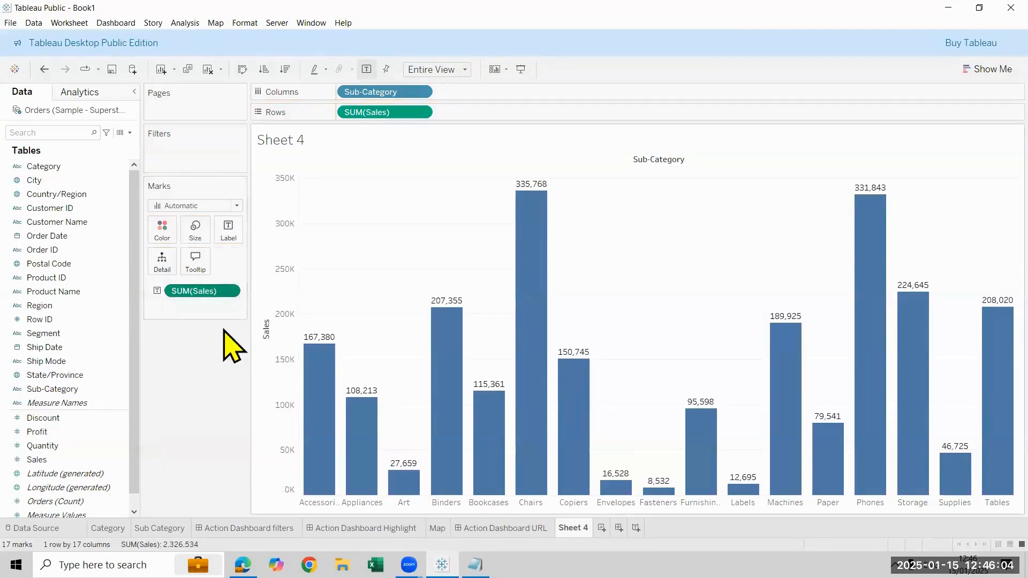
pyautogui.click(94, 210)
pyautogui.click(120, 246)
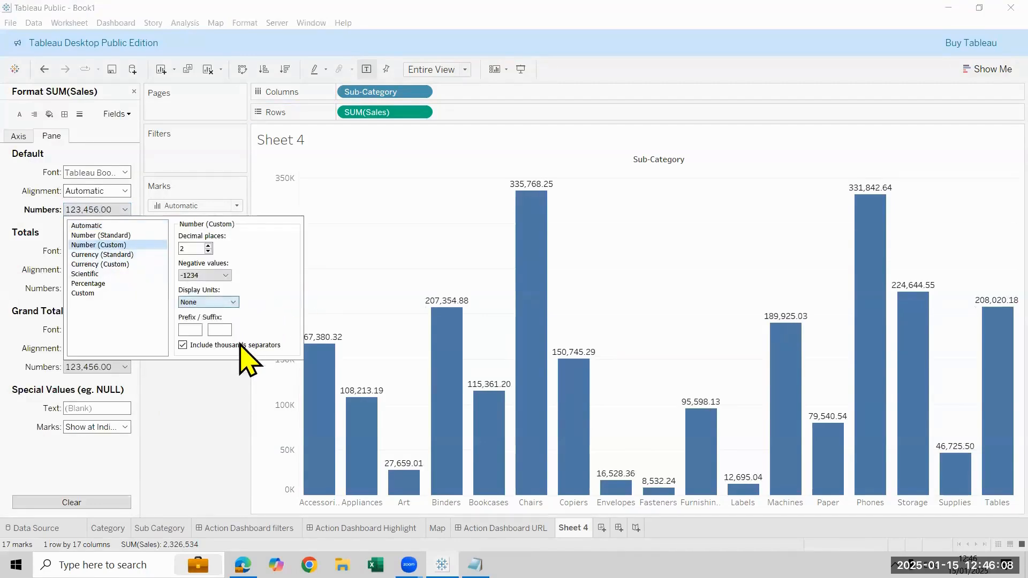
pyautogui.click(236, 328)
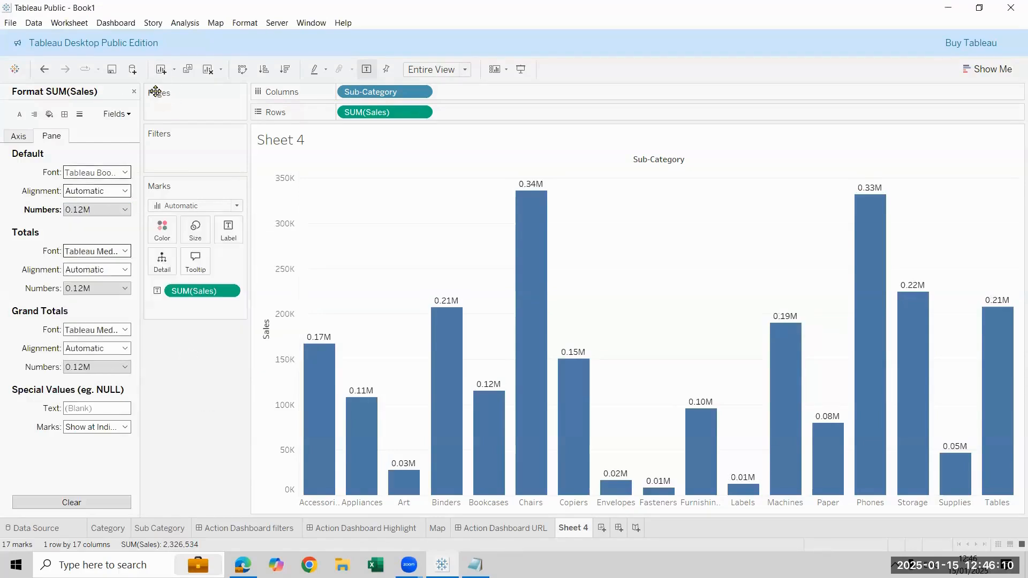
pyautogui.click(133, 92)
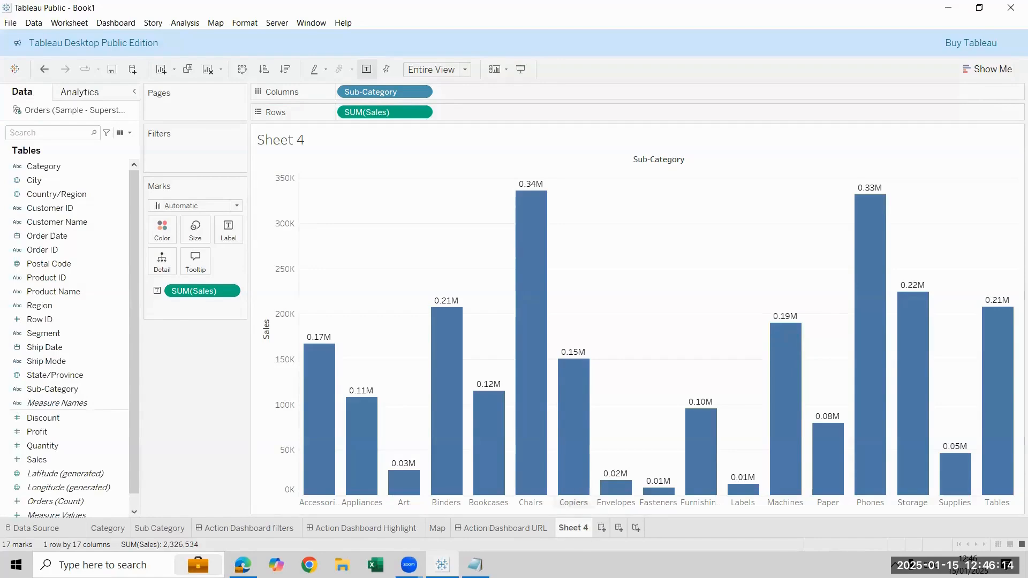
# Hide the Sales axis header and the Sub-Category field label above the columns
pyautogui.rightClick(573, 529)
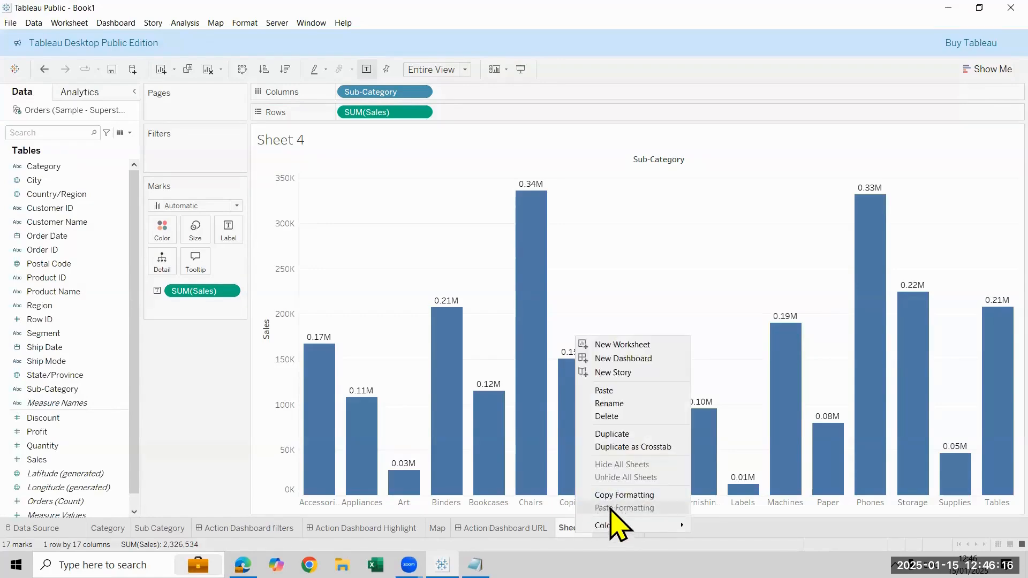
pyautogui.rightClick(271, 273)
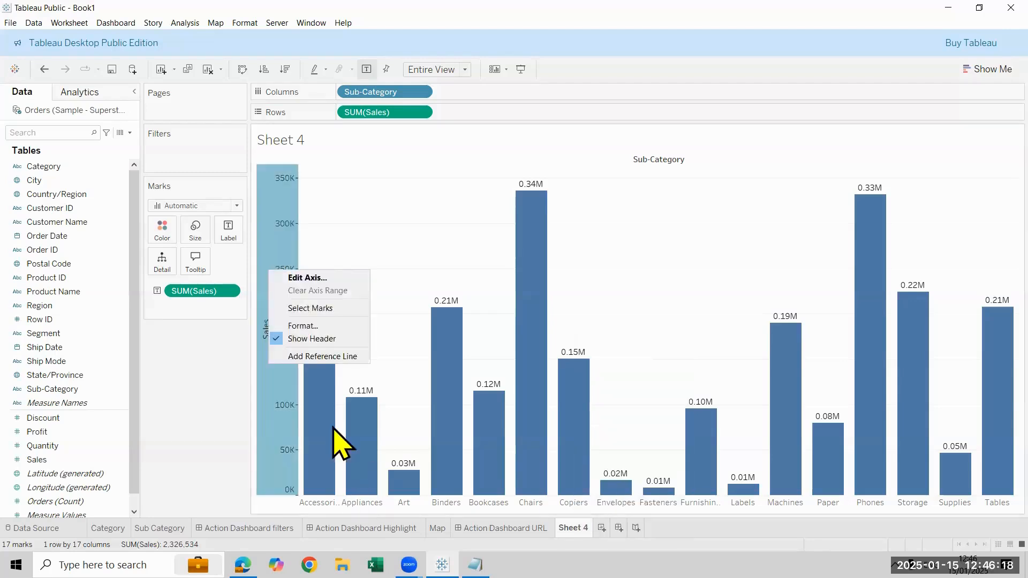
pyautogui.click(289, 338)
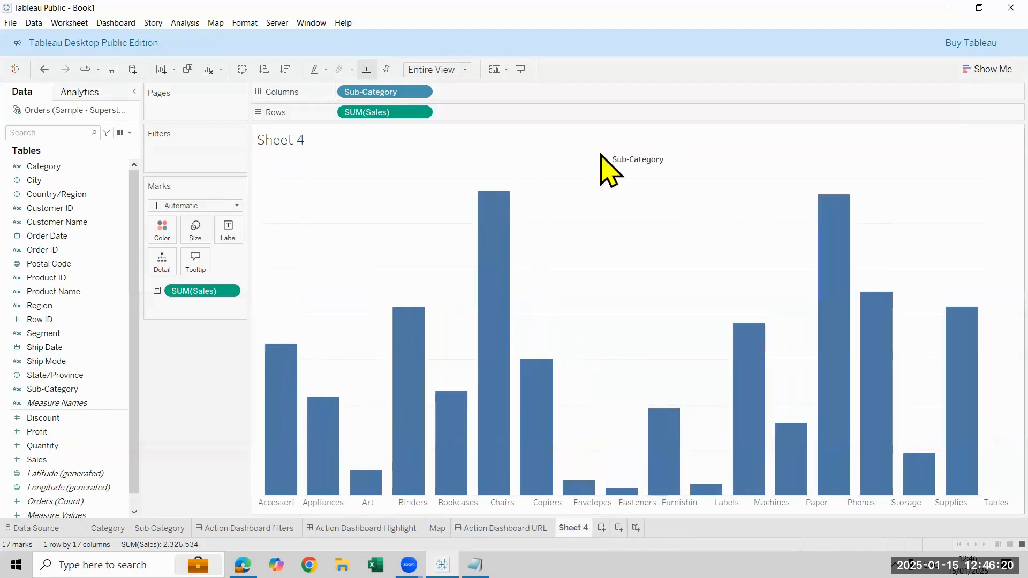
pyautogui.rightClick(613, 160)
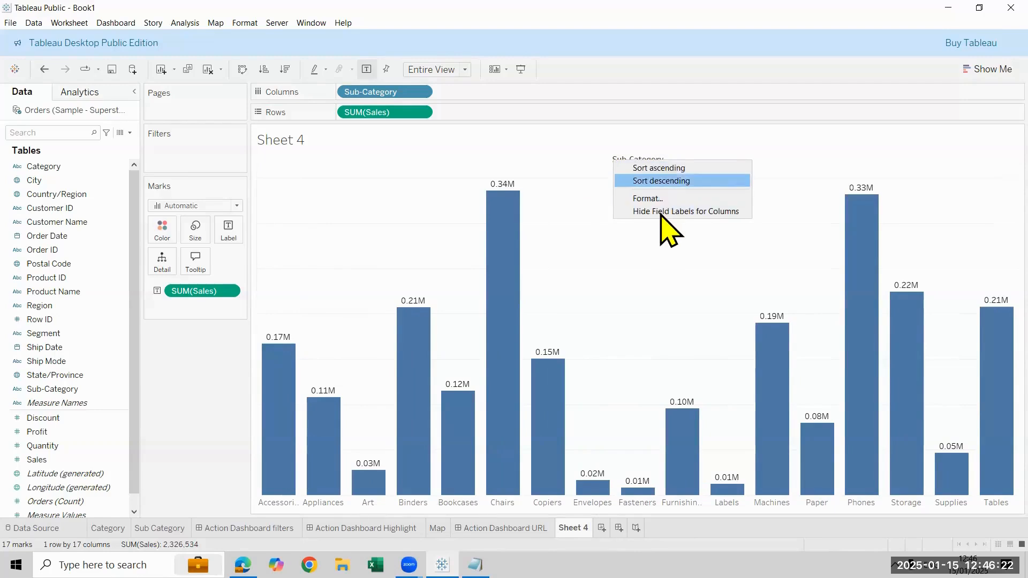
pyautogui.click(662, 212)
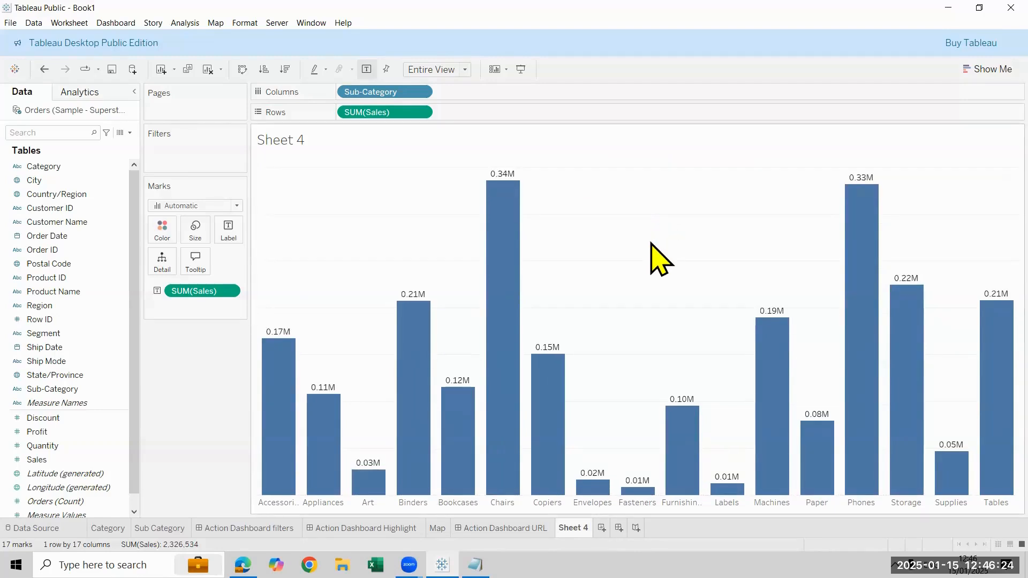
pyautogui.rightClick(646, 264)
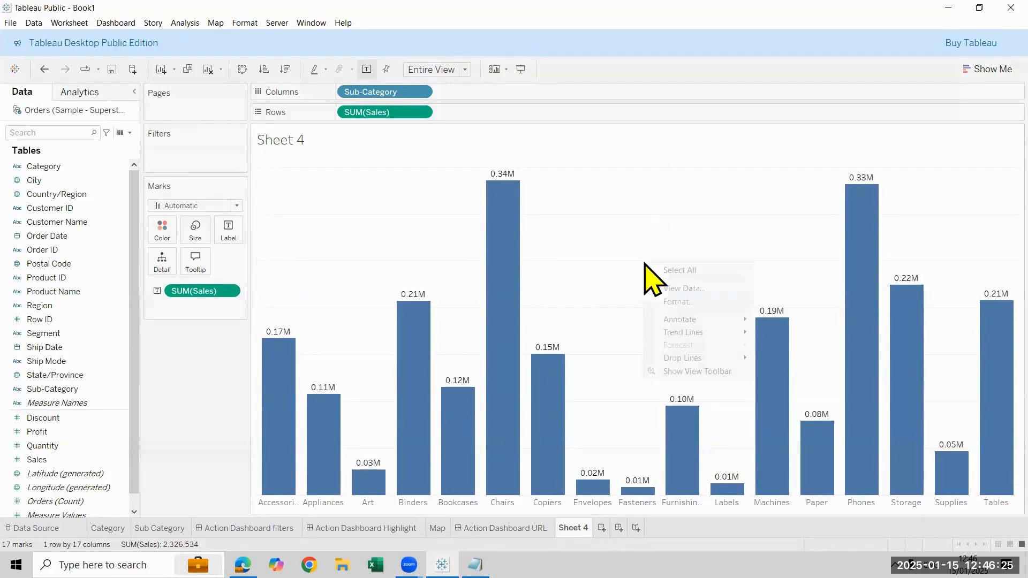
pyautogui.click(660, 291)
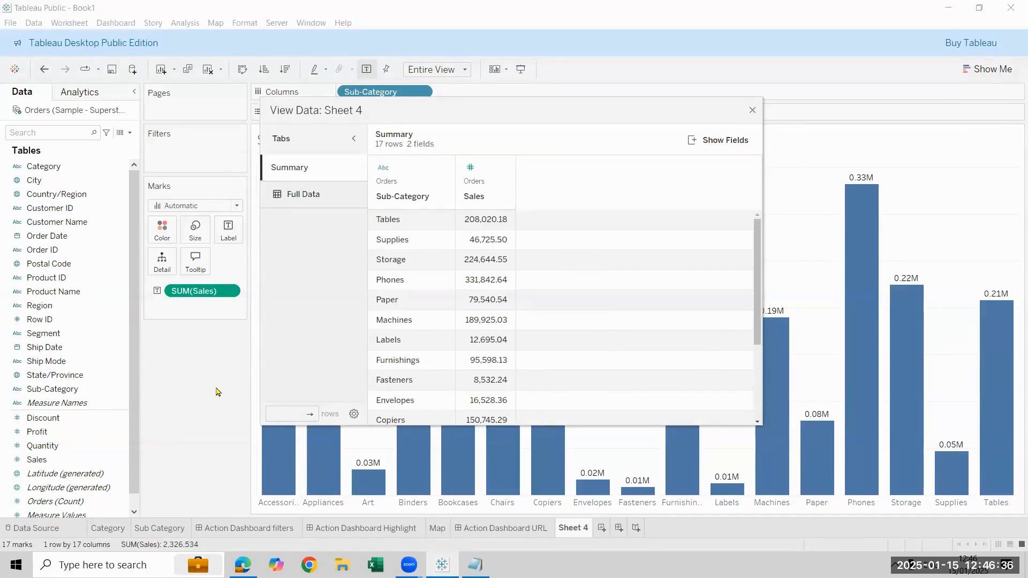
pyautogui.click(752, 111)
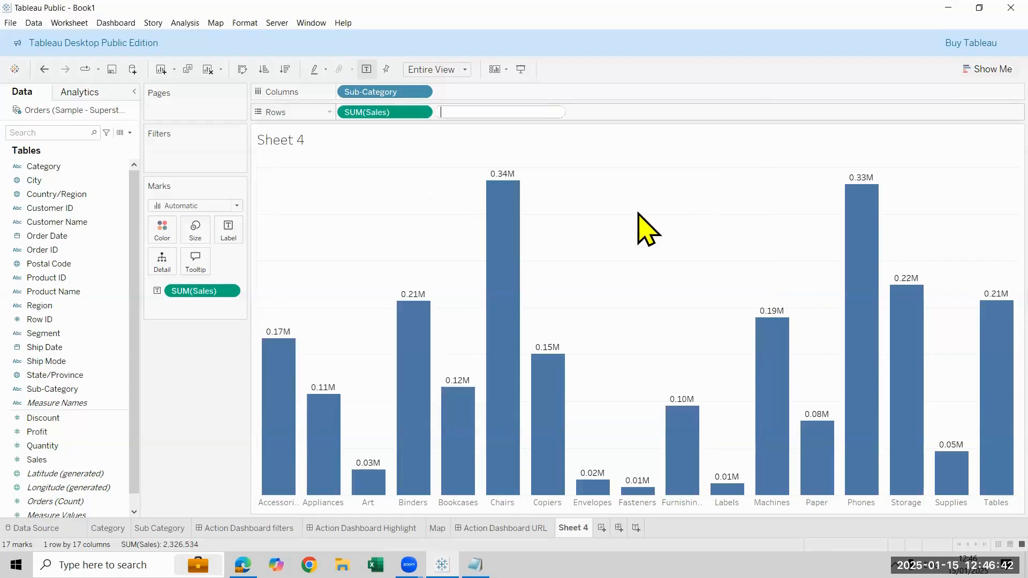
# Remove the grid lines from the bar chart by setting the row grid lines to None
pyautogui.rightClick(637, 204)
pyautogui.click(697, 242)
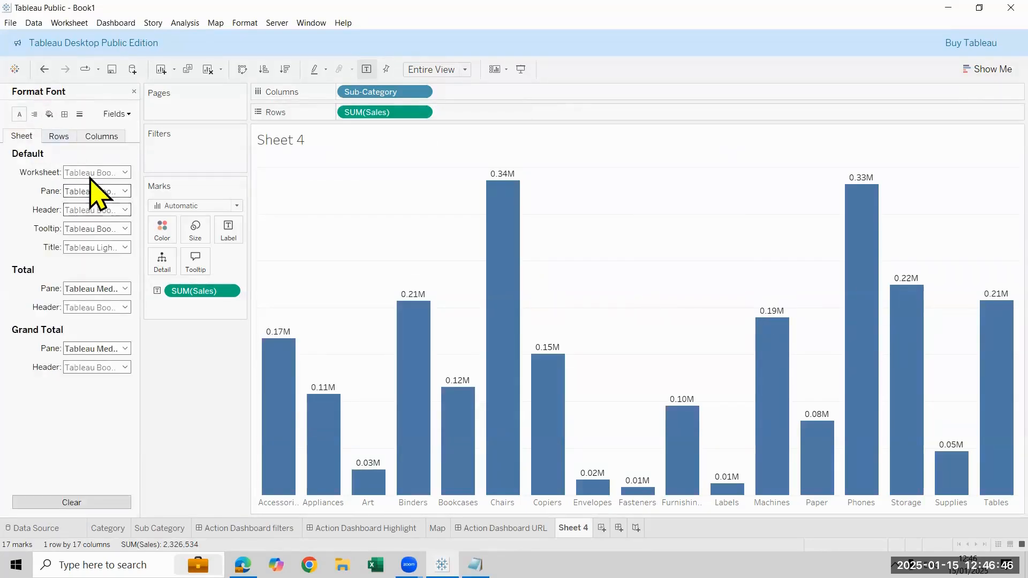
pyautogui.click(79, 114)
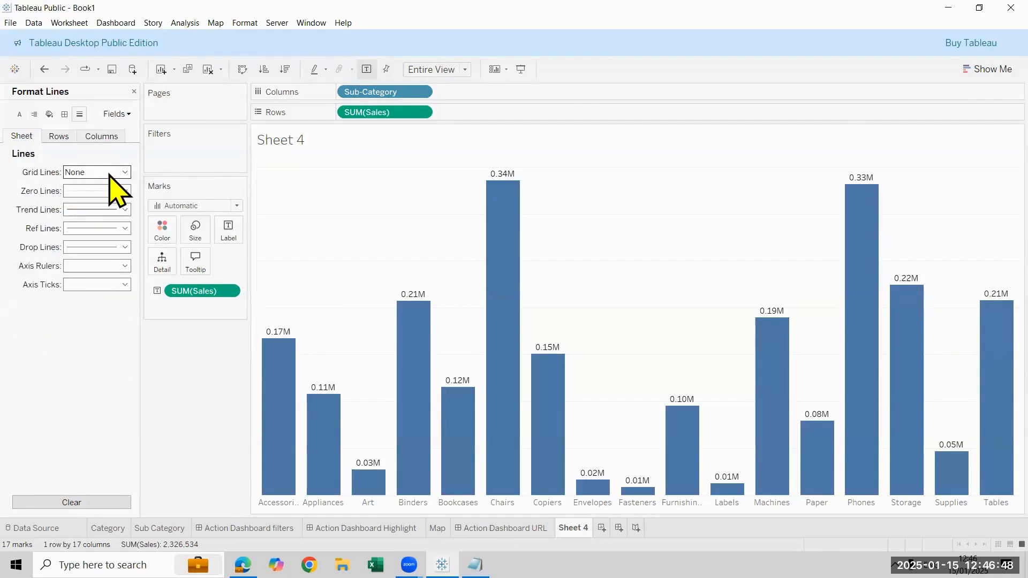
pyautogui.click(102, 173)
pyautogui.click(59, 136)
pyautogui.click(104, 174)
pyautogui.click(108, 187)
# Enlarge the worksheet's default font, make it bold and close the formatting settings
pyautogui.click(22, 135)
pyautogui.click(19, 114)
pyautogui.click(99, 191)
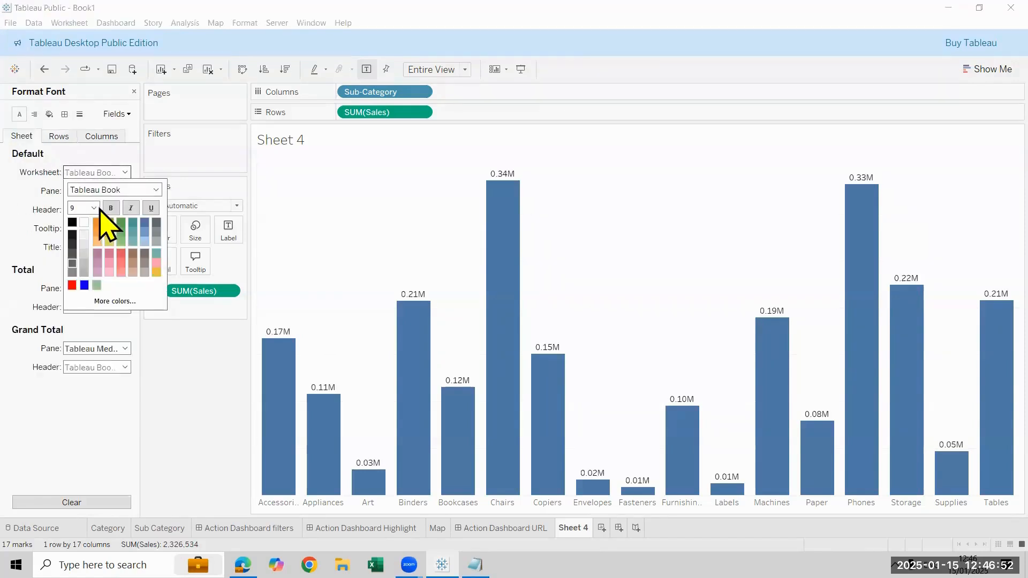
pyautogui.click(93, 208)
pyautogui.click(79, 237)
pyautogui.click(113, 207)
pyautogui.click(167, 385)
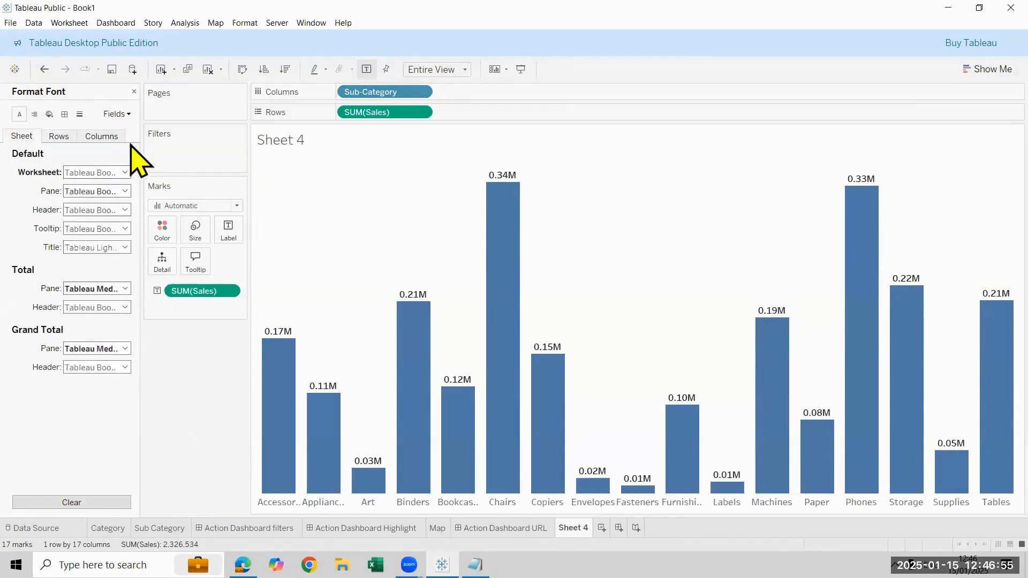
pyautogui.click(134, 91)
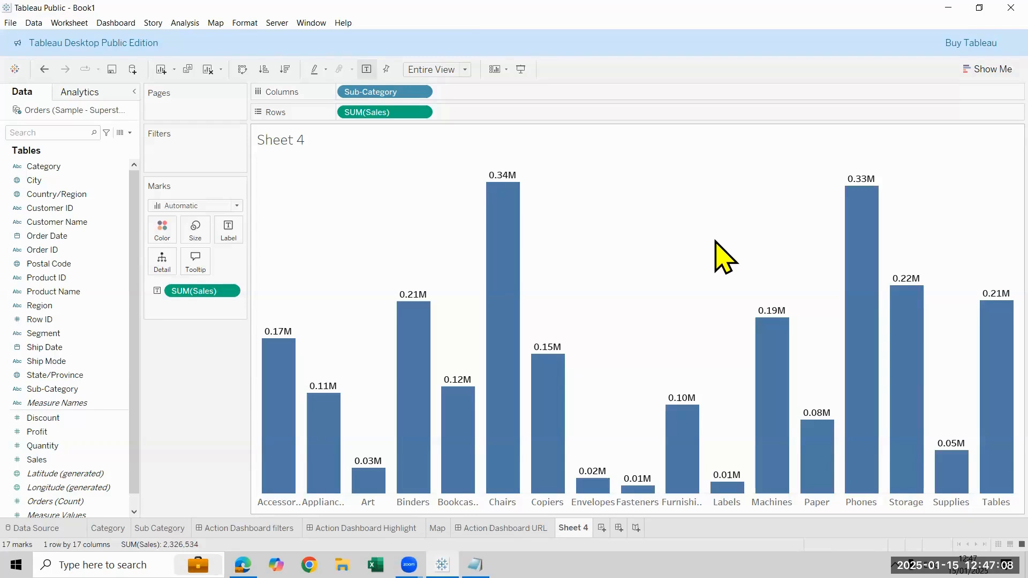
# Add a blank worksheet after Sheet 4 and return to it after reviewing the Sub-Category bars
pyautogui.moveTo(512, 271)
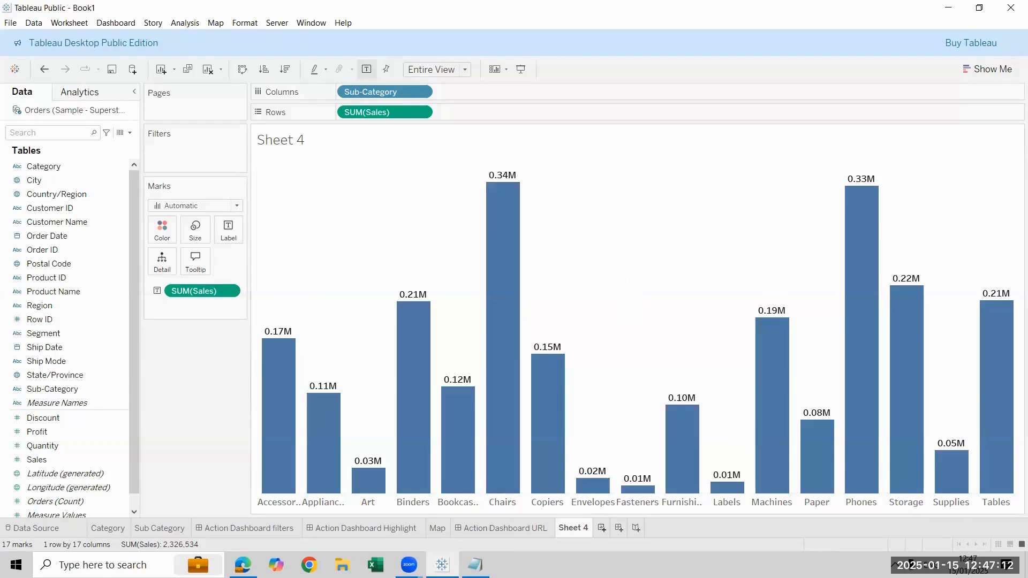
pyautogui.hotkey('ctrl', 'm')
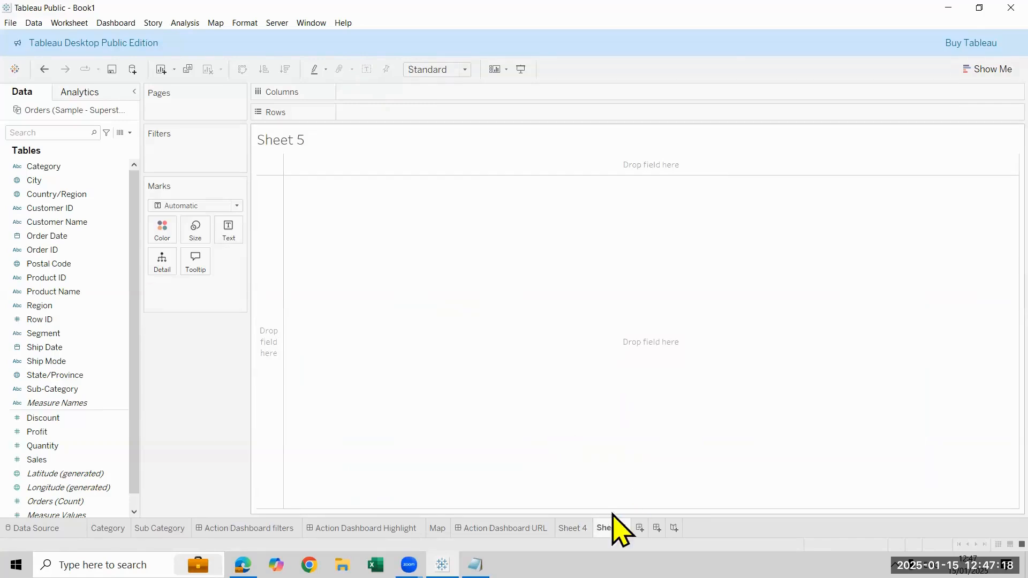
pyautogui.click(573, 528)
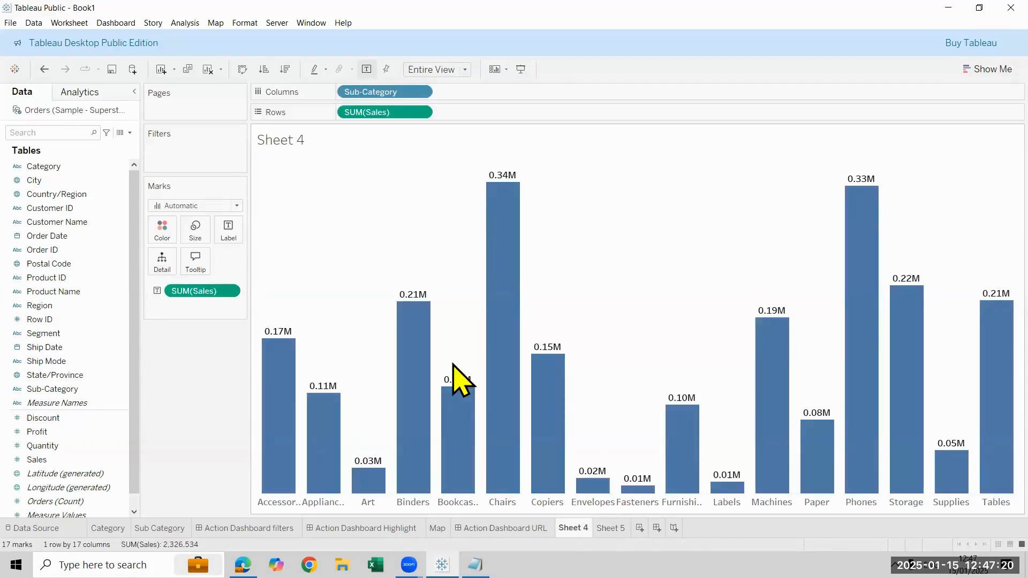
pyautogui.moveTo(413, 307)
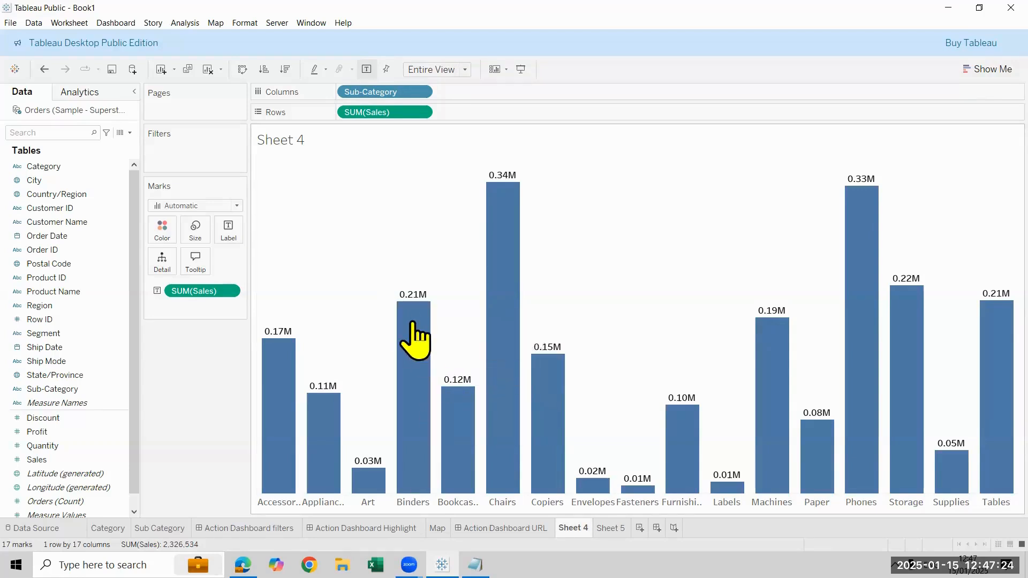
pyautogui.moveTo(463, 409)
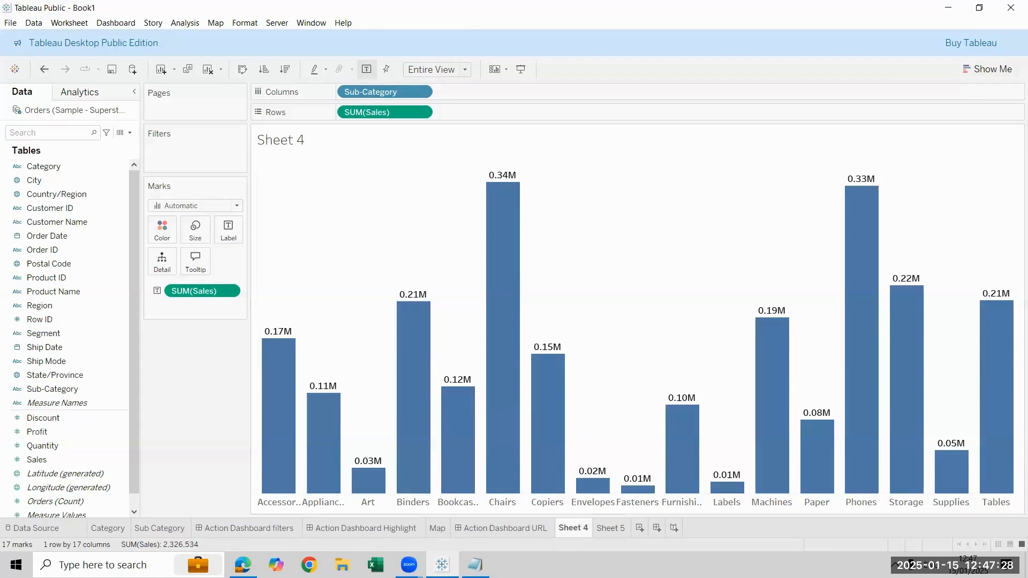
pyautogui.click(610, 529)
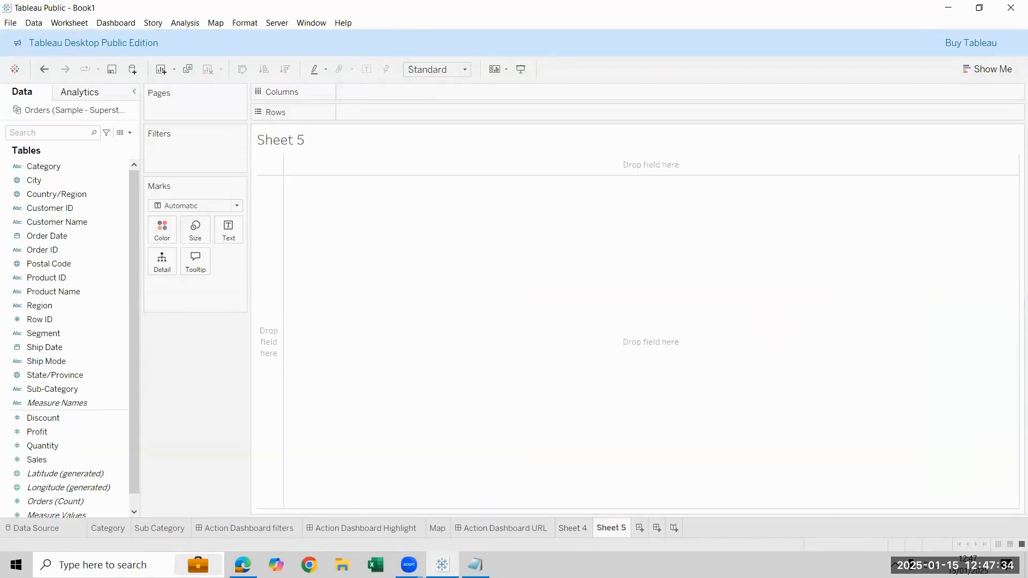
# Switch to Notepad, highlight the line "Action Dashboard with Parameter" in the topic list and minimize the notes
pyautogui.click(475, 564)
pyautogui.click(552, 358)
pyautogui.hotkey('shift', 'Home')
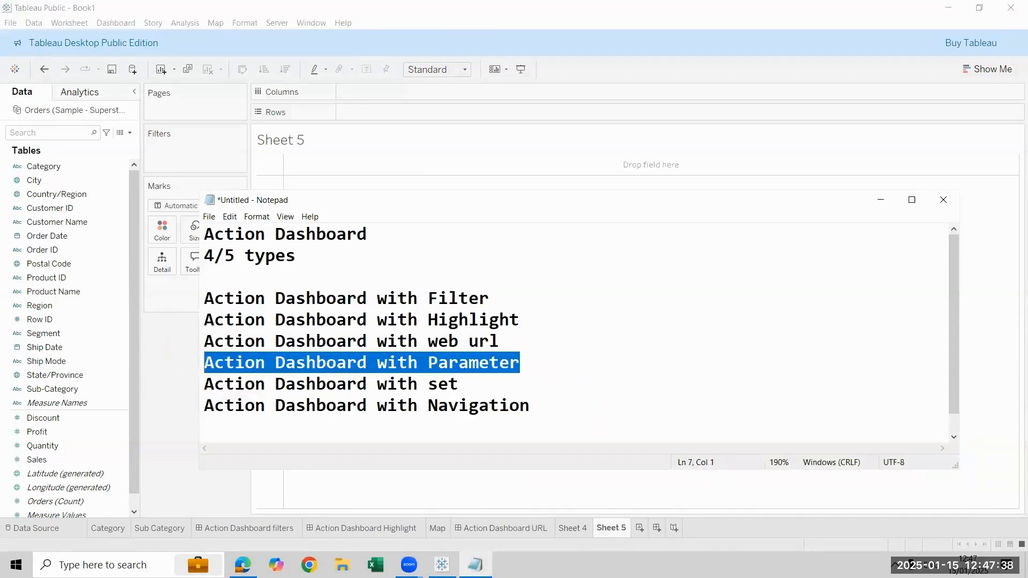
pyautogui.click(890, 201)
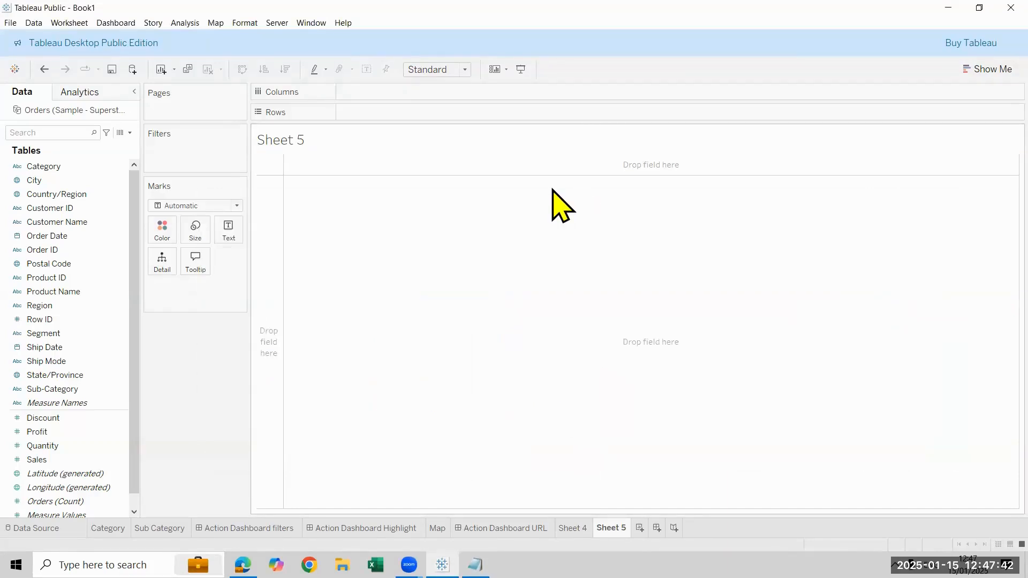
# Create an Integer parameter named Parameter 1 with current value 1 and all values allowed
pyautogui.click(103, 362)
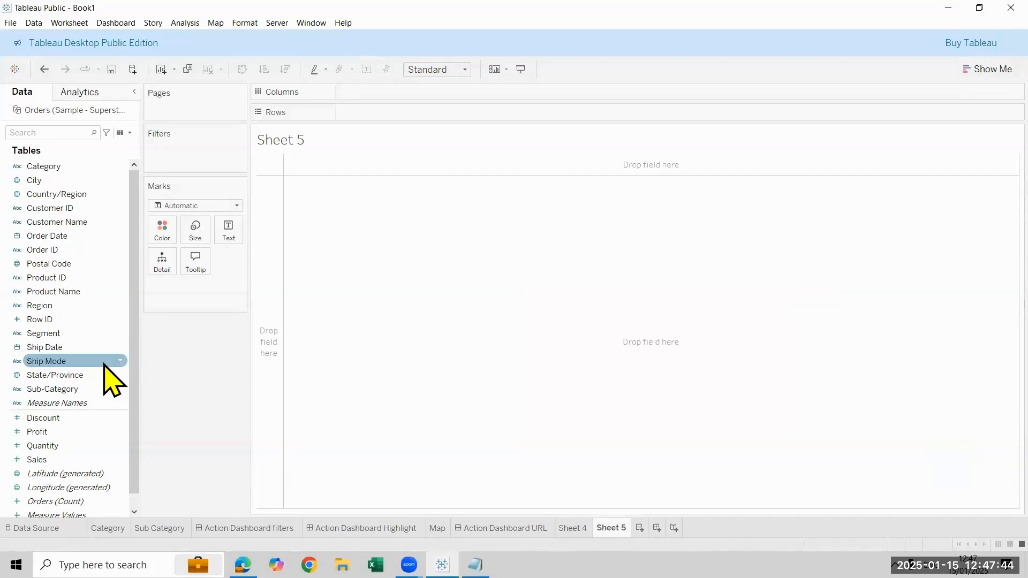
pyautogui.click(129, 133)
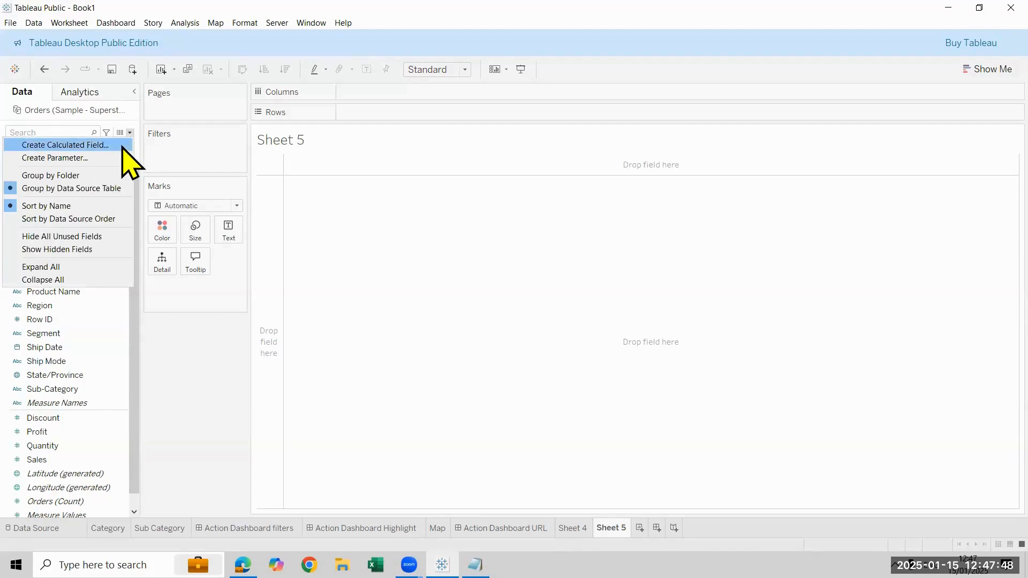
pyautogui.click(54, 157)
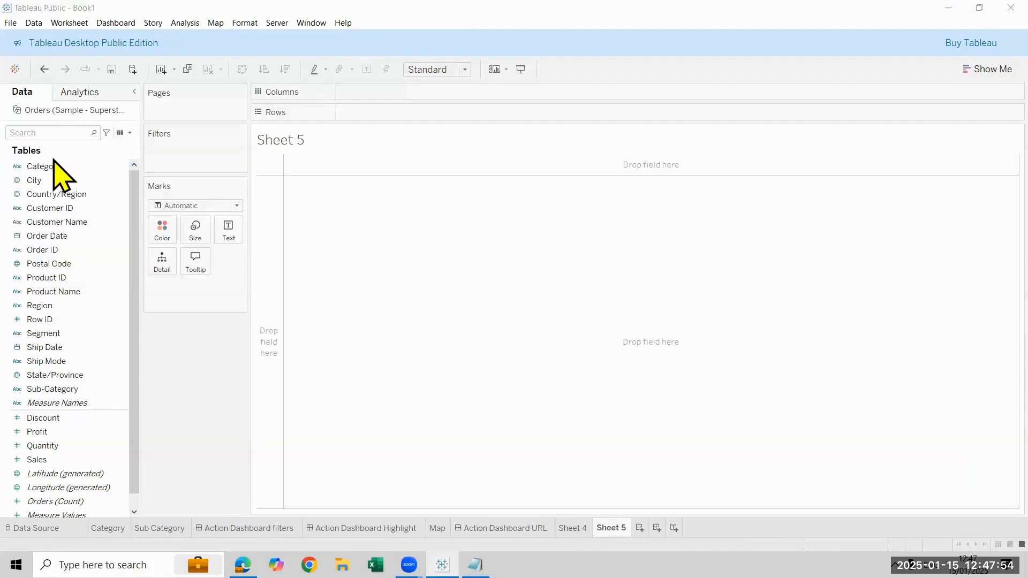
pyautogui.click(407, 224)
pyautogui.press('Down')
pyautogui.press('Return')
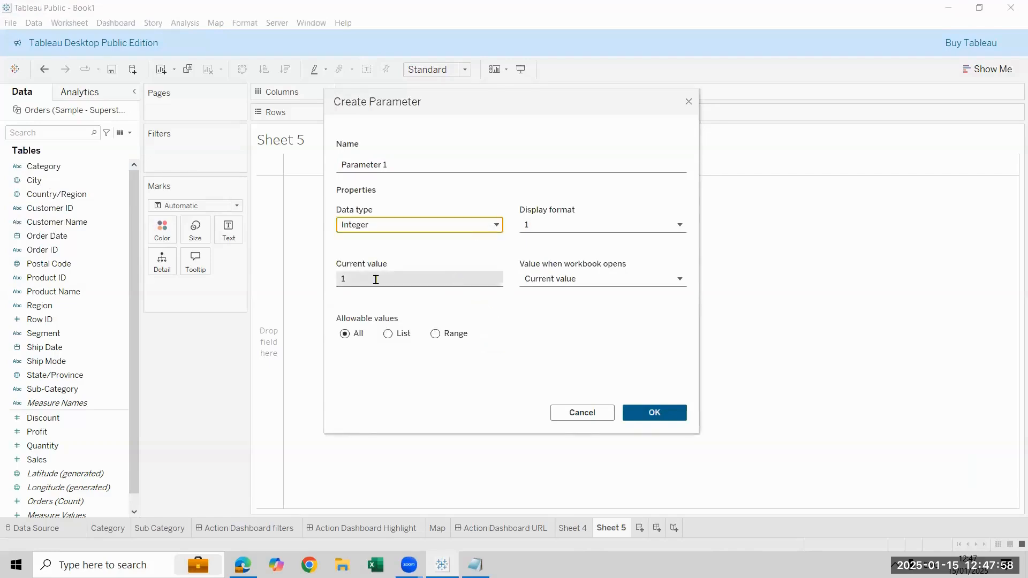
pyautogui.click(673, 412)
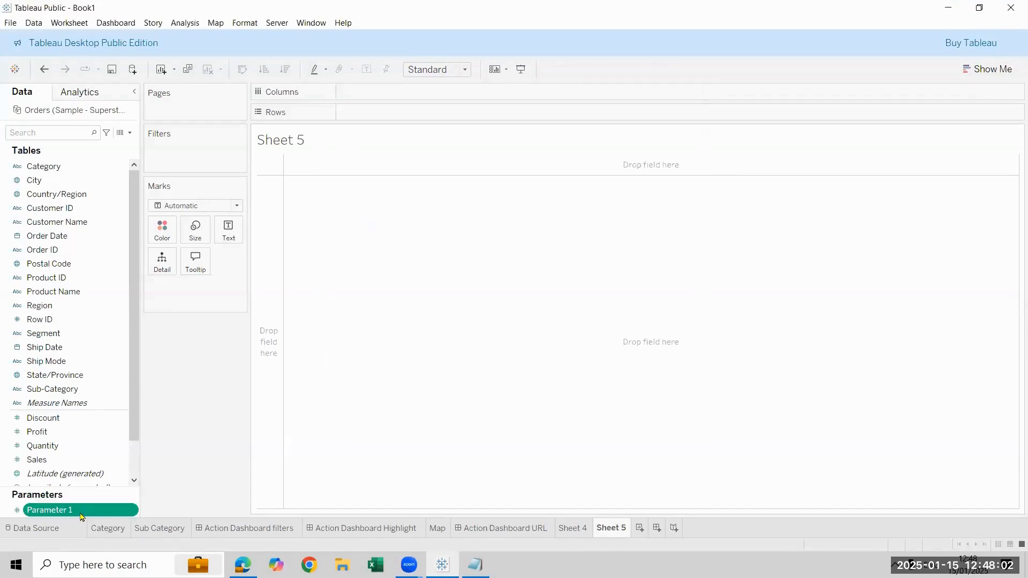
# Show the Parameter 1 control on Sheet 5 and try to place the parameter itself on the Text mark and the Rows shelf
pyautogui.moveTo(80, 513); pyautogui.dragTo(232, 230)
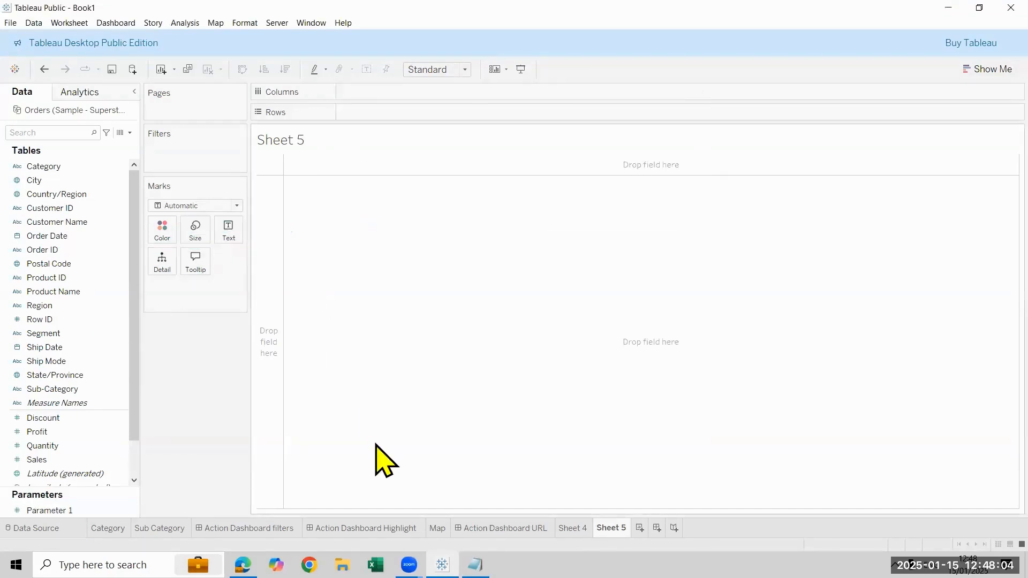
pyautogui.moveTo(81, 510); pyautogui.dragTo(230, 230)
pyautogui.click(129, 512)
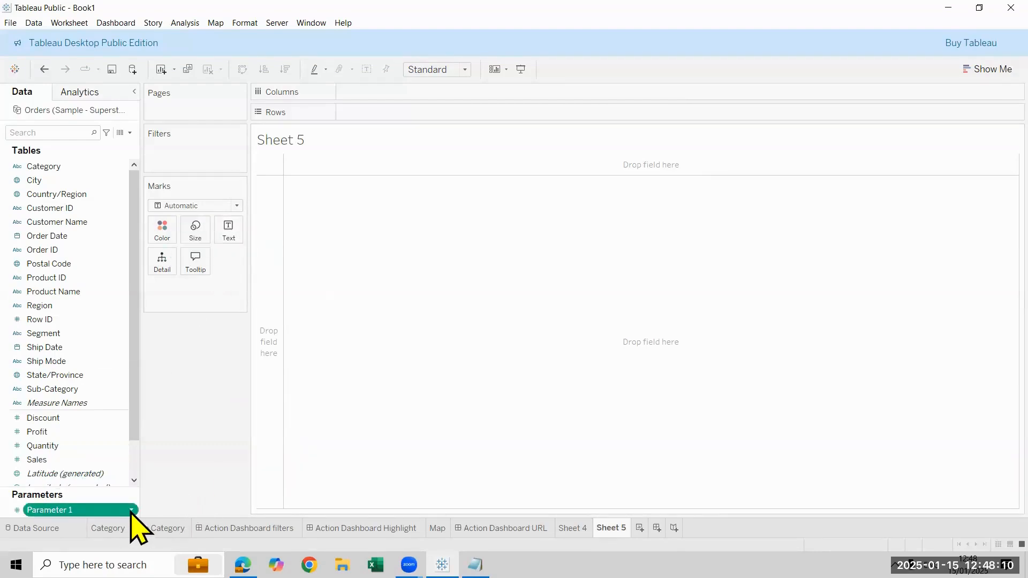
pyautogui.click(130, 510)
pyautogui.click(185, 320)
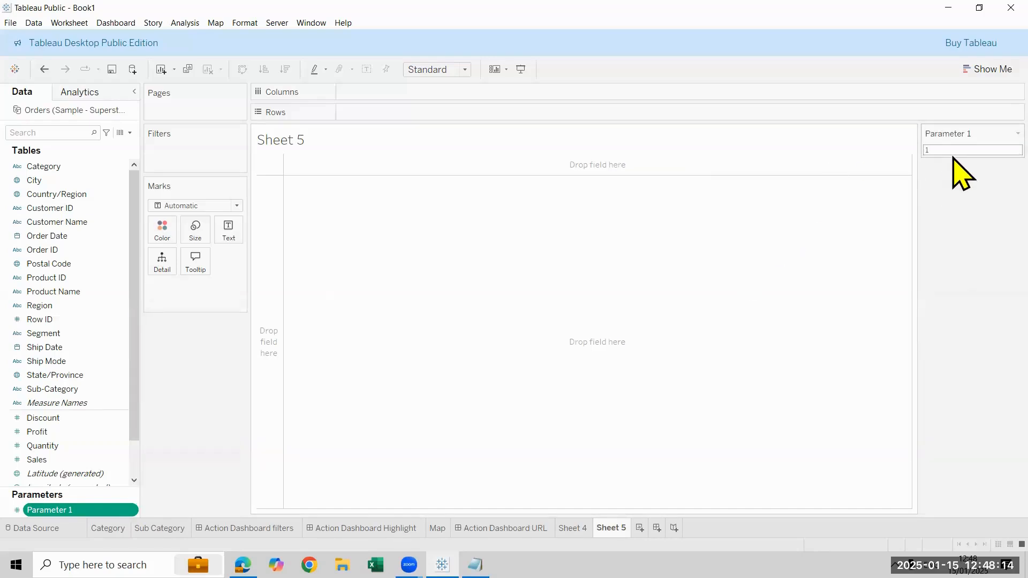
pyautogui.moveTo(51, 510); pyautogui.dragTo(362, 113)
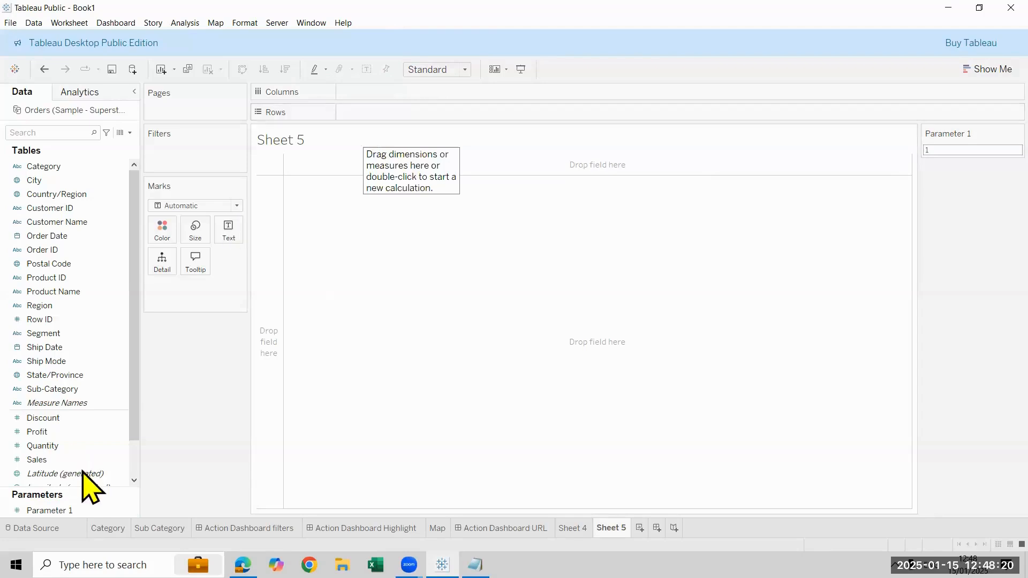
# Create a calculated field named Result with the formula [Parameter 1]
pyautogui.click(132, 135)
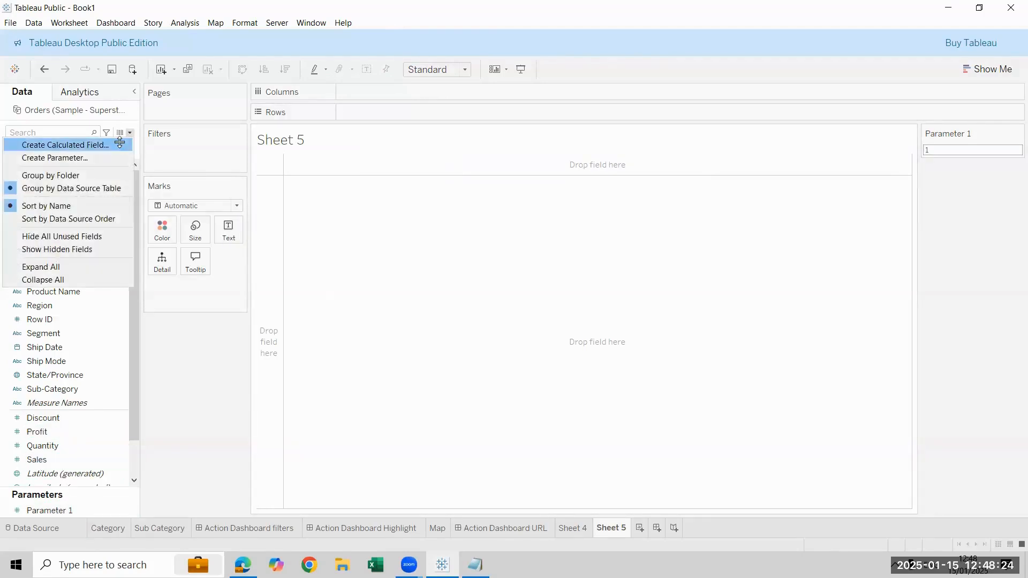
pyautogui.click(120, 142)
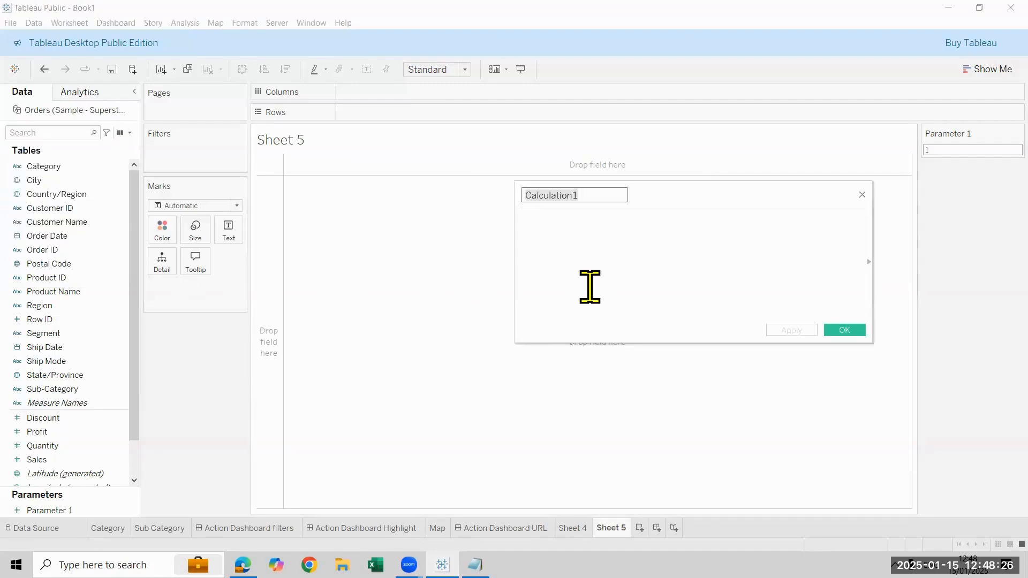
pyautogui.press('BackSpace')
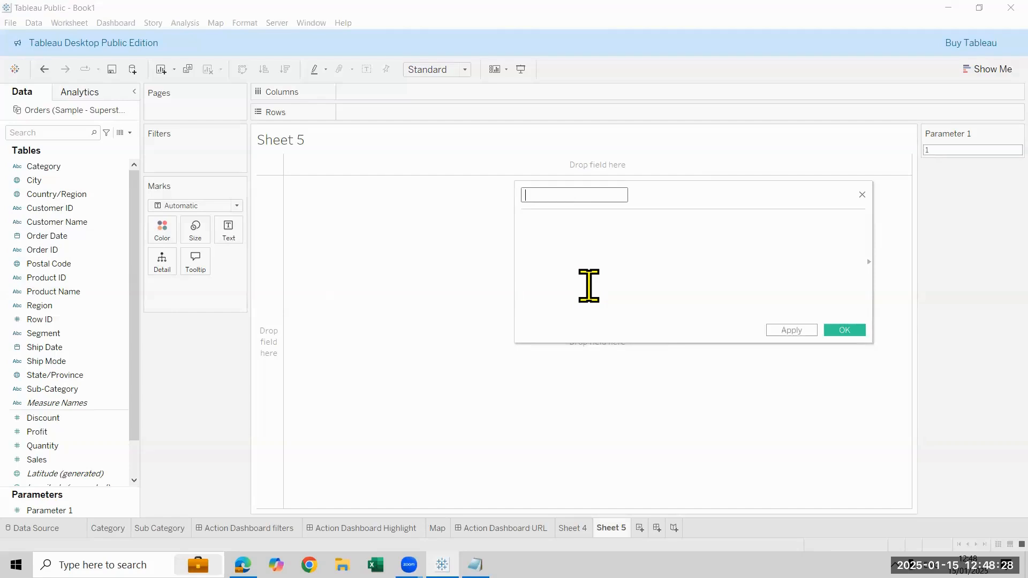
pyautogui.write('Resuktt')
pyautogui.press('Tab')
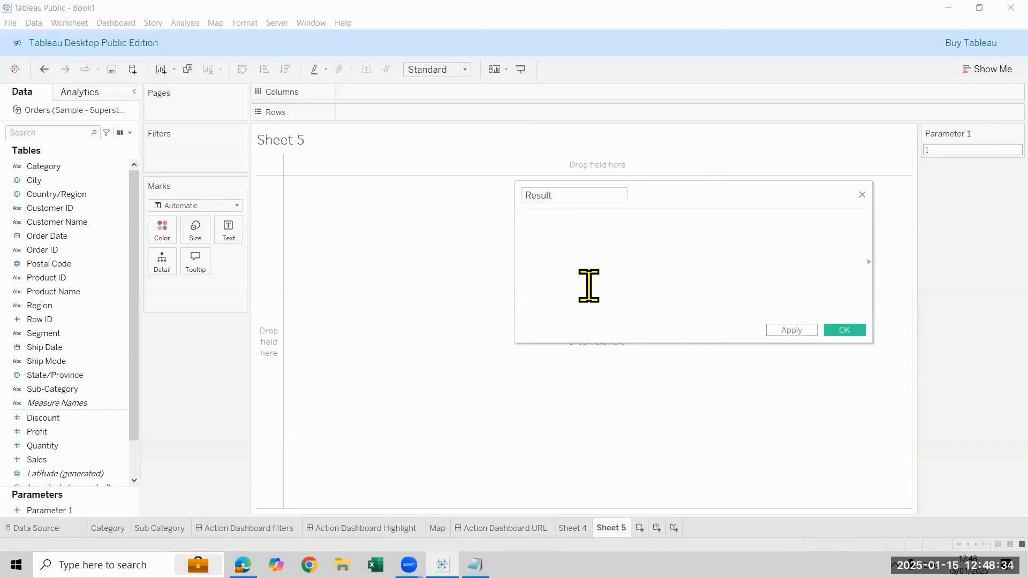
pyautogui.write('[Parameter 1]')
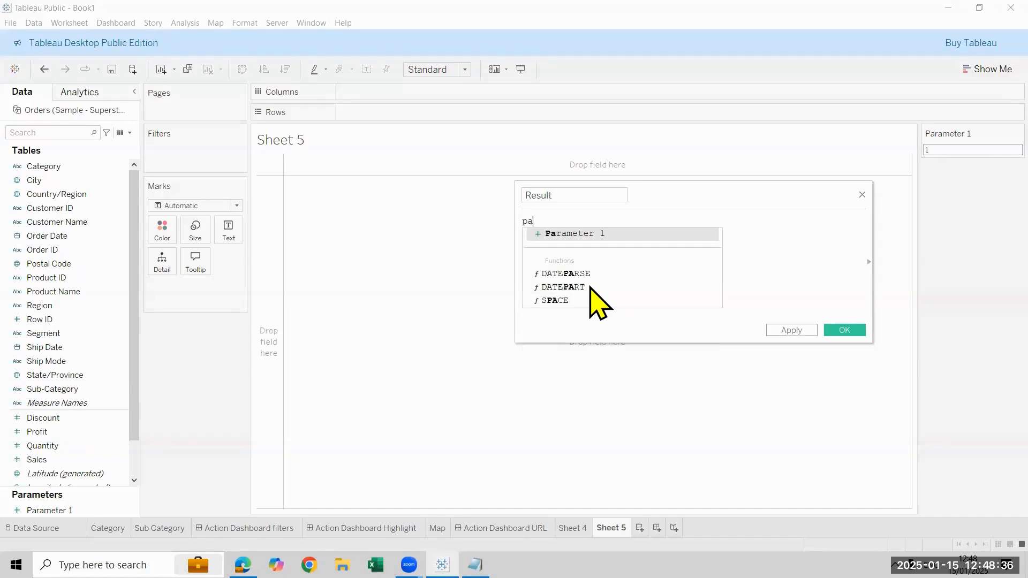
pyautogui.press('Return')
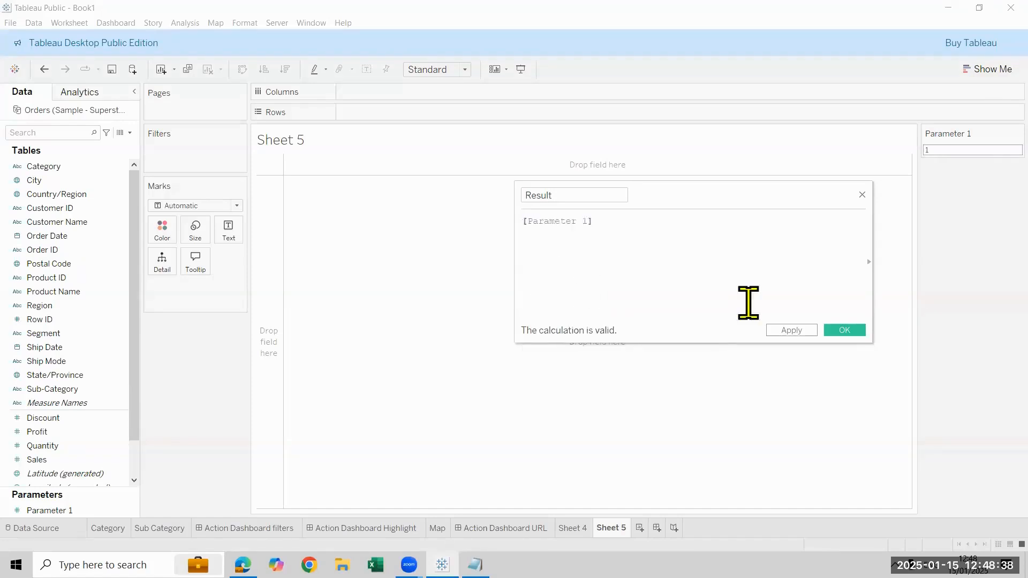
pyautogui.click(849, 331)
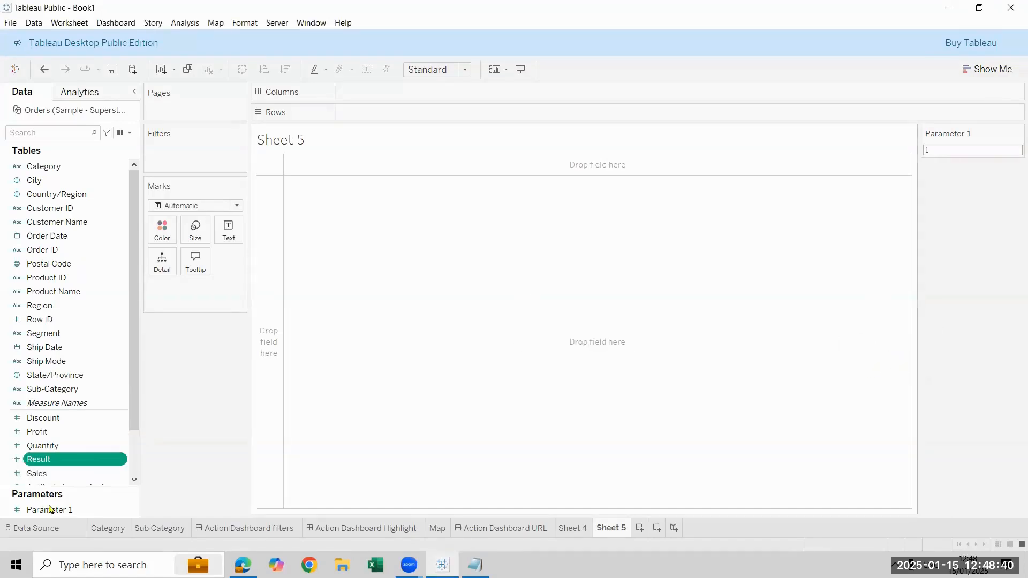
# Plot the Result field as a bar on Sheet 5 and swap its rows and columns
pyautogui.doubleClick(73, 459)
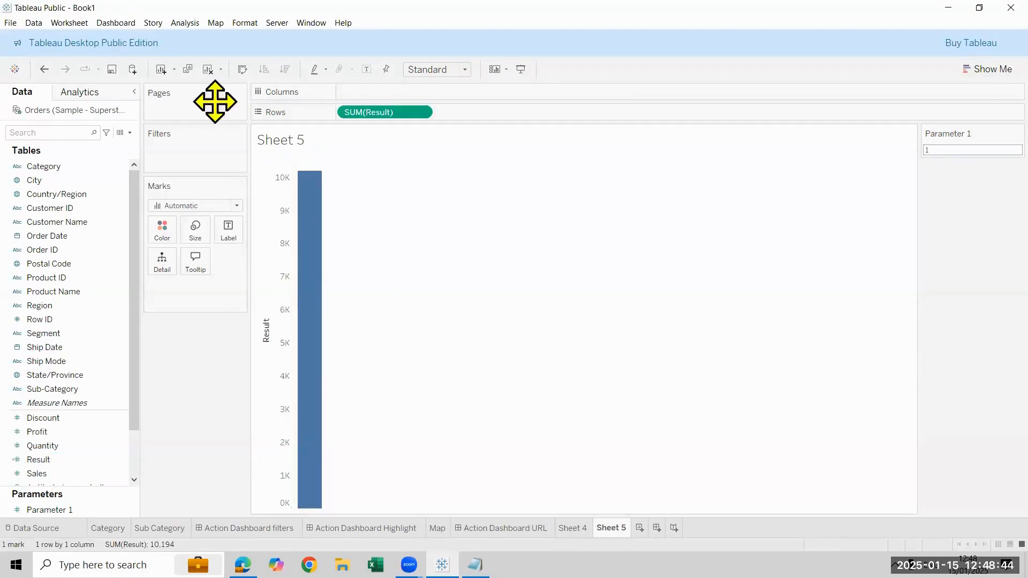
pyautogui.click(244, 70)
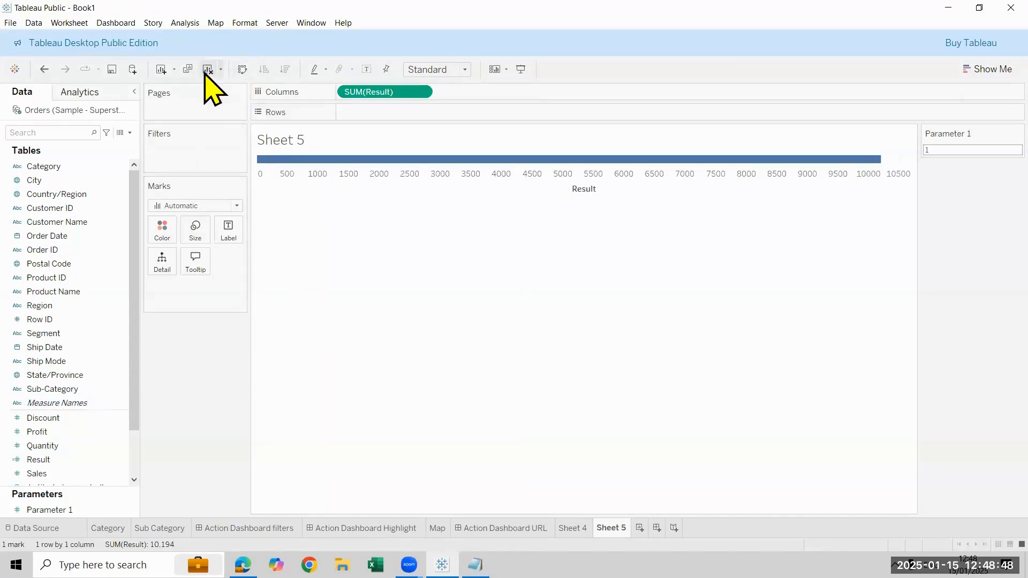
# Clear the Result bar from the sheet and show Result as text instead, fitted to Entire View
pyautogui.moveTo(43, 462); pyautogui.dragTo(225, 241)
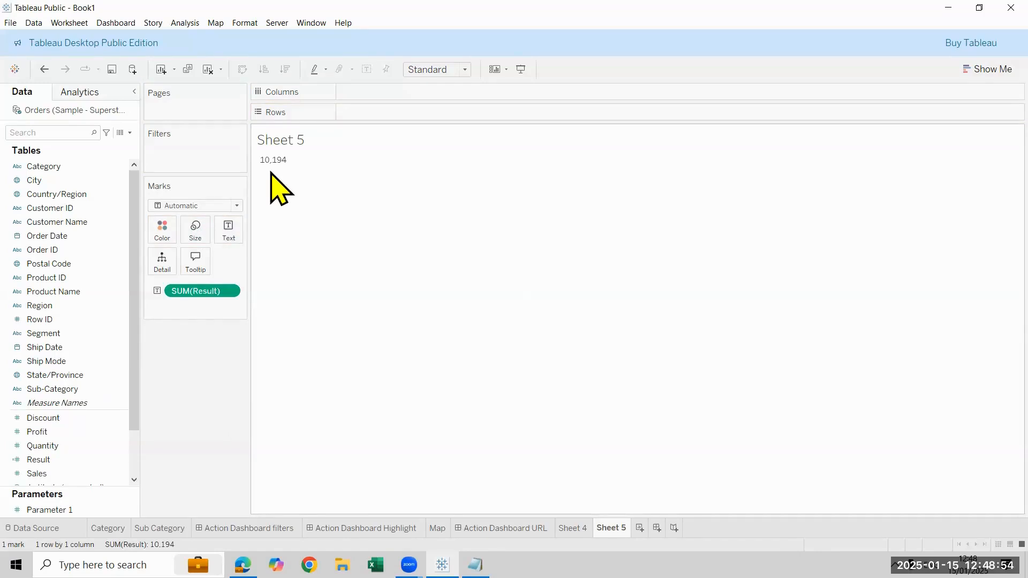
pyautogui.click(471, 69)
pyautogui.click(447, 118)
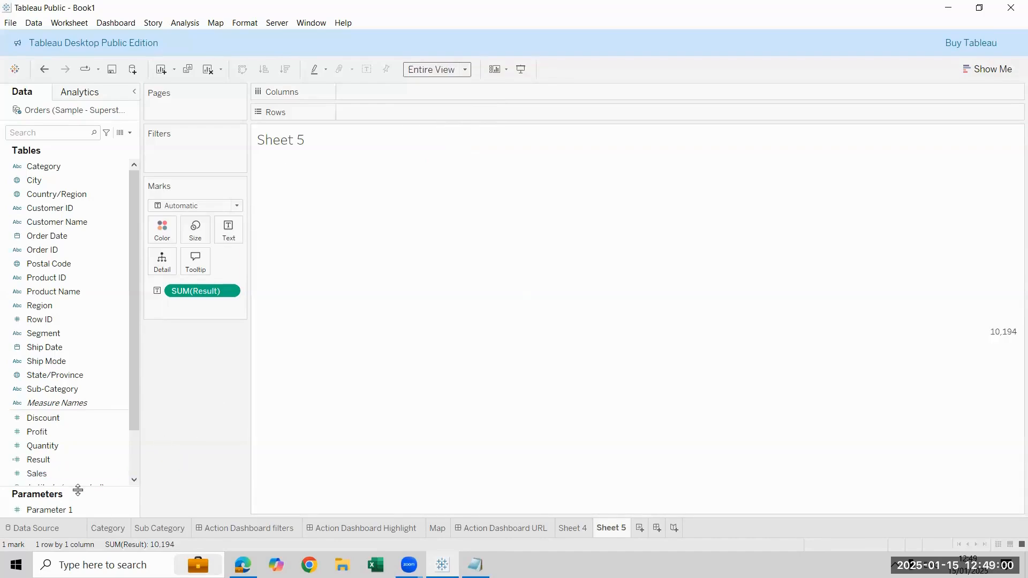
# Examine the settings of Parameter 1 and the formula of the Result calculated field
pyautogui.click(81, 509)
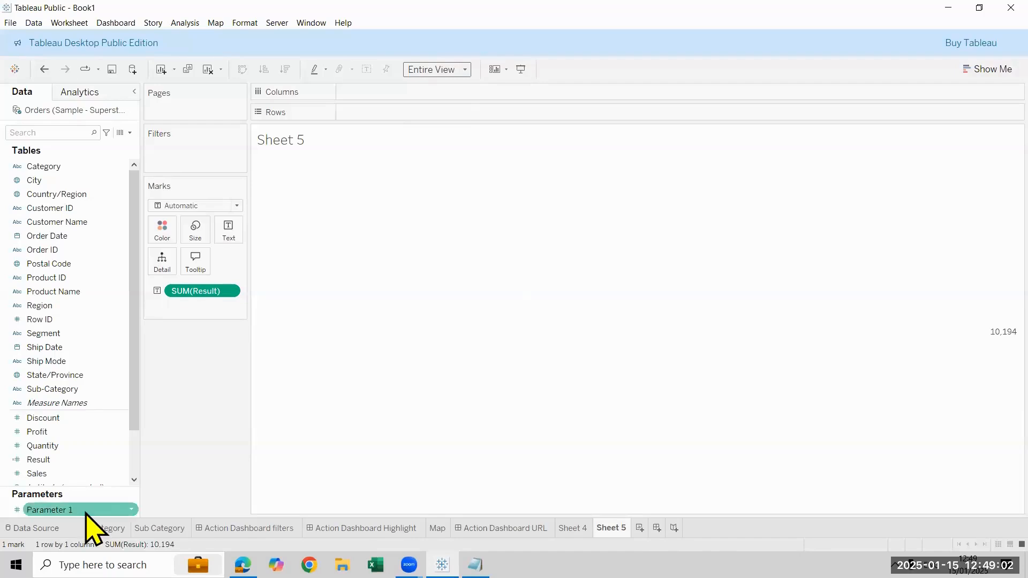
pyautogui.rightClick(85, 511)
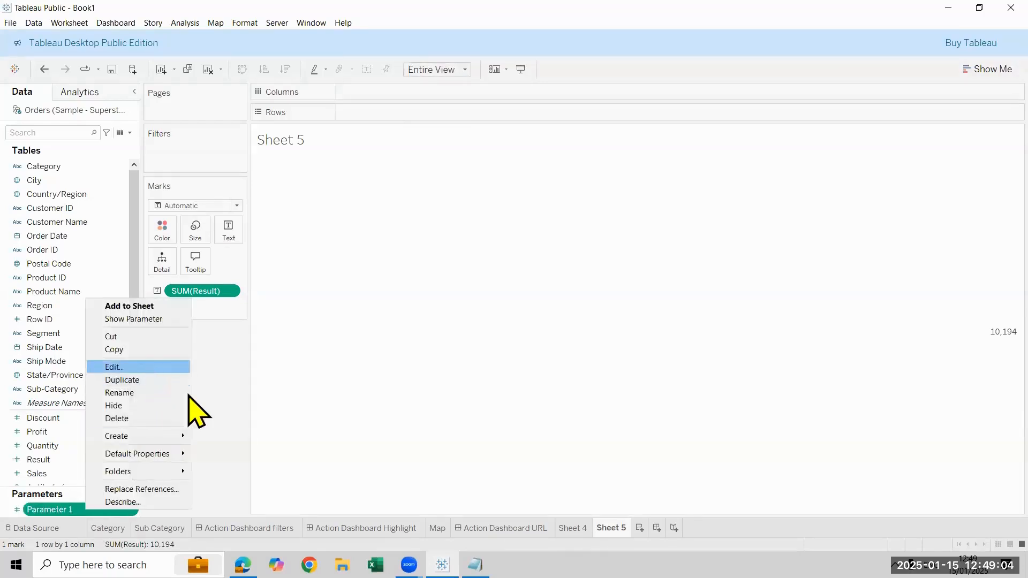
pyautogui.click(216, 392)
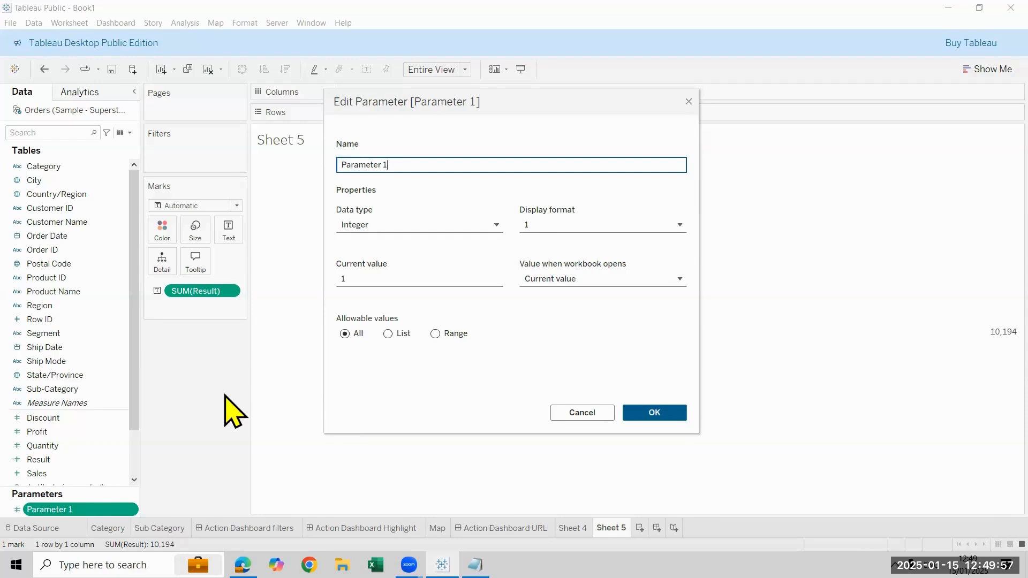
pyautogui.click(634, 413)
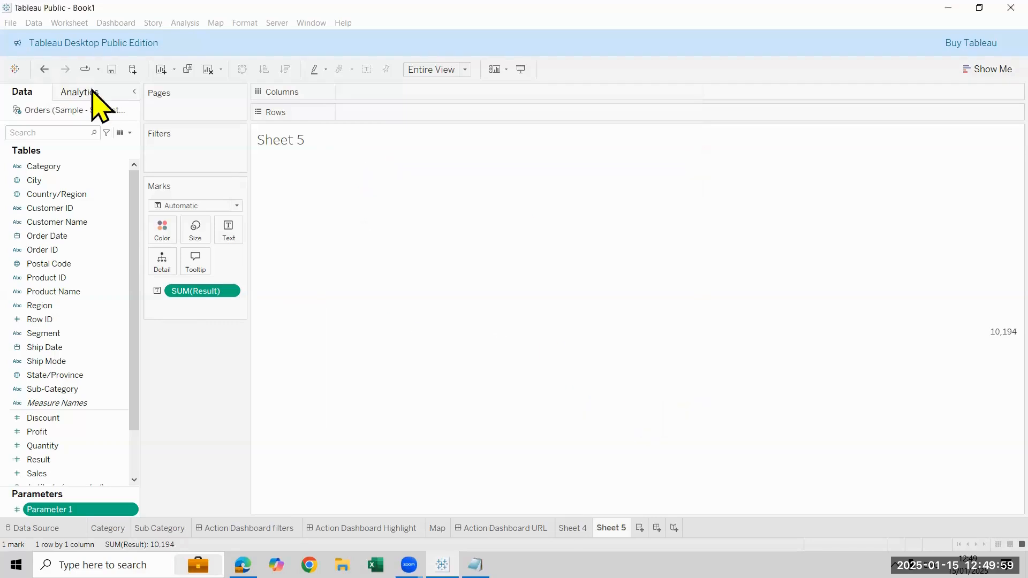
pyautogui.click(129, 133)
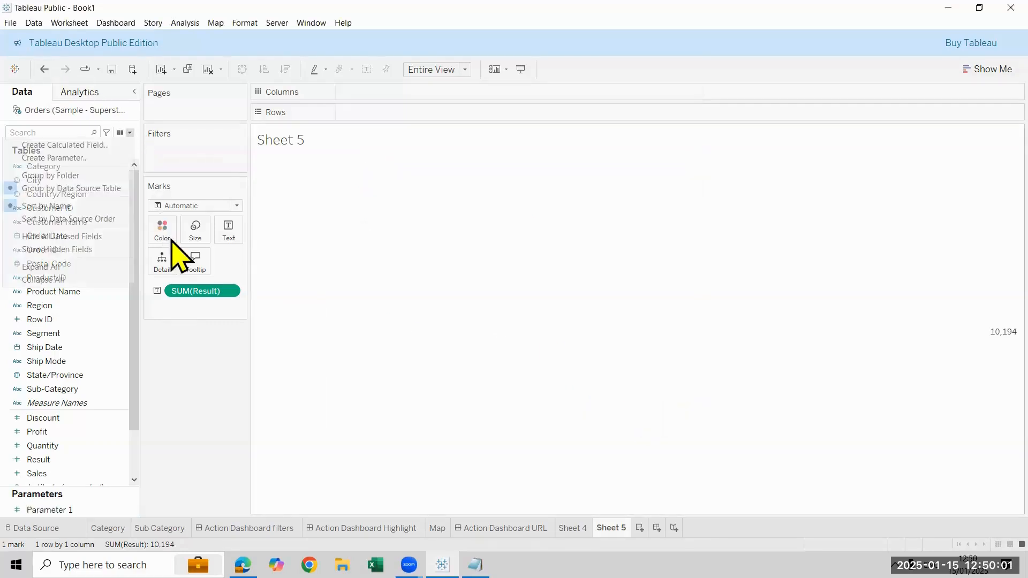
pyautogui.click(55, 460)
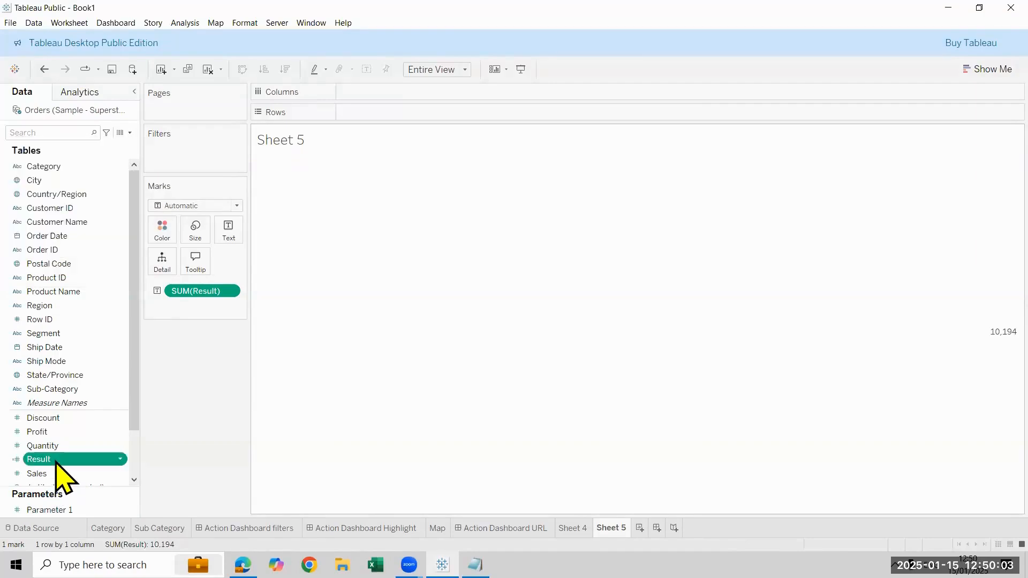
pyautogui.rightClick(56, 459)
pyautogui.click(151, 235)
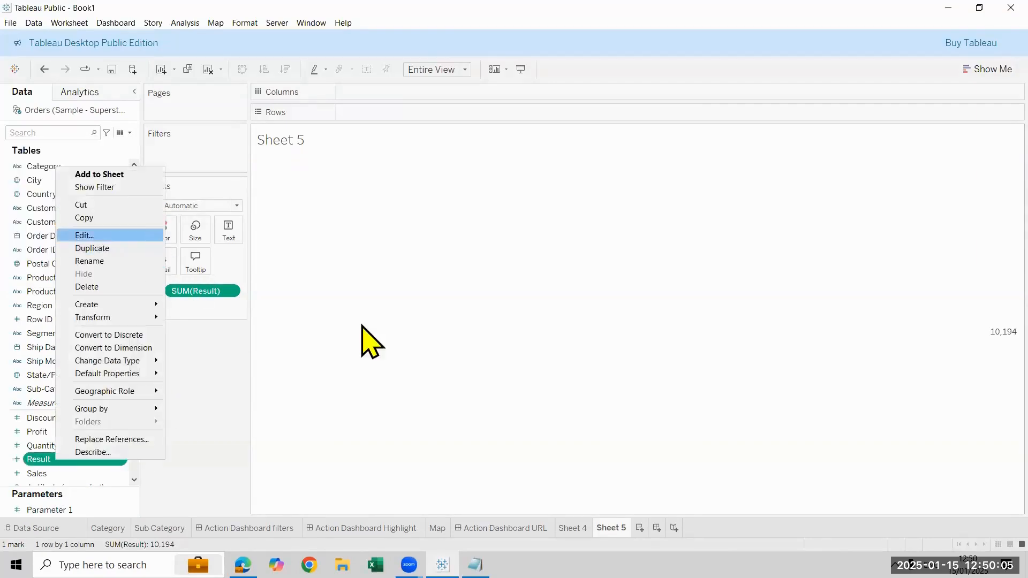
pyautogui.scroll(3, 730, 259)
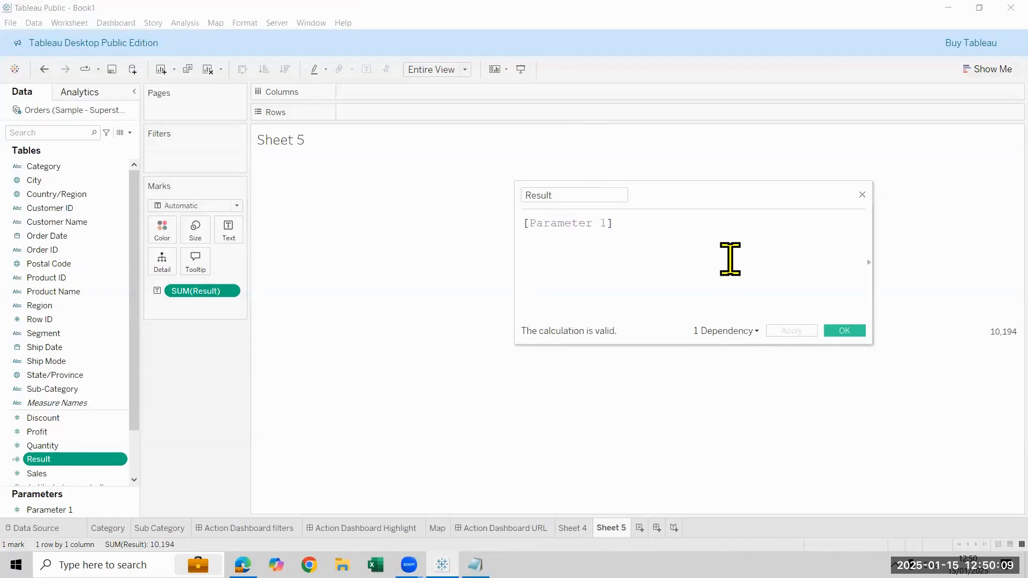
pyautogui.click(859, 331)
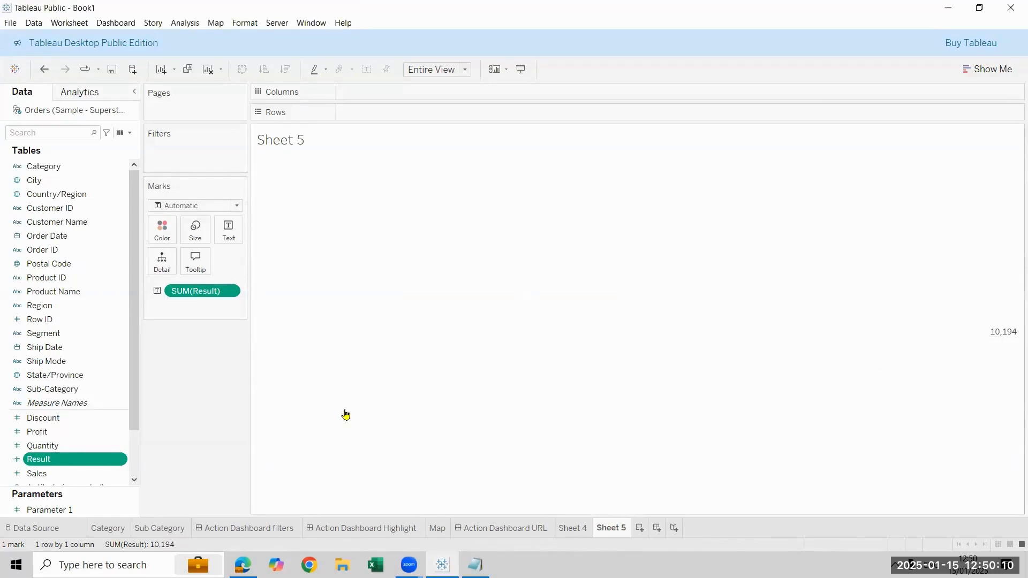
# Display the Parameter 1 control beside the Result text on Sheet 5
pyautogui.rightClick(86, 511)
pyautogui.click(121, 320)
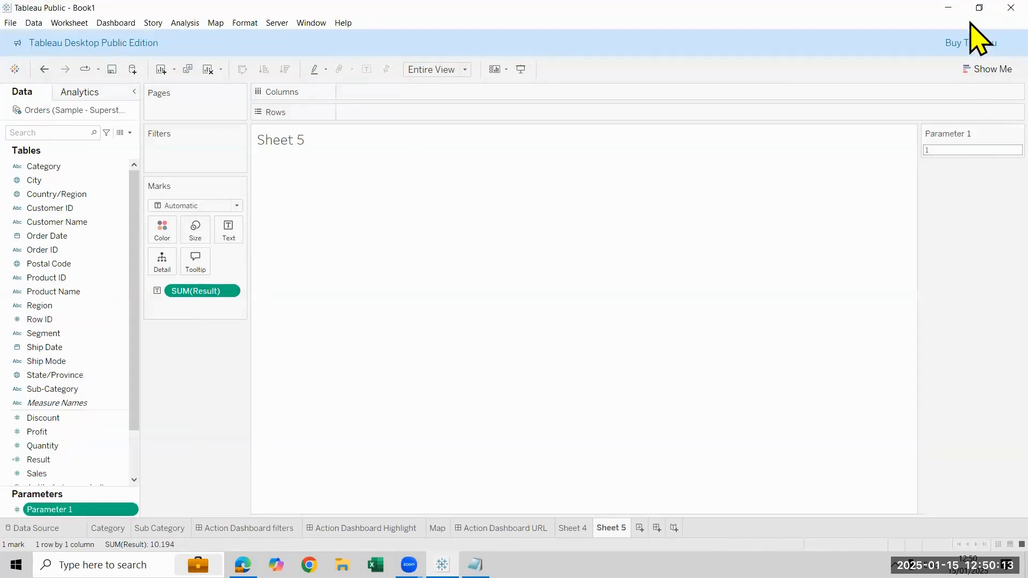
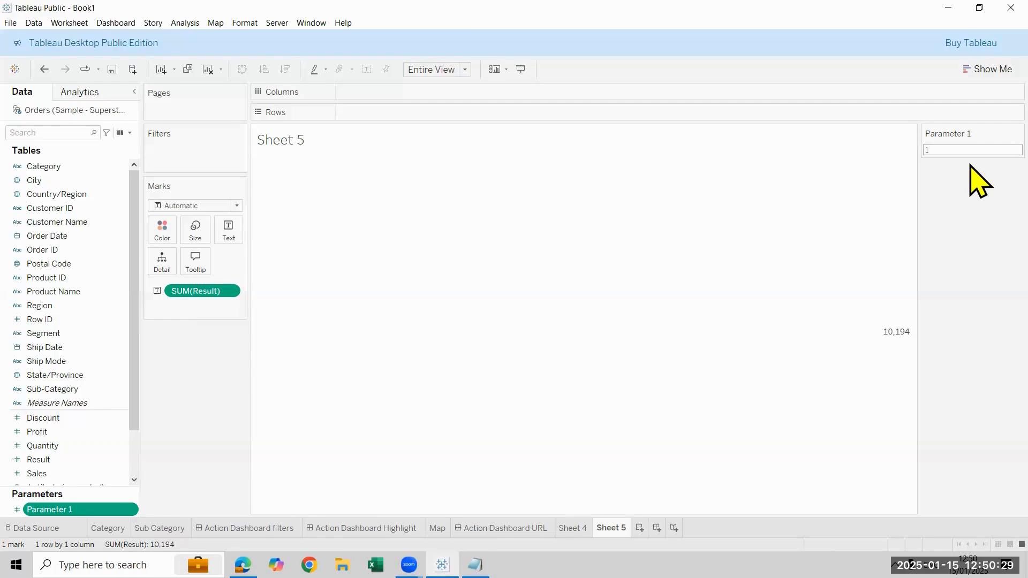
# Format the Result value as a custom number with 2 decimal places, displayed in Millions (M)
pyautogui.moveTo(880, 353)
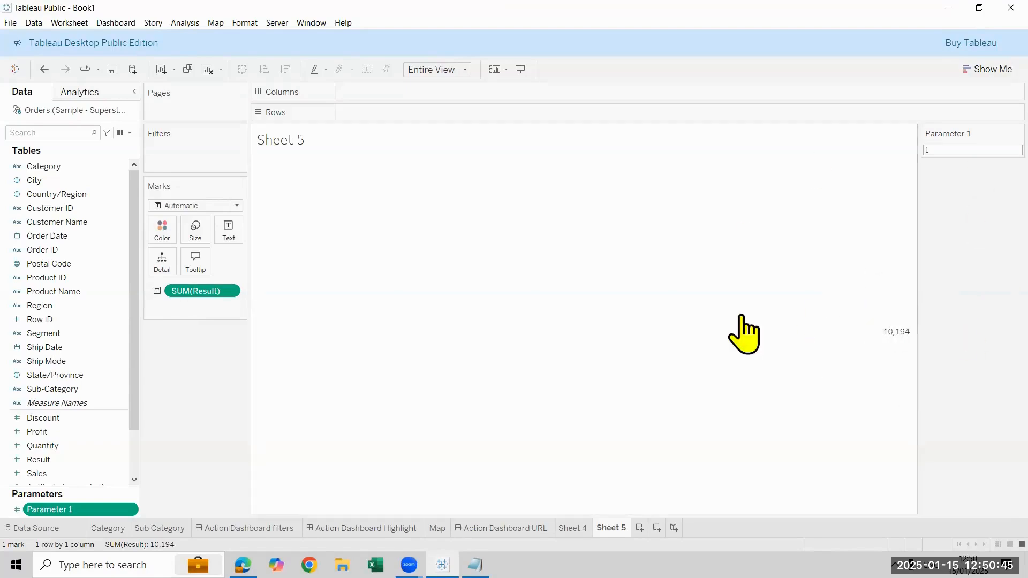
pyautogui.moveTo(851, 340)
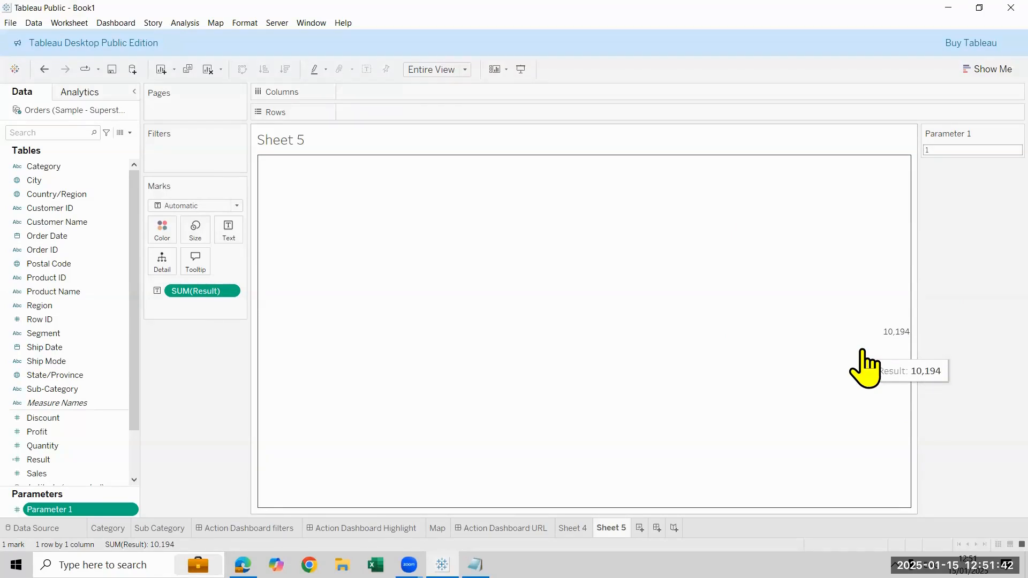
pyautogui.rightClick(217, 290)
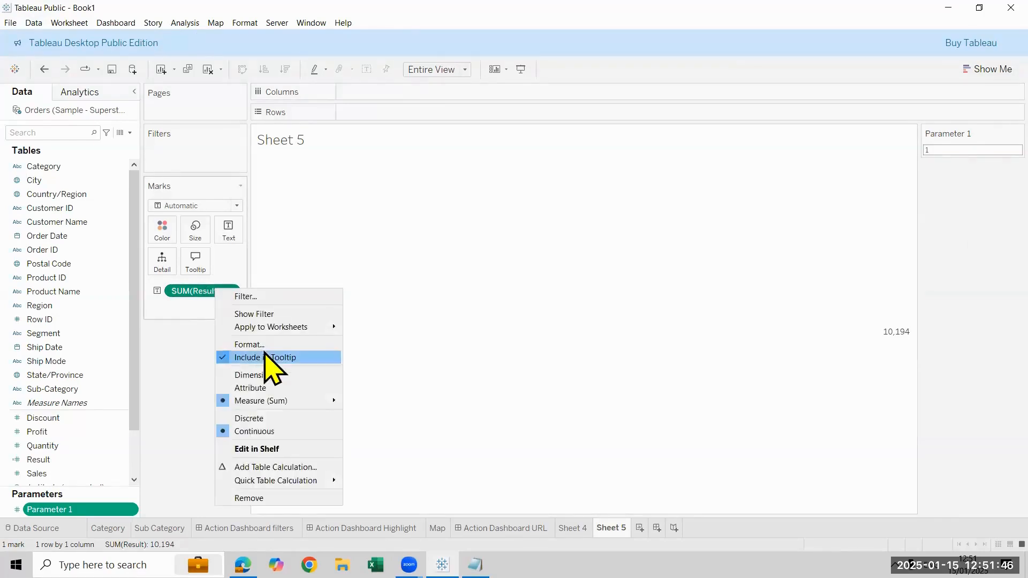
pyautogui.click(259, 344)
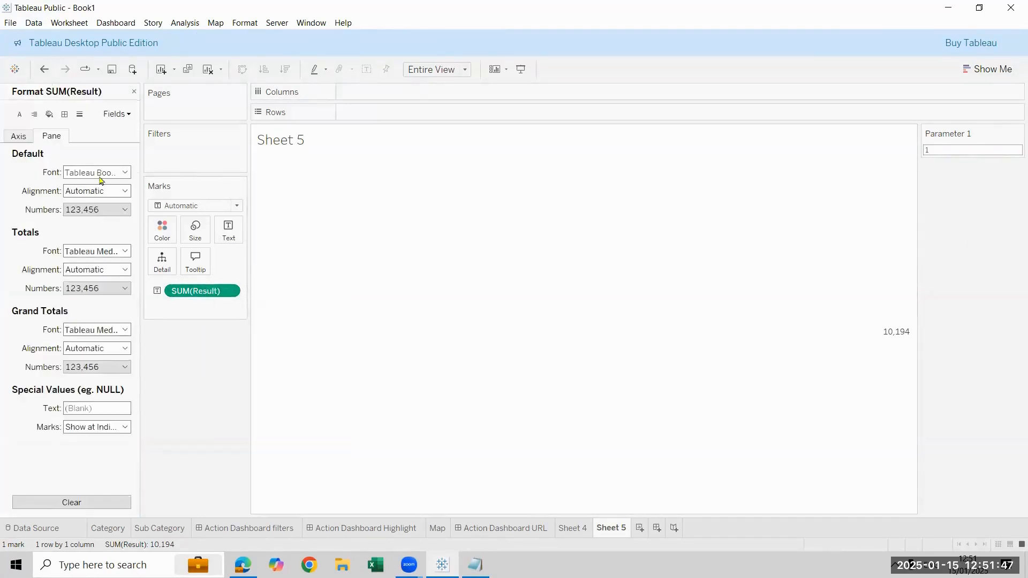
pyautogui.click(119, 210)
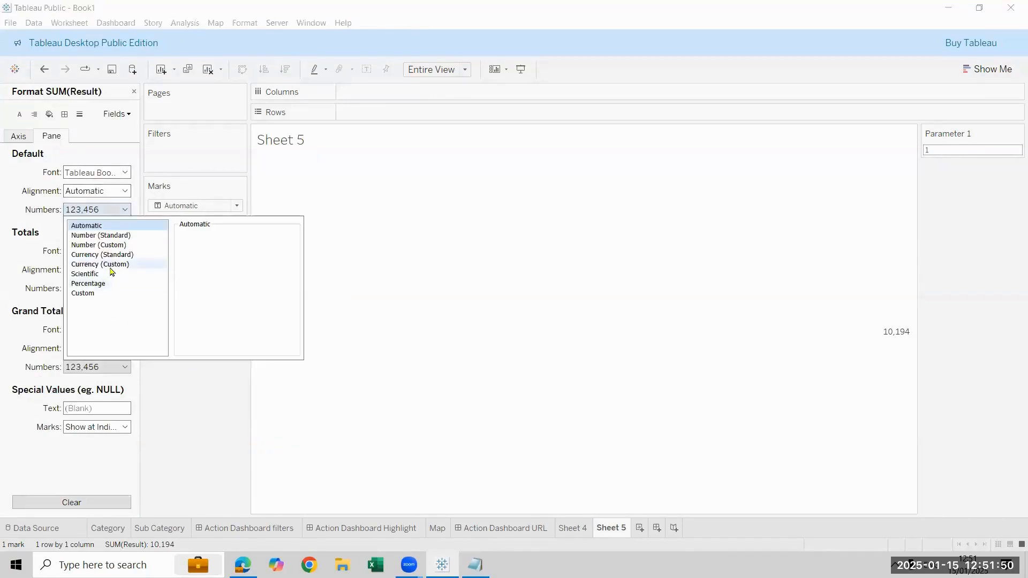
pyautogui.click(112, 246)
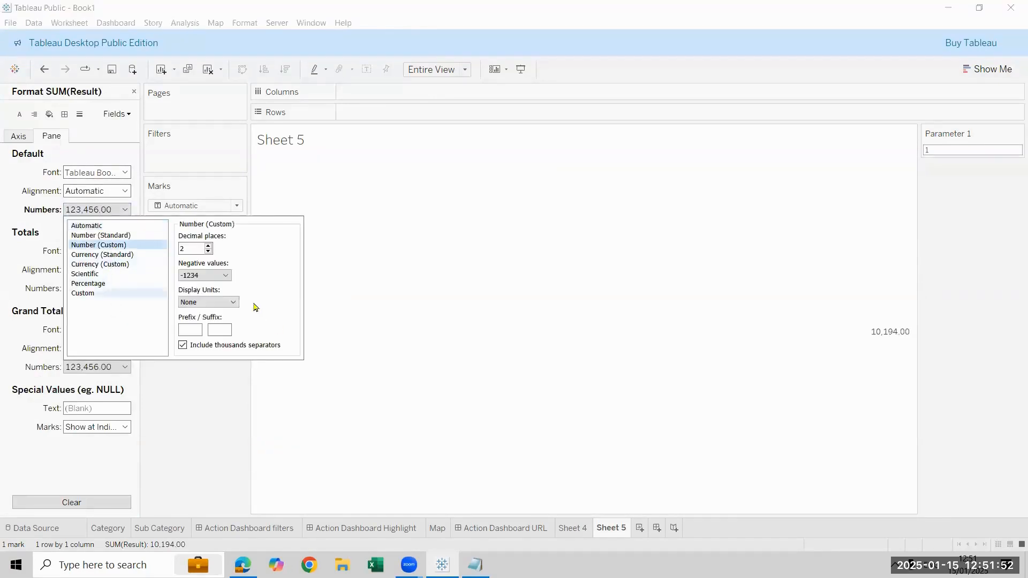
pyautogui.click(235, 303)
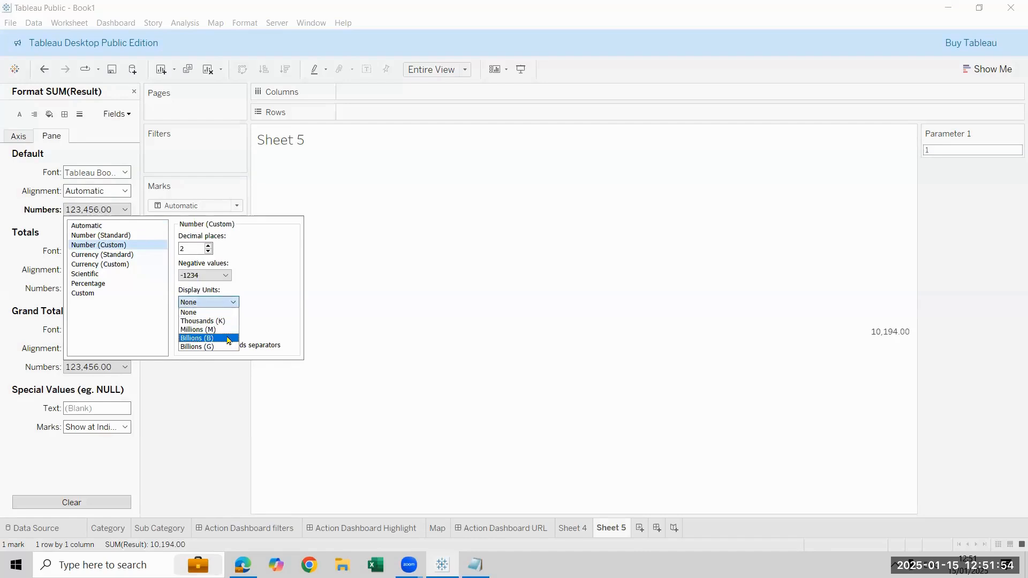
pyautogui.click(225, 330)
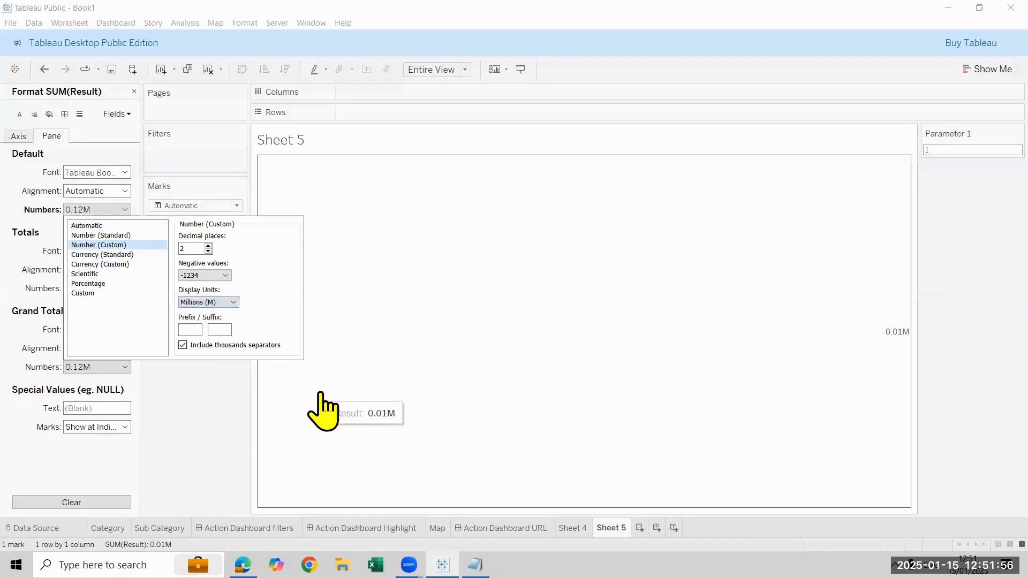
pyautogui.click(679, 401)
pyautogui.click(214, 322)
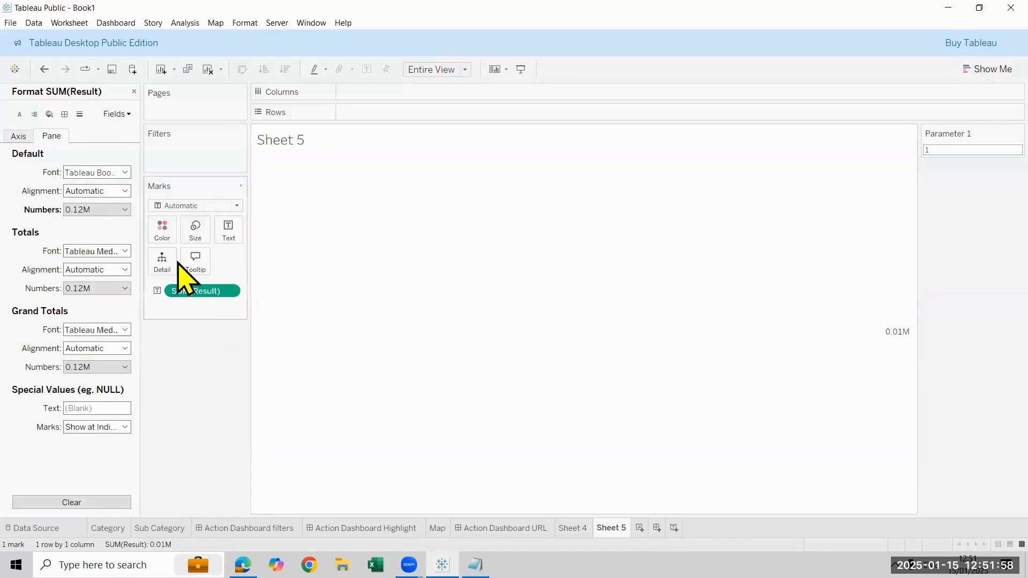
# Set the alignment of the Result text mark to Center
pyautogui.click(229, 238)
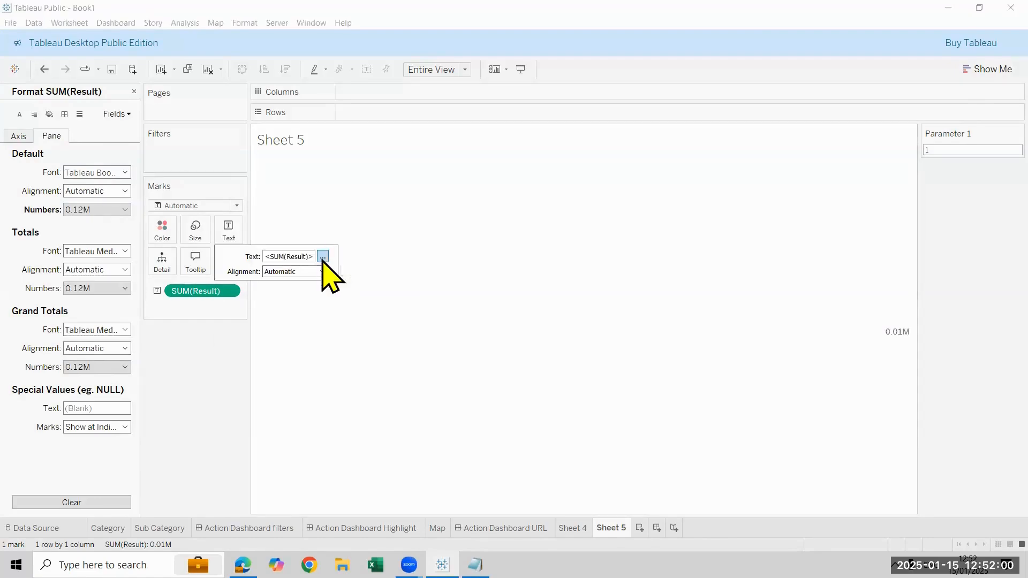
pyautogui.click(323, 272)
pyautogui.click(294, 319)
# Add a "Total Sales" line directly above the Result value in the text label
pyautogui.click(227, 239)
pyautogui.click(238, 238)
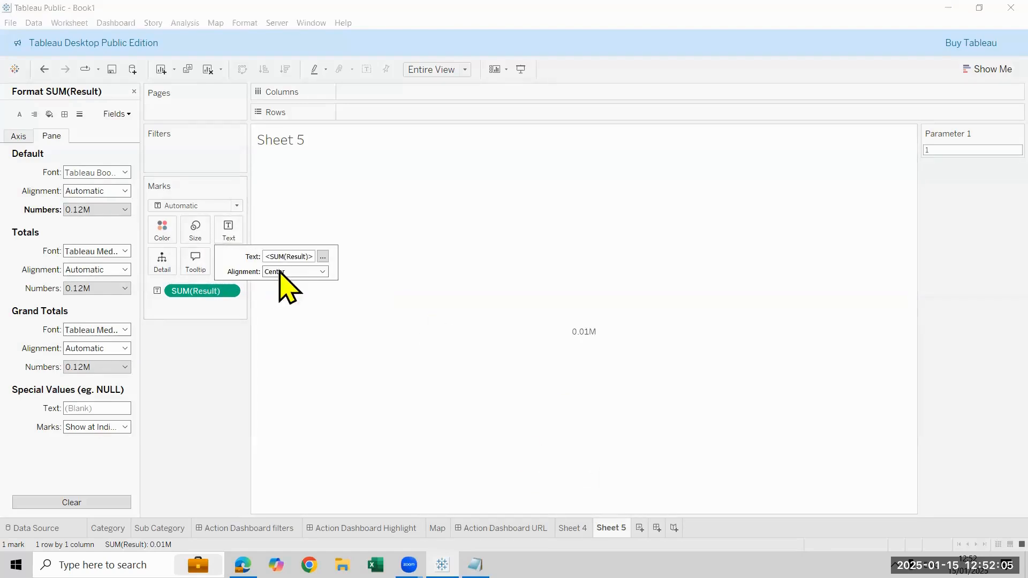
pyautogui.click(323, 257)
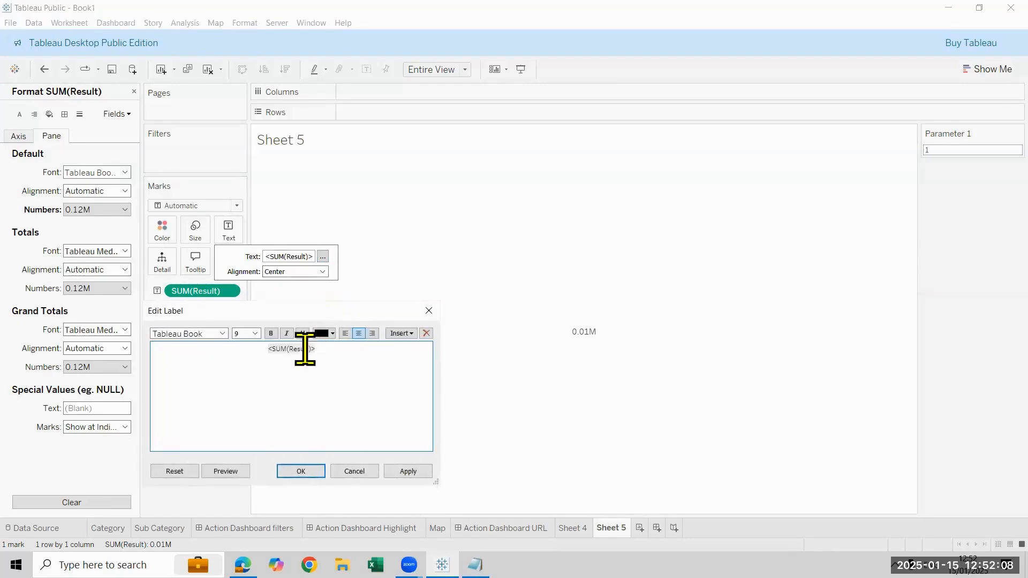
pyautogui.press('Return')
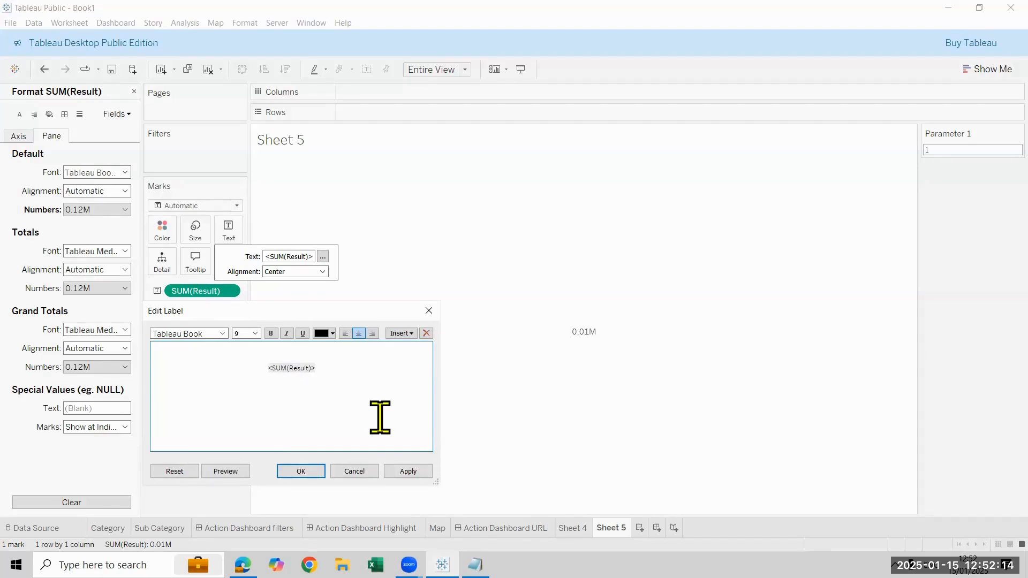
pyautogui.write('Total Sales')
pyautogui.press('Return')
pyautogui.press('BackSpace')
pyautogui.press('BackSpace')
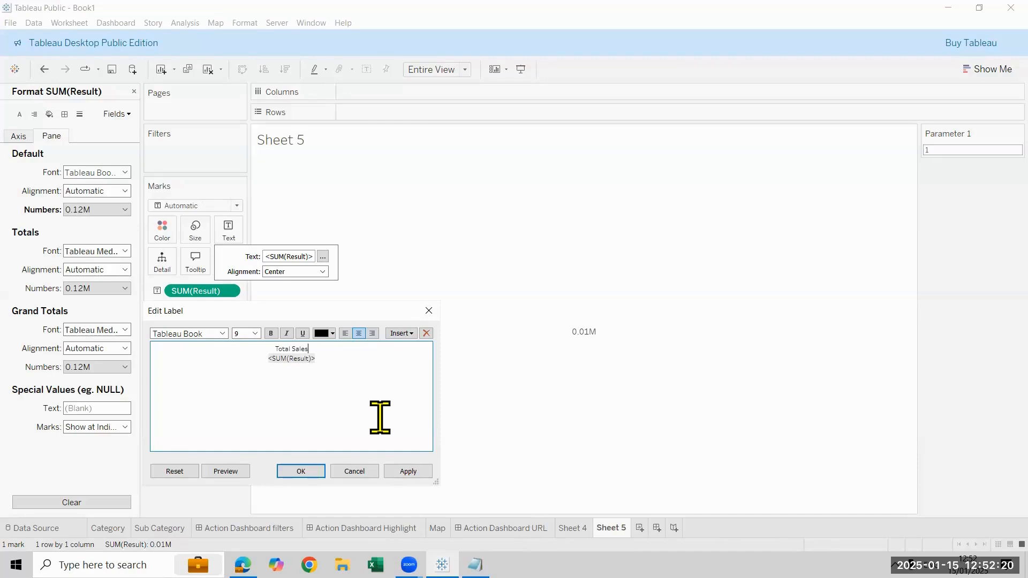
# Format the entire label text at size 20 in bold
pyautogui.hotkey('ctrl', 'a')
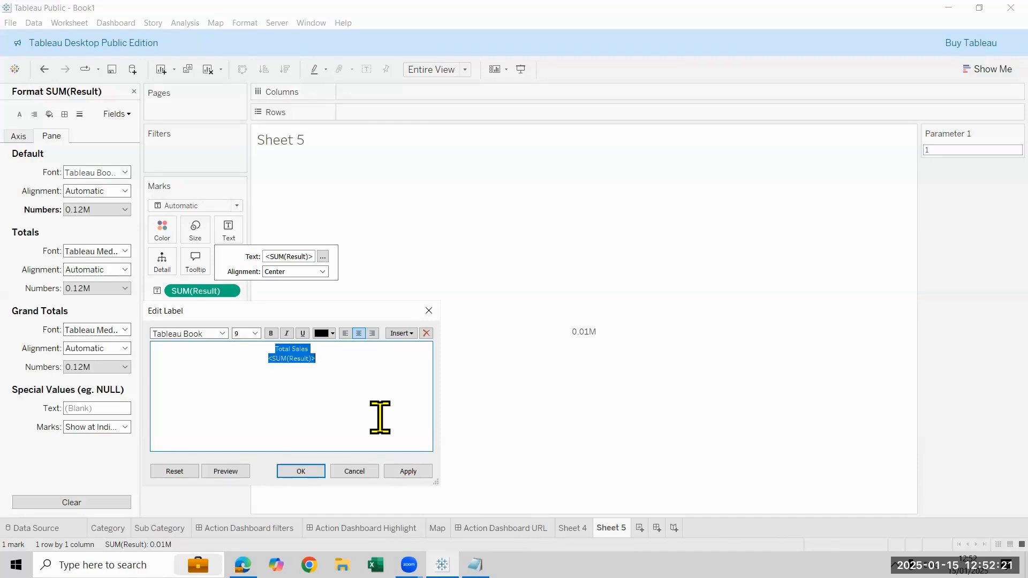
pyautogui.click(255, 333)
pyautogui.click(243, 420)
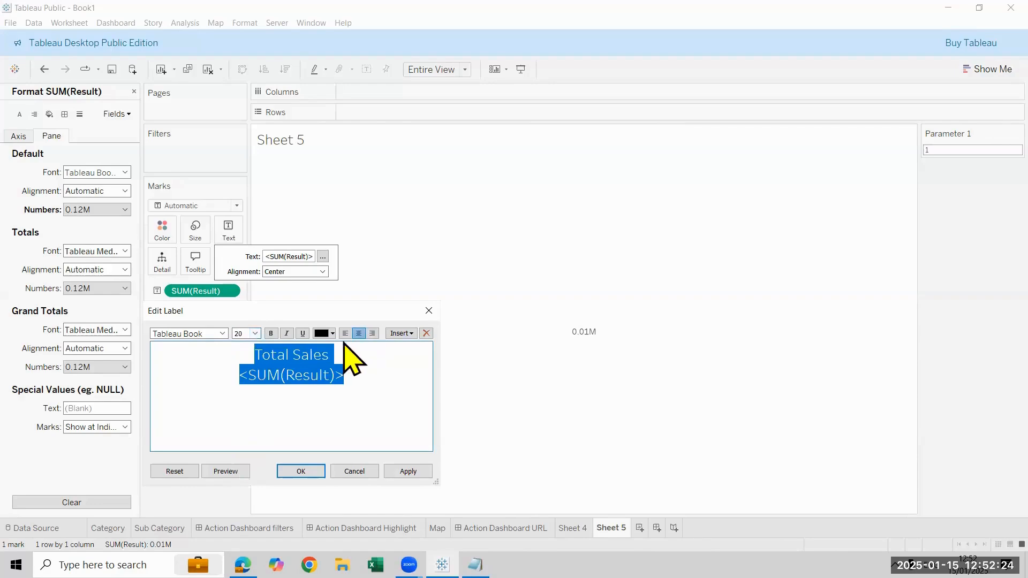
pyautogui.click(270, 332)
# Color the Result value red in the label, apply the label changes and close the formatting settings
pyautogui.click(359, 379)
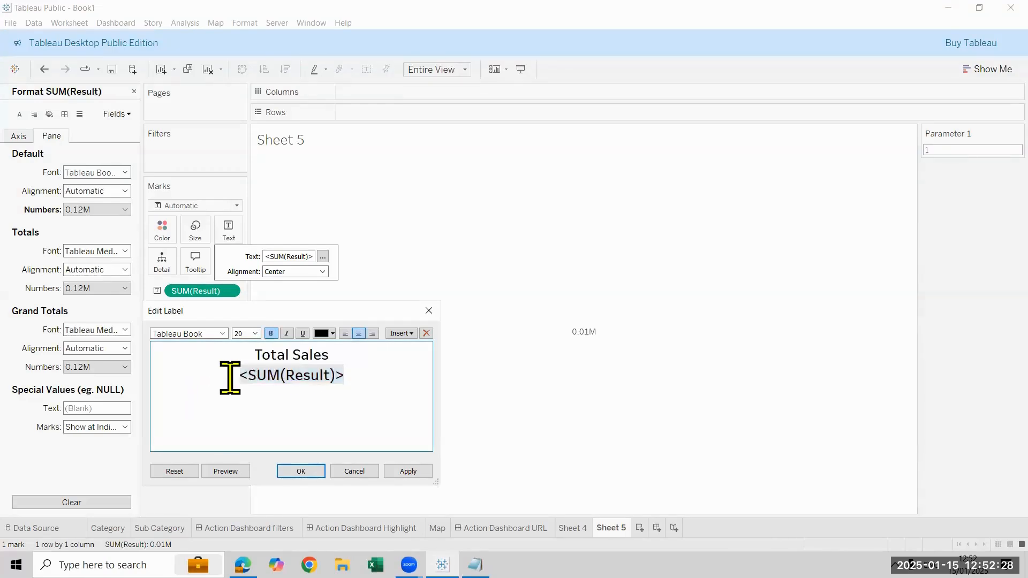
pyautogui.doubleClick(329, 379)
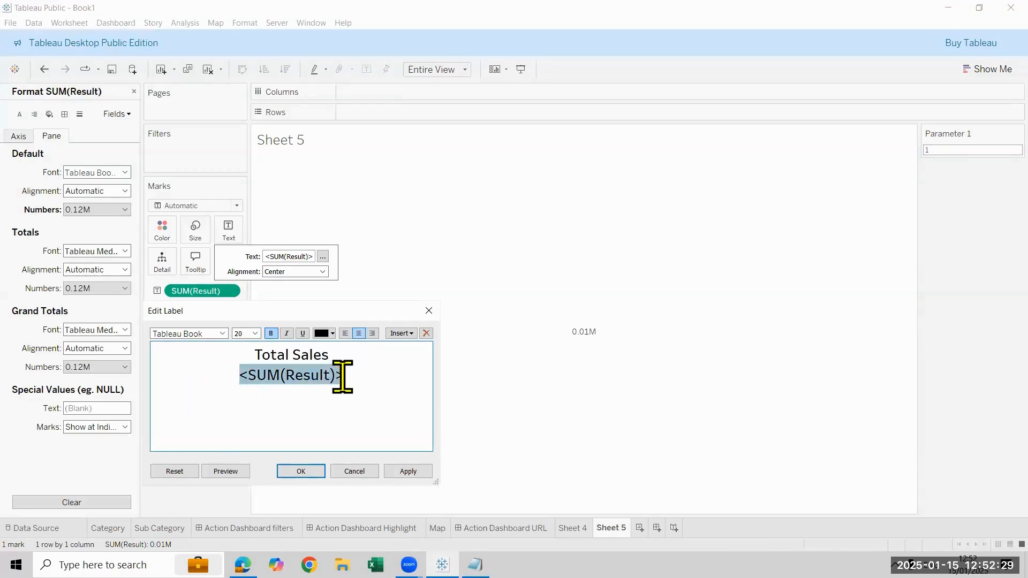
pyautogui.click(331, 334)
pyautogui.click(322, 409)
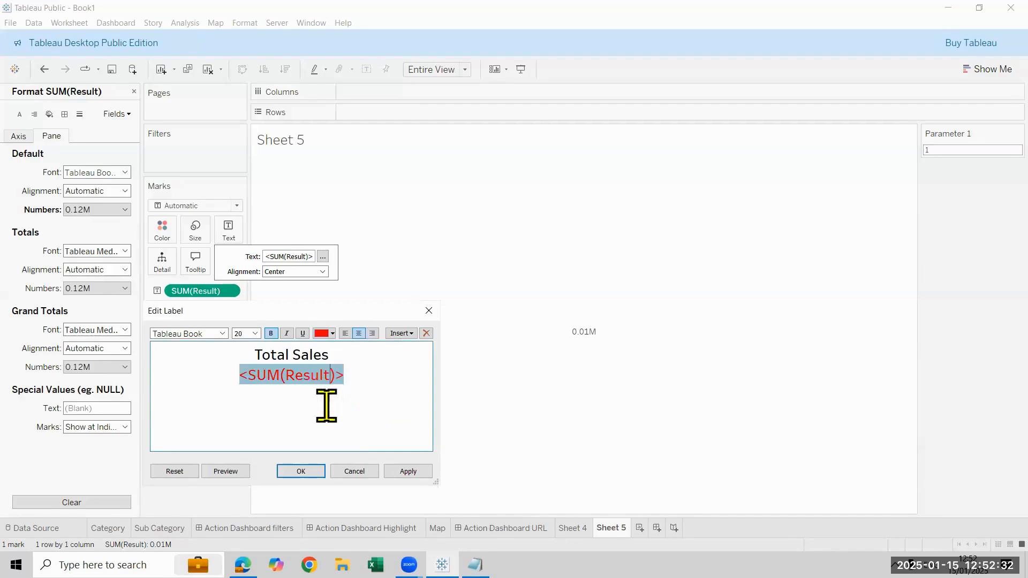
pyautogui.click(404, 472)
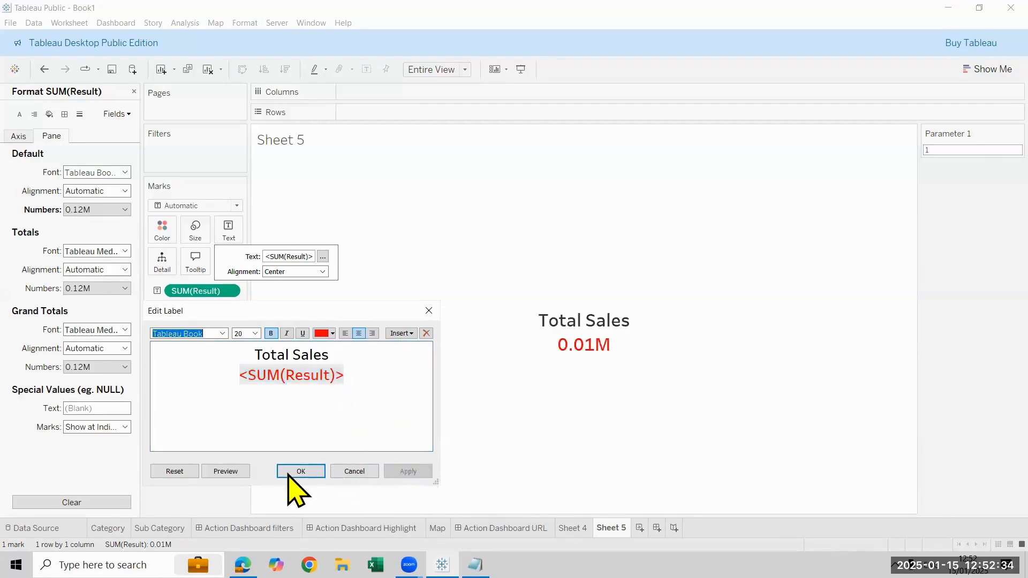
pyautogui.click(299, 471)
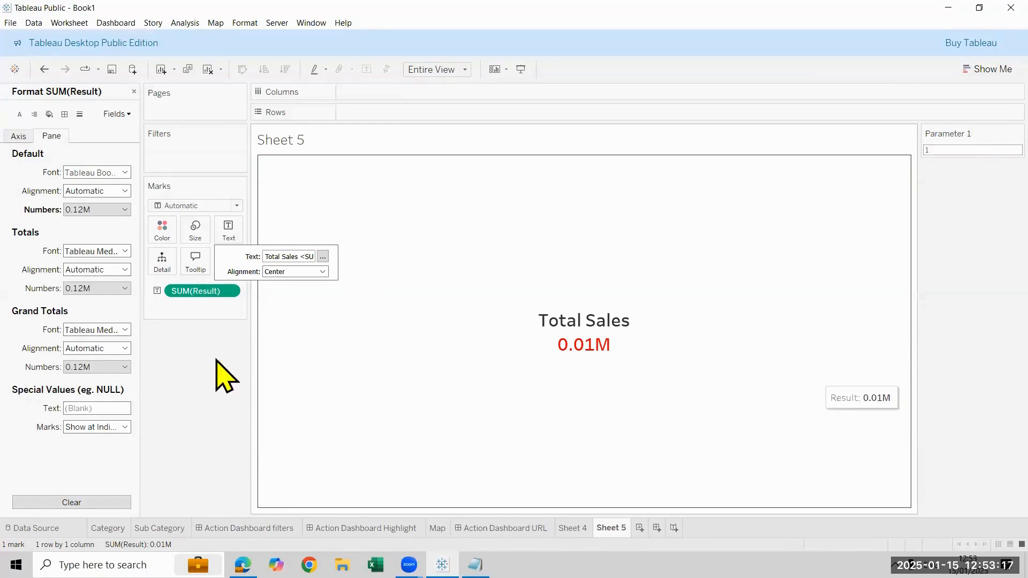
pyautogui.click(489, 358)
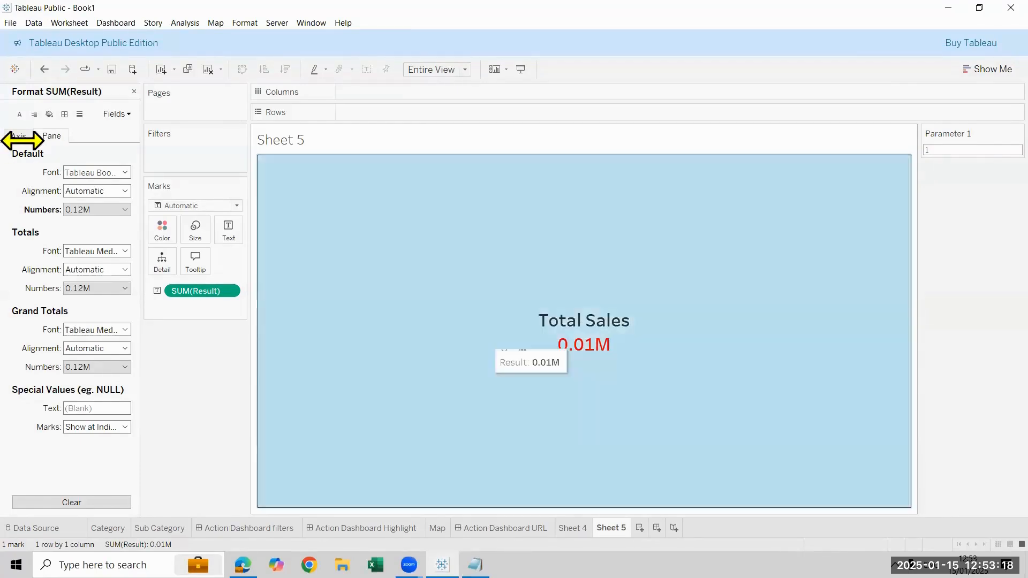
pyautogui.click(134, 91)
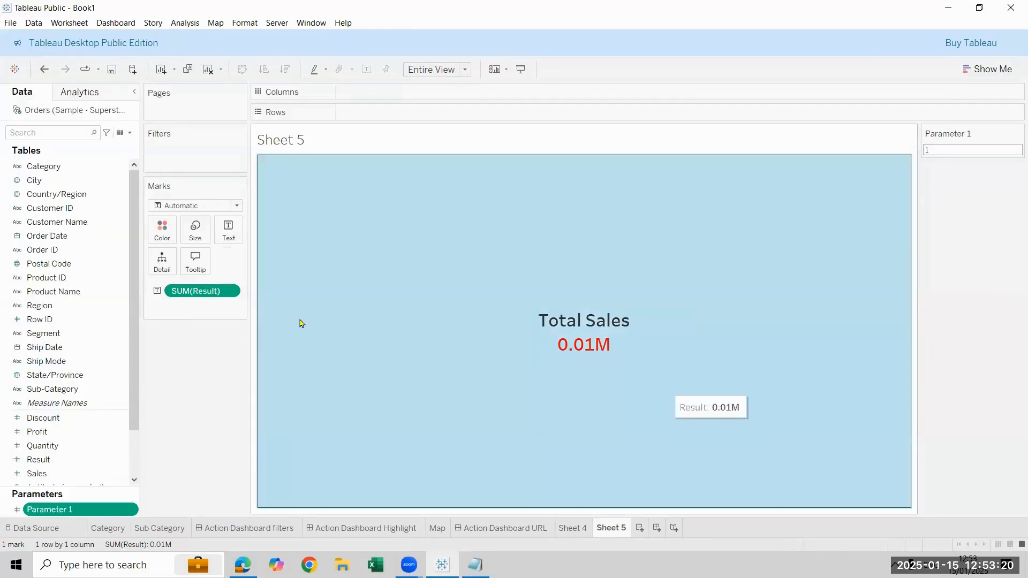
# Test the summed Result by setting Parameter 1 to 2 and then to 200,000
pyautogui.click(234, 292)
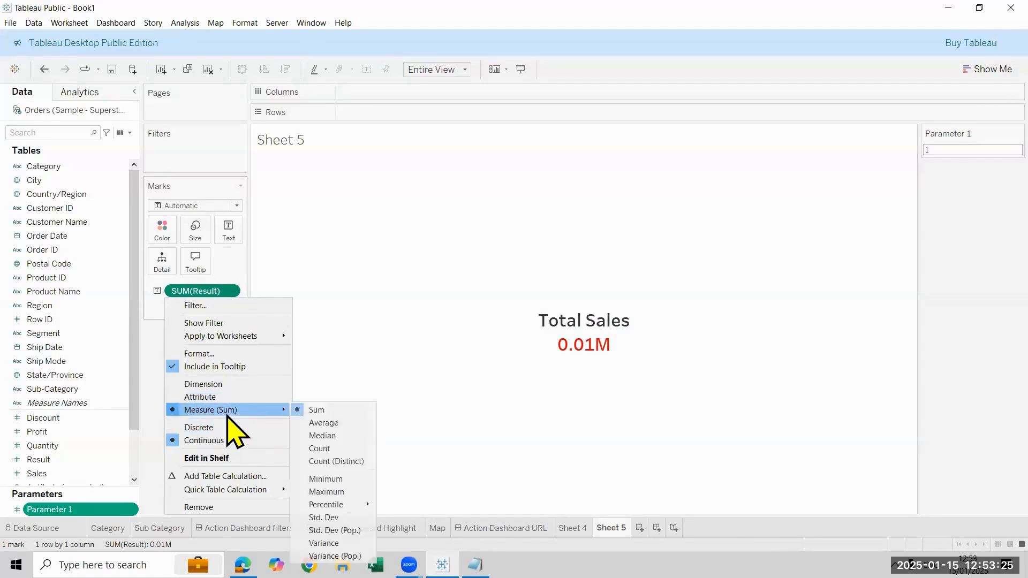
pyautogui.click(972, 150)
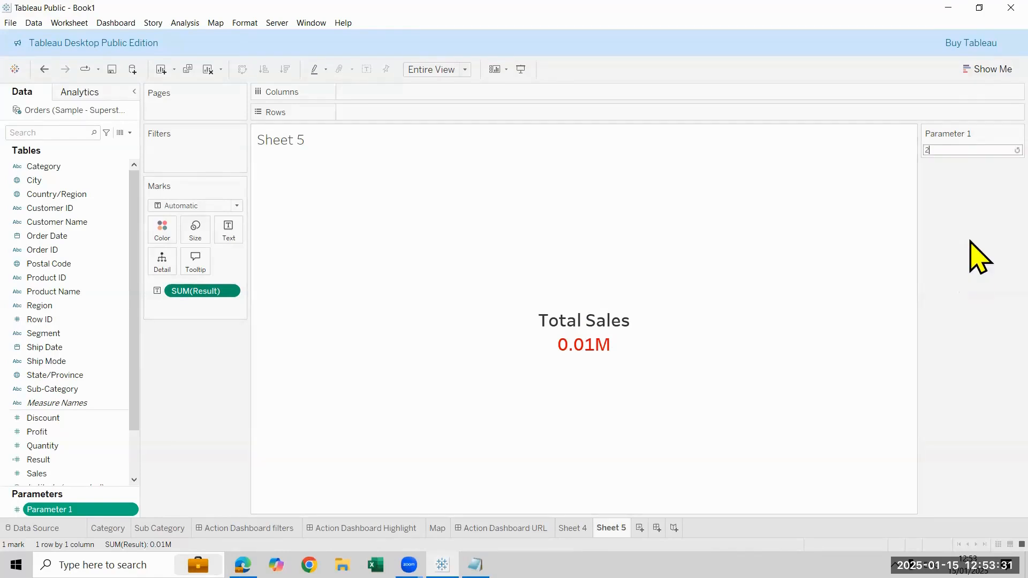
pyautogui.press('Return')
pyautogui.click(986, 150)
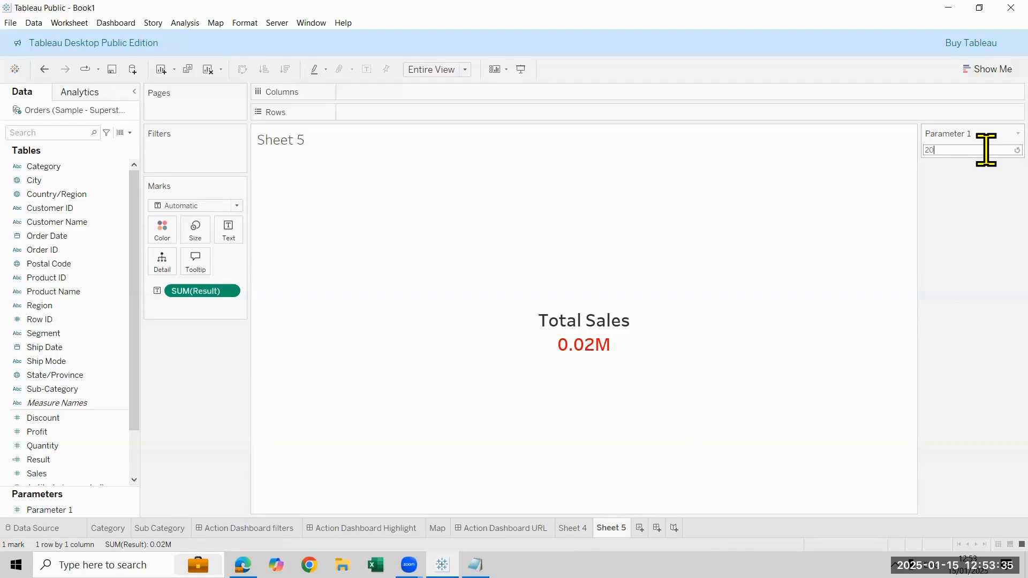
pyautogui.press('Return')
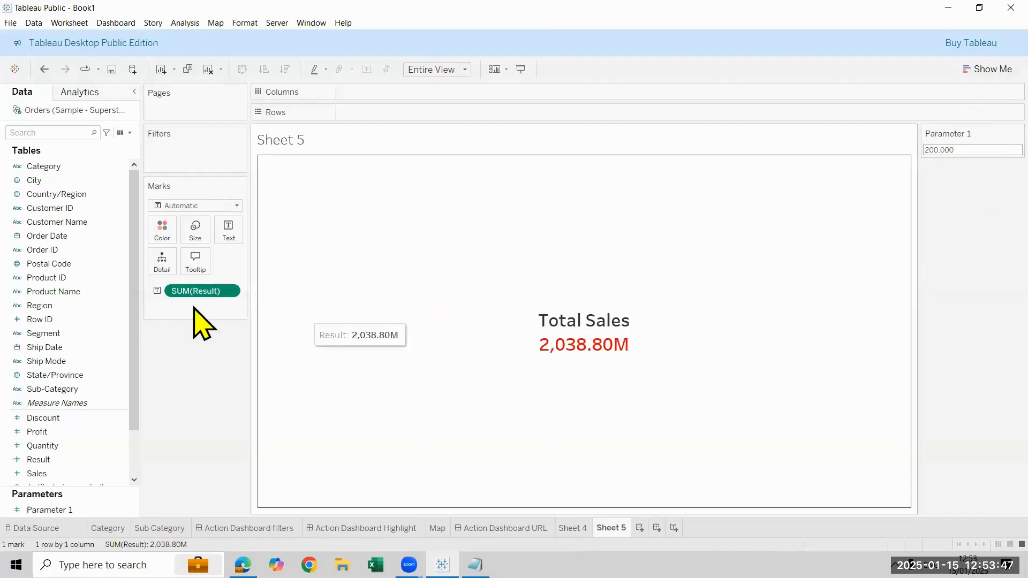
# Change the aggregation of the Result text field to Average
pyautogui.click(233, 291)
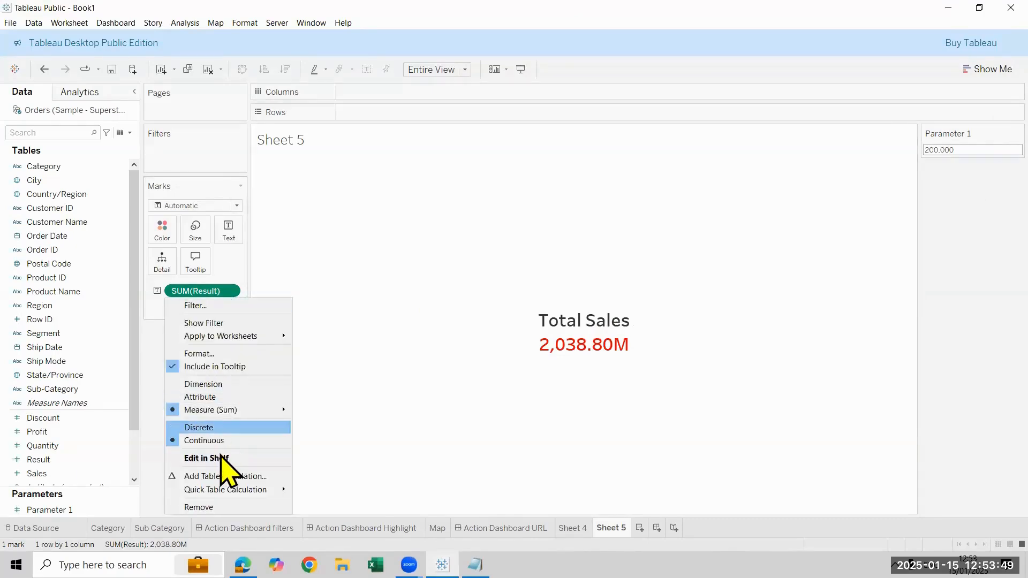
pyautogui.moveTo(214, 411)
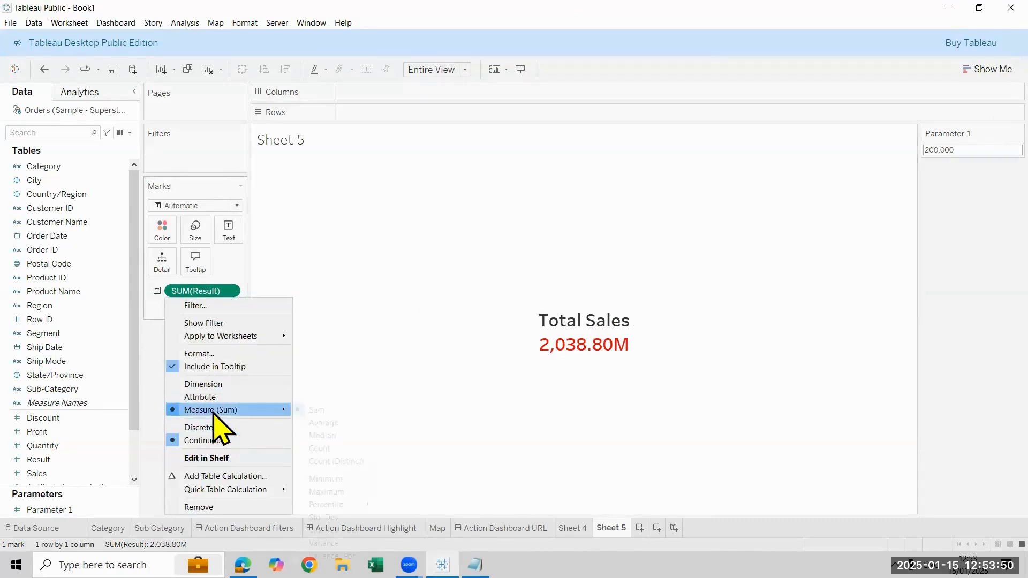
pyautogui.click(321, 423)
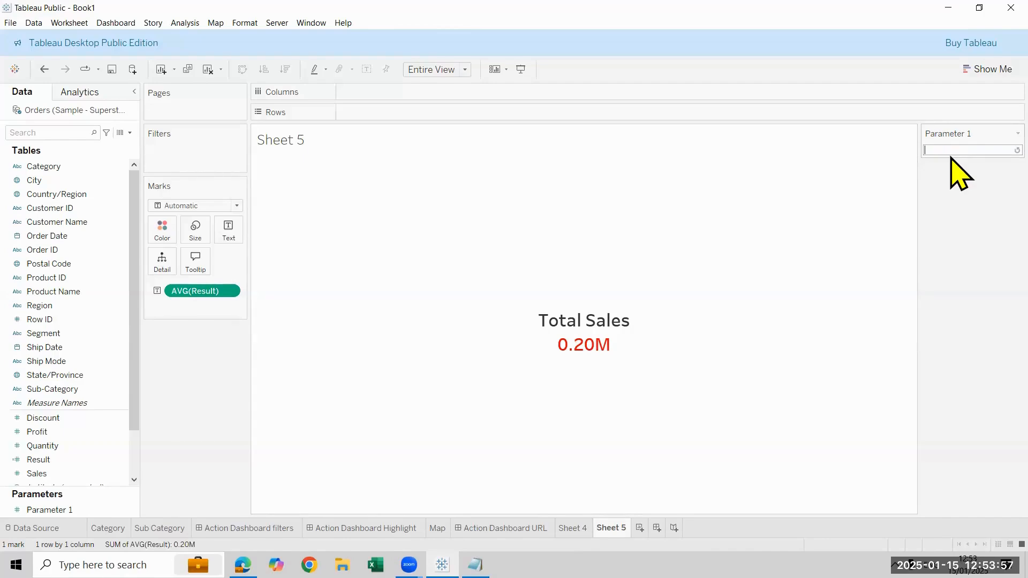
# Test the averaged Result with Parameter 1 at 1 and 10,000, and leave it set to 100,000
pyautogui.press('Return')
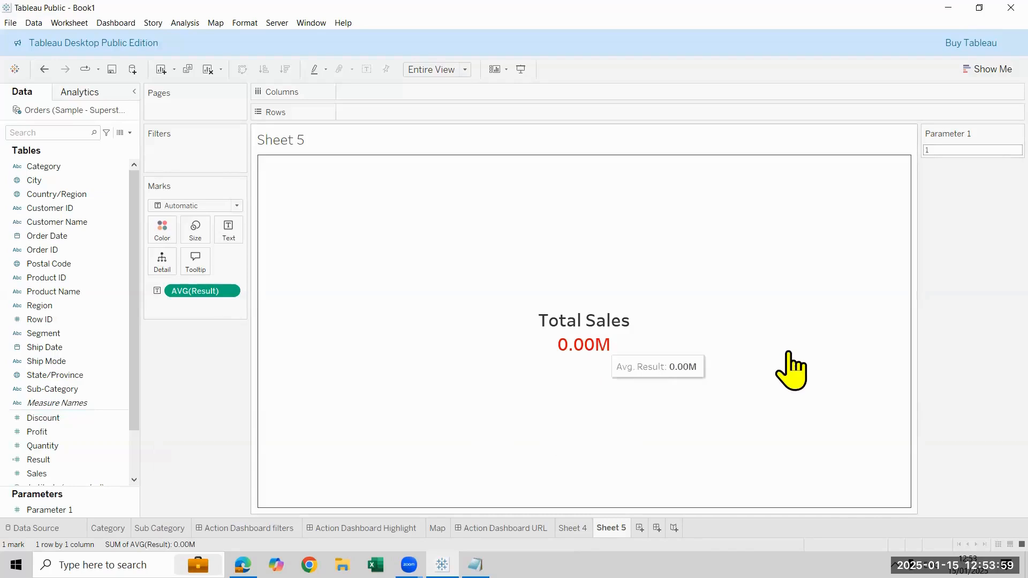
pyautogui.click(938, 151)
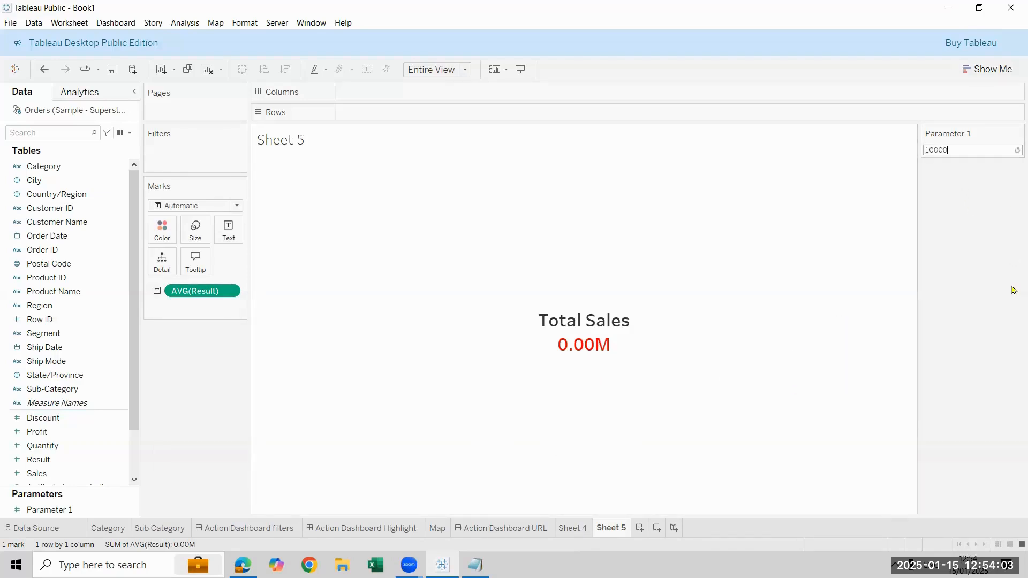
pyautogui.press('Return')
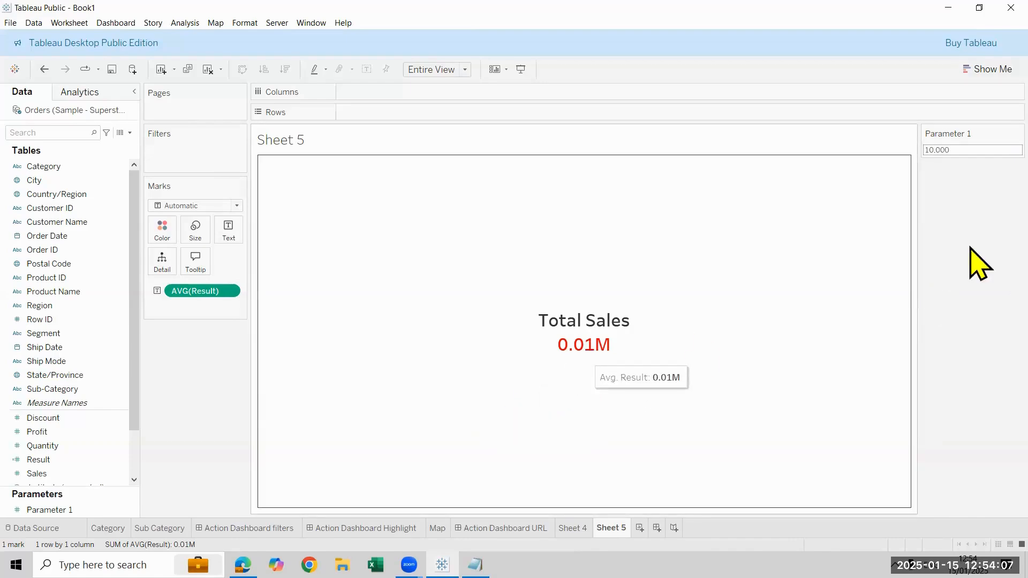
pyautogui.click(998, 151)
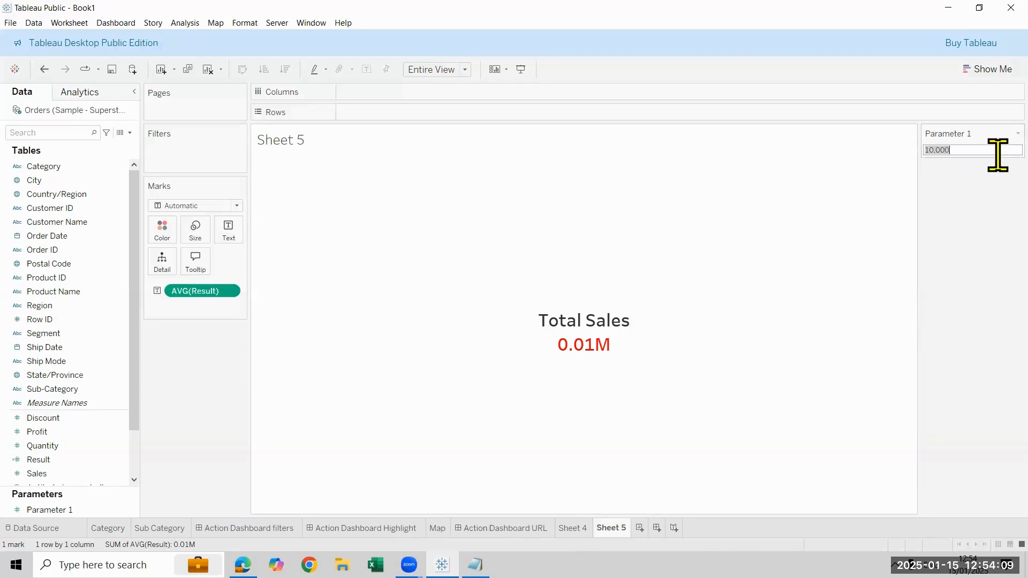
pyautogui.write('1')
pyautogui.press('Return')
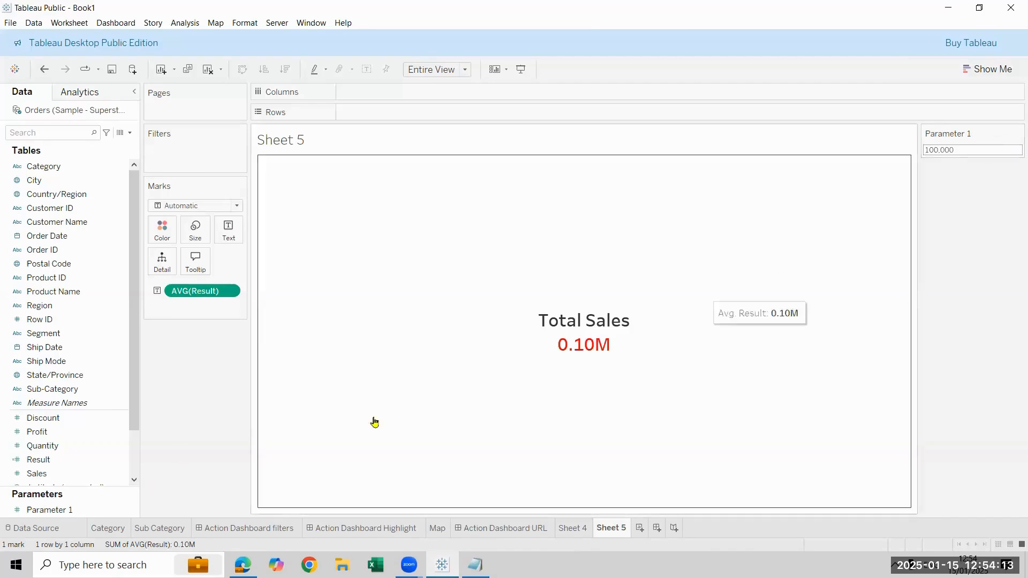
# Test the averaged Result by setting Parameter 1 to 1,000,000
pyautogui.click(954, 150)
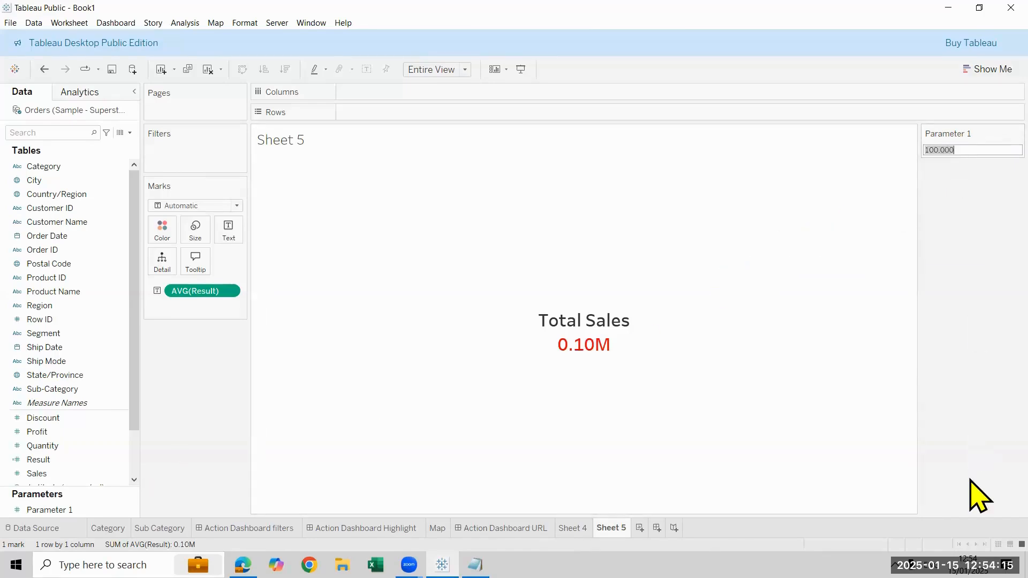
pyautogui.press('Right')
pyautogui.press('Return')
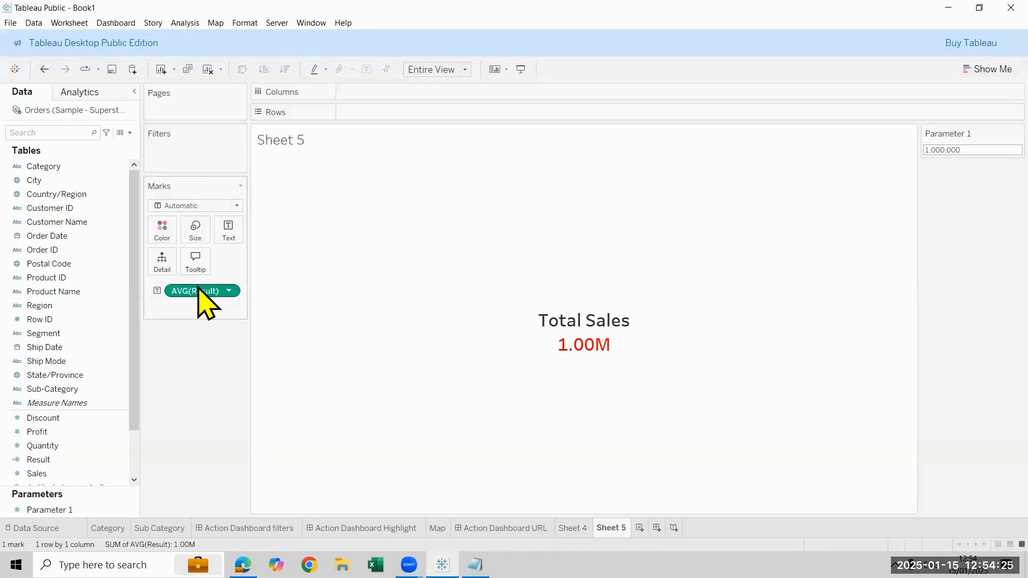
pyautogui.click(971, 150)
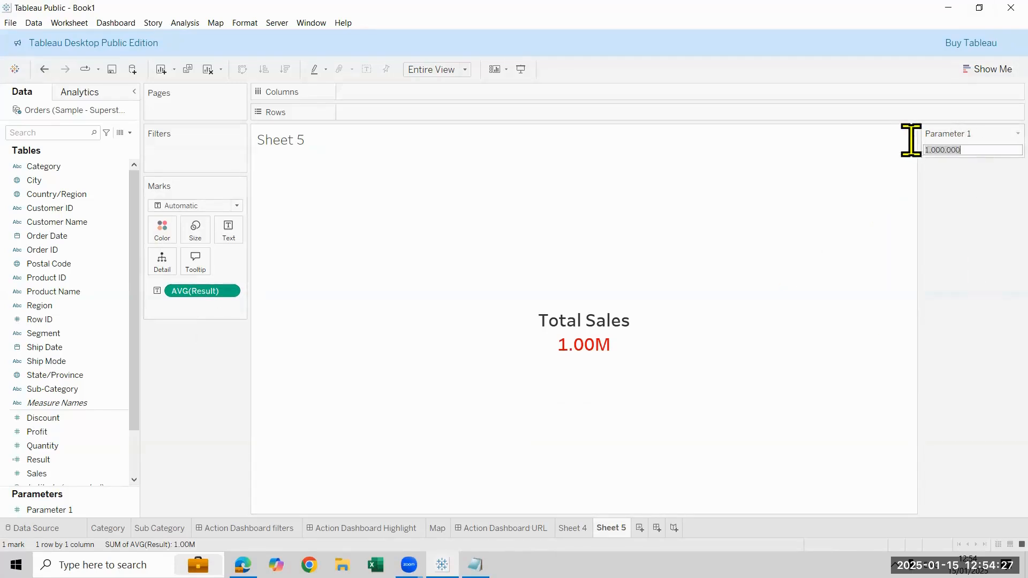
pyautogui.hotkey('ctrl', 'a')
pyautogui.press('BackSpace')
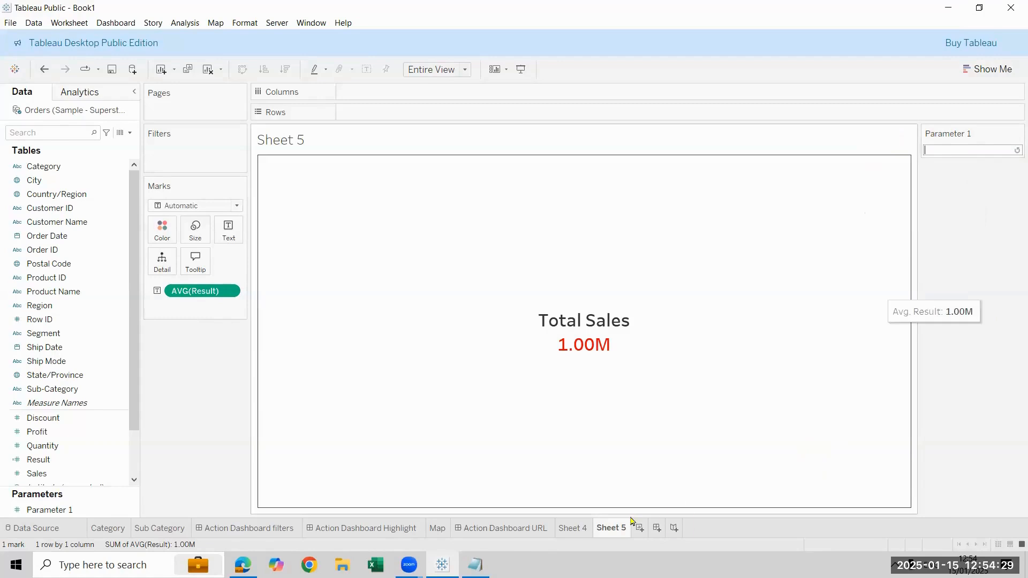
# Rename Sheet 4, the sub-category bar chart, as "Sales by Sub-category"
pyautogui.click(572, 527)
pyautogui.doubleClick(572, 528)
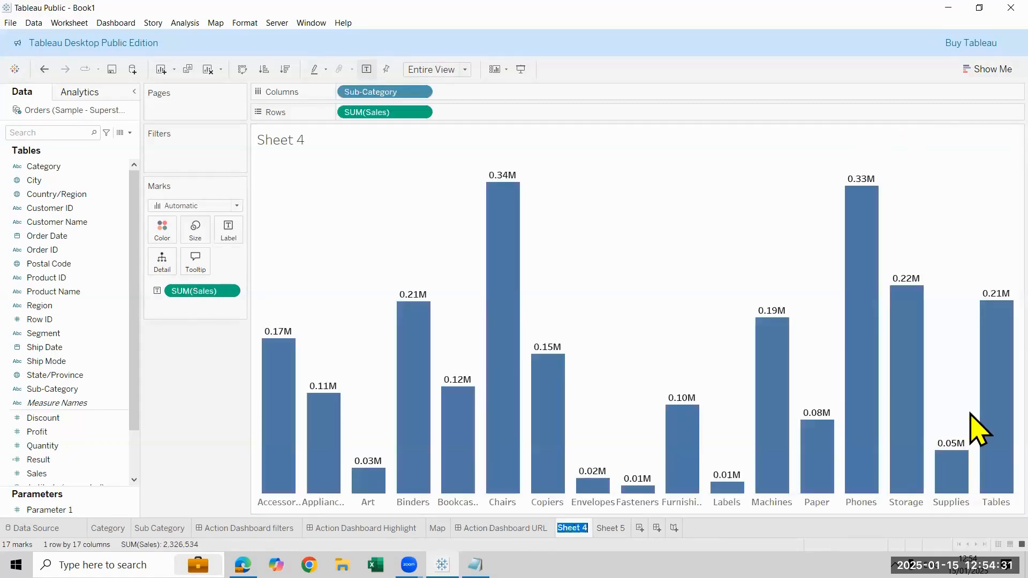
pyautogui.write('Sub')
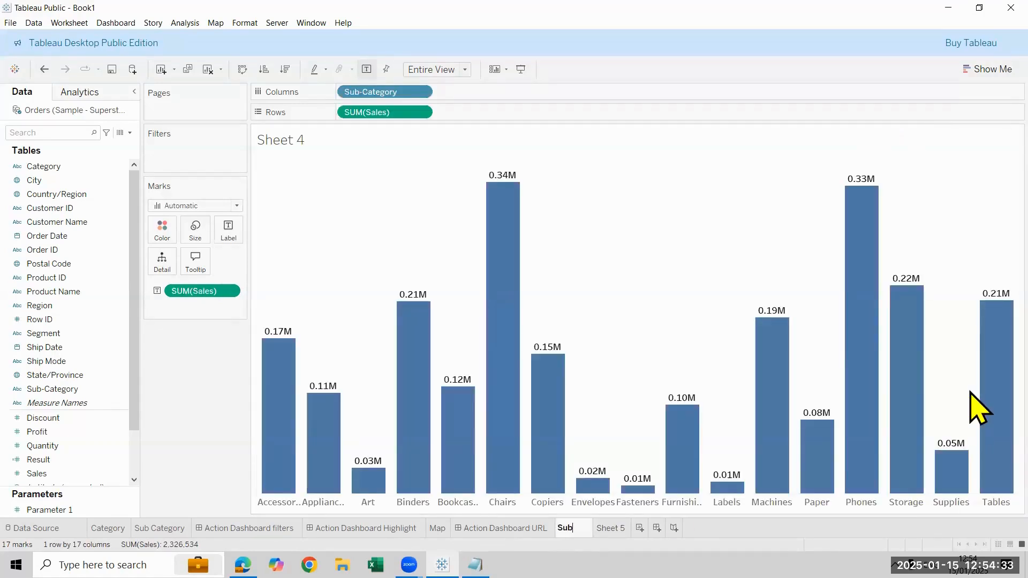
pyautogui.write('Sales by Subg')
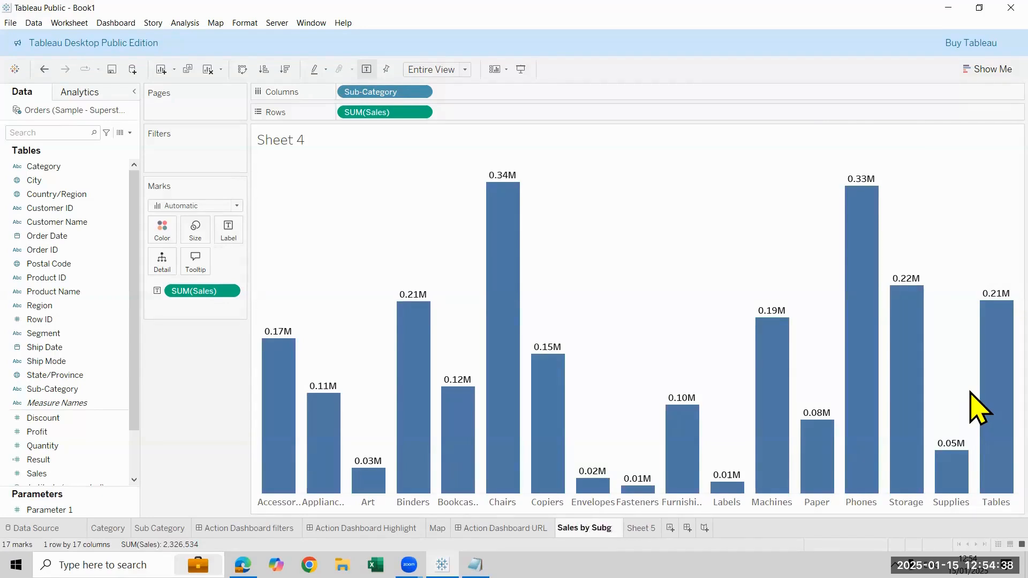
pyautogui.press('BackSpace')
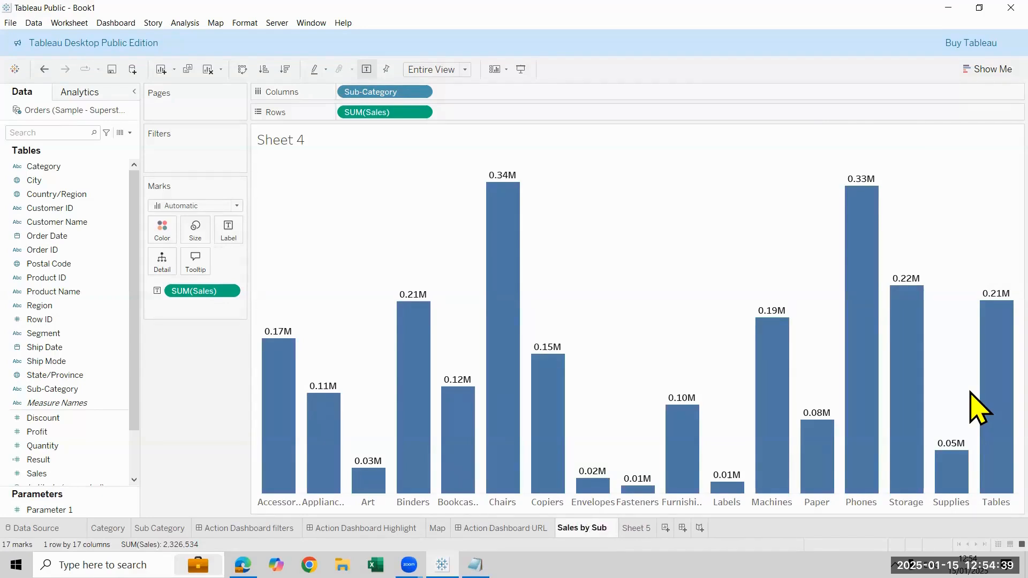
pyautogui.write('-cate')
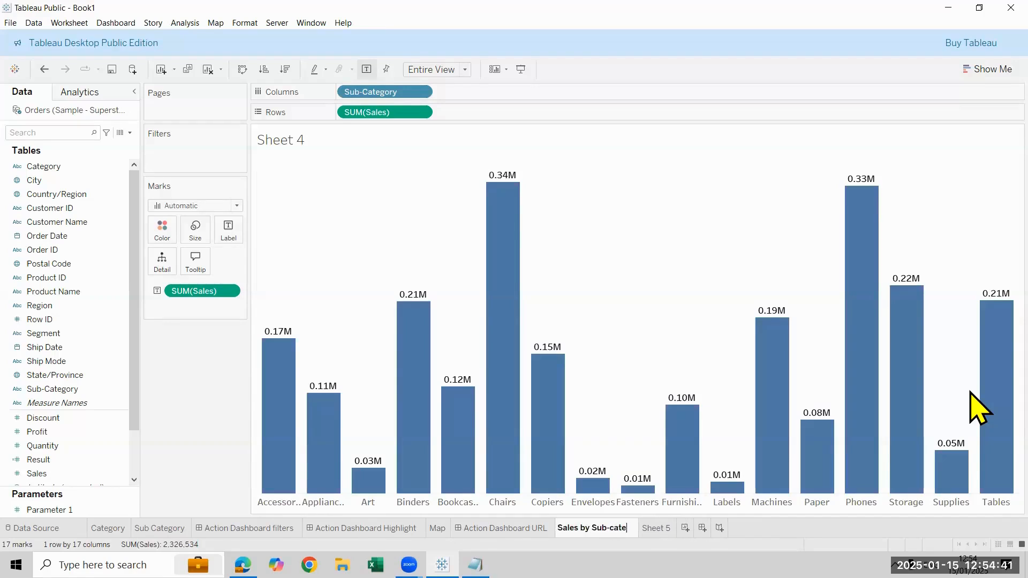
pyautogui.write('gory')
pyautogui.press('Return')
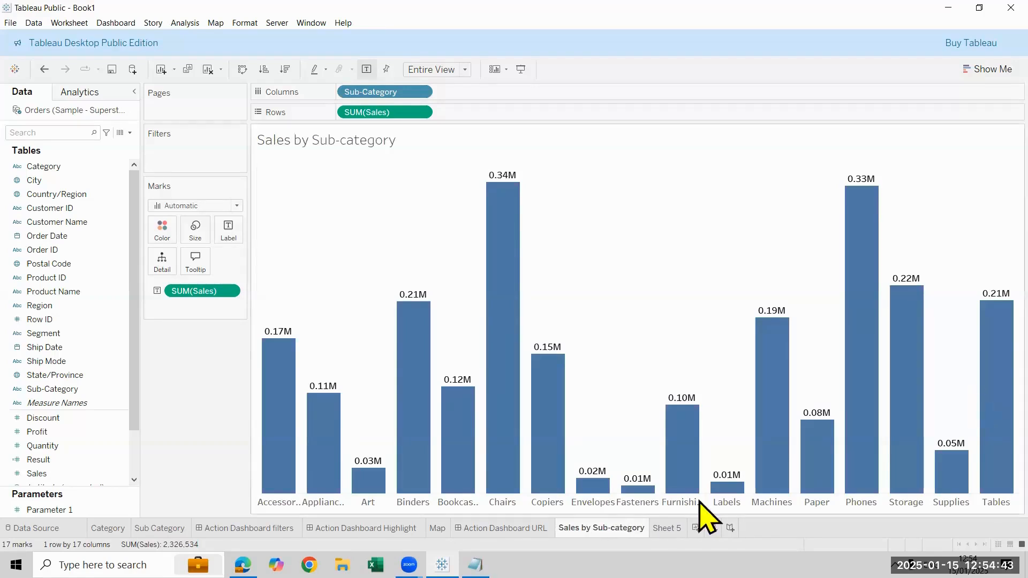
# Rename Sheet 5, the Total Sales text sheet, as "Total Sales Parameter"
pyautogui.click(666, 527)
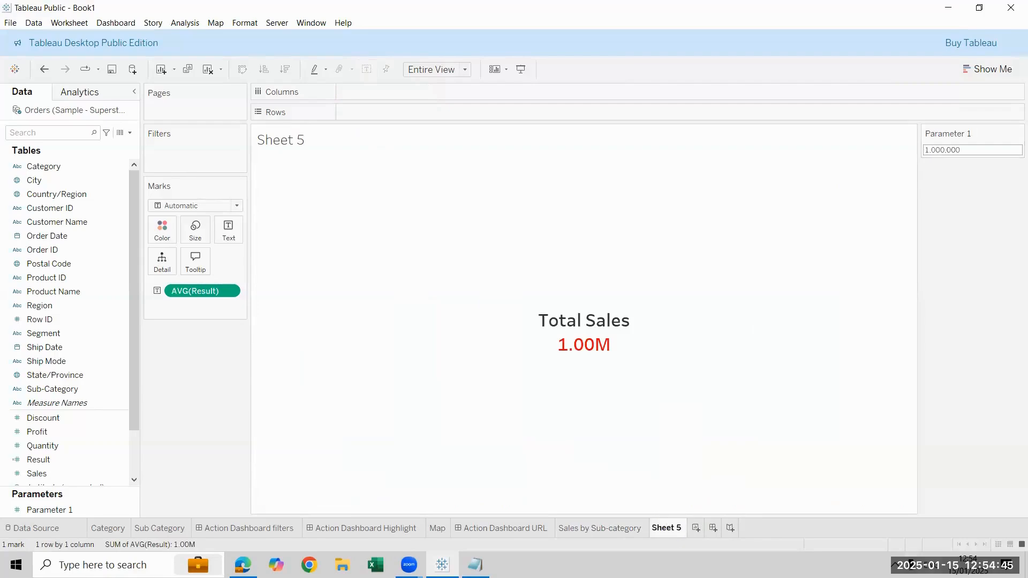
pyautogui.hotkey('ctrl', 'a')
pyautogui.write('Total Sales')
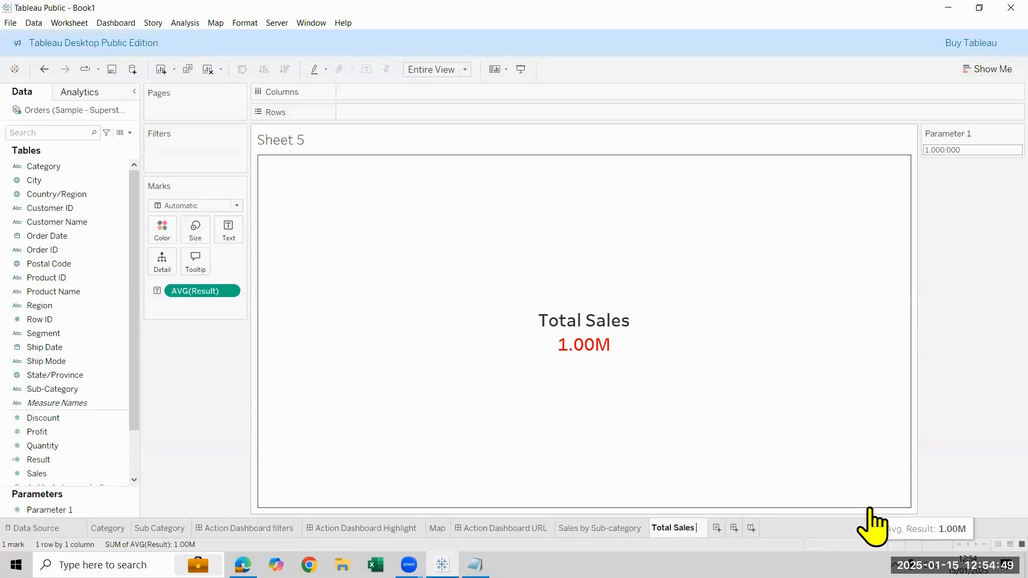
pyautogui.write(' Parameter')
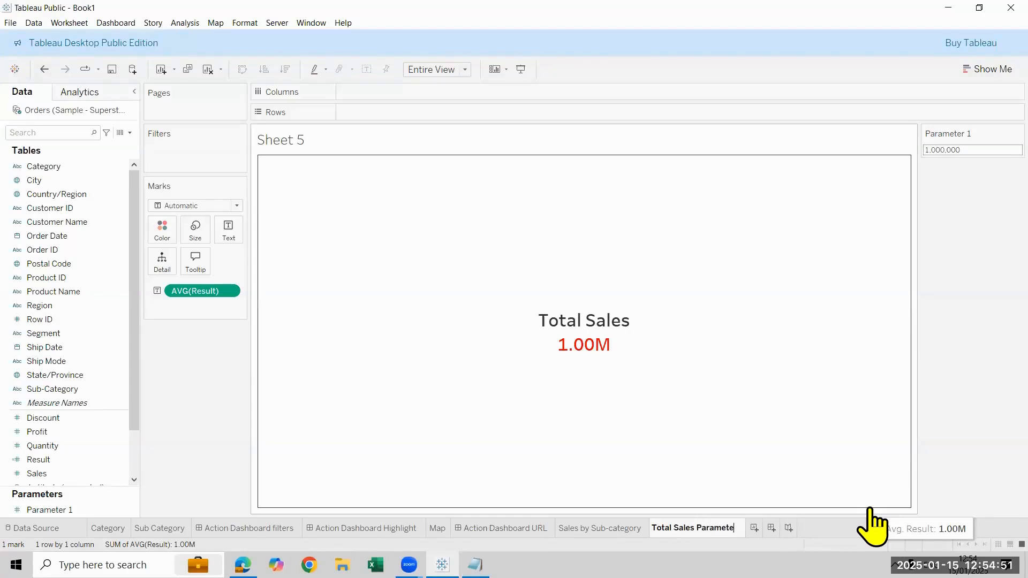
pyautogui.press('Return')
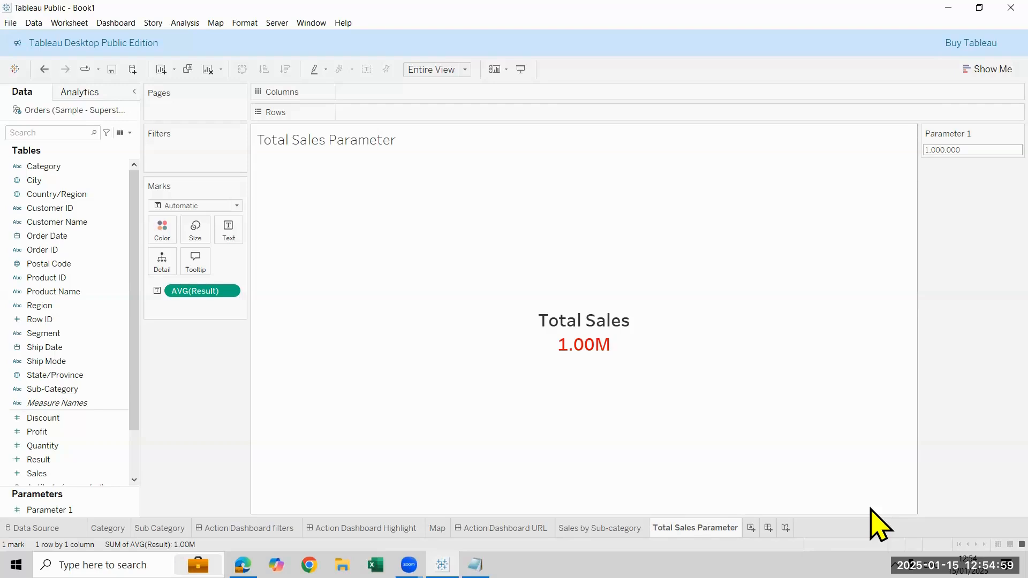
# Create a new dashboard and set its size to Automatic
pyautogui.moveTo(693, 372)
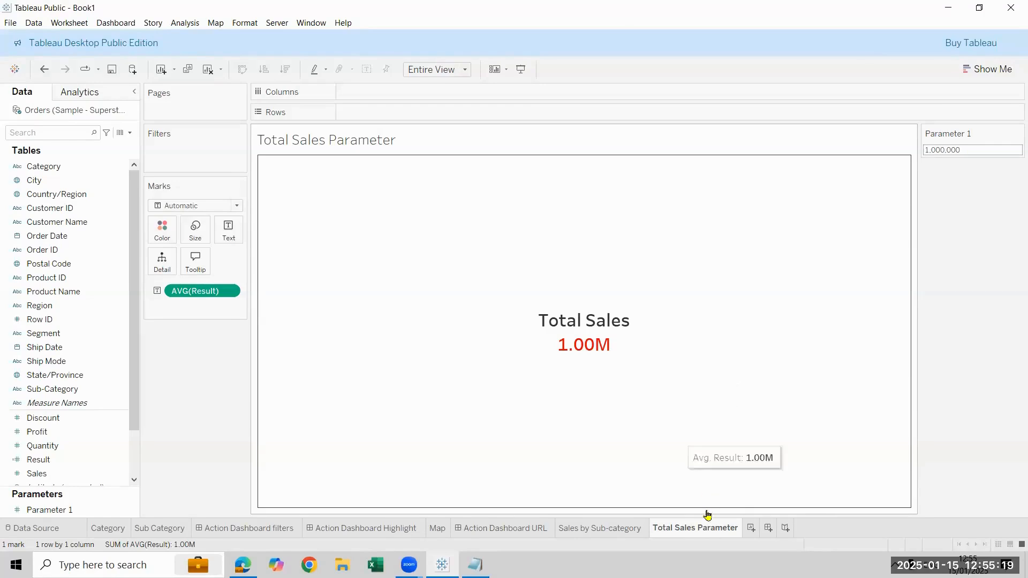
pyautogui.click(768, 528)
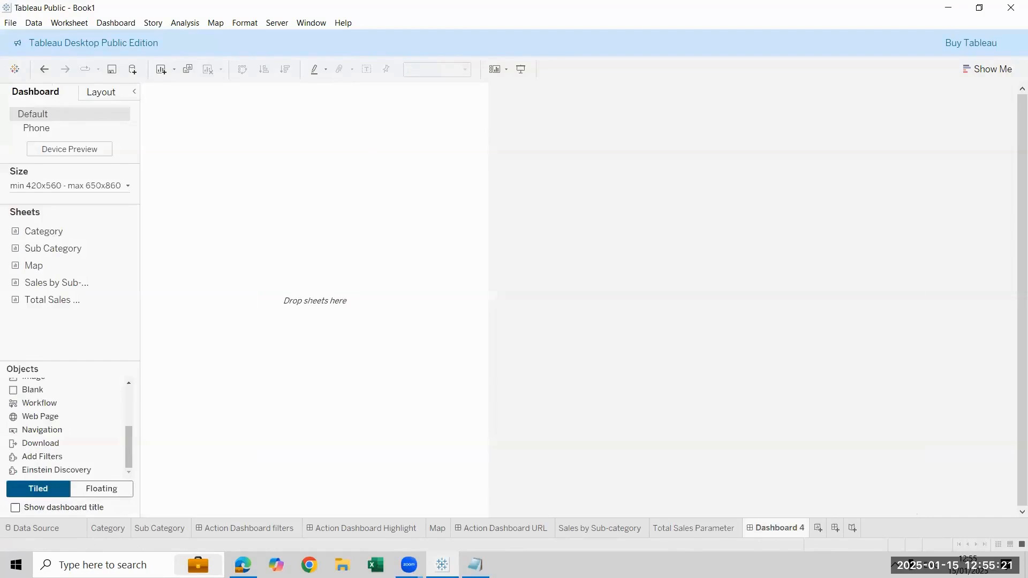
pyautogui.click(92, 187)
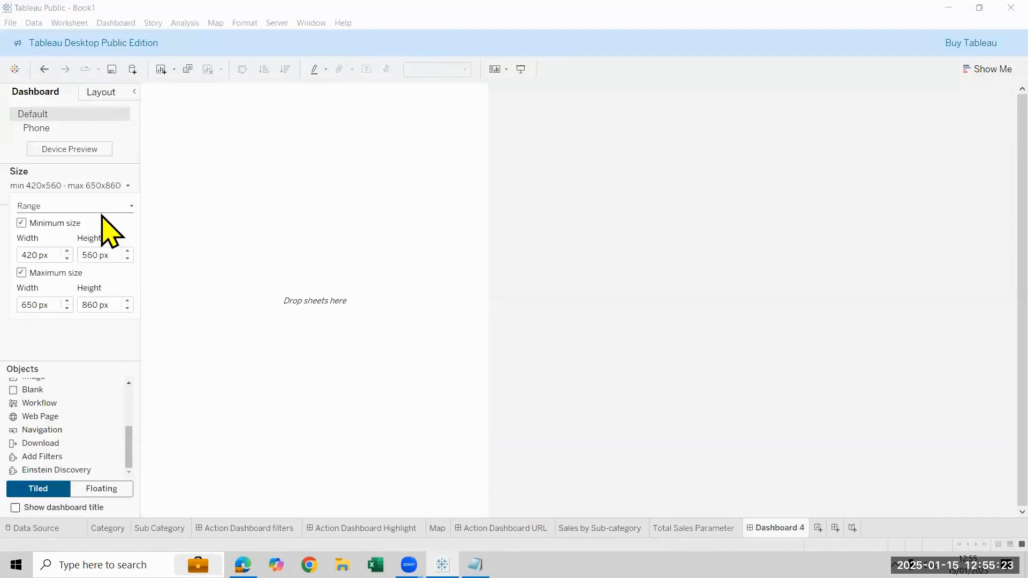
pyautogui.click(102, 205)
pyautogui.click(108, 228)
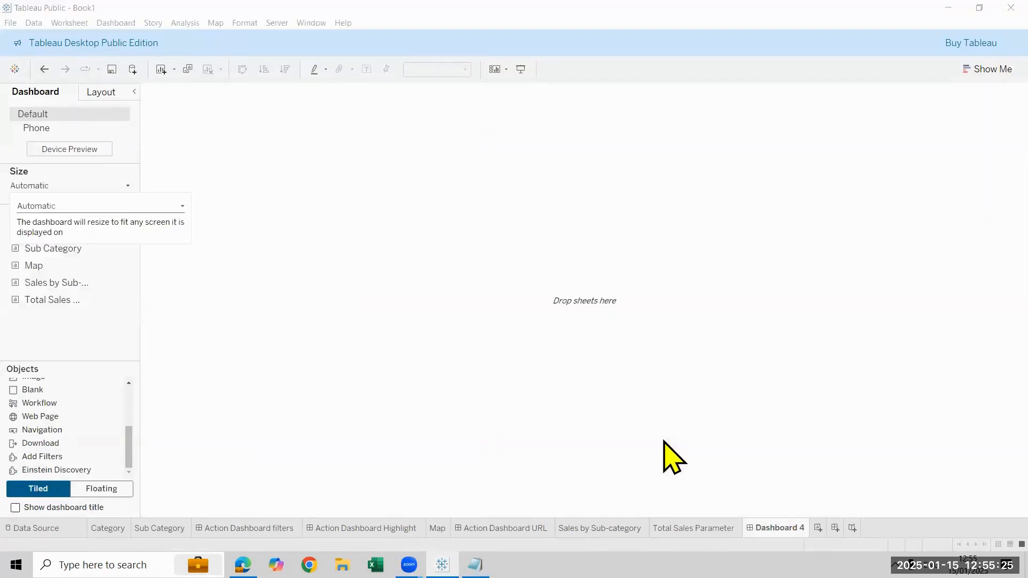
pyautogui.click(562, 420)
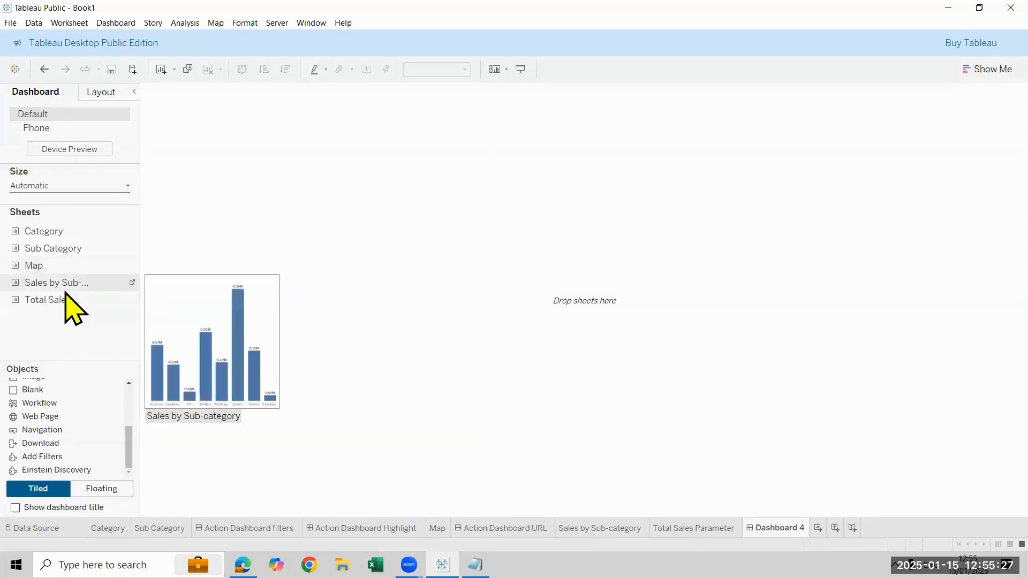
# Place the Sales by Sub-category sheet on the dashboard and add the Total Sales Parameter sheet above it
pyautogui.moveTo(64, 294); pyautogui.dragTo(534, 337)
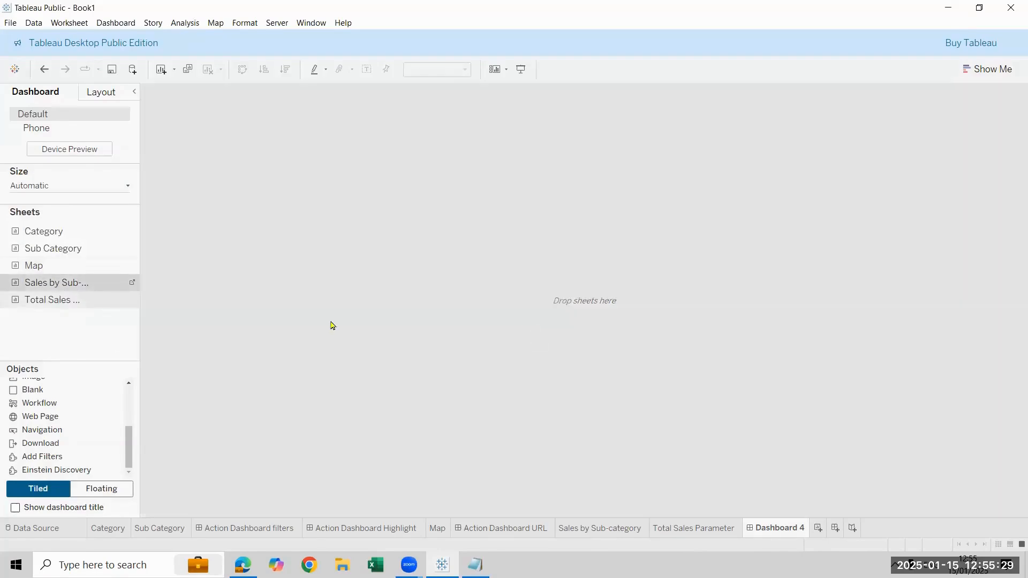
pyautogui.moveTo(332, 326); pyautogui.dragTo(332, 325)
pyautogui.moveTo(47, 306); pyautogui.dragTo(603, 246)
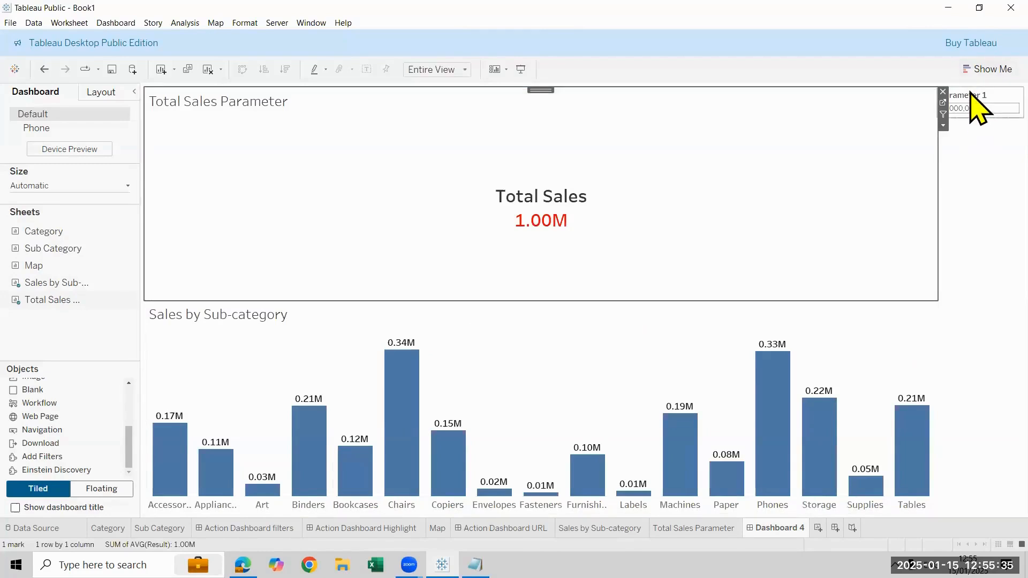
# Remove the Parameter 1 control from the dashboard and shrink the Total Sales Parameter sheet to a shallow band above the chart
pyautogui.click(970, 95)
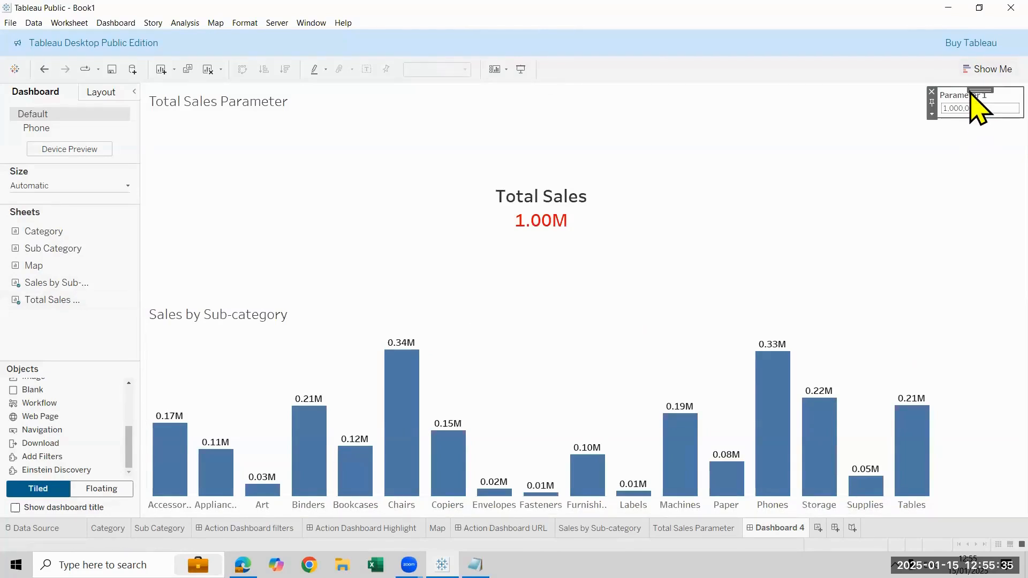
pyautogui.click(932, 91)
pyautogui.doubleClick(941, 104)
pyautogui.click(651, 191)
pyautogui.moveTo(644, 285); pyautogui.dragTo(643, 160)
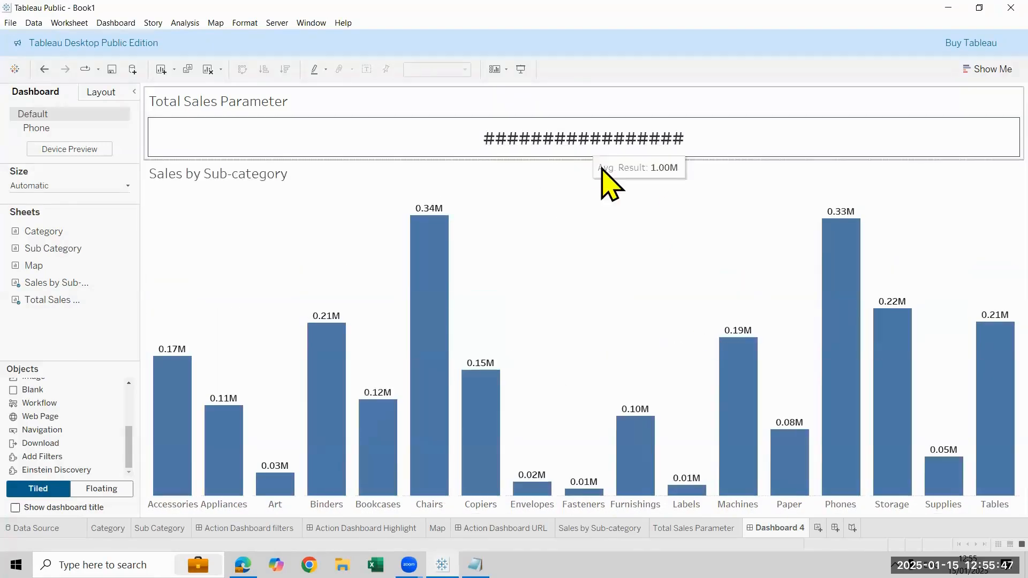
# Hide the title of the Total Sales Parameter sheet on the dashboard
pyautogui.click(609, 101)
pyautogui.rightClick(609, 101)
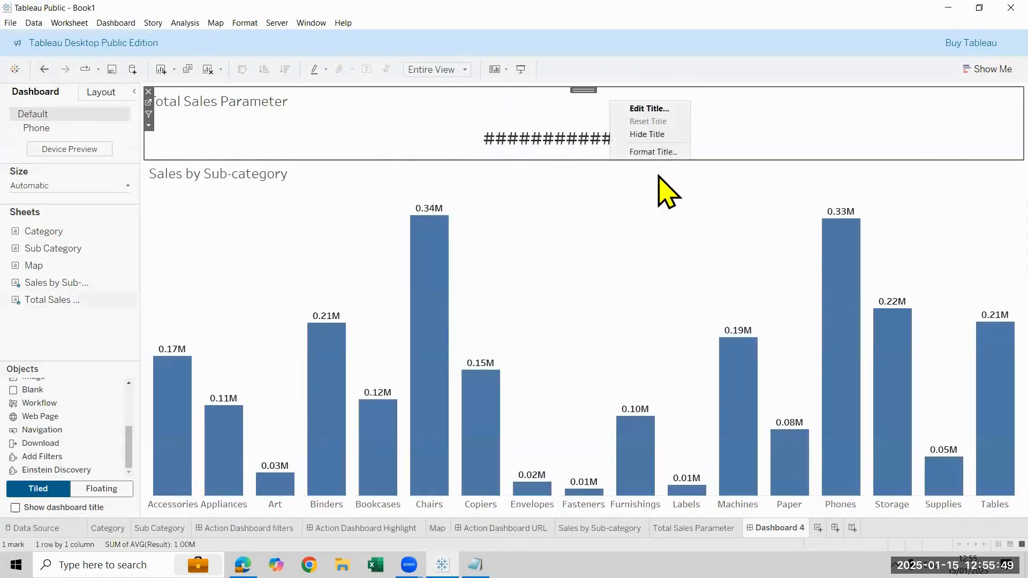
pyautogui.click(648, 139)
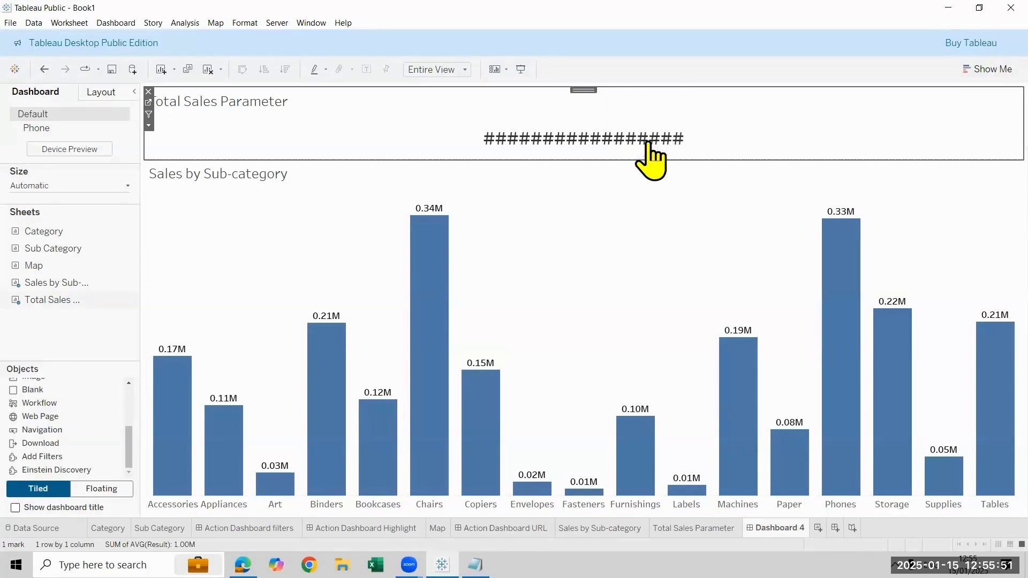
pyautogui.rightClick(563, 98)
pyautogui.press('Return')
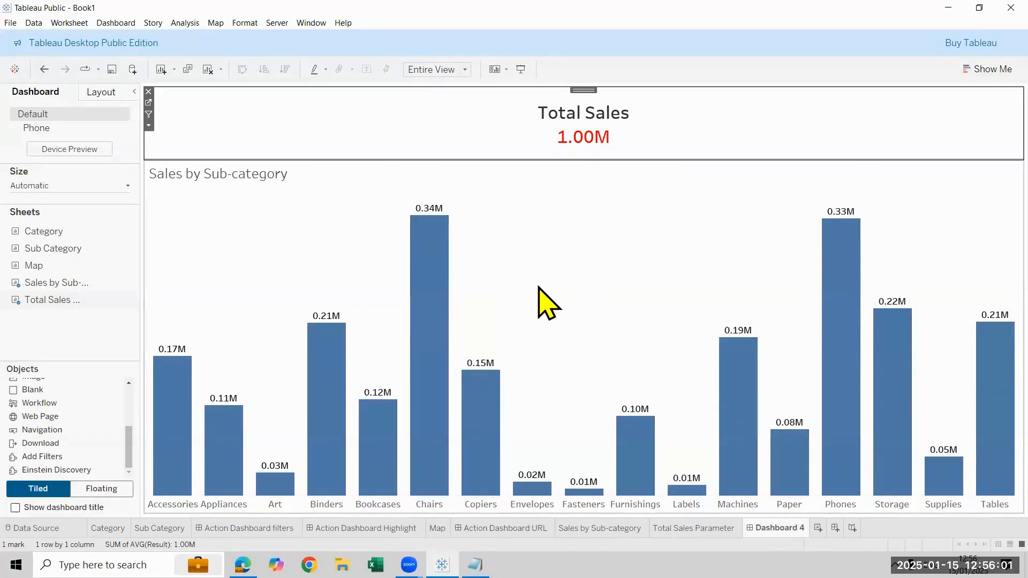
# Select the Binders bar to check whether Total Sales responds, and clear the selection
pyautogui.click(319, 333)
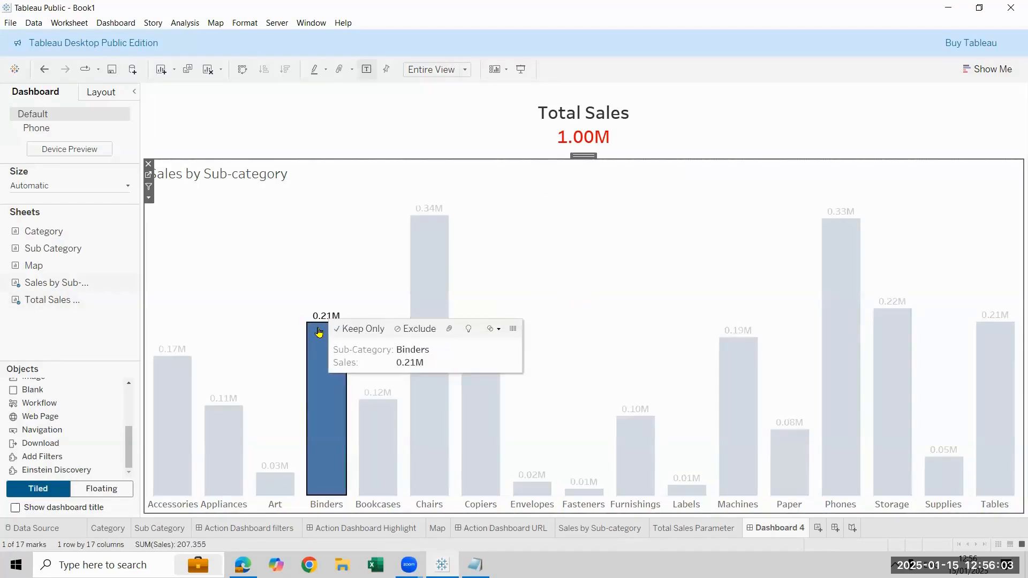
pyautogui.click(318, 333)
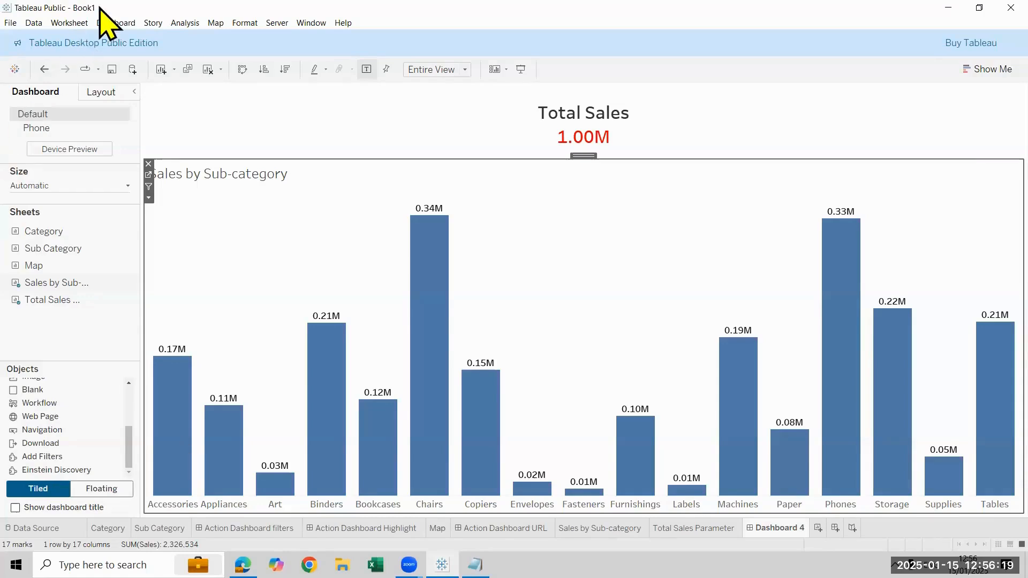
# Bring up the dashboard's Actions dialog and move it aside so the Total Sales figure is uncovered
pyautogui.click(122, 23)
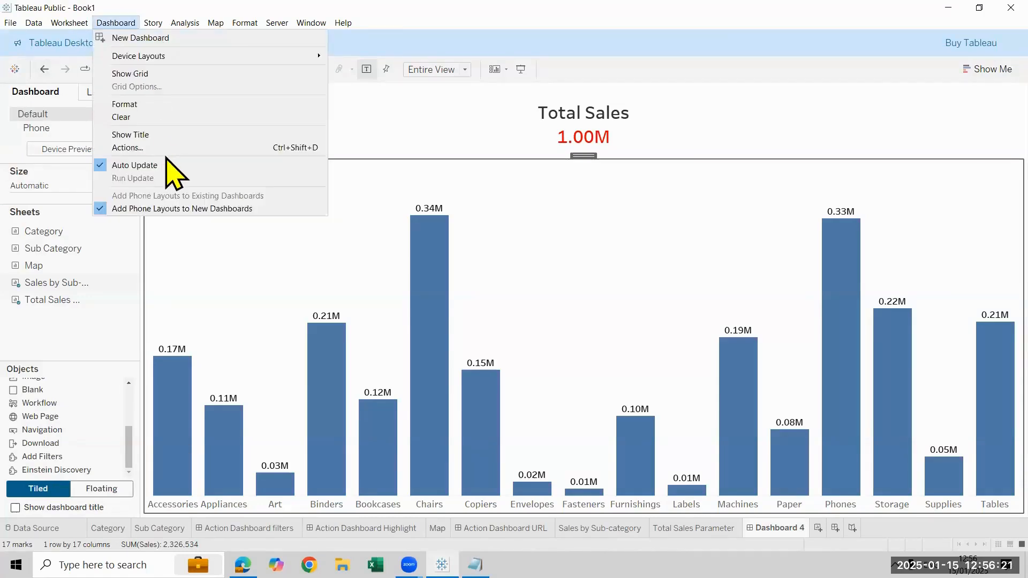
pyautogui.click(349, 315)
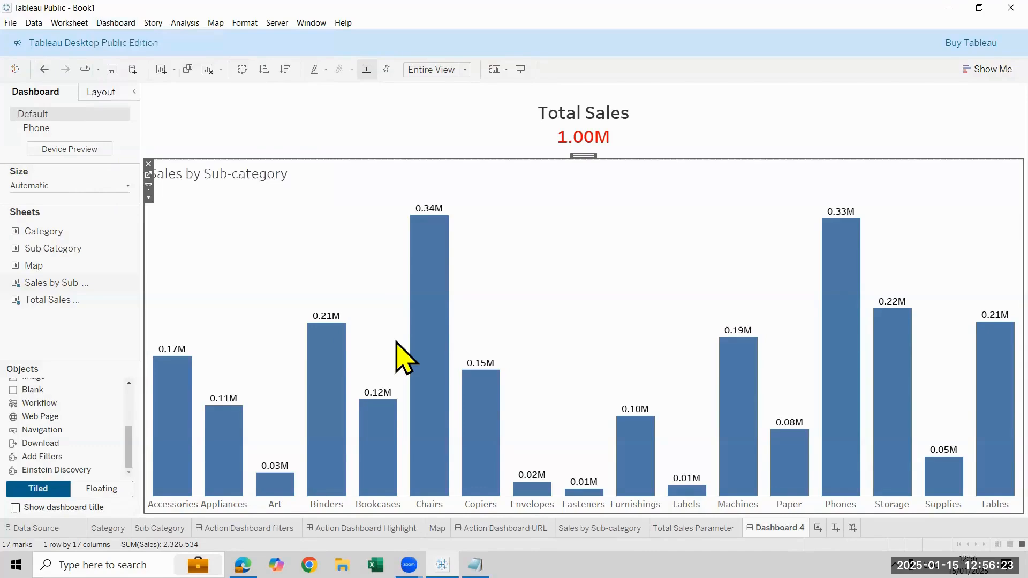
pyautogui.click(370, 353)
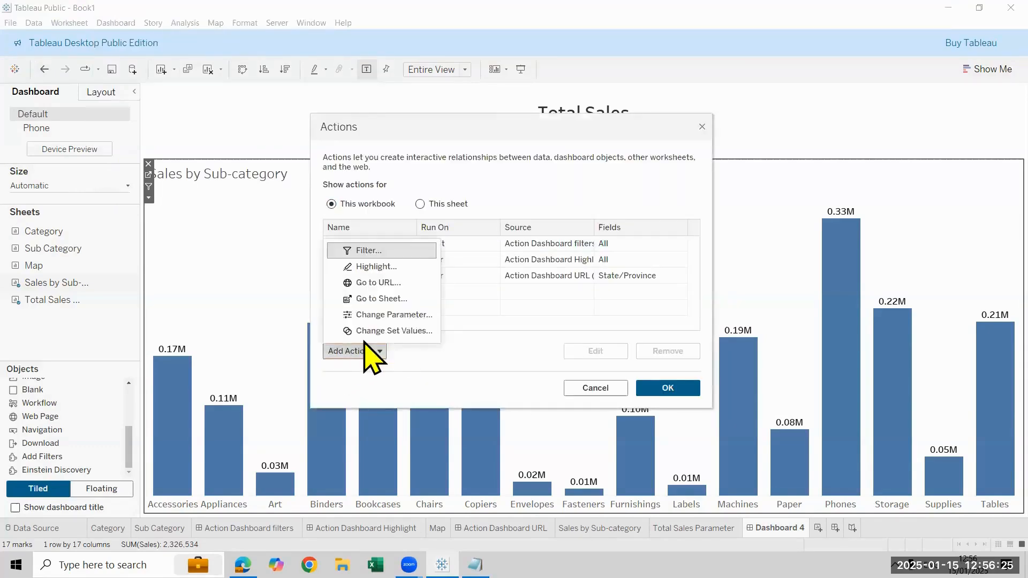
pyautogui.click(390, 319)
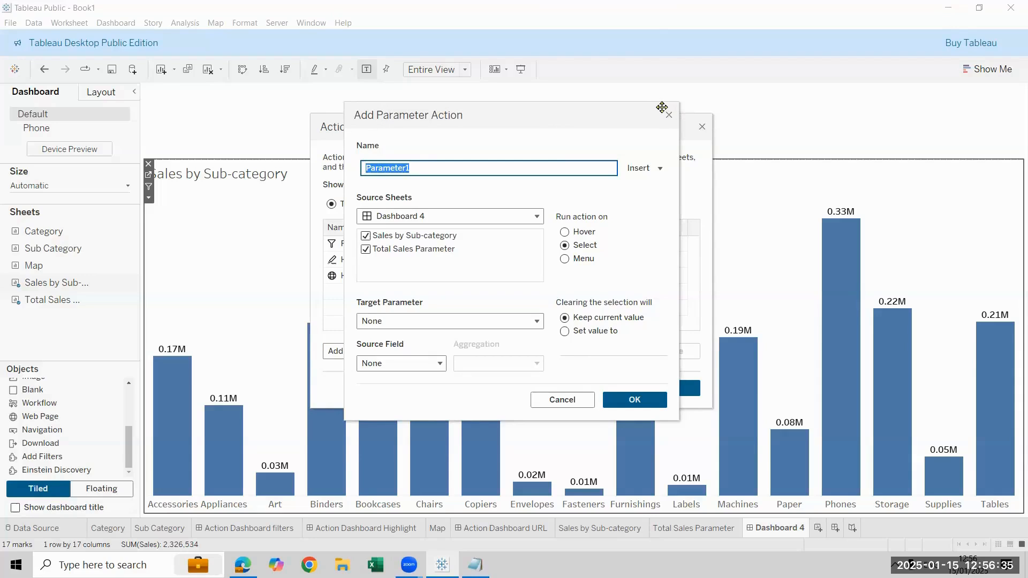
pyautogui.click(573, 398)
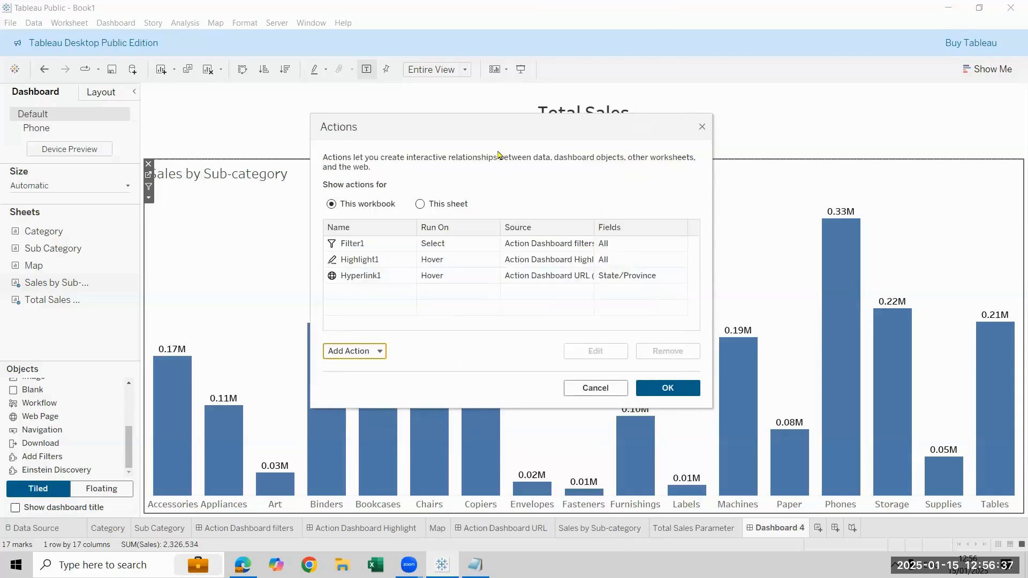
pyautogui.moveTo(498, 150); pyautogui.dragTo(240, 152)
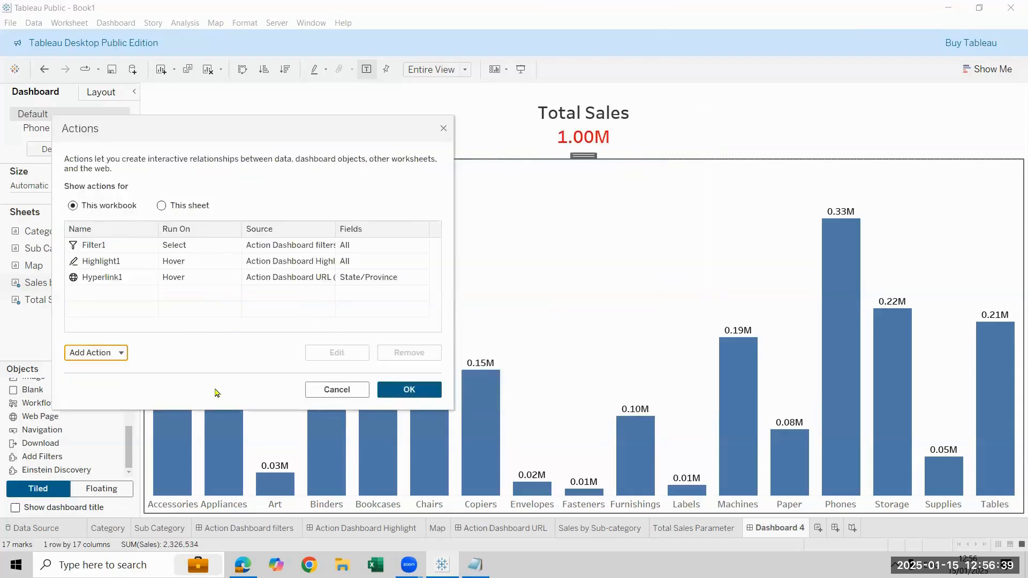
# Add a Change Parameter action with only Sales by Sub-category as its source sheet and Parameter 1 as its target
pyautogui.click(113, 352)
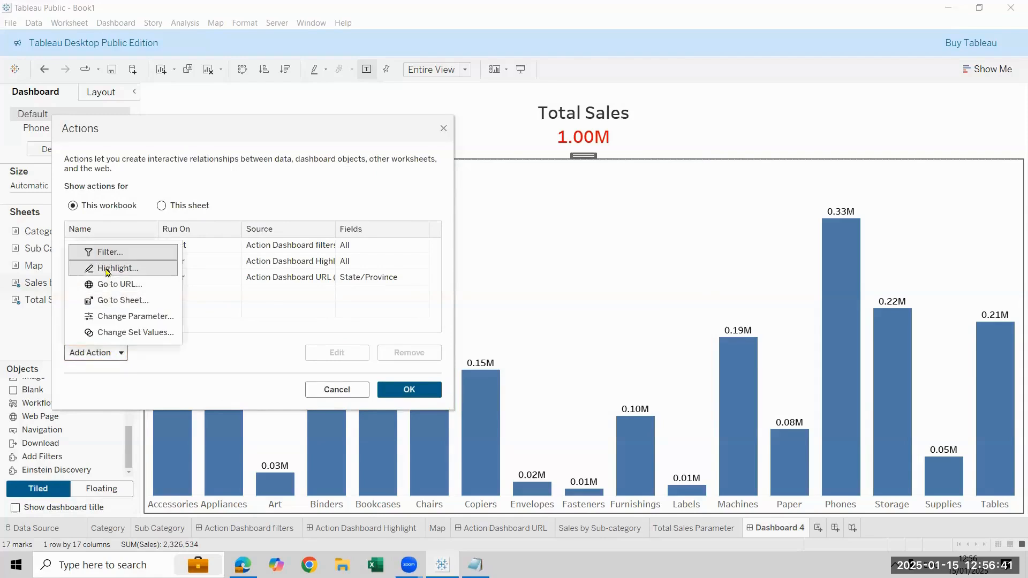
pyautogui.click(137, 319)
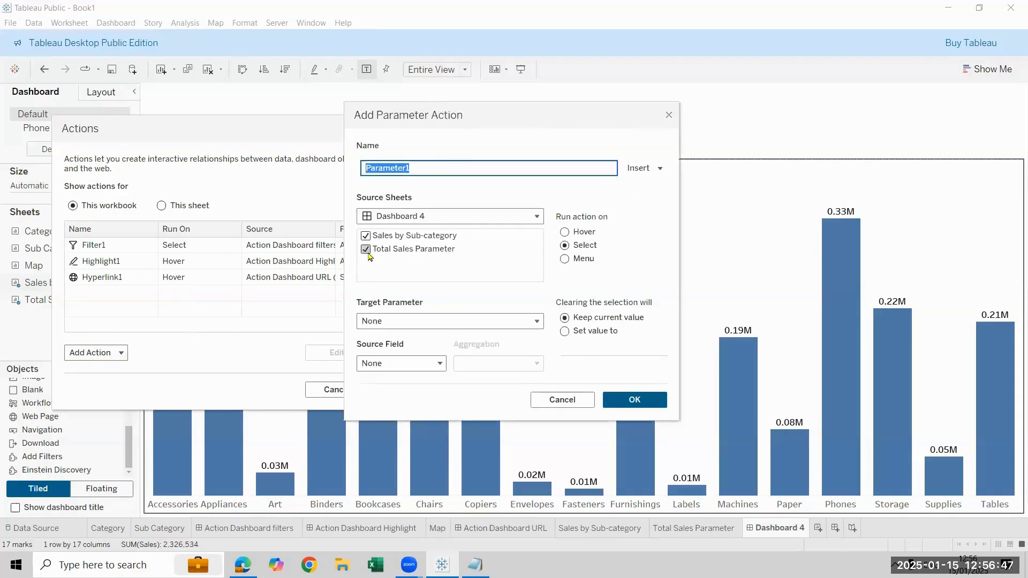
pyautogui.click(366, 249)
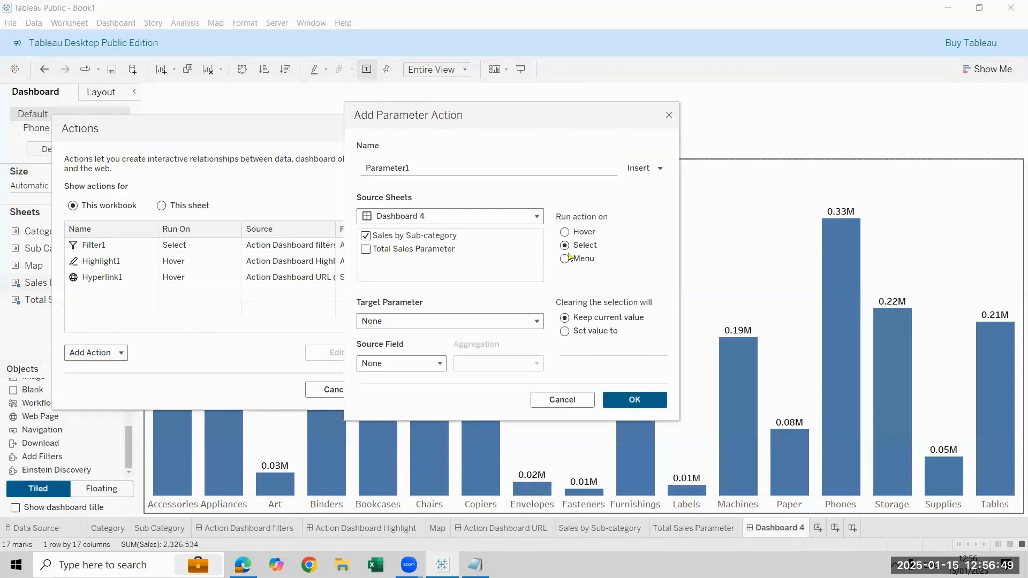
pyautogui.click(405, 322)
pyautogui.click(435, 358)
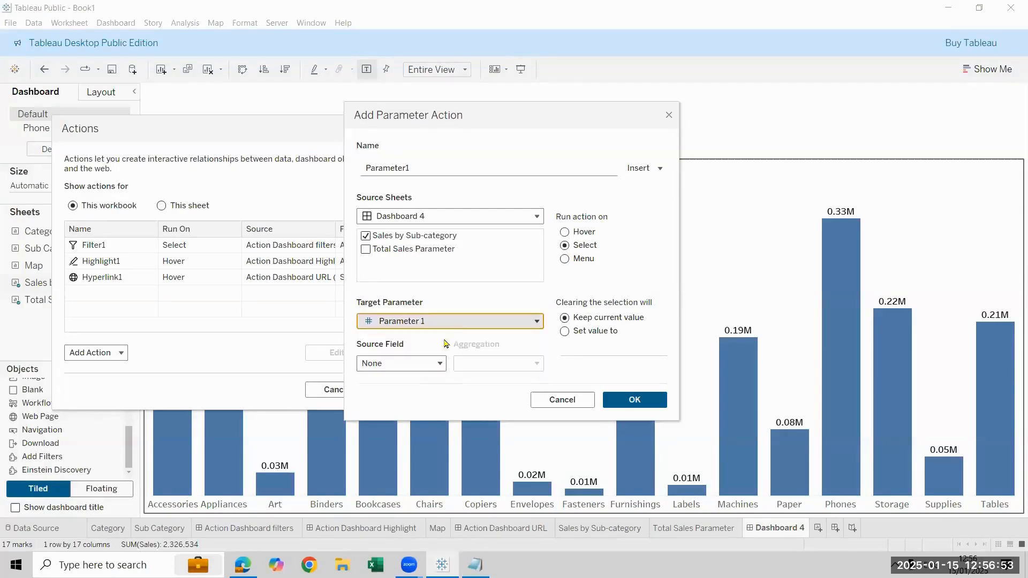
# Set the parameter action's source field to SUM(Sales) with Sum as the aggregation
pyautogui.click(435, 363)
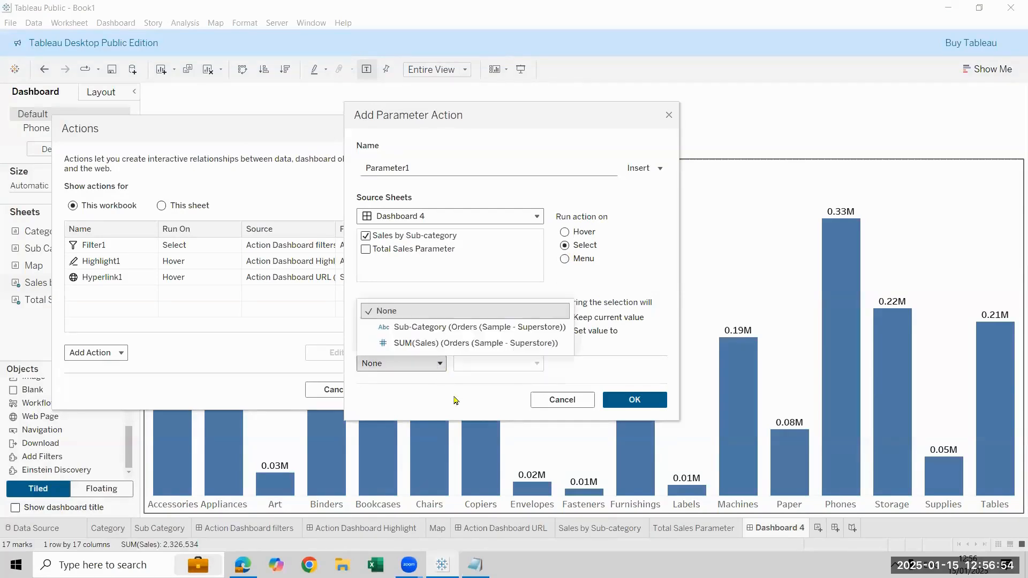
pyautogui.click(439, 344)
pyautogui.click(497, 364)
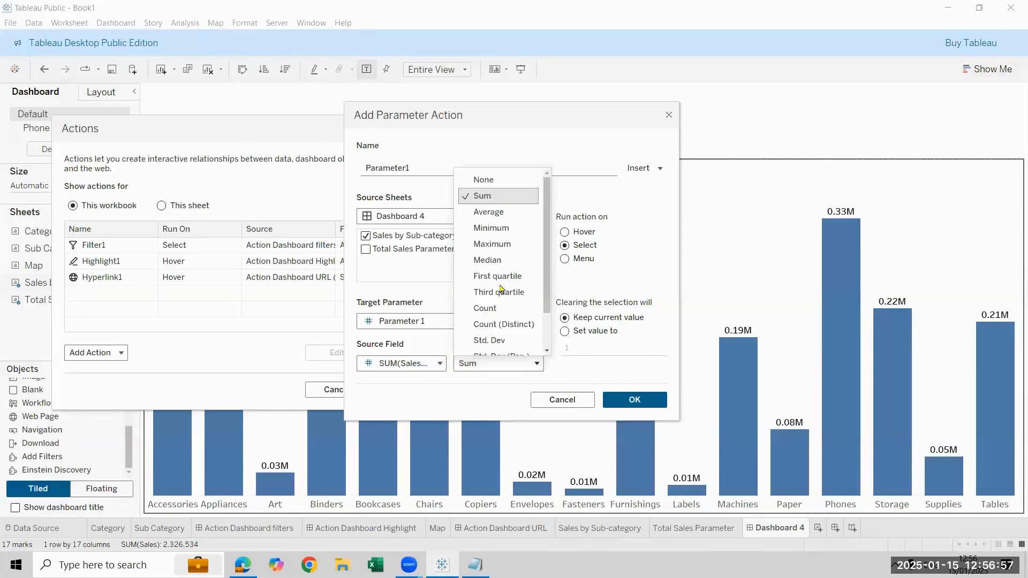
pyautogui.click(527, 196)
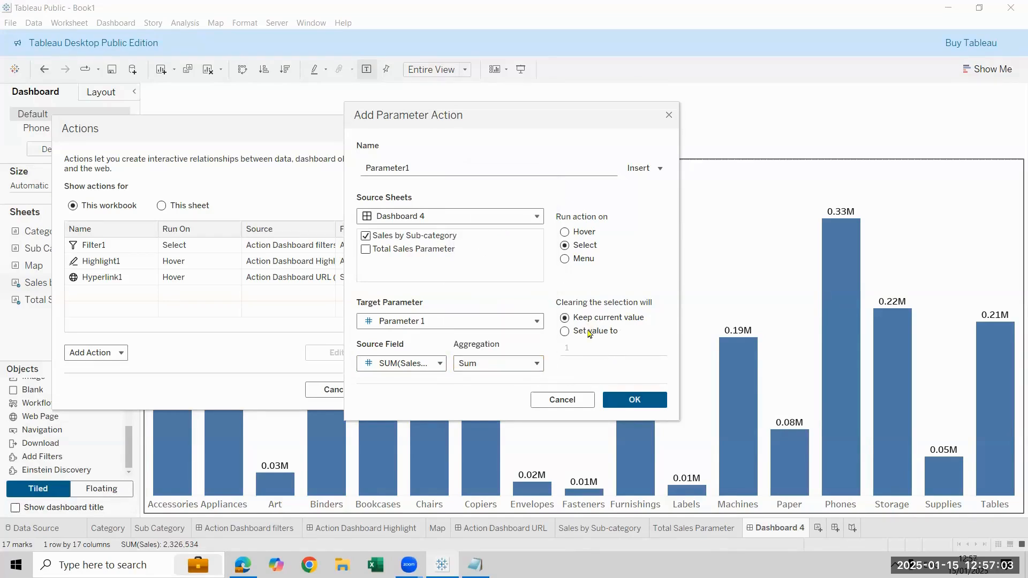
# Make clearing the selection set the parameter to 0, and save the parameter action
pyautogui.click(565, 343)
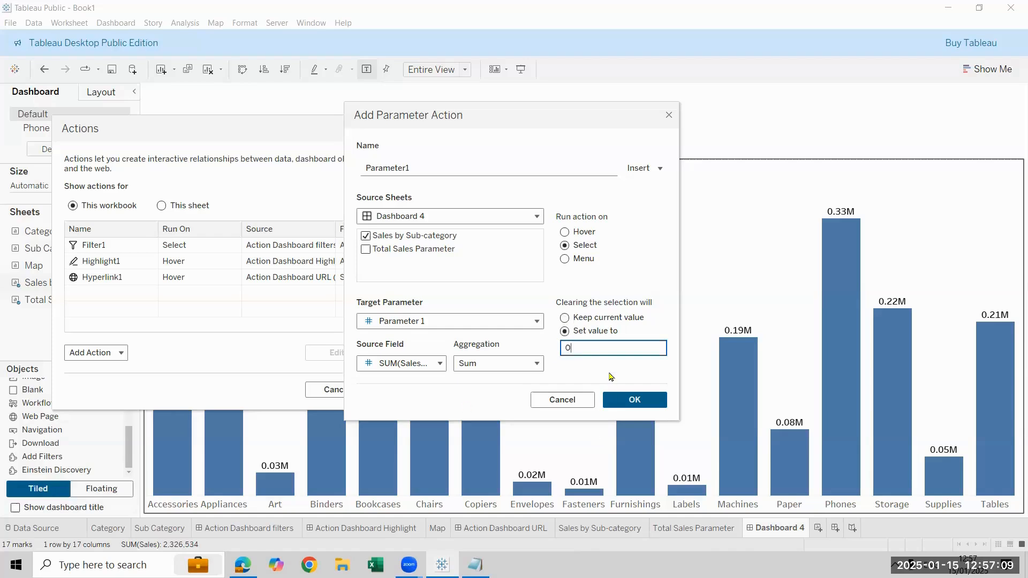
pyautogui.click(635, 401)
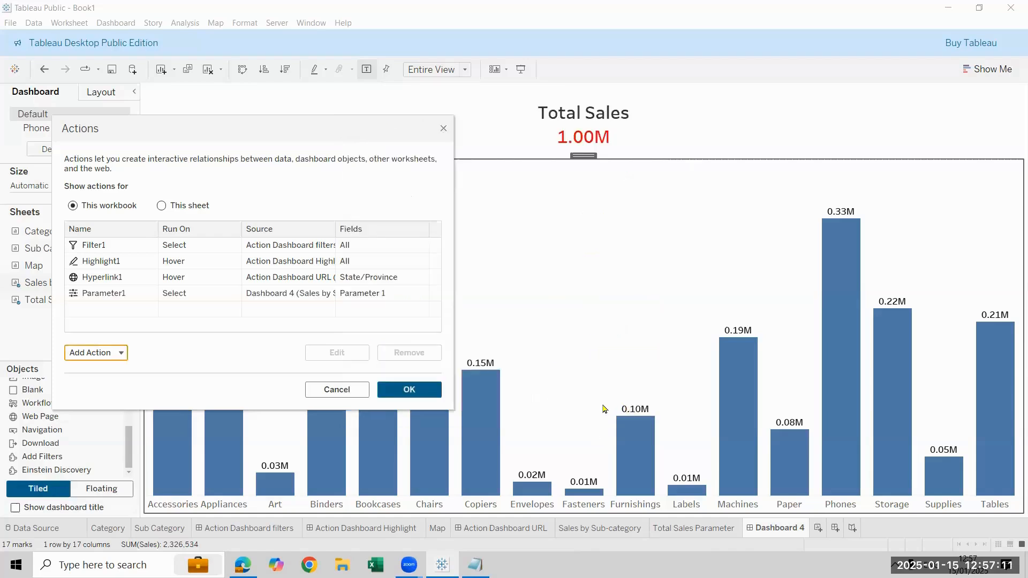
pyautogui.click(420, 399)
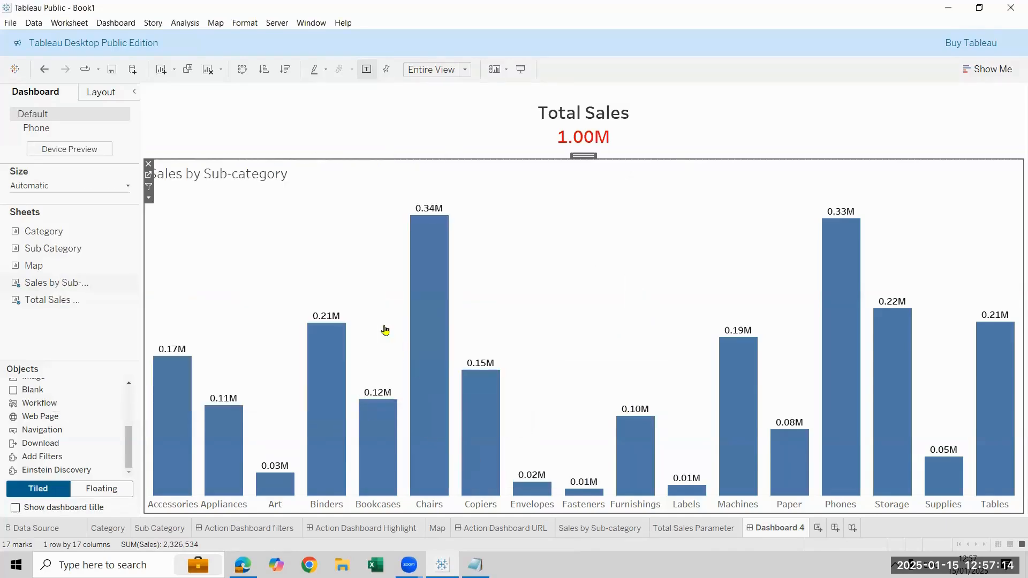
# Test the parameter action by selecting Binders with Bookcases and Copiers, Chairs alone and Machines, and clear the selection
pyautogui.click(330, 347)
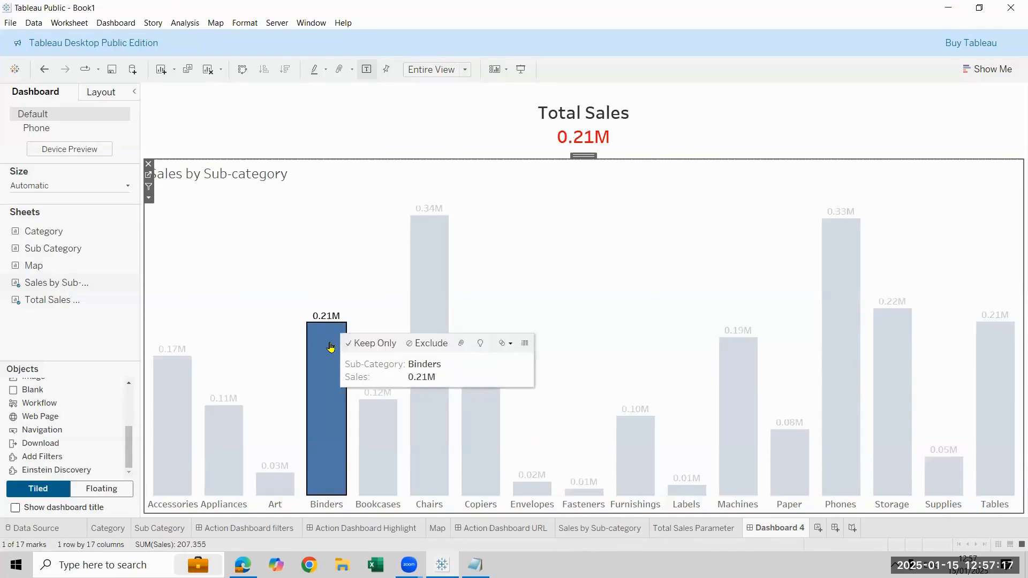
pyautogui.keyDown('ctrl'); pyautogui.click(376, 444); pyautogui.keyUp('ctrl')
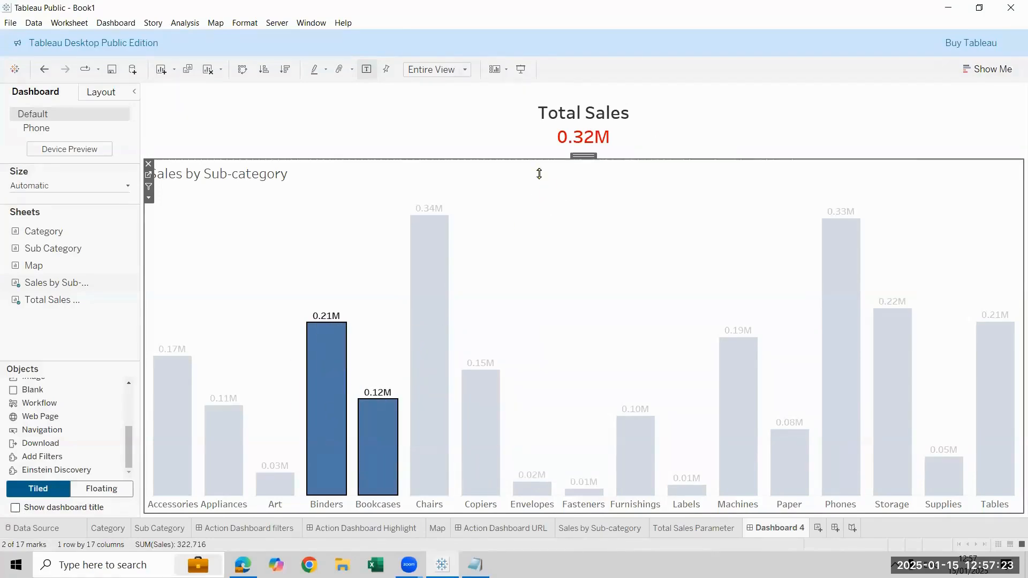
pyautogui.keyDown('ctrl'); pyautogui.click(479, 407); pyautogui.keyUp('ctrl')
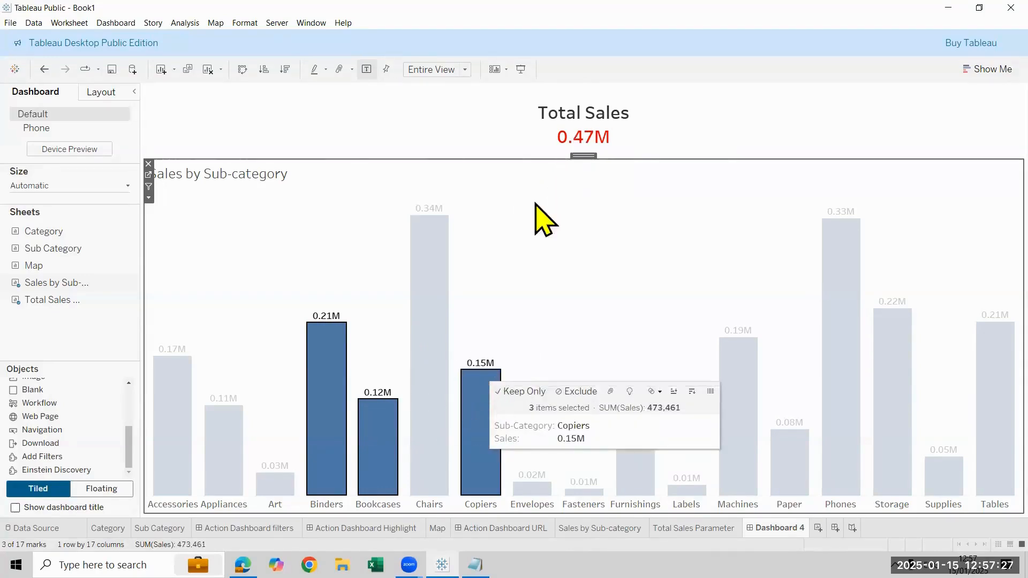
pyautogui.click(432, 310)
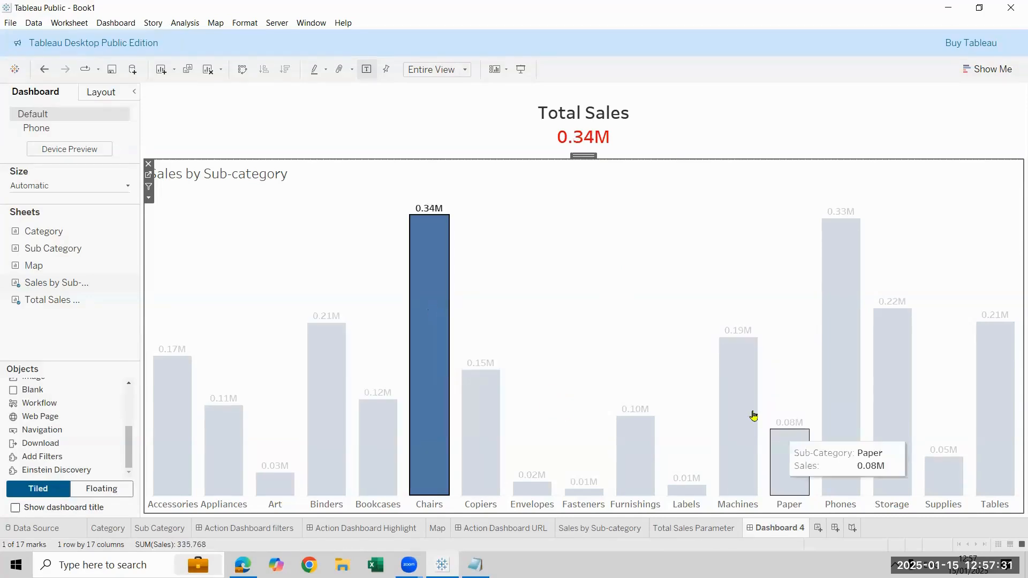
pyautogui.click(736, 406)
pyautogui.click(737, 406)
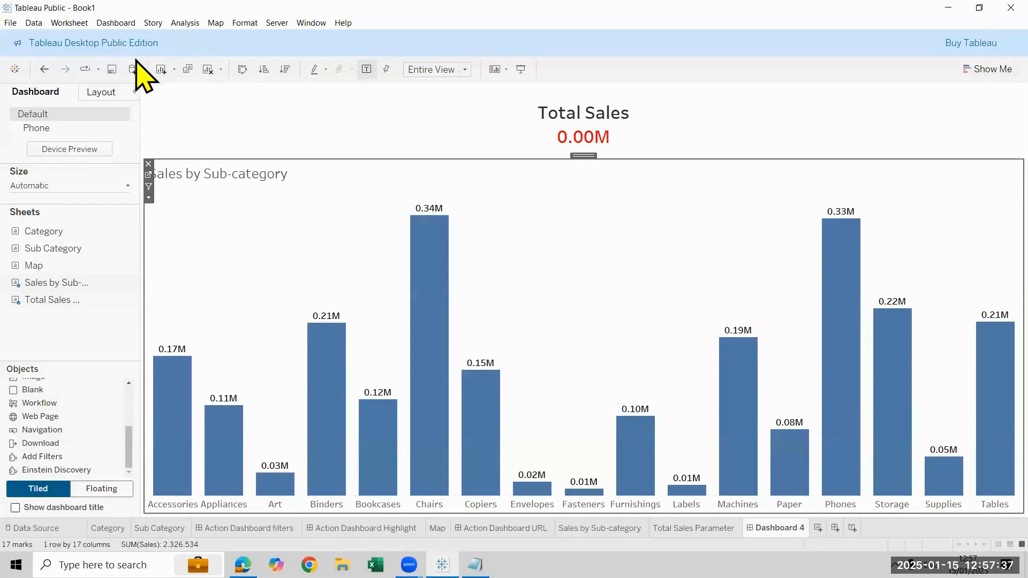
# Open the Parameter1 action for editing to review its settings
pyautogui.click(115, 23)
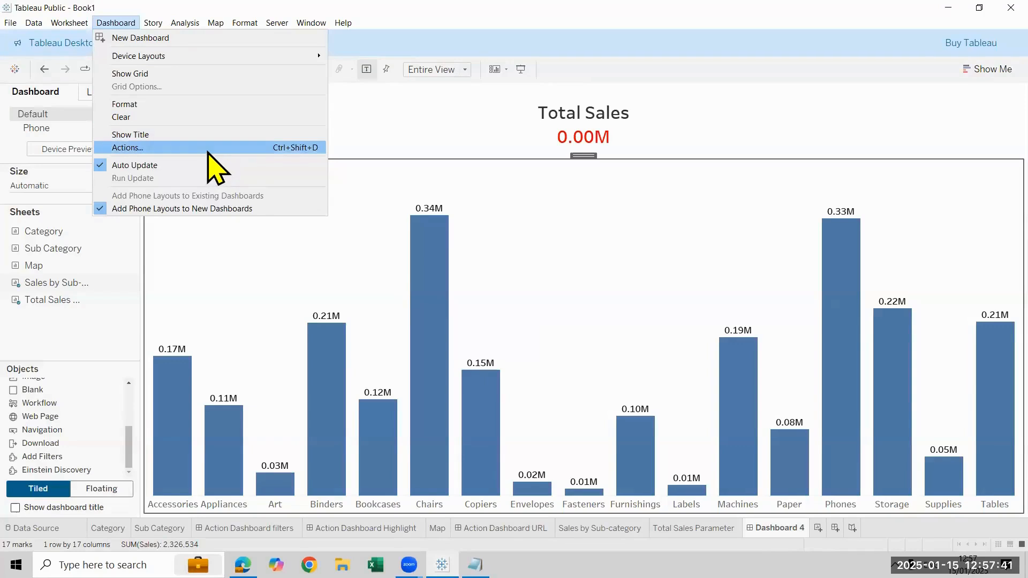
pyautogui.click(208, 148)
pyautogui.click(368, 291)
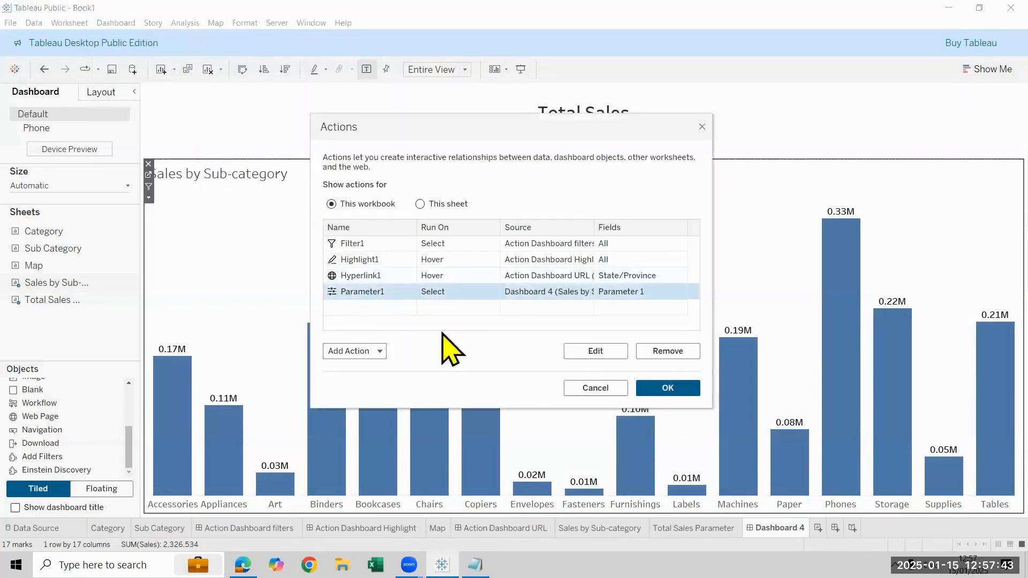
pyautogui.click(593, 352)
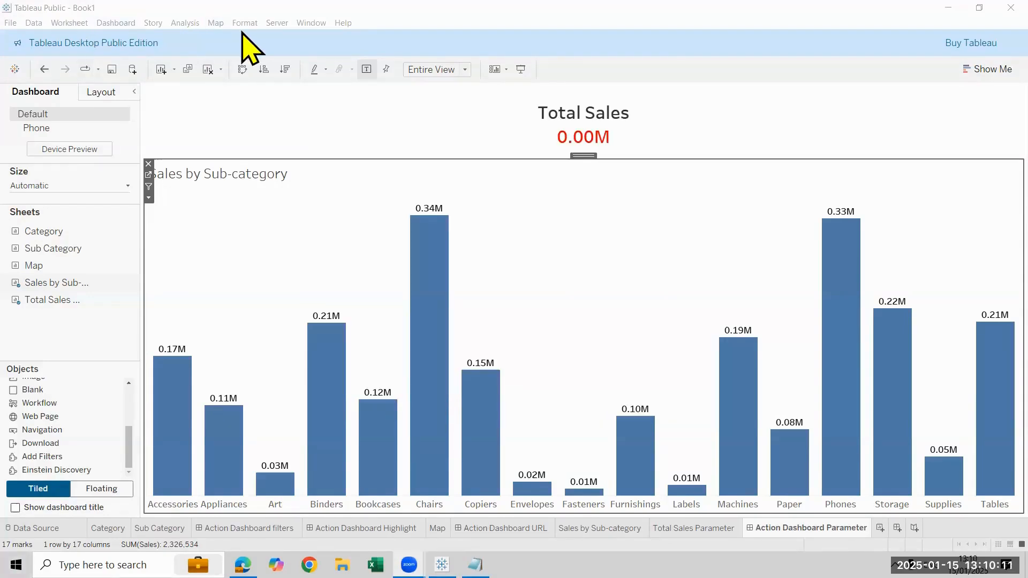
# Clear the Map sheet and rebuild its map from Country/Region and State/Province, with marks sized by Sales
pyautogui.click(437, 529)
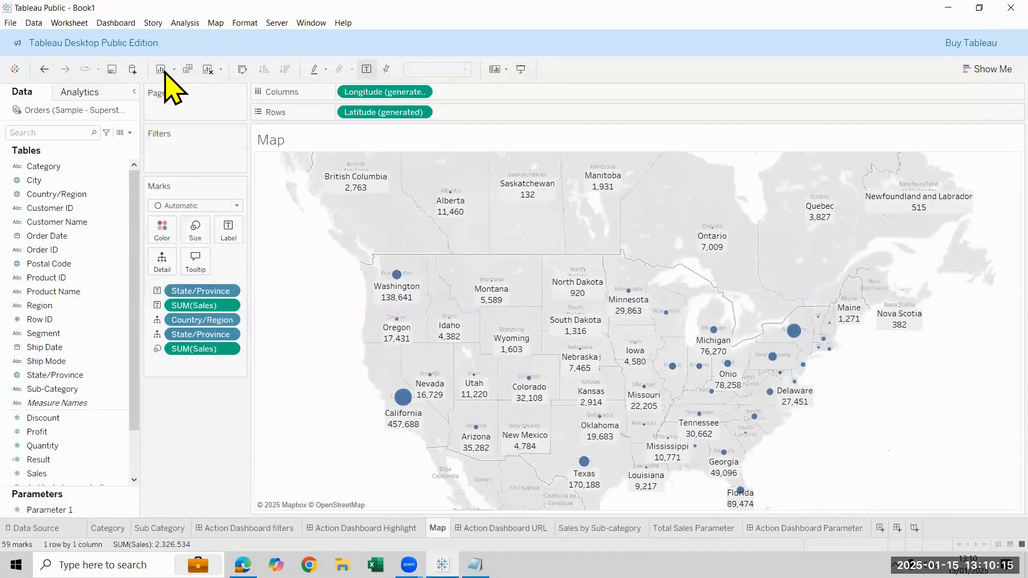
pyautogui.click(207, 69)
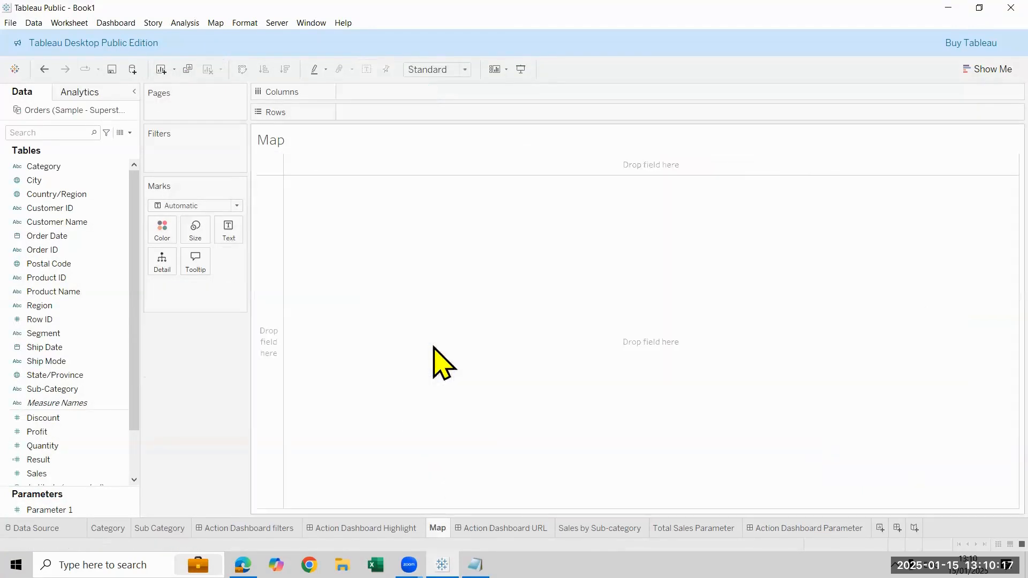
pyautogui.doubleClick(74, 194)
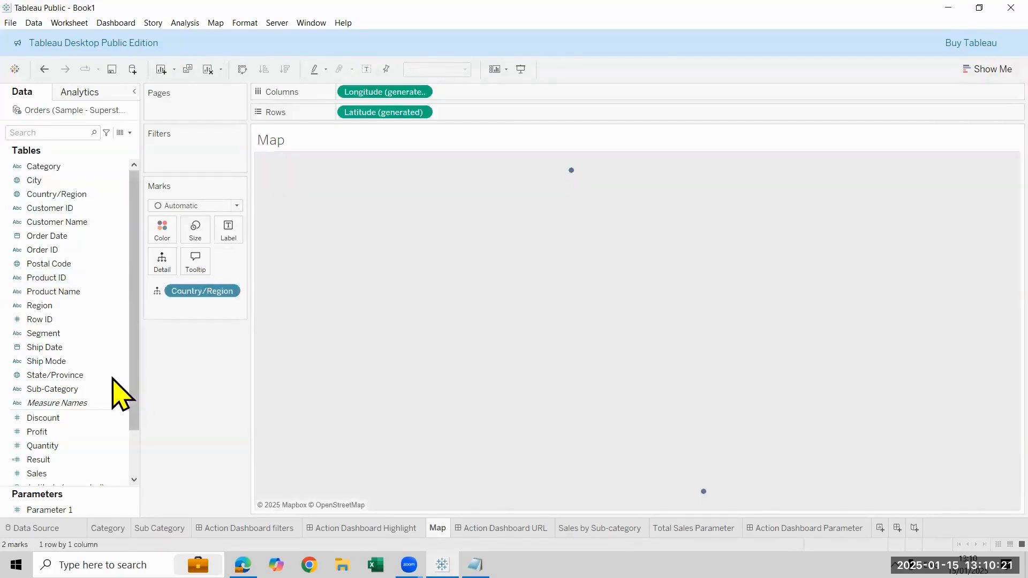
pyautogui.doubleClick(94, 375)
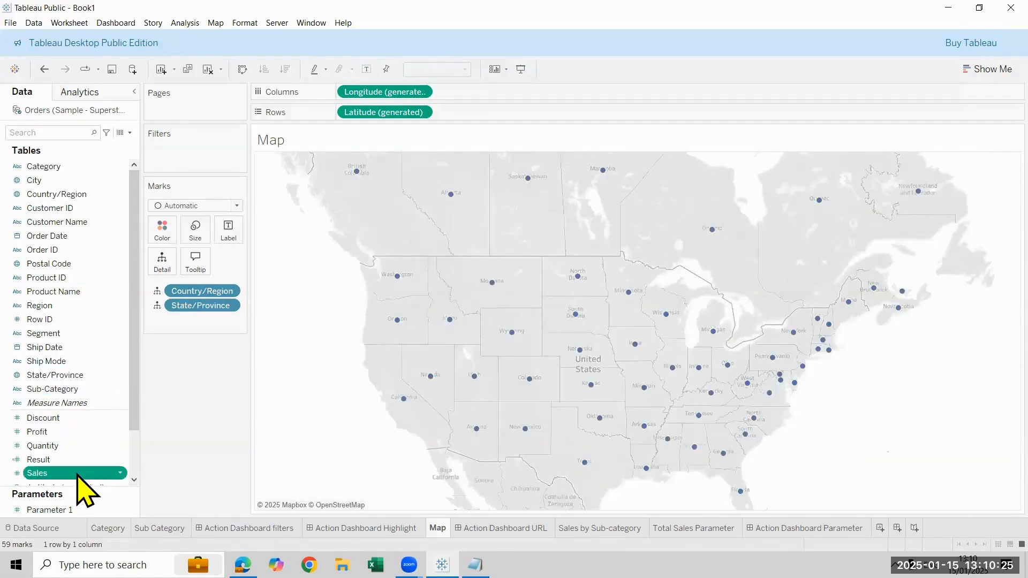
pyautogui.doubleClick(78, 473)
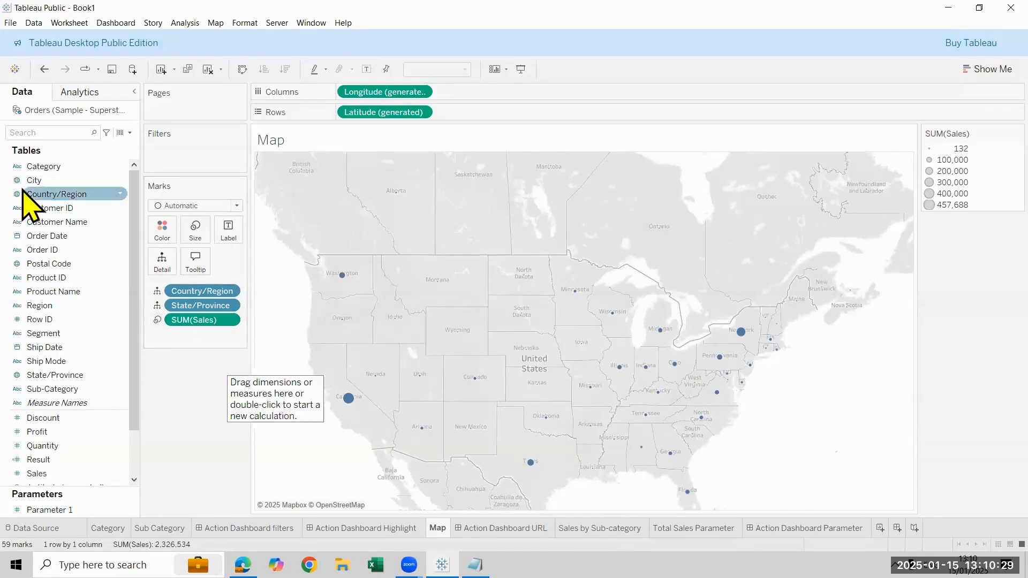
# Label the map marks with State/Province and Sales
pyautogui.moveTo(61, 374); pyautogui.dragTo(235, 229)
pyautogui.moveTo(63, 453); pyautogui.dragTo(225, 260)
# Enlarge the map marks slightly and hide the SUM(Sales) size legend
pyautogui.click(204, 242)
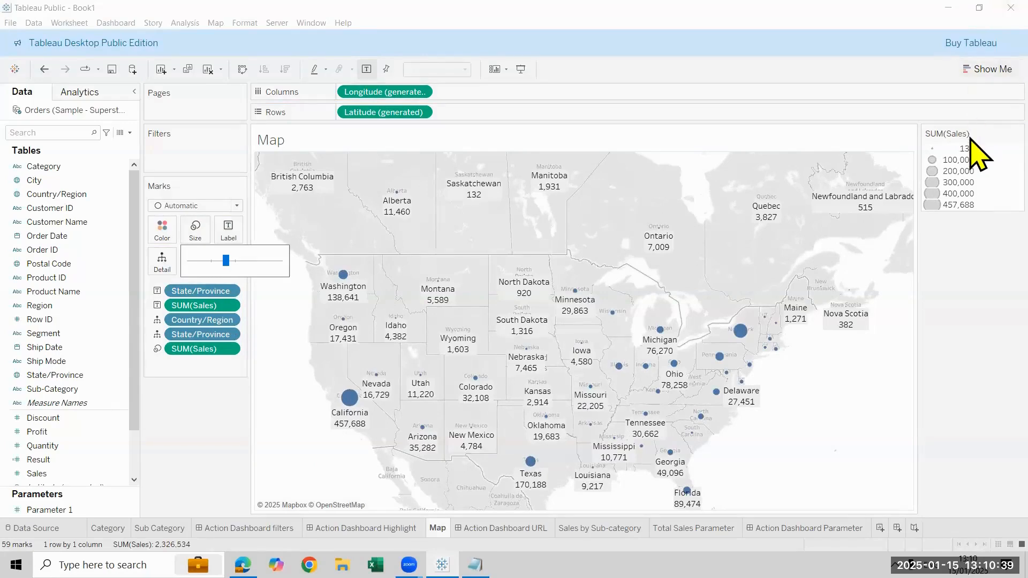
pyautogui.rightClick(973, 163)
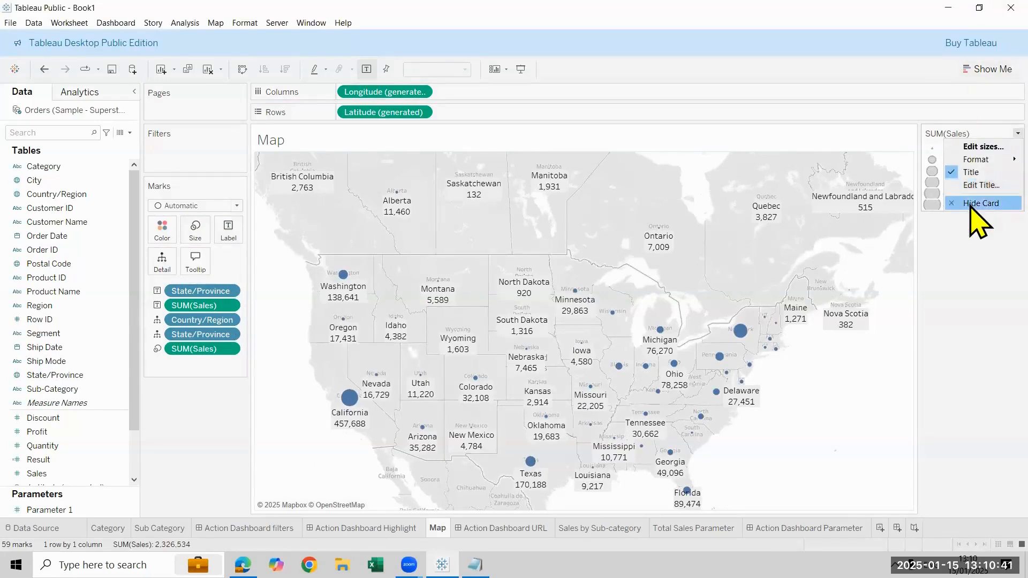
pyautogui.click(977, 204)
# Clear the Action Dashboard URL dashboard and place the Map sheet on it
pyautogui.hotkey('ctrl', 'Tab')
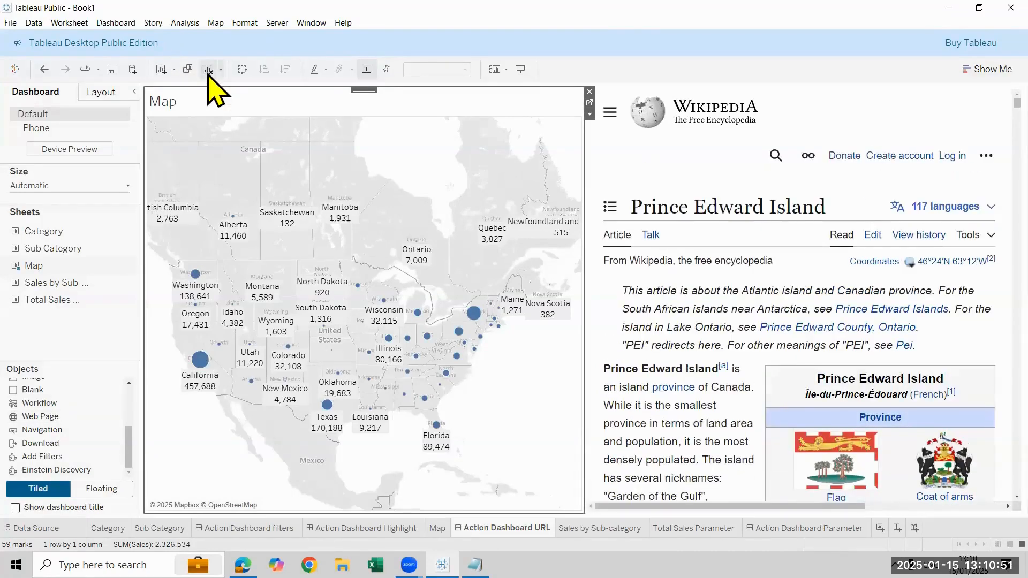
pyautogui.click(207, 70)
pyautogui.moveTo(53, 231); pyautogui.dragTo(317, 258)
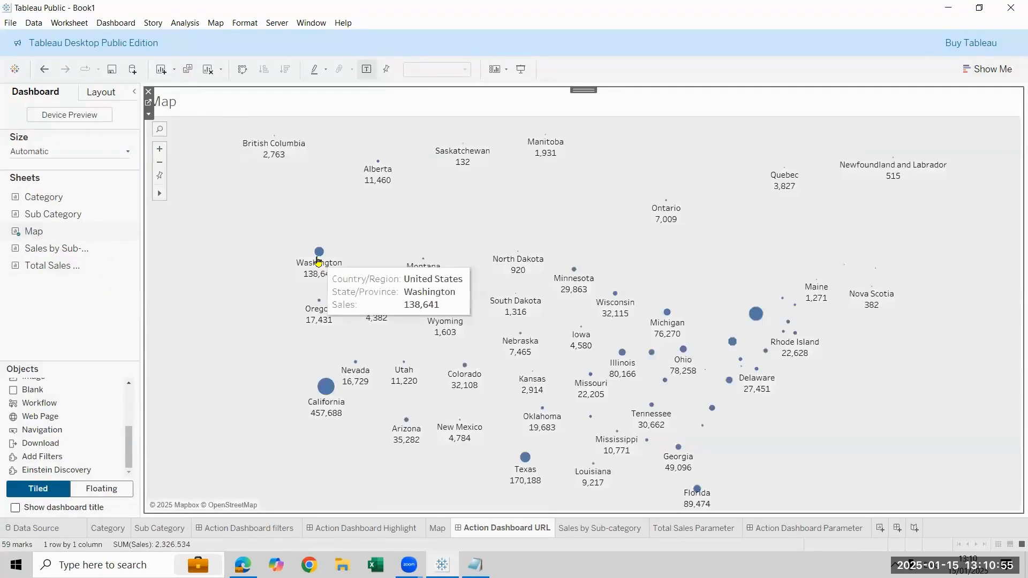
# Add a Web Page object to the right of the map, leaving its URL empty
pyautogui.moveTo(48, 416)
pyautogui.mouseDown()
pyautogui.moveTo(451, 410)
pyautogui.moveTo(696, 293)
pyautogui.mouseUp()
pyautogui.moveTo(695, 293); pyautogui.dragTo(695, 291)
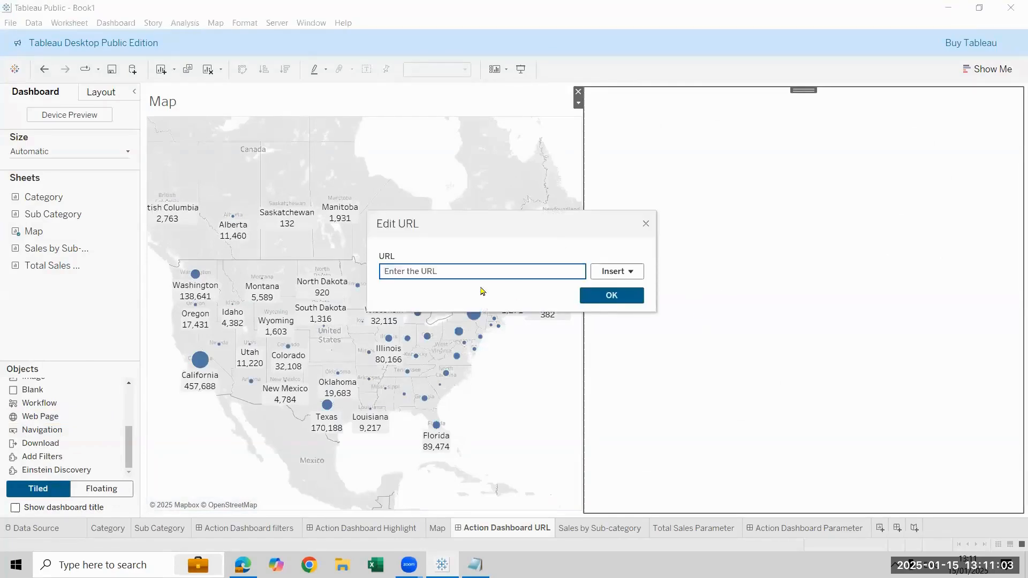
pyautogui.click(593, 293)
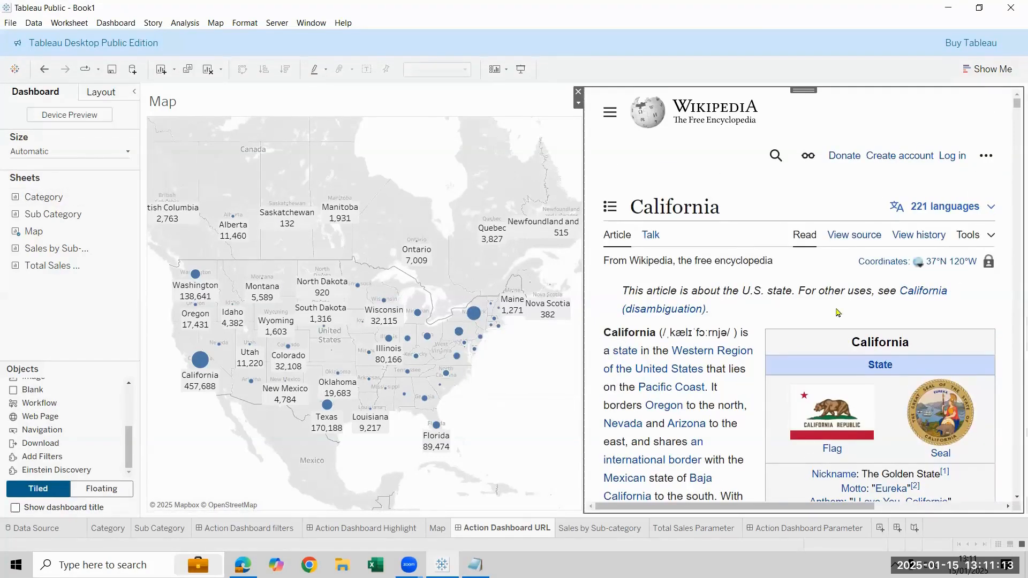
# Start a Go to URL action sourced from the Map sheet on the Action Dashboard URL dashboard, run on Select
pyautogui.click(131, 23)
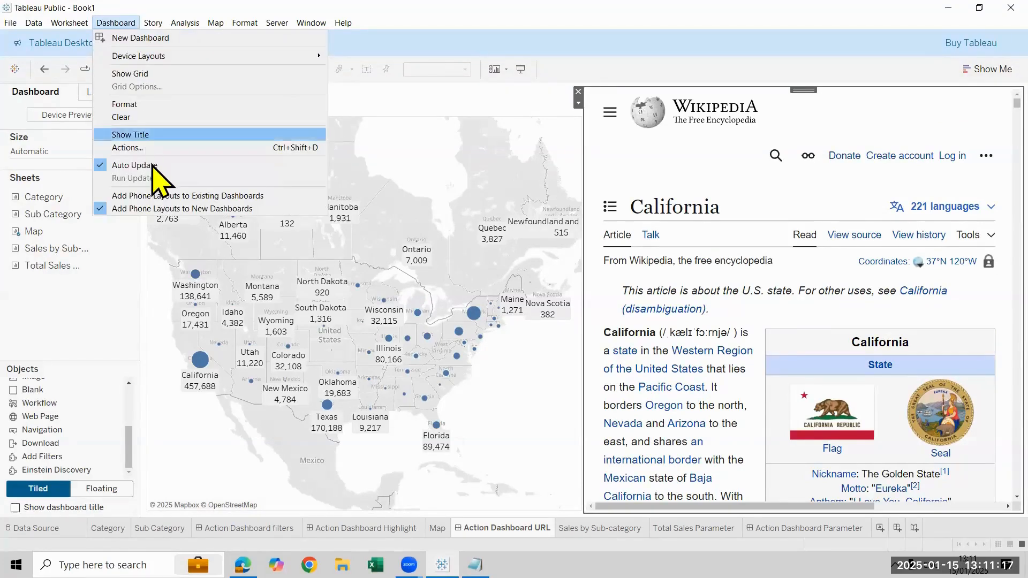
pyautogui.click(145, 148)
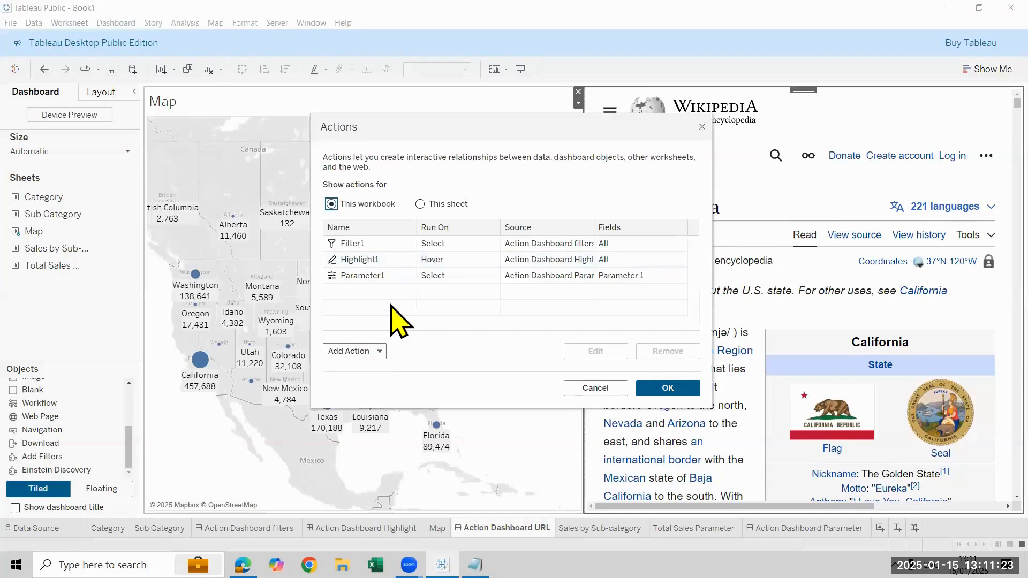
pyautogui.click(379, 352)
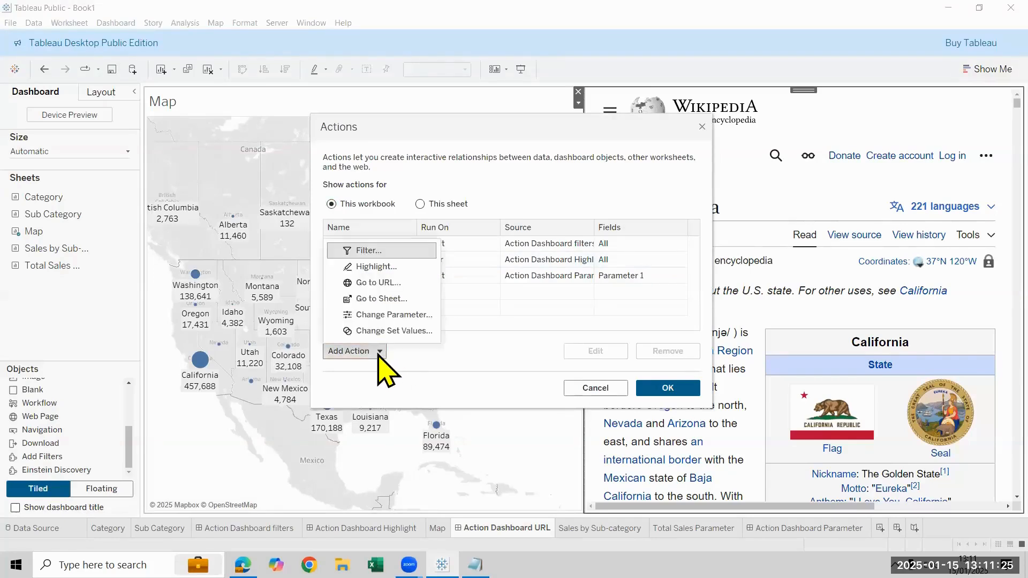
pyautogui.click(386, 283)
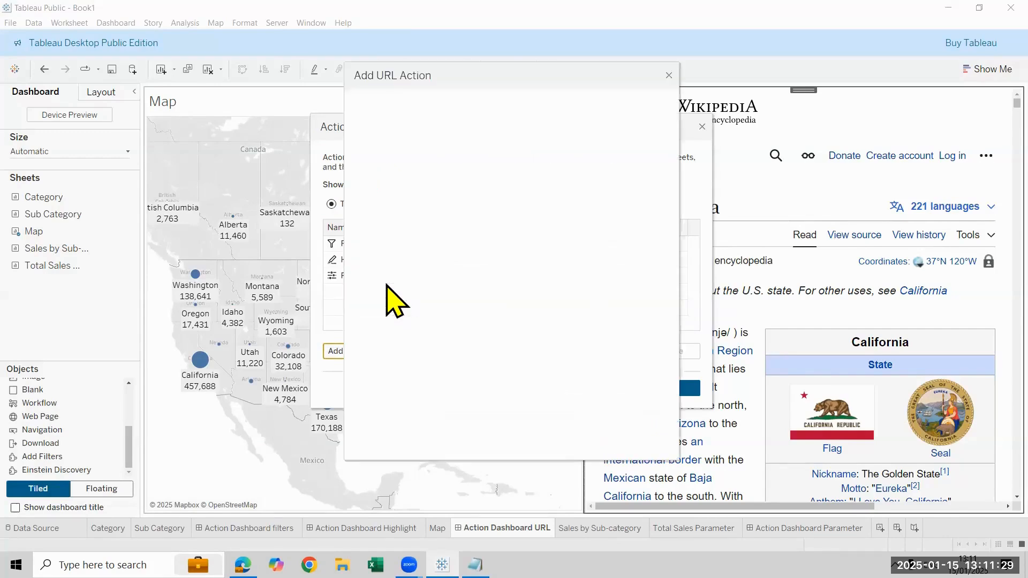
pyautogui.click(567, 206)
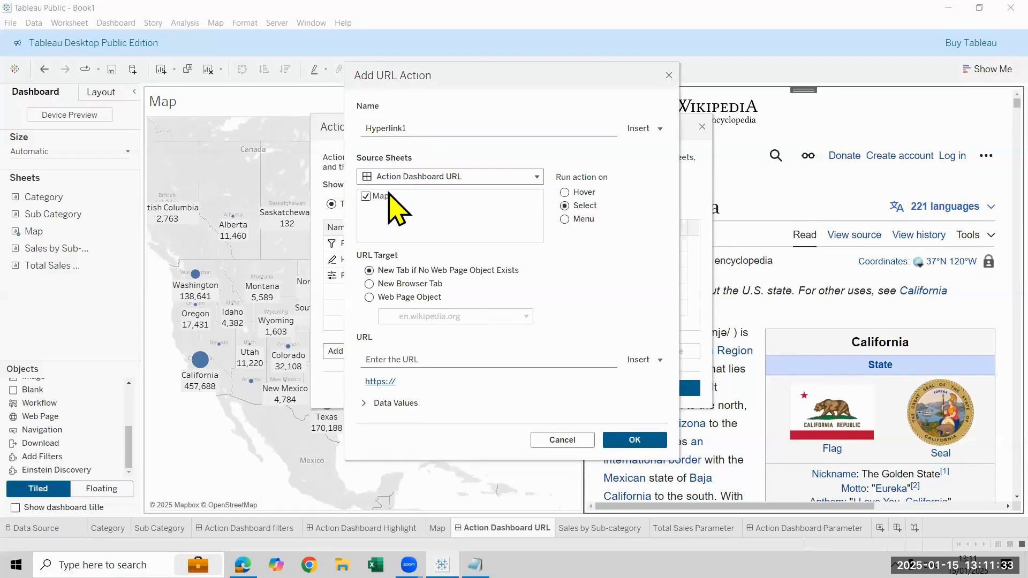
pyautogui.click(392, 356)
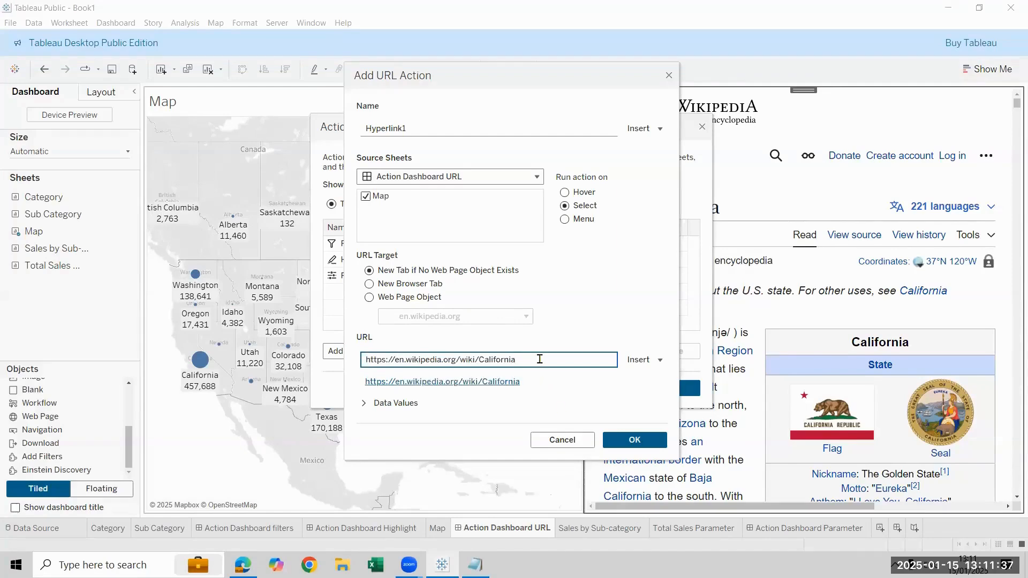
pyautogui.moveTo(482, 353); pyautogui.dragTo(479, 360)
pyautogui.click(645, 361)
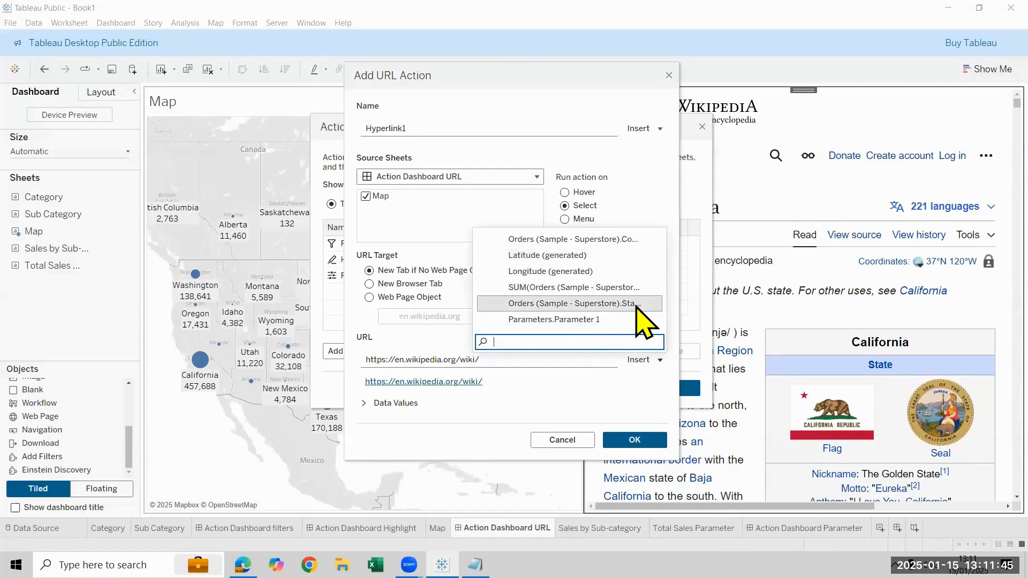
pyautogui.click(608, 303)
pyautogui.click(649, 460)
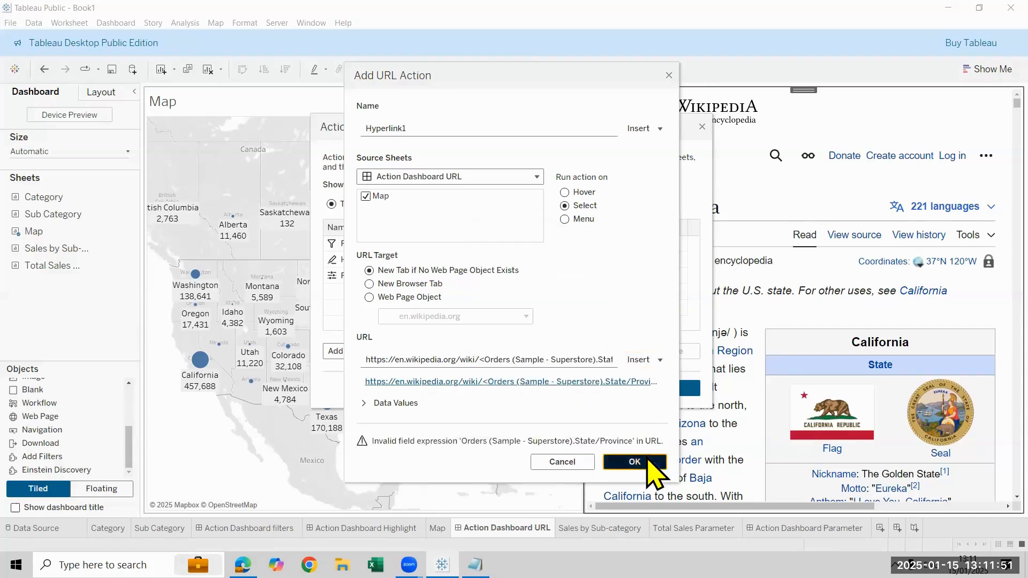
pyautogui.click(663, 390)
# Test the URL action by selecting the New York and Washington marks on the map
pyautogui.moveTo(478, 318)
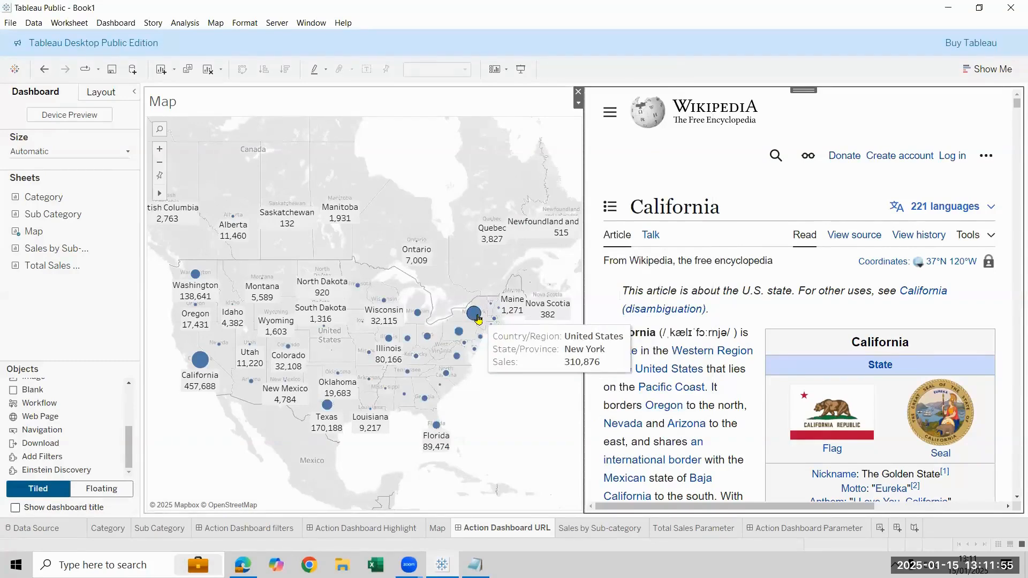
pyautogui.click(478, 319)
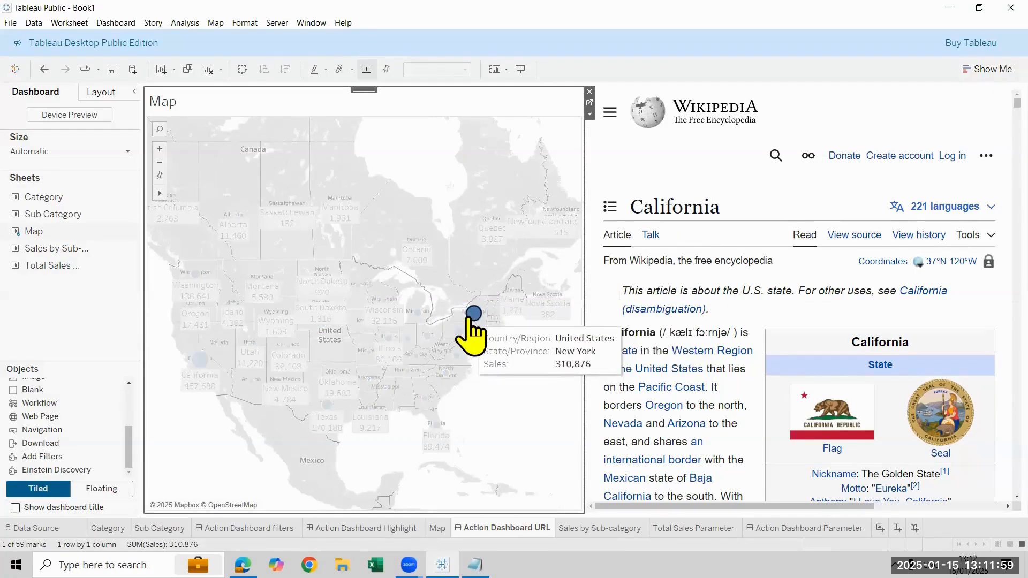
pyautogui.click(468, 318)
pyautogui.click(194, 276)
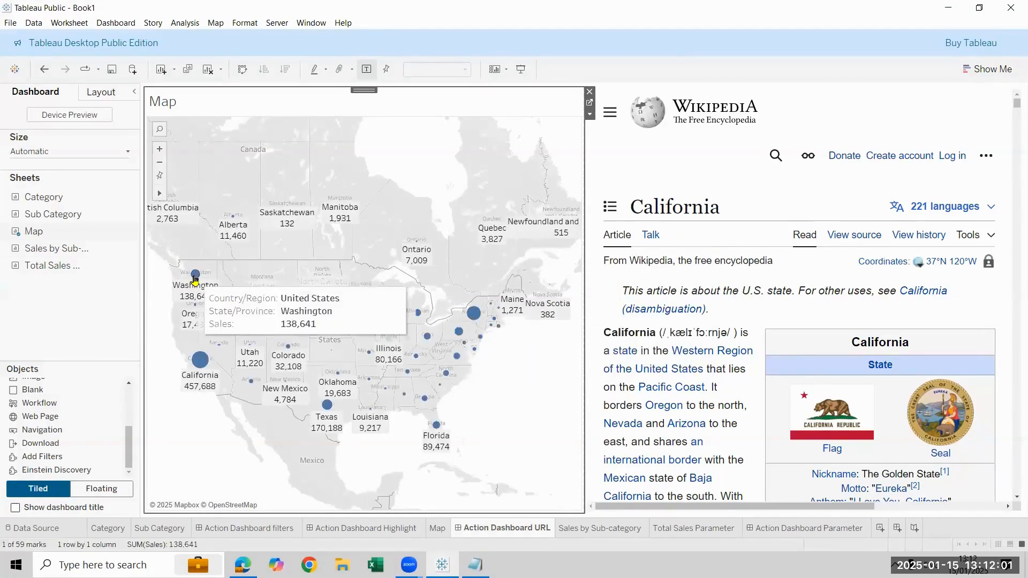
pyautogui.click(191, 349)
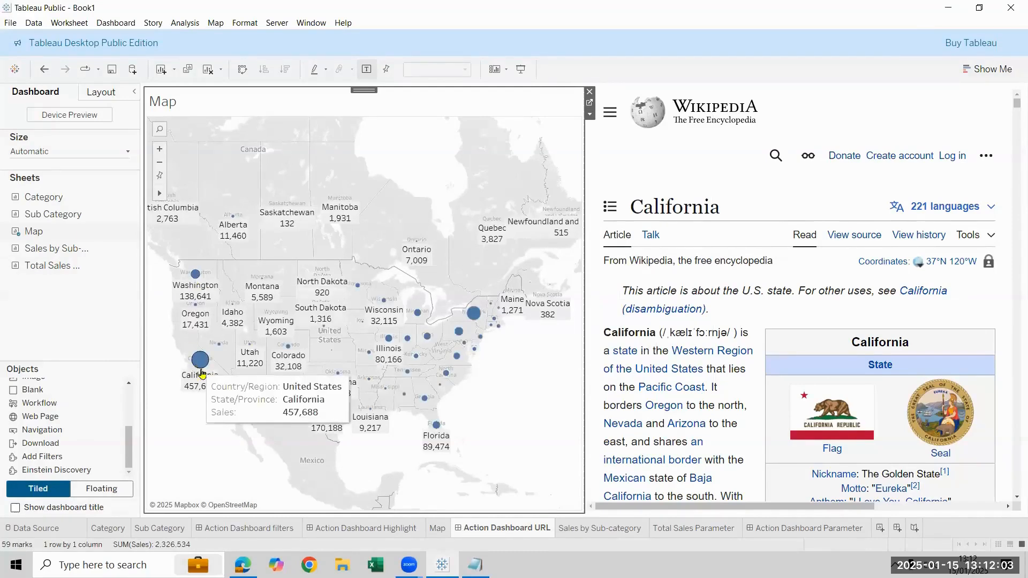
# Try to change the Hyperlink1 URL action to run on Select
pyautogui.click(115, 23)
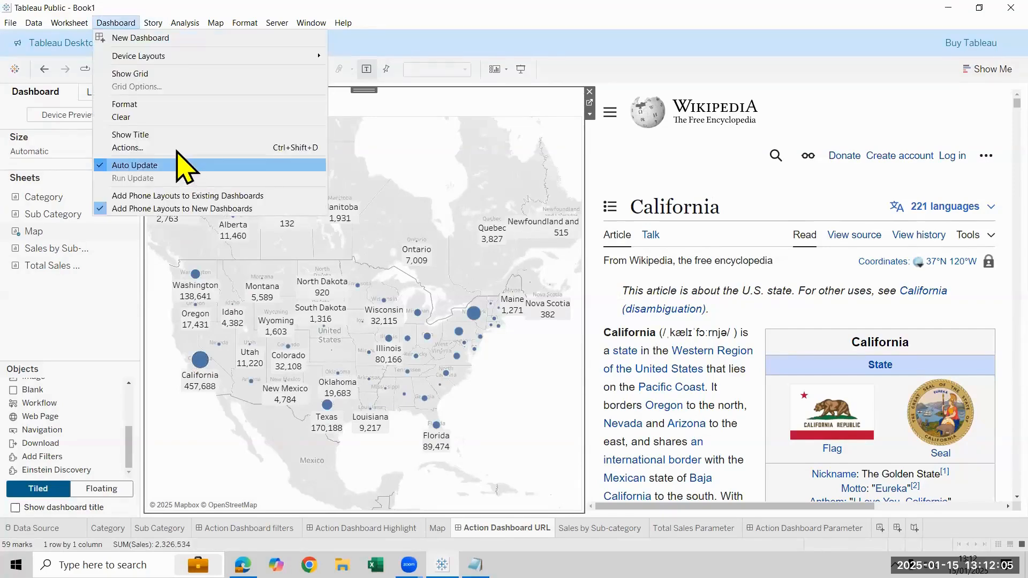
pyautogui.click(177, 150)
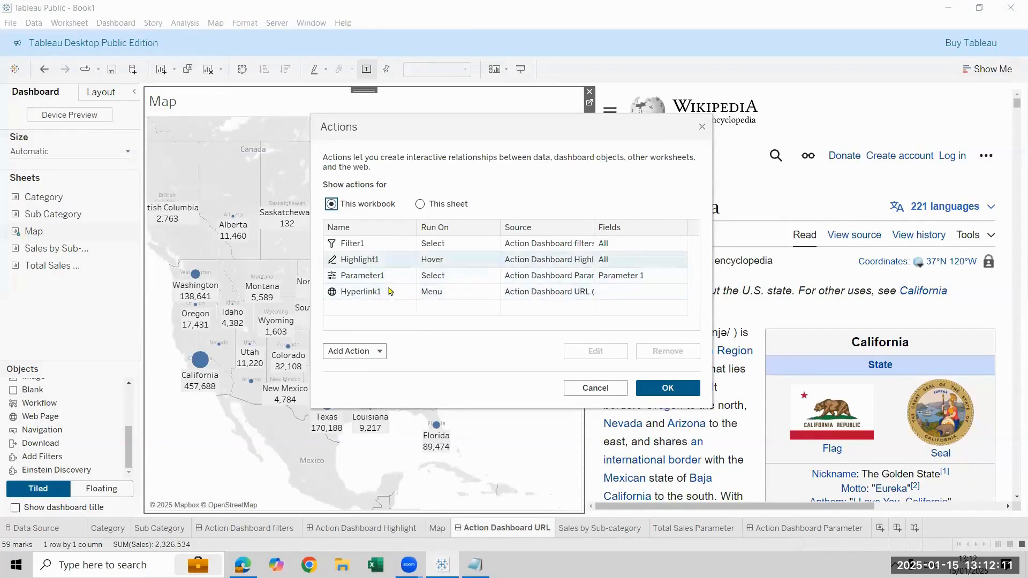
pyautogui.click(543, 292)
pyautogui.click(614, 348)
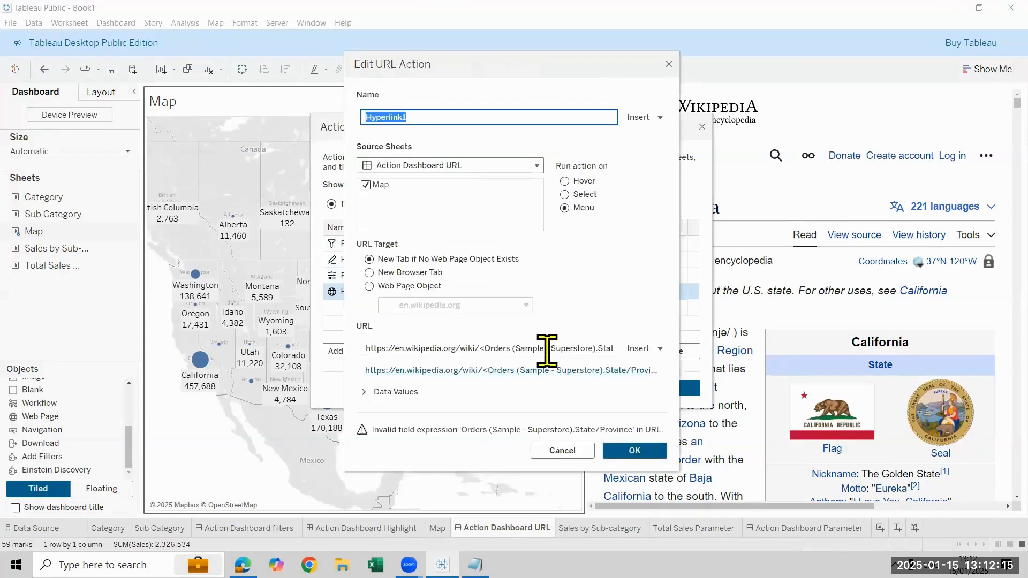
pyautogui.click(482, 348)
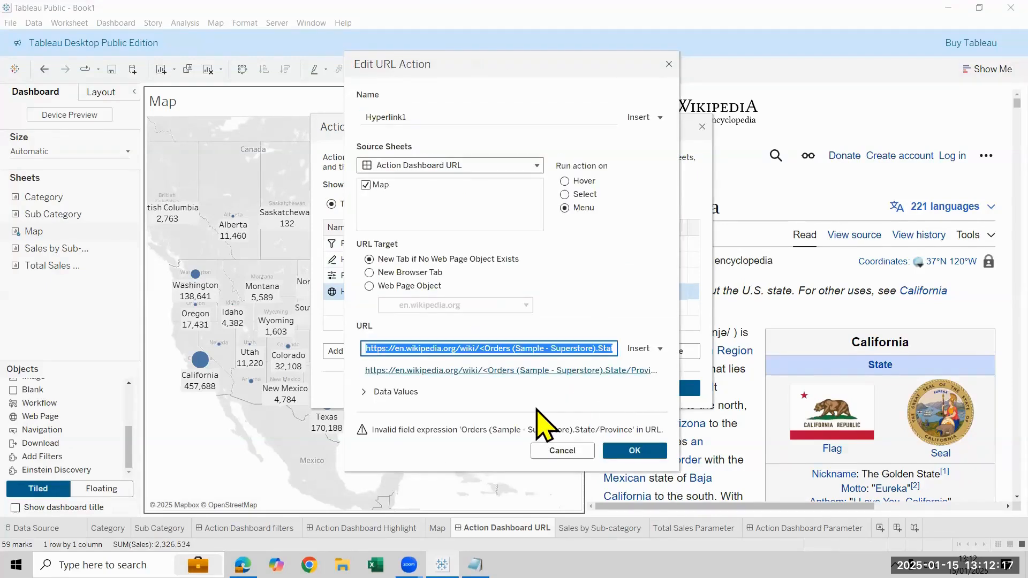
pyautogui.click(575, 184)
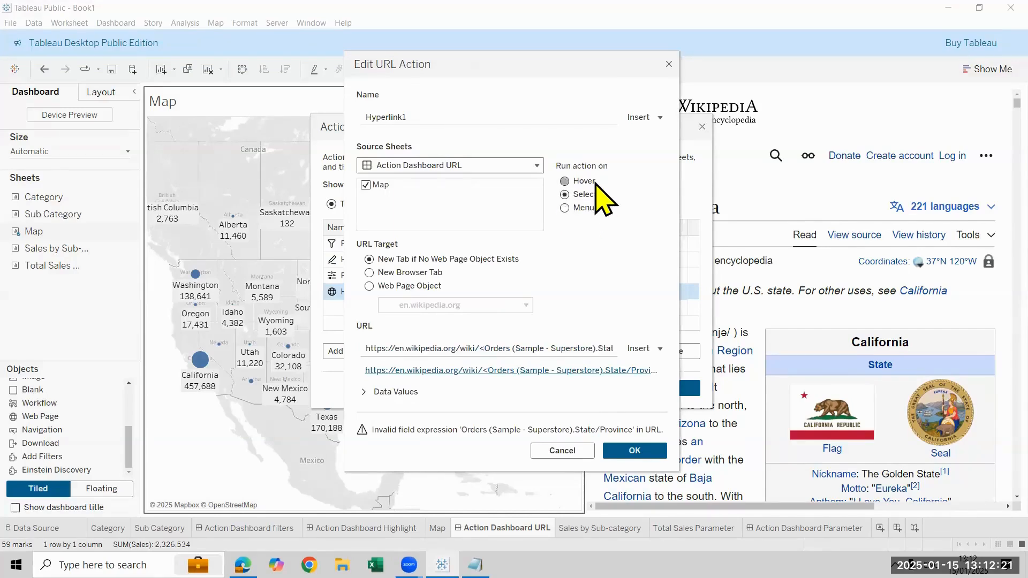
pyautogui.click(644, 451)
pyautogui.click(666, 387)
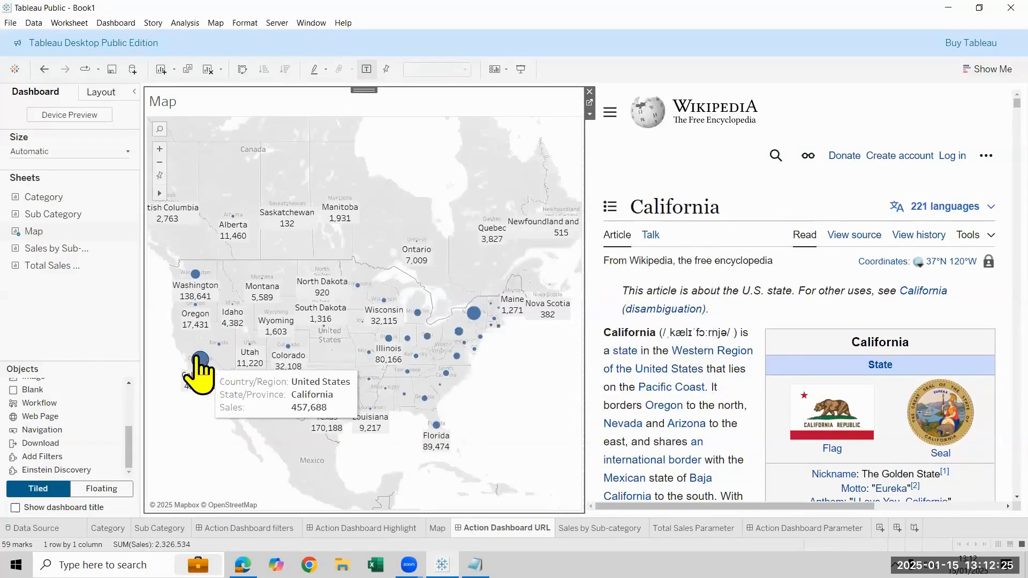
# Test the edited URL action by selecting the Washington mark and another northern state on the map
pyautogui.moveTo(199, 276)
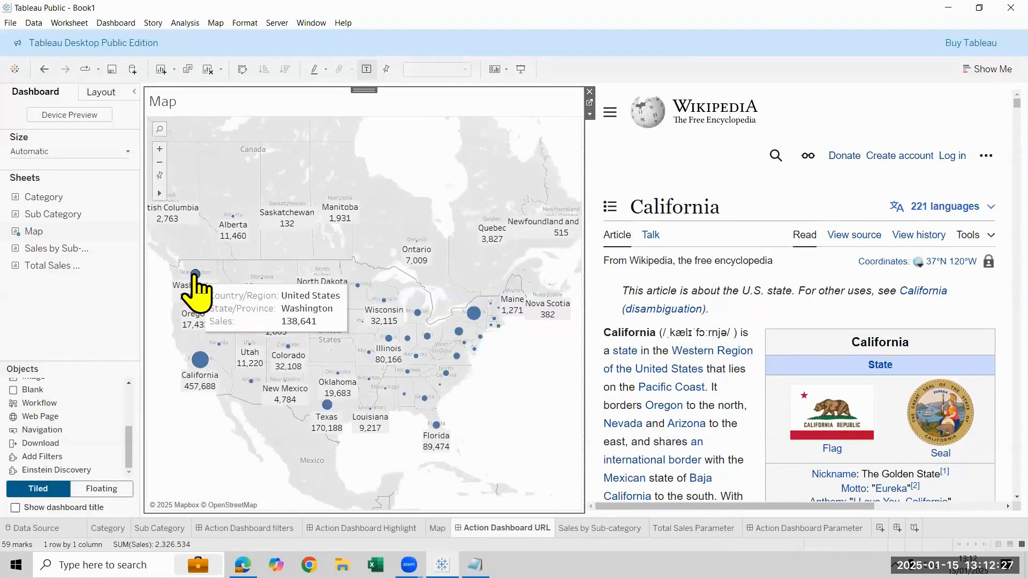
pyautogui.click(195, 273)
pyautogui.click(195, 274)
pyautogui.click(357, 284)
pyautogui.click(338, 313)
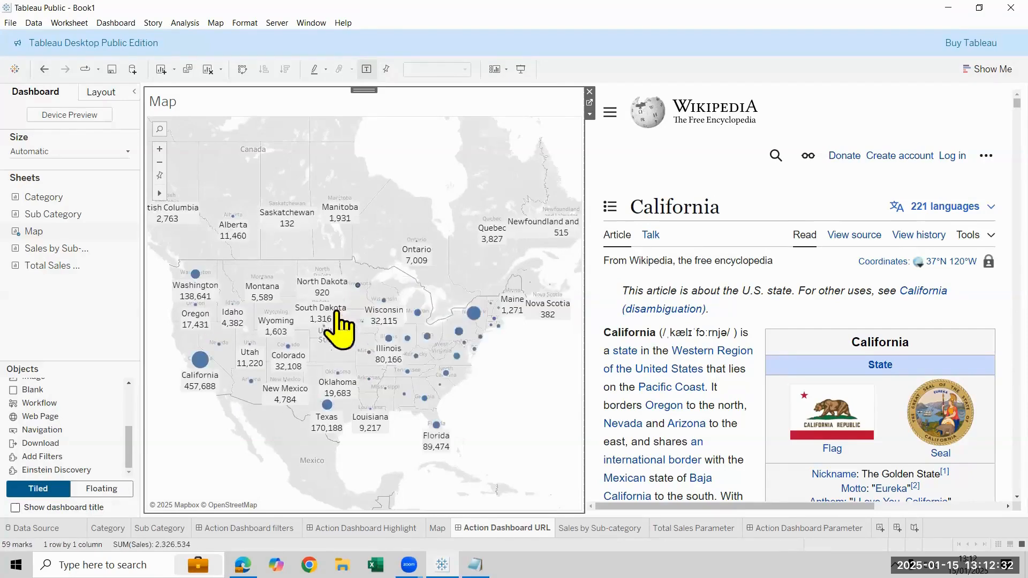
pyautogui.click(121, 22)
pyautogui.click(169, 148)
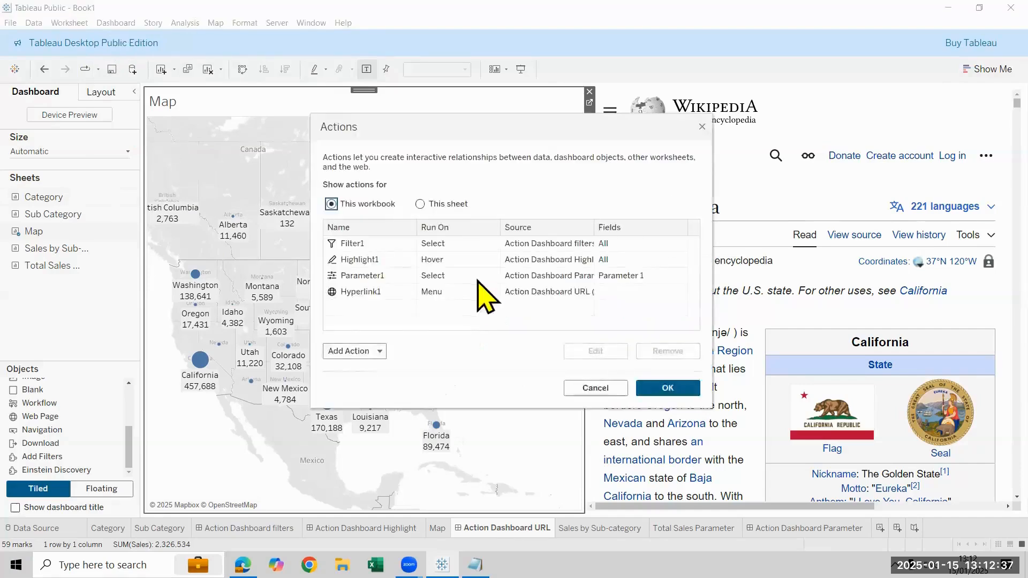
pyautogui.click(496, 292)
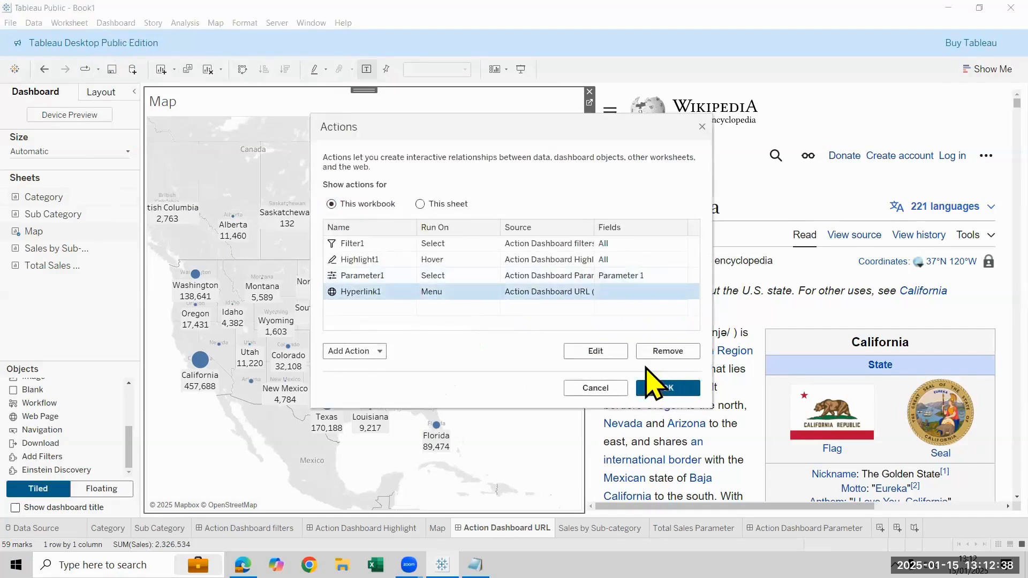
pyautogui.click(615, 352)
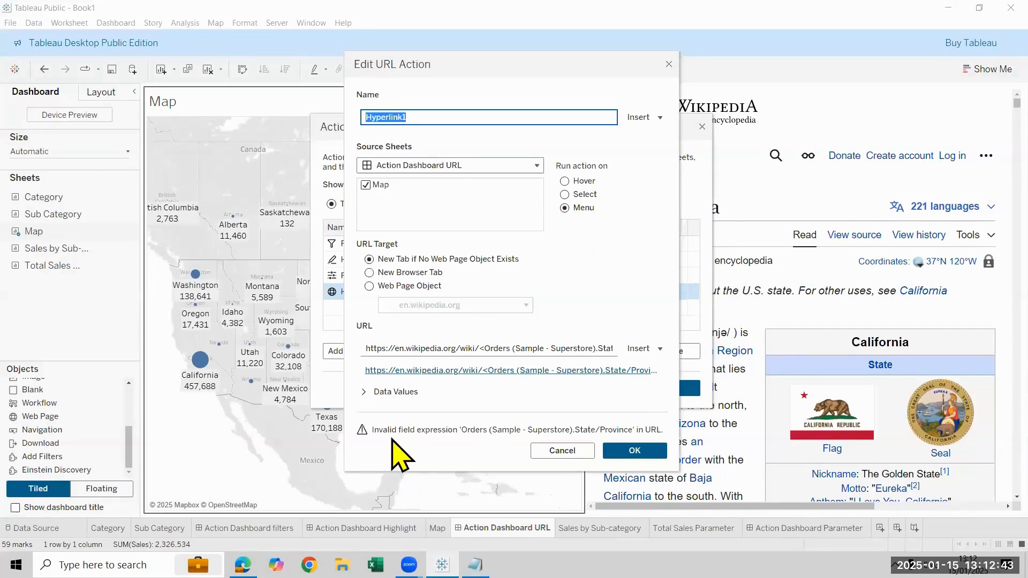
pyautogui.click(482, 349)
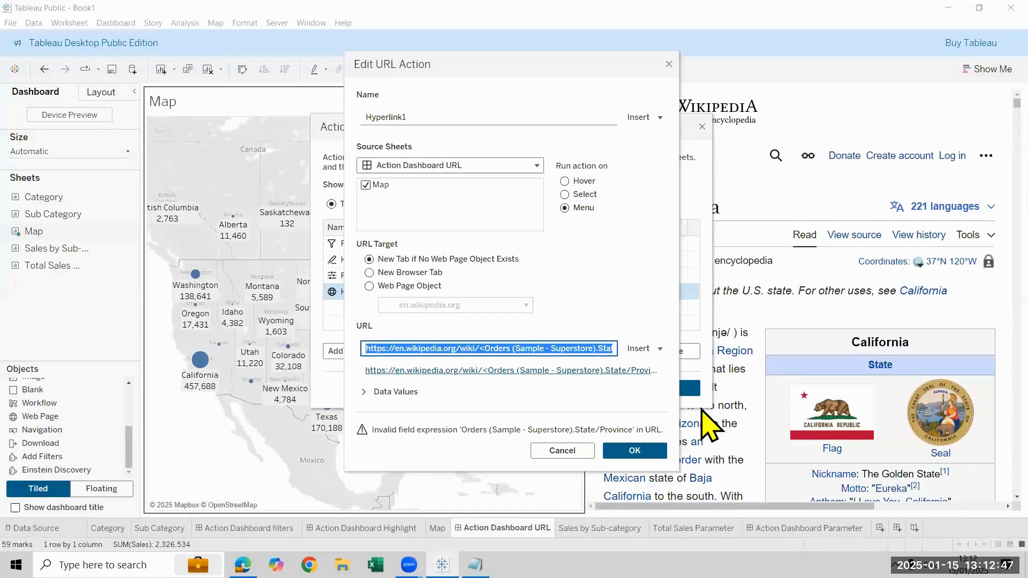
pyautogui.press('End')
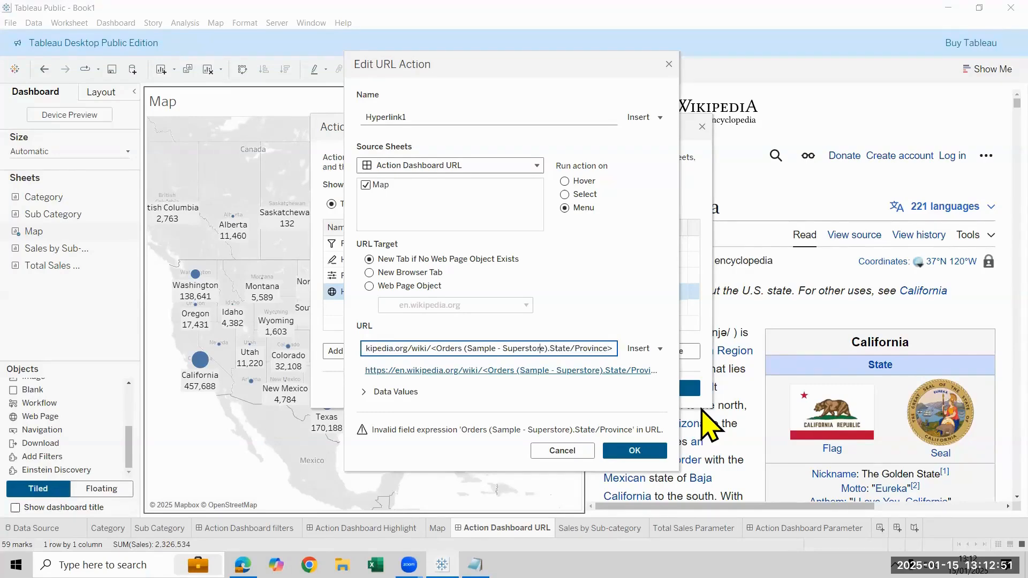
pyautogui.press('BackSpace')
pyautogui.press('BackSpace')
pyautogui.press('BackSpace')
pyautogui.press('BackSpace')
pyautogui.press('BackSpace')
pyautogui.press('BackSpace')
pyautogui.press('BackSpace')
pyautogui.press('BackSpace')
pyautogui.press('BackSpace')
pyautogui.press('BackSpace')
pyautogui.press('BackSpace')
pyautogui.press('BackSpace')
pyautogui.press('BackSpace')
pyautogui.press('BackSpace')
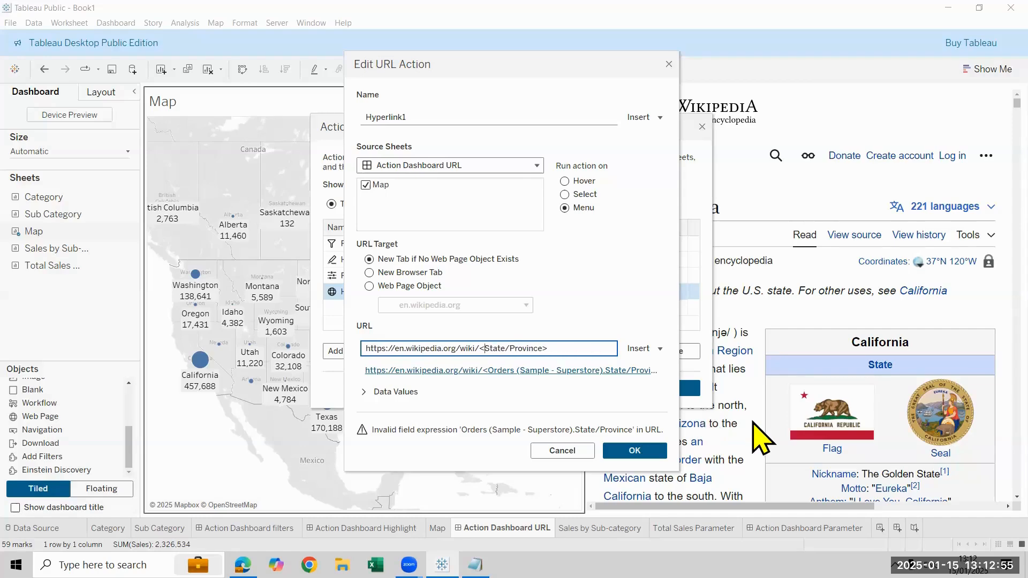
pyautogui.click(634, 447)
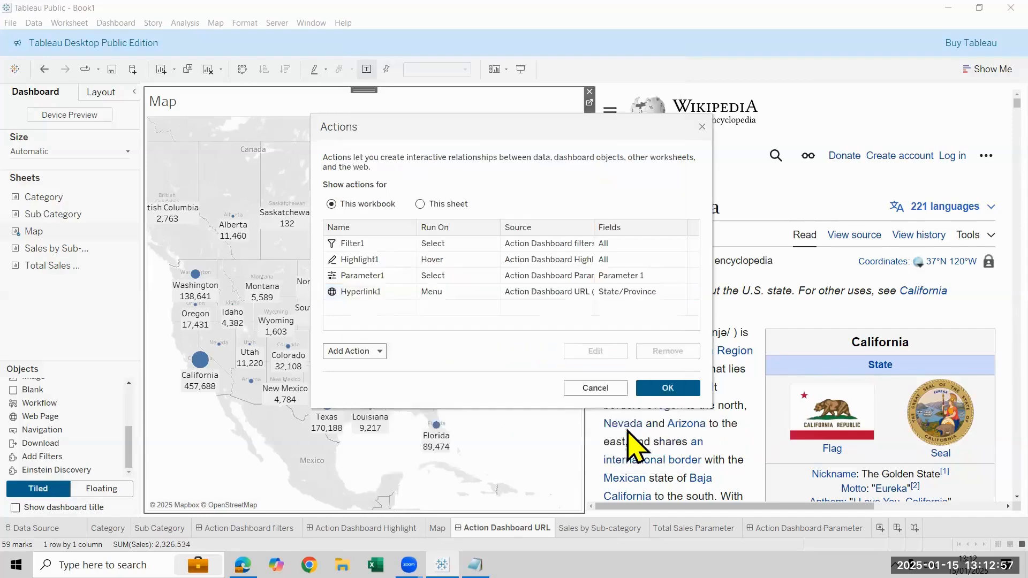
pyautogui.click(670, 390)
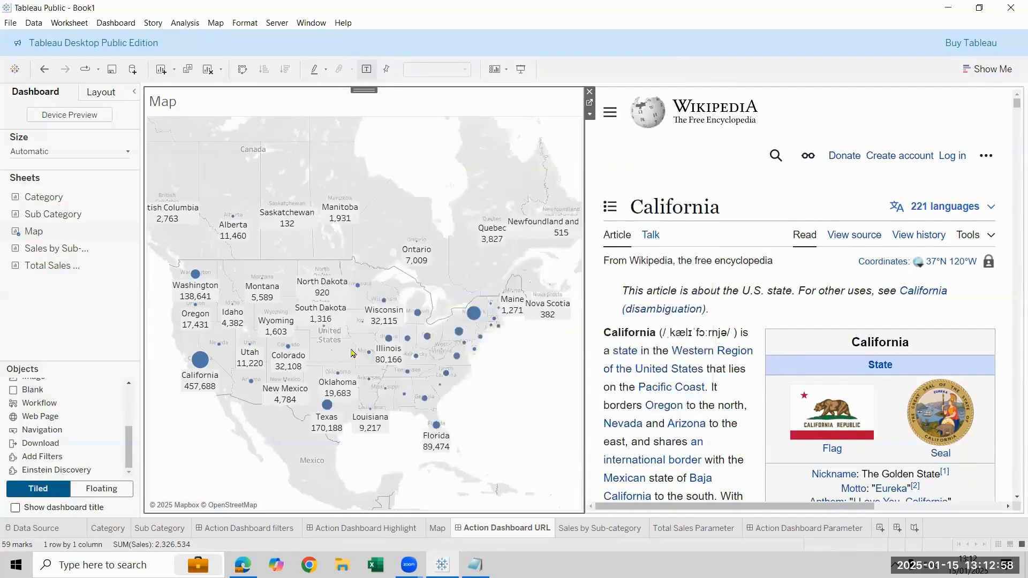
# Test the corrected URL action on the Washington mark and open the mark's list of available commands
pyautogui.doubleClick(195, 274)
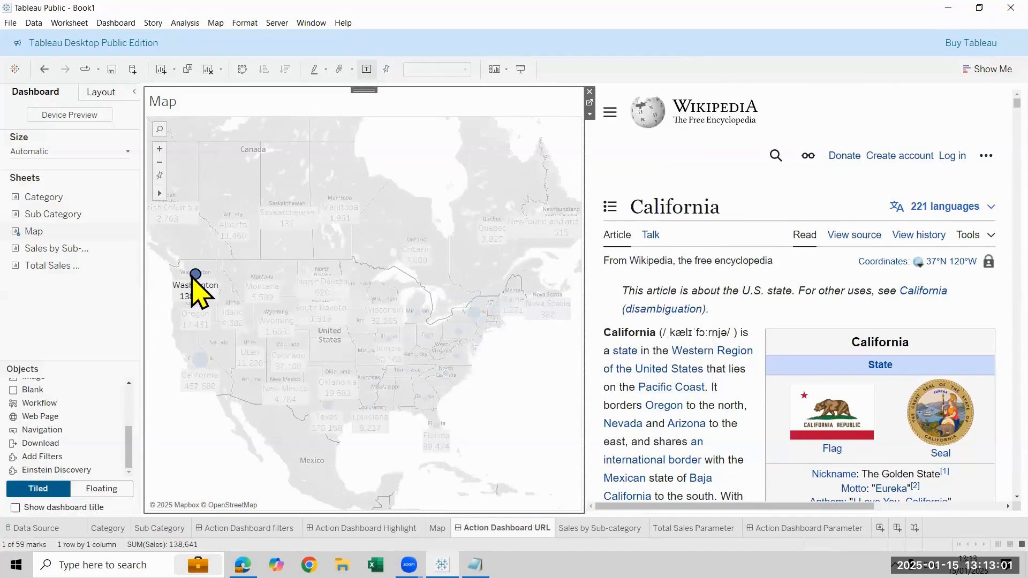
pyautogui.doubleClick(369, 315)
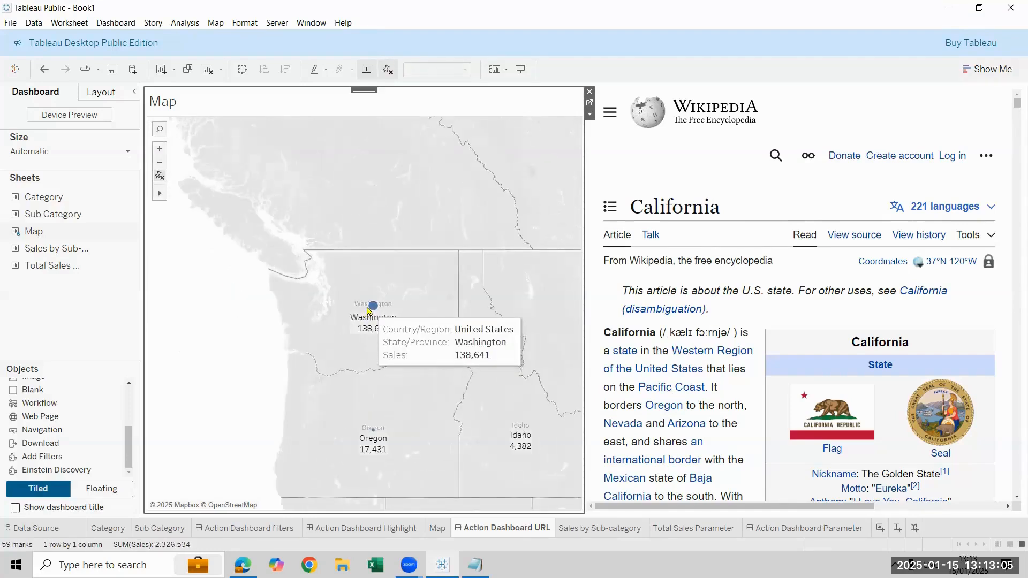
pyautogui.rightClick(369, 310)
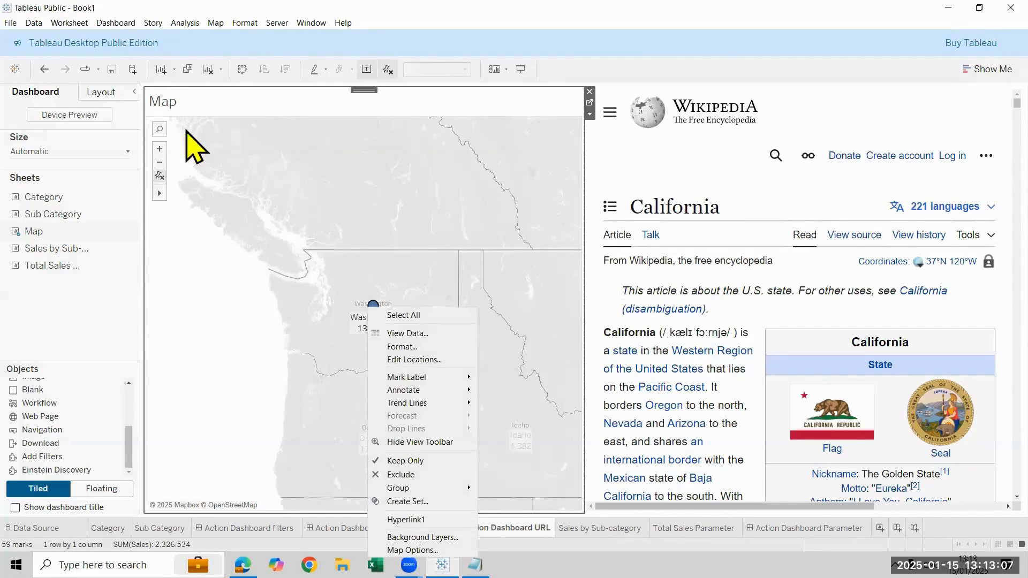
# Set the Hyperlink1 URL action to run on Select and save the change
pyautogui.click(115, 23)
pyautogui.click(324, 374)
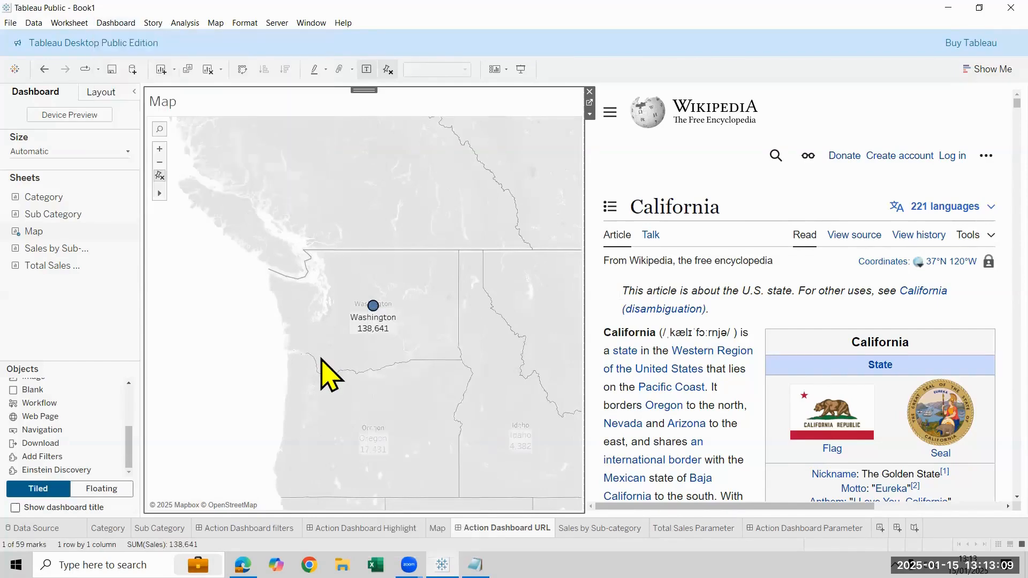
pyautogui.click(354, 292)
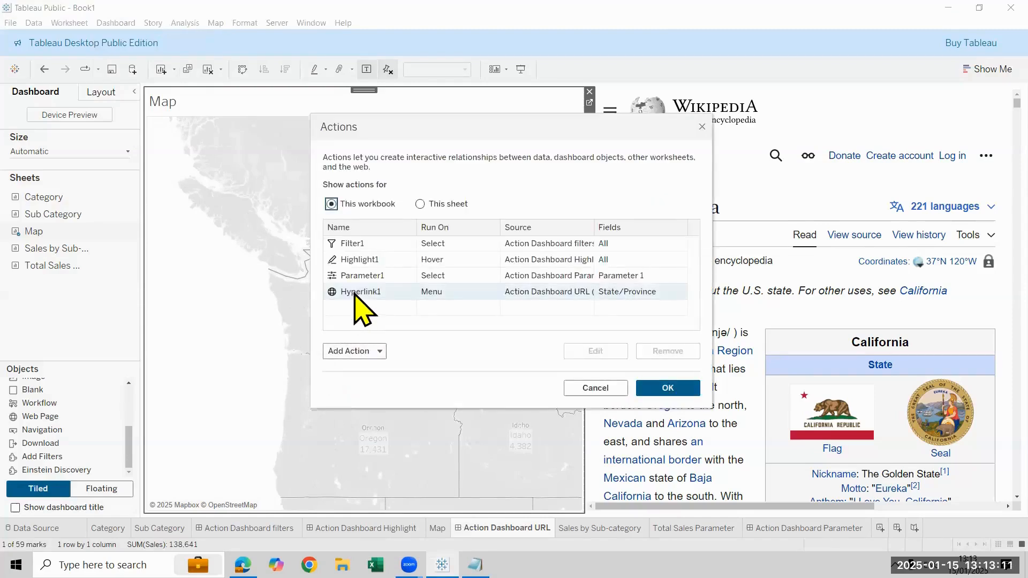
pyautogui.click(599, 351)
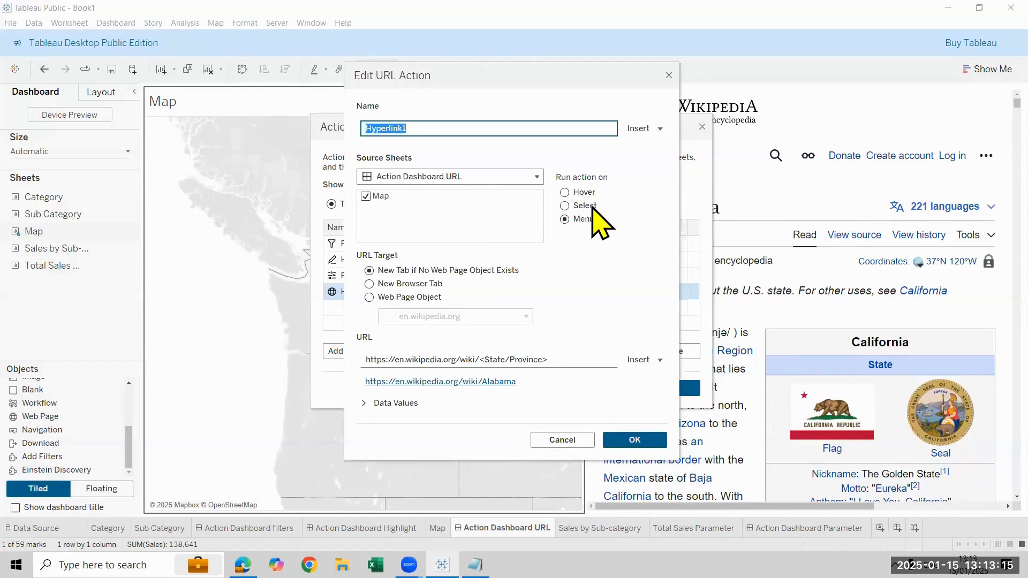
pyautogui.click(567, 206)
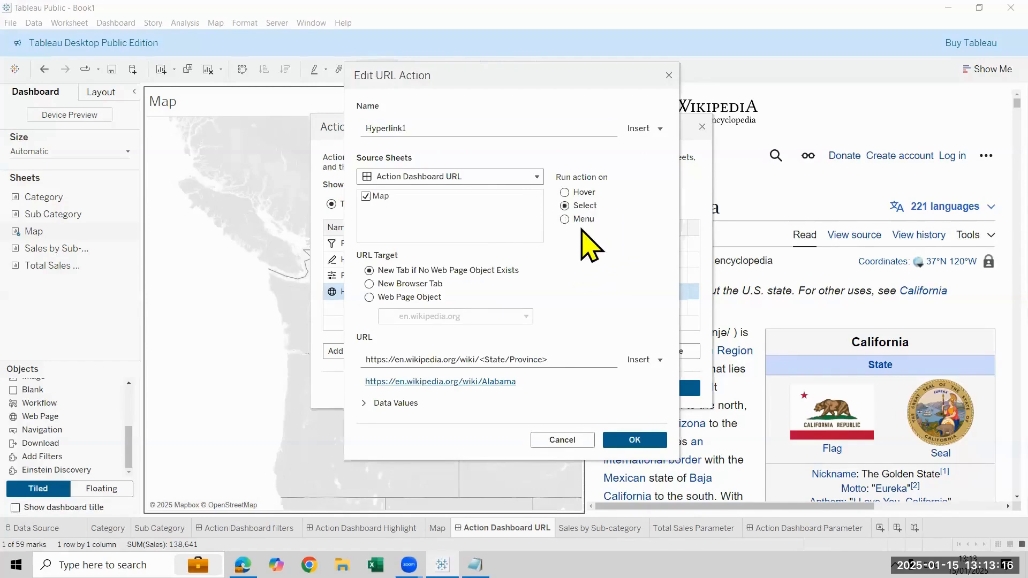
pyautogui.click(651, 436)
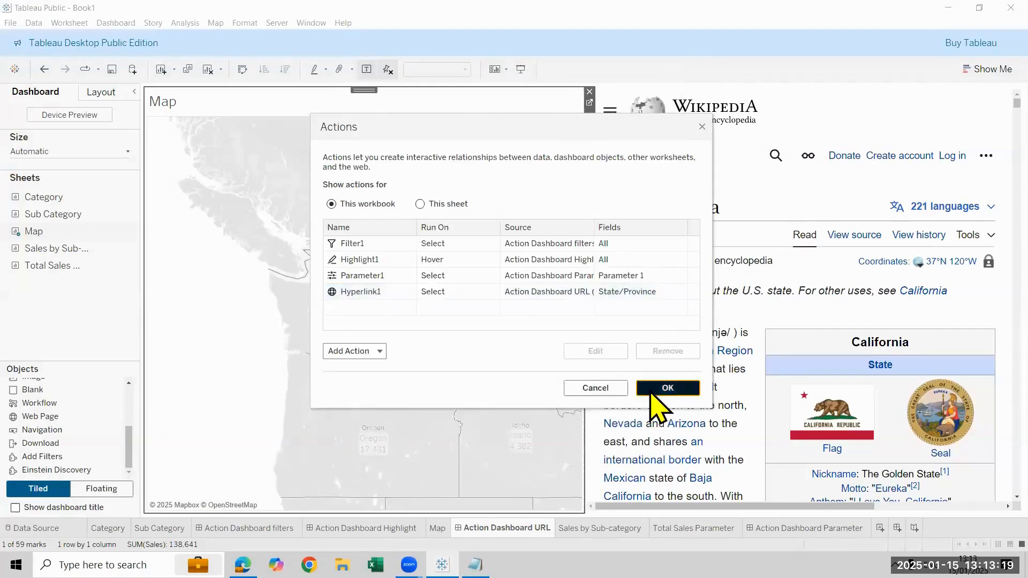
pyautogui.click(651, 390)
# Test the URL action by selecting the Oregon and Washington marks, and reset the map to its full extent
pyautogui.click(372, 316)
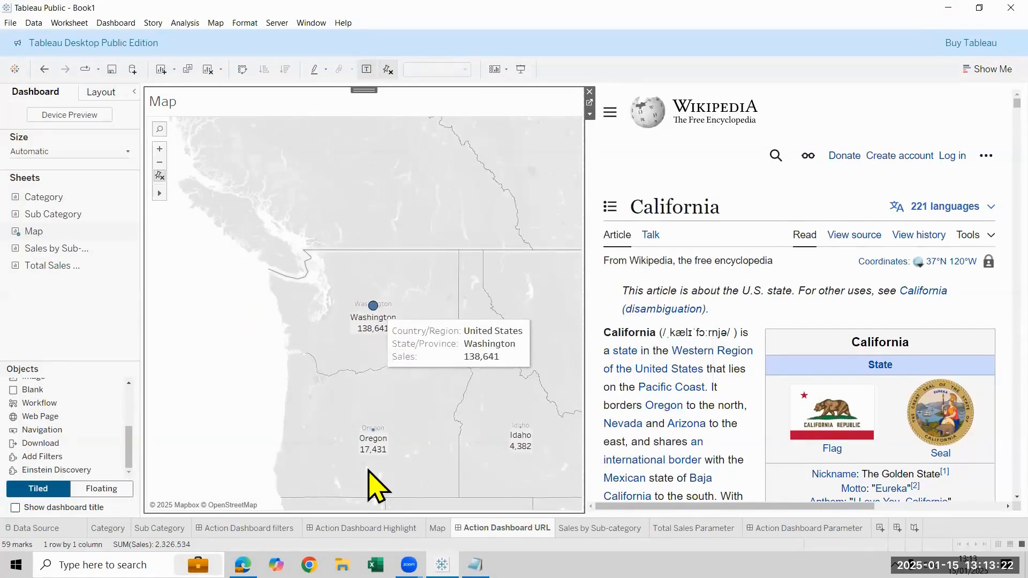
pyautogui.click(371, 435)
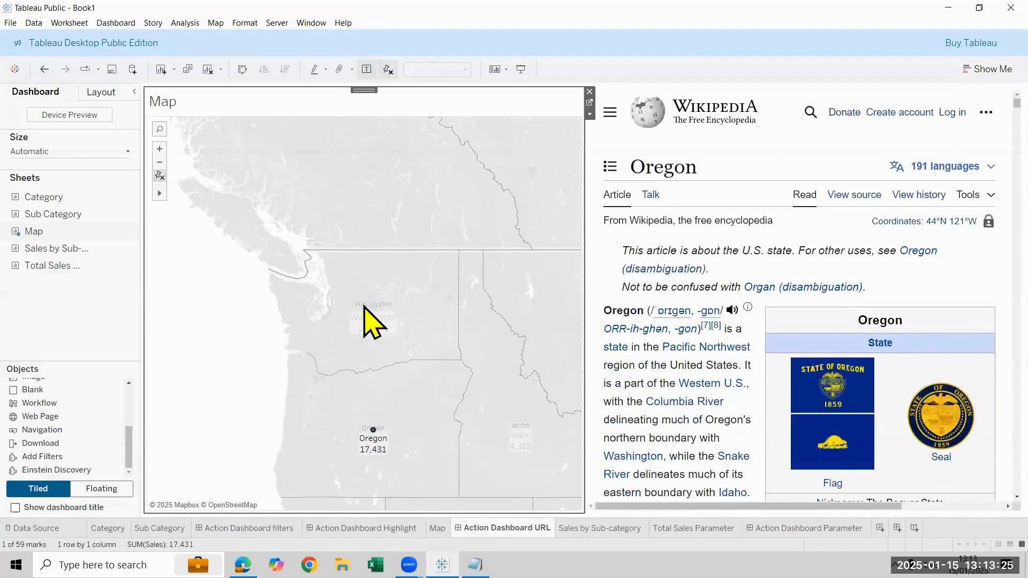
pyautogui.click(374, 311)
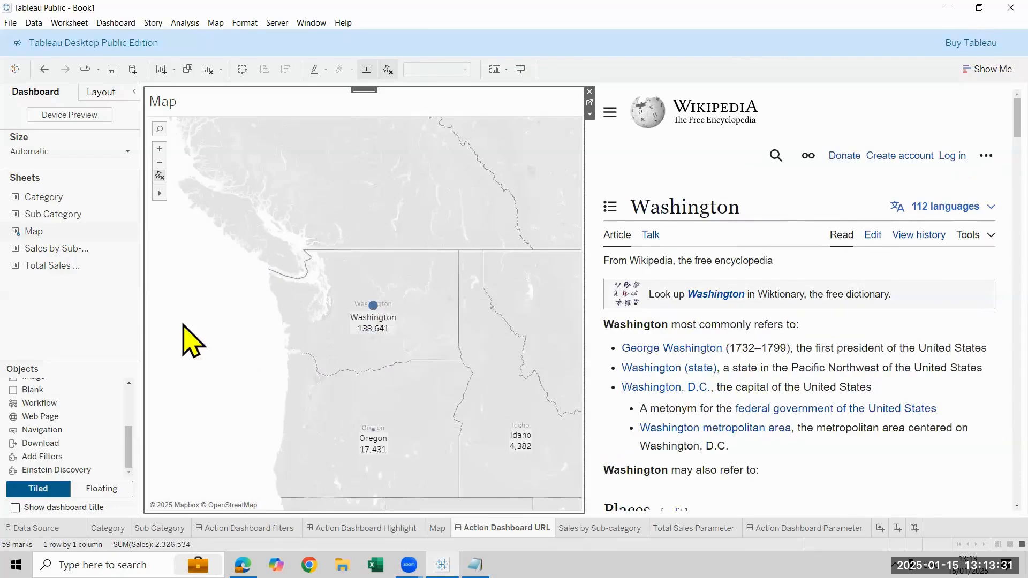
pyautogui.click(160, 176)
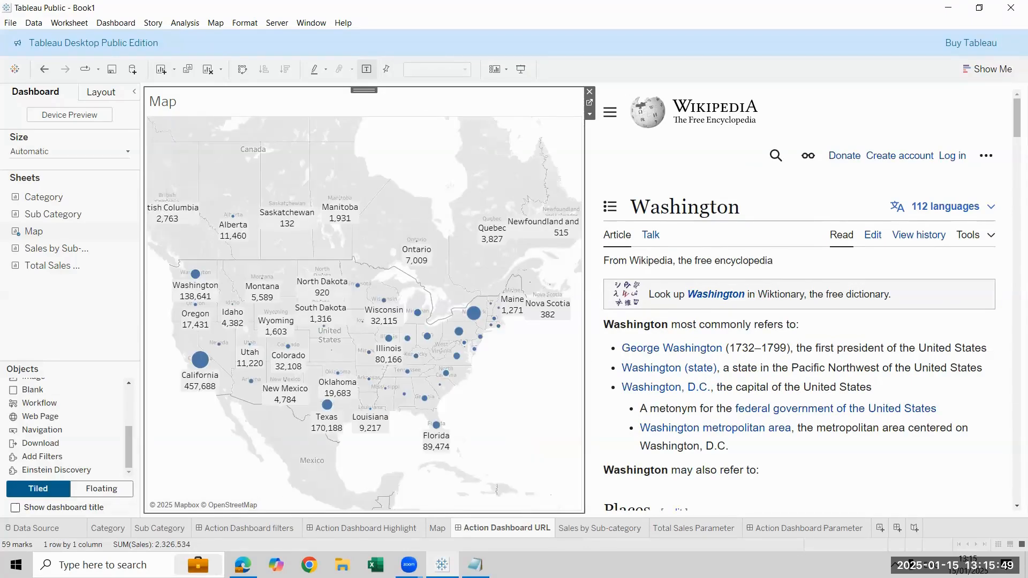
# Add a new dashboard after Action Dashboard Parameter and set its size to Automatic
pyautogui.click(809, 528)
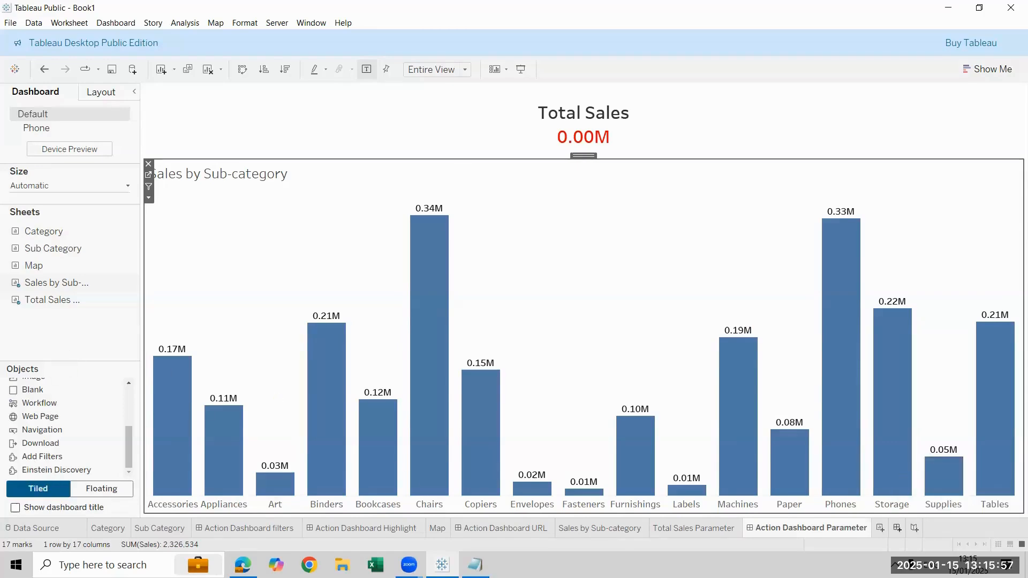
pyautogui.click(897, 528)
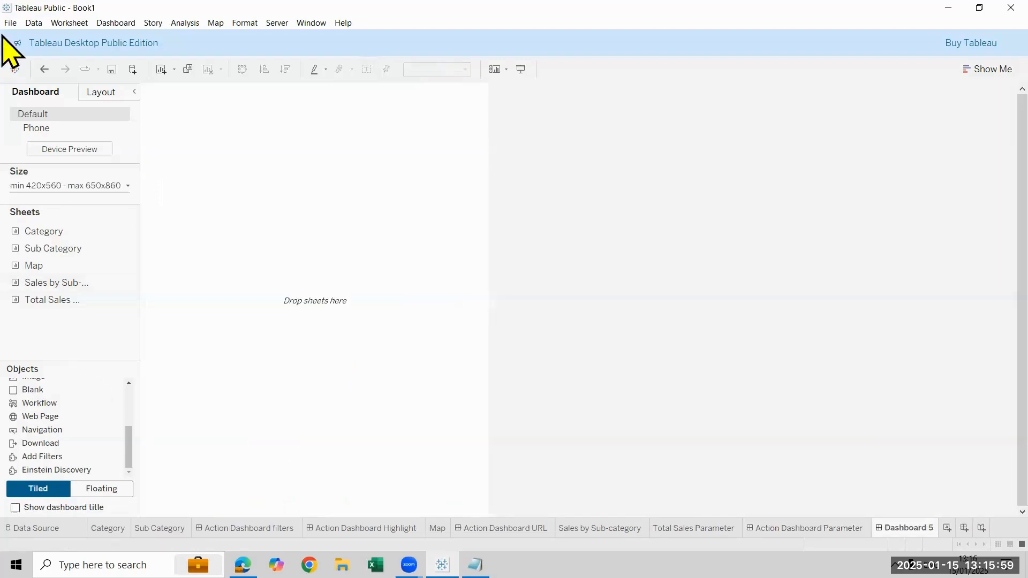
pyautogui.click(82, 185)
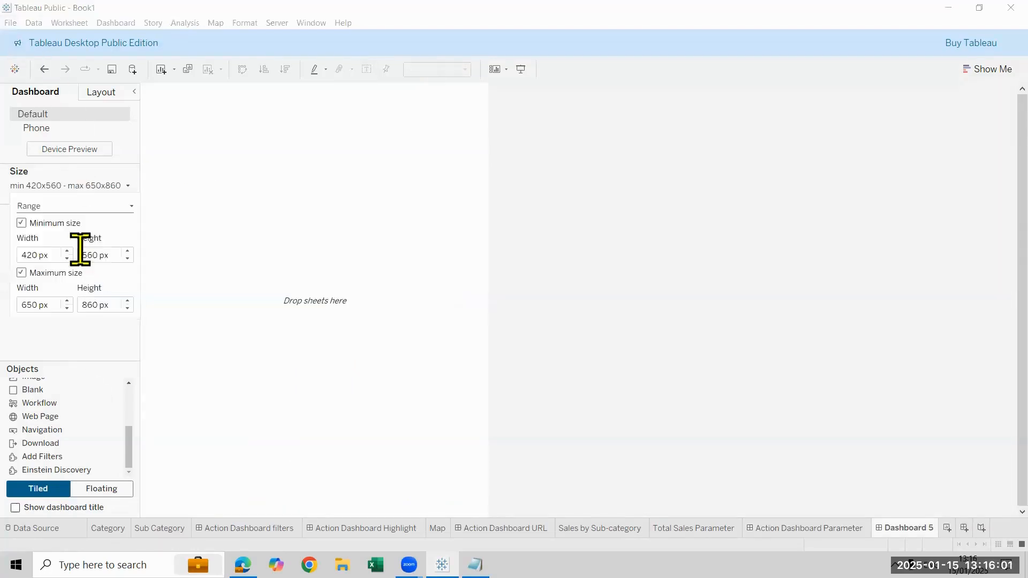
pyautogui.click(87, 206)
pyautogui.click(90, 228)
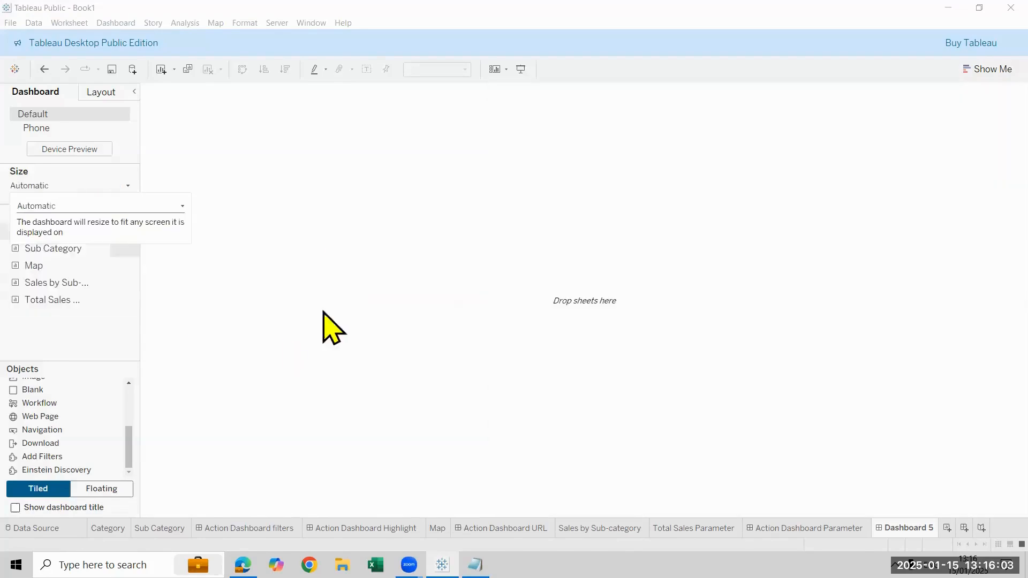
pyautogui.click(207, 314)
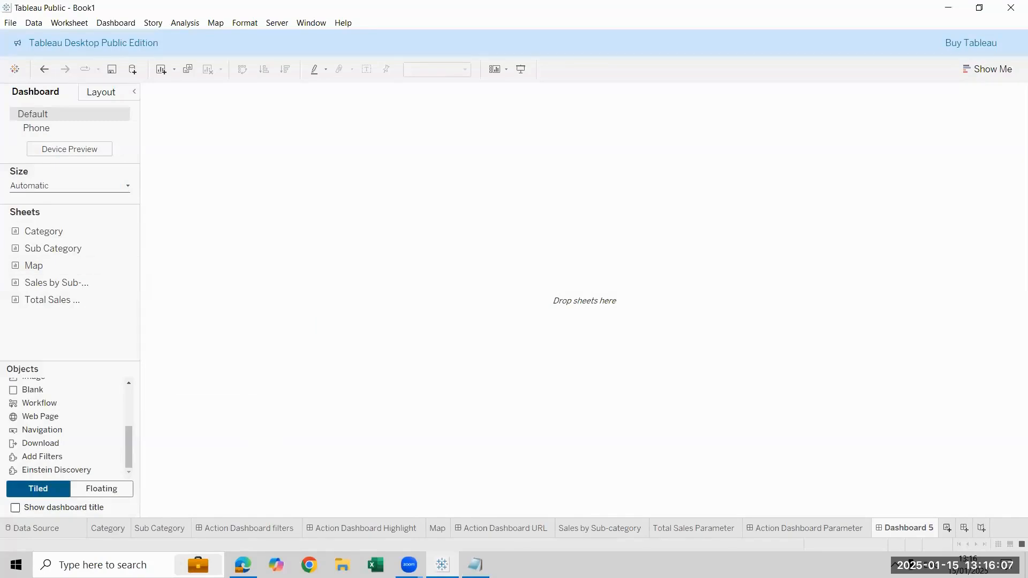
# Add a new worksheet and delete the empty Dashboard 5
pyautogui.hotkey('ctrl', 'm')
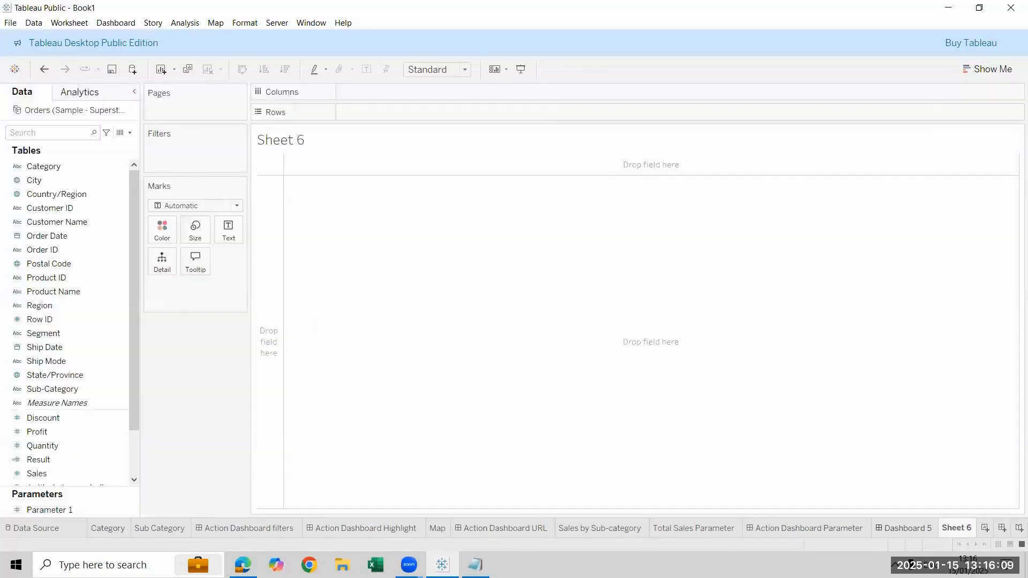
pyautogui.rightClick(910, 528)
pyautogui.click(966, 411)
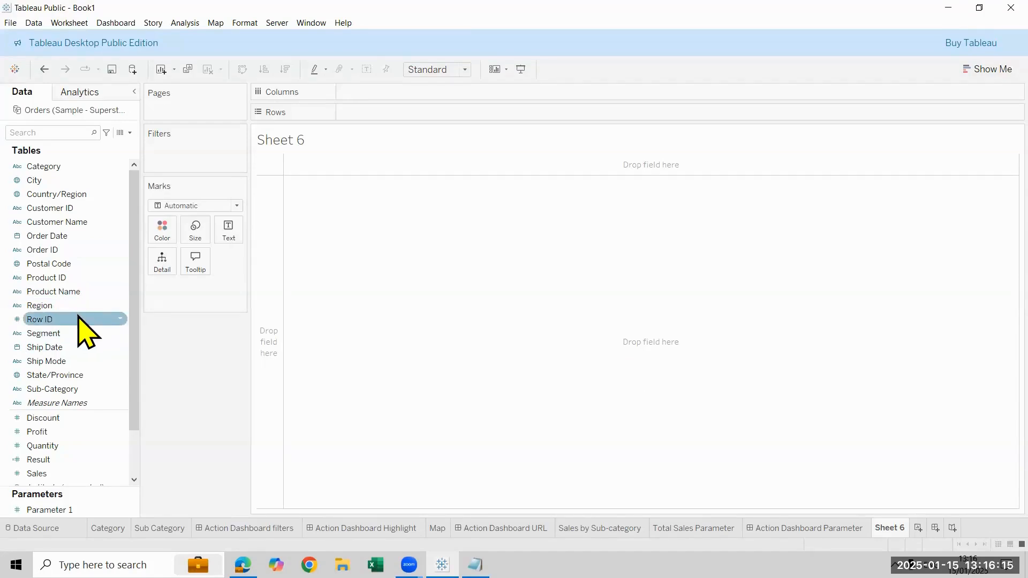
# Build a horizontal bar chart of Sales by Region on Sheet 6, sorted descending, with mark labels and fitted to Entire View
pyautogui.moveTo(77, 309); pyautogui.dragTo(361, 302)
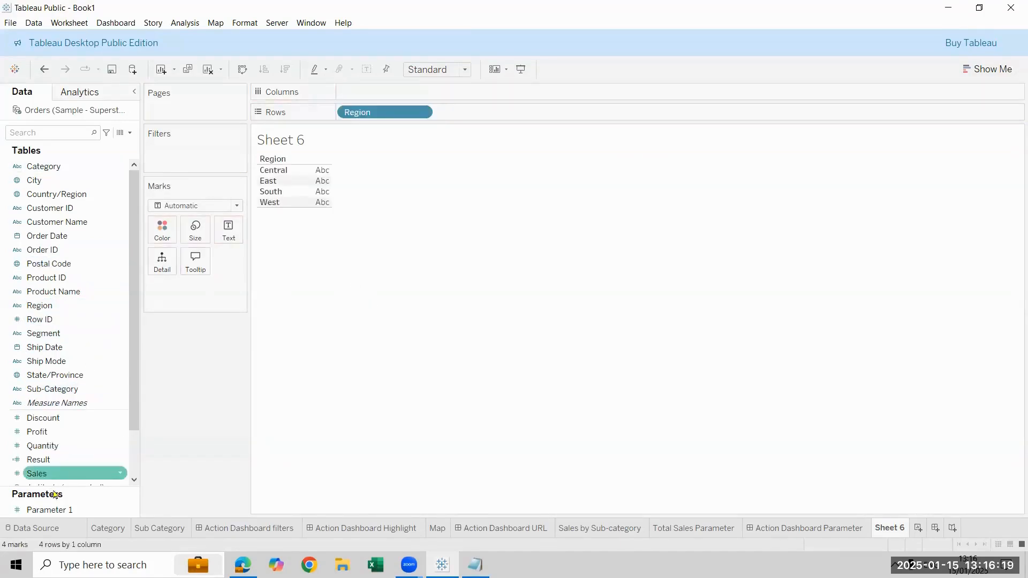
pyautogui.moveTo(87, 455); pyautogui.dragTo(449, 79)
pyautogui.click(464, 70)
pyautogui.click(453, 118)
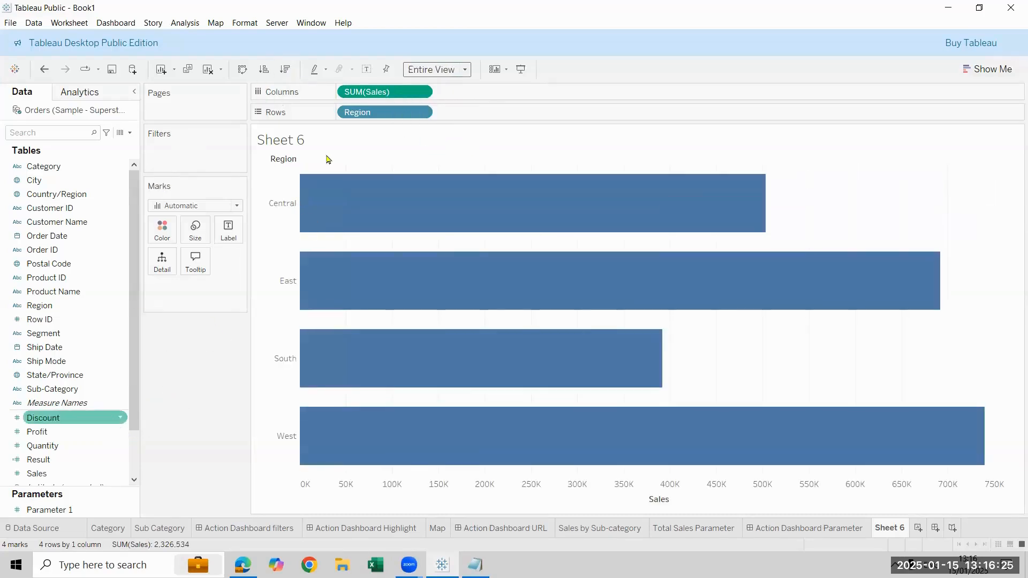
pyautogui.click(284, 69)
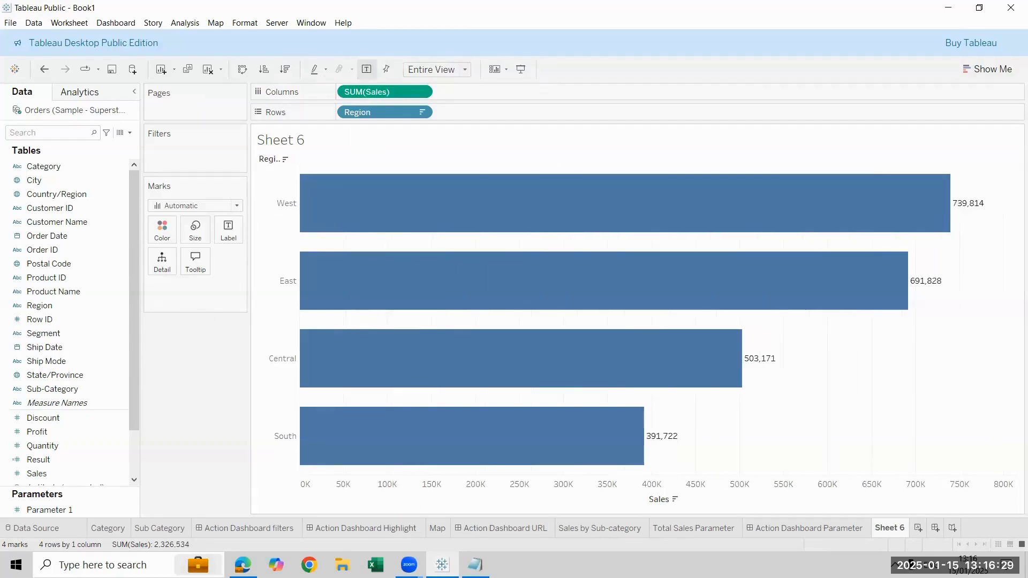
# Copy the formatting of the Sub Category sheet and paste it onto Sheet 6
pyautogui.click(160, 528)
pyautogui.rightClick(146, 528)
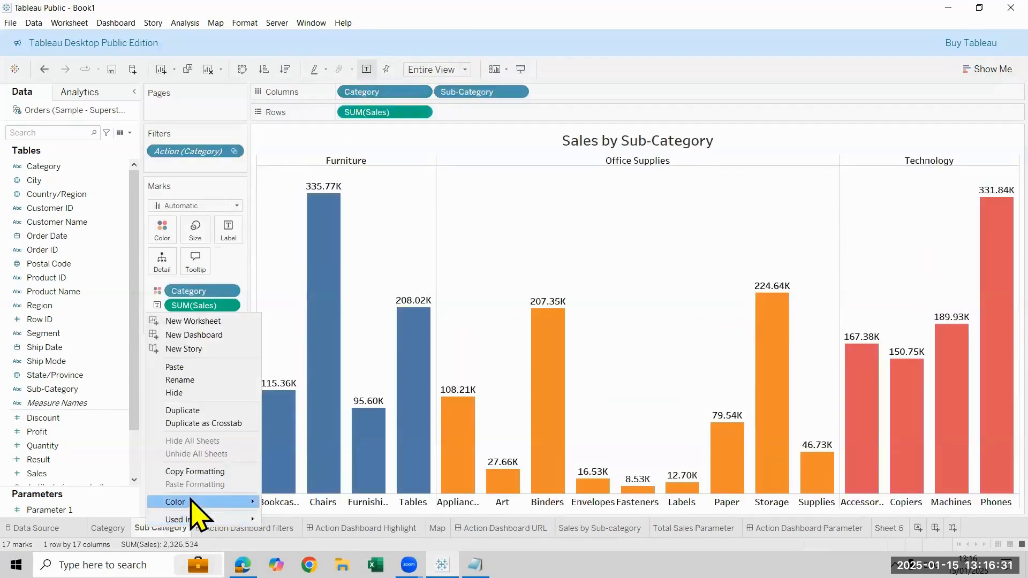
pyautogui.click(193, 471)
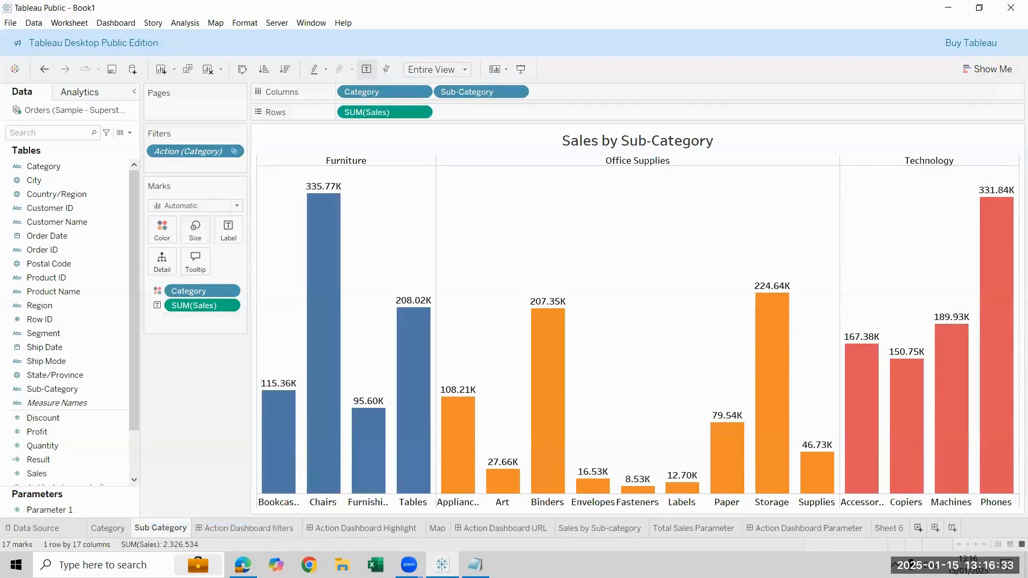
pyautogui.rightClick(899, 528)
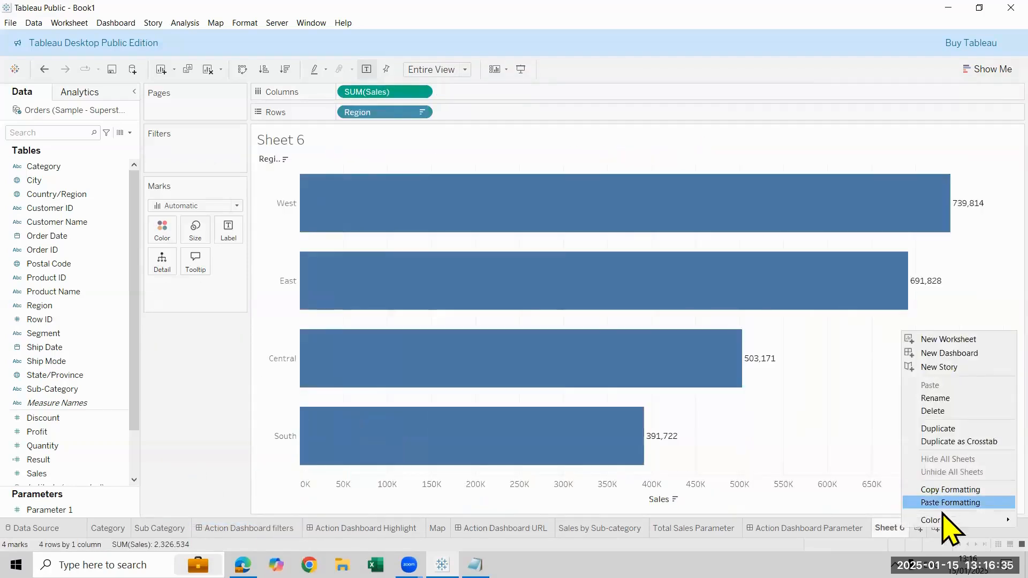
pyautogui.click(940, 503)
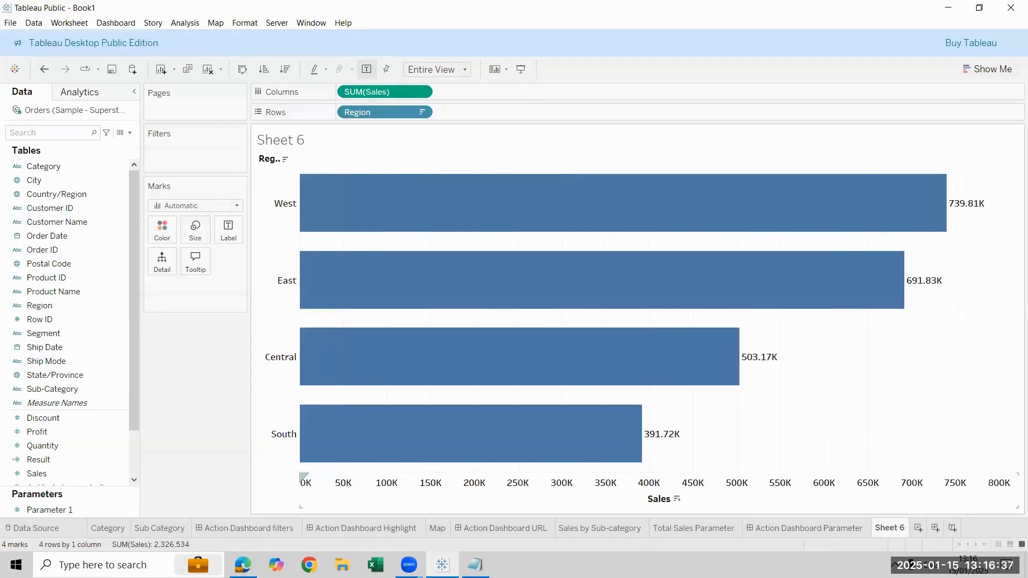
# Hide the Sales axis header and the Region field label on Sheet 6
pyautogui.rightClick(652, 499)
pyautogui.click(666, 470)
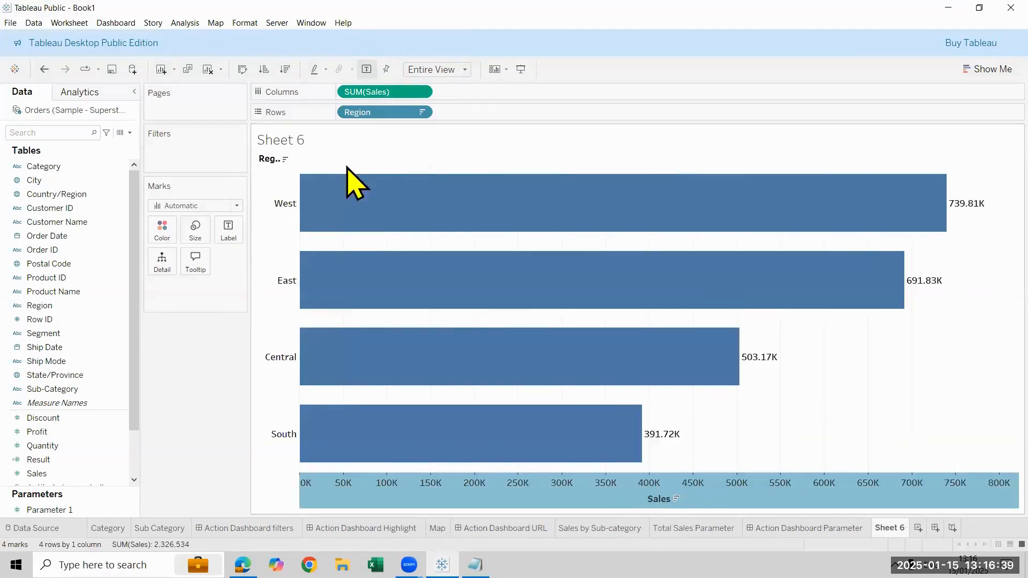
pyautogui.rightClick(278, 158)
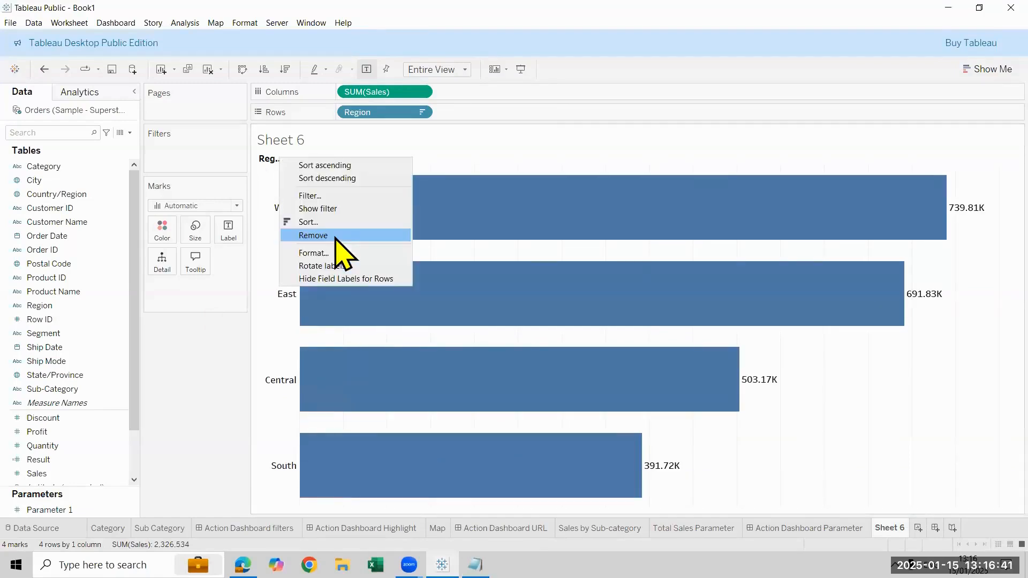
pyautogui.click(330, 278)
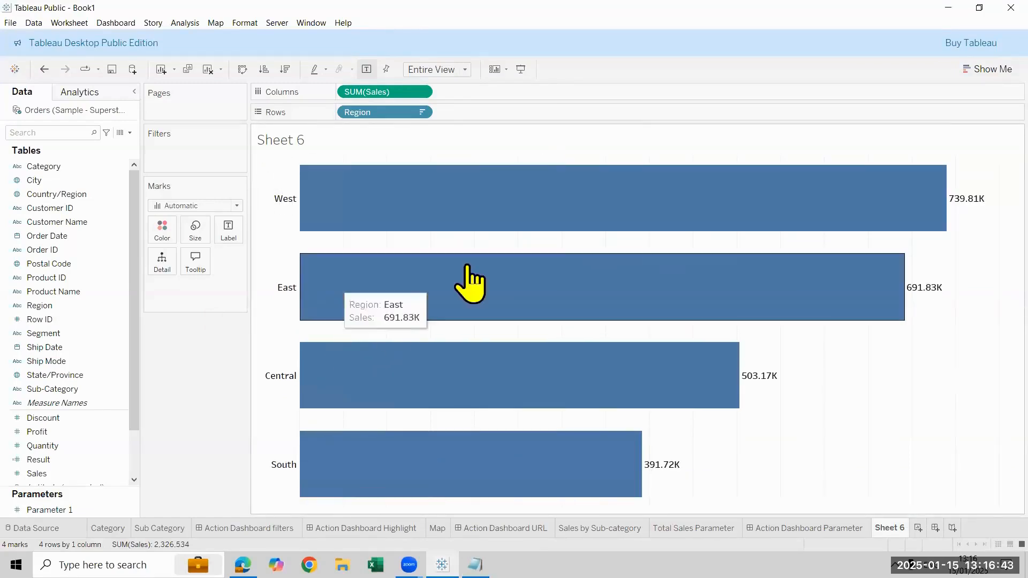
# Set the column grid lines of the Region bar chart to None and close the line formatting
pyautogui.rightClick(767, 487)
pyautogui.click(807, 408)
pyautogui.click(79, 114)
pyautogui.click(99, 137)
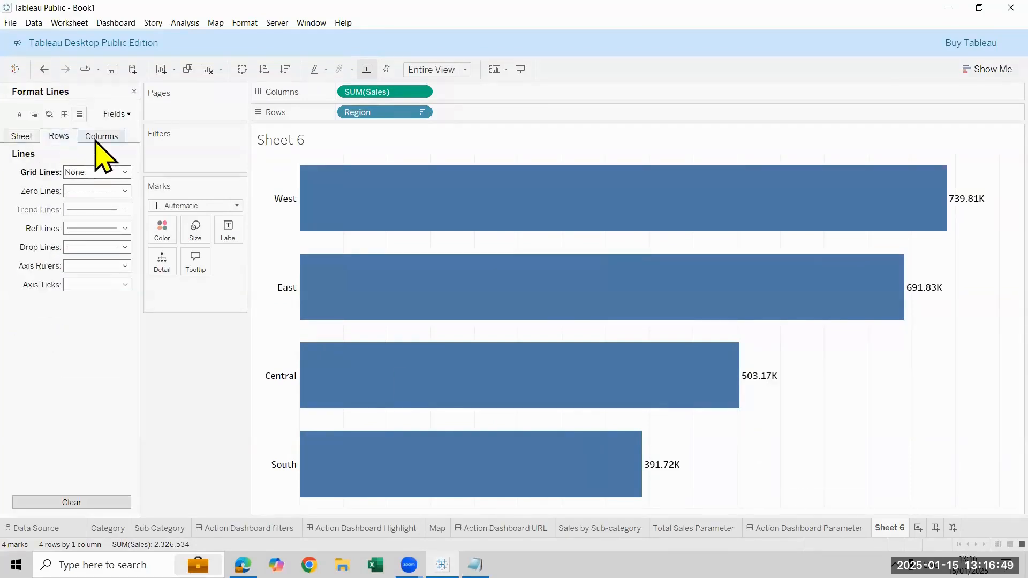
pyautogui.click(99, 172)
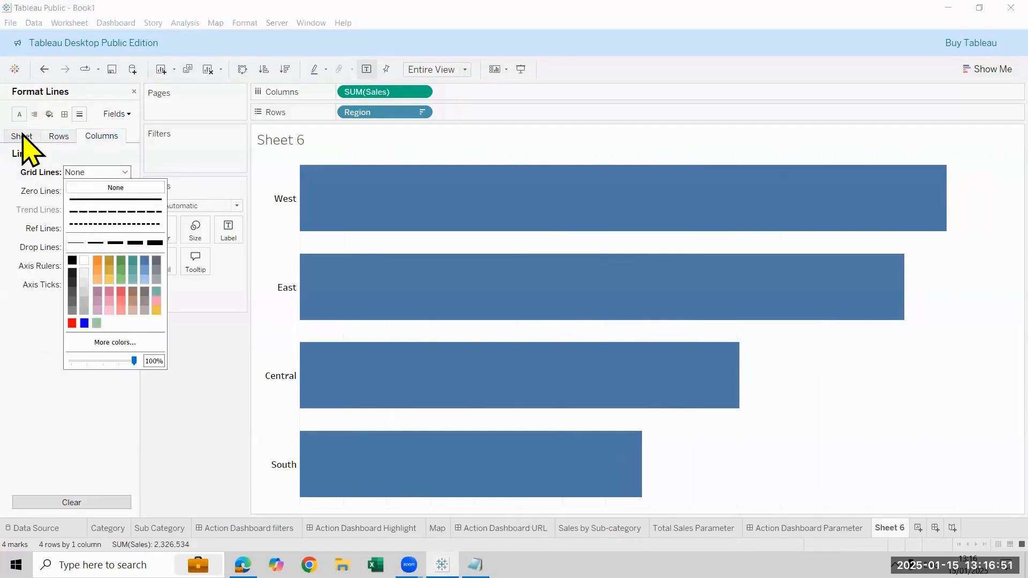
pyautogui.click(134, 91)
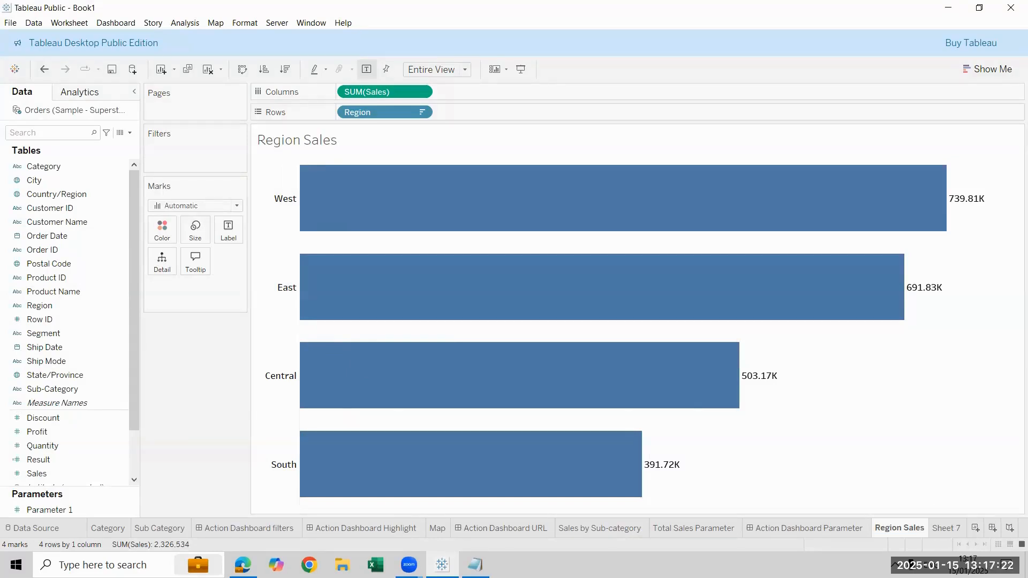
# On Sheet 7, build a horizontal bar chart of Sales by Sub-Category, sorted descending and fitted to Entire View
pyautogui.click(945, 528)
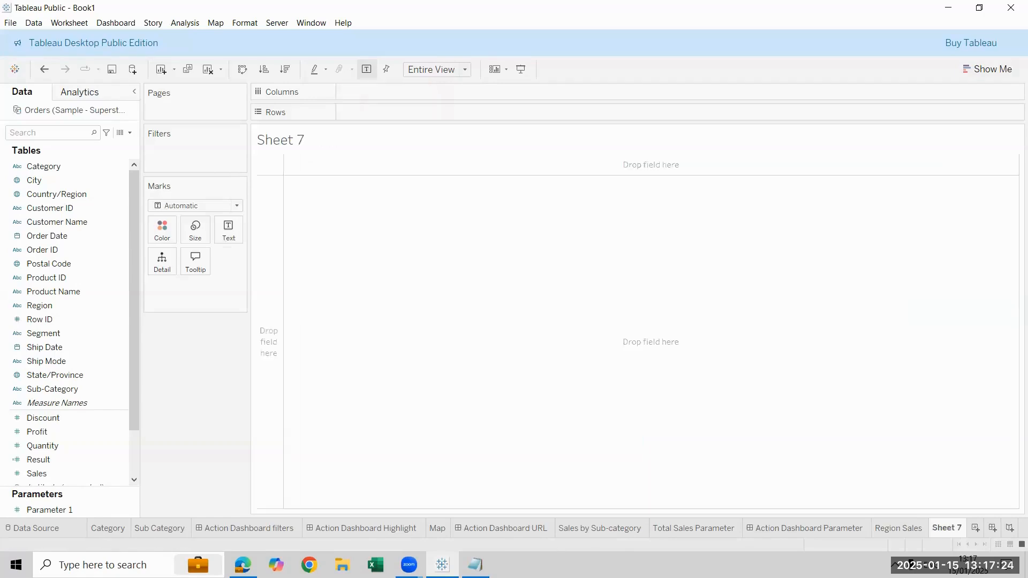
pyautogui.moveTo(80, 389); pyautogui.dragTo(399, 141)
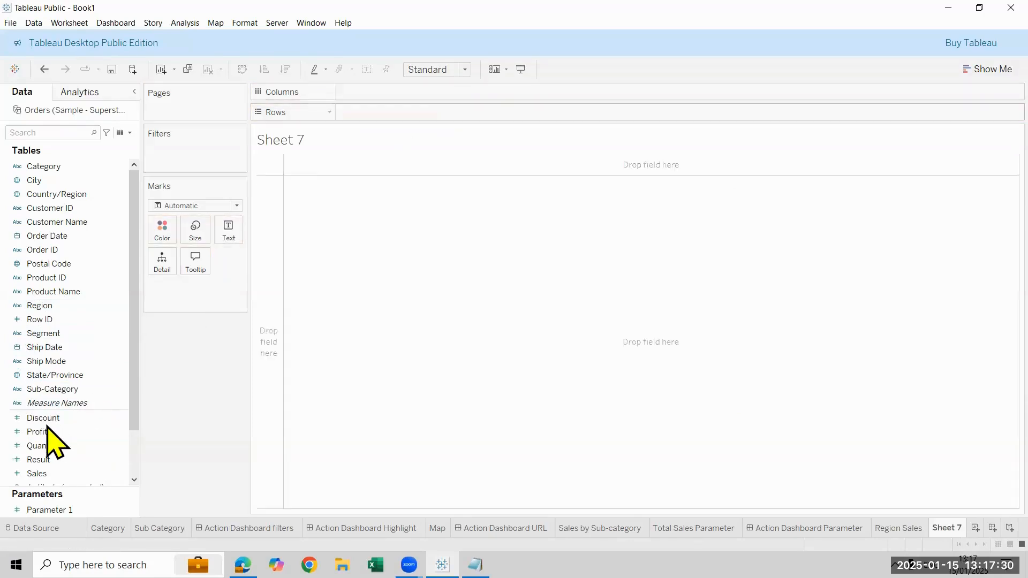
pyautogui.moveTo(75, 477); pyautogui.dragTo(203, 242)
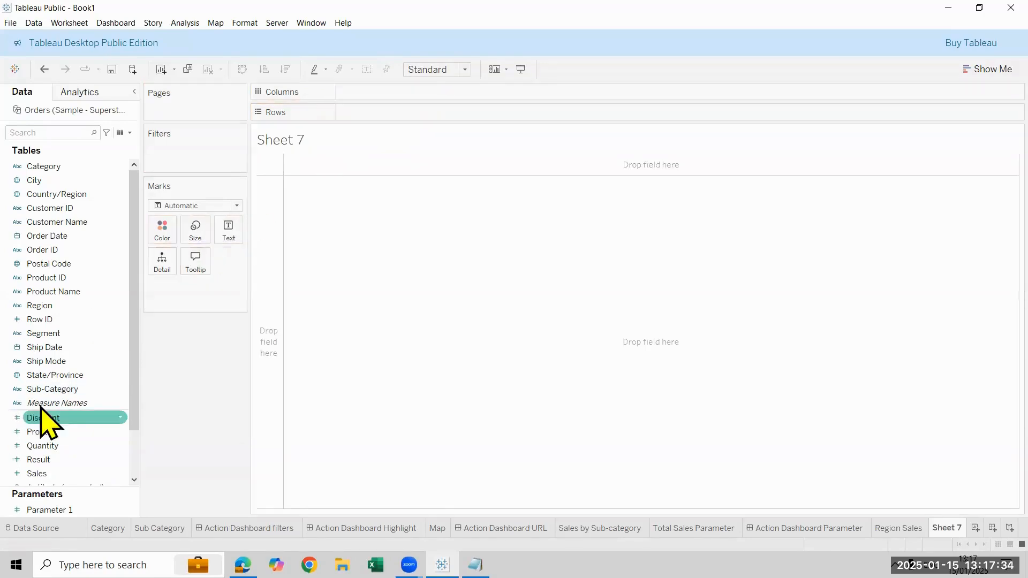
pyautogui.doubleClick(46, 389)
pyautogui.moveTo(58, 473); pyautogui.dragTo(401, 93)
pyautogui.click(292, 70)
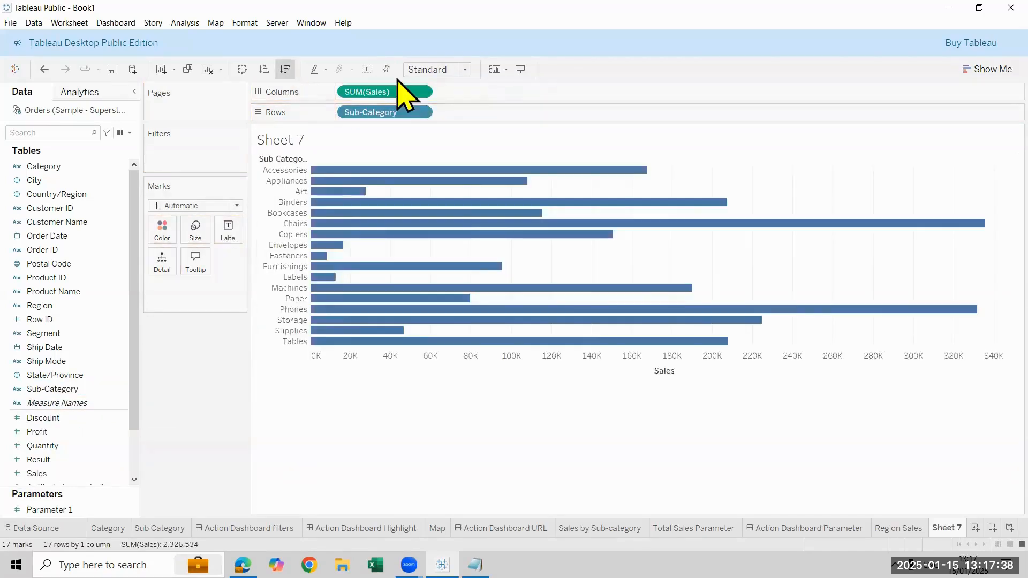
pyautogui.click(435, 69)
pyautogui.click(321, 441)
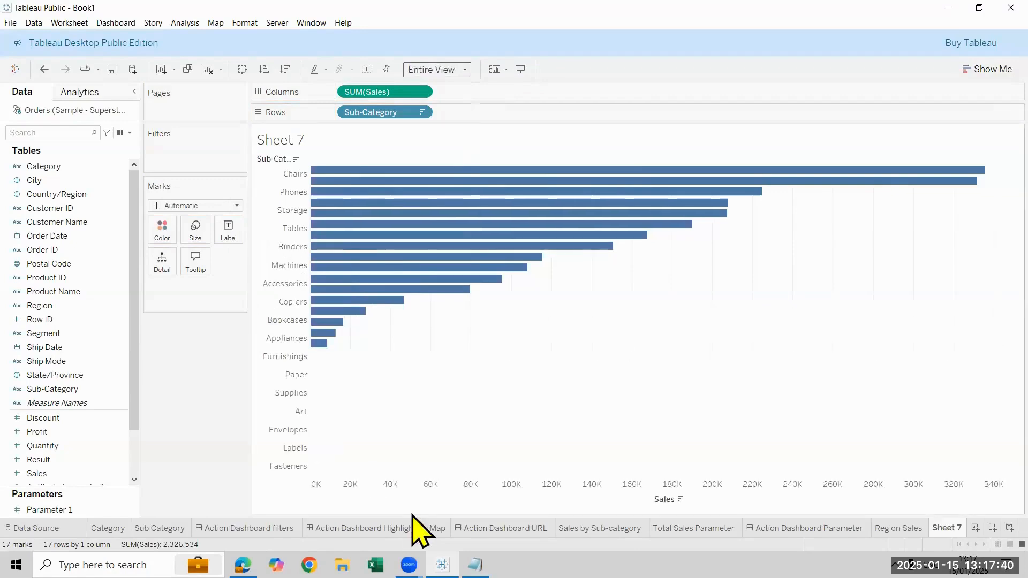
# Hide the Sales axis header on the Sheet 7 bar chart
pyautogui.rightClick(416, 499)
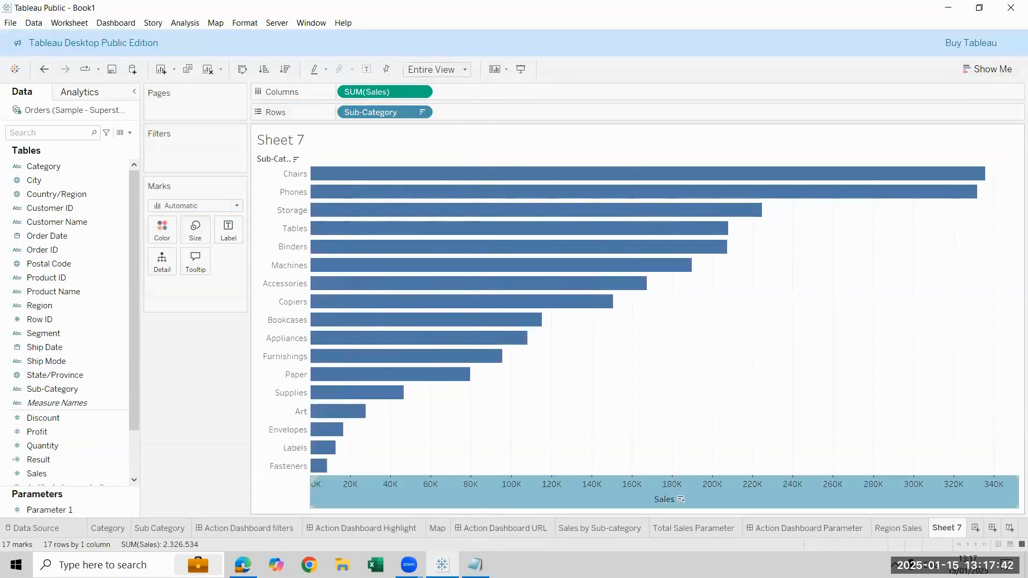
pyautogui.click(466, 470)
pyautogui.moveTo(946, 529); pyautogui.dragTo(879, 534)
pyautogui.doubleClick(932, 530)
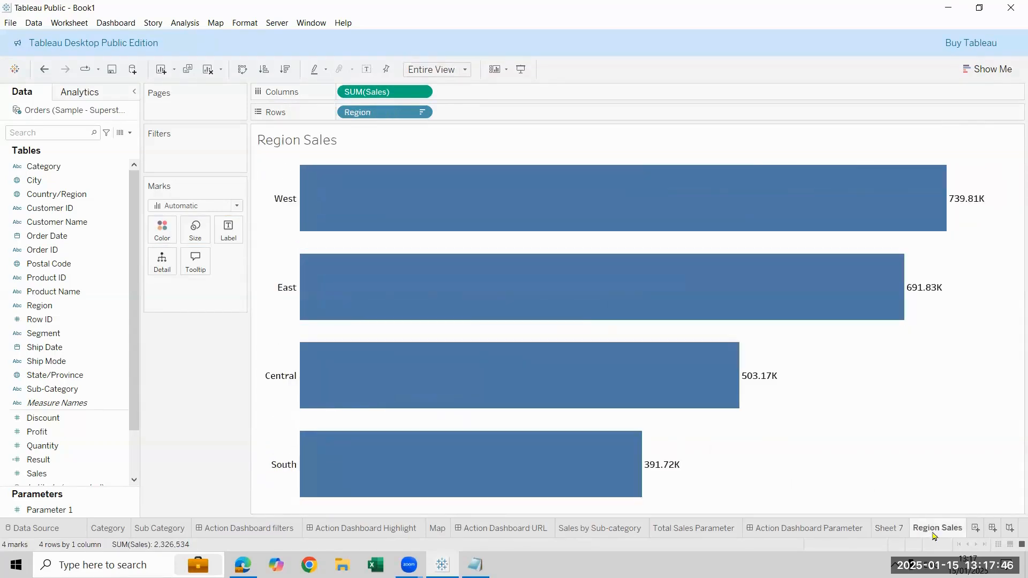
pyautogui.click(888, 528)
pyautogui.rightClick(891, 527)
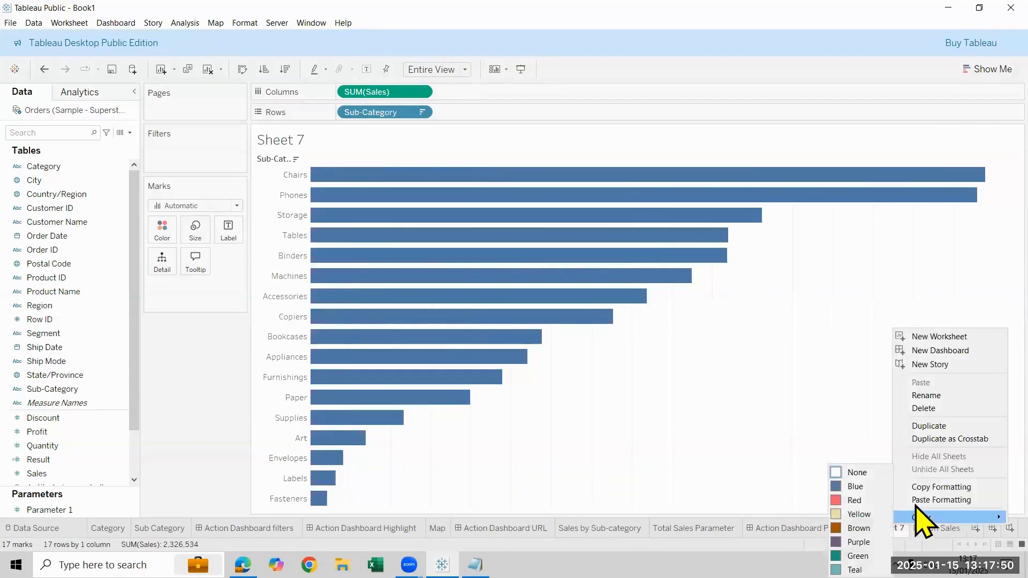
pyautogui.moveTo(889, 529); pyautogui.dragTo(945, 534)
# Copy the formatting of the Region Sales sheet and paste it onto Sheet 7
pyautogui.rightClick(912, 533)
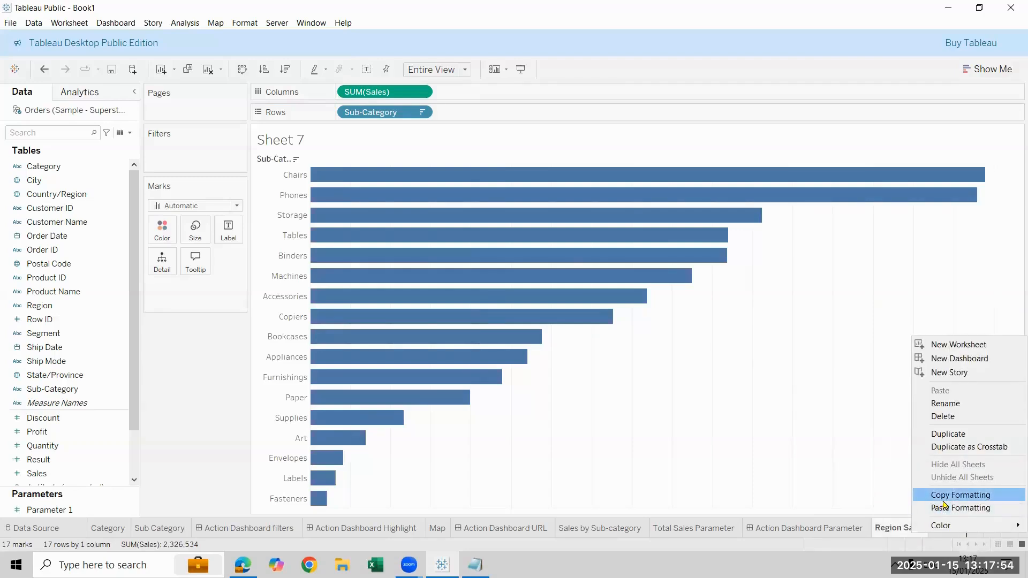
pyautogui.click(944, 505)
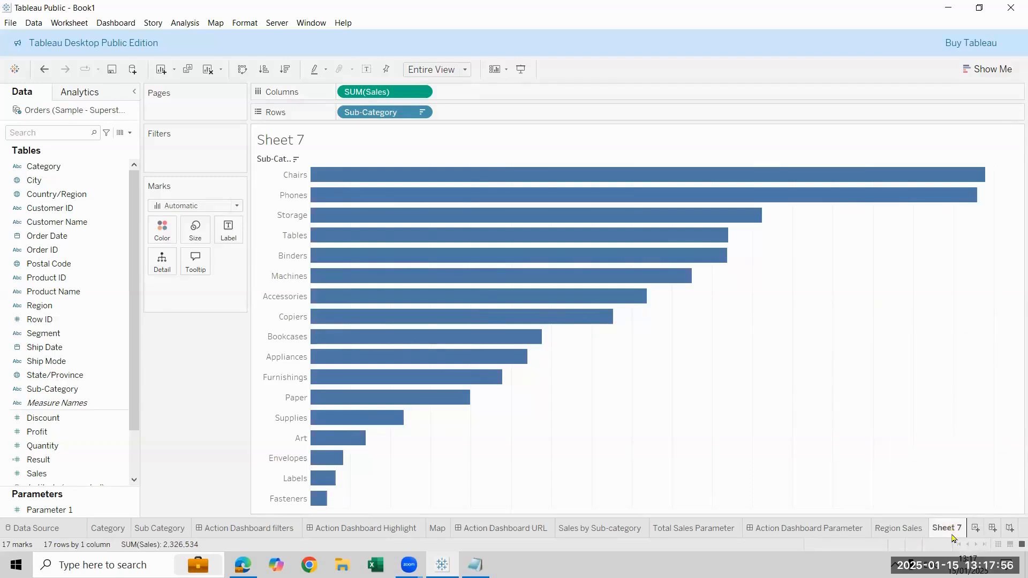
pyautogui.click(955, 507)
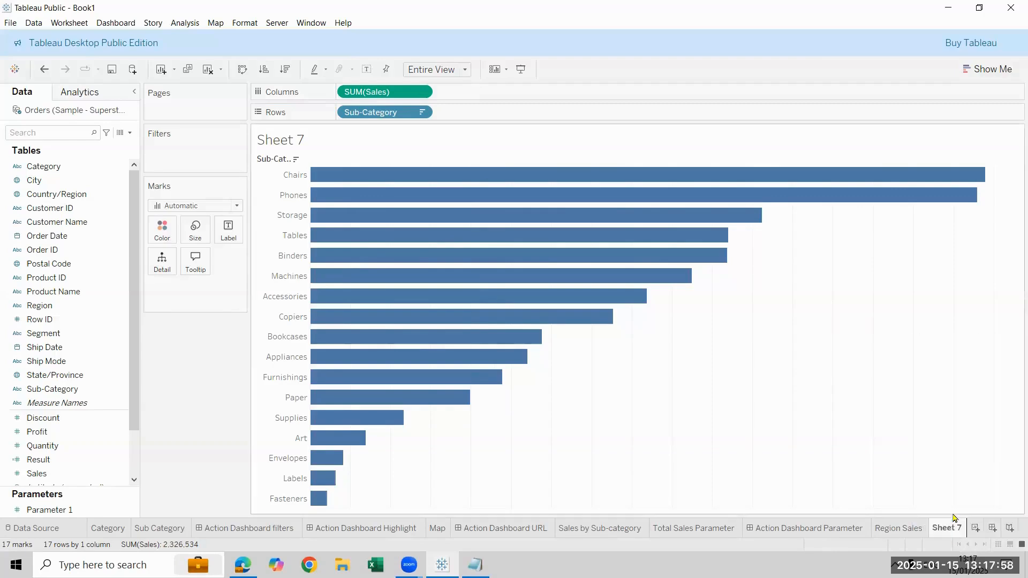
# Hide the Sub-Category field label on Sheet 7 and show mark labels on the bars
pyautogui.rightClick(277, 159)
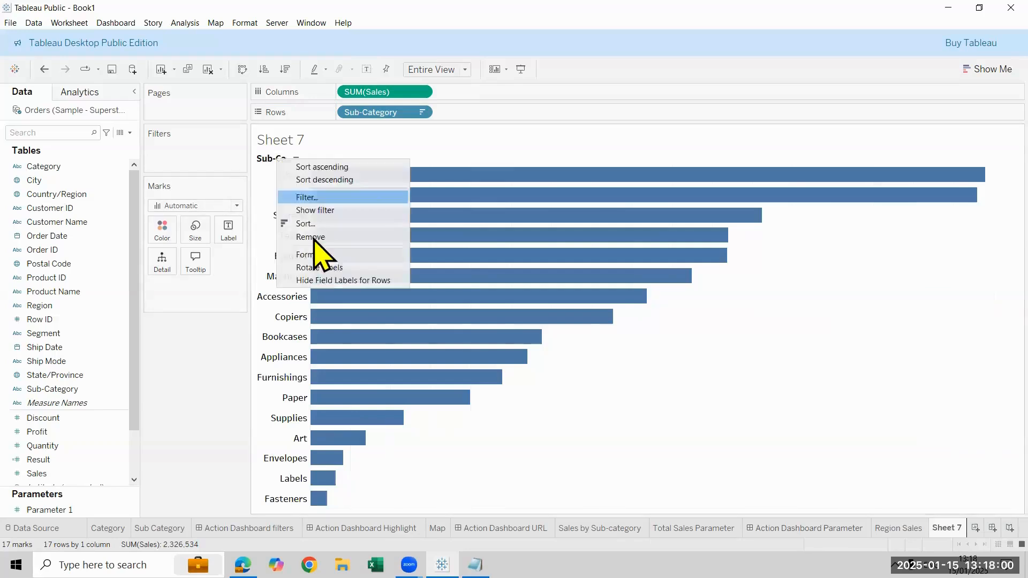
pyautogui.click(334, 279)
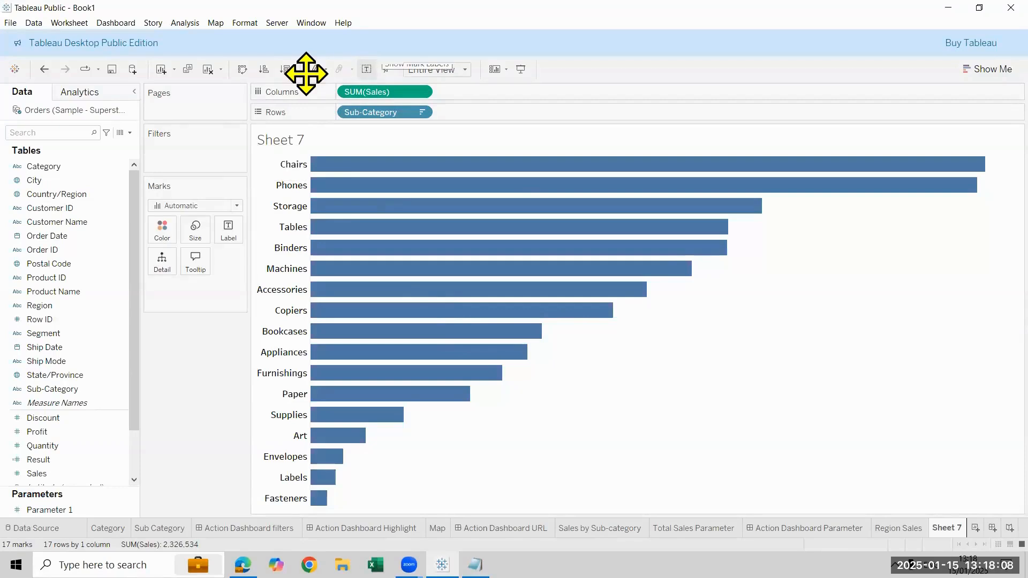
pyautogui.click(366, 69)
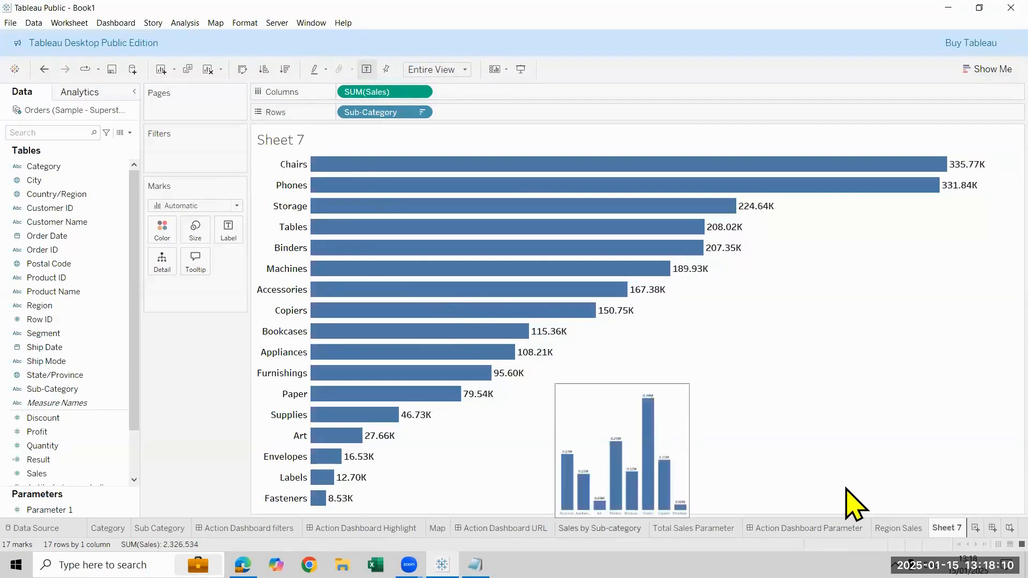
# Rename Sheet 7 as Sub-C Sales
pyautogui.click(898, 528)
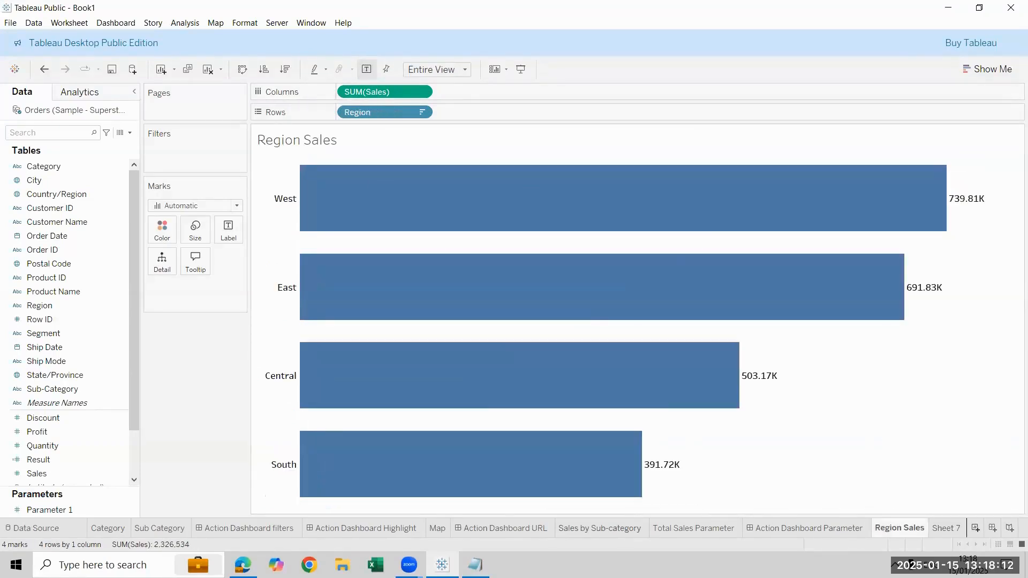
pyautogui.click(946, 527)
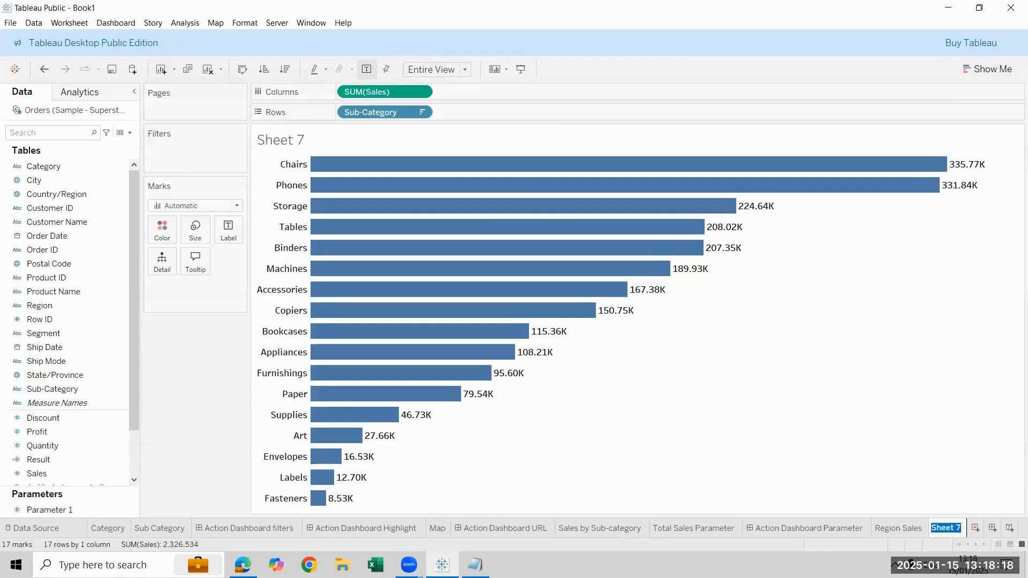
pyautogui.write('Sub-C Sales')
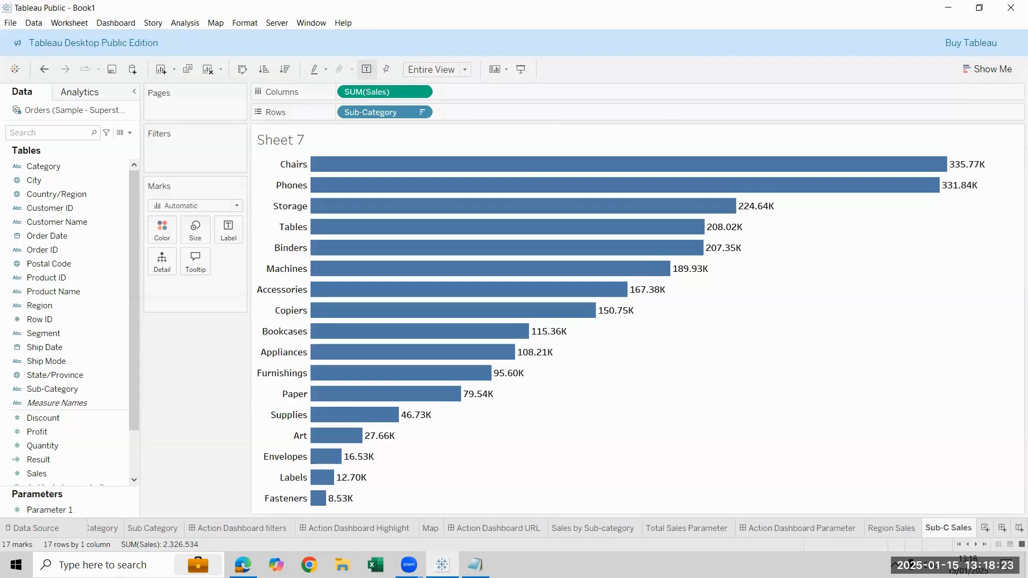
pyautogui.press('Return')
# Compare the Region Sales and Sub-C Sales bar charts by viewing the two sheets alternately
pyautogui.moveTo(947, 528)
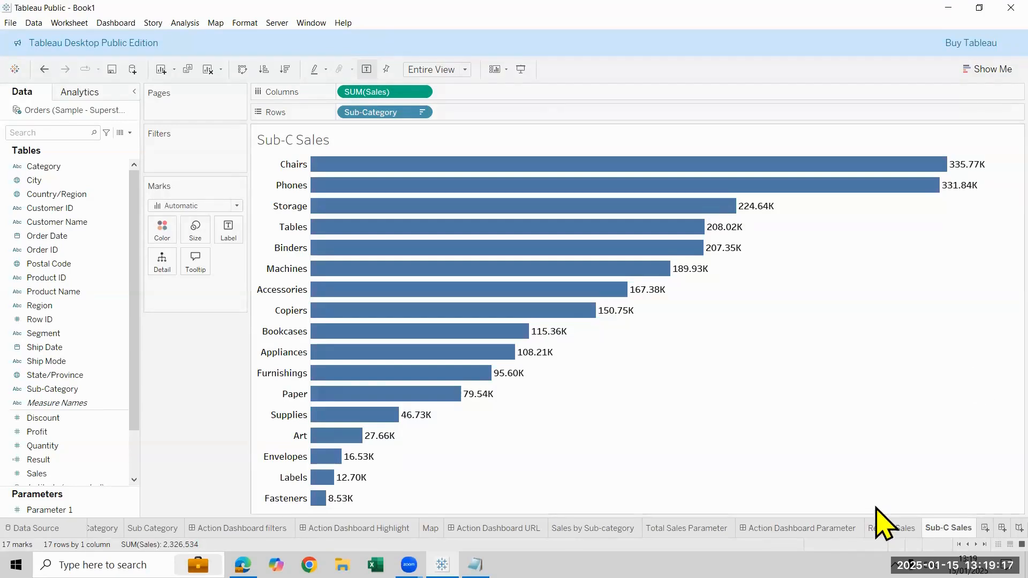
pyautogui.click(891, 528)
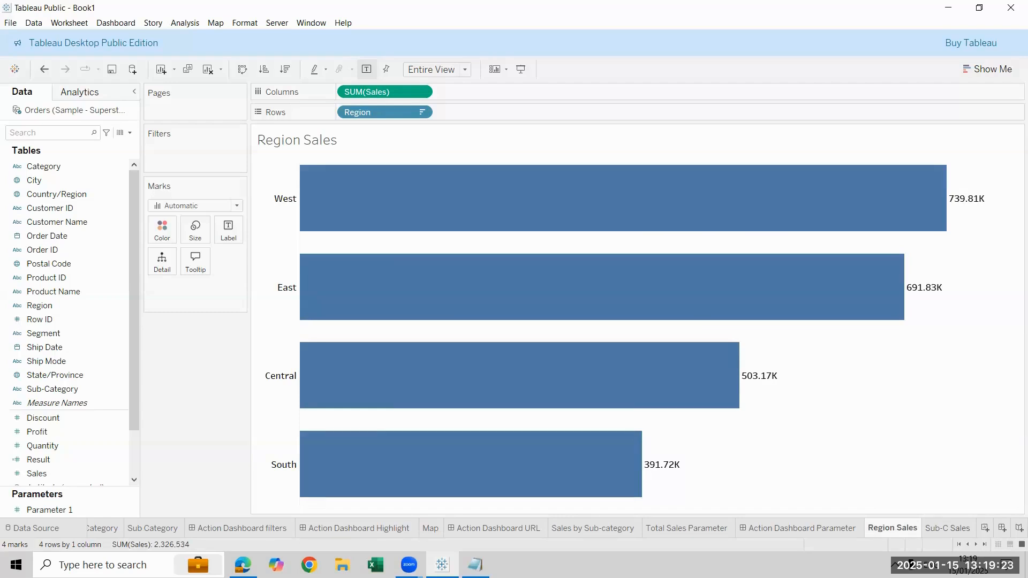
pyautogui.click(947, 529)
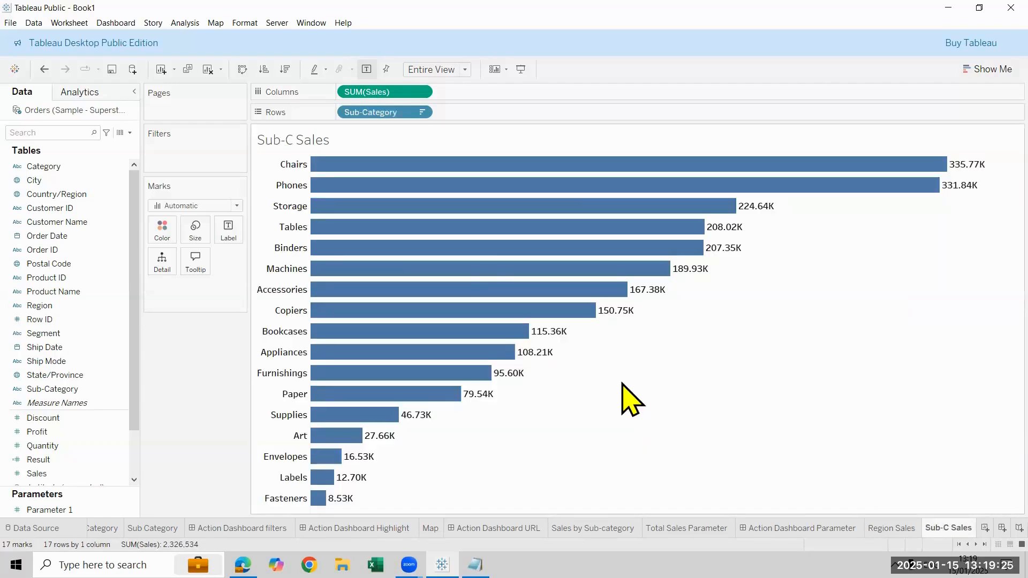
pyautogui.moveTo(498, 275)
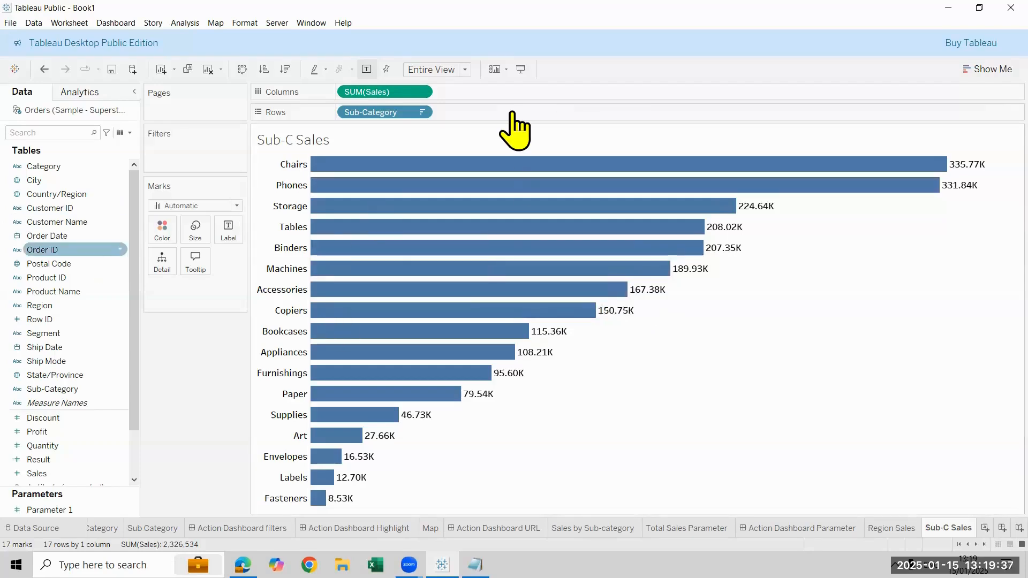
pyautogui.click(891, 528)
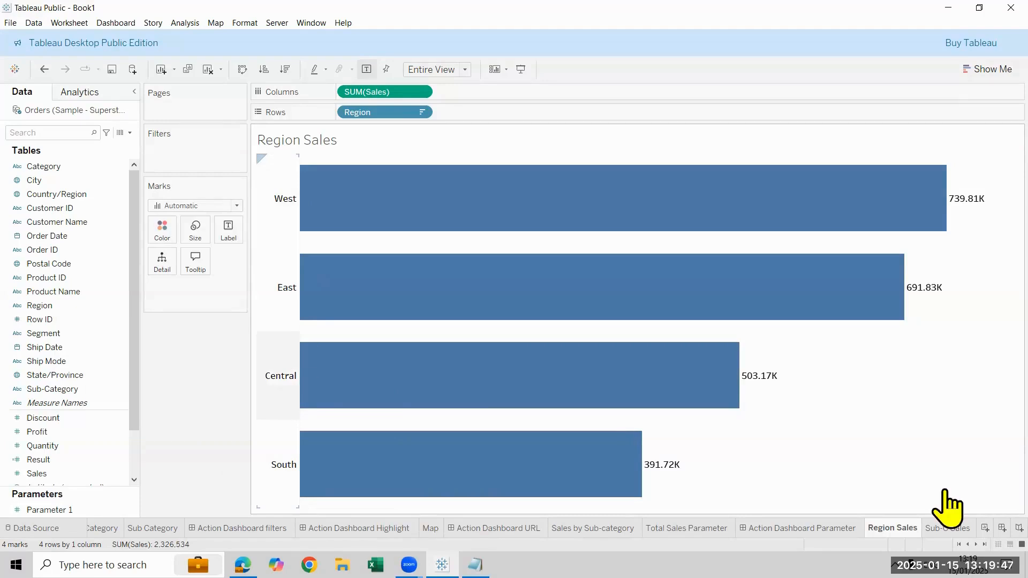
pyautogui.click(947, 528)
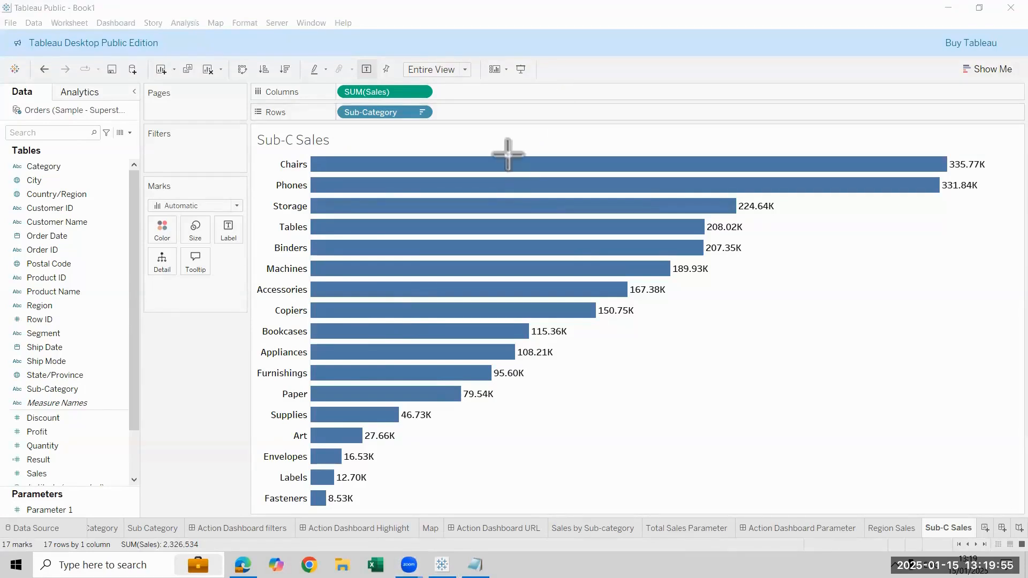
pyautogui.moveTo(507, 155)
pyautogui.mouseDown()
pyautogui.moveTo(503, 342)
pyautogui.moveTo(514, 356)
pyautogui.mouseUp()
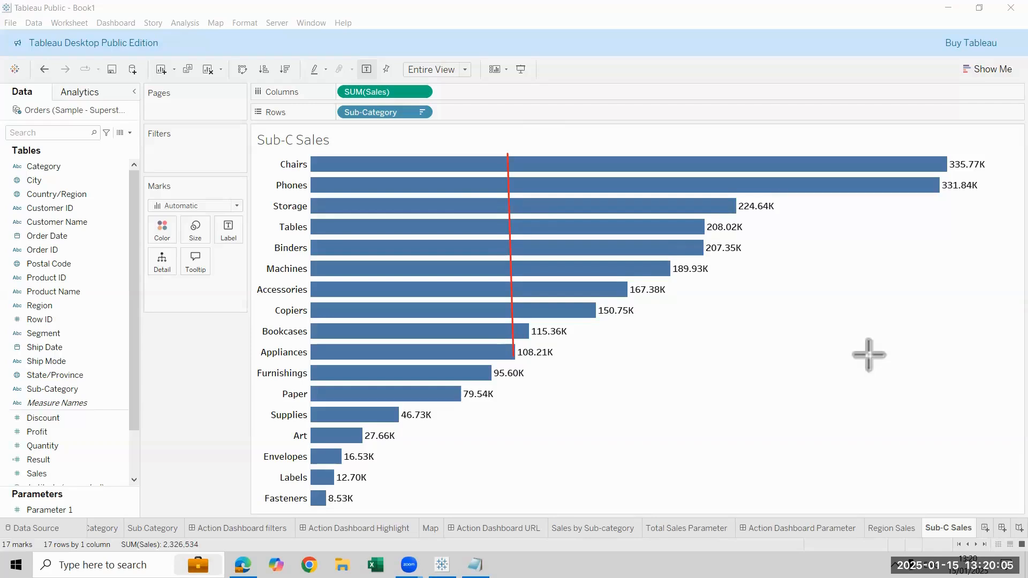
pyautogui.press('Escape')
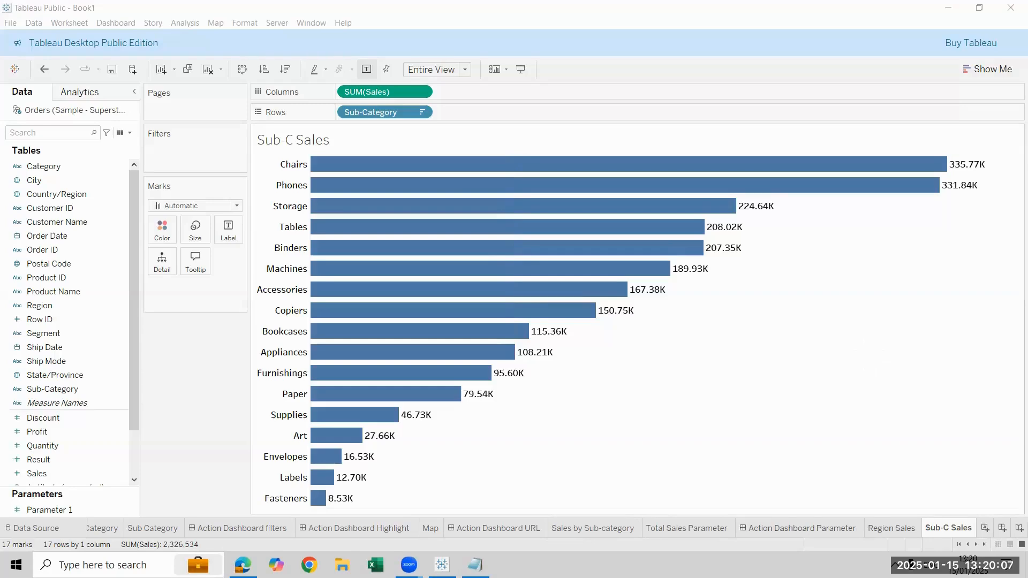
# From the Region Sales sheet, create a set named Region Set on the Region field with only South selected
pyautogui.click(891, 528)
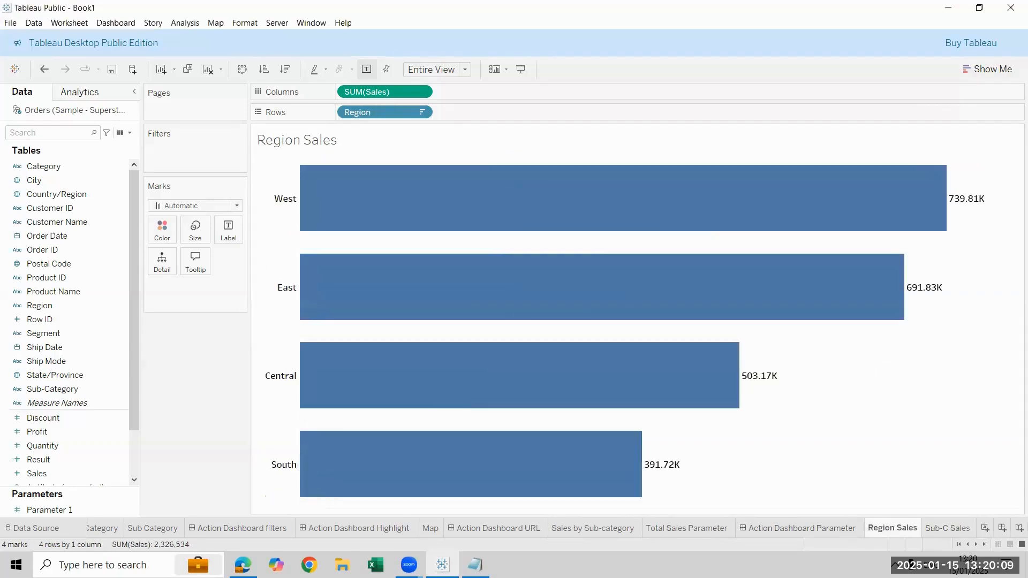
pyautogui.click(129, 133)
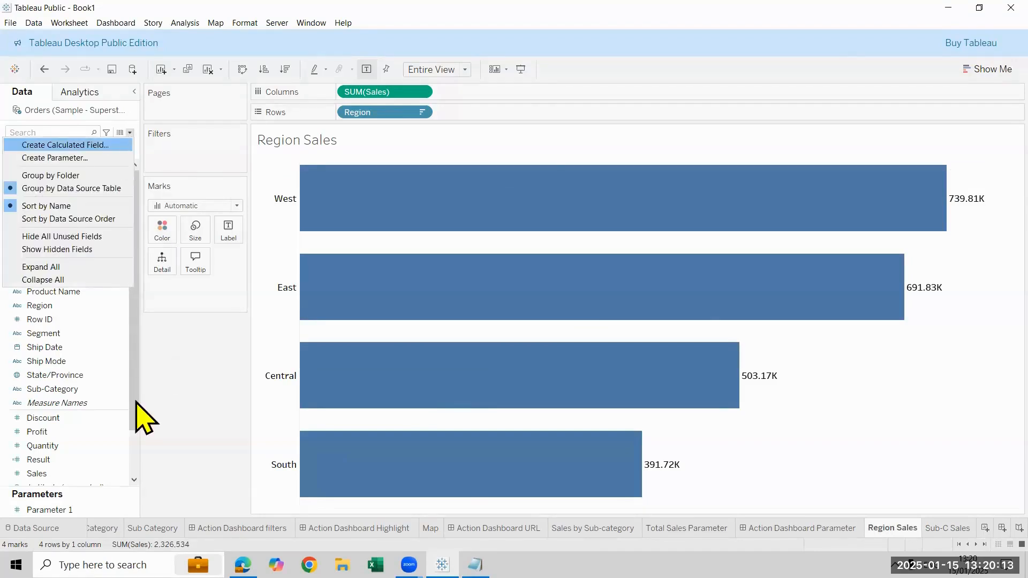
pyautogui.click(177, 439)
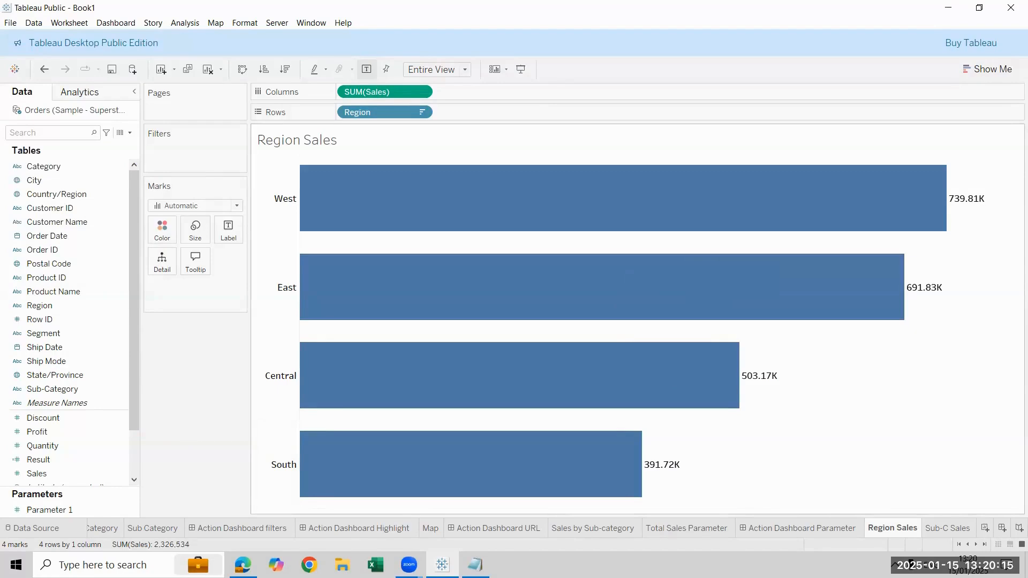
pyautogui.rightClick(59, 313)
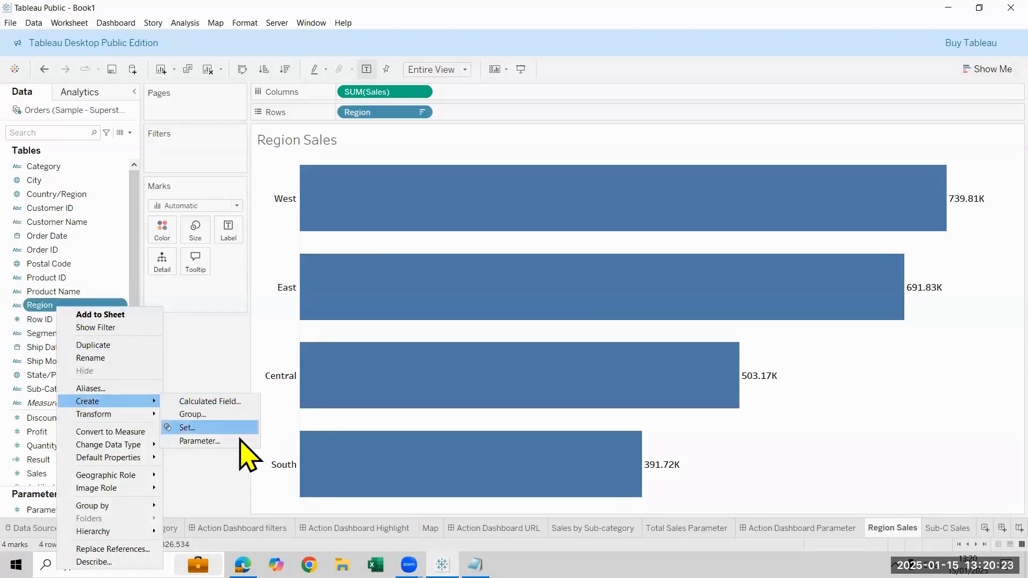
pyautogui.click(230, 427)
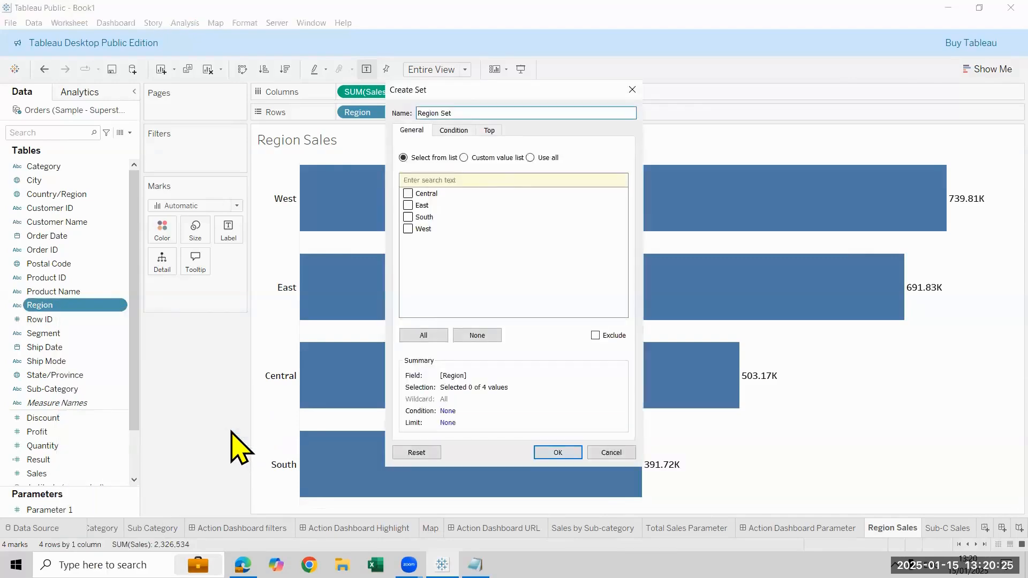
pyautogui.click(423, 335)
pyautogui.click(471, 336)
pyautogui.click(408, 220)
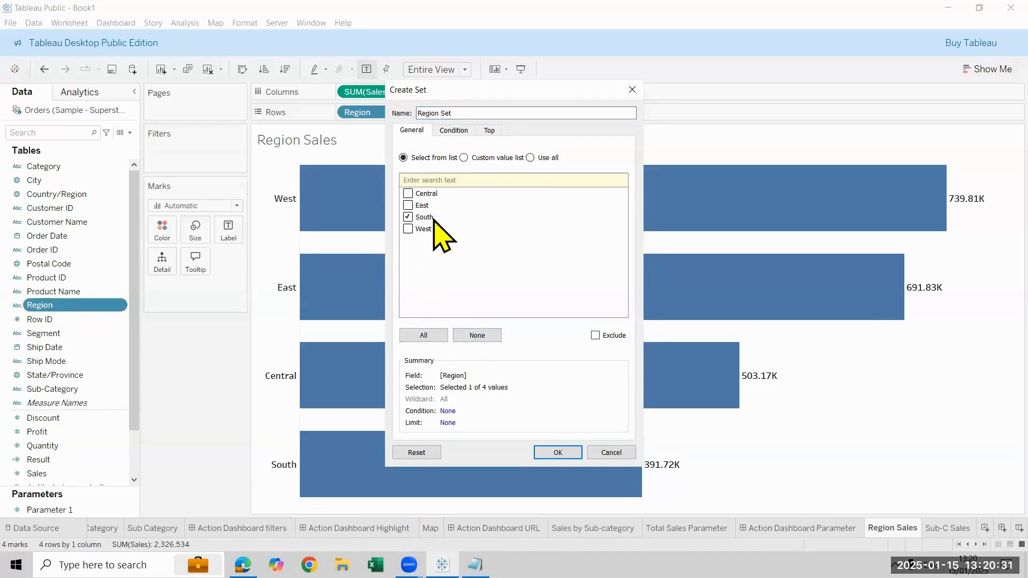
pyautogui.click(566, 453)
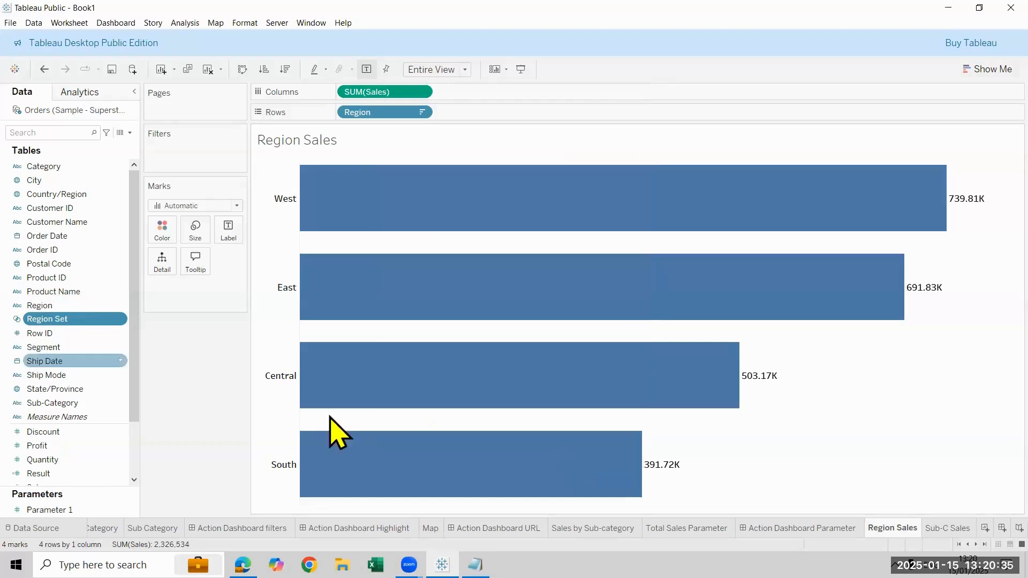
# Color the Sub-C Sales bars by Region Set and check which regions the set includes
pyautogui.hotkey('ctrl', 'Tab')
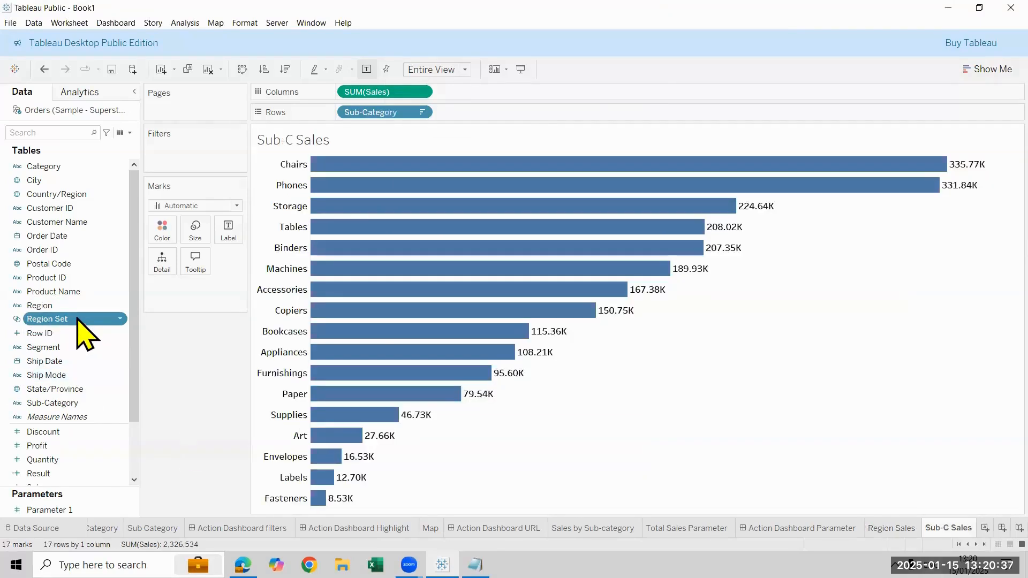
pyautogui.moveTo(78, 320); pyautogui.dragTo(161, 231)
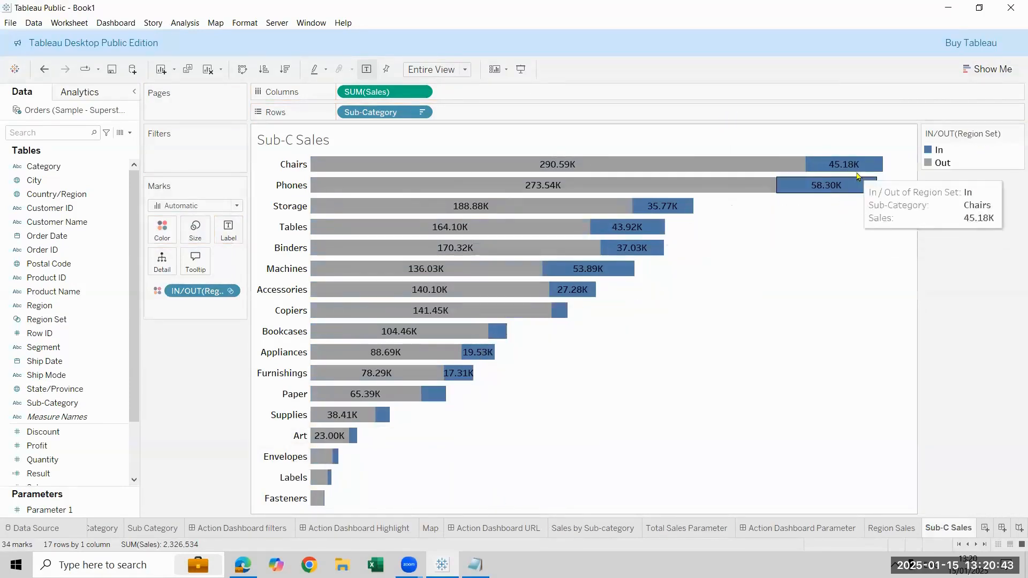
pyautogui.rightClick(62, 320)
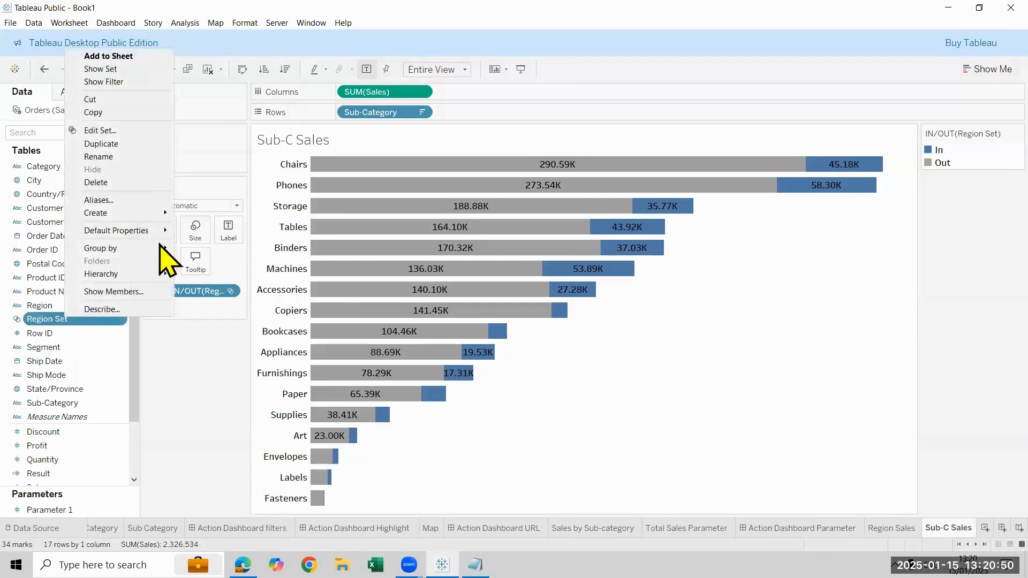
pyautogui.click(140, 131)
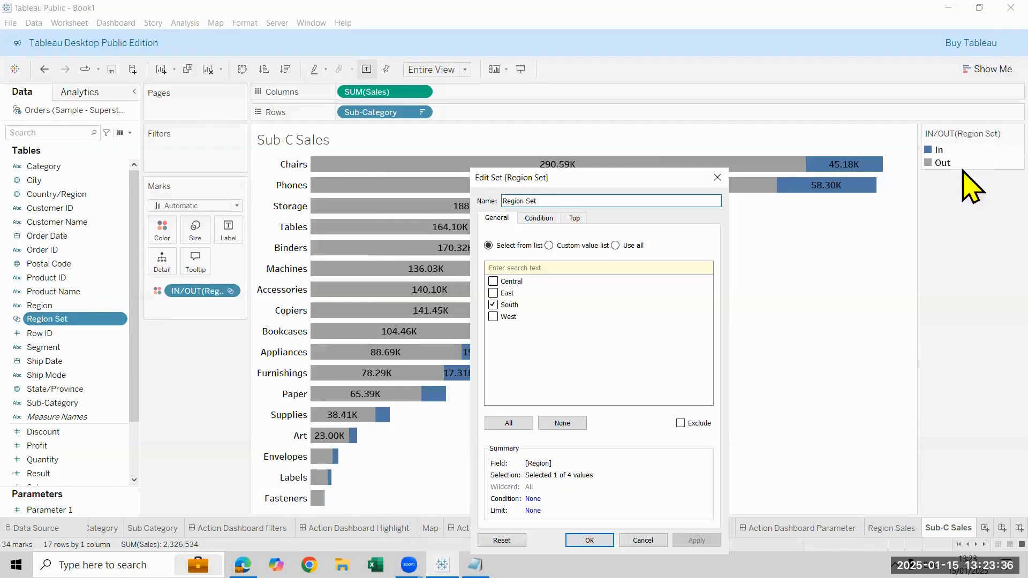
pyautogui.click(589, 540)
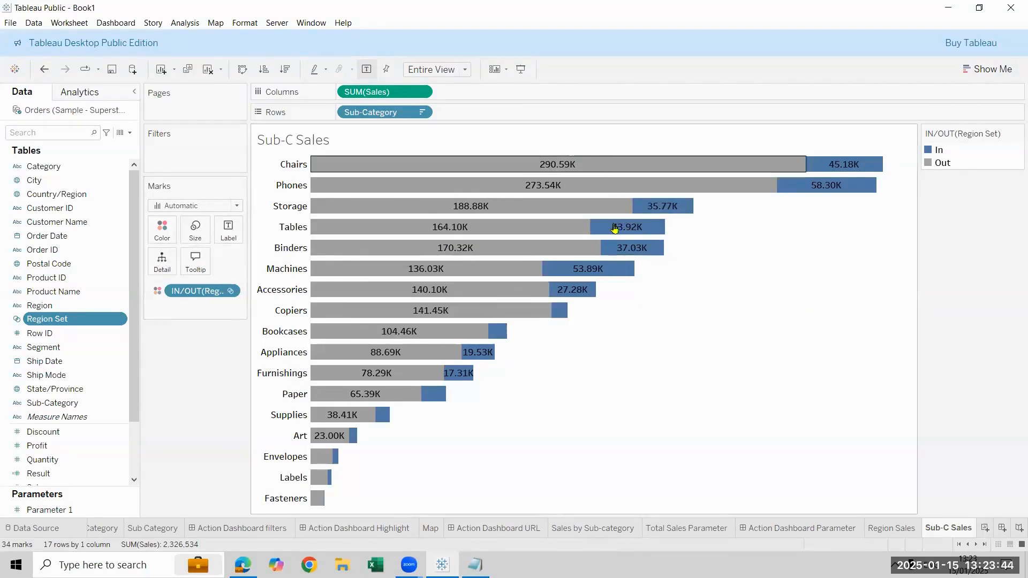
# Hide the IN/OUT(Region Set) color legend card on the Sub-C Sales sheet
pyautogui.rightClick(970, 172)
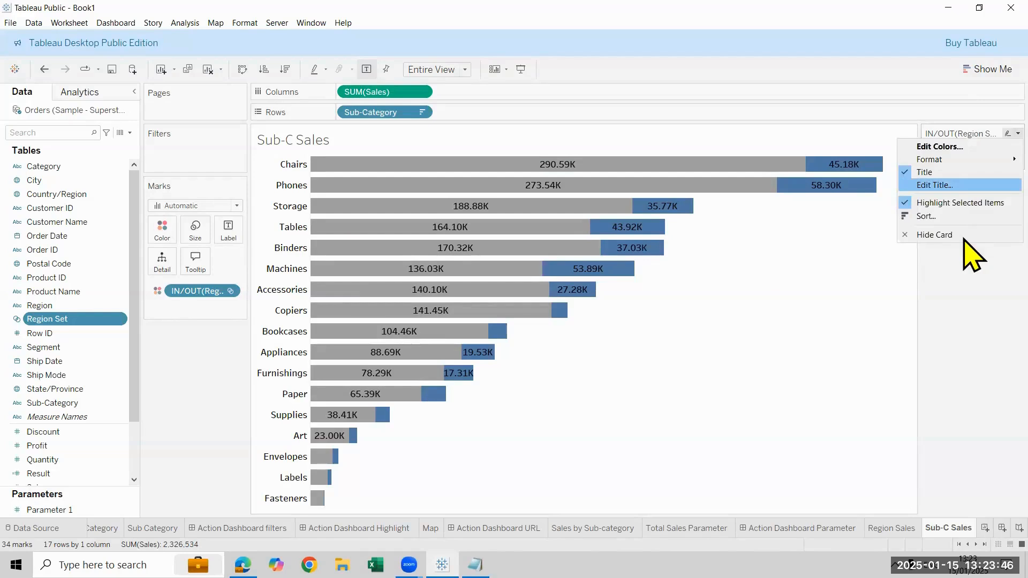
pyautogui.click(958, 236)
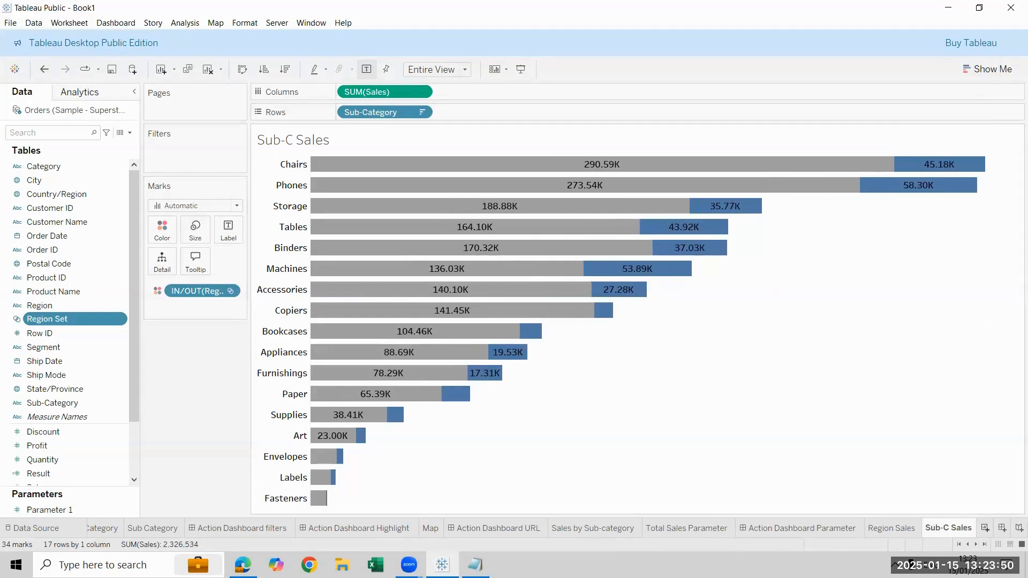
# Create a new dashboard and set its size to Automatic
pyautogui.click(1001, 528)
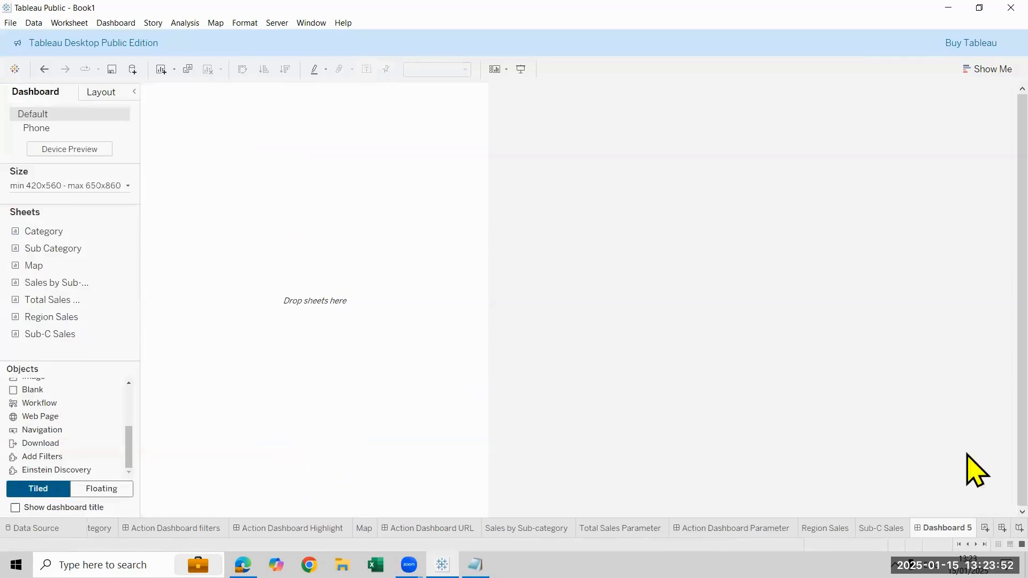
pyautogui.click(53, 186)
pyautogui.click(64, 208)
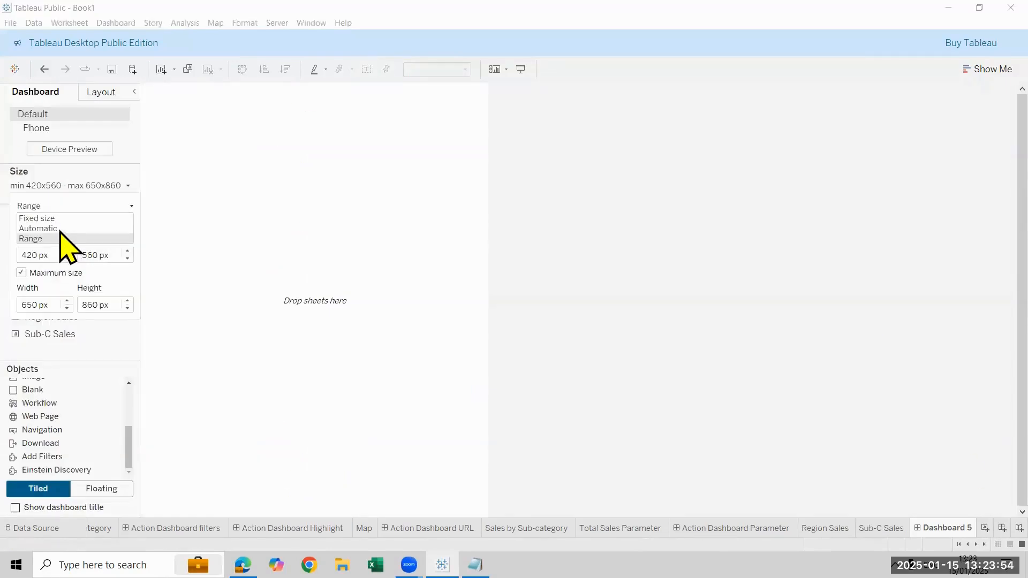
pyautogui.click(61, 227)
# Place Region Sales above Sub-C Sales on the dashboard and shrink the Region Sales area to give Sub-C Sales more height
pyautogui.moveTo(97, 334)
pyautogui.mouseDown()
pyautogui.moveTo(340, 153)
pyautogui.moveTo(126, 351)
pyautogui.moveTo(483, 386)
pyautogui.moveTo(504, 414)
pyautogui.moveTo(514, 401)
pyautogui.mouseUp()
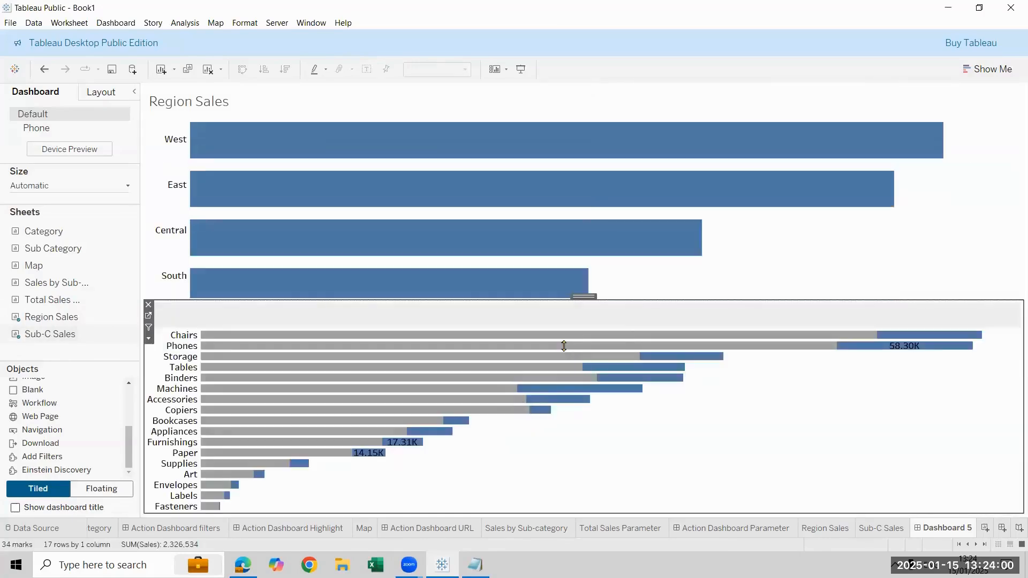
pyautogui.moveTo(608, 235); pyautogui.dragTo(600, 206)
pyautogui.moveTo(919, 252)
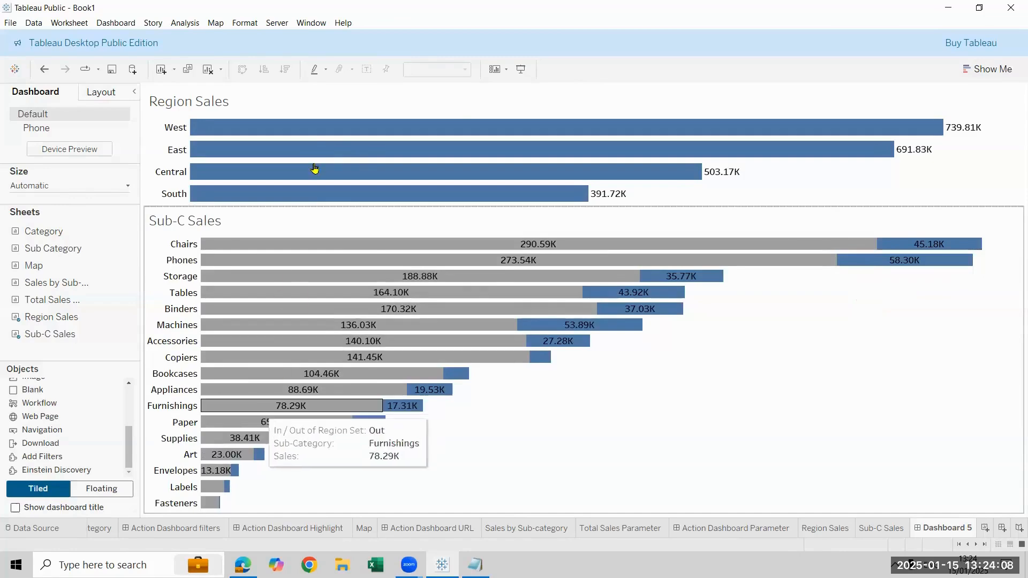
# Select the West and East bars in Region Sales to check whether Sub-C Sales responds, and clear the selection
pyautogui.click(309, 144)
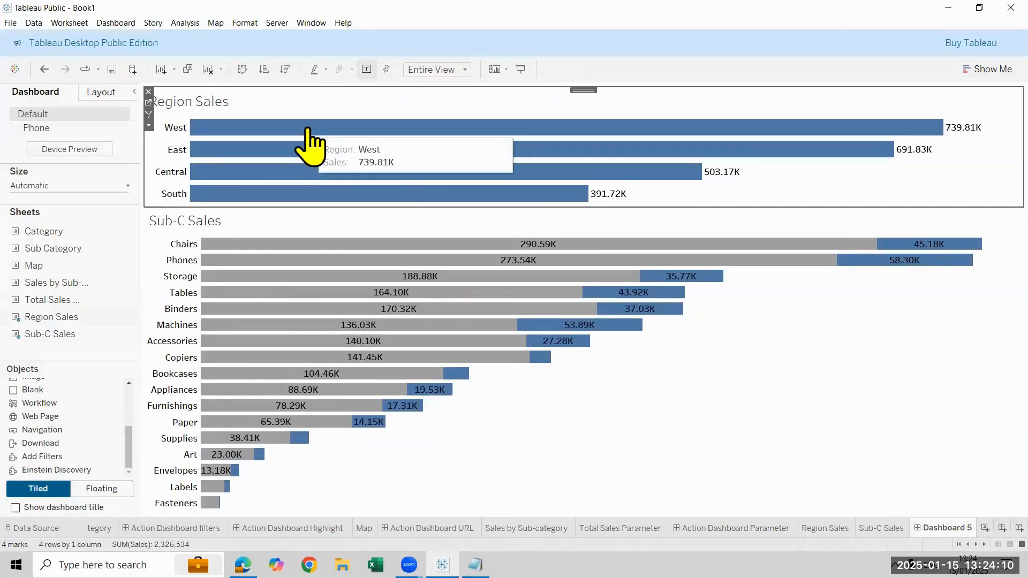
pyautogui.click(302, 137)
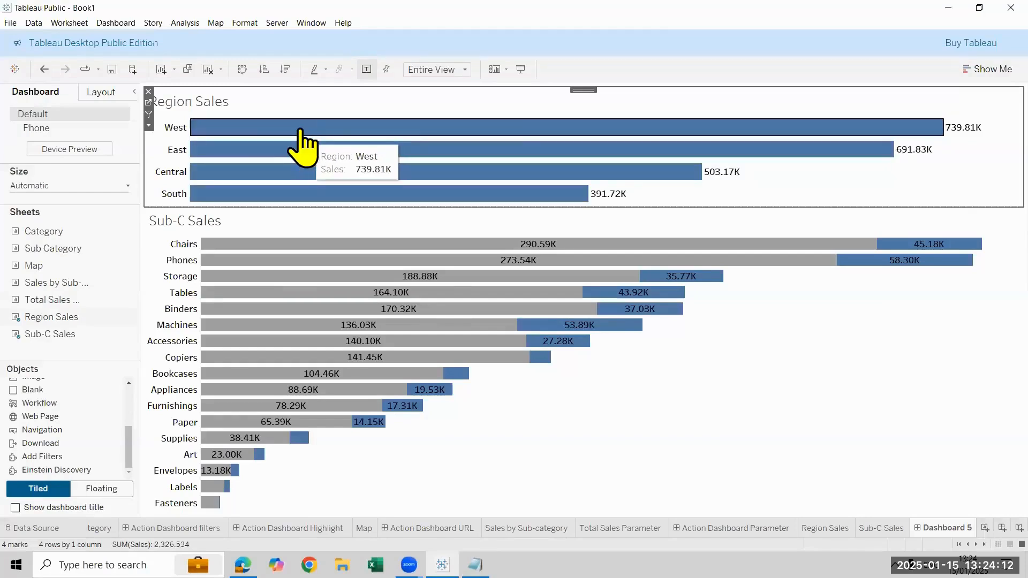
pyautogui.click(298, 140)
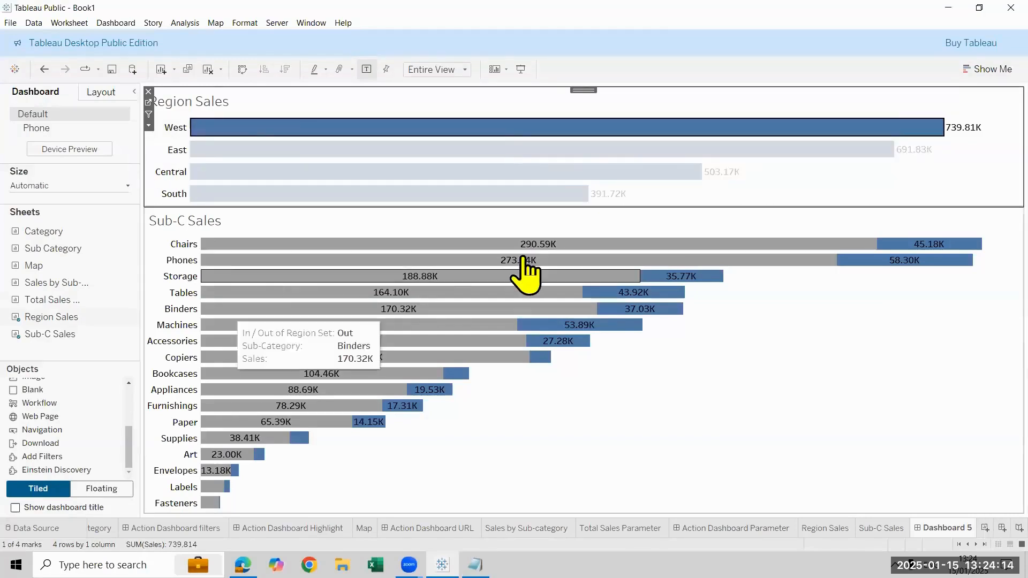
pyautogui.click(209, 155)
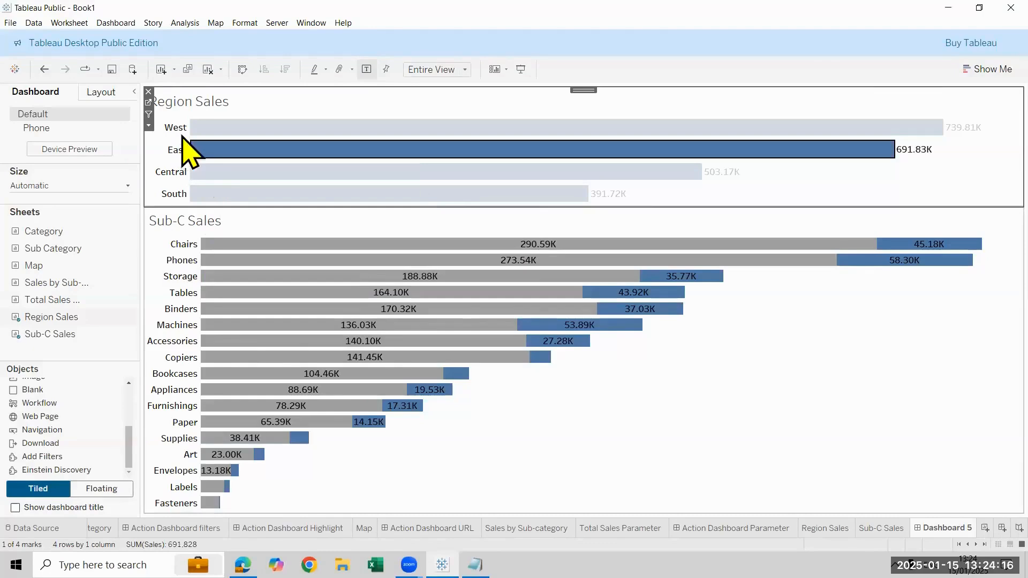
pyautogui.press('Escape')
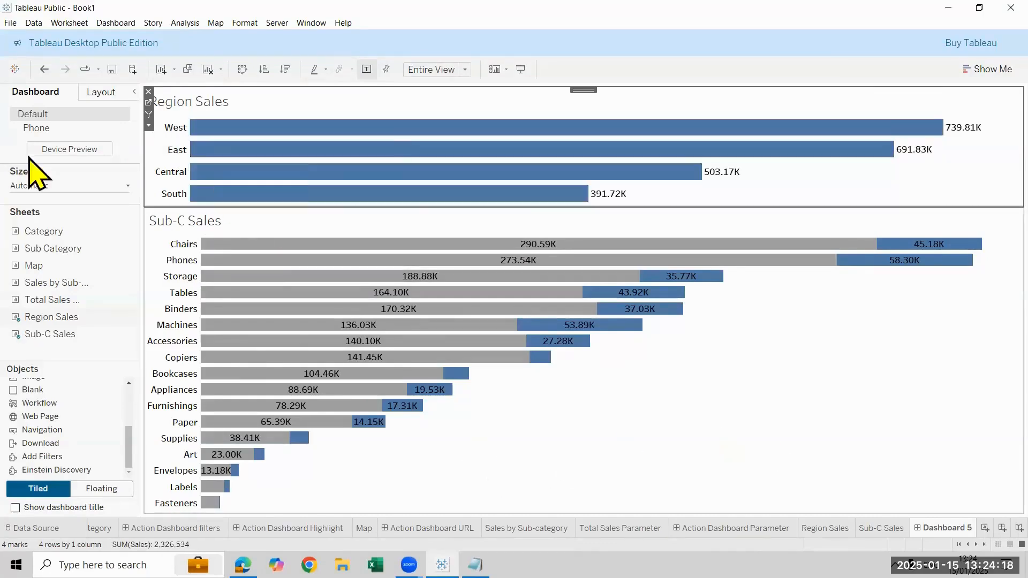
# Add a Change Set Values action that runs on Select from Region Sales only, with Region Set as the target set
pyautogui.click(125, 25)
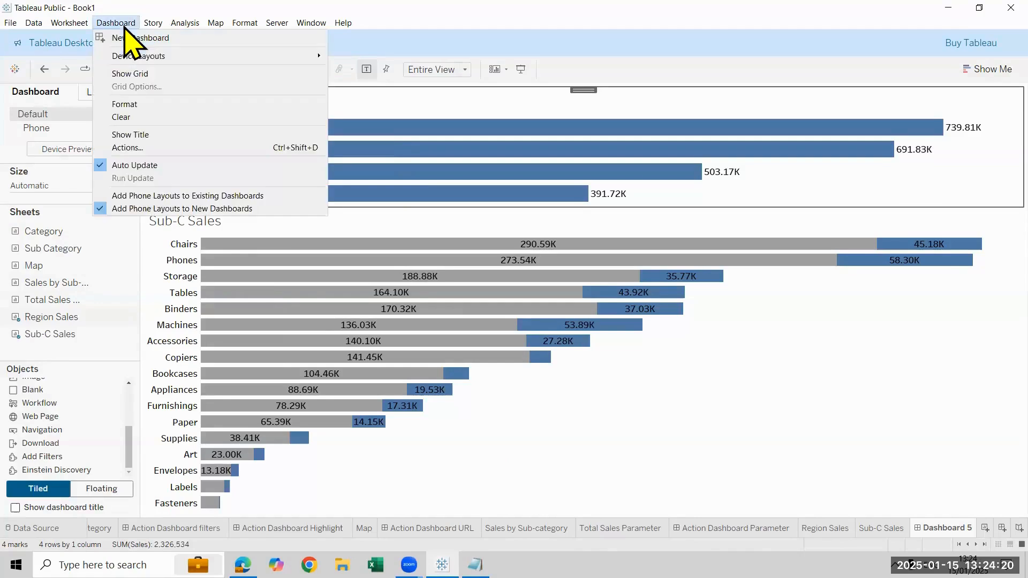
pyautogui.click(147, 151)
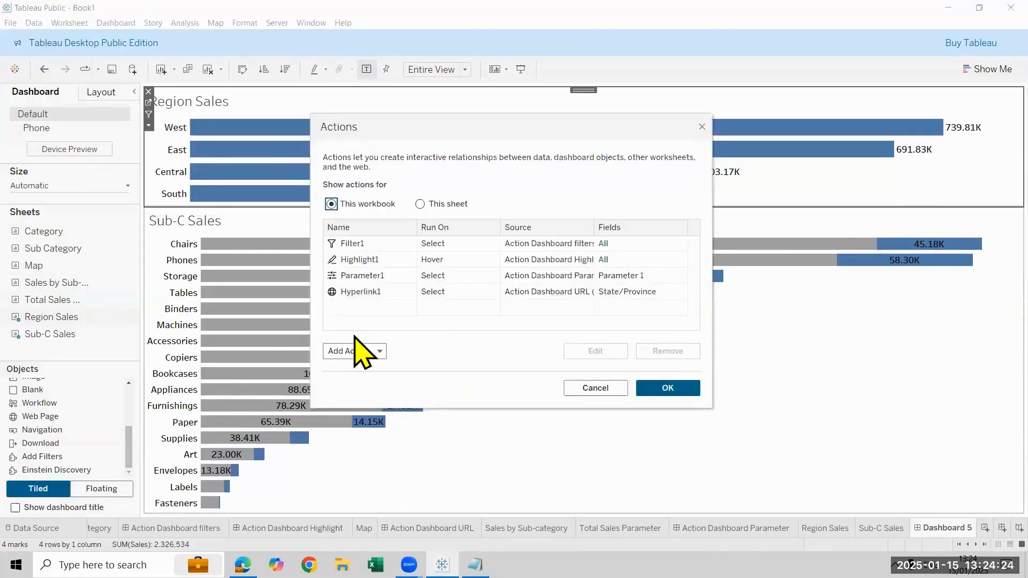
pyautogui.click(357, 351)
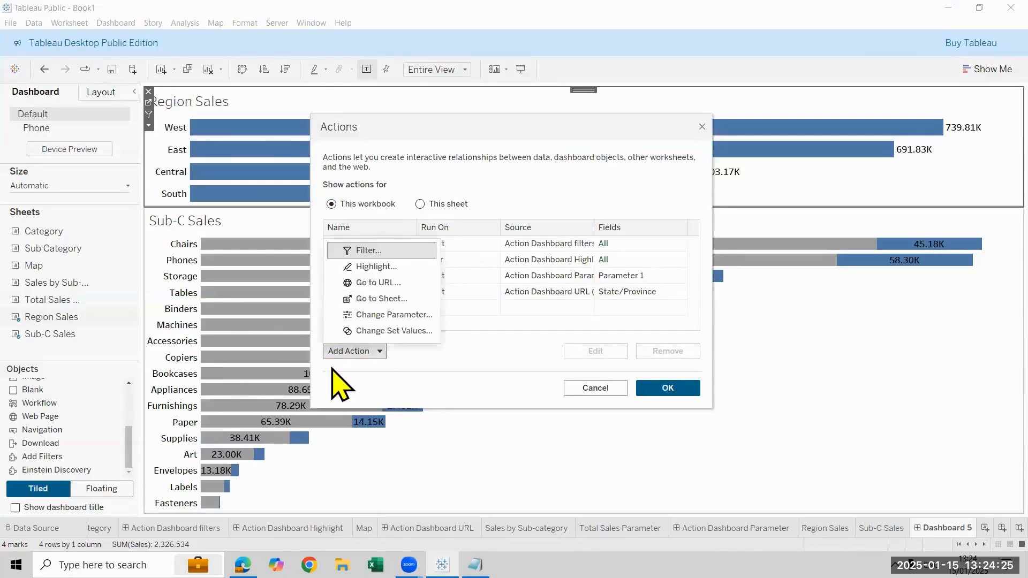
pyautogui.click(373, 332)
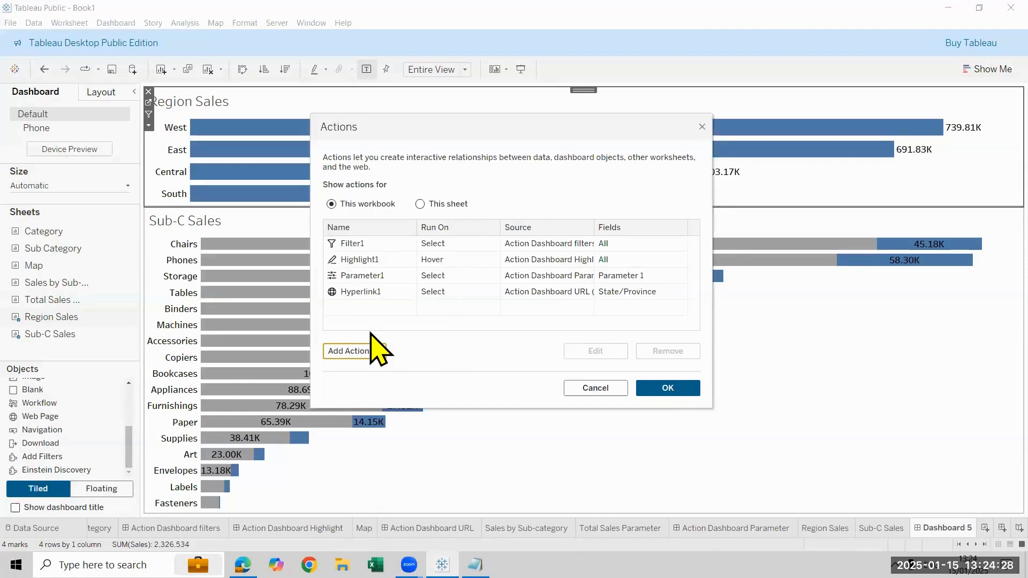
pyautogui.click(366, 234)
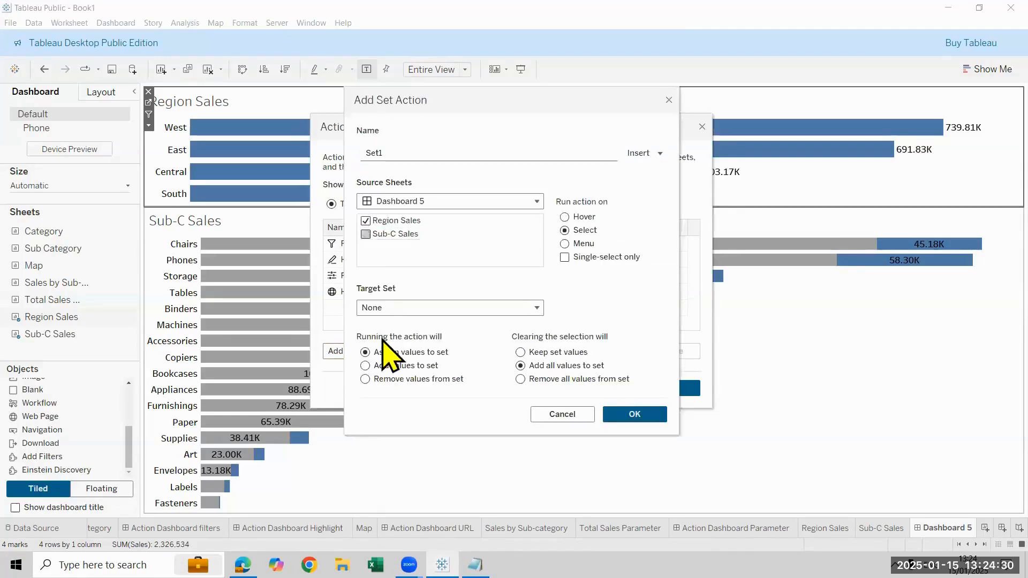
pyautogui.click(522, 309)
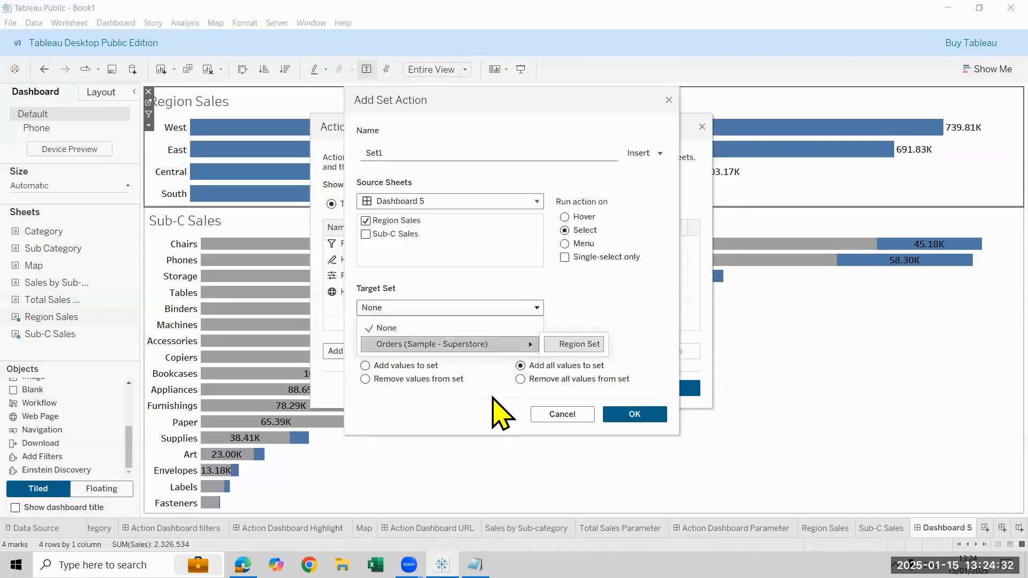
pyautogui.click(575, 344)
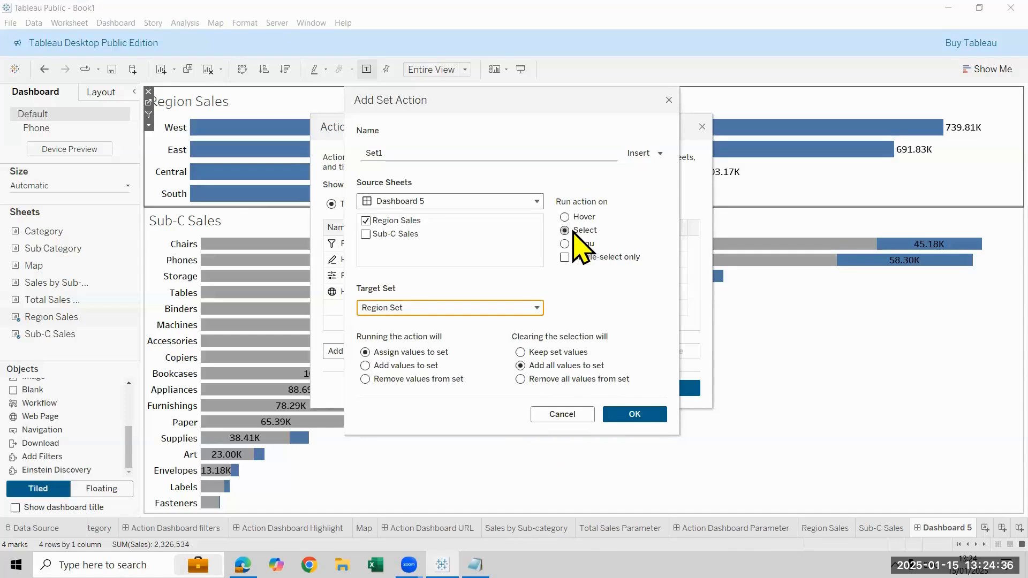
pyautogui.click(638, 416)
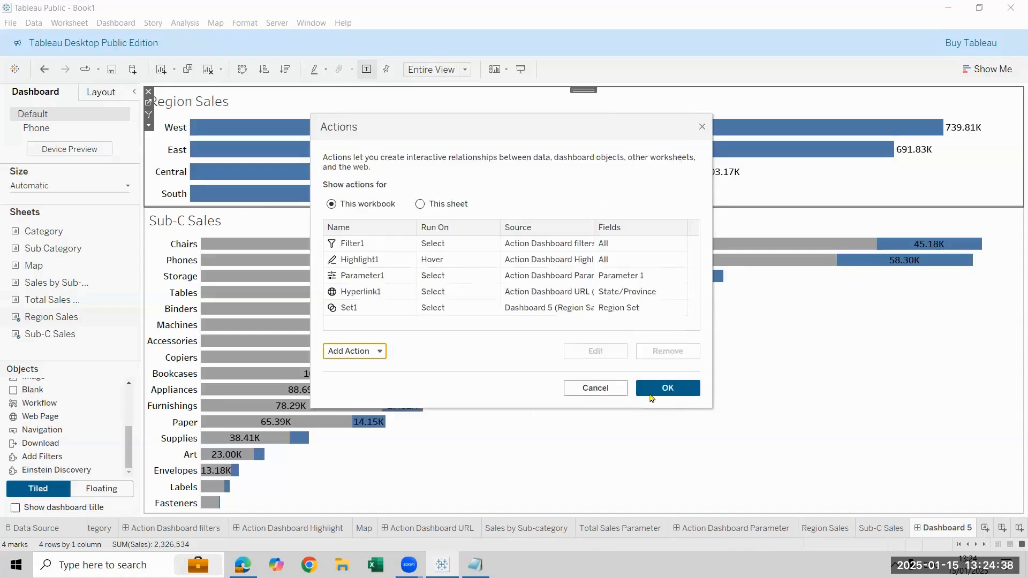
pyautogui.click(651, 398)
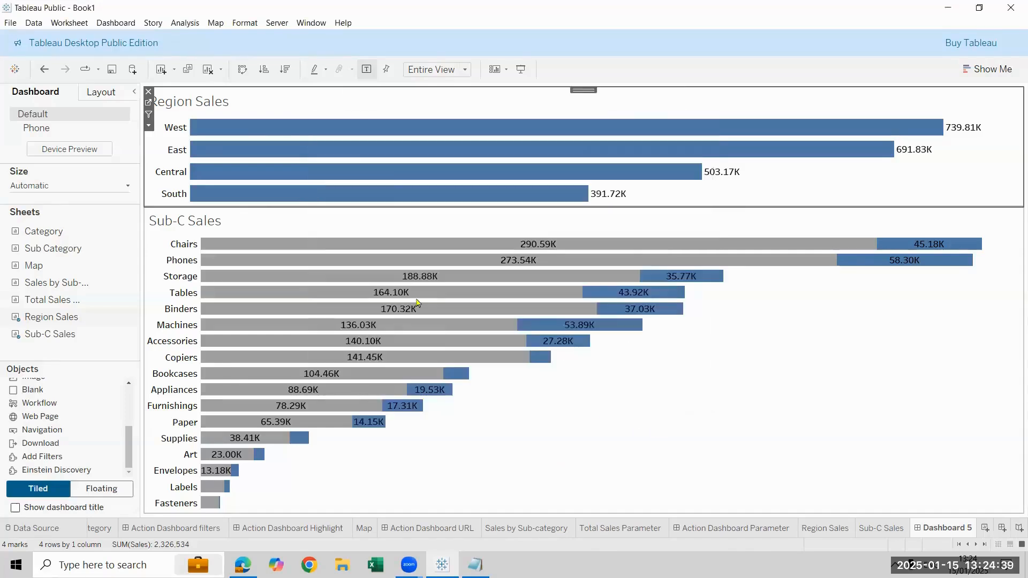
# Test the set action by selecting West, Central, South and East in Region Sales one after another, and clear the selection
pyautogui.click(244, 129)
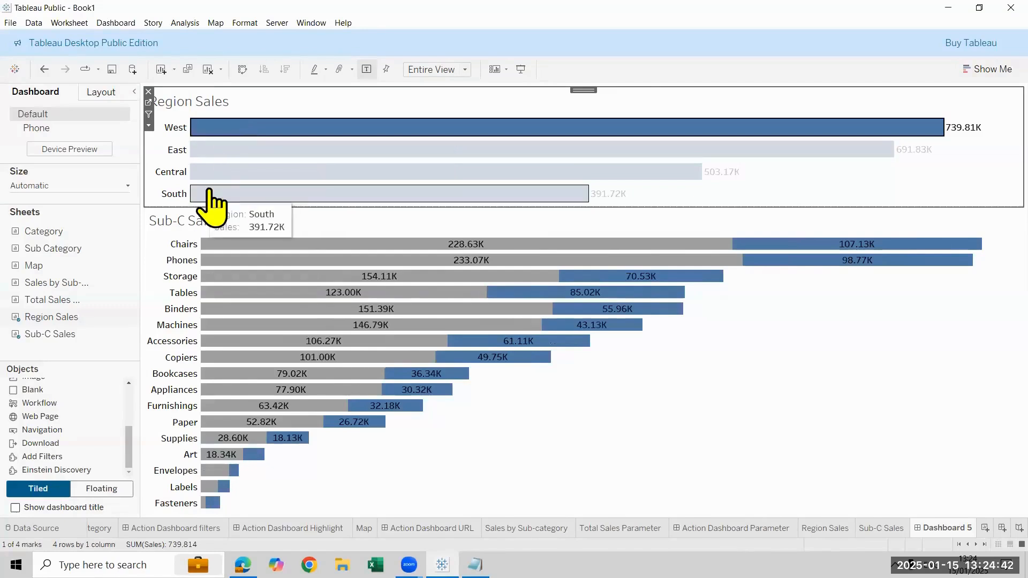
pyautogui.click(222, 171)
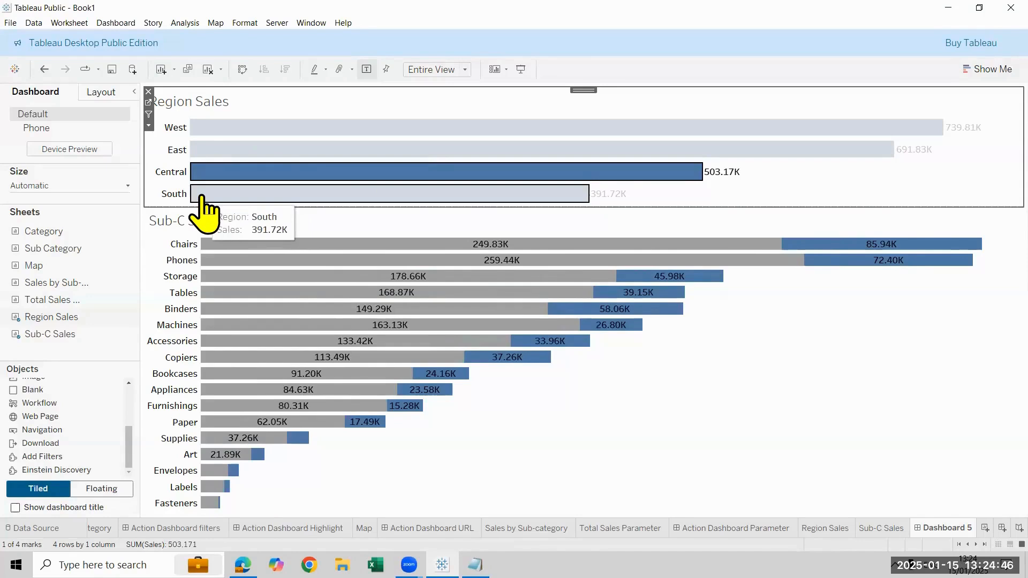
pyautogui.click(202, 195)
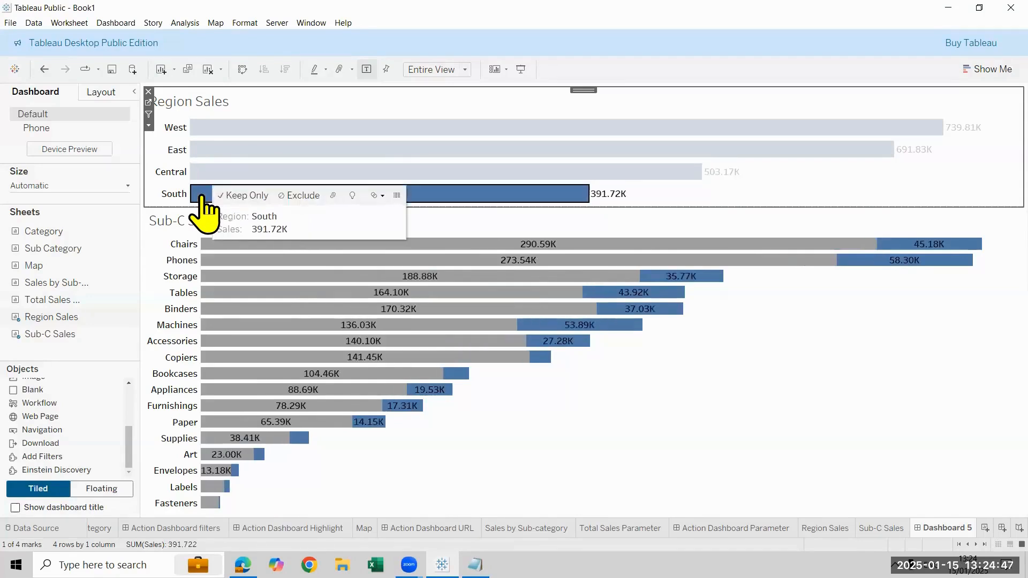
pyautogui.click(234, 152)
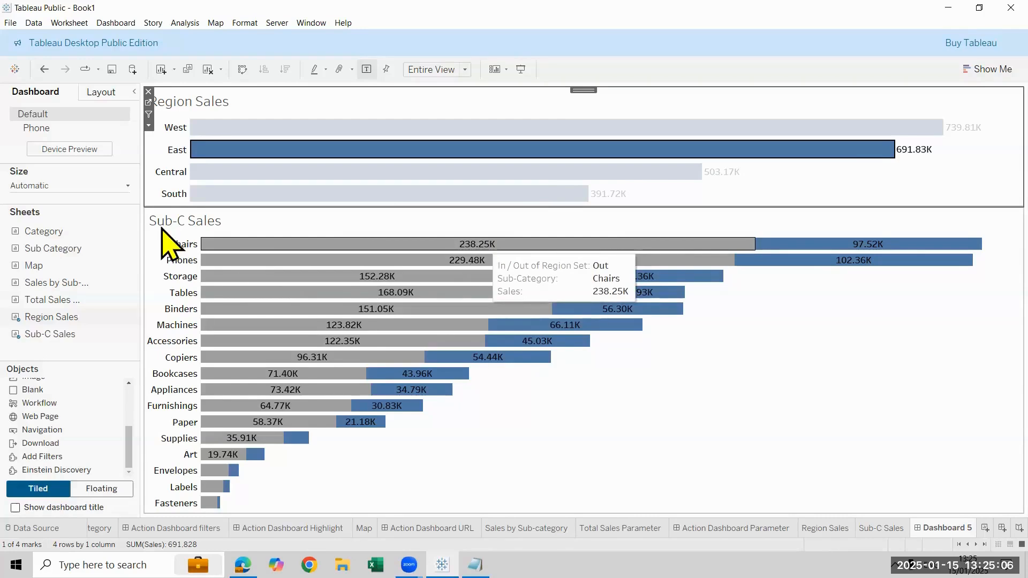
pyautogui.click(224, 153)
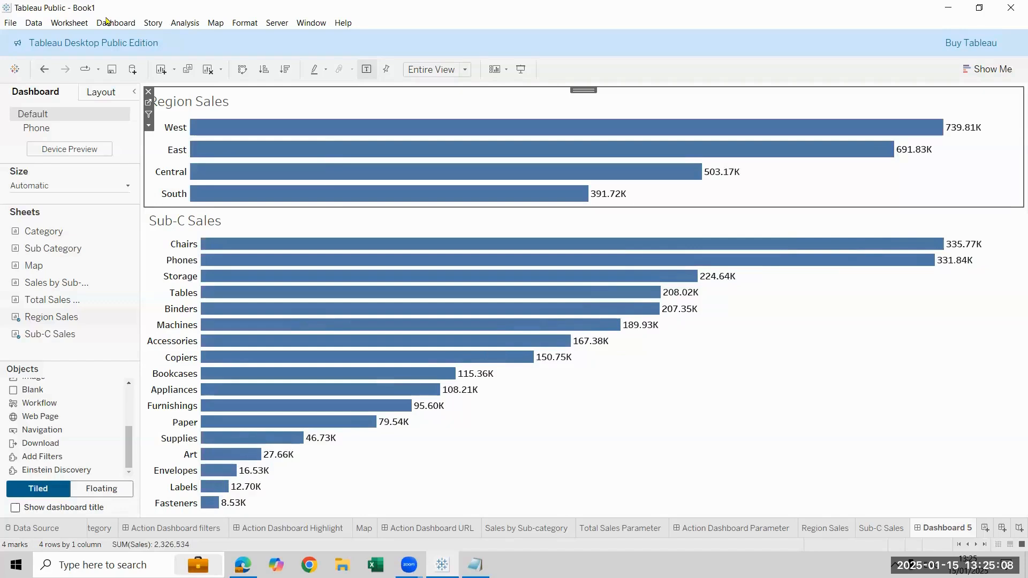
# Review the Set1 action's options for running the action and clearing the selection, and close the action dialogs without changes
pyautogui.click(109, 22)
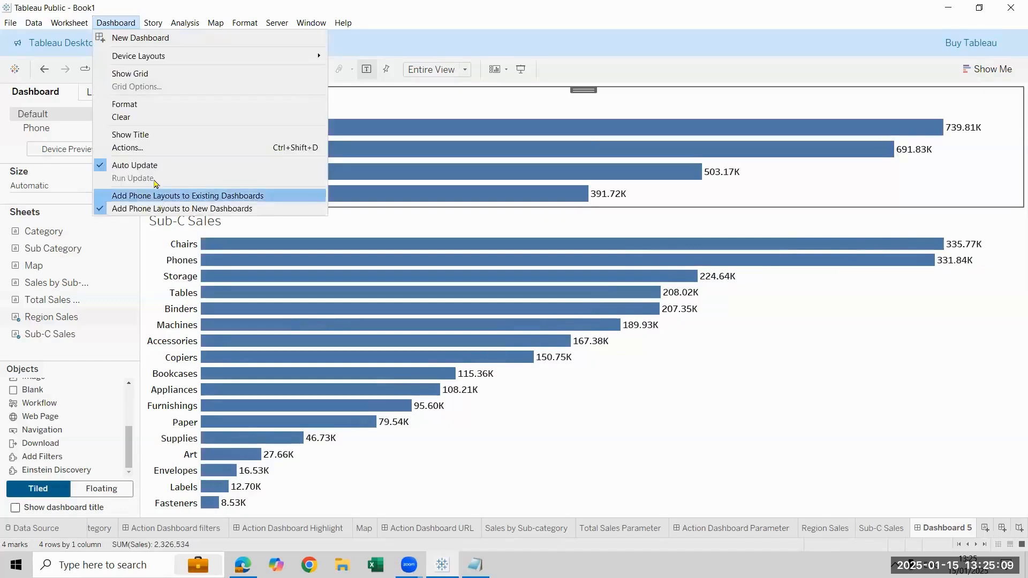
pyautogui.click(660, 421)
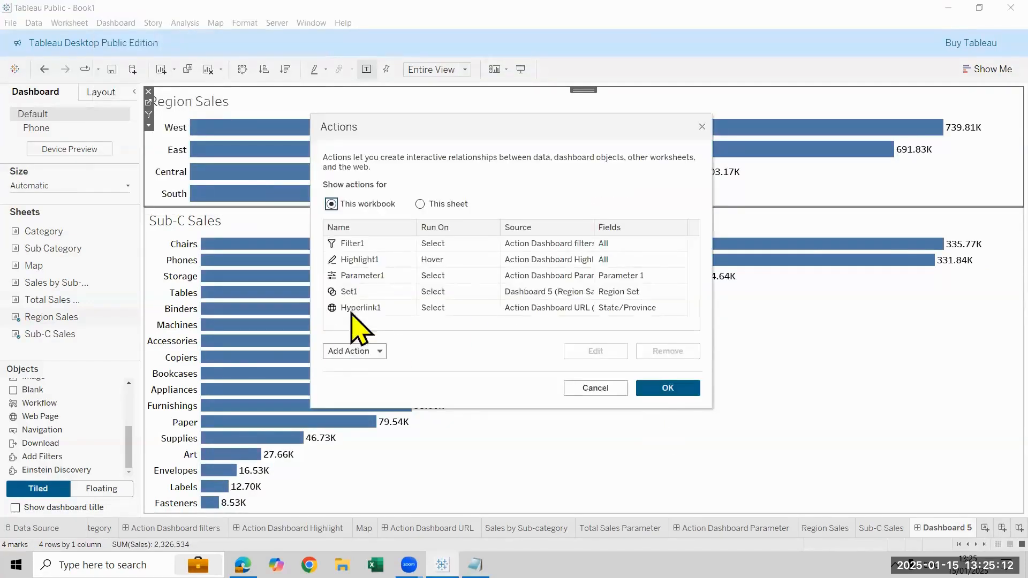
pyautogui.click(359, 292)
pyautogui.click(578, 356)
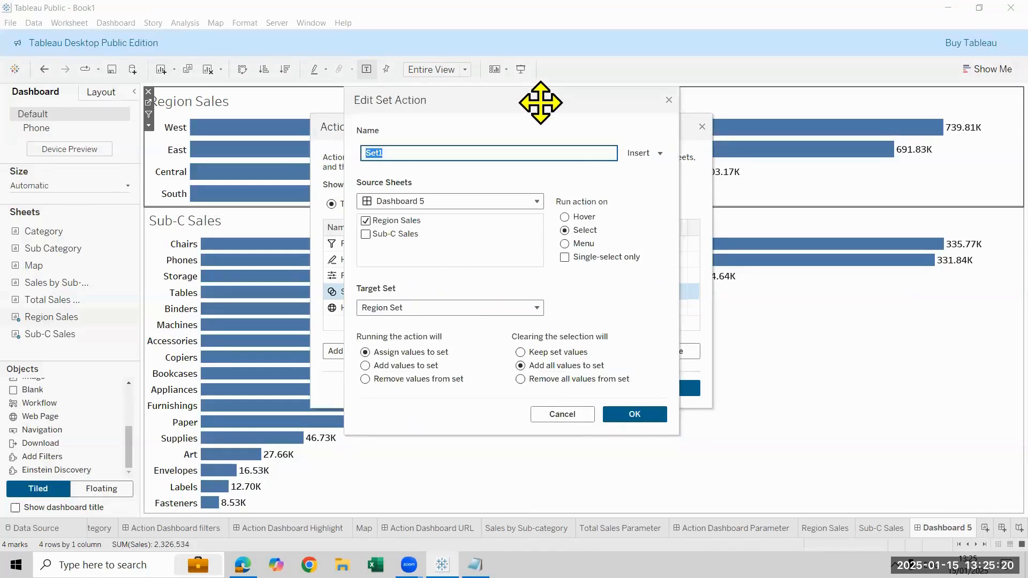
pyautogui.moveTo(541, 103); pyautogui.dragTo(186, 111)
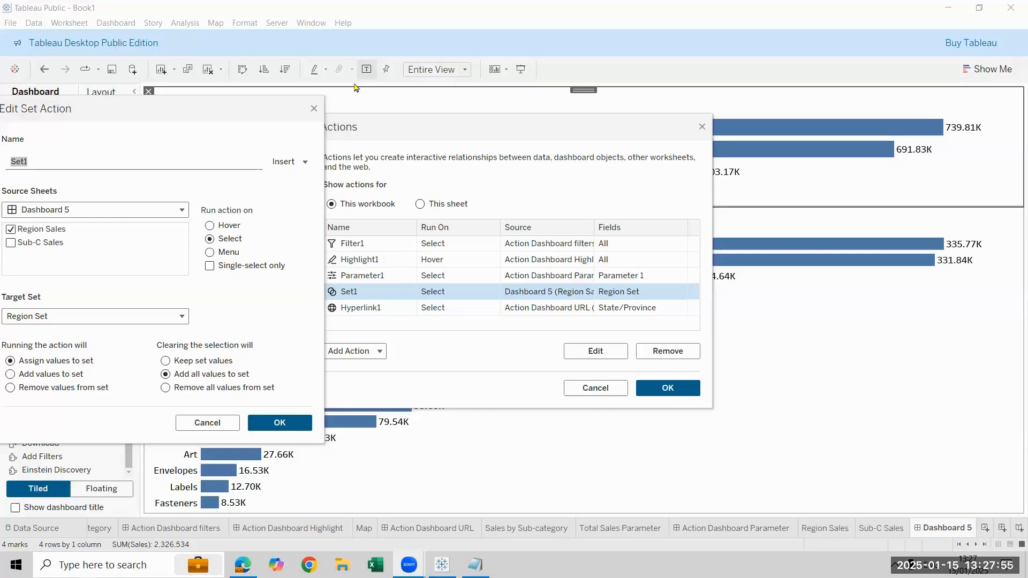
pyautogui.click(310, 107)
pyautogui.click(312, 109)
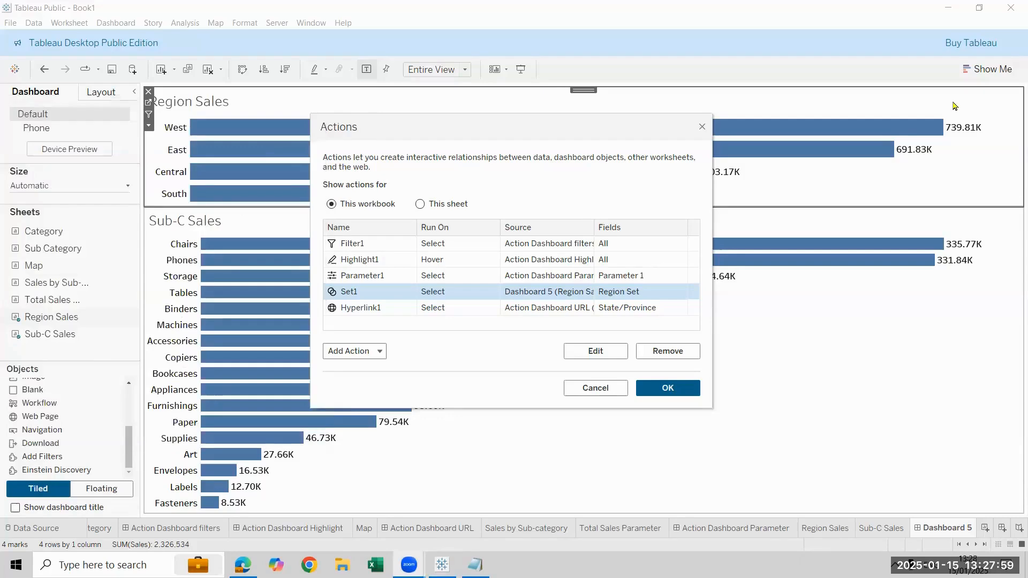
pyautogui.click(702, 127)
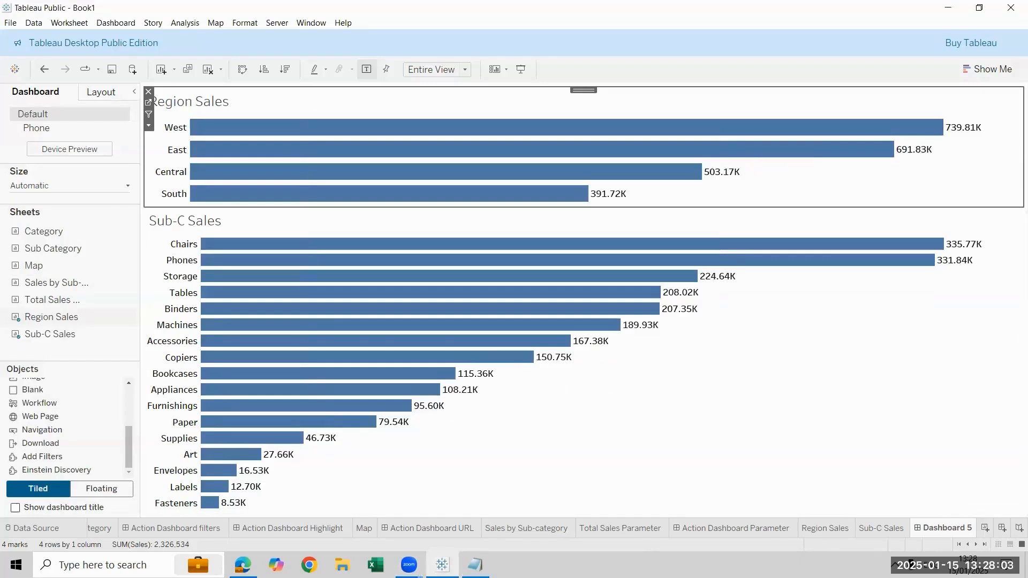
# Rename the dashboard as Action Dashboard Sets
pyautogui.doubleClick(946, 528)
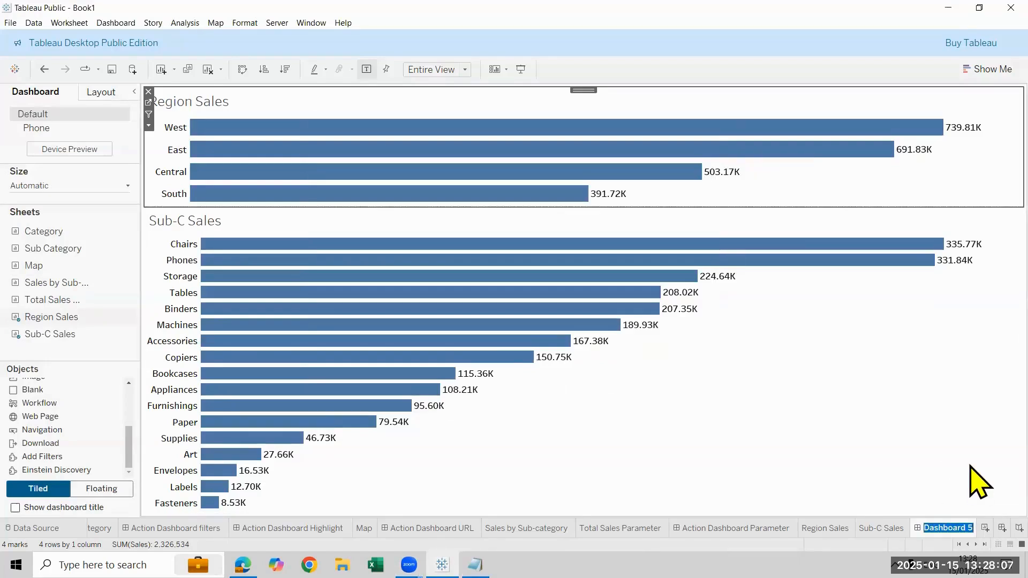
pyautogui.write('Action Dashboard')
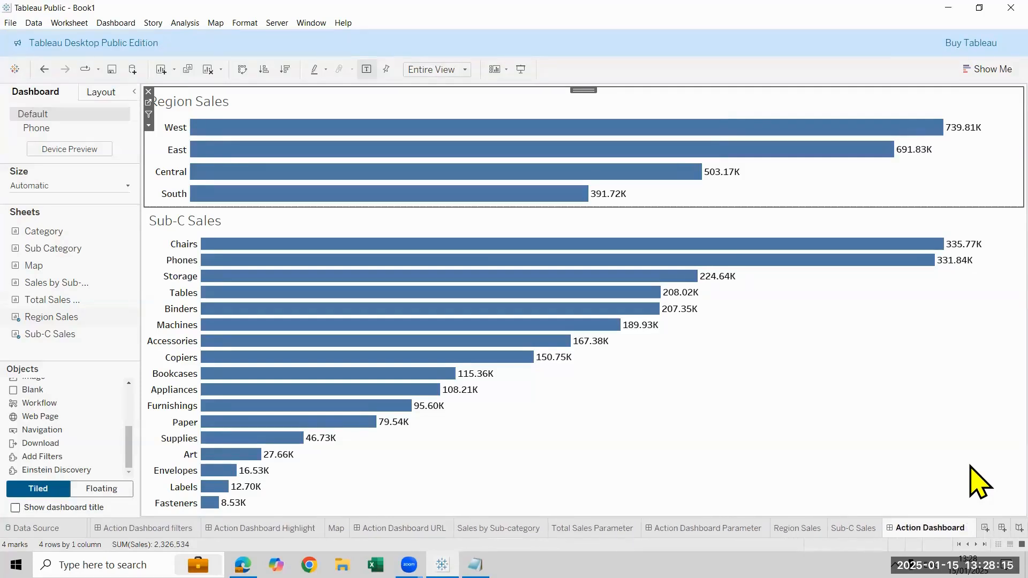
pyautogui.write(' Set')
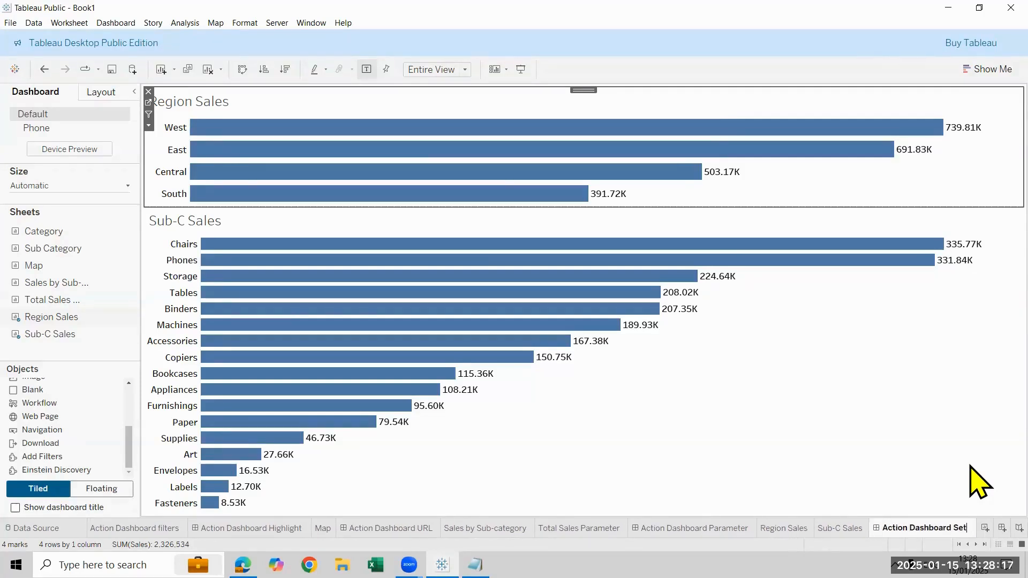
pyautogui.write('s')
pyautogui.press('Return')
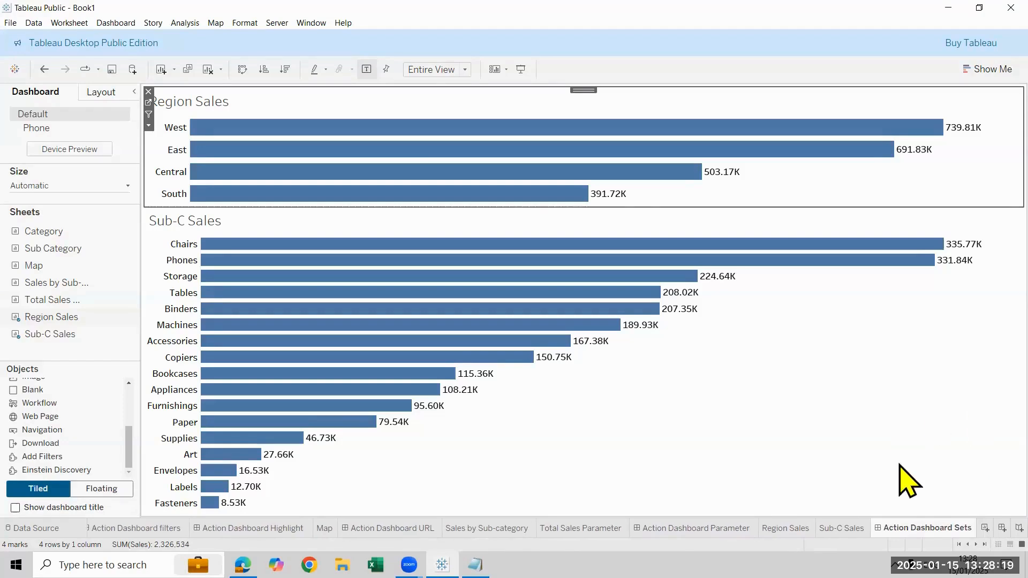
# Create a new worksheet after the set-action dashboard and open its name for editing
pyautogui.hotkey('ctrl', 'm')
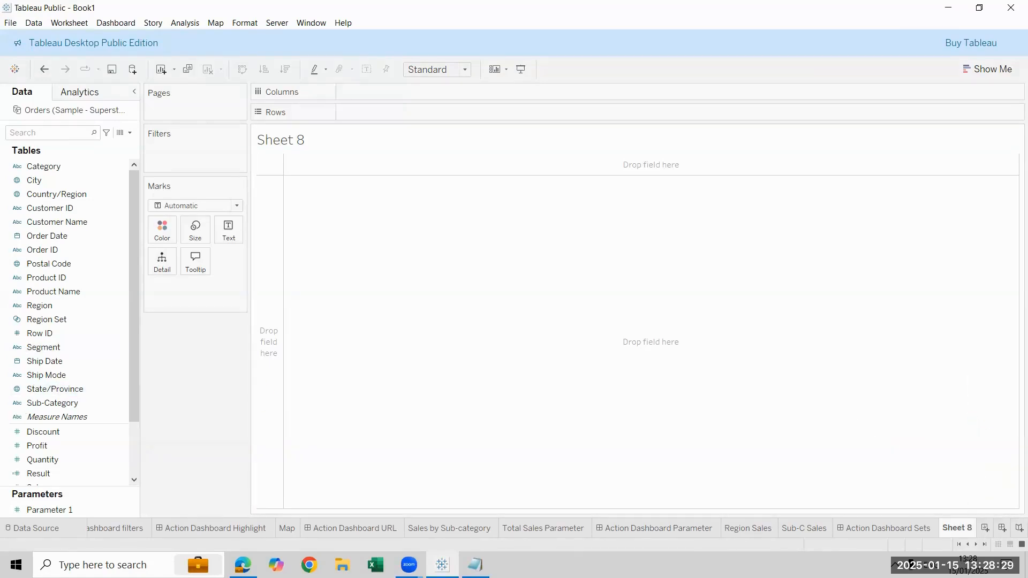
pyautogui.doubleClick(956, 528)
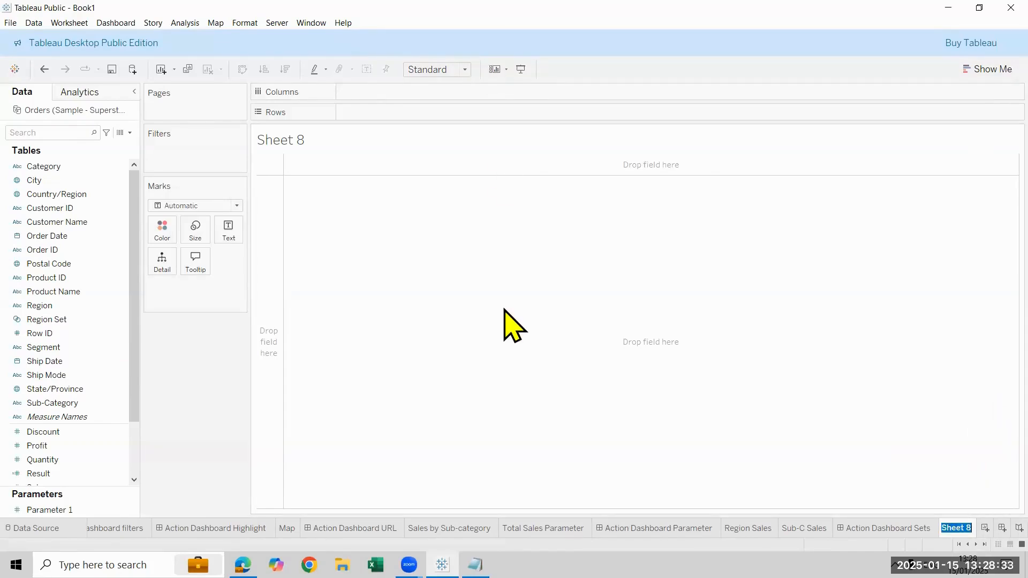
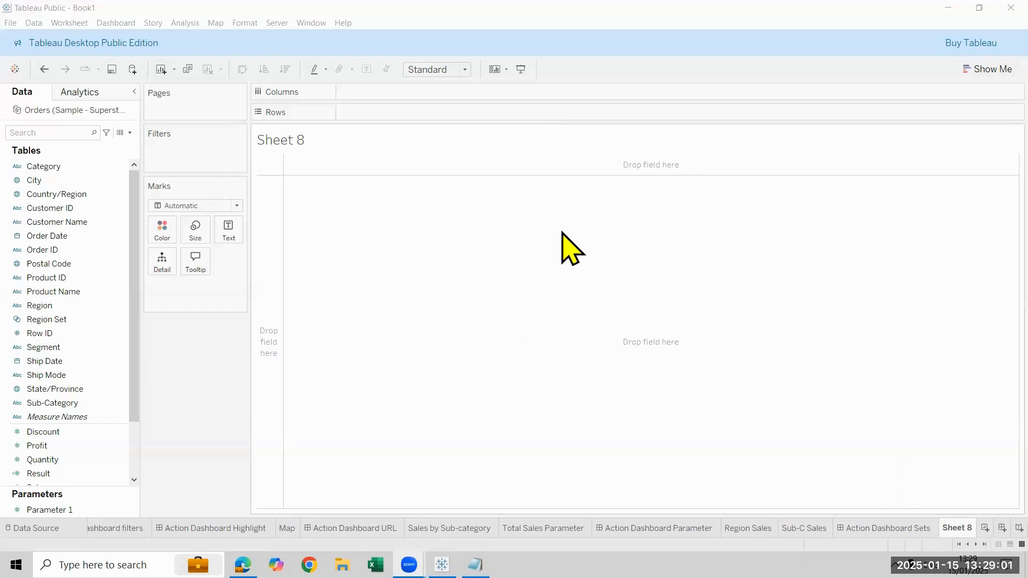
# Replace the new worksheet's title with Apple Total Sales
pyautogui.doubleClick(499, 148)
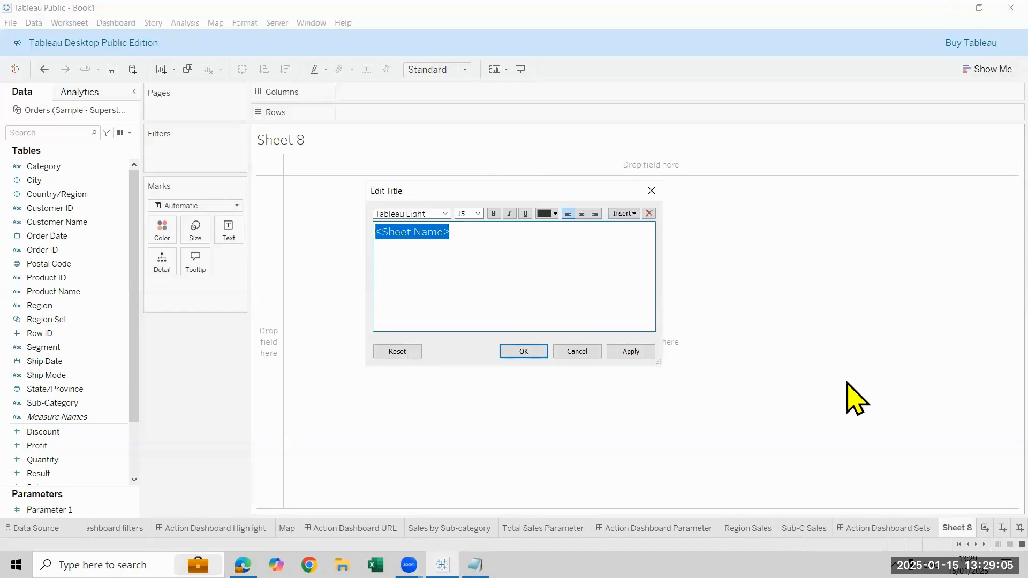
pyautogui.write('Apple Total Sales')
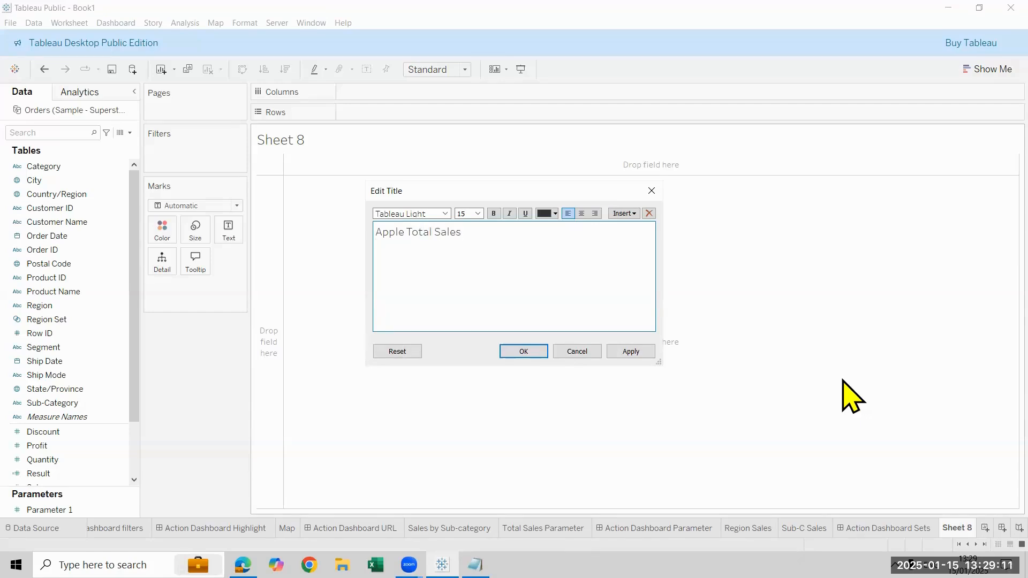
pyautogui.click(524, 352)
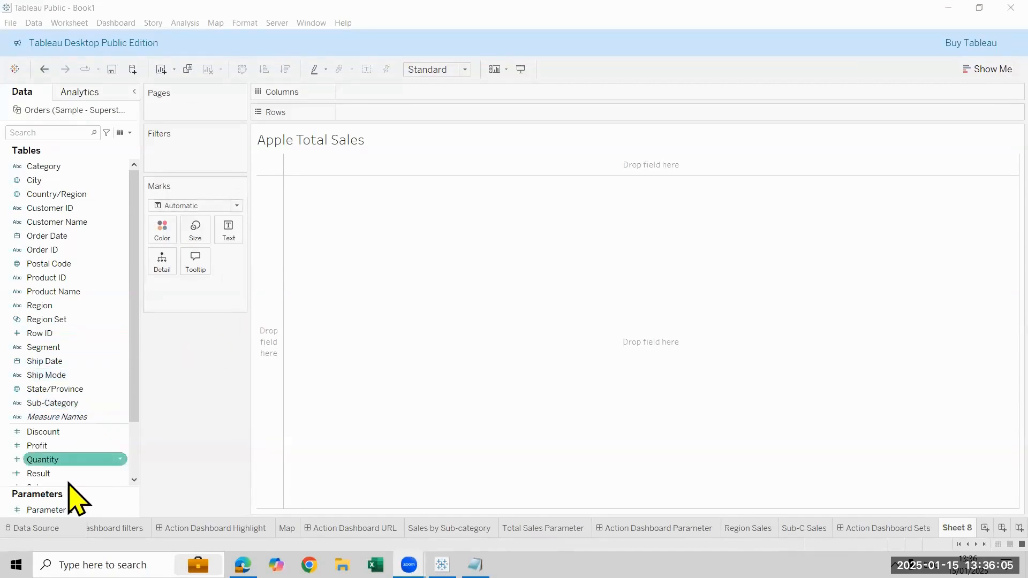
# Display the sum of Sales as text on the sheet and fit it to Entire View
pyautogui.scroll(-2, 81, 447)
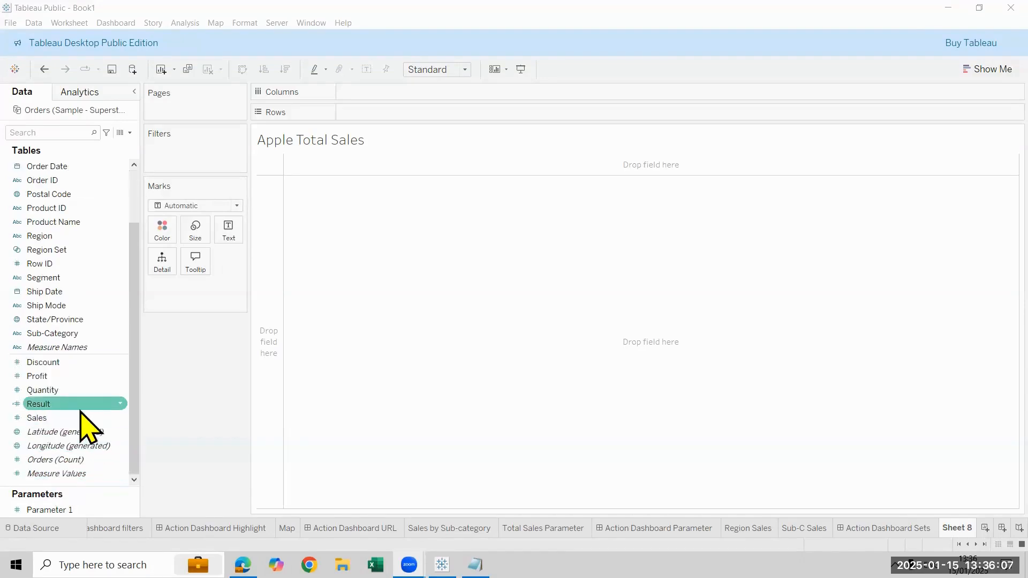
pyautogui.moveTo(81, 418); pyautogui.dragTo(228, 229)
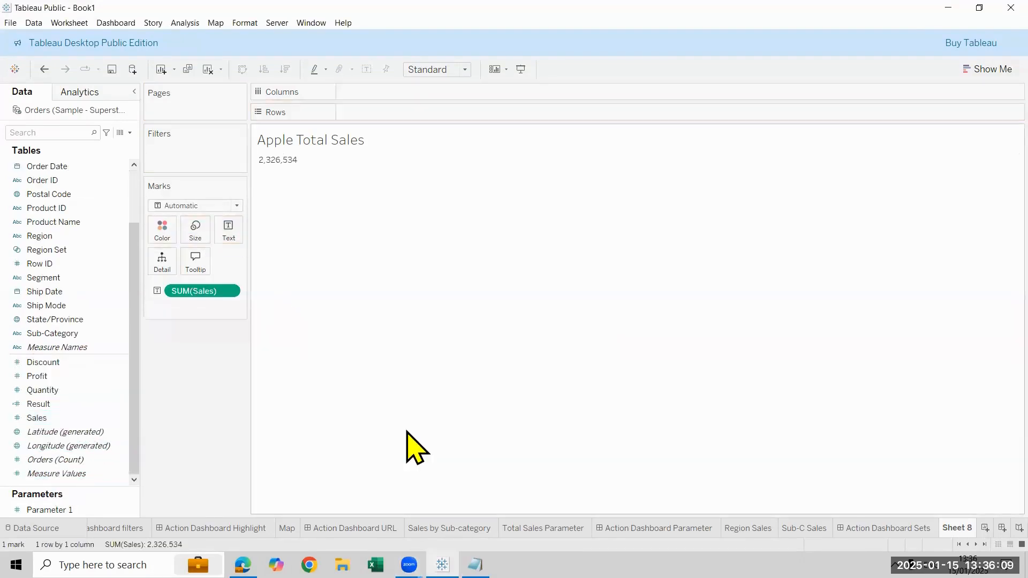
pyautogui.click(464, 71)
pyautogui.click(457, 118)
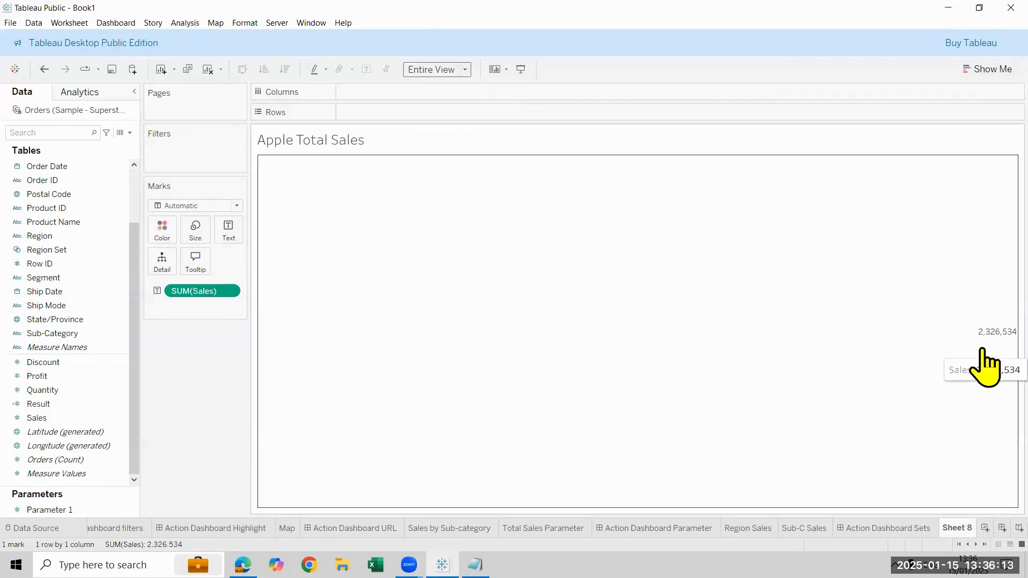
# Set the horizontal alignment of the sales text to Center
pyautogui.click(232, 228)
pyautogui.click(320, 273)
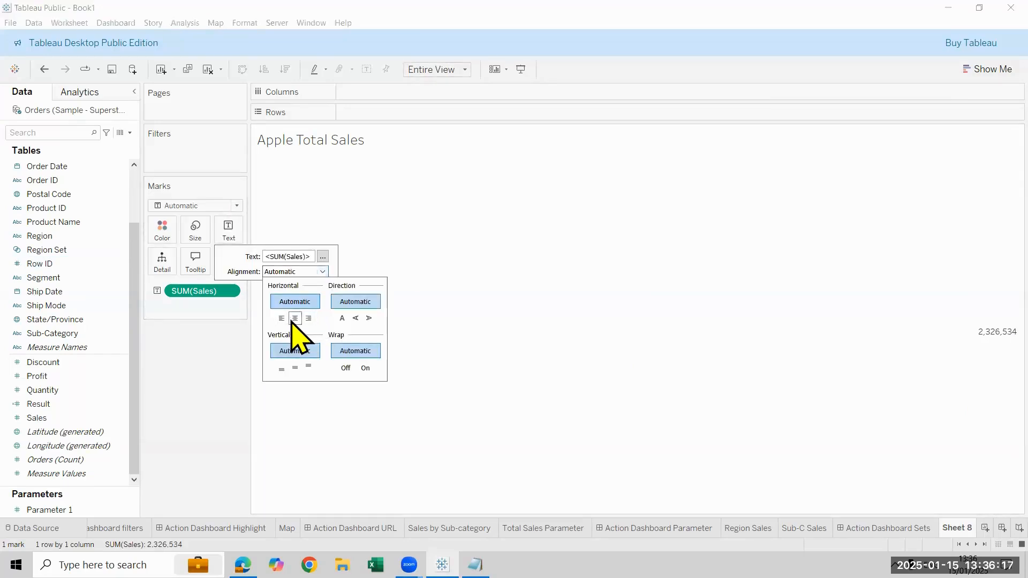
pyautogui.click(292, 318)
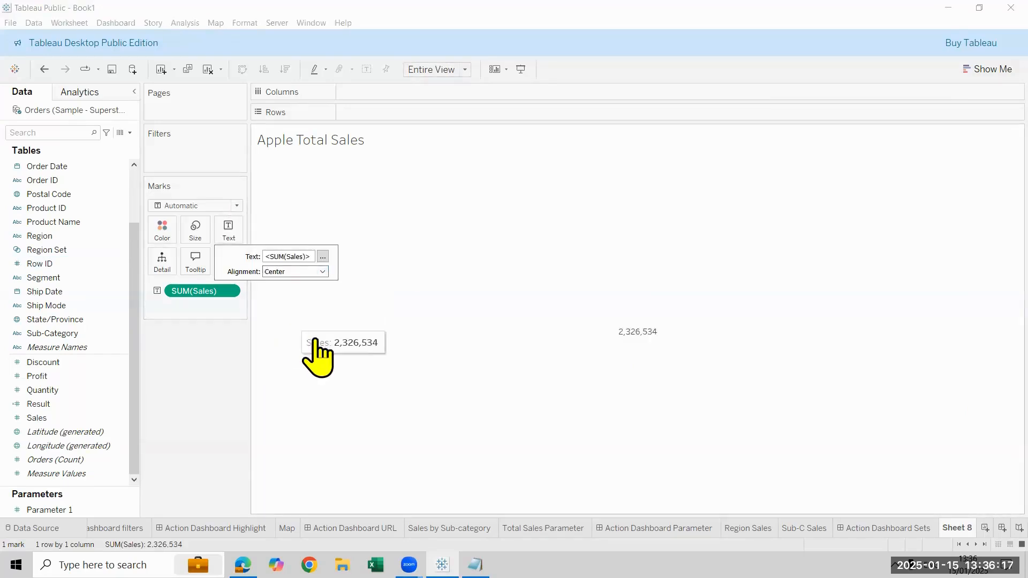
# Open the label text for editing and set the SUM(Sales) font size to 20
pyautogui.click(323, 257)
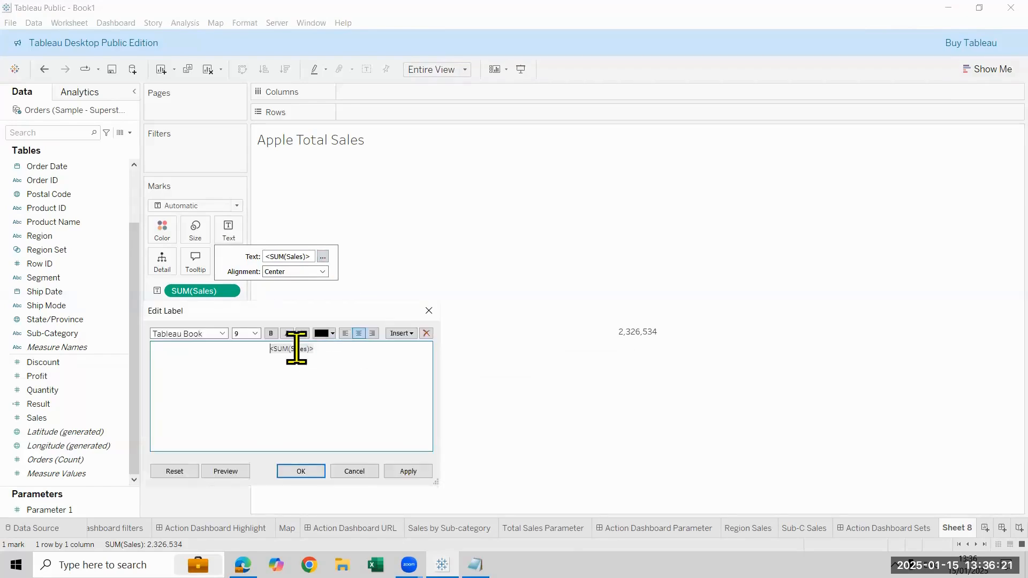
pyautogui.doubleClick(275, 349)
pyautogui.click(255, 333)
pyautogui.click(248, 412)
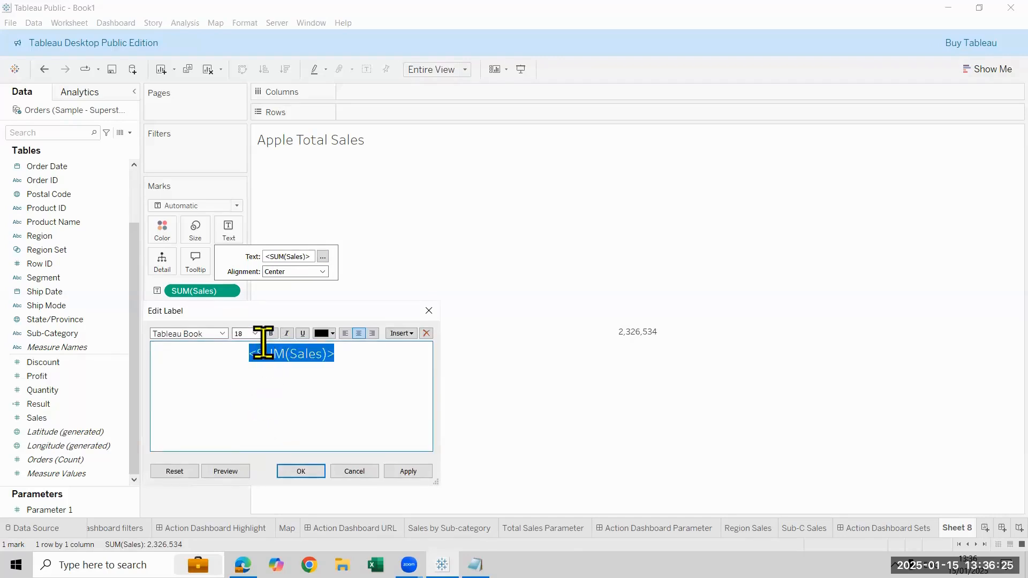
pyautogui.click(256, 333)
pyautogui.click(246, 420)
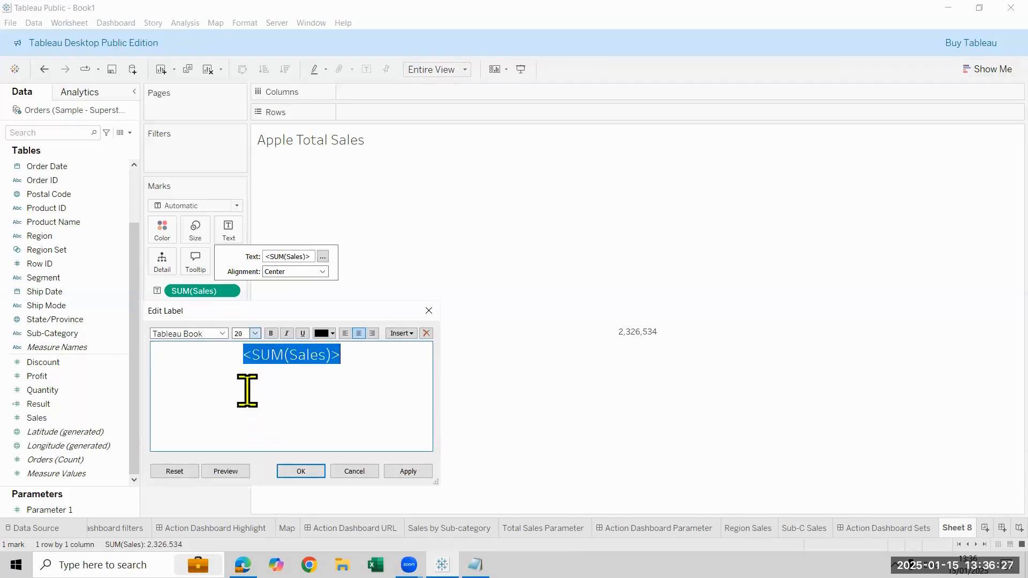
# Add the line Total Apple Sales above the SUM(Sales) field in the label
pyautogui.click(244, 355)
pyautogui.press('Return')
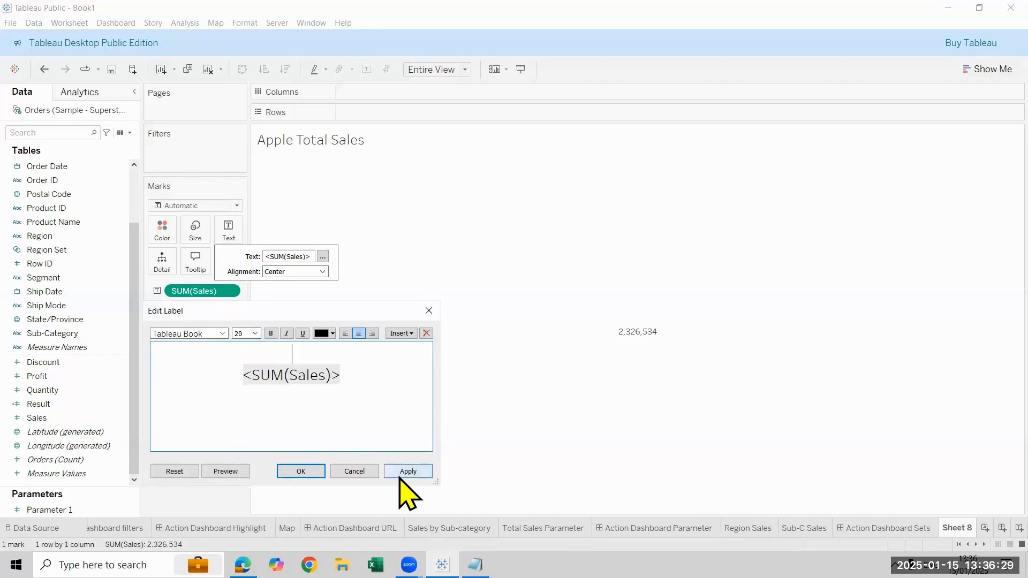
pyautogui.write('Total Apple <SUM(Sales')
pyautogui.press('BackSpace')
pyautogui.write('Sales')
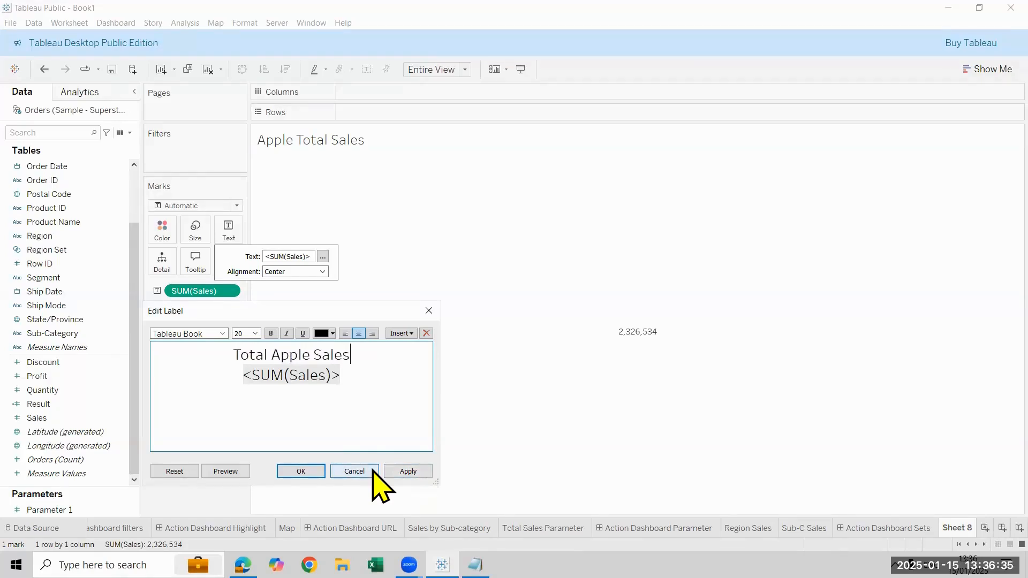
# Make the whole label text bold and set its font to Tableau Semibold
pyautogui.hotkey('ctrl', 'a')
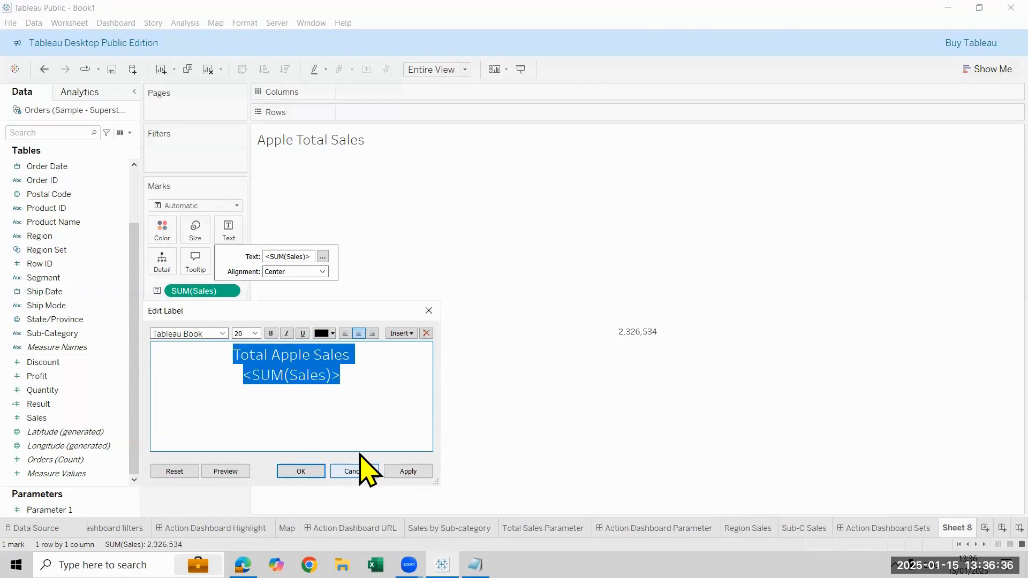
pyautogui.click(272, 333)
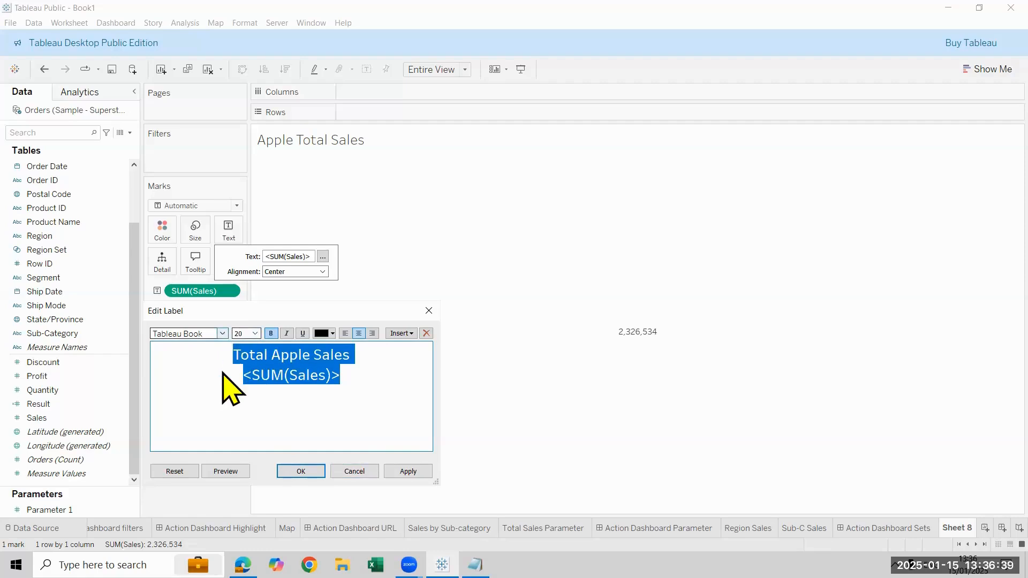
pyautogui.click(222, 333)
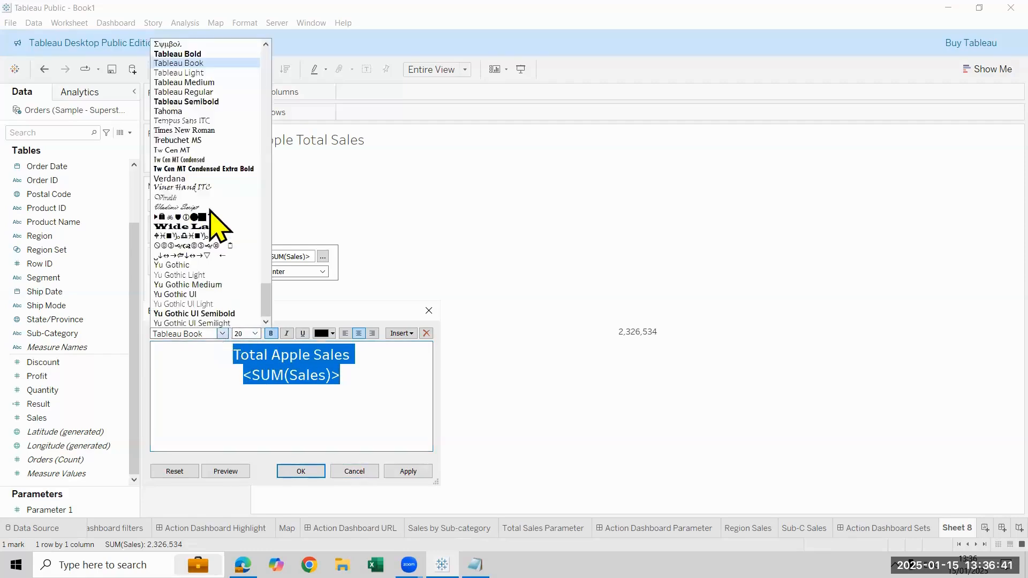
pyautogui.click(212, 102)
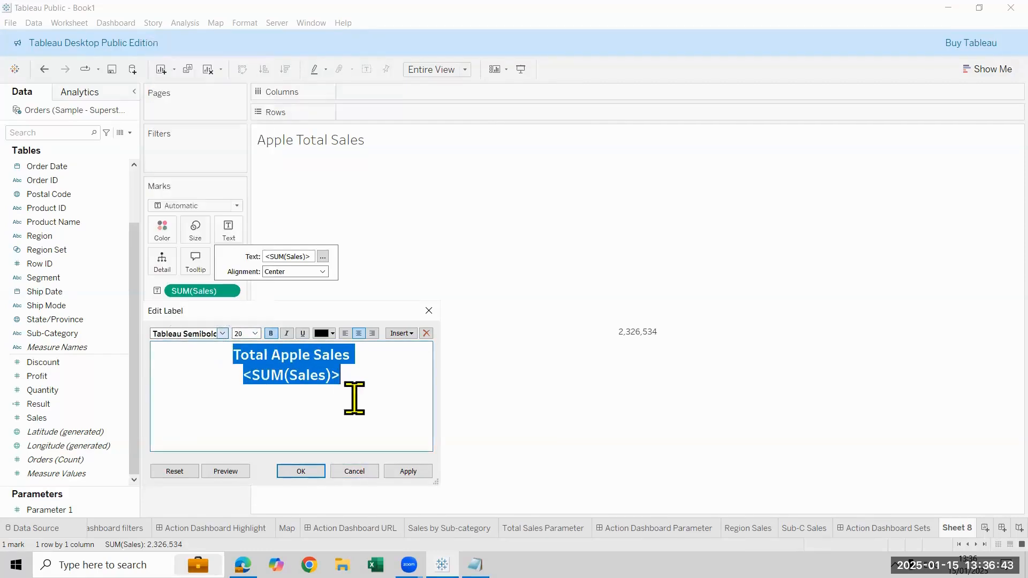
# Color the SUM(Sales) line of the label red and apply the label changes
pyautogui.click(366, 386)
pyautogui.moveTo(344, 377); pyautogui.dragTo(236, 379)
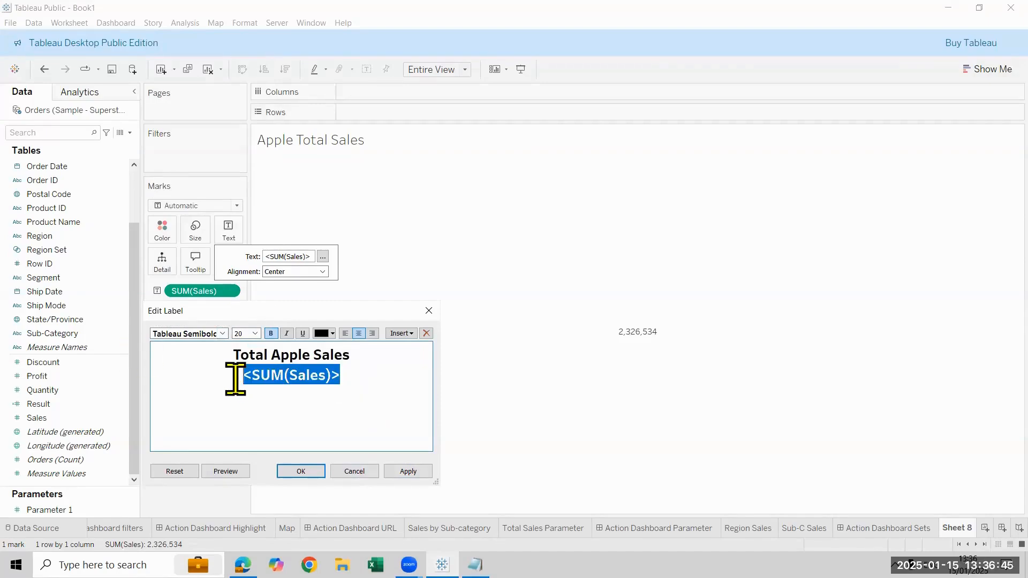
pyautogui.click(328, 333)
pyautogui.click(325, 409)
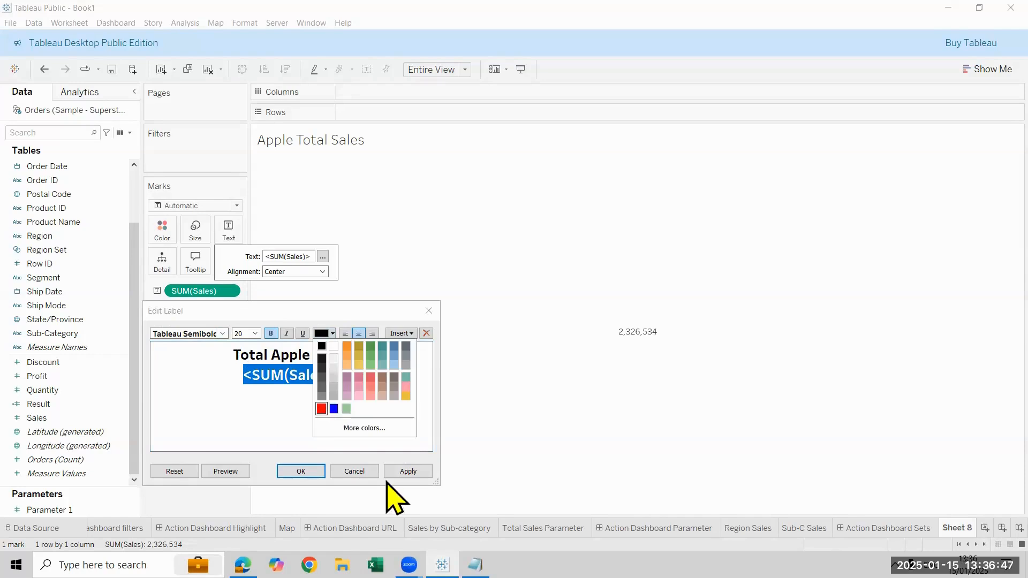
pyautogui.click(408, 471)
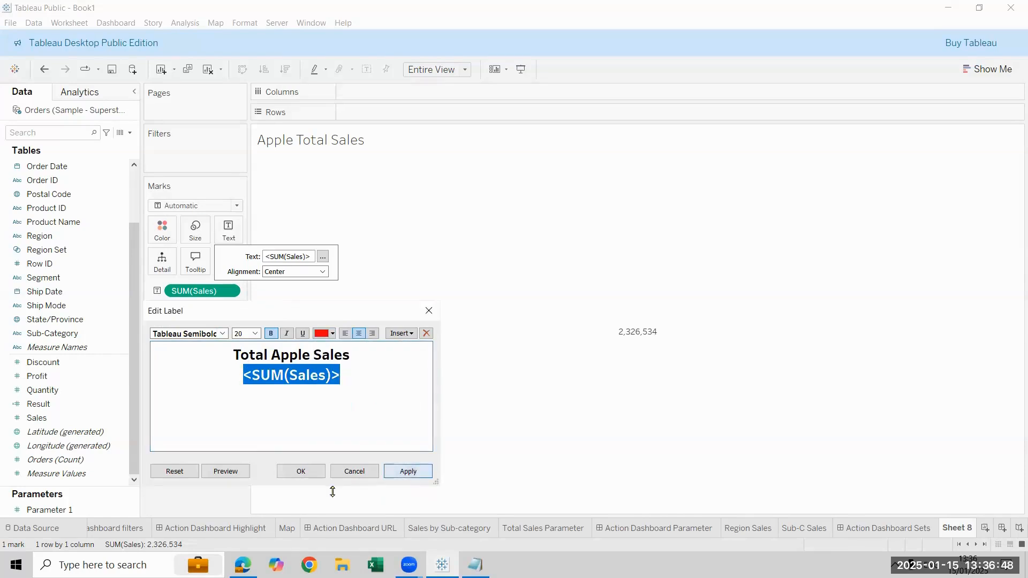
pyautogui.click(300, 471)
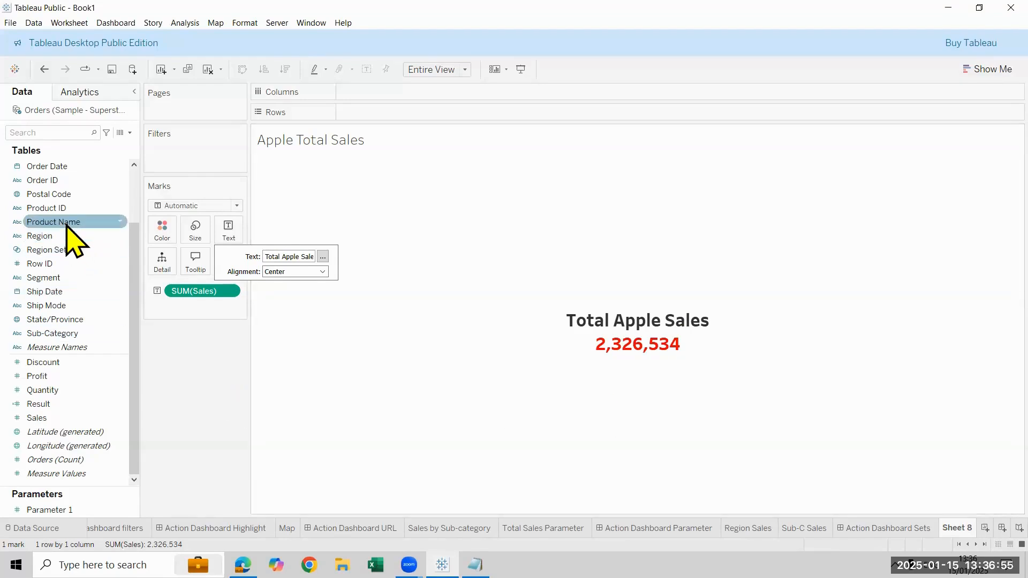
# Filter the sheet by Product Name with a wildcard match for values that contain Apple
pyautogui.moveTo(67, 225); pyautogui.dragTo(171, 159)
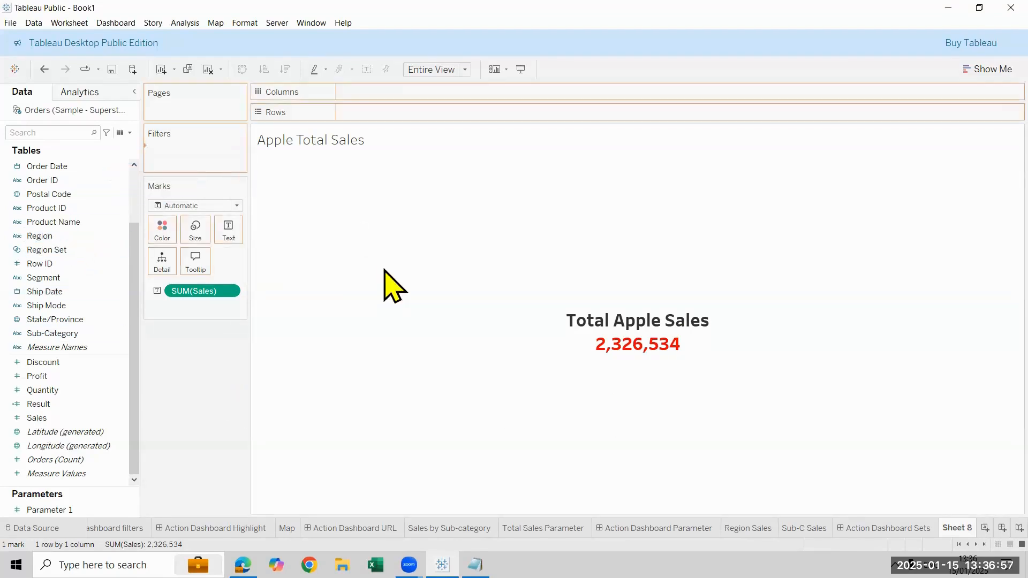
pyautogui.click(448, 122)
pyautogui.click(475, 155)
pyautogui.write('Apple')
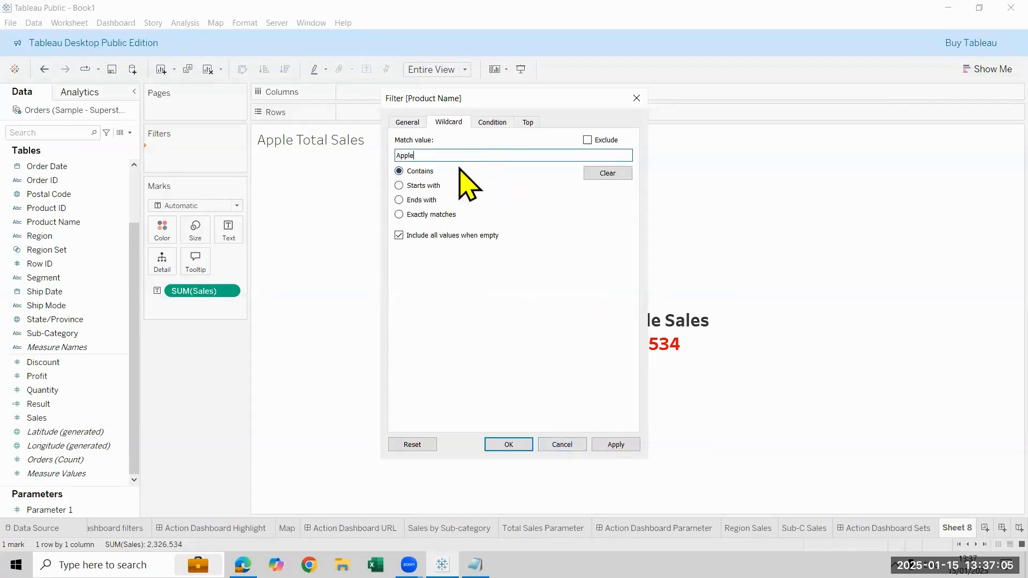
pyautogui.click(612, 445)
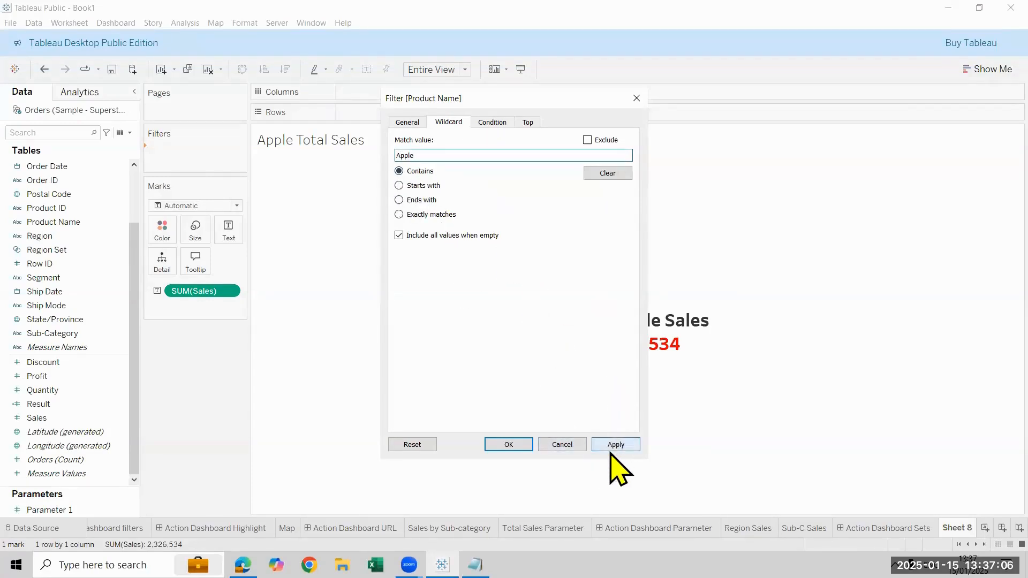
pyautogui.click(508, 446)
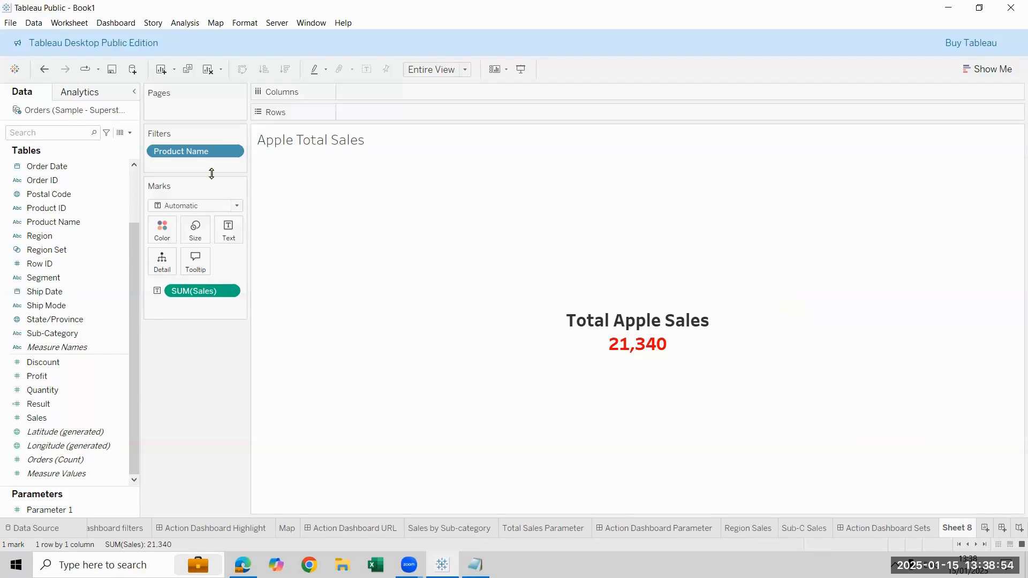
# Reopen the Product Name filter and compare its custom value list, select-from-list and wildcard options
pyautogui.click(232, 151)
pyautogui.click(270, 161)
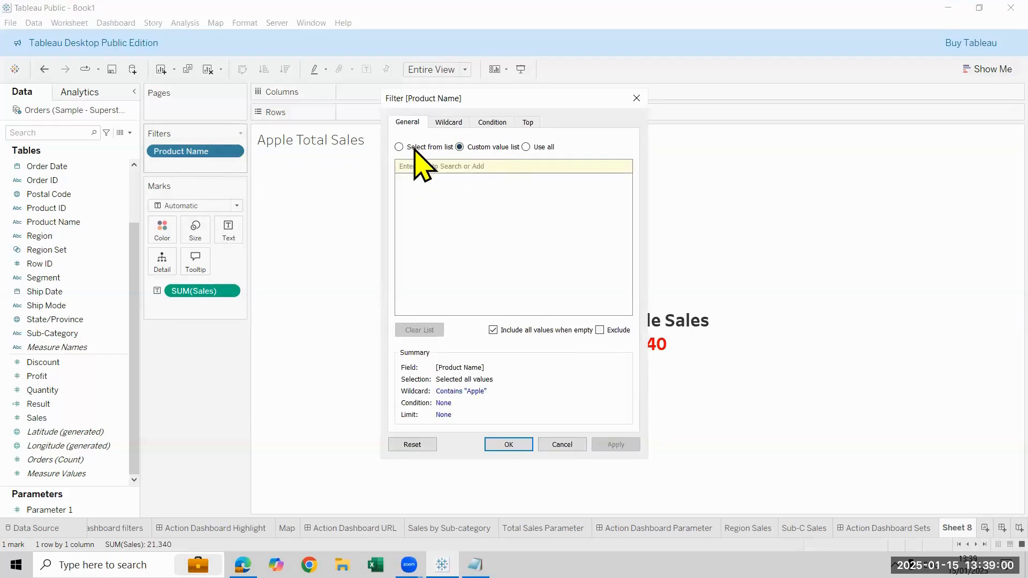
pyautogui.click(444, 148)
pyautogui.click(479, 150)
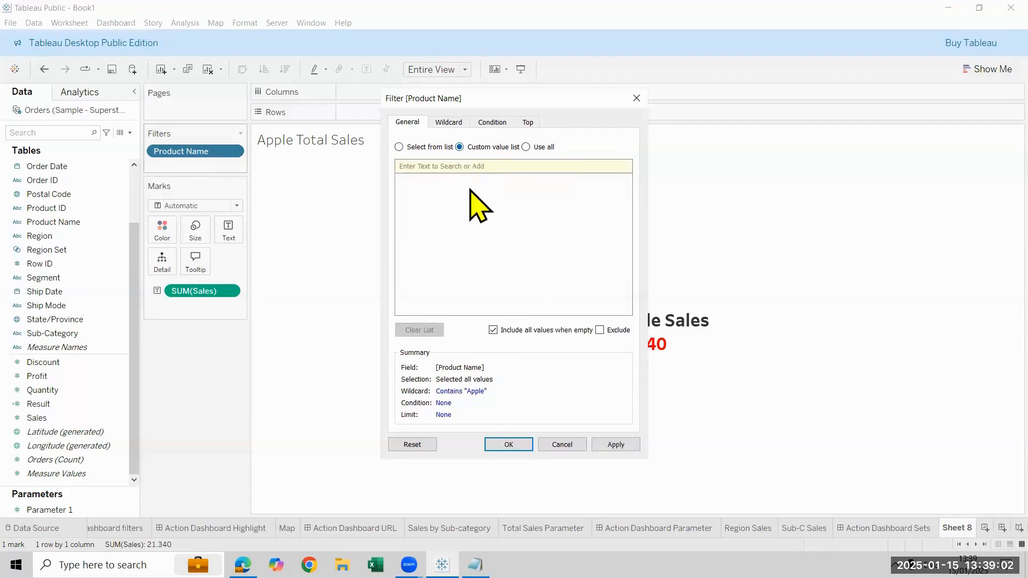
pyautogui.click(401, 148)
pyautogui.click(450, 123)
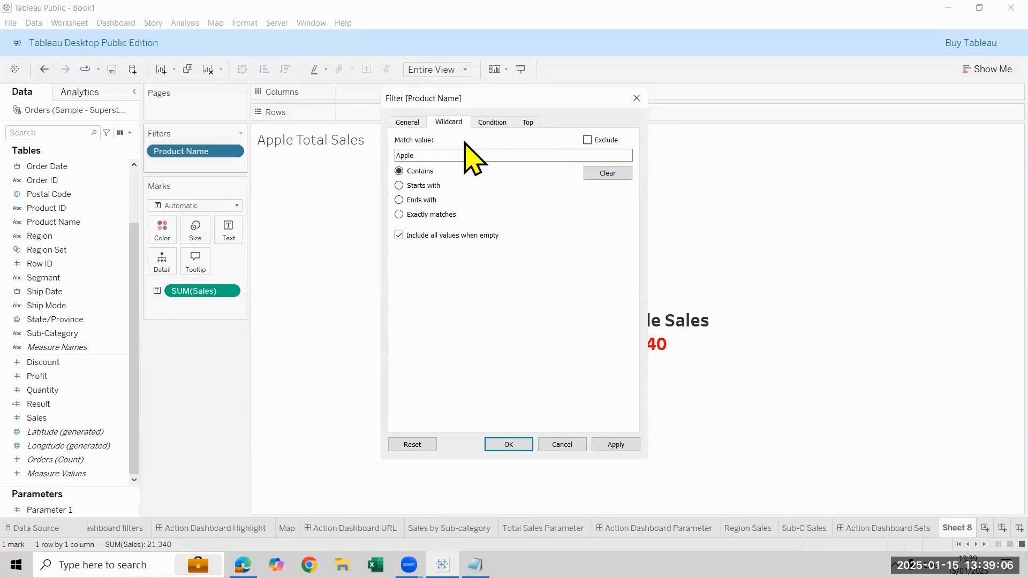
pyautogui.click(416, 122)
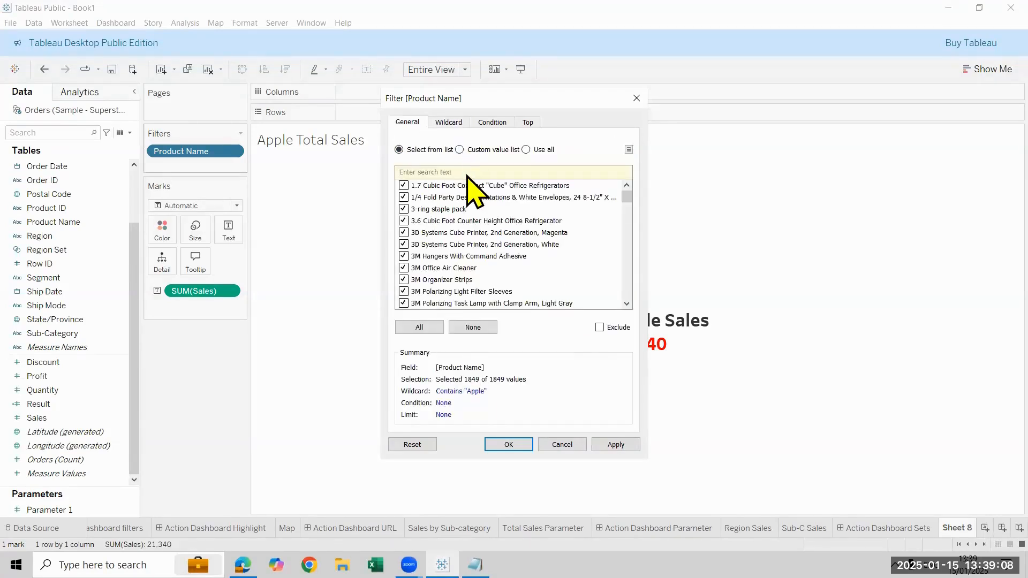
# Try adding apple as an entry in the Product Name filter's custom value list, and remove that entry
pyautogui.click(459, 147)
pyautogui.click(466, 169)
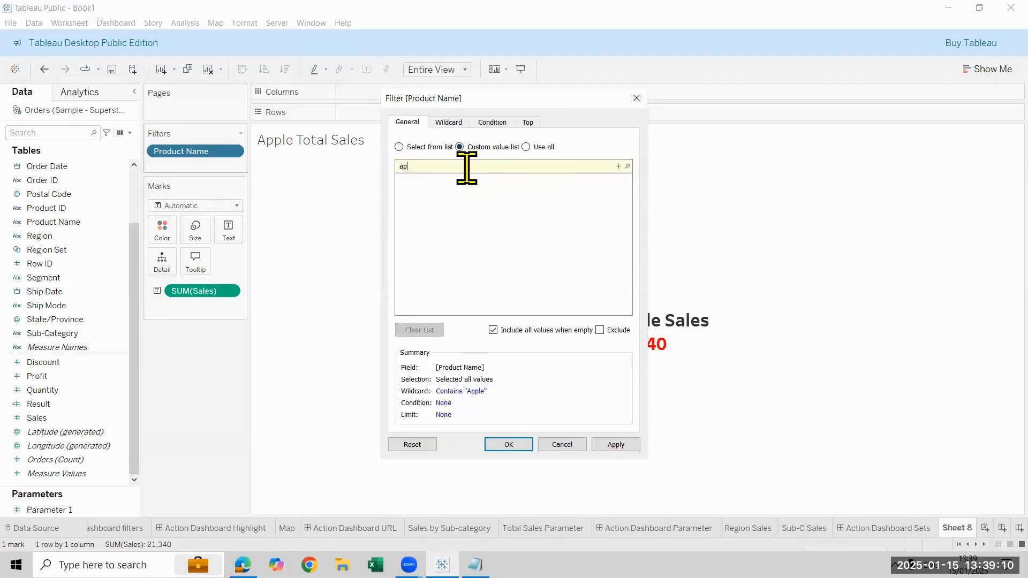
pyautogui.click(619, 167)
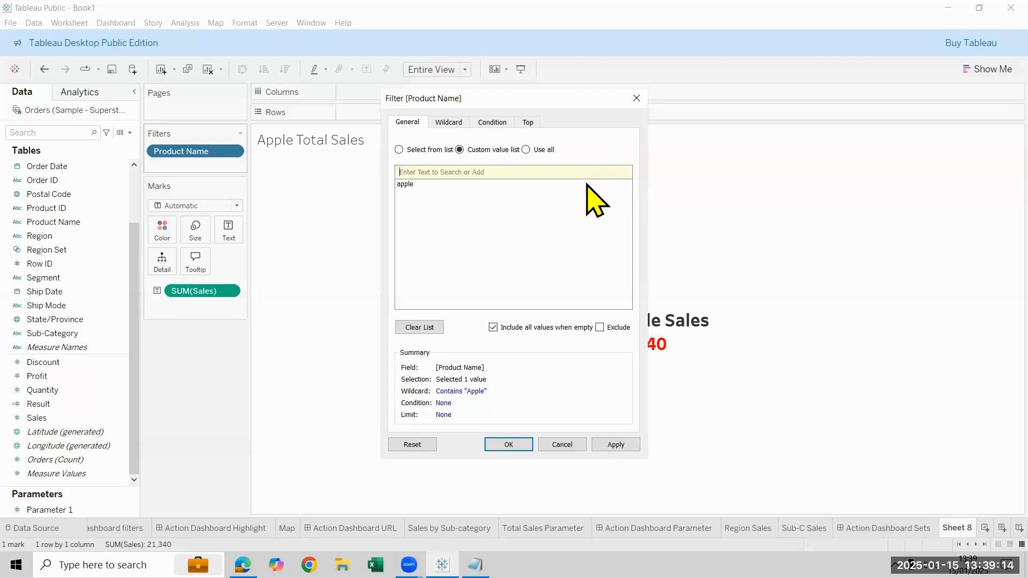
pyautogui.click(626, 184)
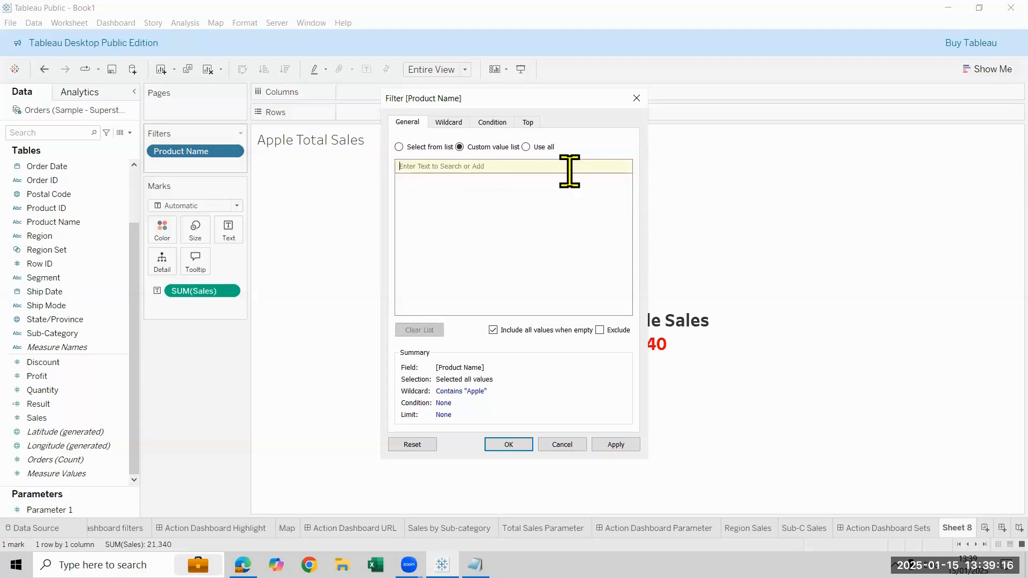
# Search the custom value list for apple, review the wildcard match settings, and close the Product Name filter
pyautogui.write('apple')
pyautogui.click(627, 167)
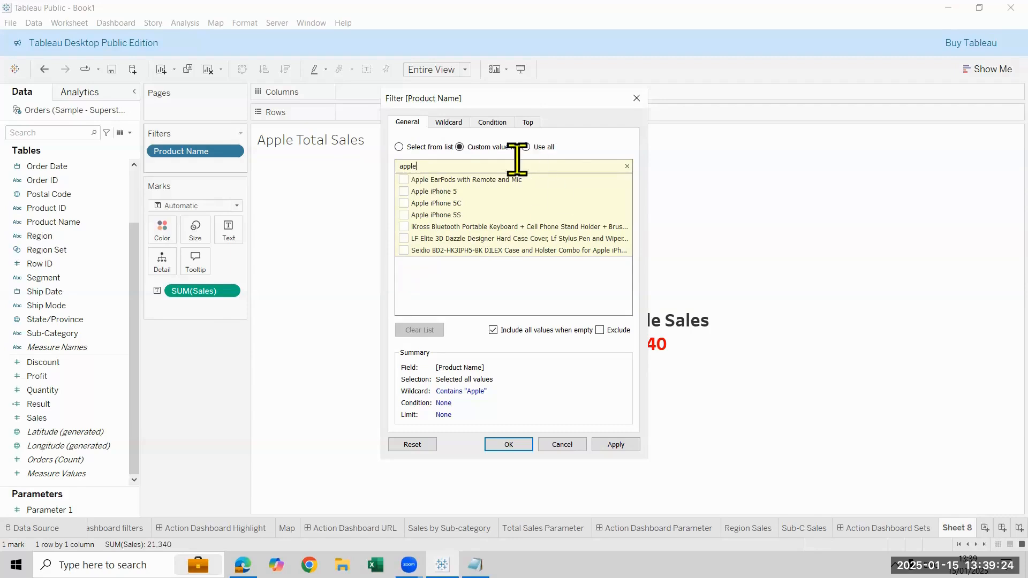
pyautogui.click(450, 124)
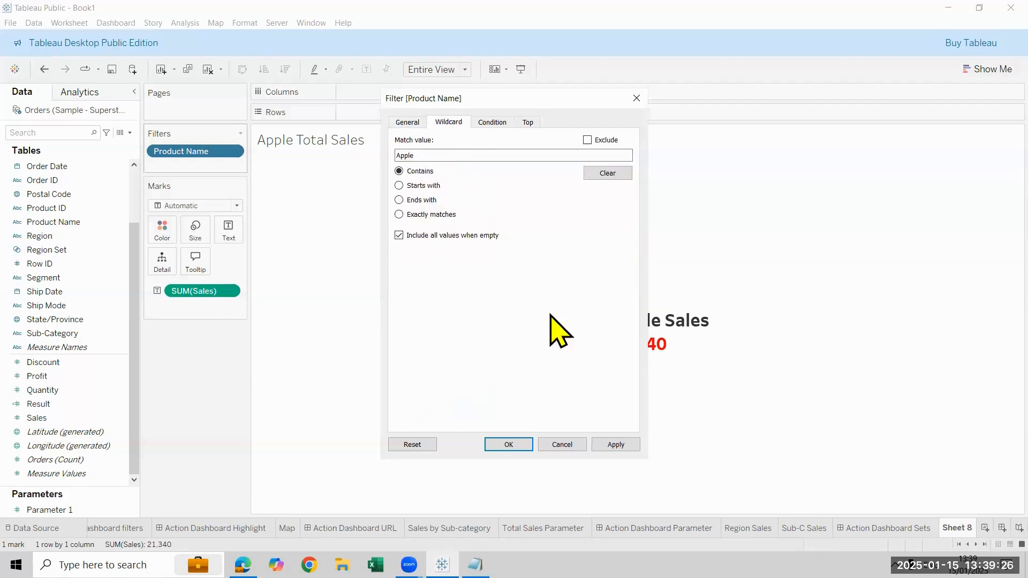
pyautogui.click(508, 445)
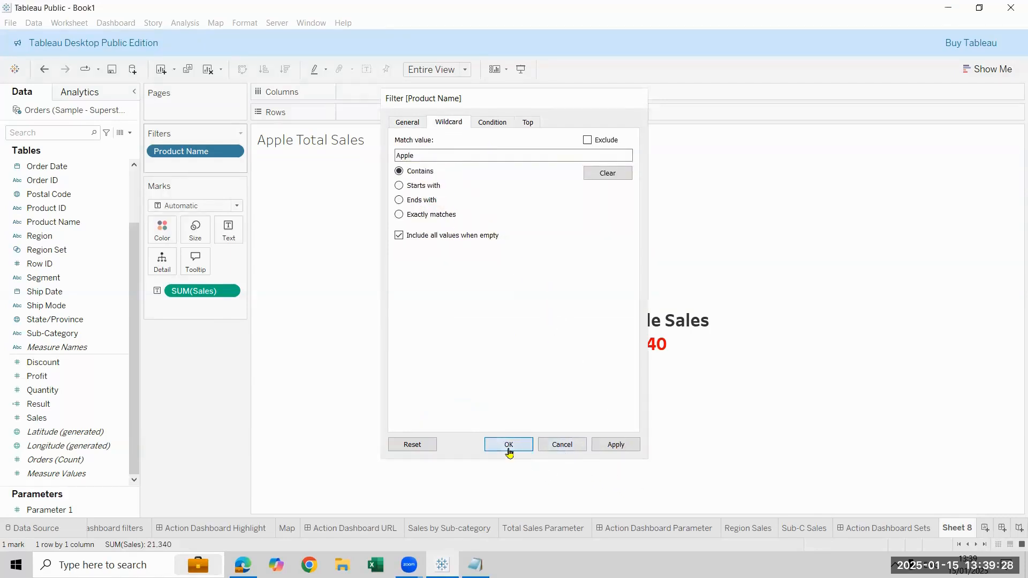
# Rename the worksheet as Apple Sales
pyautogui.doubleClick(957, 528)
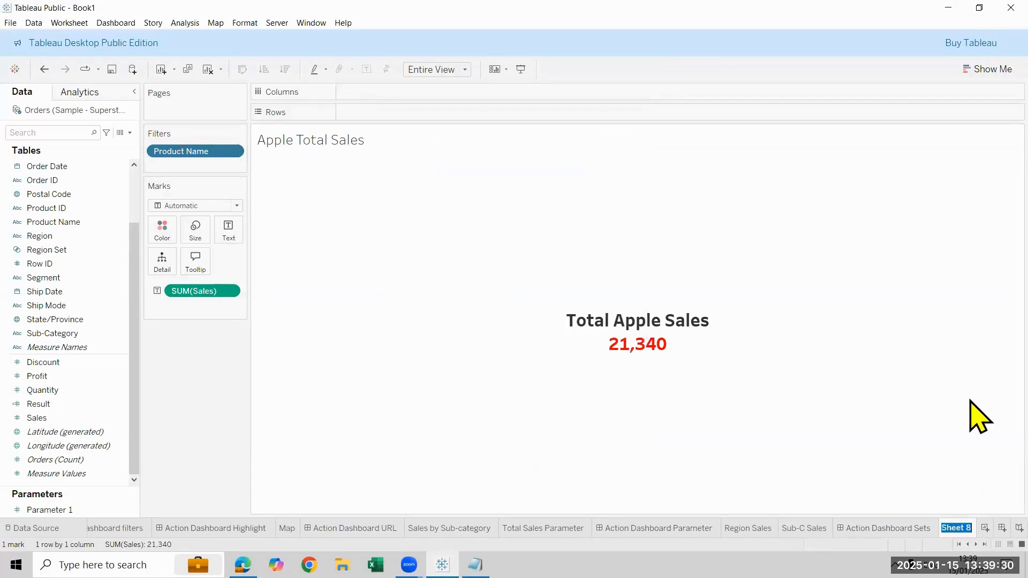
pyautogui.write('Apple Sales')
pyautogui.press('Return')
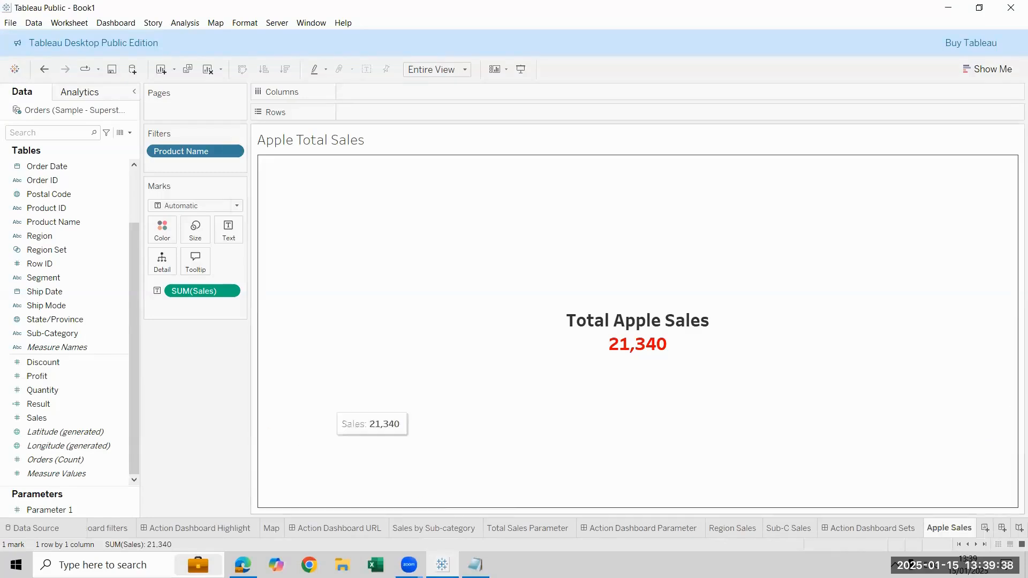
# Switch to Notepad and replace its existing text with the note "For 2021 Apple Sales in bar chart"
pyautogui.click(475, 565)
pyautogui.moveTo(546, 417); pyautogui.dragTo(62, 206)
pyautogui.press('Delete')
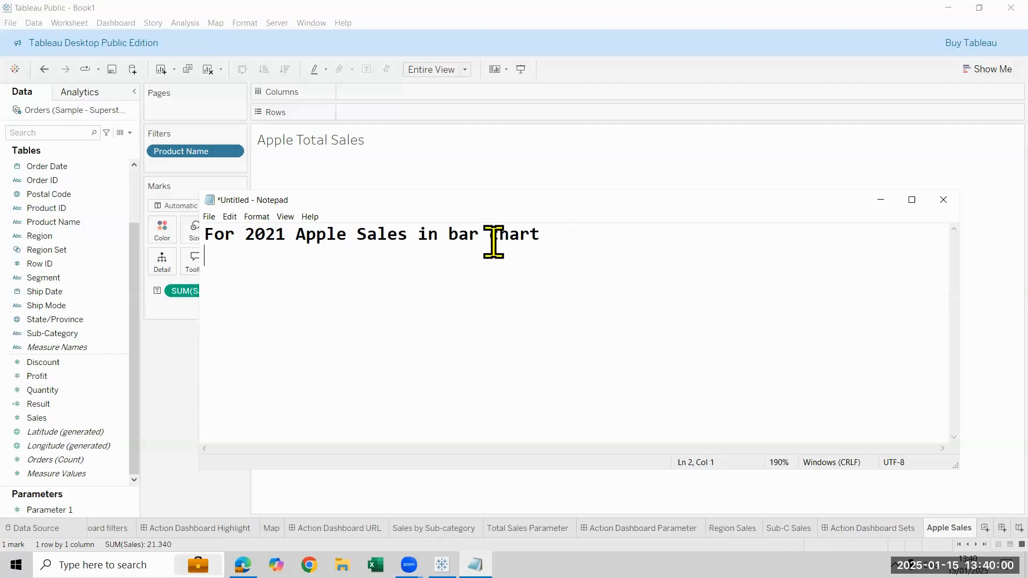
pyautogui.doubleClick(453, 231)
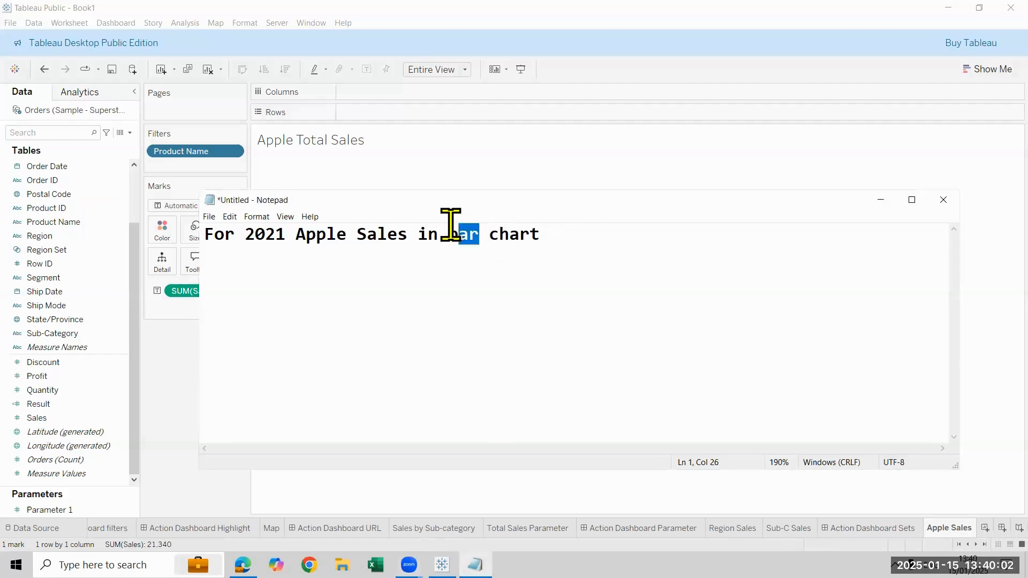
pyautogui.click(484, 269)
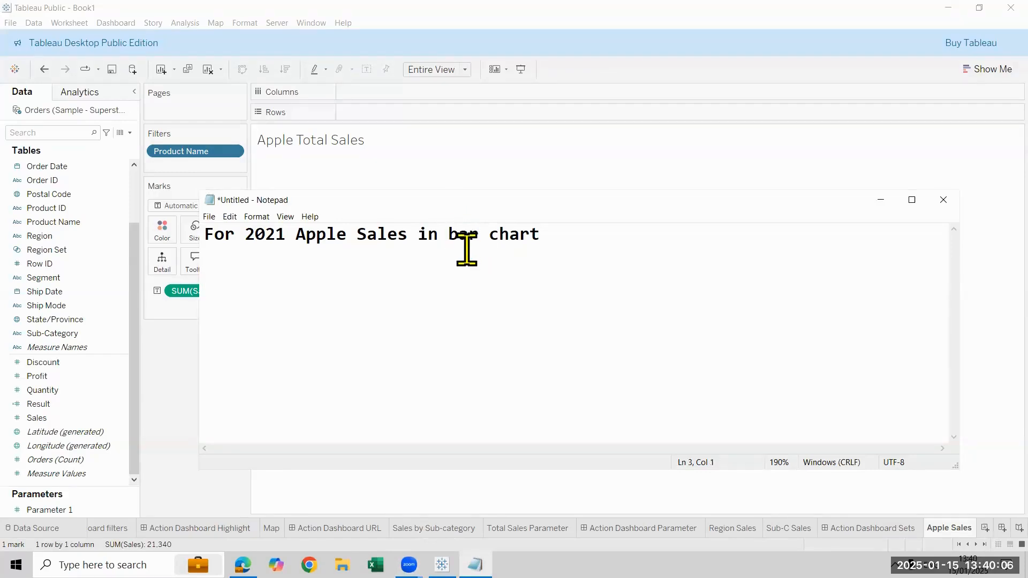
pyautogui.click(479, 236)
pyautogui.doubleClick(444, 233)
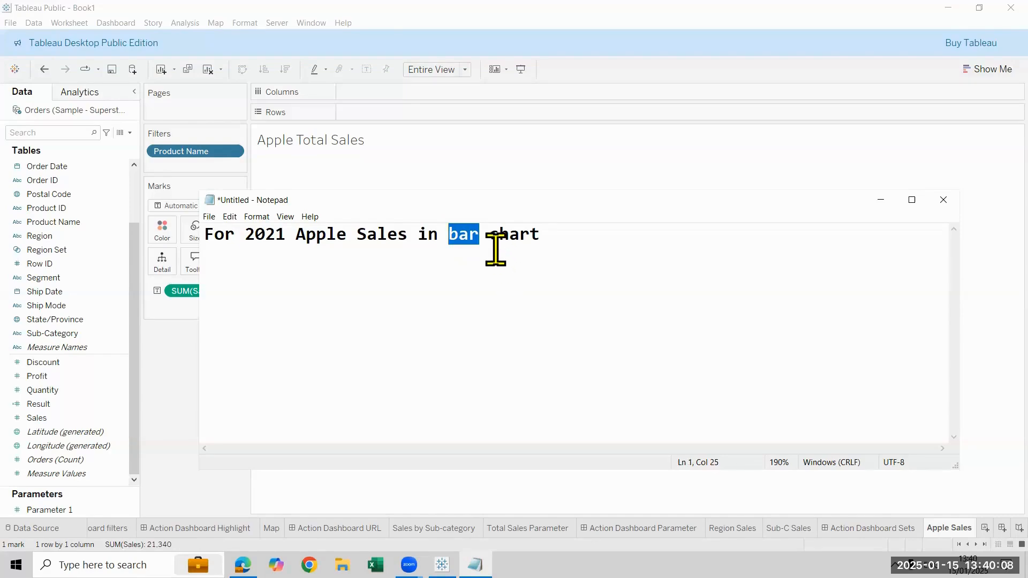
pyautogui.click(564, 246)
pyautogui.moveTo(498, 236); pyautogui.dragTo(448, 235)
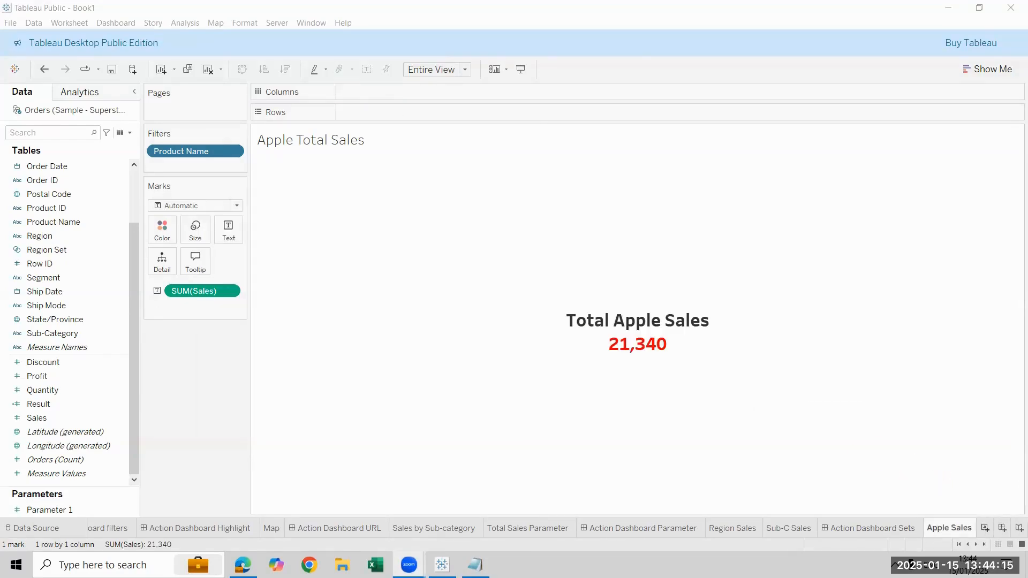
# Build a bar chart of Sales by Product Name on a new Tableau worksheet, sorted descending and fitted to Entire View
pyautogui.hotkey('ctrl', 'm')
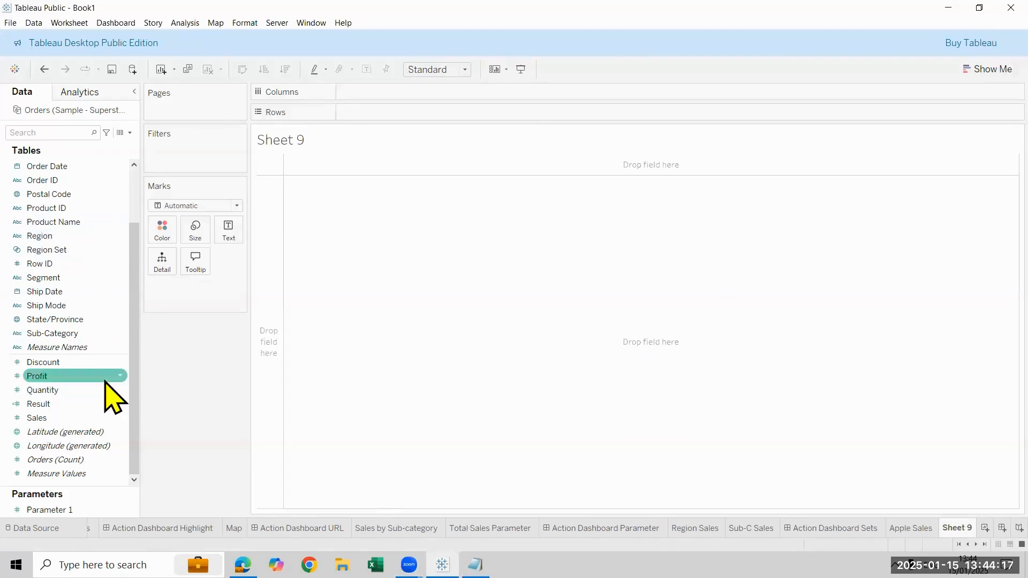
pyautogui.click(81, 236)
pyautogui.click(79, 249)
pyautogui.moveTo(79, 224); pyautogui.dragTo(388, 113)
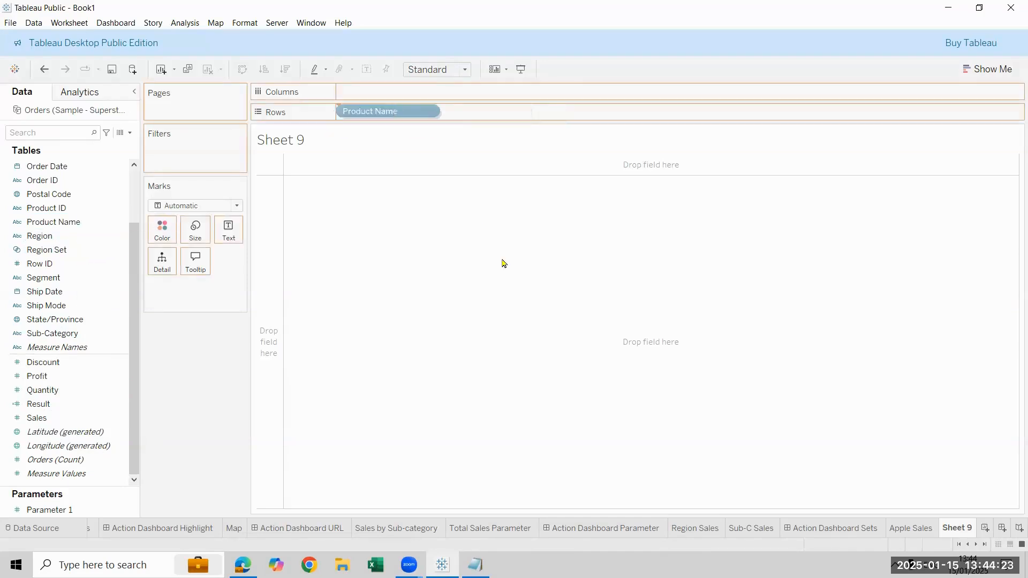
pyautogui.press('Escape')
pyautogui.moveTo(59, 412); pyautogui.dragTo(243, 210)
pyautogui.moveTo(384, 81); pyautogui.dragTo(383, 90)
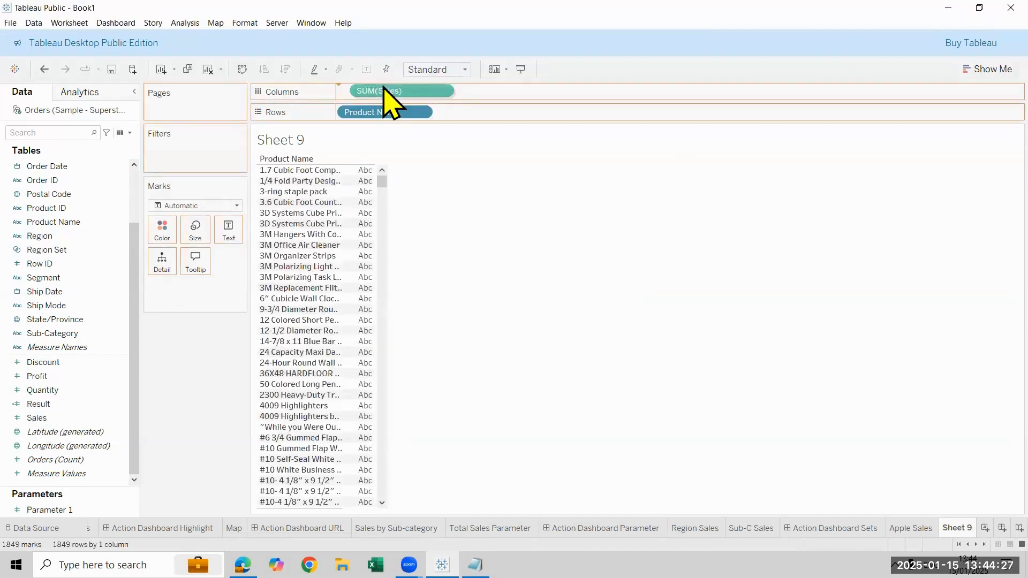
pyautogui.click(446, 69)
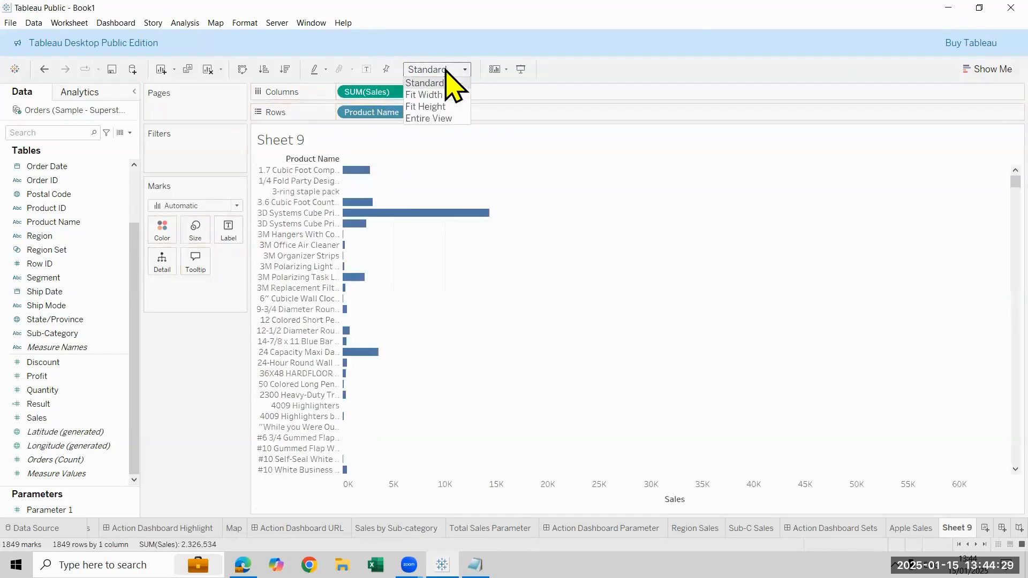
pyautogui.click(431, 118)
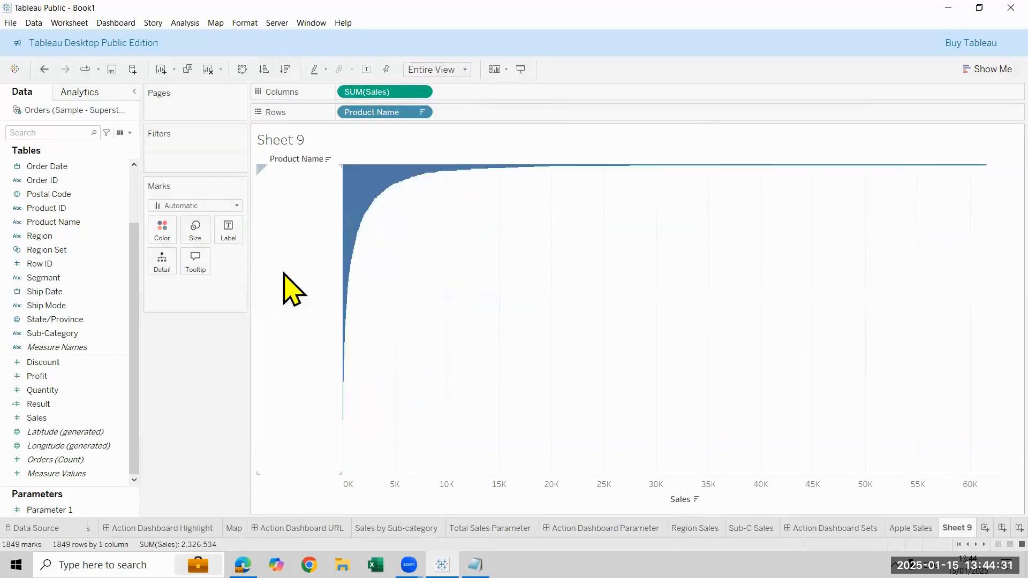
# Filter the bar chart by Product Name with a wildcard match for values that contain apple
pyautogui.moveTo(69, 222); pyautogui.dragTo(279, 184)
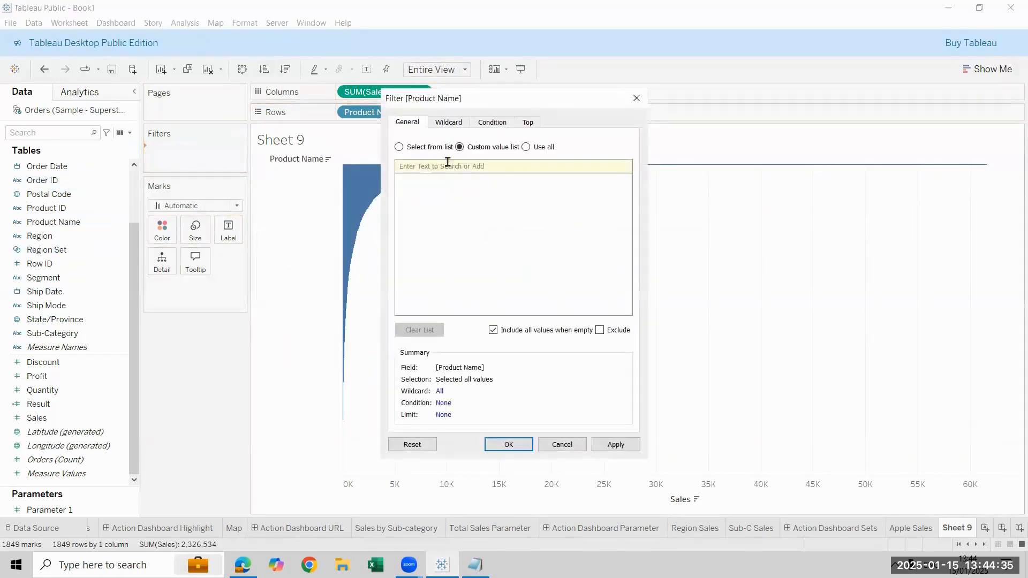
pyautogui.click(449, 122)
pyautogui.click(446, 157)
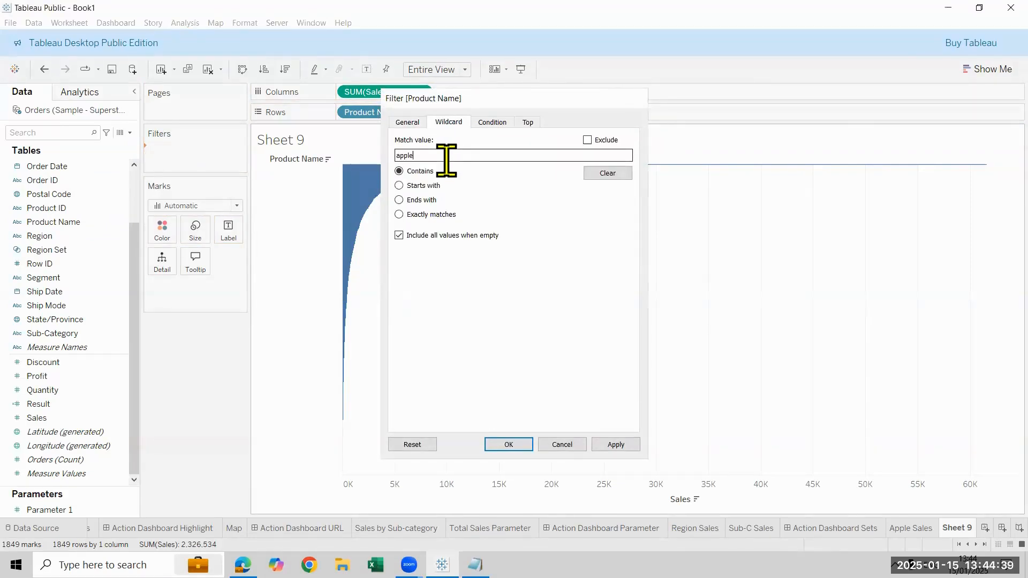
pyautogui.press('Return')
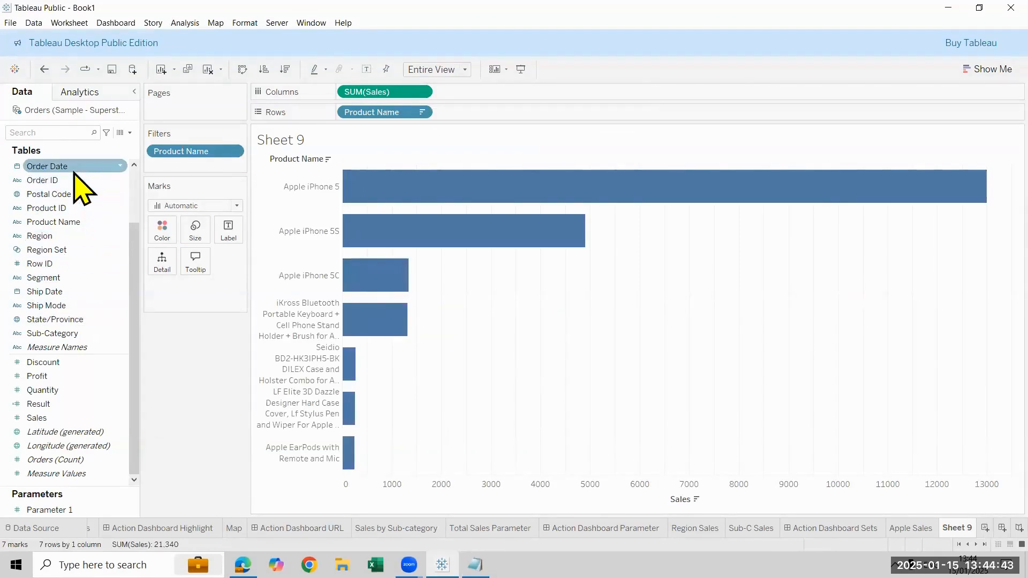
# Filter the bar chart by the year of Order Date, keeping only 2021
pyautogui.moveTo(136, 179); pyautogui.dragTo(194, 171)
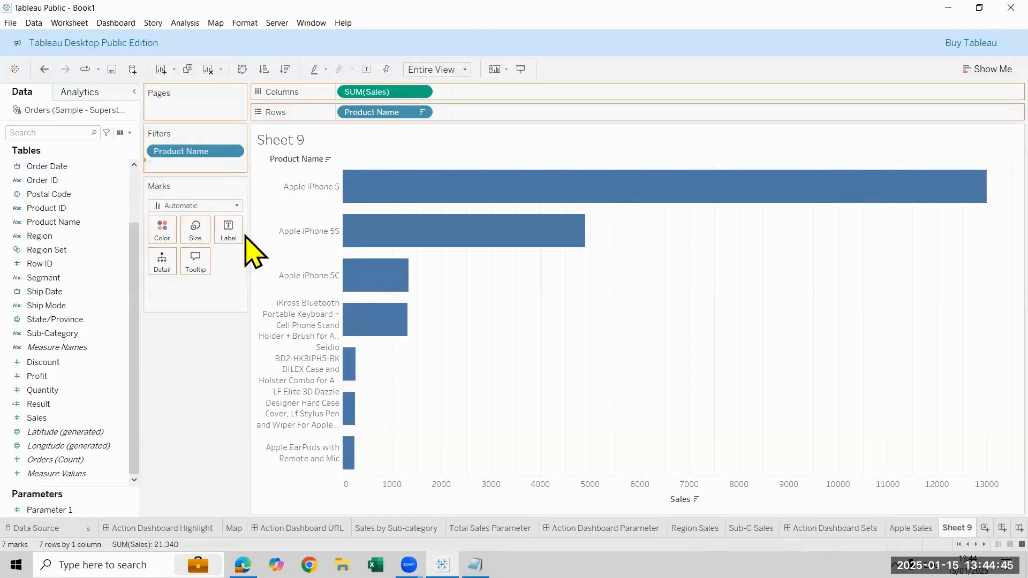
pyautogui.click(458, 197)
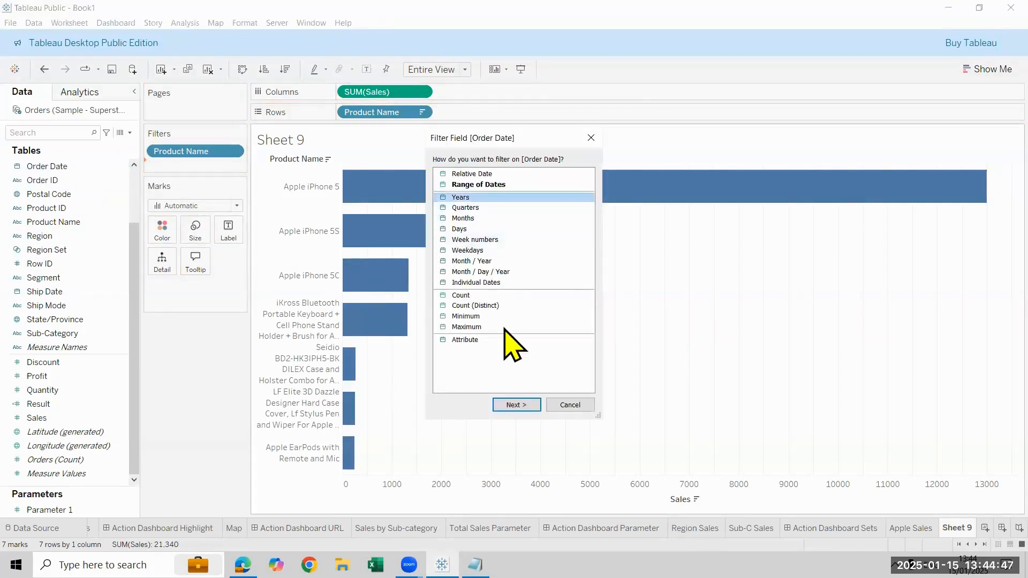
pyautogui.click(511, 405)
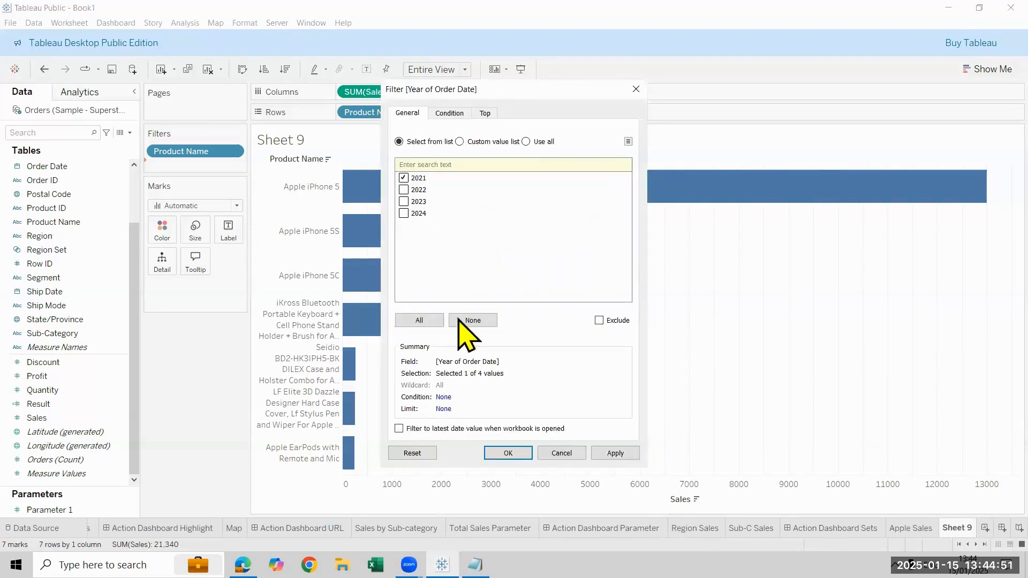
pyautogui.click(518, 455)
# Hide the Sales axis header and the Product Name field label for rows
pyautogui.rightClick(584, 503)
pyautogui.click(617, 471)
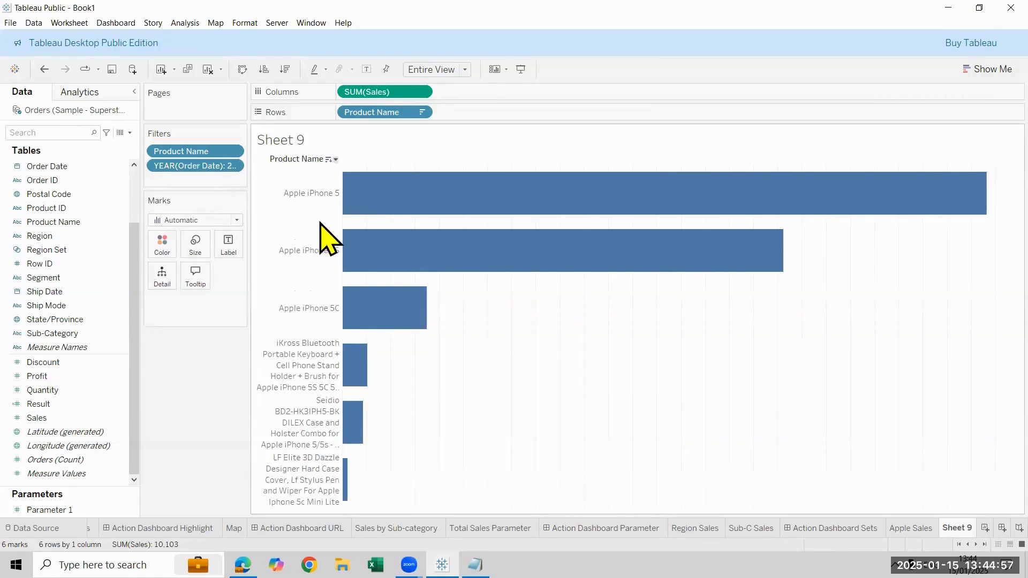
pyautogui.rightClick(294, 160)
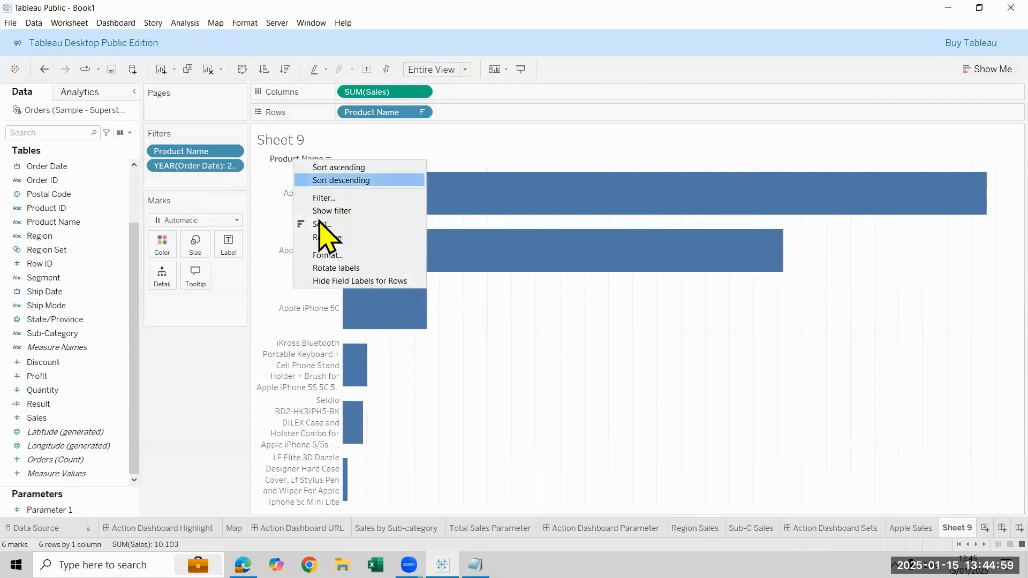
pyautogui.click(337, 281)
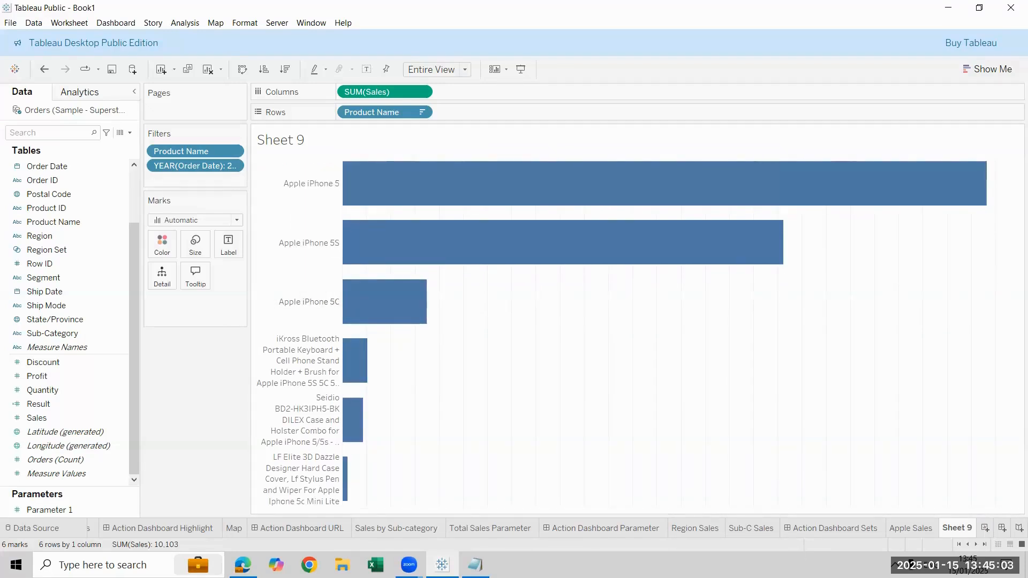
# Show mark labels on the bars and paste the copied sheet formatting onto this worksheet
pyautogui.click(366, 73)
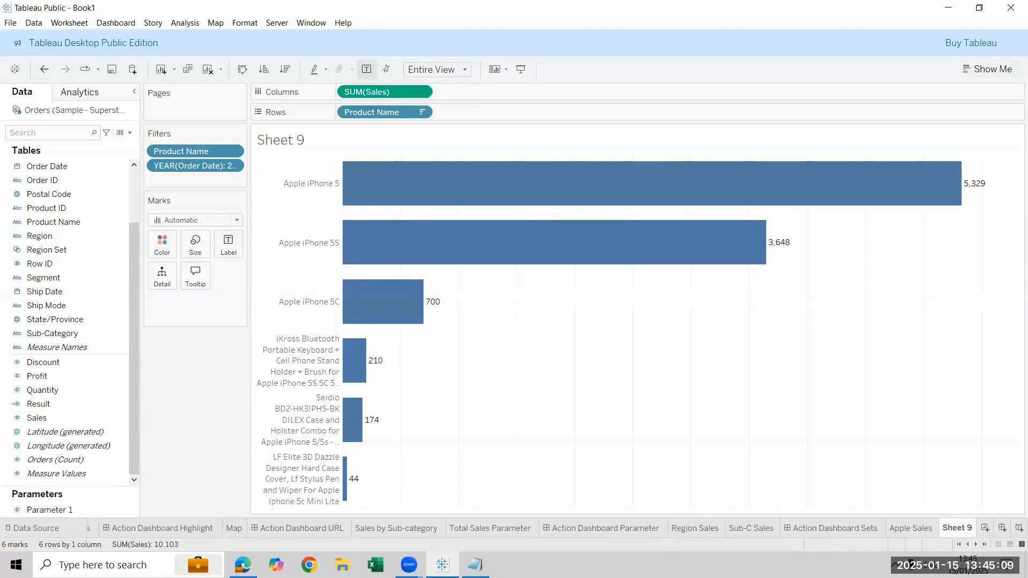
pyautogui.rightClick(957, 527)
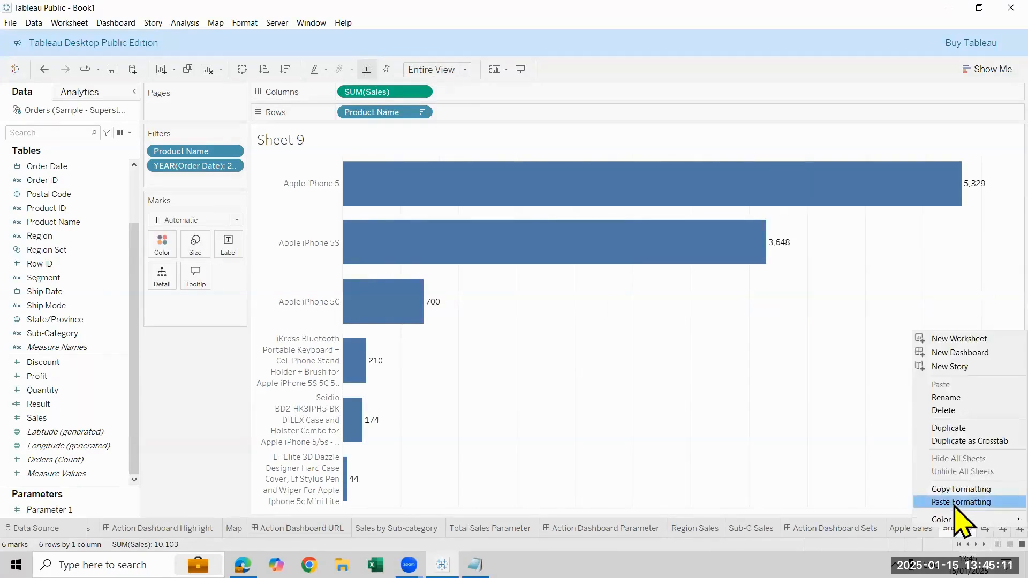
pyautogui.click(955, 499)
# Change the worksheet title to "2021 Apple Sales"
pyautogui.doubleClick(273, 141)
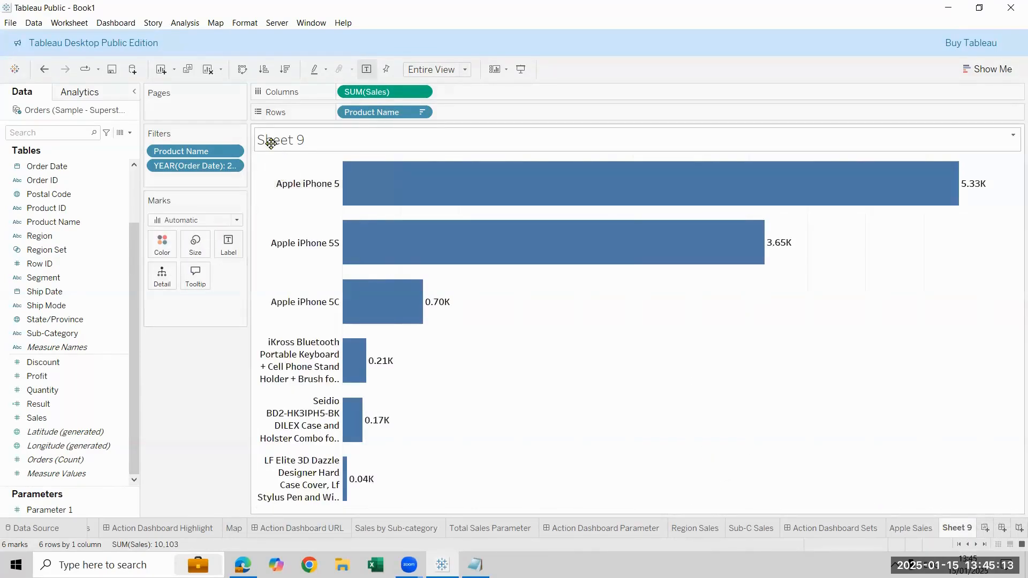
pyautogui.hotkey('ctrl', 'a')
pyautogui.press('BackSpace')
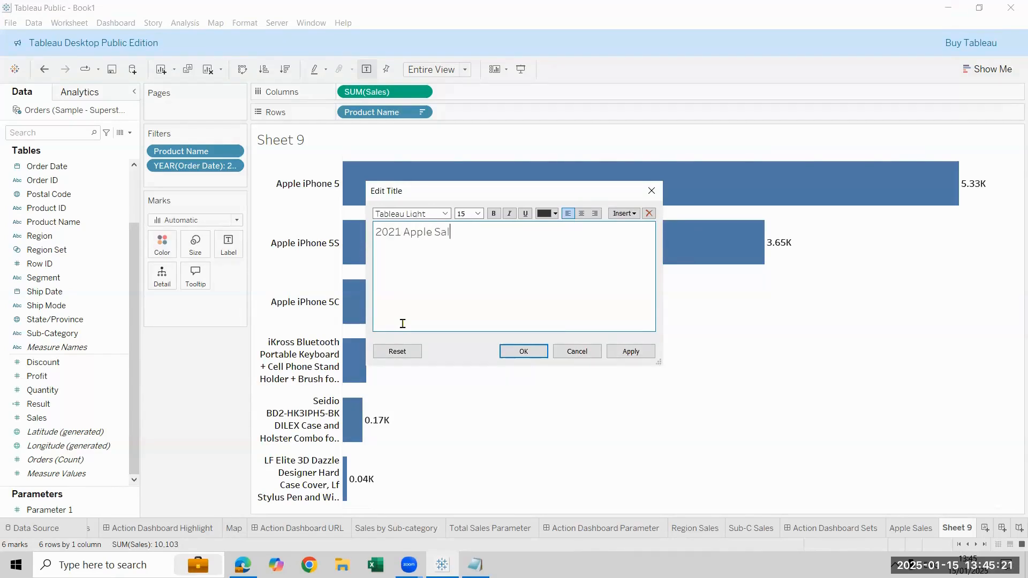
pyautogui.click(507, 356)
# Format the worksheet title as centred, bold text at size 20
pyautogui.doubleClick(429, 144)
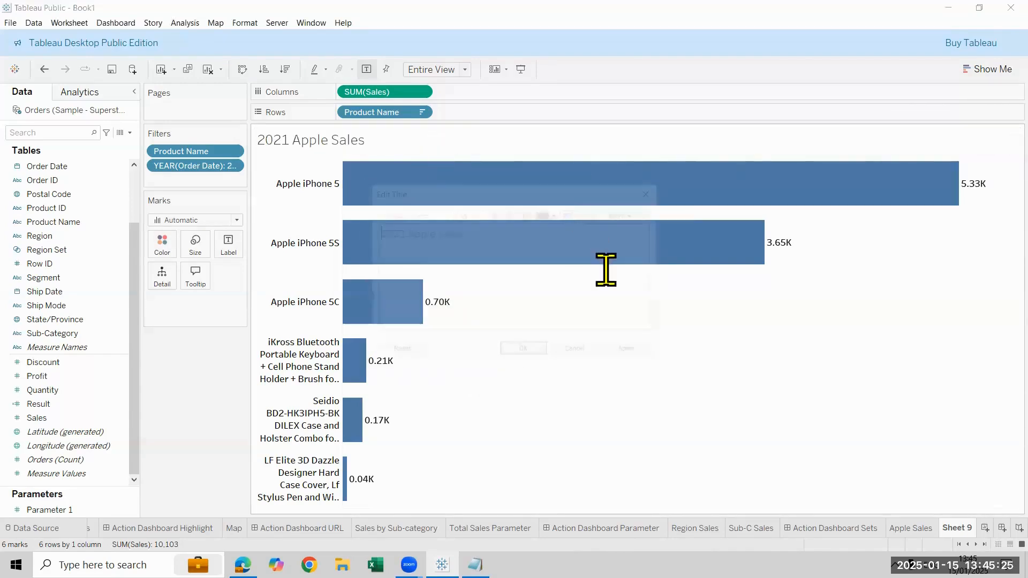
pyautogui.click(582, 213)
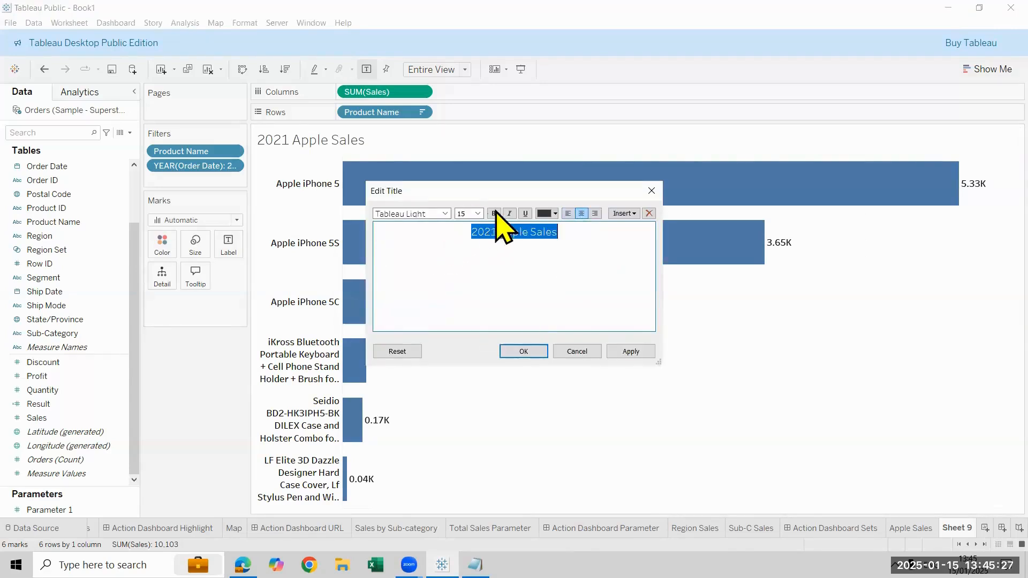
pyautogui.click(477, 213)
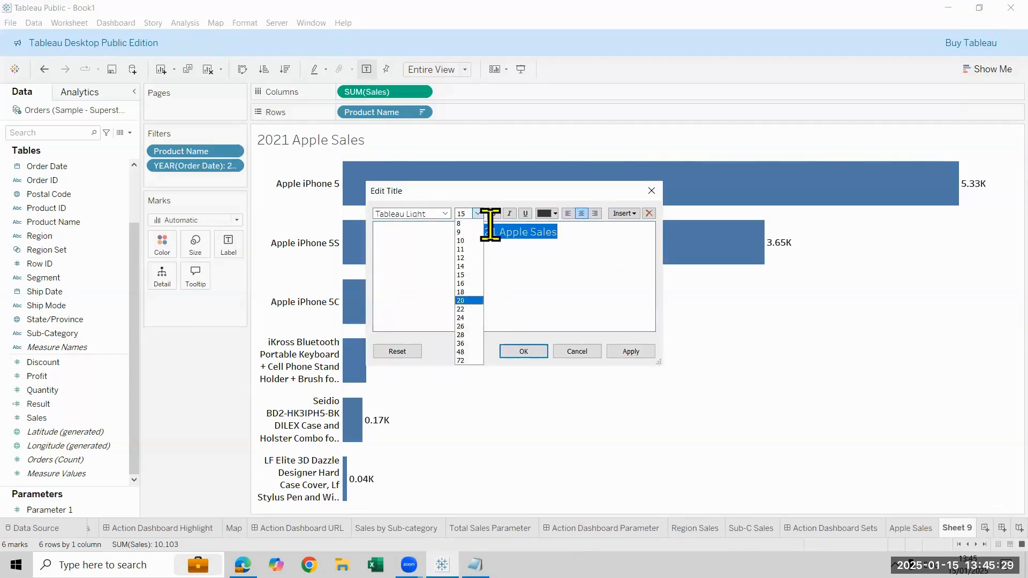
pyautogui.click(473, 301)
pyautogui.click(493, 213)
pyautogui.click(627, 352)
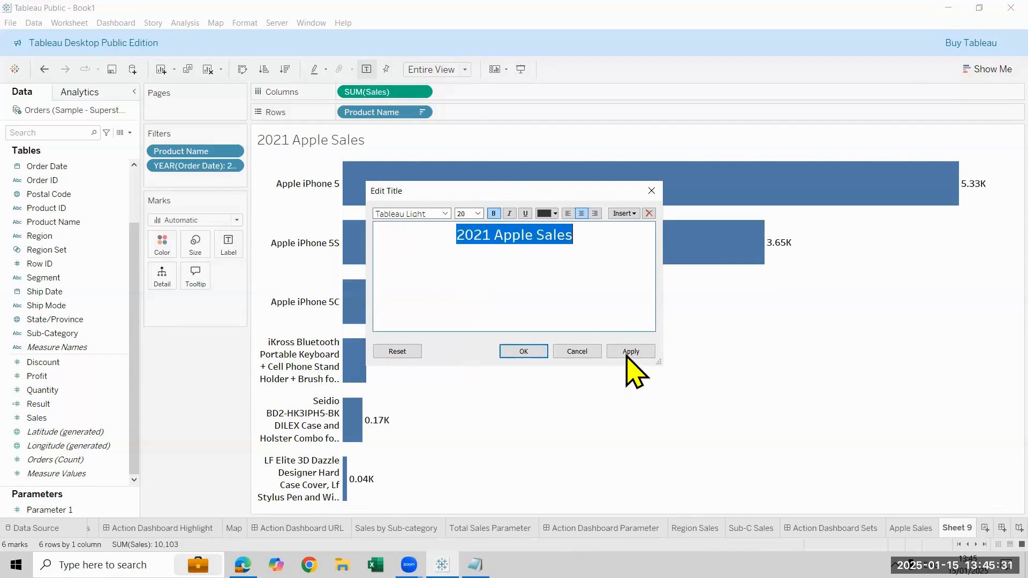
pyautogui.click(538, 352)
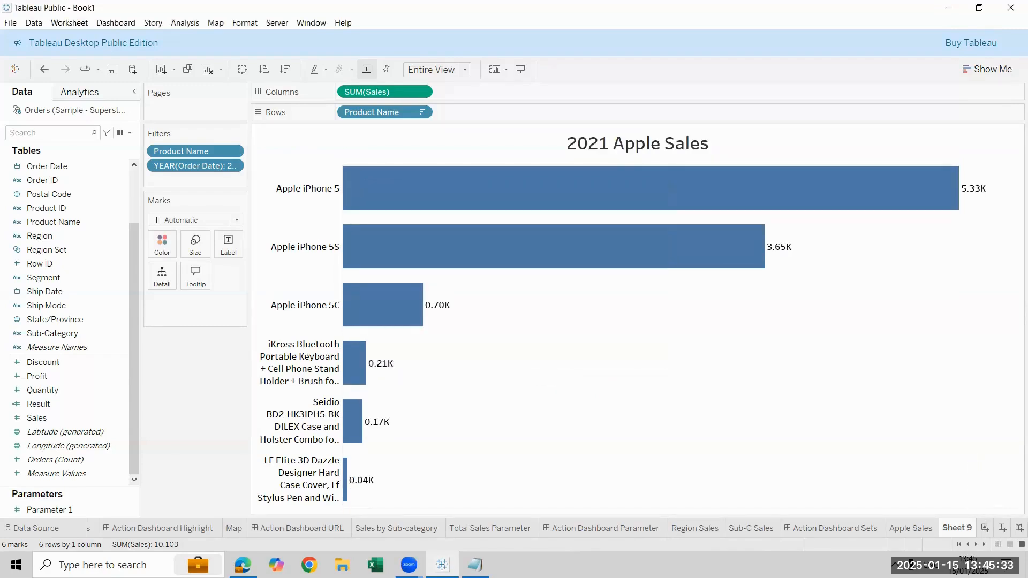
# Rename the bar chart worksheet as 2021 Apple Sales
pyautogui.doubleClick(956, 528)
pyautogui.write('2021 Apple Sales')
pyautogui.press('Return')
# Duplicate the 2021 Apple Sales worksheet and set the copy's order-year filter to 2022 only
pyautogui.rightClick(936, 536)
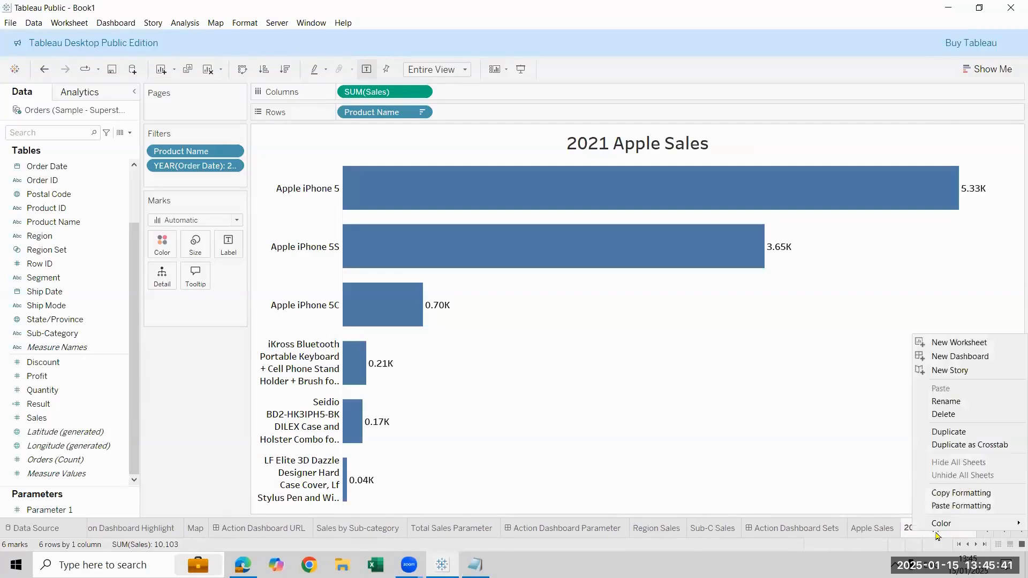
pyautogui.click(983, 554)
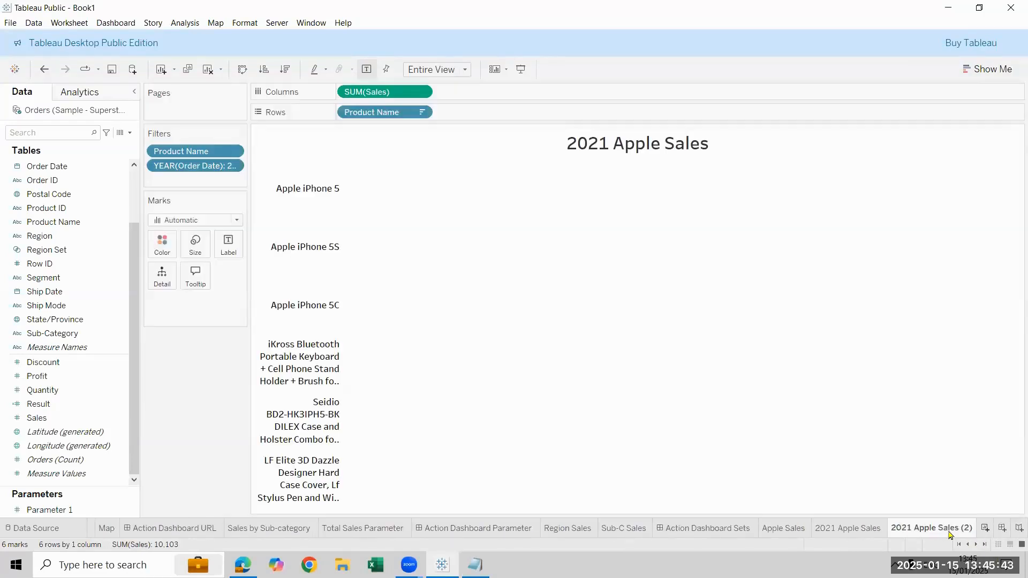
pyautogui.rightClick(202, 170)
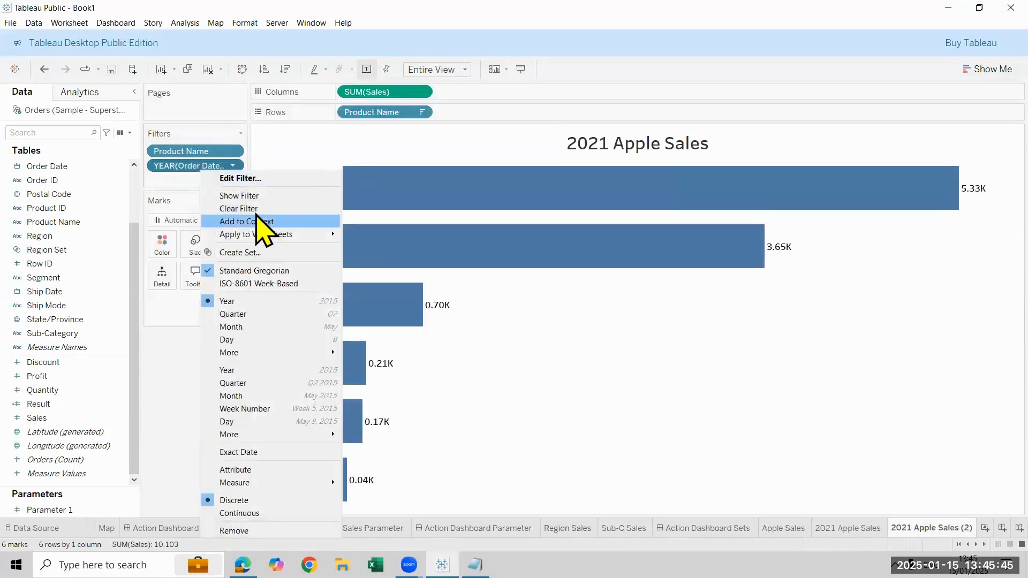
pyautogui.click(256, 182)
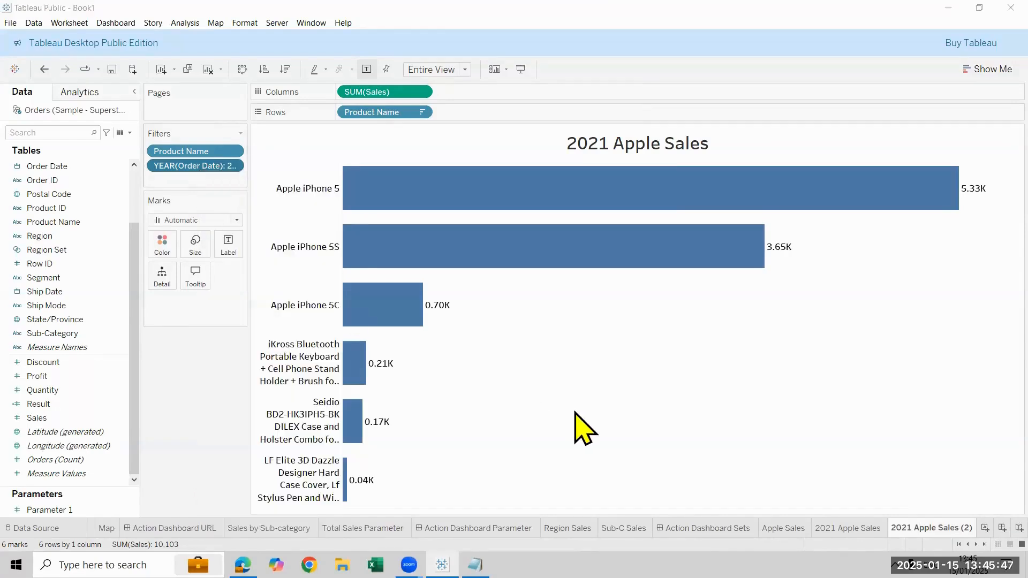
pyautogui.click(404, 178)
pyautogui.click(404, 189)
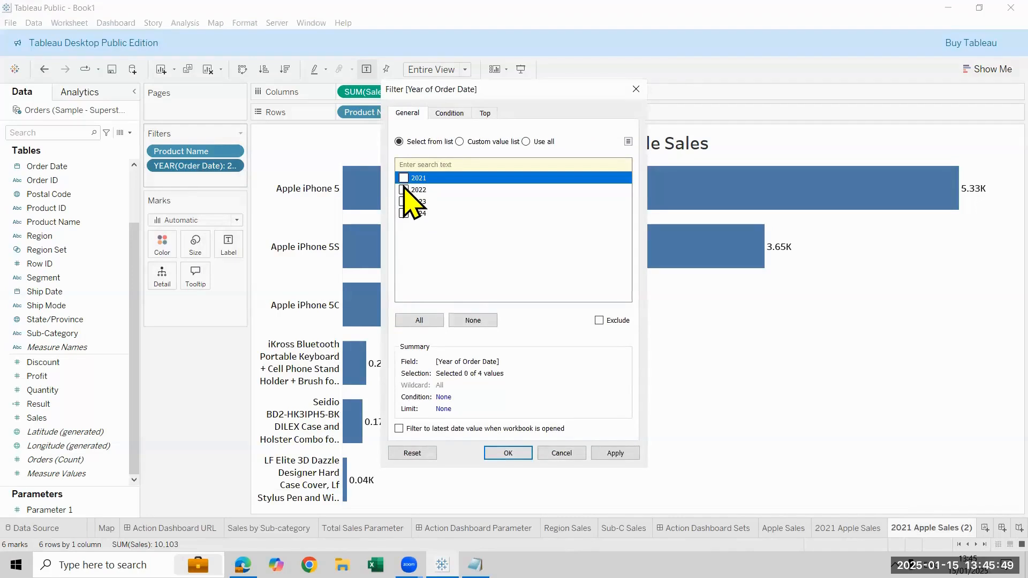
pyautogui.click(507, 452)
# Change the copied worksheet's title to "2022 Apple Sales" and rename its sheet 2022 Apple Sales
pyautogui.doubleClick(608, 149)
pyautogui.click(486, 239)
pyautogui.press('BackSpace')
pyautogui.write('2022 Apple Sales')
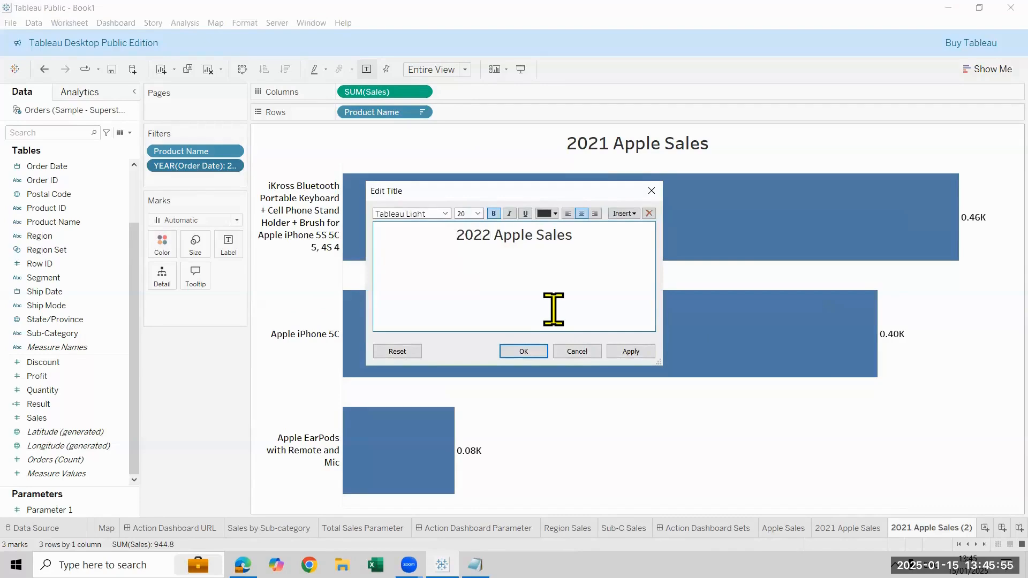
pyautogui.click(538, 352)
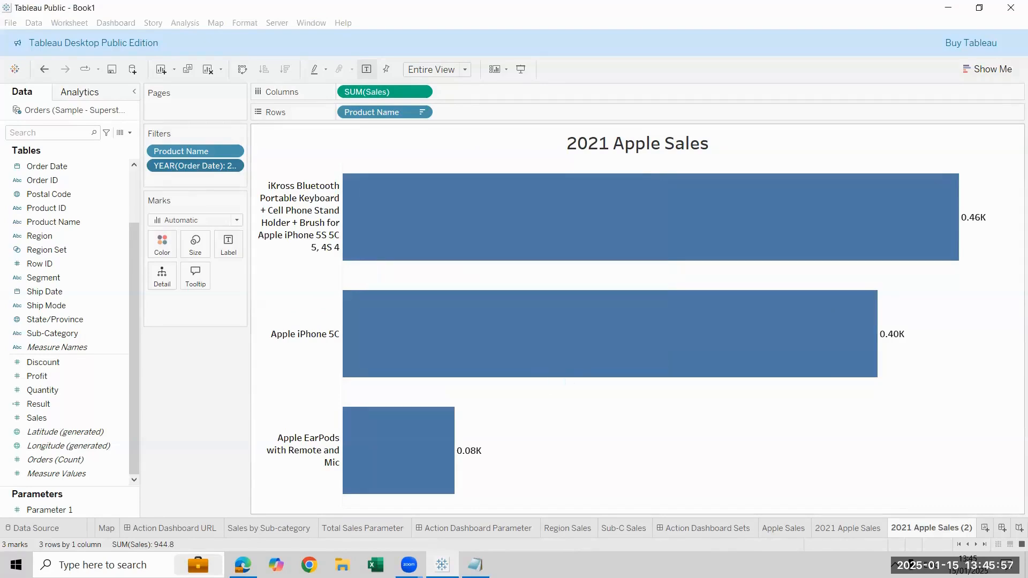
pyautogui.doubleClick(932, 528)
pyautogui.click(899, 528)
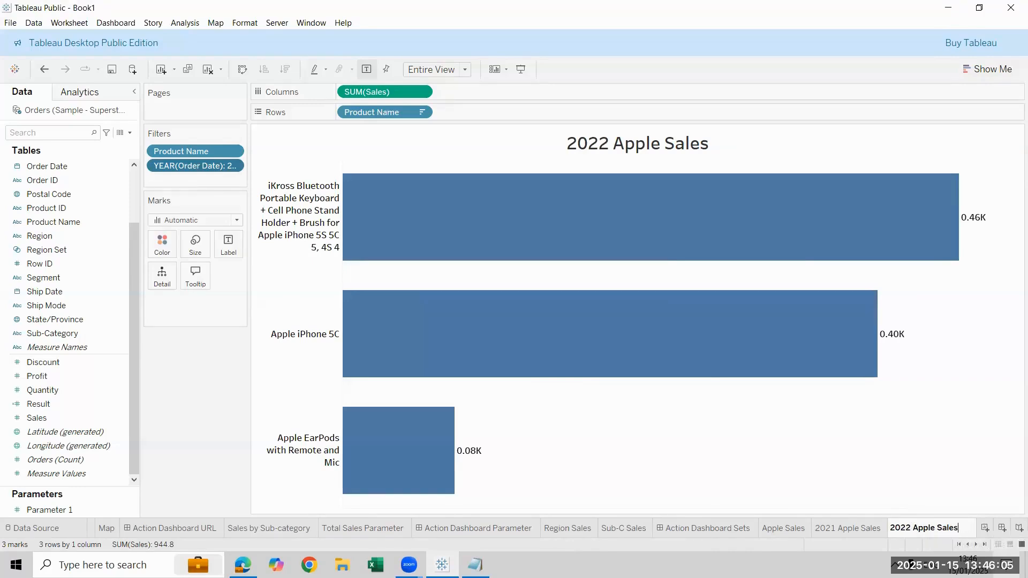
pyautogui.press('Return')
# Duplicate the 2022 Apple Sales worksheet and set the copy's order-year filter to 2023 only
pyautogui.rightClick(947, 525)
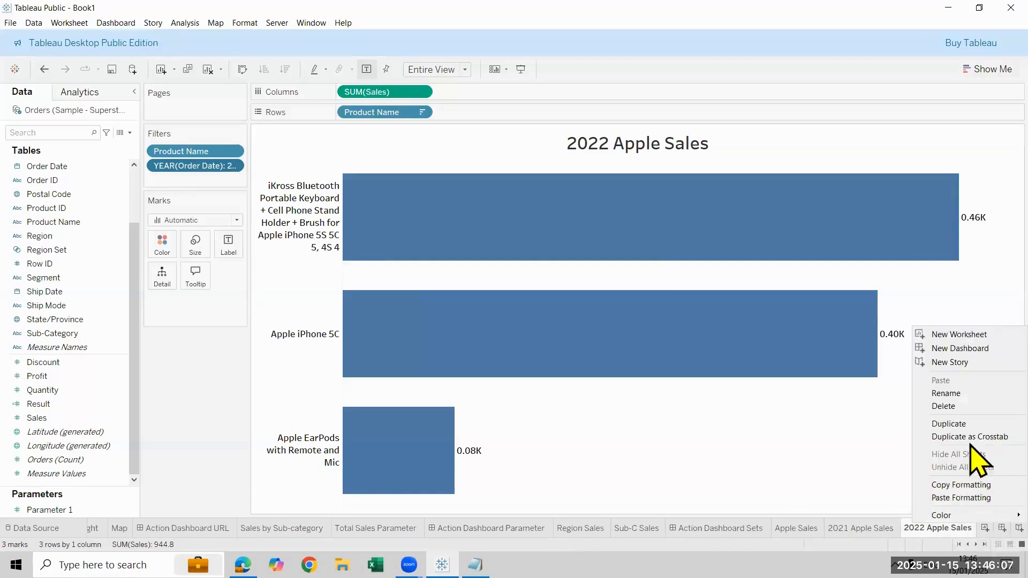
pyautogui.click(968, 427)
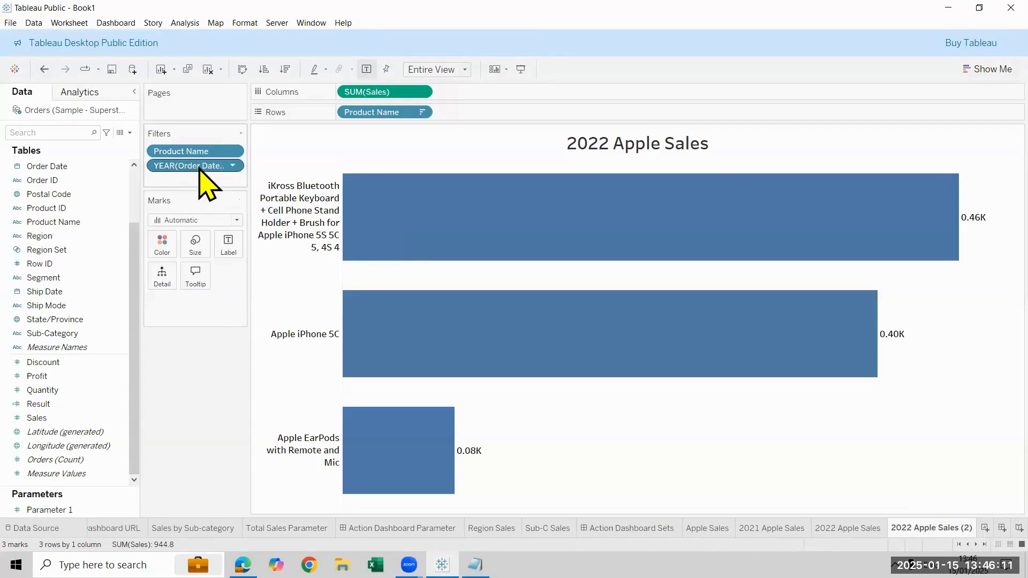
pyautogui.rightClick(199, 167)
pyautogui.click(272, 175)
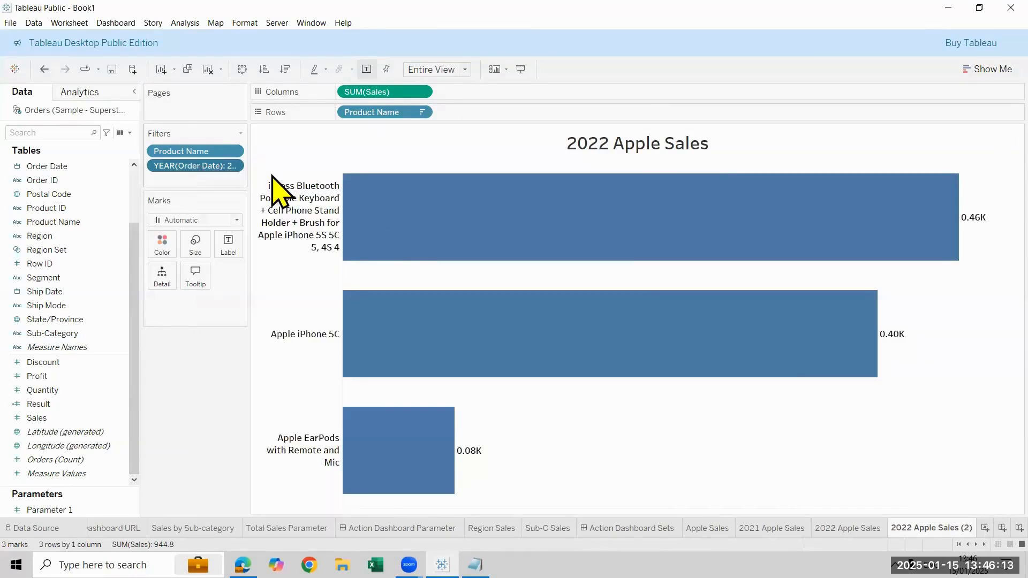
pyautogui.click(404, 202)
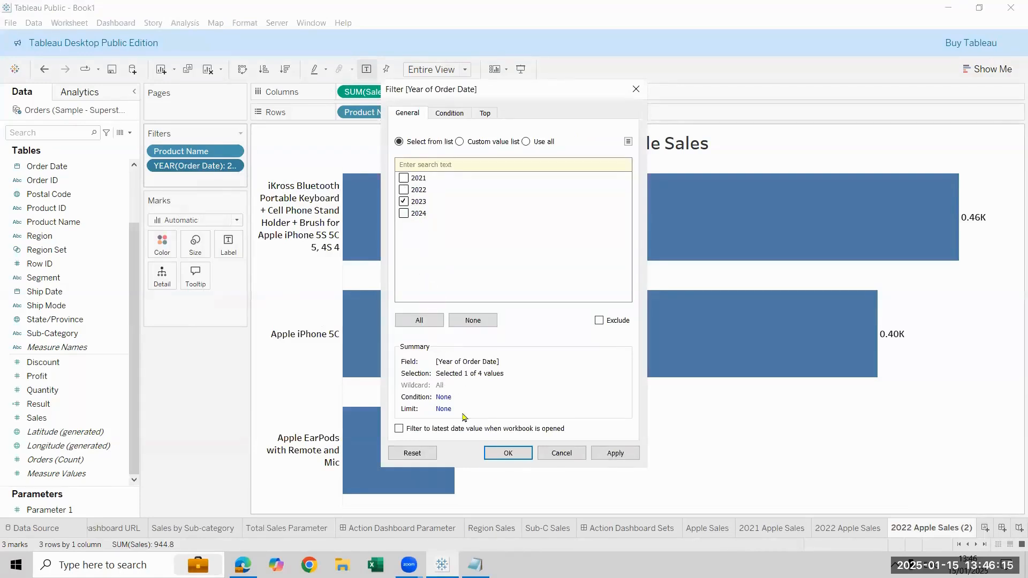
pyautogui.click(508, 453)
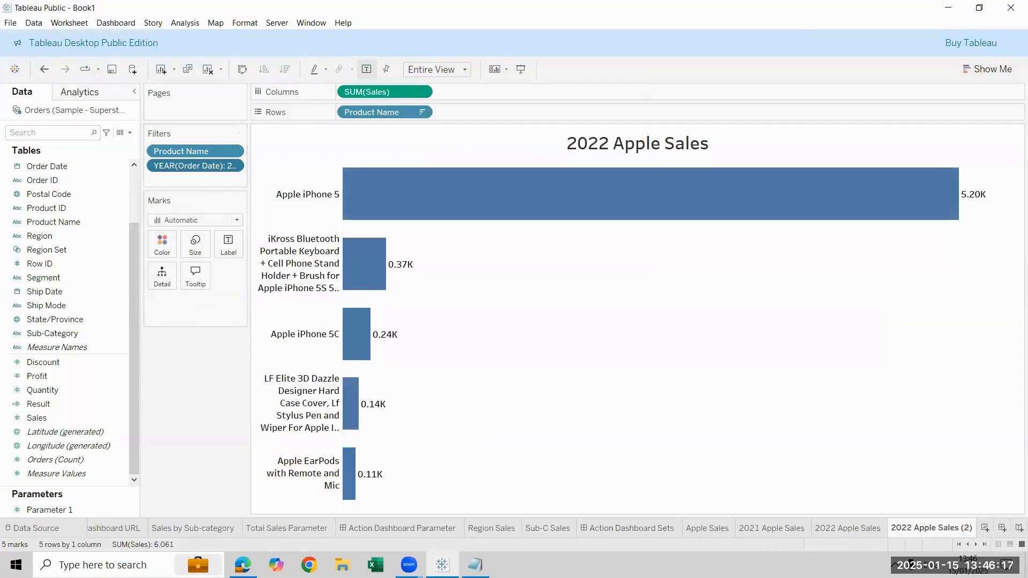
# Rename the copied sheet 2023 Apple Sales and change its worksheet title to "2023 Apple Sales"
pyautogui.doubleClick(922, 528)
pyautogui.write('2023 Appl')
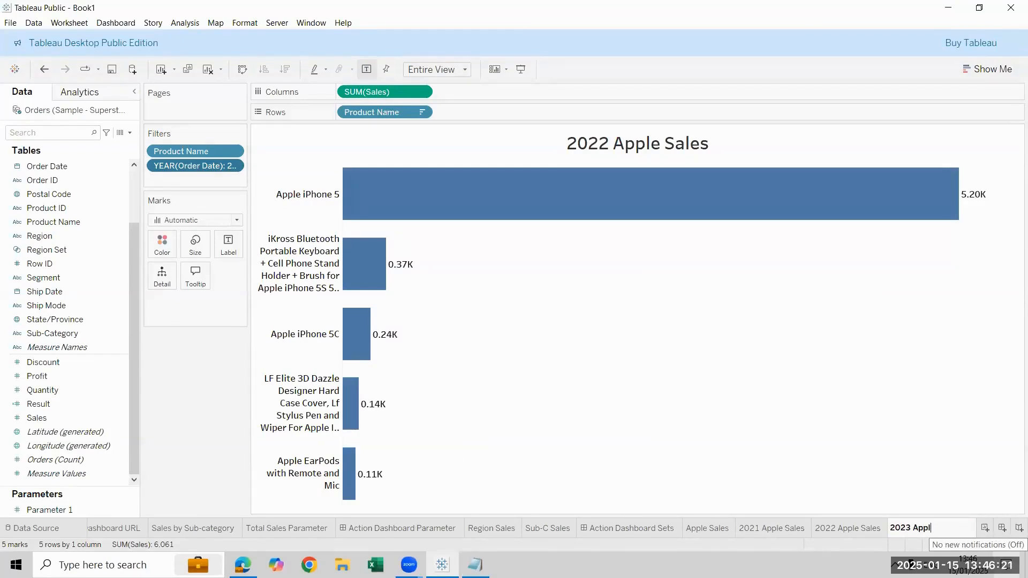
pyautogui.write('e Sales')
pyautogui.press('Return')
pyautogui.doubleClick(606, 148)
pyautogui.click(491, 236)
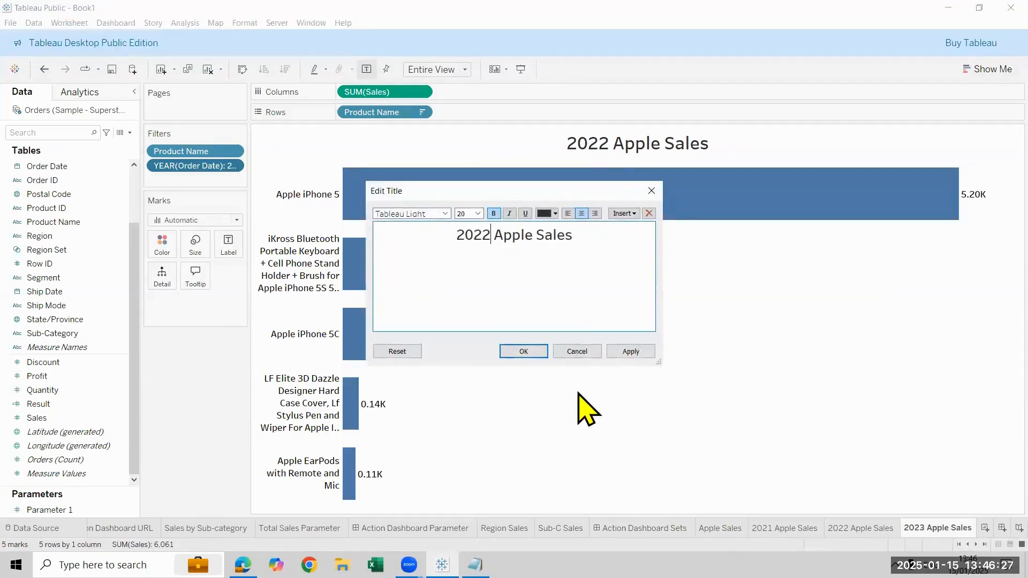
pyautogui.press('BackSpace')
pyautogui.write('3')
pyautogui.click(524, 352)
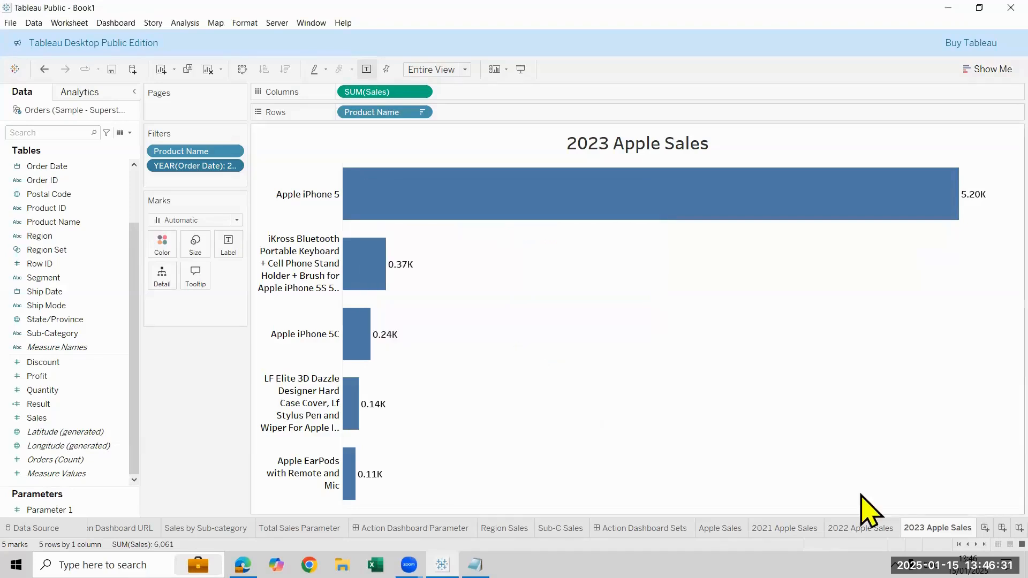
# Duplicate the 2023 Apple Sales worksheet and set the copy's order-year filter to 2024 only
pyautogui.rightClick(937, 528)
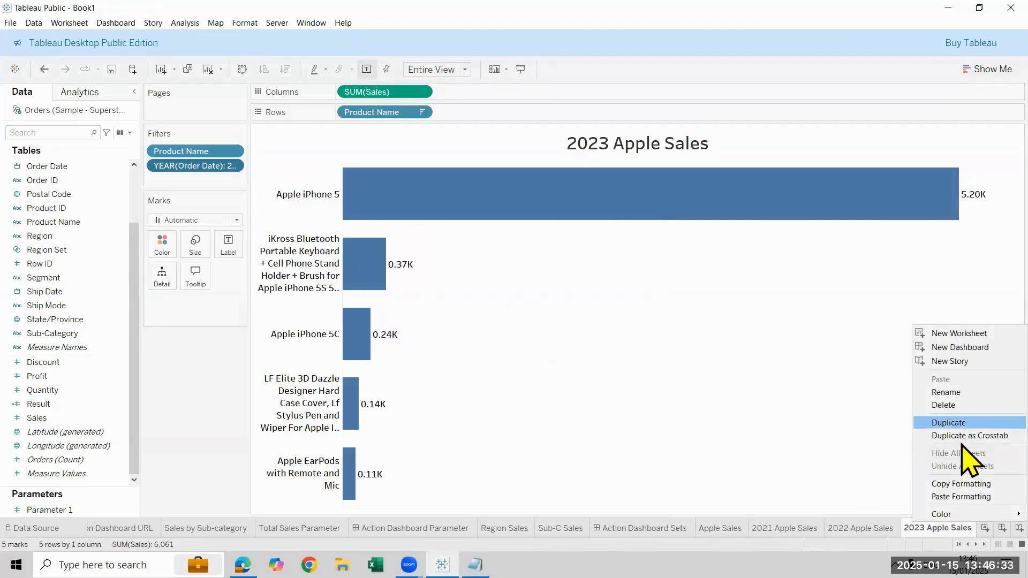
pyautogui.click(950, 421)
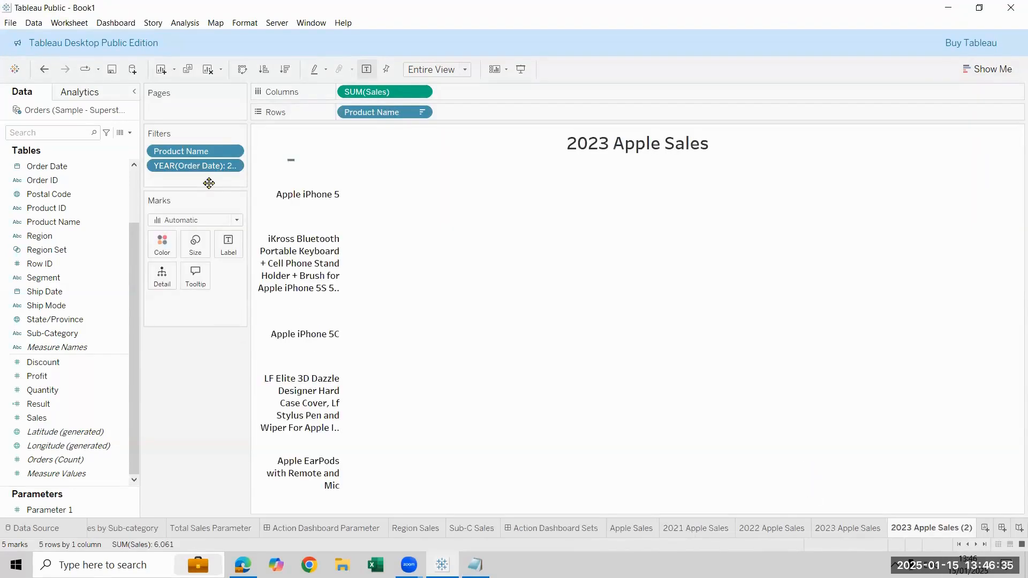
pyautogui.click(233, 165)
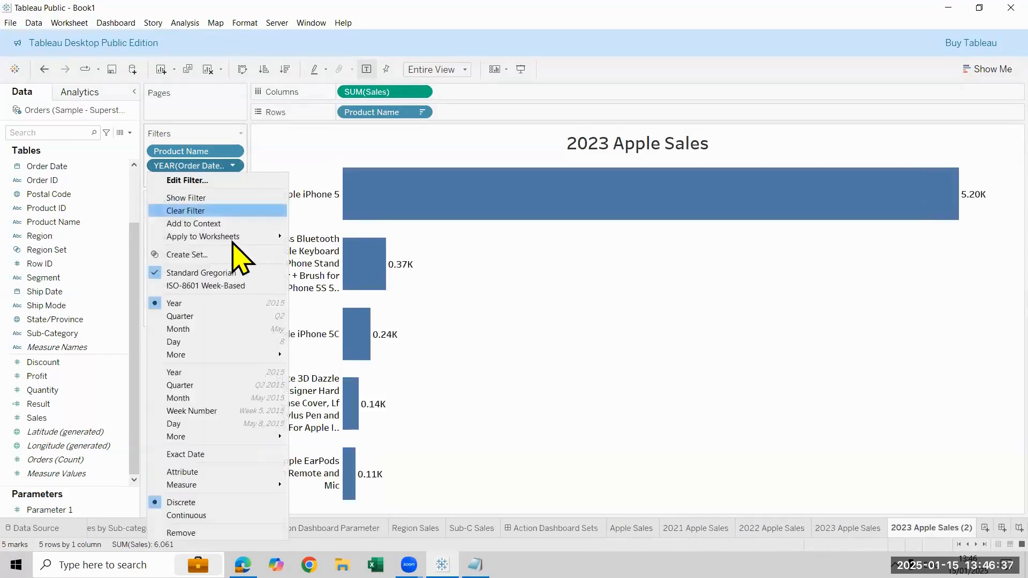
pyautogui.click(238, 181)
pyautogui.click(405, 201)
pyautogui.click(411, 214)
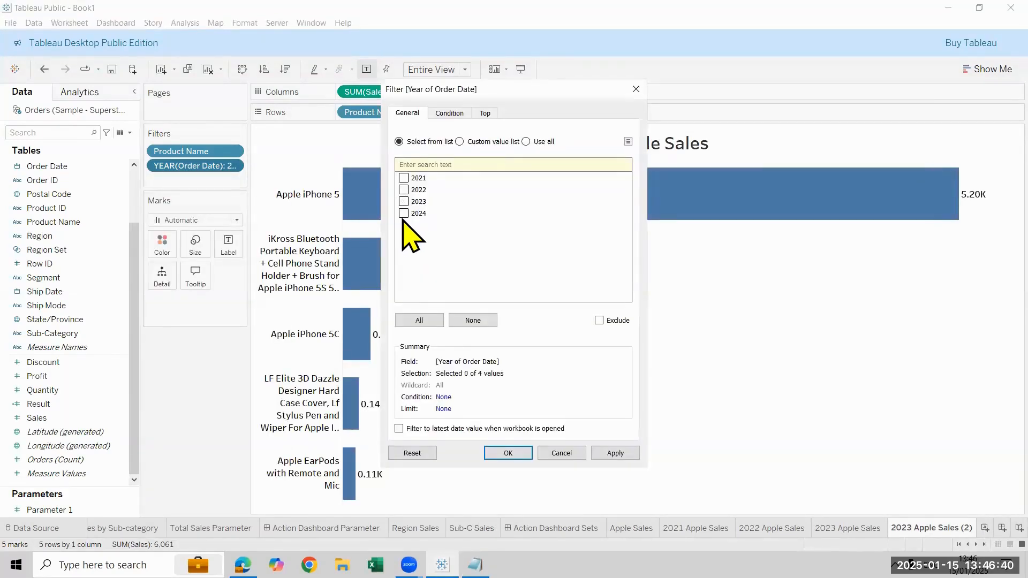
pyautogui.click(507, 453)
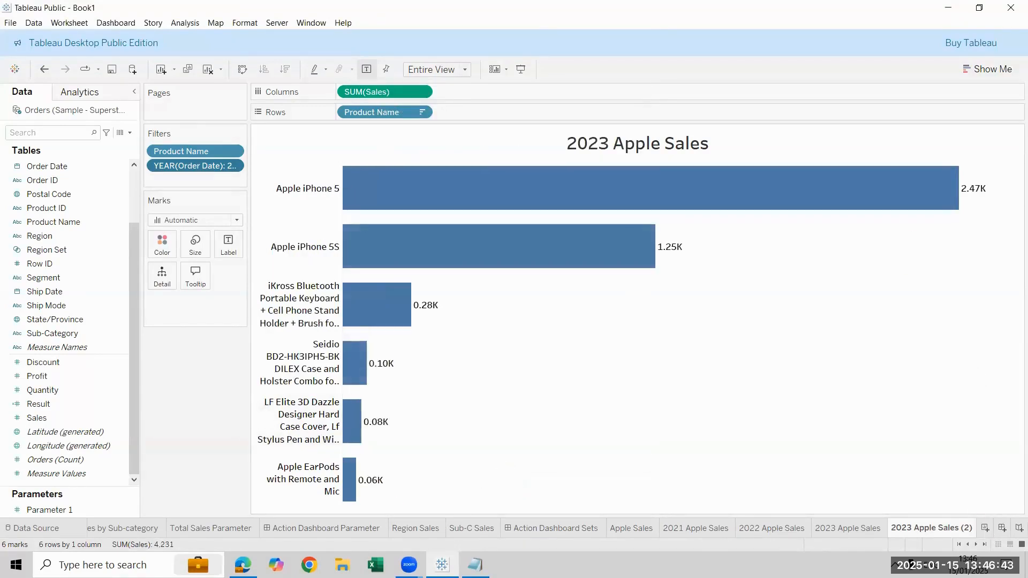
# Rename the newly copied sheet as 2024 Apple Sales
pyautogui.doubleClick(931, 528)
pyautogui.write('2024')
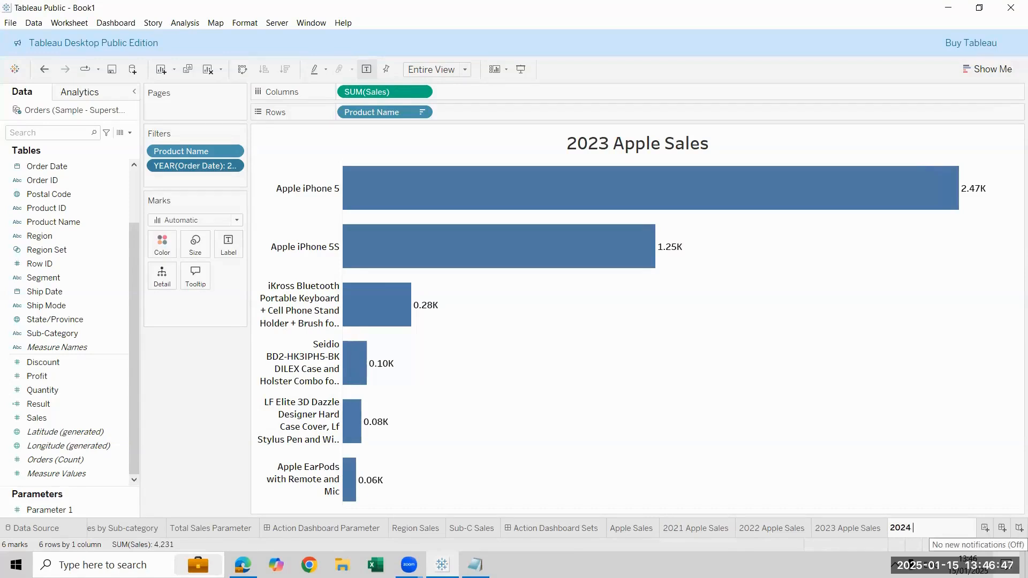
pyautogui.write(' Apple Sales')
pyautogui.press('Return')
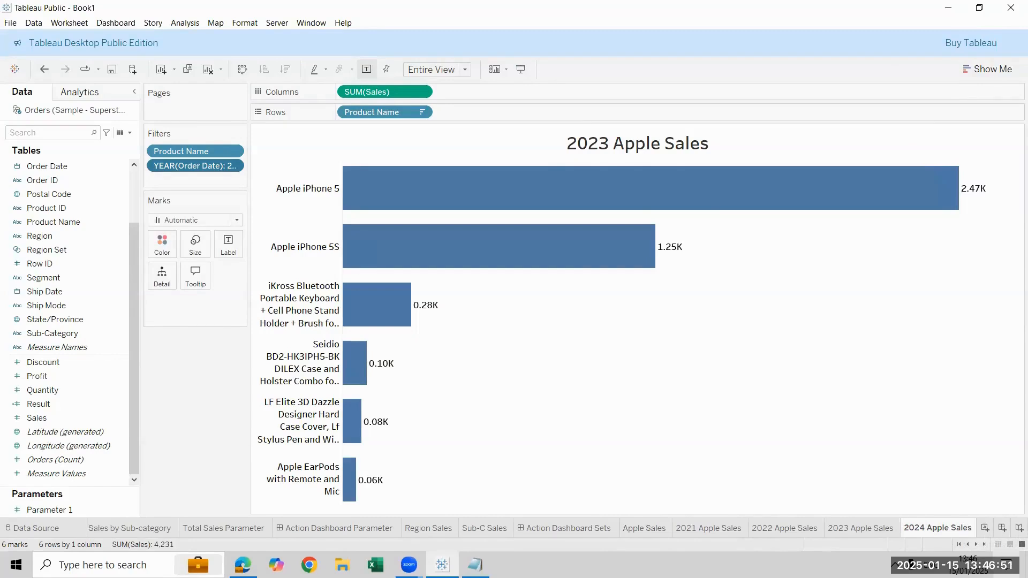
# Change the worksheet title to "2024 Apple Sales"
pyautogui.doubleClick(594, 145)
pyautogui.click(491, 235)
pyautogui.press('BackSpace')
pyautogui.write('4 Apple Sales')
pyautogui.press('Return')
pyautogui.press('BackSpace')
pyautogui.write('=')
pyautogui.press('BackSpace')
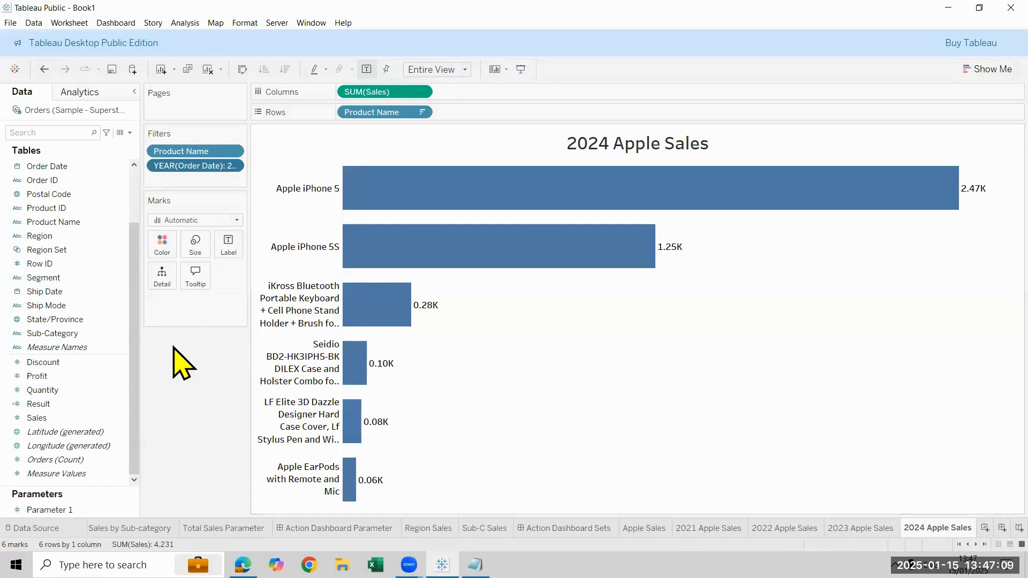
pyautogui.moveTo(30, 173); pyautogui.dragTo(160, 188)
pyautogui.click(522, 198)
pyautogui.click(516, 405)
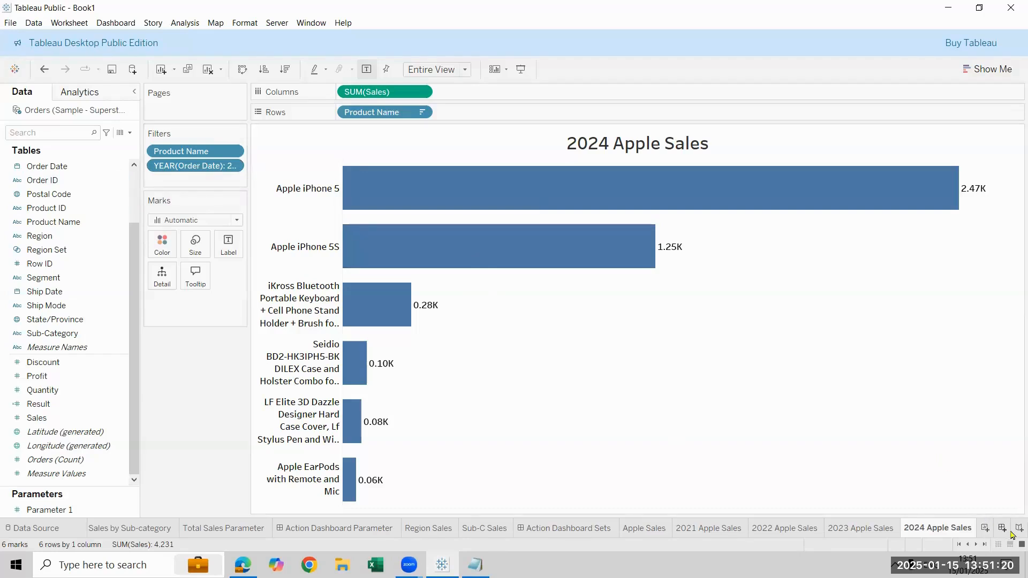
# Create a new story and place the Apple Sales worksheet in its first story point
pyautogui.click(149, 27)
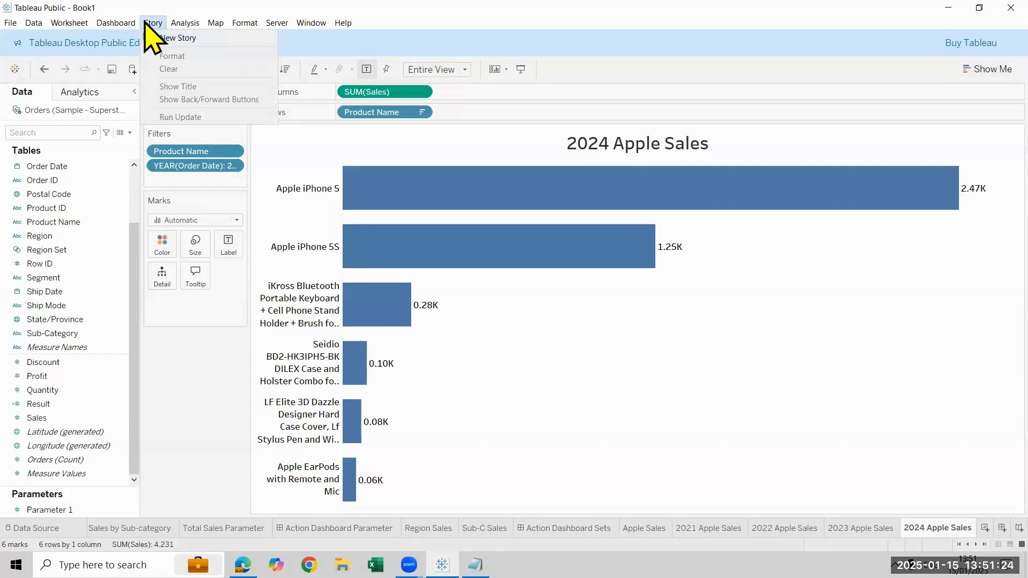
pyautogui.click(174, 38)
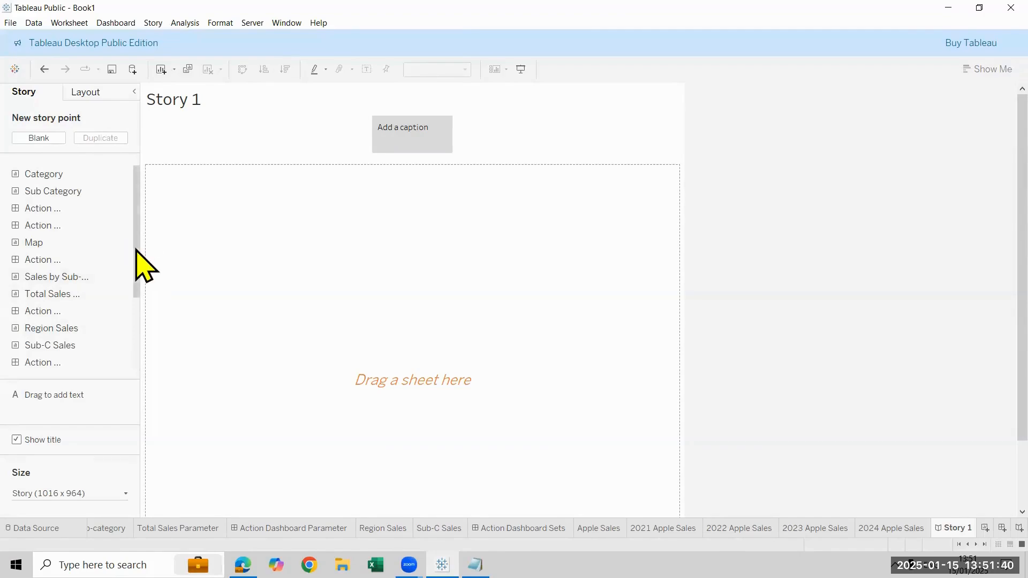
pyautogui.scroll(-3, 104, 321)
pyautogui.moveTo(74, 296); pyautogui.dragTo(401, 300)
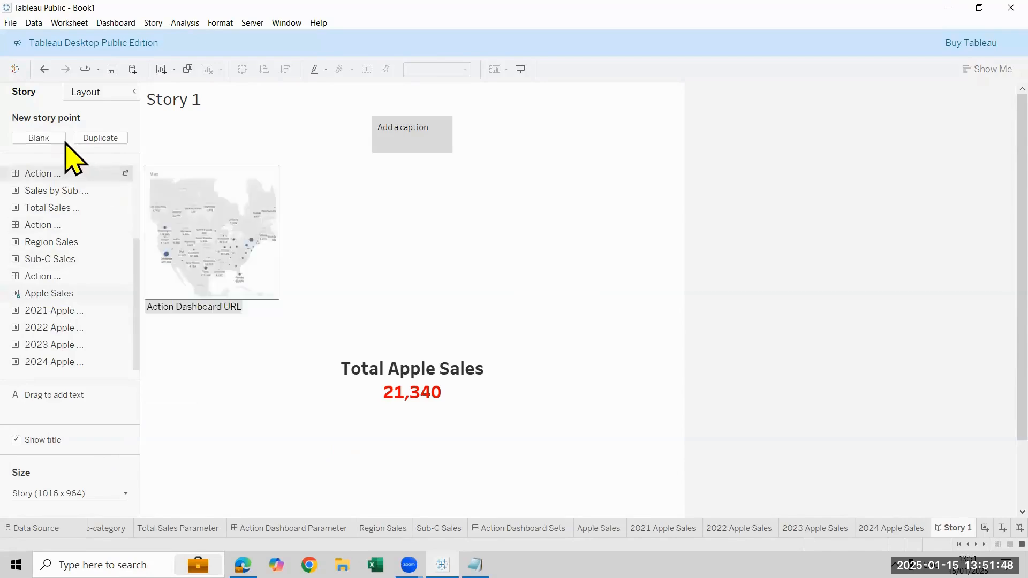
# Add four blank story points and fill them in order with the 2021, 2022, 2023 and 2024 Apple Sales worksheets
pyautogui.click(38, 141)
pyautogui.moveTo(32, 328); pyautogui.dragTo(335, 323)
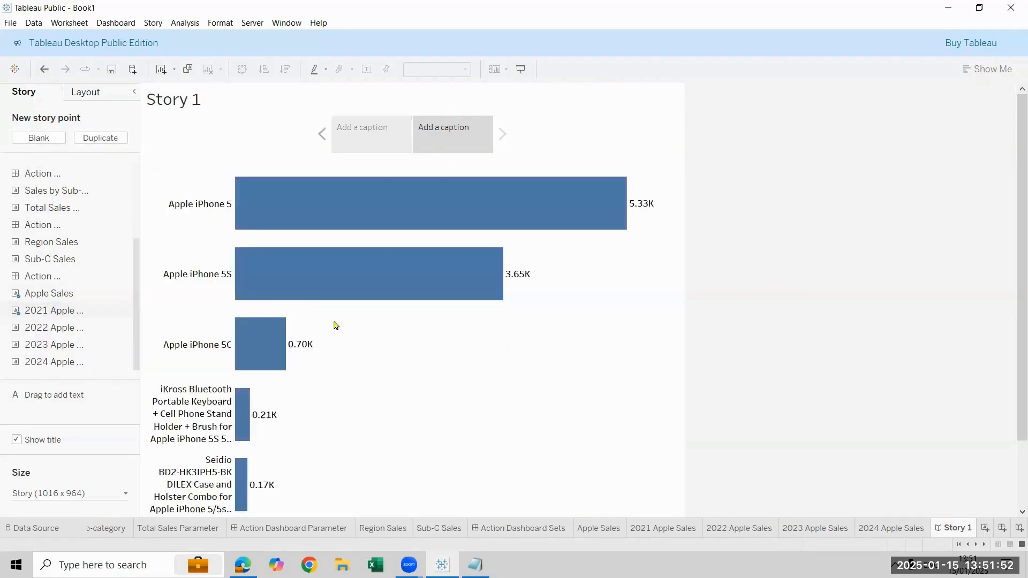
pyautogui.click(29, 139)
pyautogui.moveTo(75, 329); pyautogui.dragTo(254, 328)
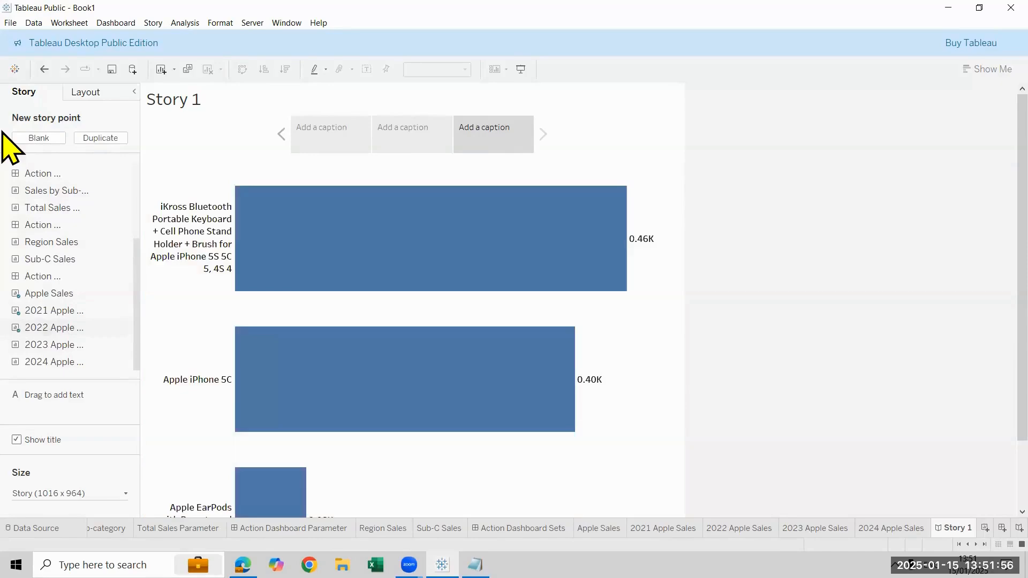
pyautogui.click(37, 138)
pyautogui.moveTo(101, 344); pyautogui.dragTo(243, 298)
pyautogui.click(39, 138)
pyautogui.moveTo(75, 362); pyautogui.dragTo(259, 168)
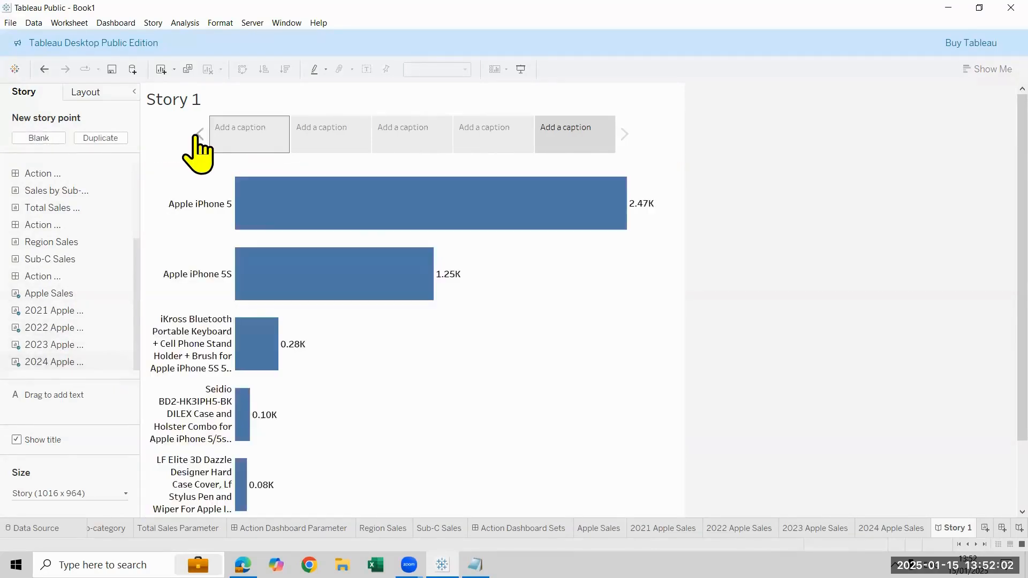
# Go back to the first story point and examine the total and yearly Apple sales points in order
pyautogui.click(198, 135)
pyautogui.click(198, 134)
pyautogui.click(199, 134)
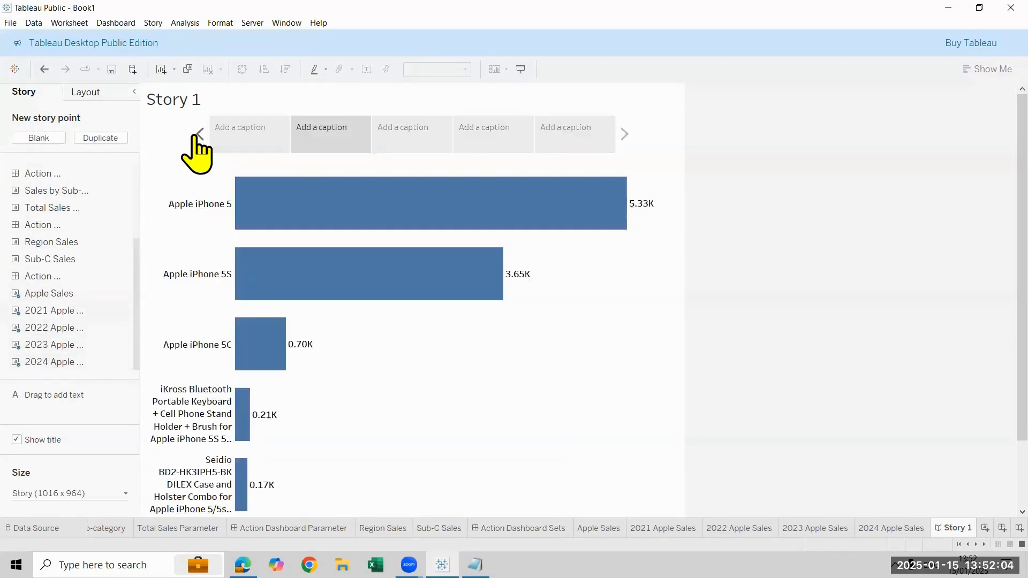
pyautogui.click(198, 135)
pyautogui.moveTo(374, 426)
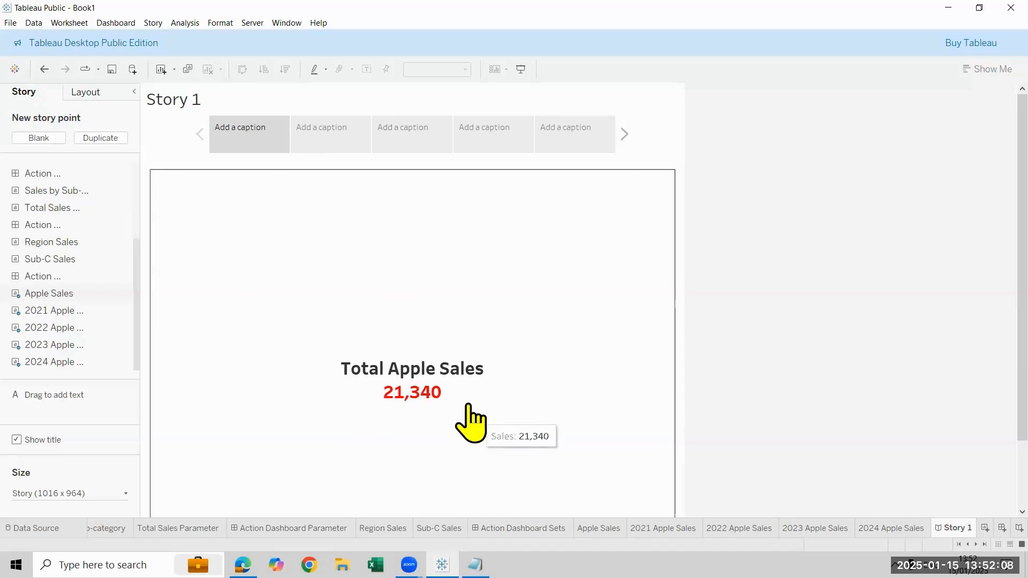
pyautogui.click(349, 141)
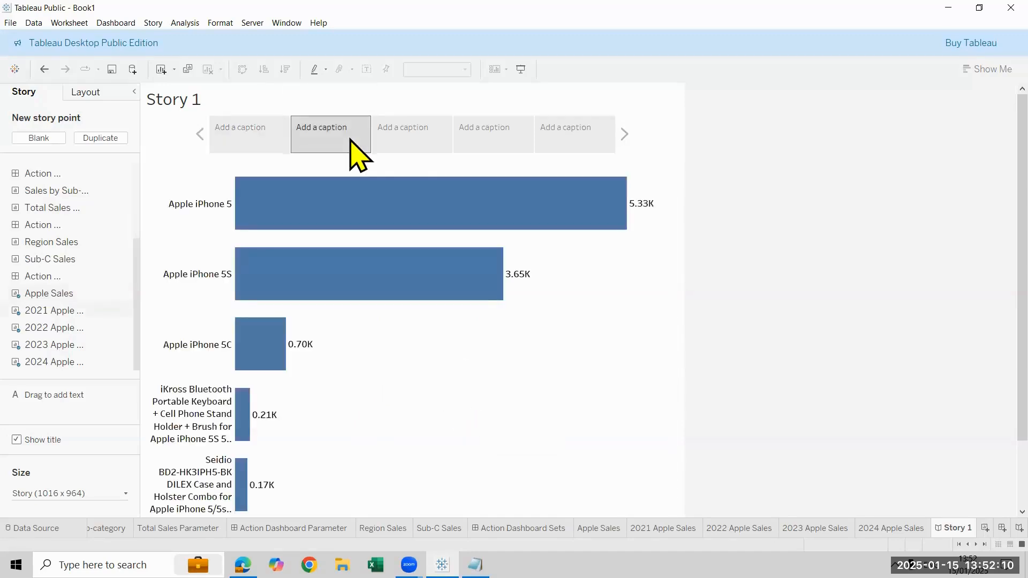
pyautogui.click(405, 151)
pyautogui.click(489, 142)
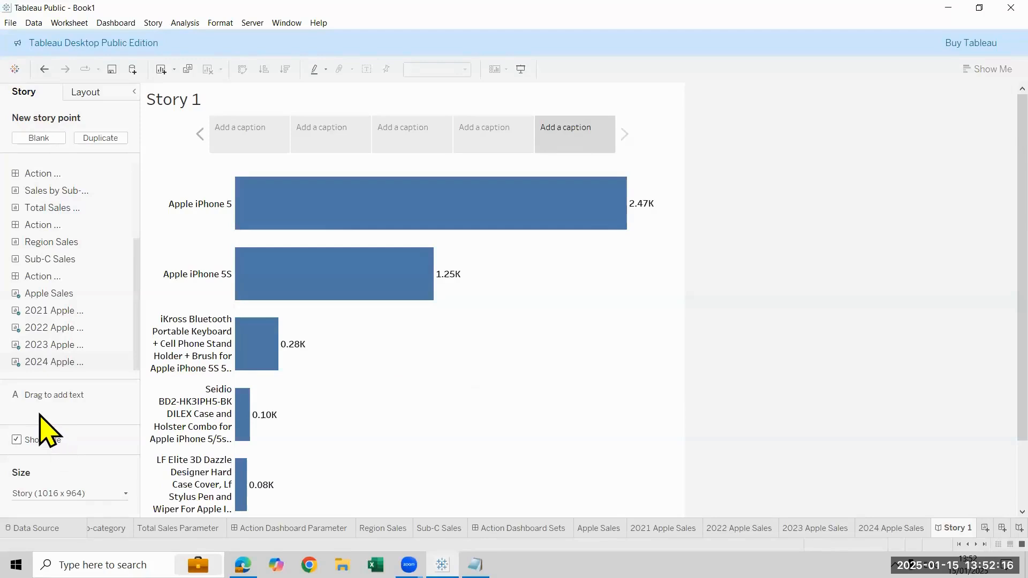
# Return to the first story point and caption it "Total Apple Sales"
pyautogui.moveTo(217, 290); pyautogui.dragTo(297, 150)
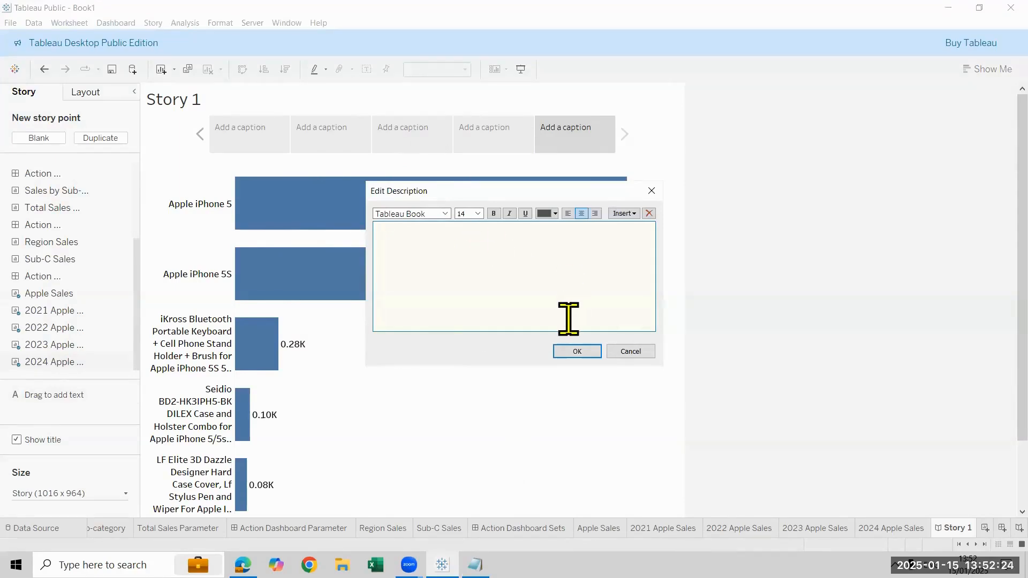
pyautogui.click(632, 352)
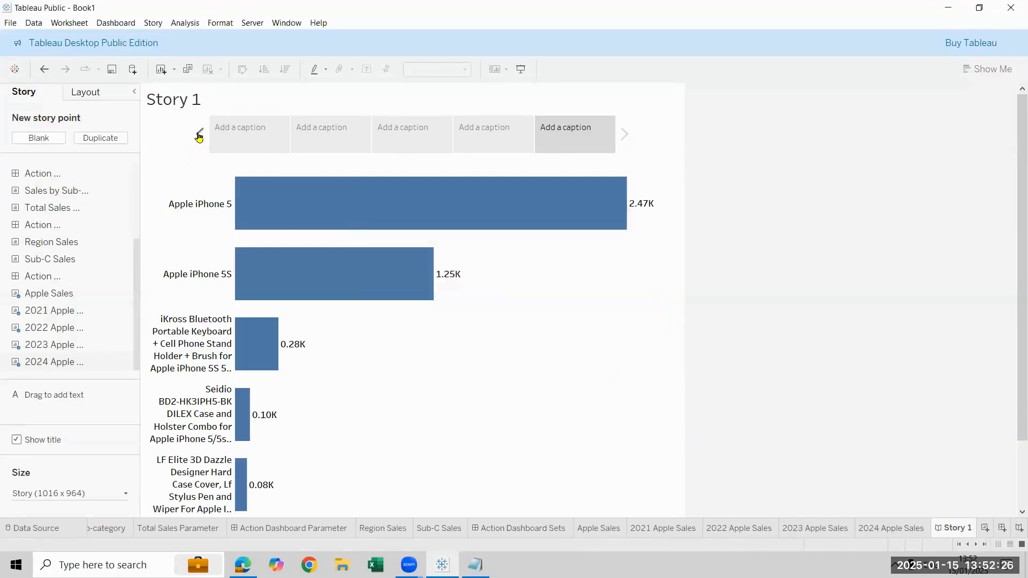
pyautogui.click(199, 133)
pyautogui.click(199, 134)
pyautogui.click(199, 134)
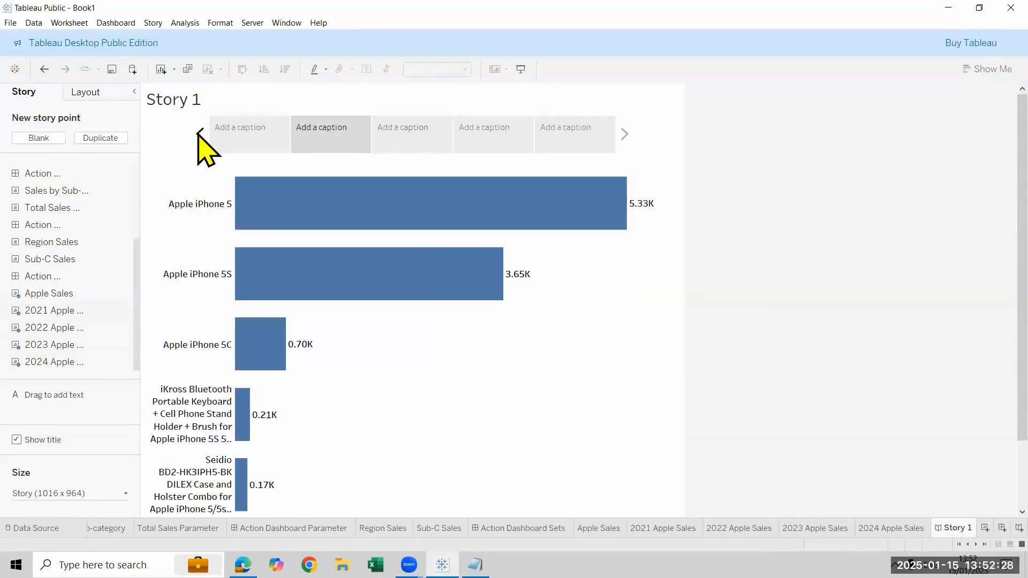
pyautogui.click(200, 134)
pyautogui.click(251, 134)
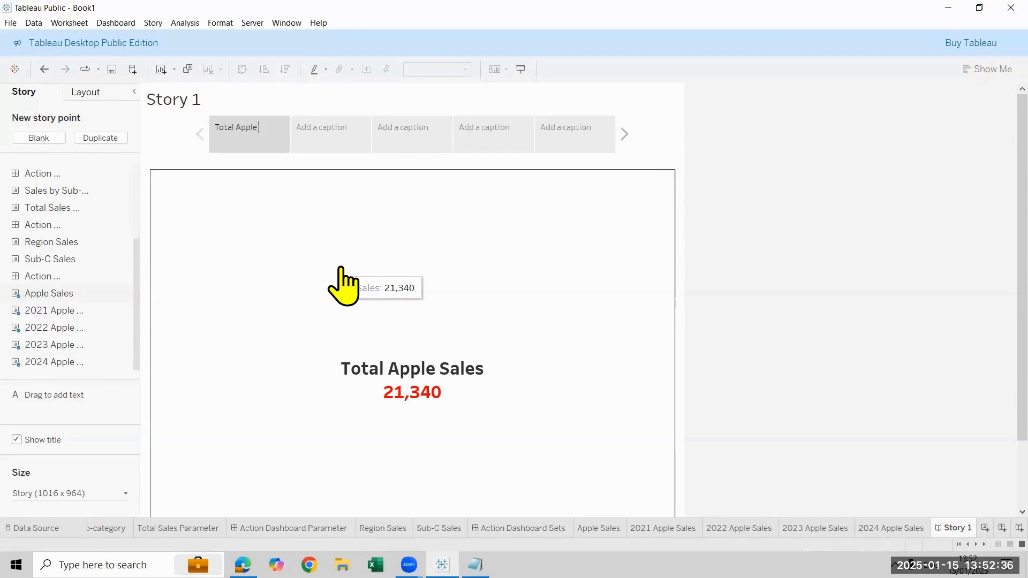
pyautogui.hotkey('ctrl', 'a')
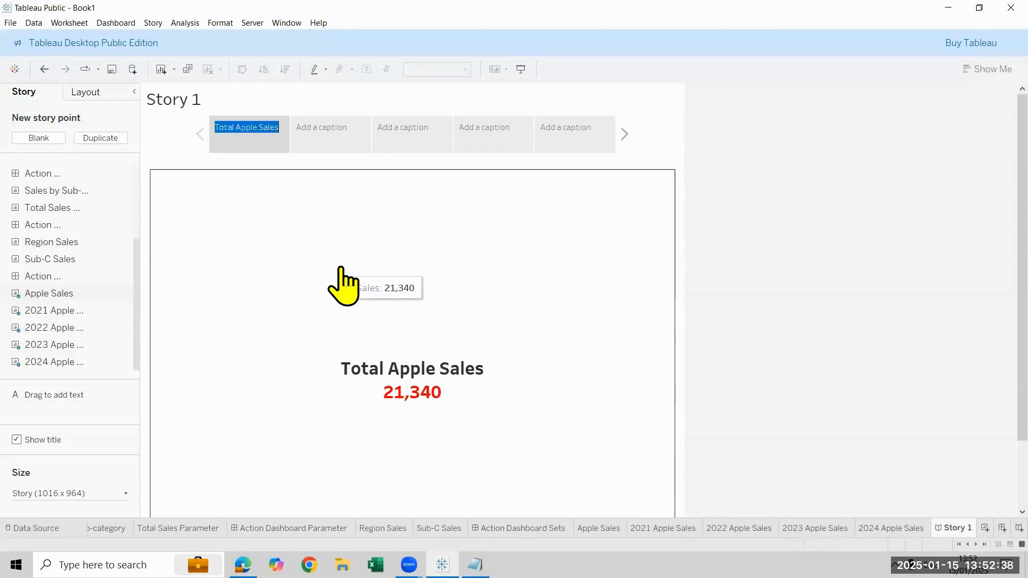
# Caption the second and third story points "2021 Apple Sales" and "2022 Apple Sales"
pyautogui.click(336, 136)
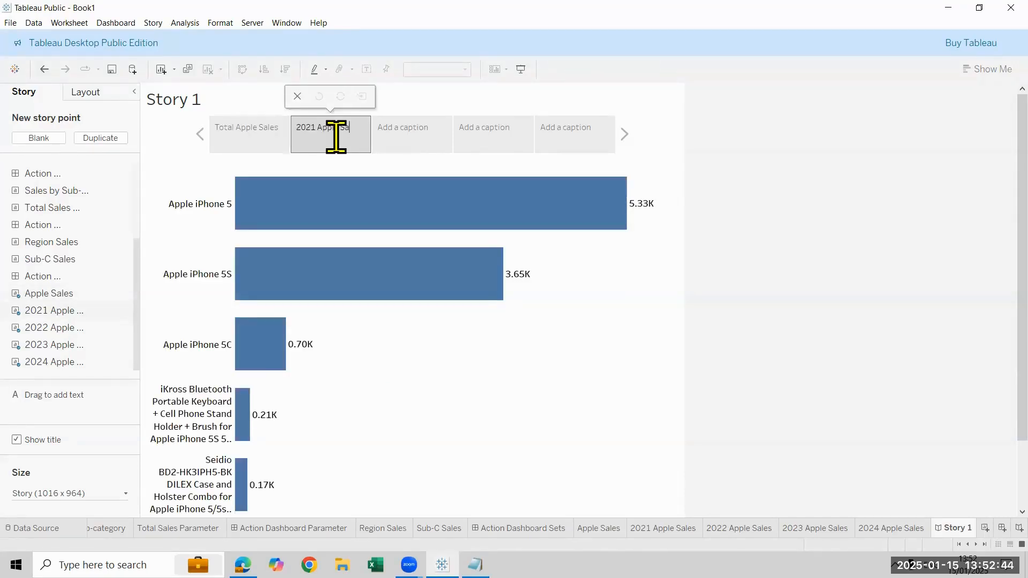
pyautogui.hotkey('ctrl', 'a')
pyautogui.hotkey('ctrl', 'c')
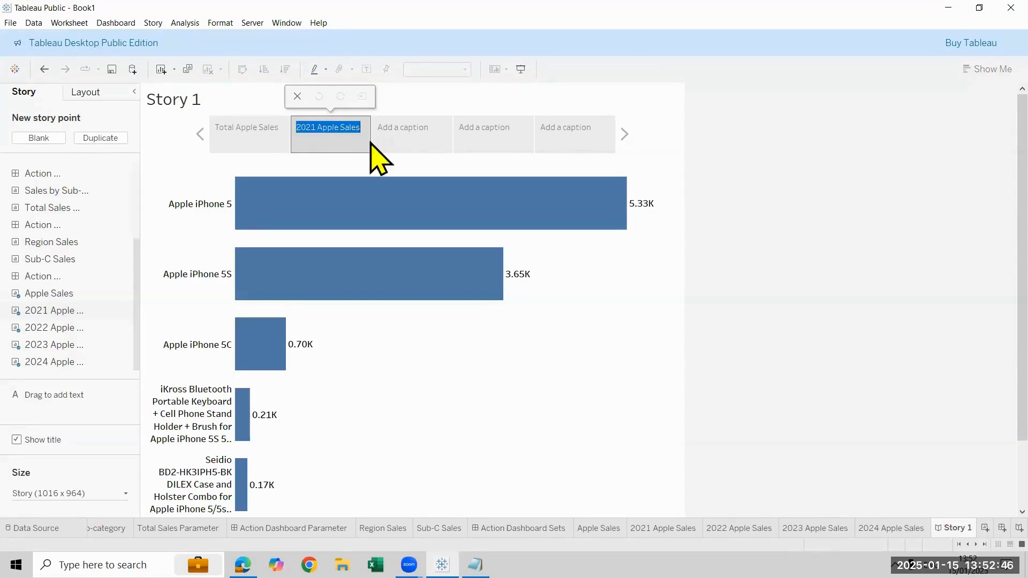
pyautogui.press('Return')
pyautogui.click(416, 128)
pyautogui.hotkey('ctrl', 'v')
pyautogui.click(398, 124)
pyautogui.press('Return')
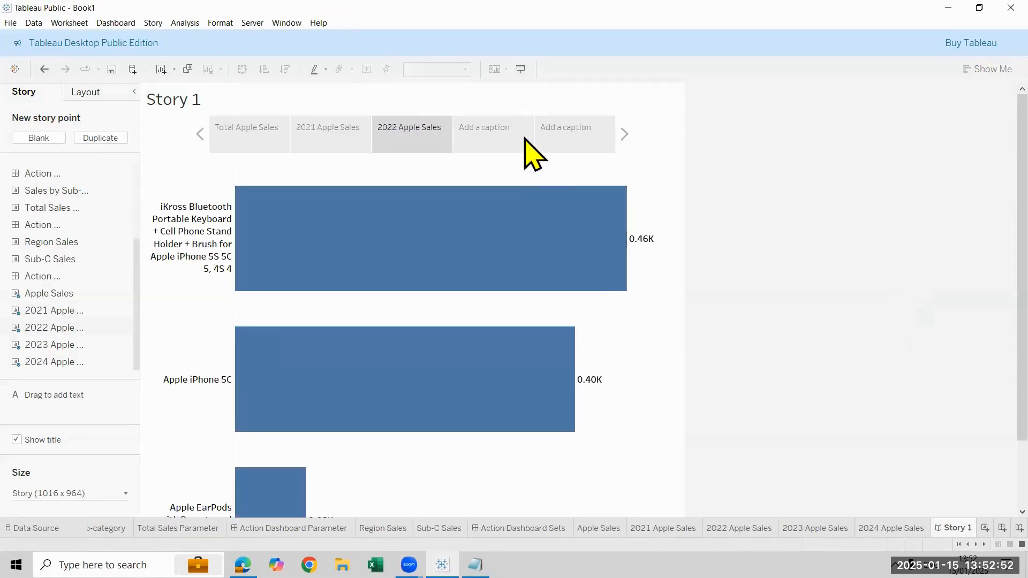
# Caption the fourth and fifth story points "2023 Apple Sales" and "2024 Apple Sales"
pyautogui.click(500, 128)
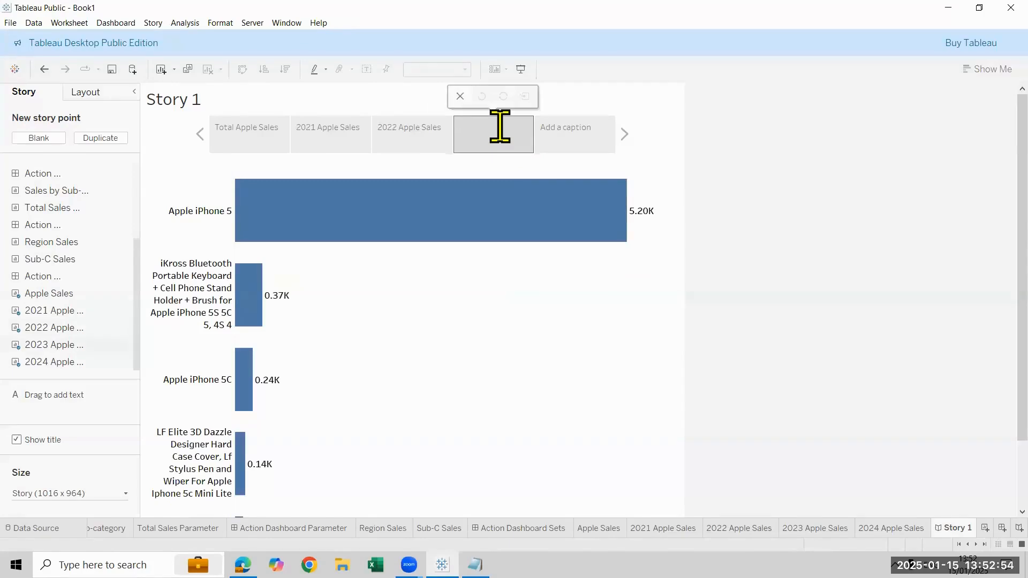
pyautogui.hotkey('ctrl', 'v')
pyautogui.click(477, 127)
pyautogui.press('BackSpace')
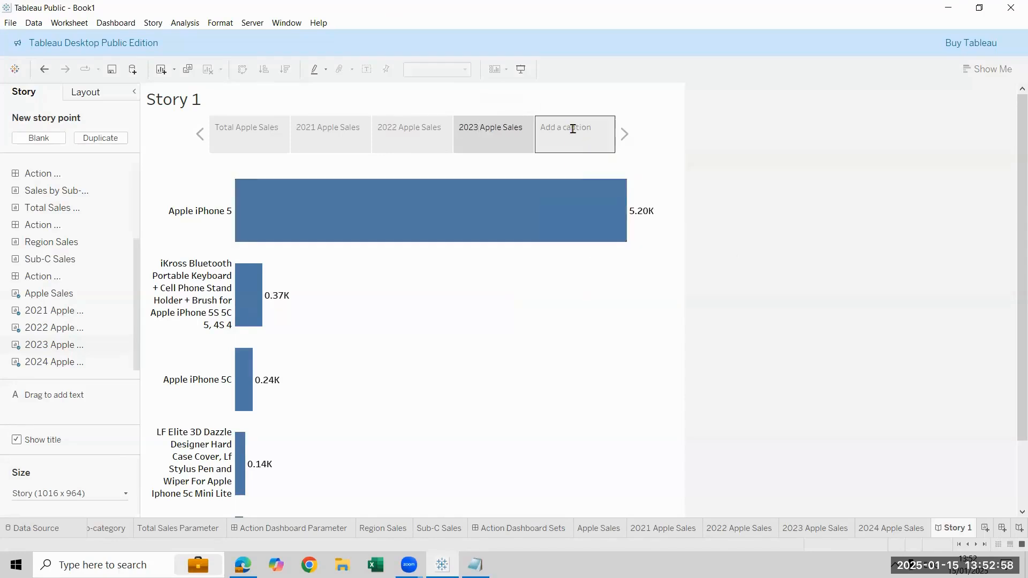
pyautogui.click(567, 128)
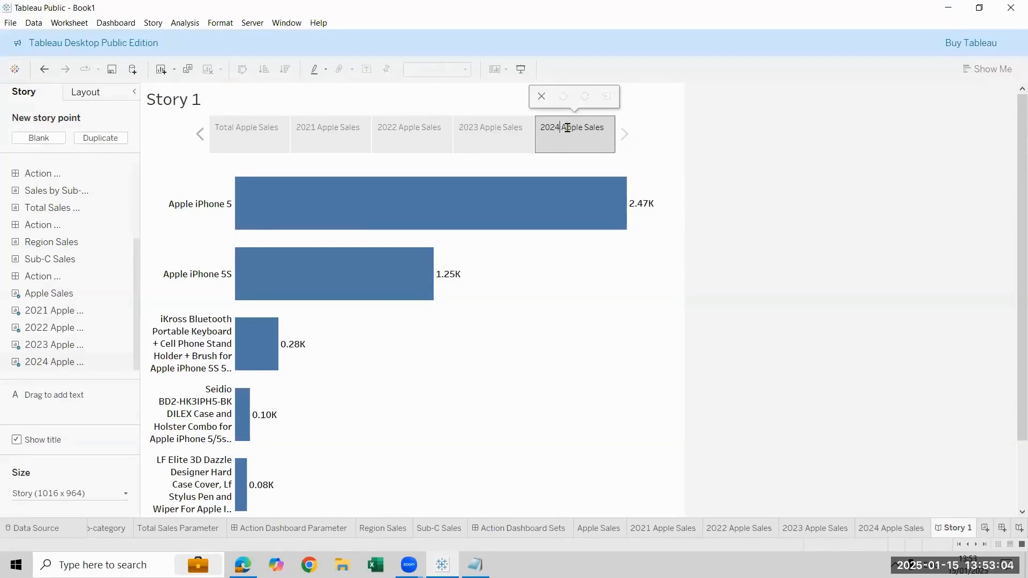
pyautogui.click(589, 360)
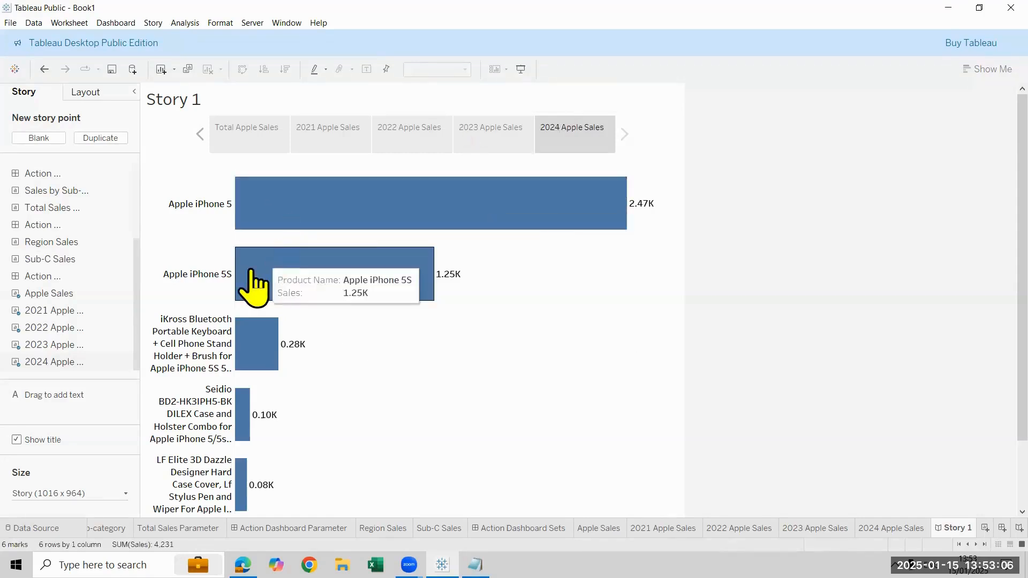
# Add a blank story point with the Action Dashboard Sets dashboard and test selecting the West, Central and East regions in it
pyautogui.click(50, 141)
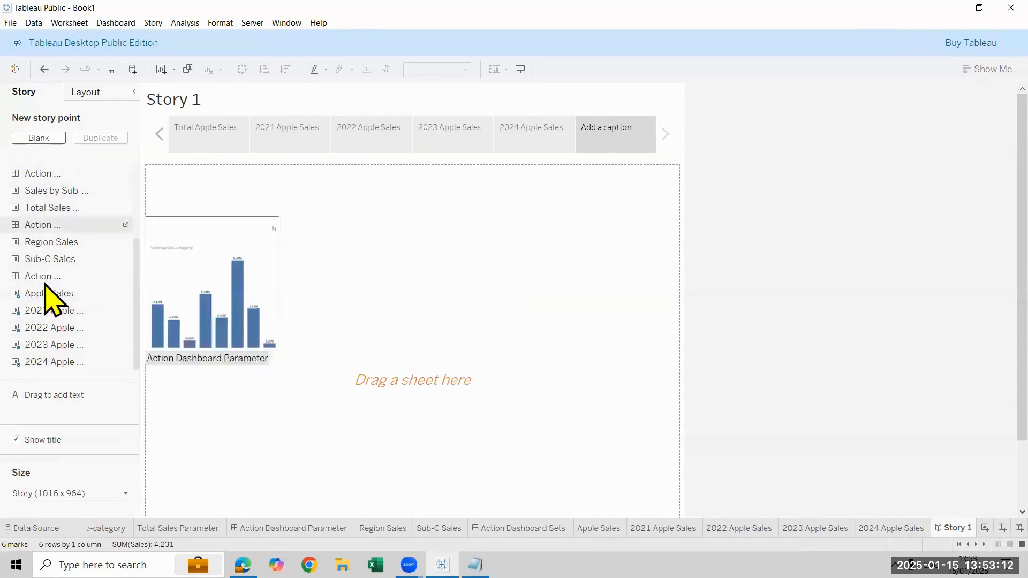
pyautogui.moveTo(45, 280); pyautogui.dragTo(581, 363)
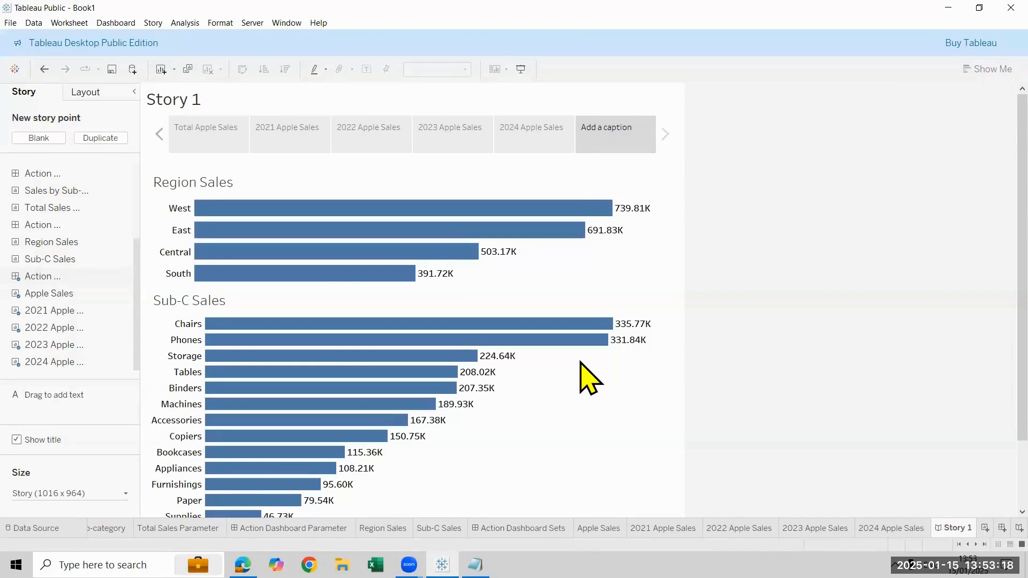
pyautogui.click(328, 211)
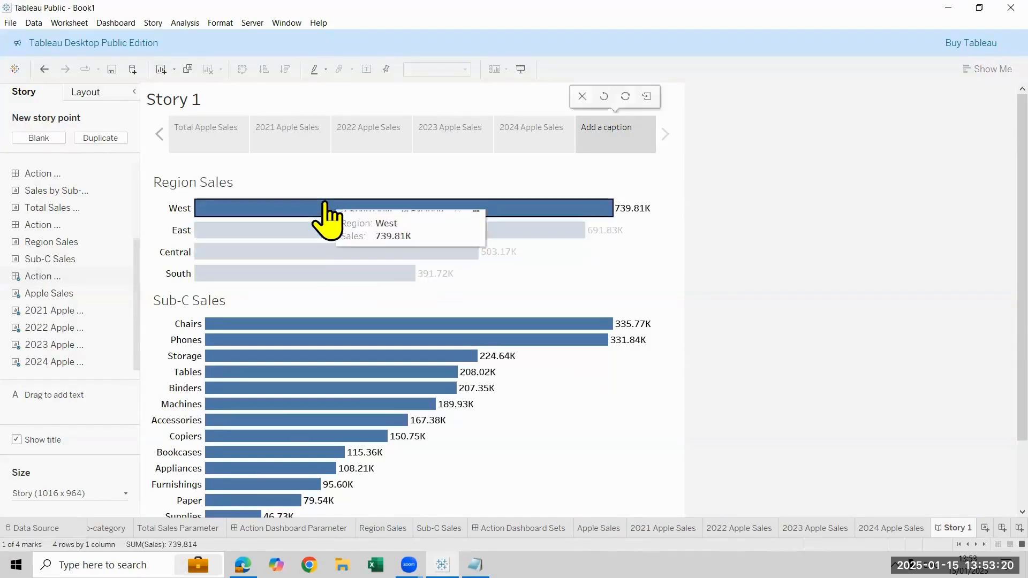
pyautogui.click(303, 255)
pyautogui.click(300, 253)
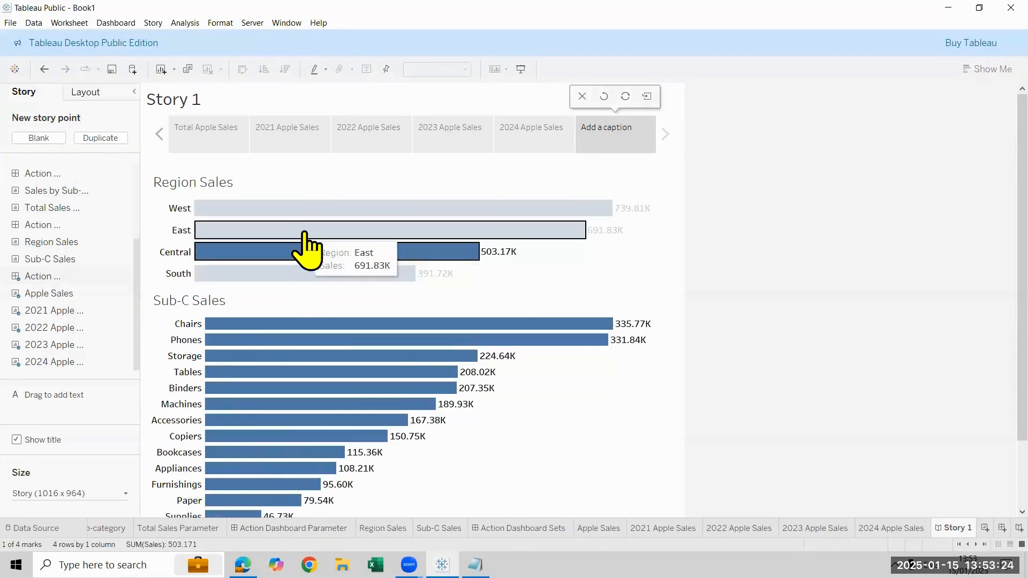
pyautogui.click(303, 232)
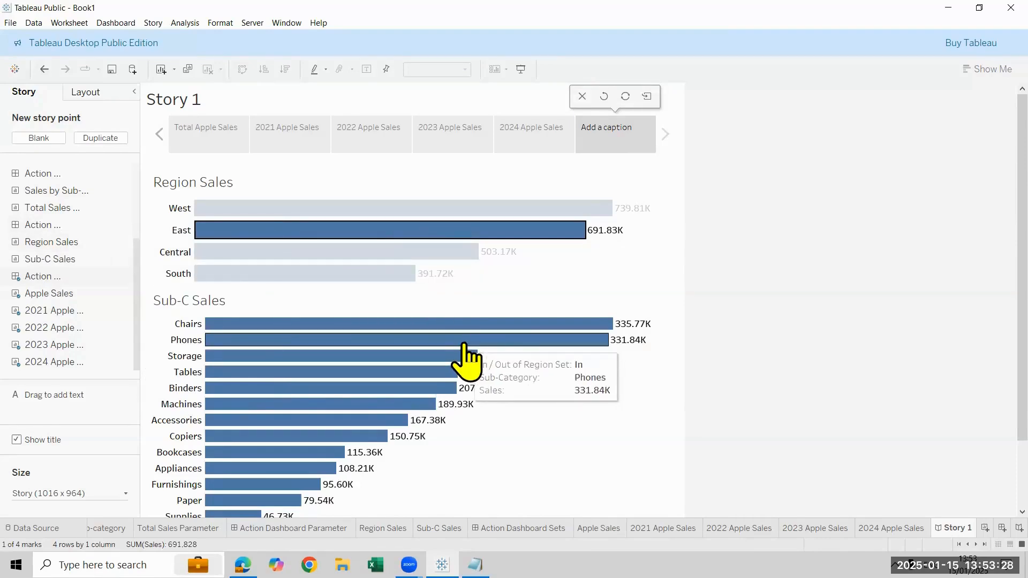
pyautogui.click(420, 231)
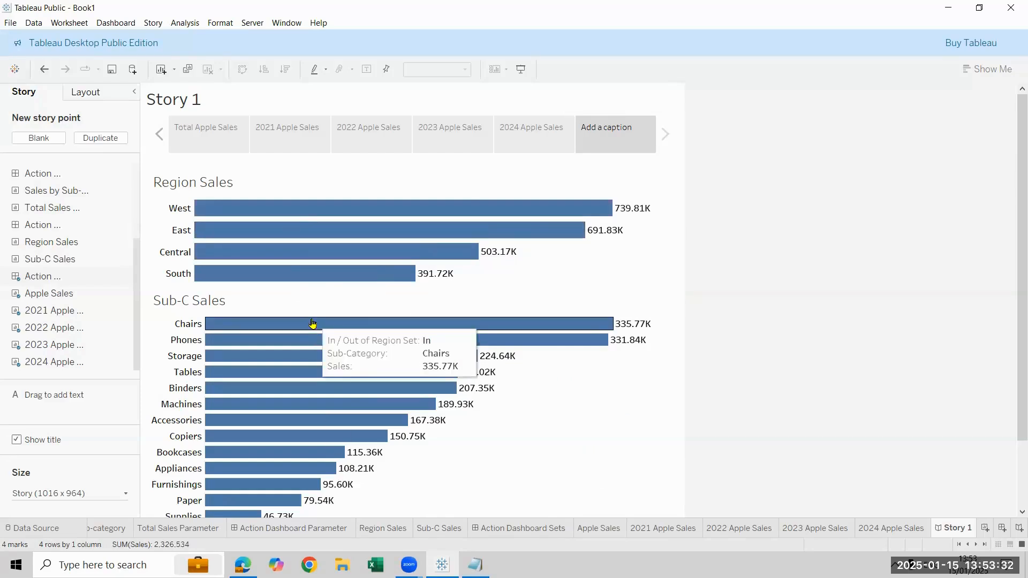
# Delete the uncaptioned dashboard story point and go back to the Total Apple Sales point
pyautogui.doubleClick(621, 131)
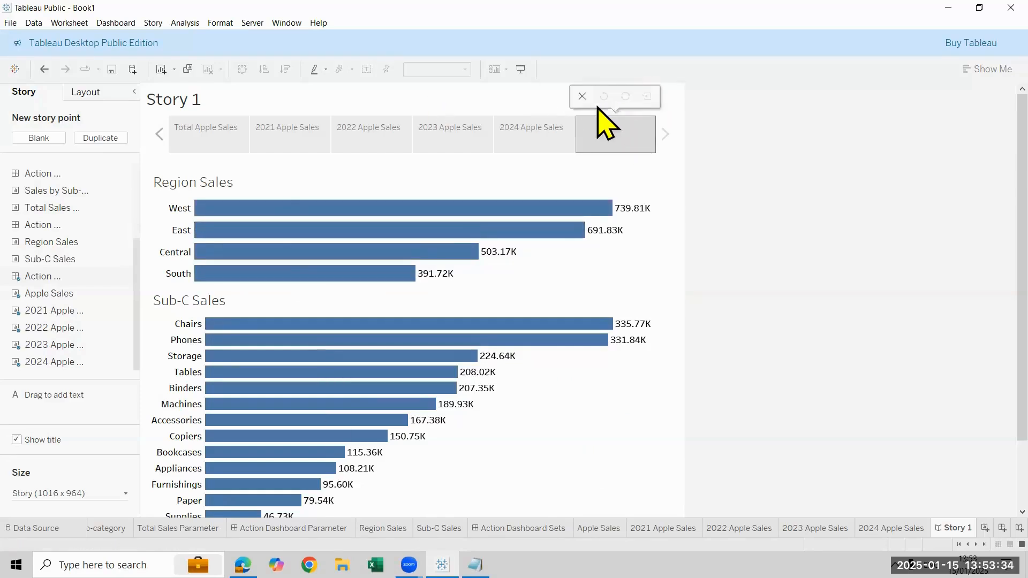
pyautogui.click(583, 97)
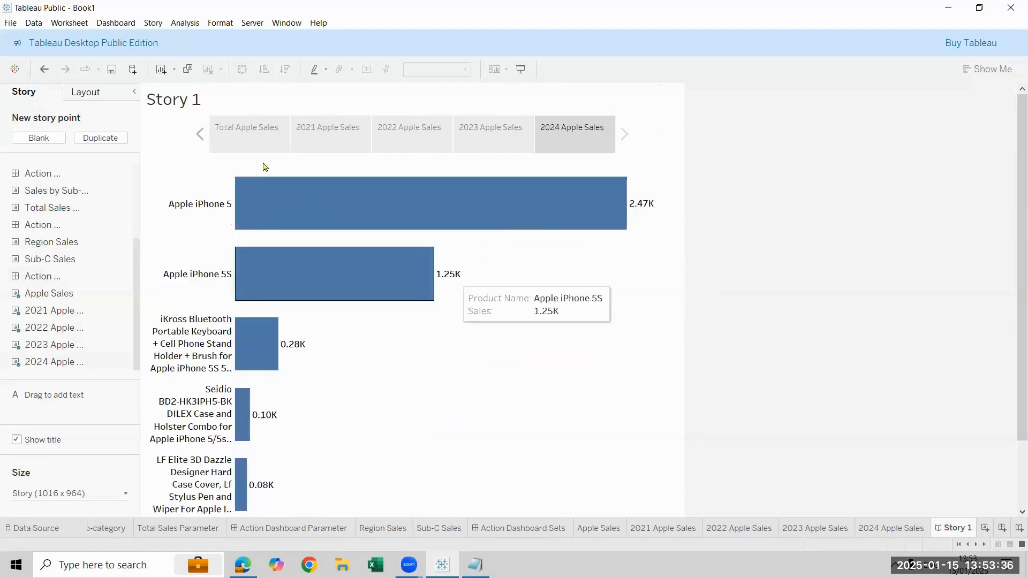
pyautogui.click(199, 134)
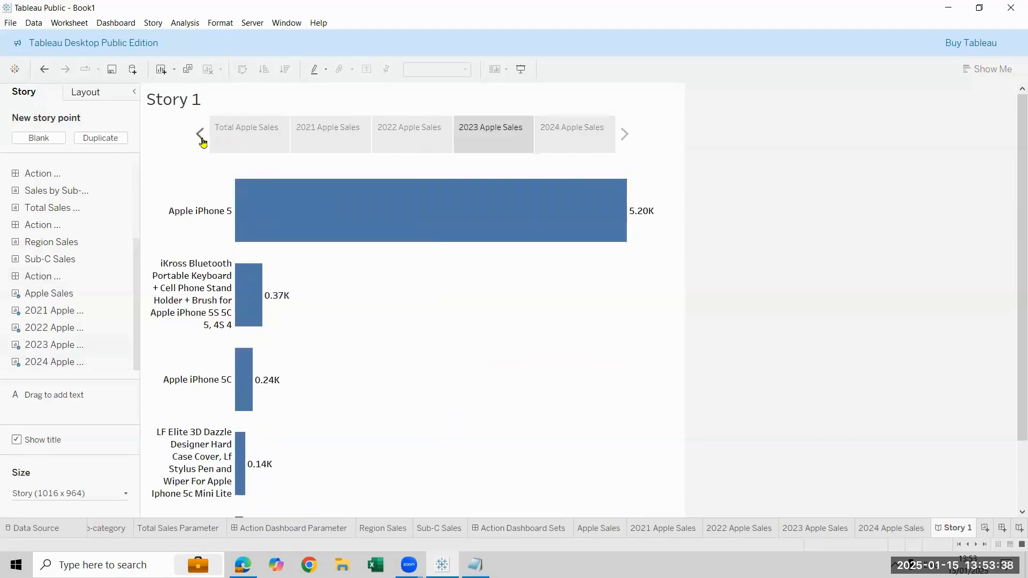
pyautogui.click(202, 137)
pyautogui.click(201, 137)
pyautogui.click(201, 137)
pyautogui.moveTo(444, 348)
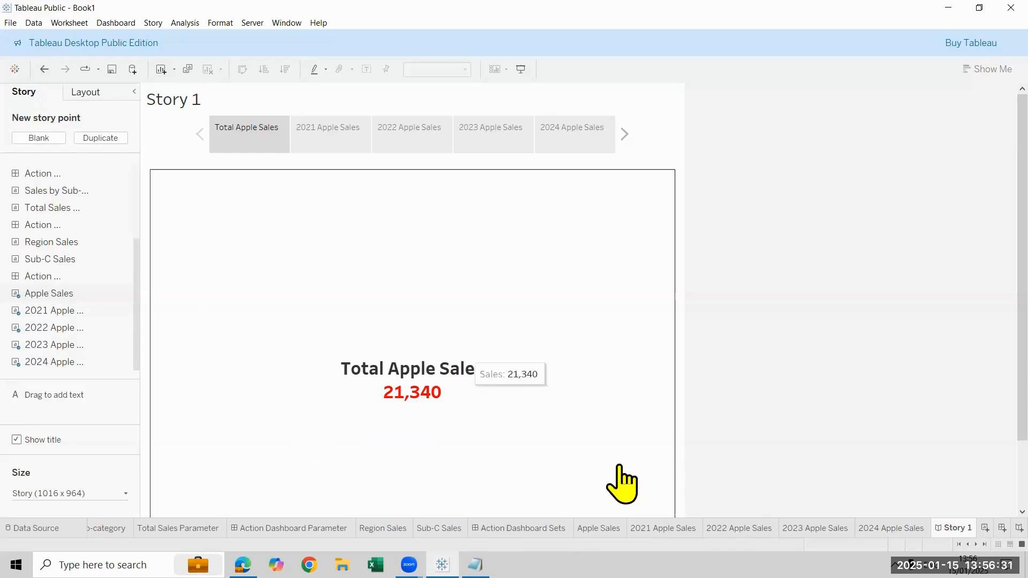
# Leave the story for the Apple Sales worksheet and create a new blank worksheet
pyautogui.click(598, 528)
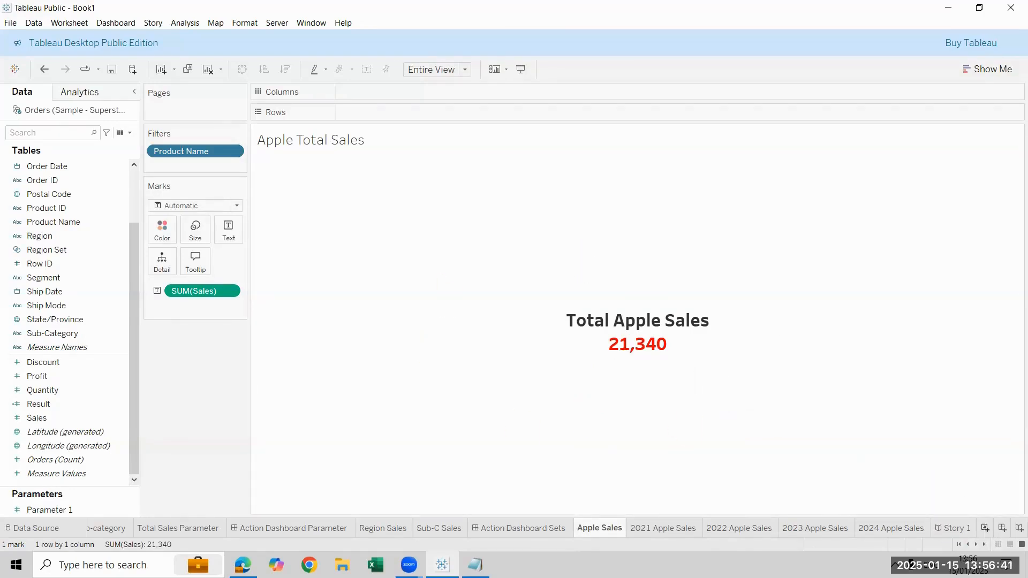
pyautogui.hotkey('ctrl', 'm')
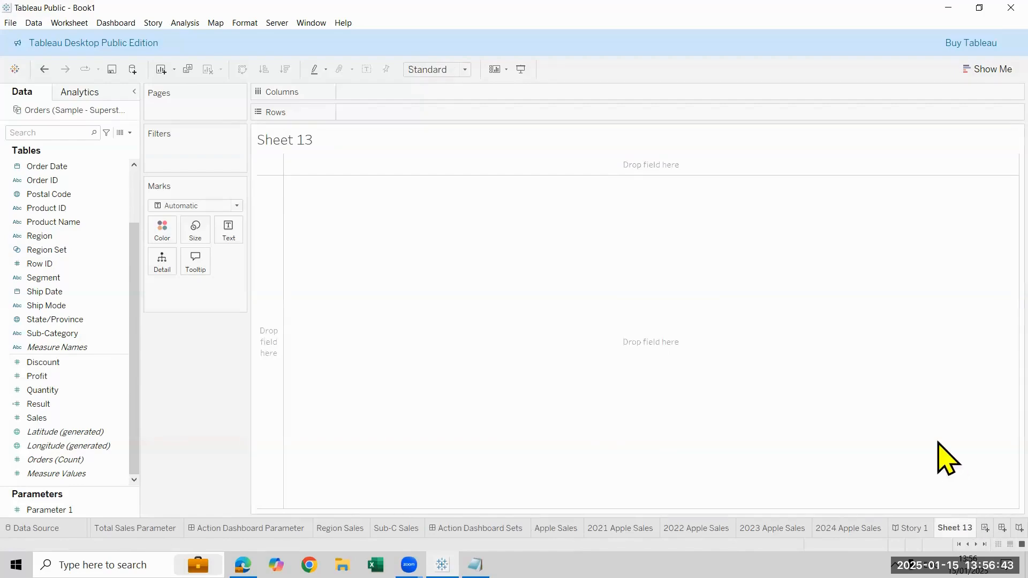
pyautogui.rightClick(955, 528)
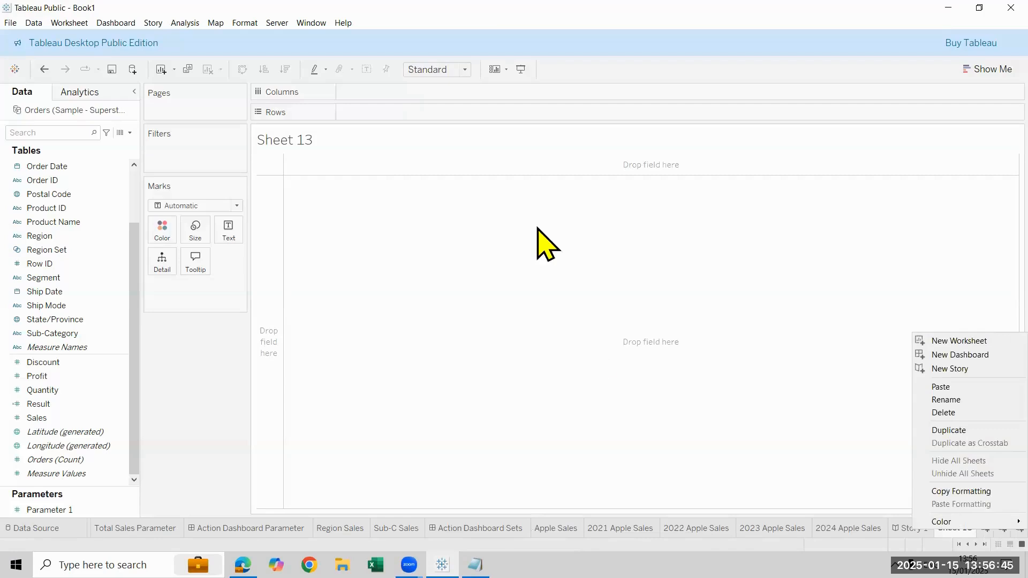
pyautogui.click(476, 389)
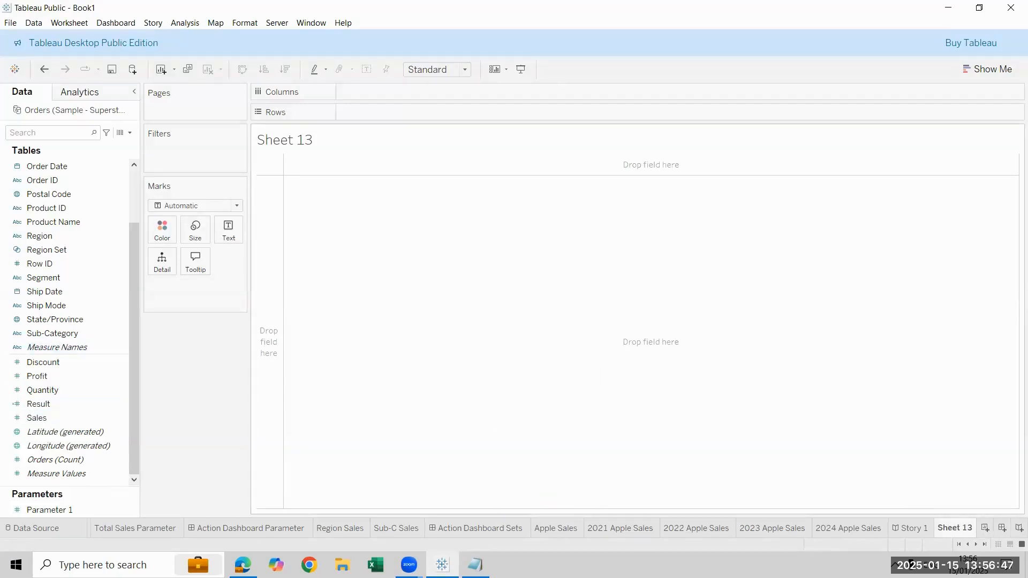
pyautogui.rightClick(954, 527)
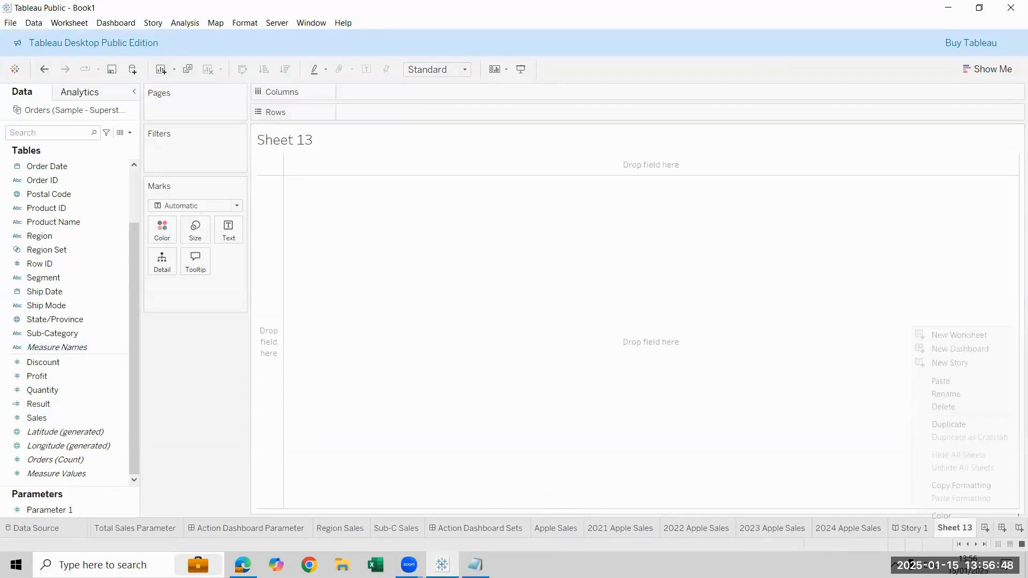
pyautogui.click(950, 408)
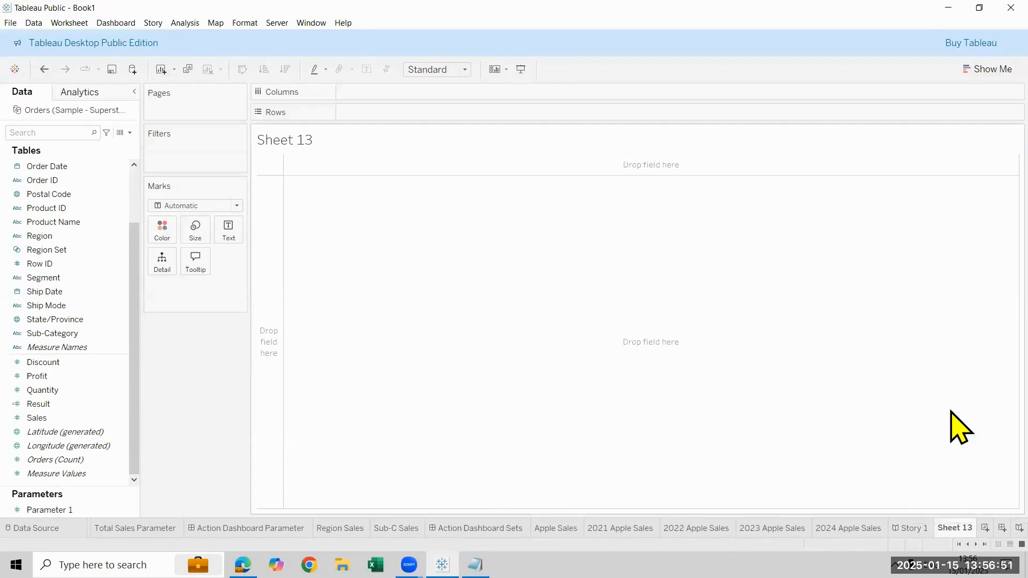
pyautogui.hotkey('ctrl', 'z')
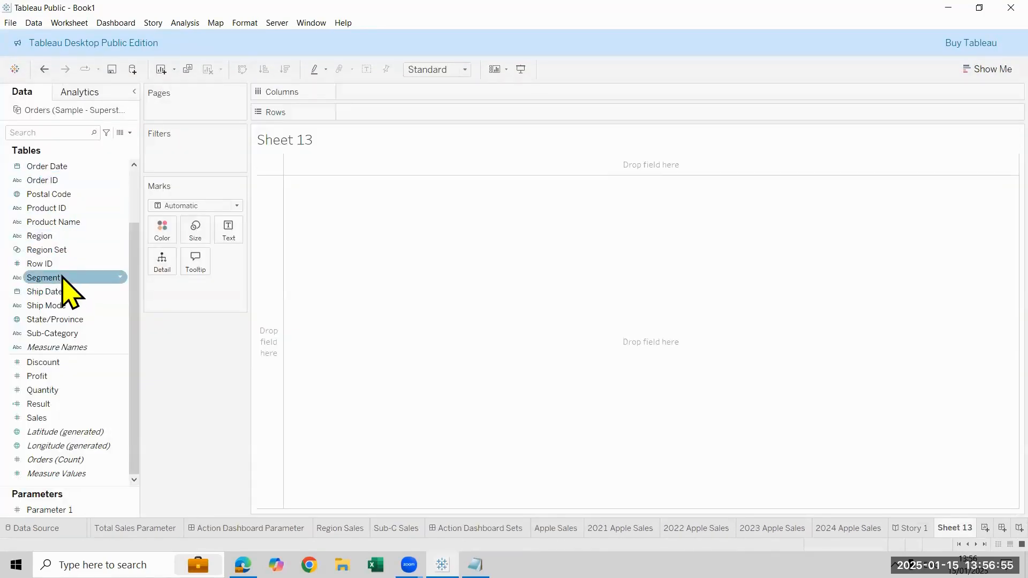
# Filter the new worksheet by Product Name with a wildcard match for values containing "apple"
pyautogui.moveTo(85, 222); pyautogui.dragTo(202, 155)
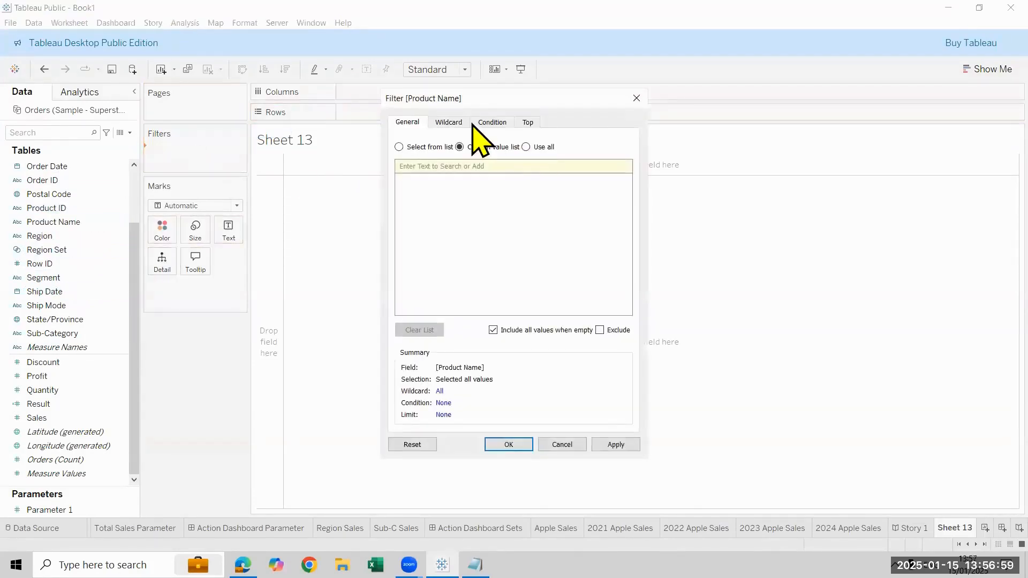
pyautogui.click(453, 124)
pyautogui.click(429, 156)
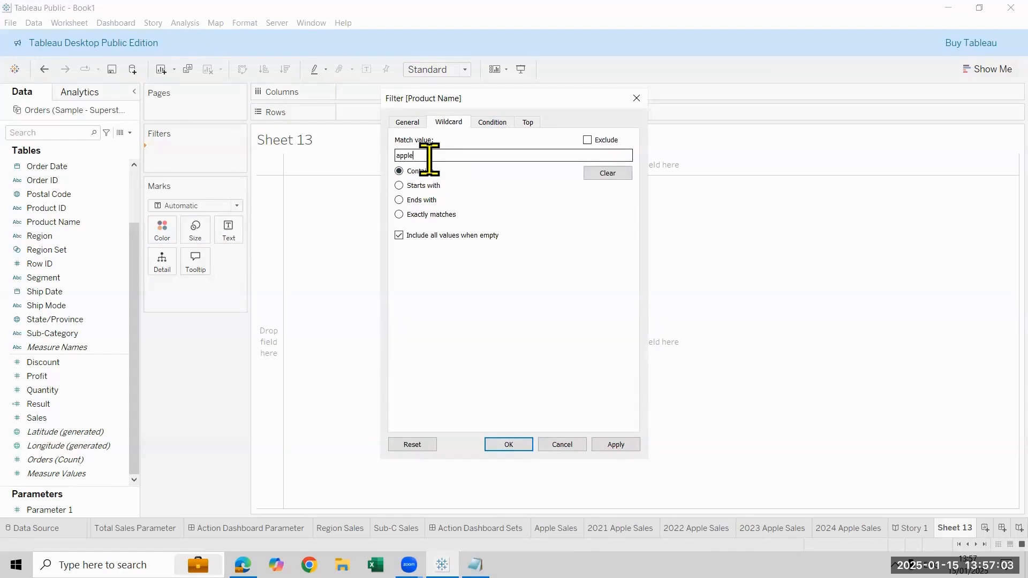
pyautogui.click(515, 446)
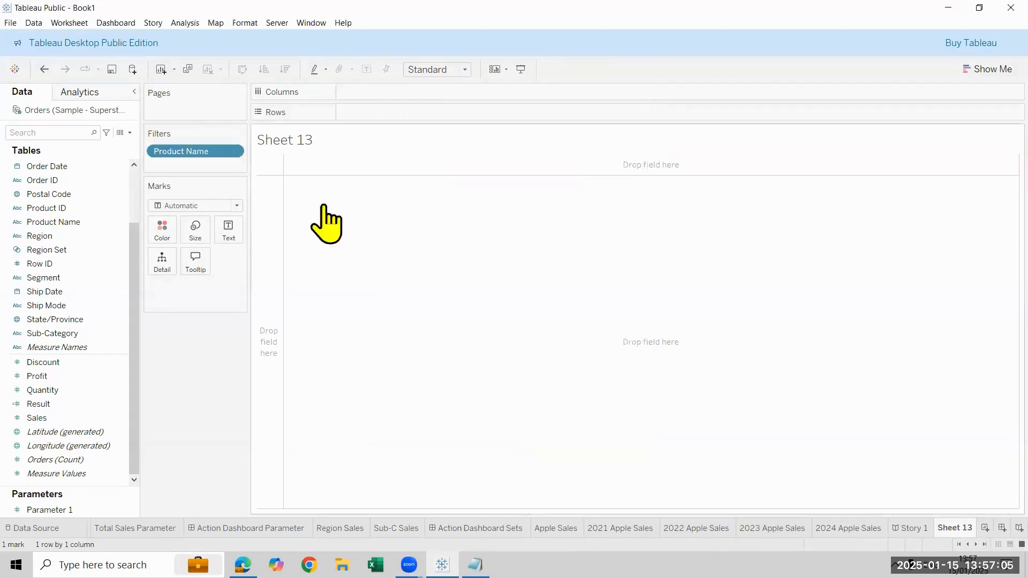
# Try Sales as the text value, and replace it with the Order Date year across the columns
pyautogui.moveTo(32, 417); pyautogui.dragTo(216, 235)
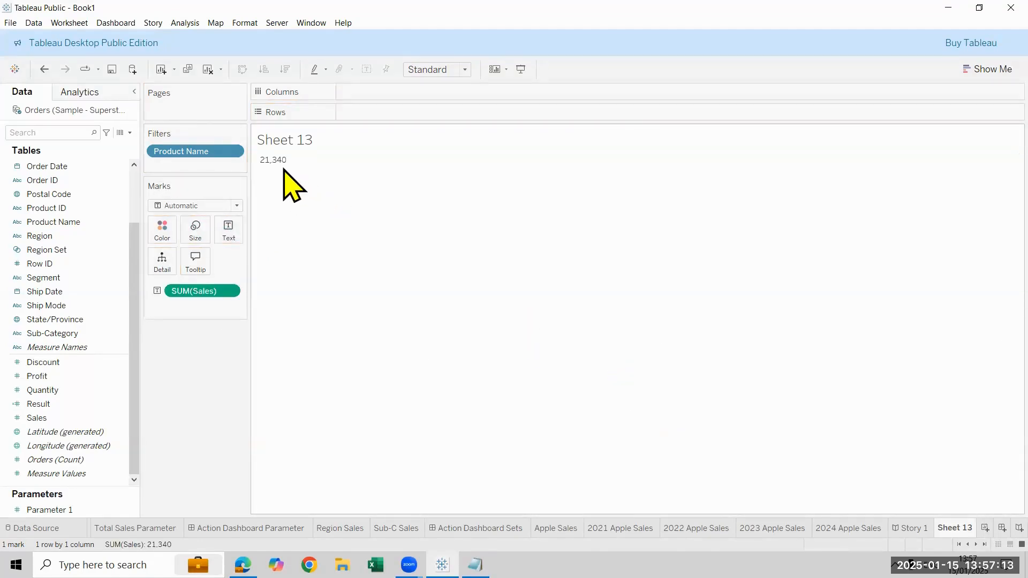
pyautogui.moveTo(182, 291); pyautogui.dragTo(54, 474)
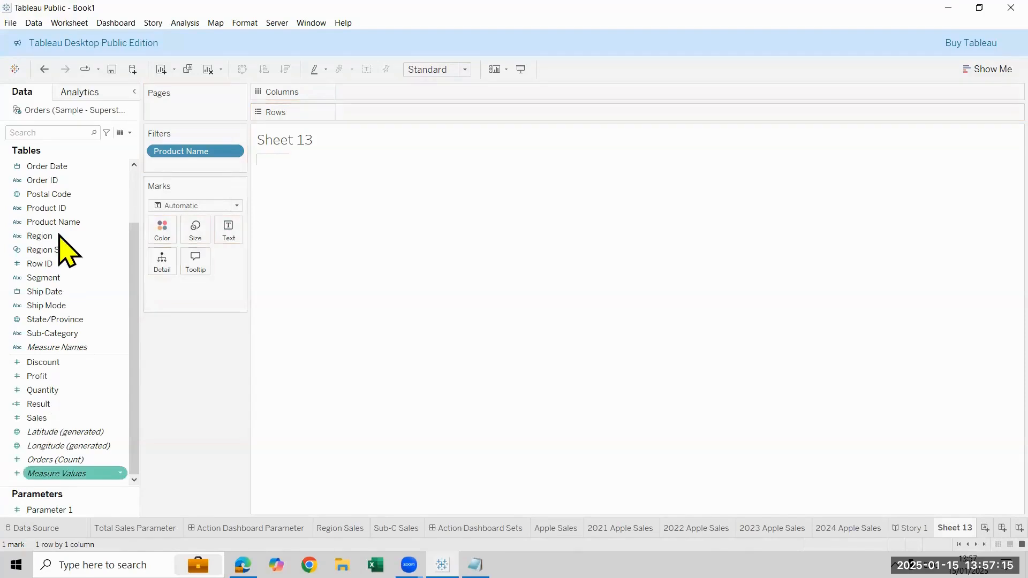
pyautogui.moveTo(51, 166); pyautogui.dragTo(430, 95)
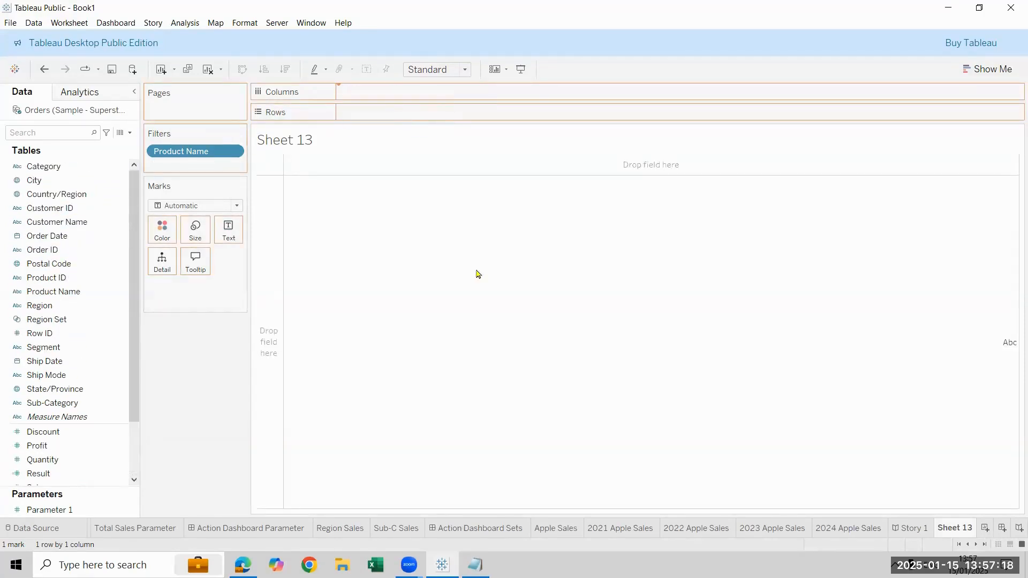
# Plot the sum of Sales on the rows of the worksheet and fit the line chart to the entire view
pyautogui.click(60, 471)
pyautogui.scroll(-3, 57, 428)
pyautogui.moveTo(56, 419); pyautogui.dragTo(431, 129)
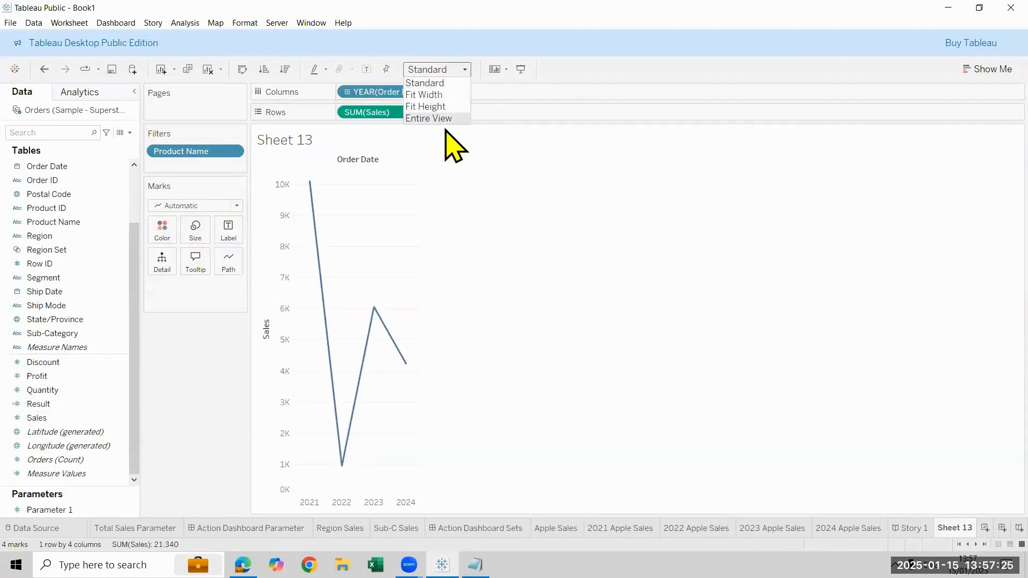
pyautogui.click(444, 119)
# Hide the Sales axis and the Order Date year headers of the line chart
pyautogui.rightClick(283, 313)
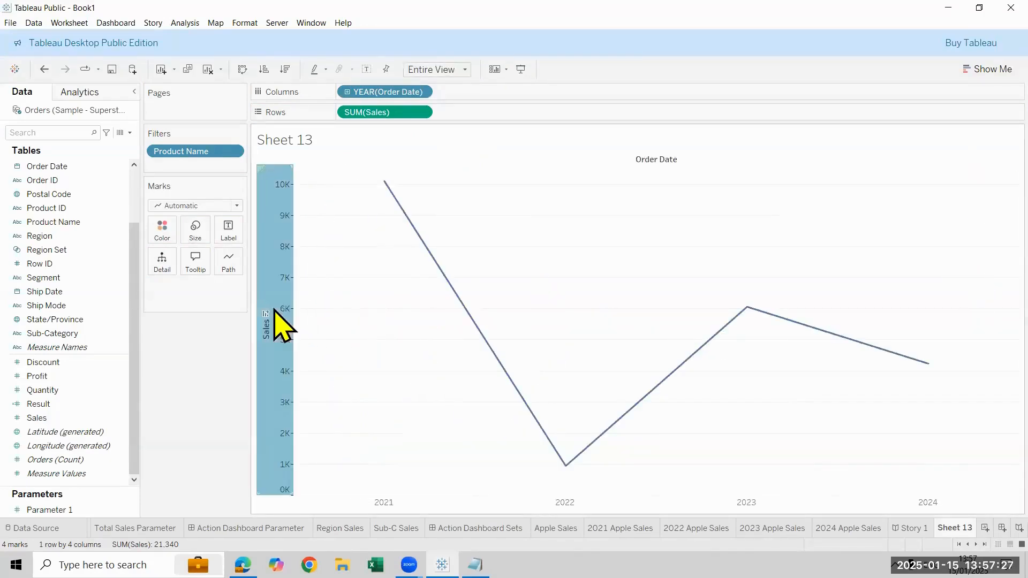
pyautogui.click(319, 379)
pyautogui.click(381, 502)
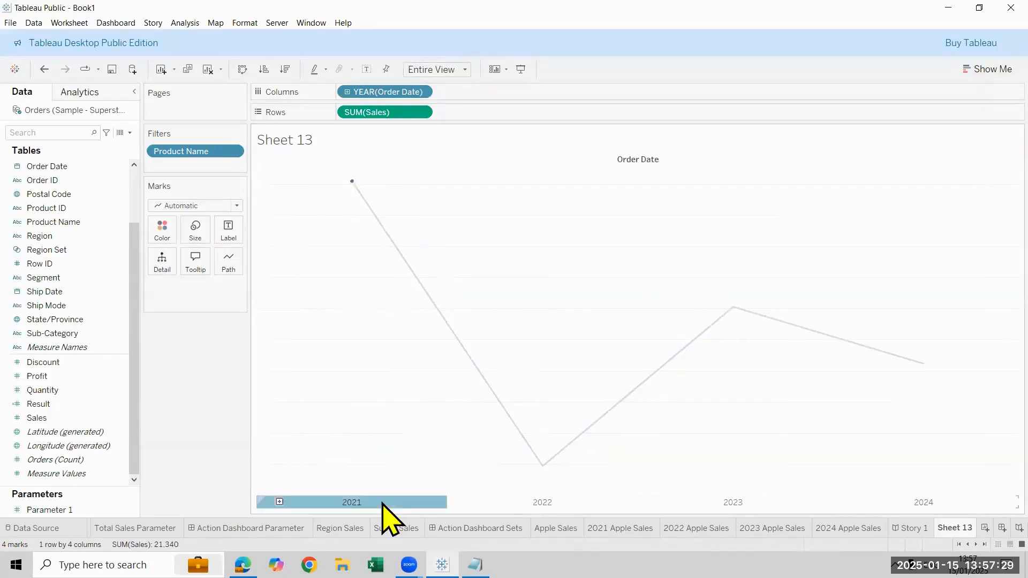
pyautogui.rightClick(381, 503)
pyautogui.press('Escape')
pyautogui.rightClick(503, 509)
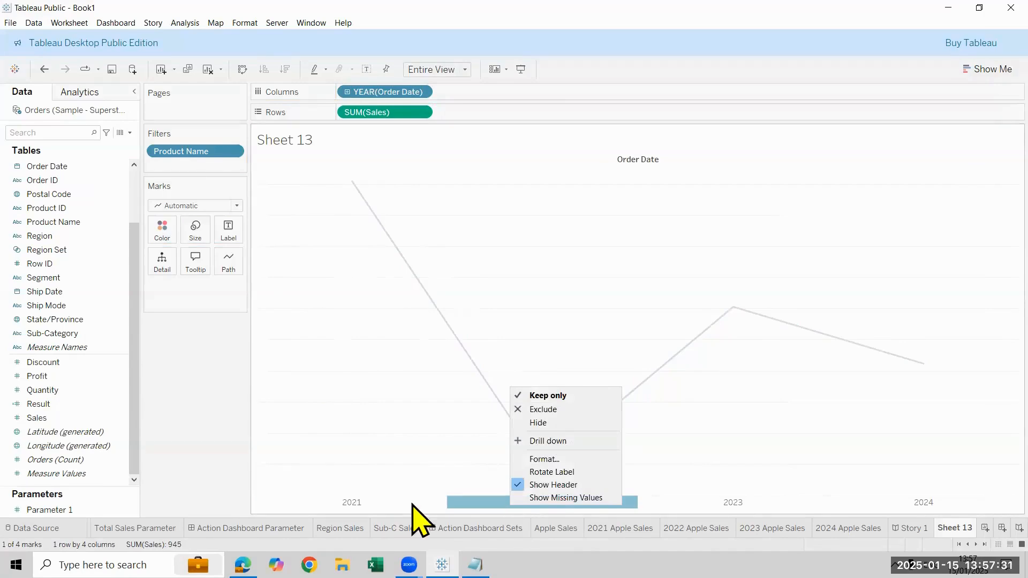
pyautogui.click(586, 485)
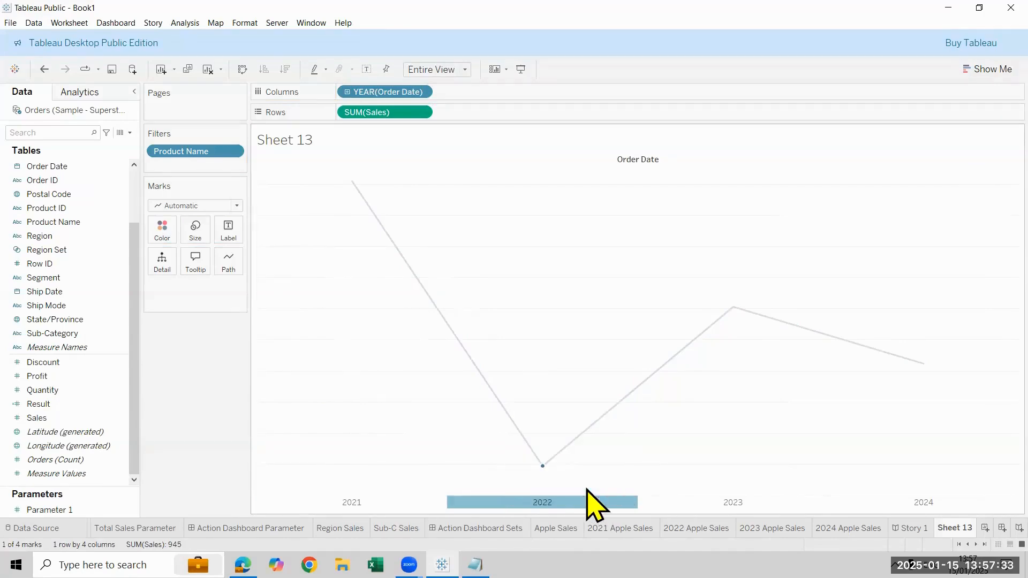
# Set the row grid lines of the line chart to None and close the formatting options
pyautogui.rightClick(515, 241)
pyautogui.click(557, 279)
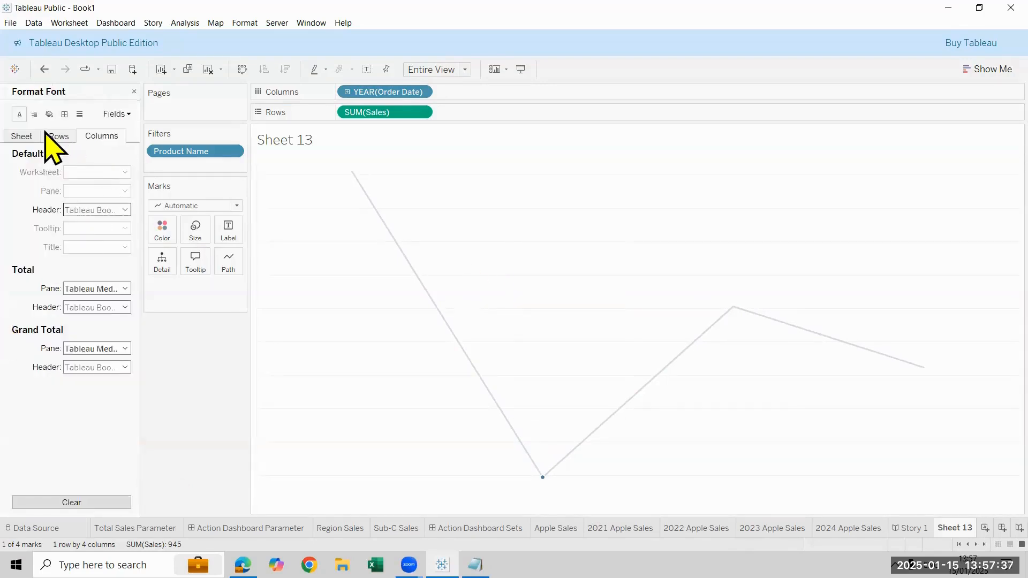
pyautogui.click(79, 114)
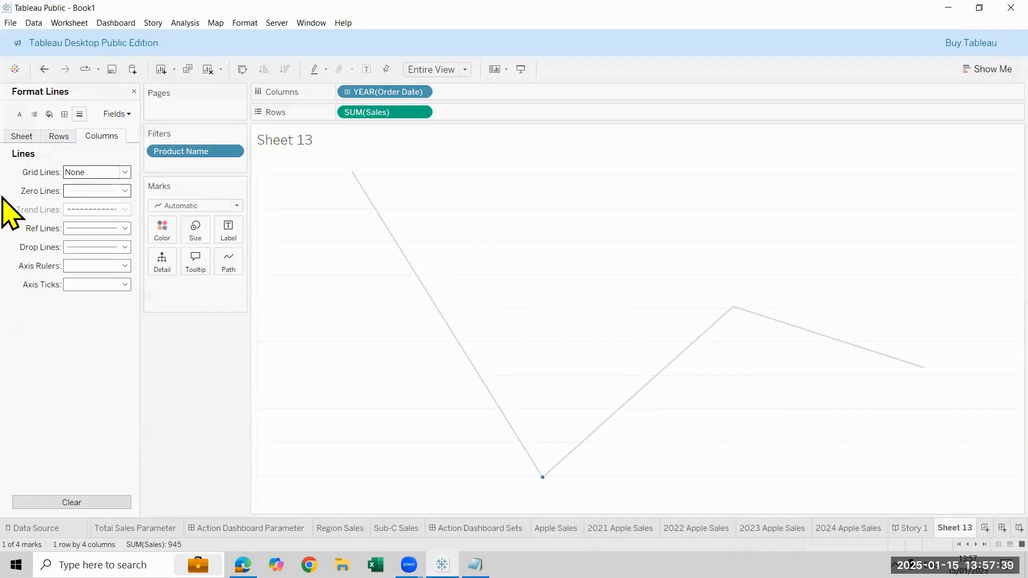
pyautogui.click(58, 137)
pyautogui.click(113, 172)
pyautogui.click(115, 187)
pyautogui.click(134, 91)
pyautogui.click(134, 92)
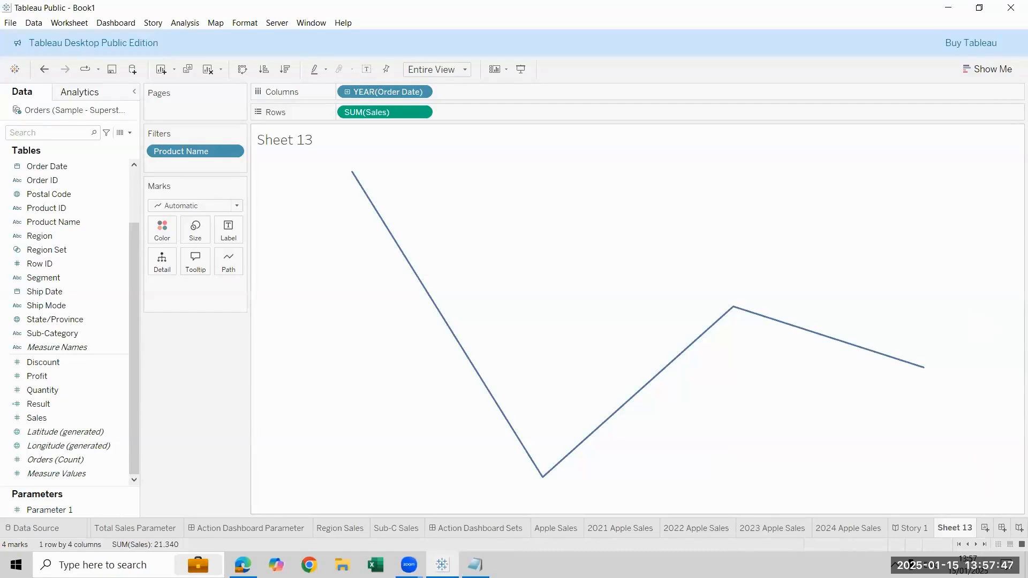
# Create a new dashboard and tile the Apple Sales sheet above Sheet 13
pyautogui.click(1002, 528)
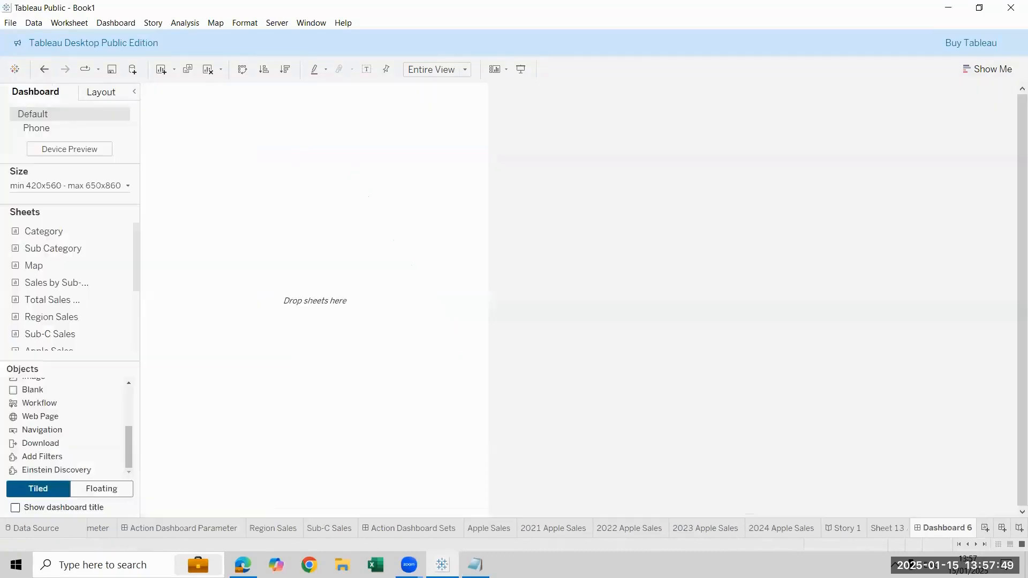
pyautogui.scroll(-3, 75, 298)
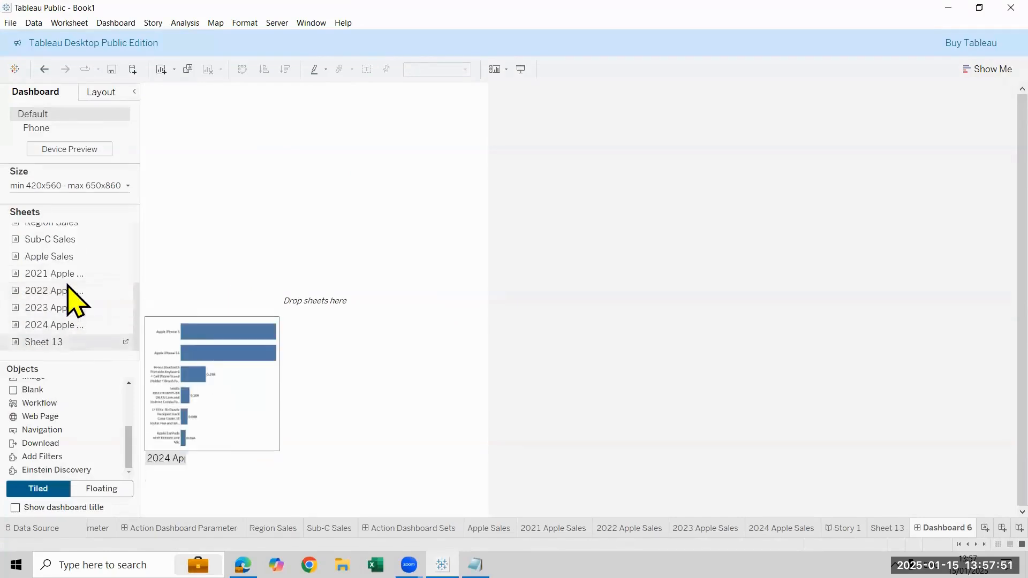
pyautogui.moveTo(70, 256); pyautogui.dragTo(255, 195)
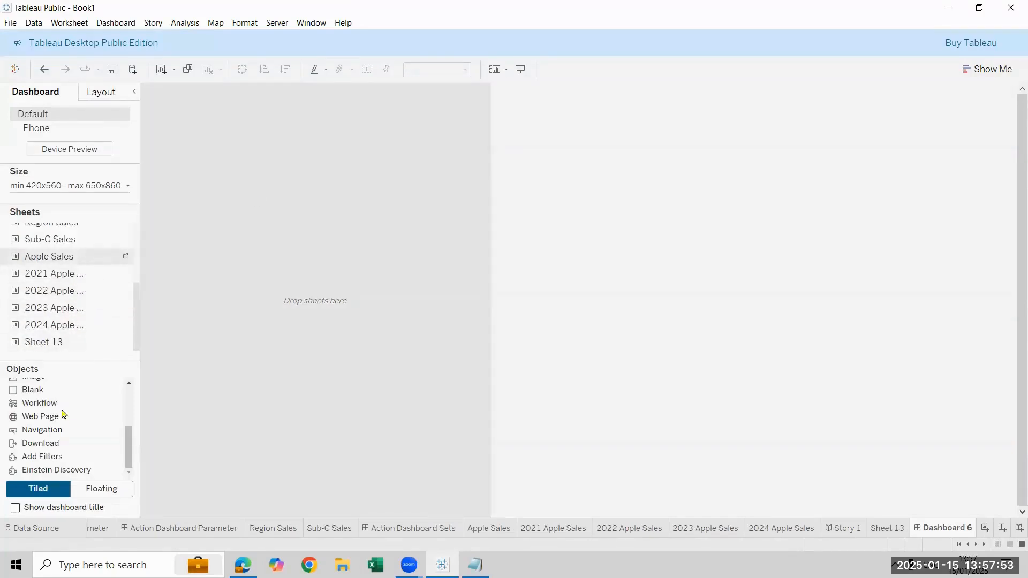
pyautogui.moveTo(30, 346); pyautogui.dragTo(388, 405)
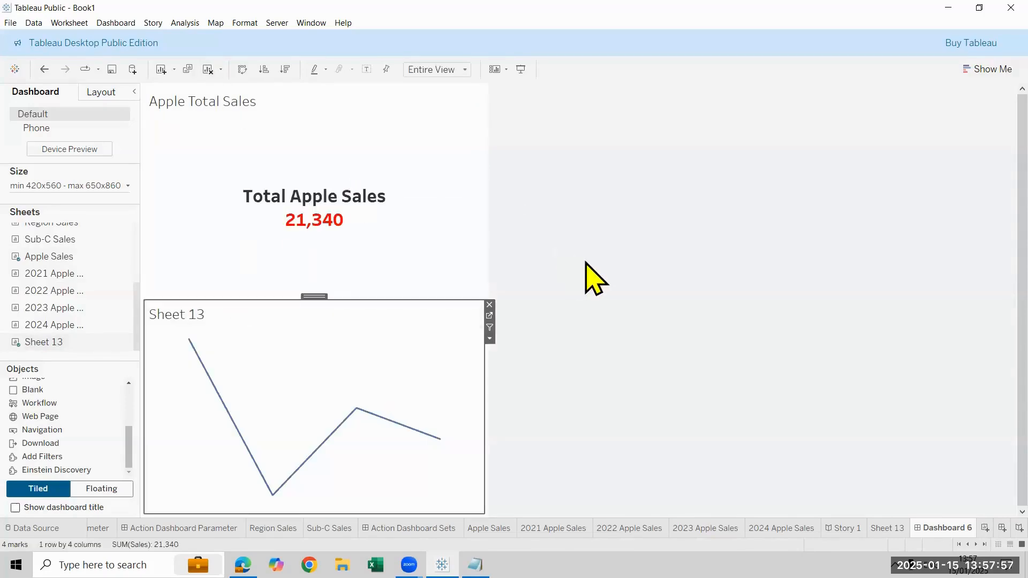
# Hide the titles of the tiled Apple Sales and Sheet 13 views in the dashboard
pyautogui.click(839, 330)
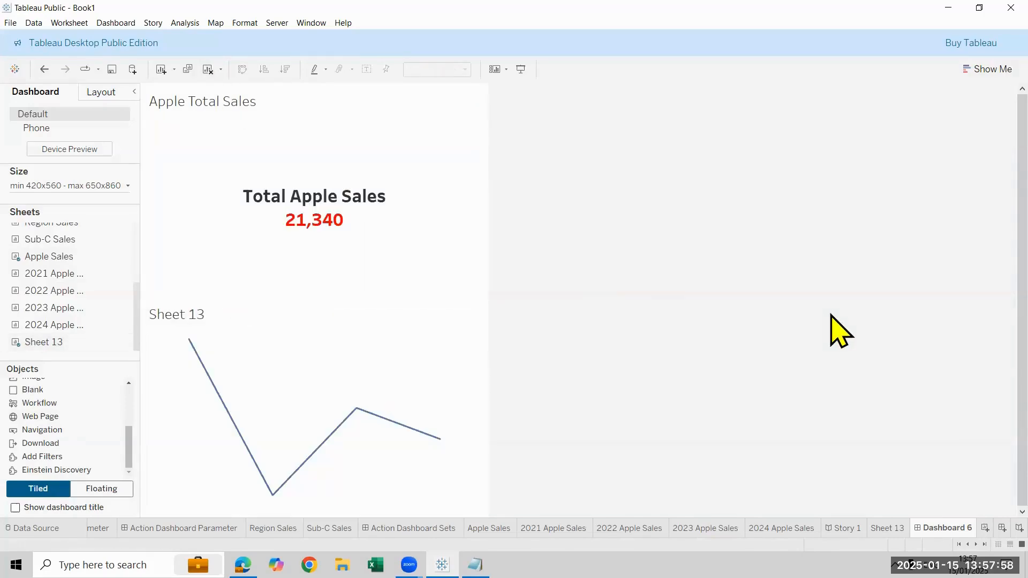
pyautogui.rightClick(214, 108)
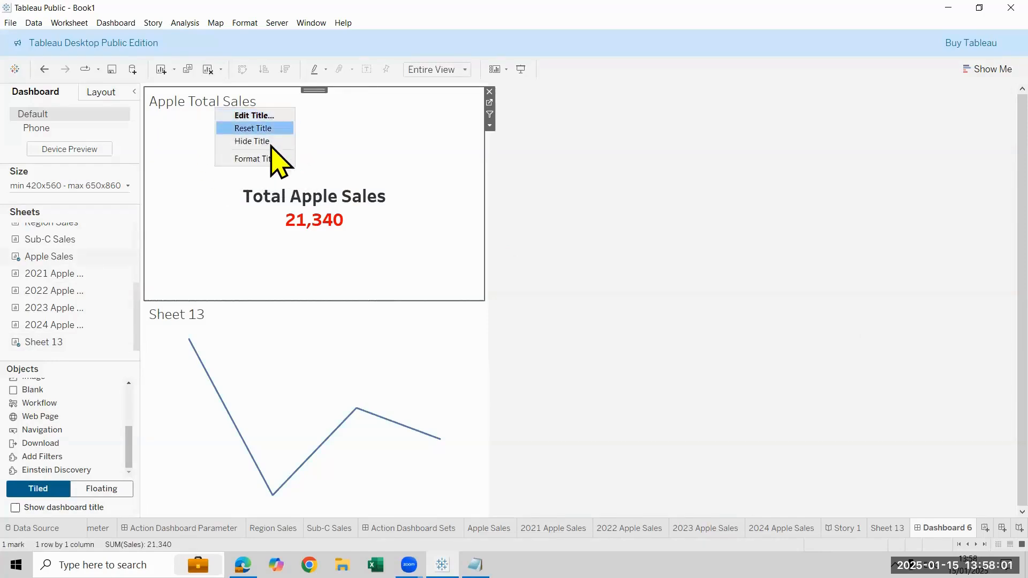
pyautogui.click(223, 284)
pyautogui.click(207, 312)
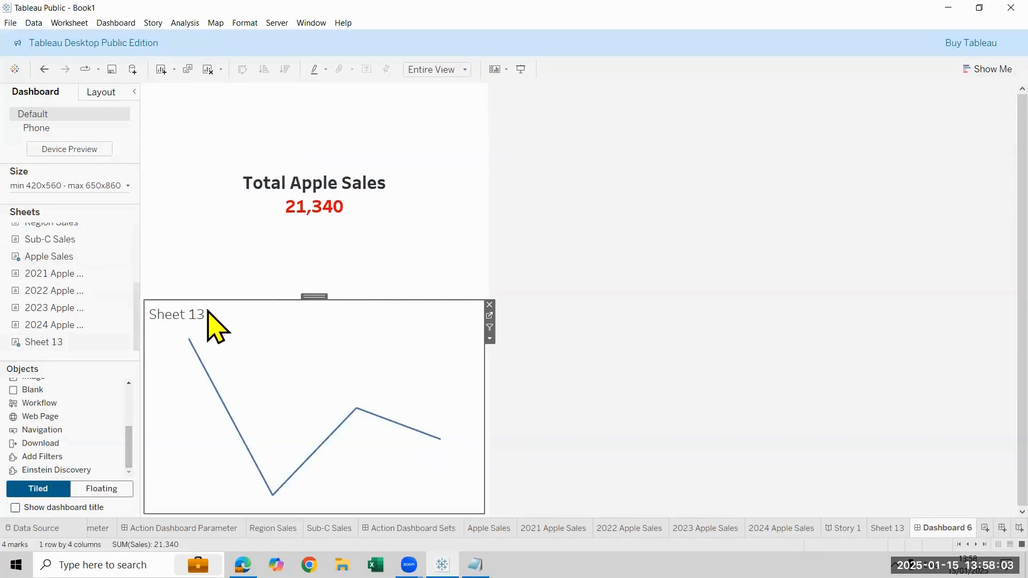
pyautogui.rightClick(210, 313)
pyautogui.click(324, 345)
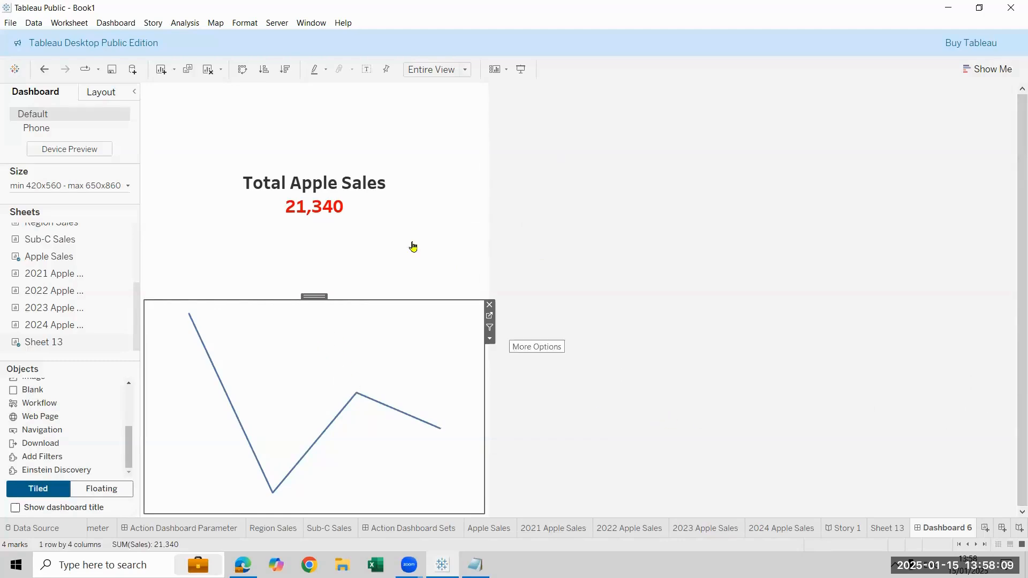
# Remove the tiled Sheet 13 and Apple Sales views from the dashboard
pyautogui.moveTo(241, 236)
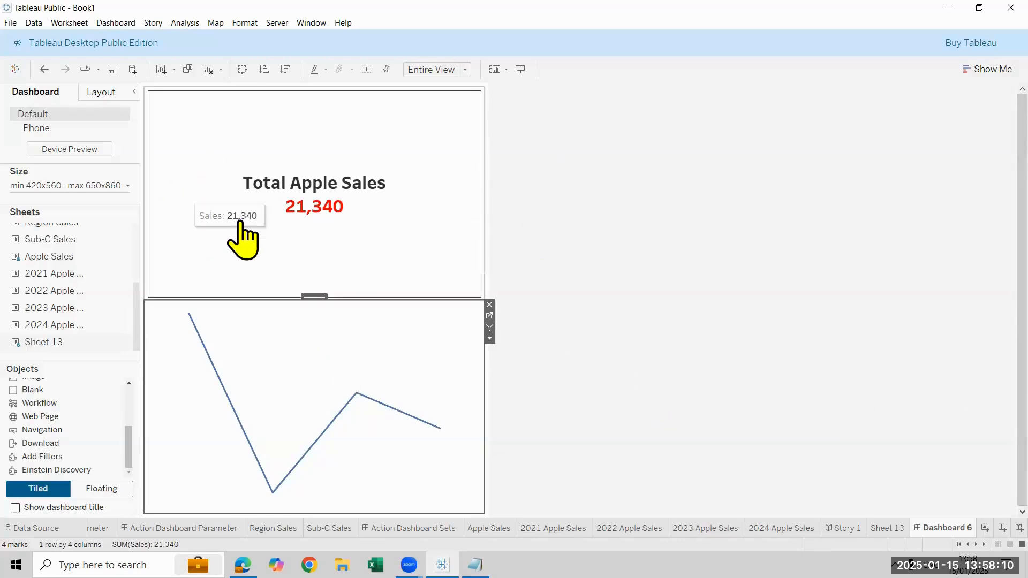
pyautogui.click(489, 305)
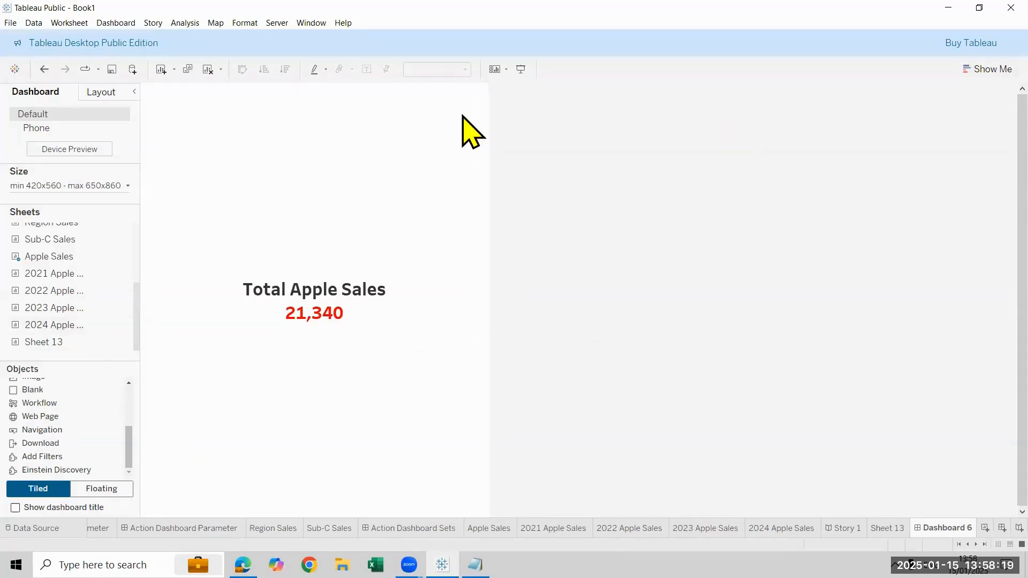
pyautogui.click(487, 94)
pyautogui.click(488, 92)
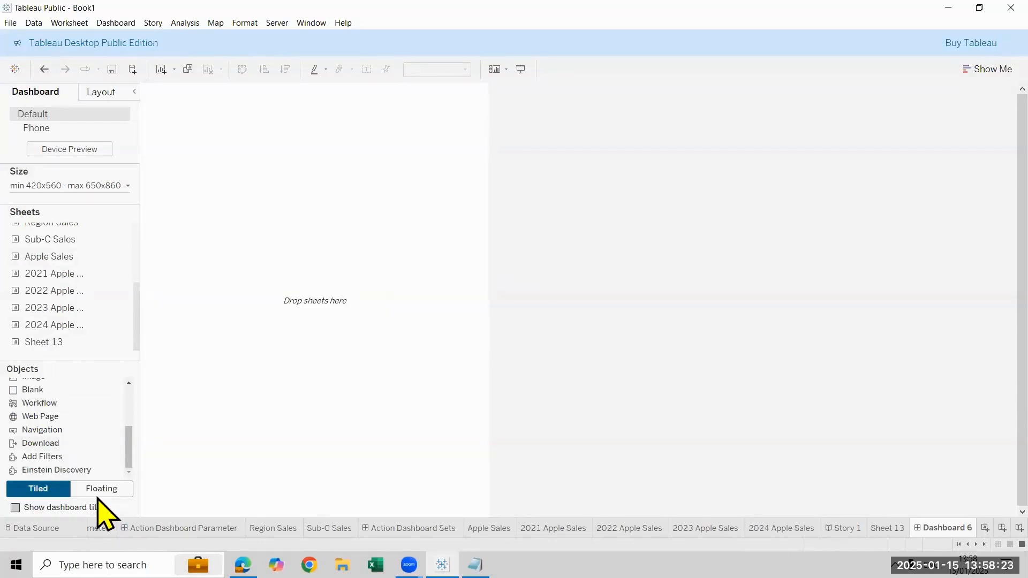
# Add Apple Sales to the dashboard as a floating object, resize it to a wide, low box and hide its title
pyautogui.click(115, 494)
pyautogui.moveTo(31, 257); pyautogui.dragTo(282, 208)
pyautogui.moveTo(214, 183); pyautogui.dragTo(205, 181)
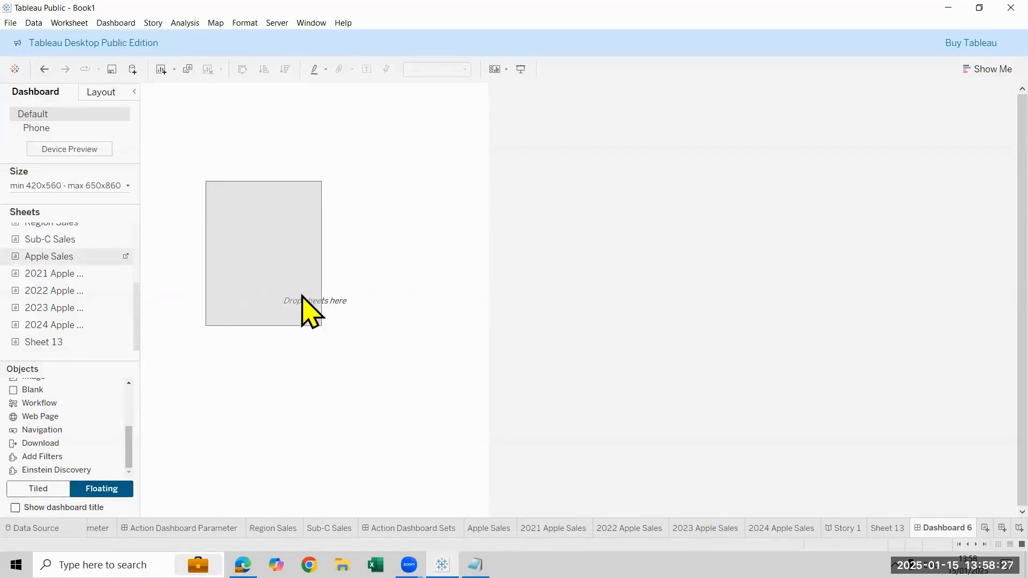
pyautogui.moveTo(322, 325); pyautogui.dragTo(448, 291)
pyautogui.rightClick(307, 199)
pyautogui.click(344, 232)
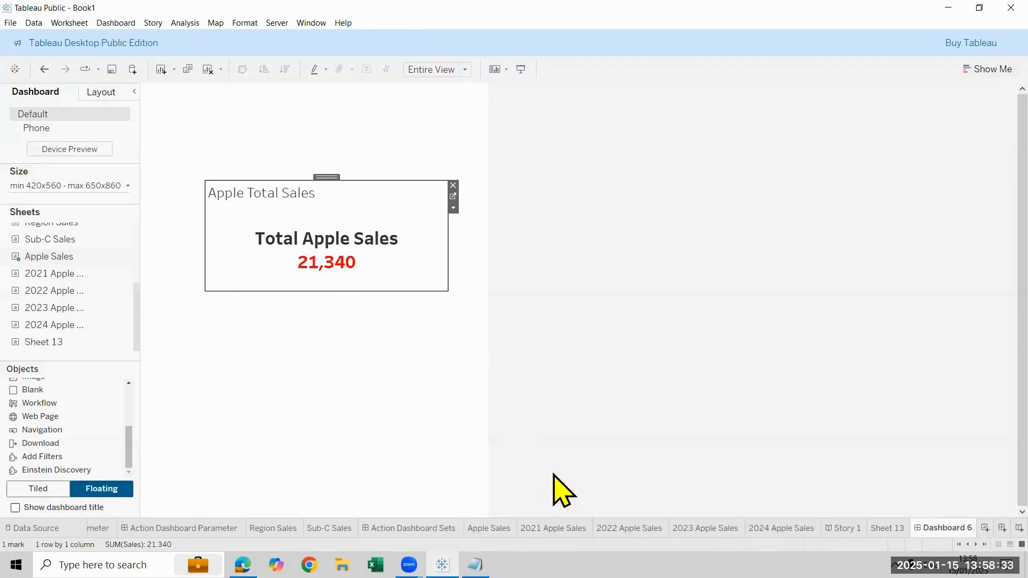
# Float Sheet 13 directly below the total sales figure, shrink it to a small trend line and hide its title
pyautogui.moveTo(67, 344)
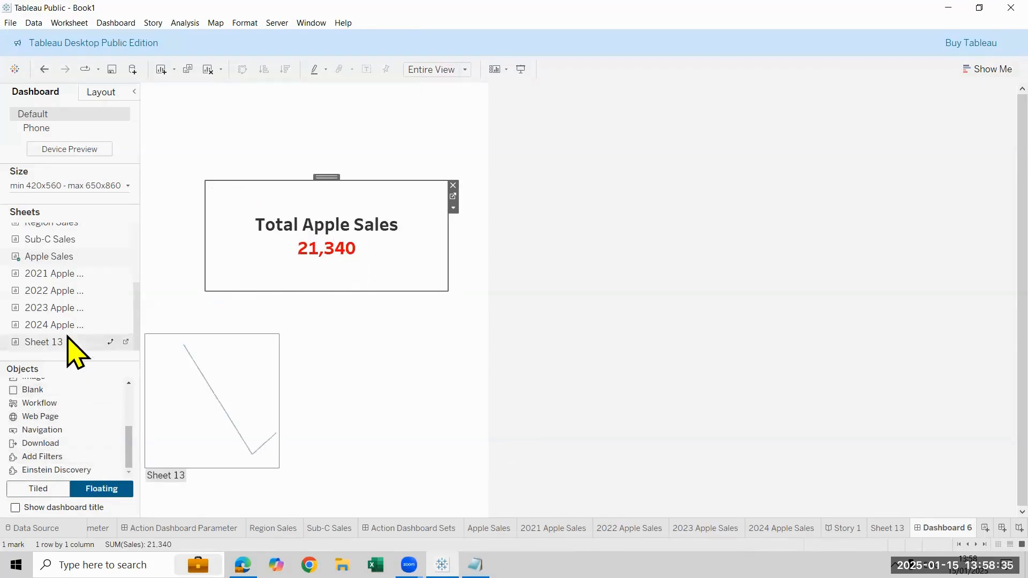
pyautogui.moveTo(102, 345); pyautogui.dragTo(239, 265)
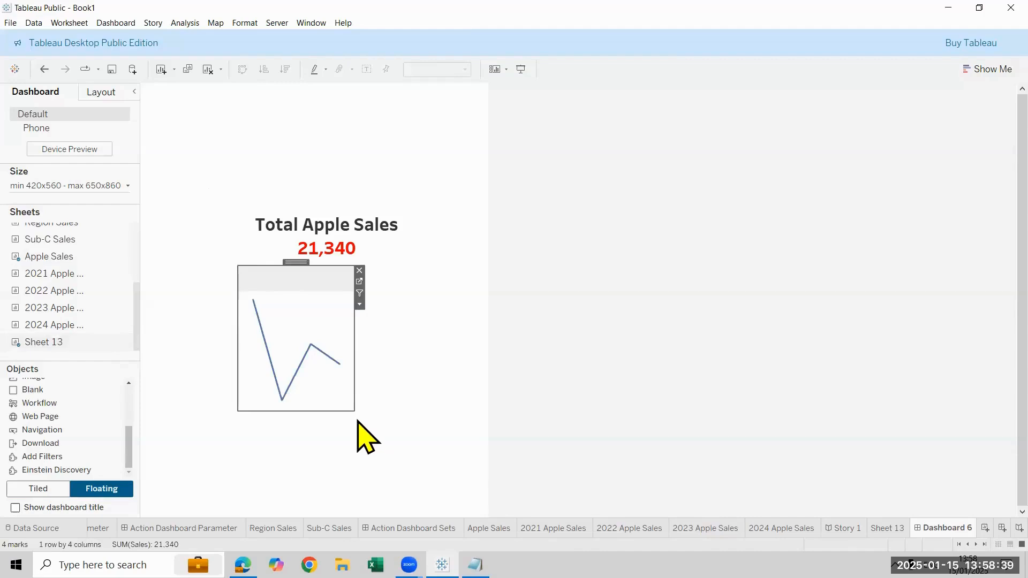
pyautogui.moveTo(356, 412); pyautogui.dragTo(428, 311)
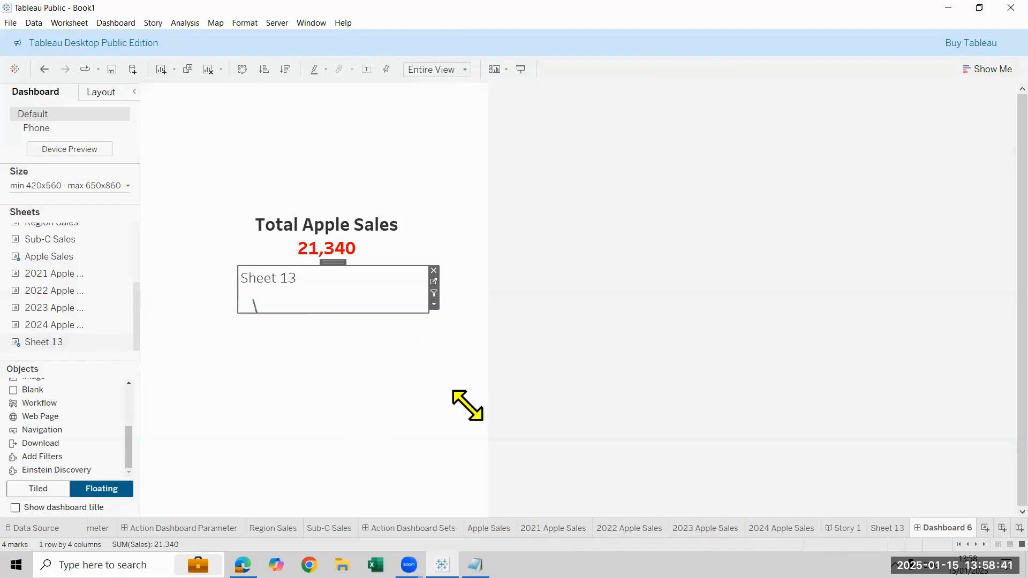
pyautogui.rightClick(301, 281)
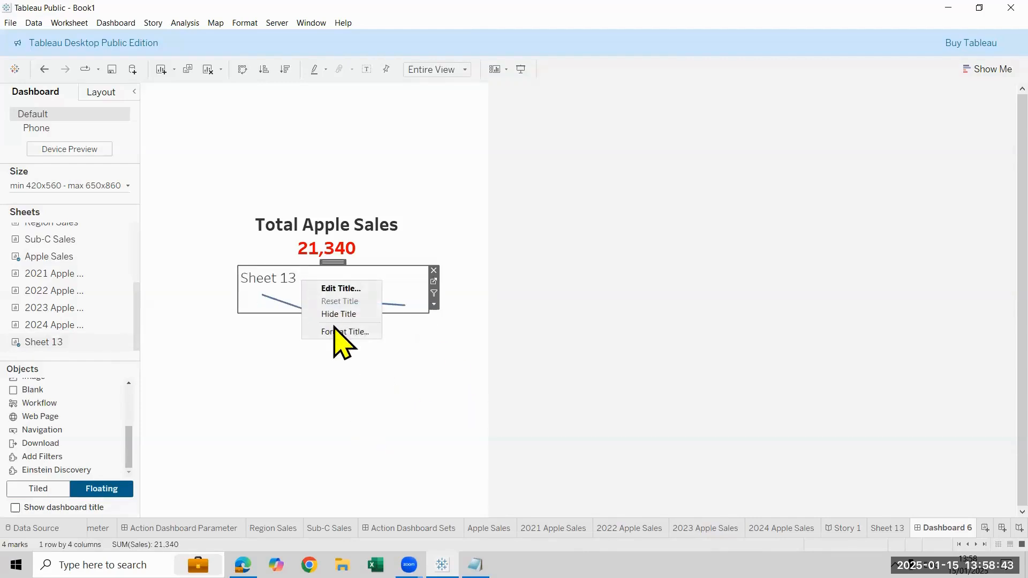
pyautogui.click(334, 313)
pyautogui.click(333, 390)
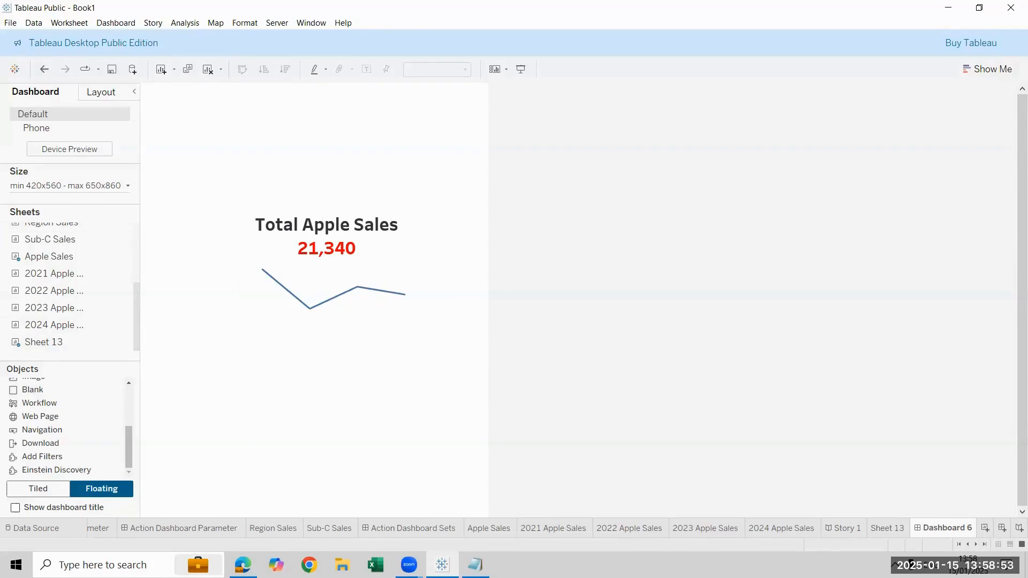
# Place a floating Blank object of about 468 by 224 around the total sales figure and its trend line
pyautogui.click(48, 390)
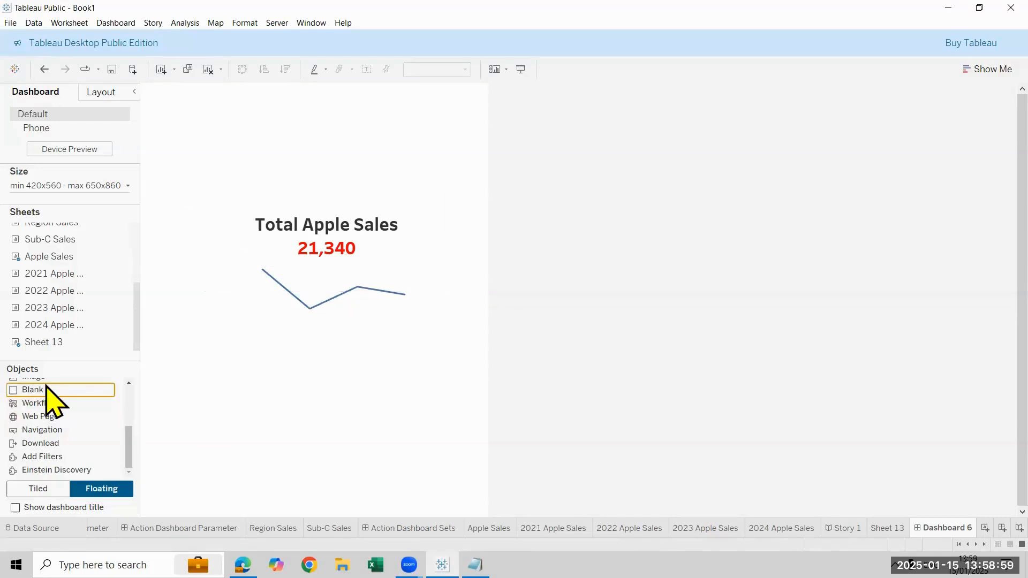
pyautogui.moveTo(50, 390); pyautogui.dragTo(309, 347)
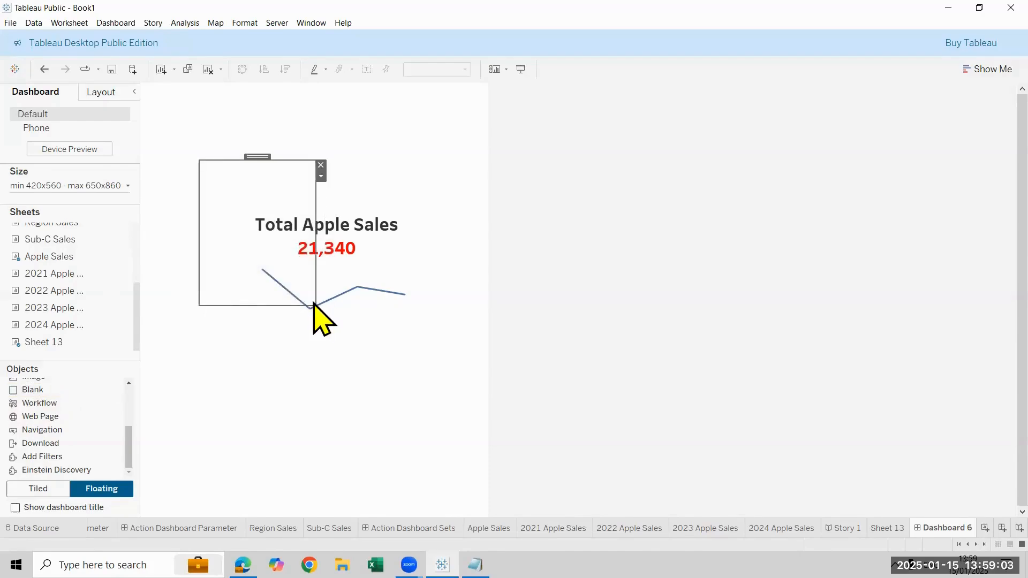
pyautogui.moveTo(314, 306); pyautogui.dragTo(474, 319)
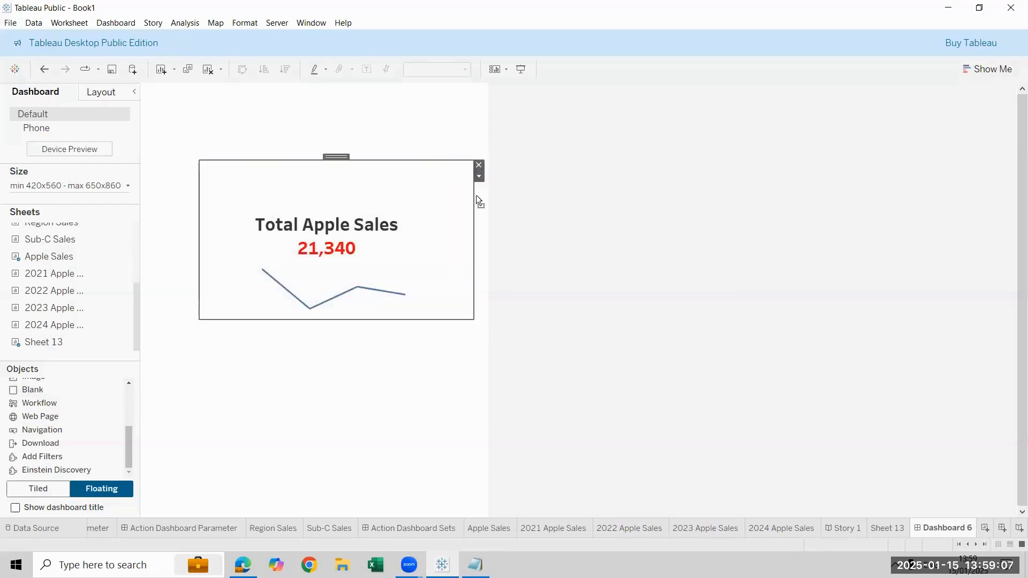
pyautogui.click(656, 368)
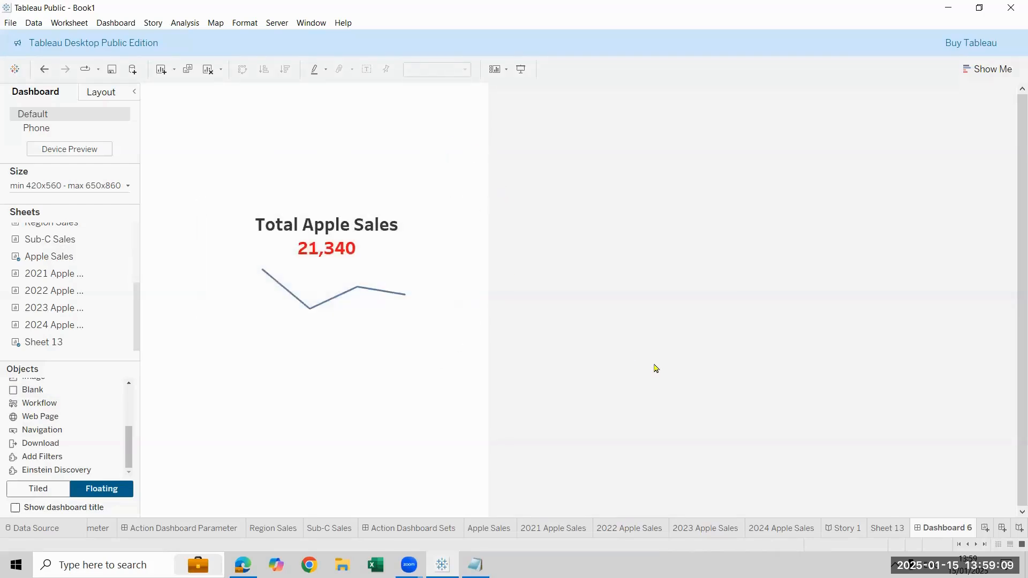
pyautogui.click(214, 235)
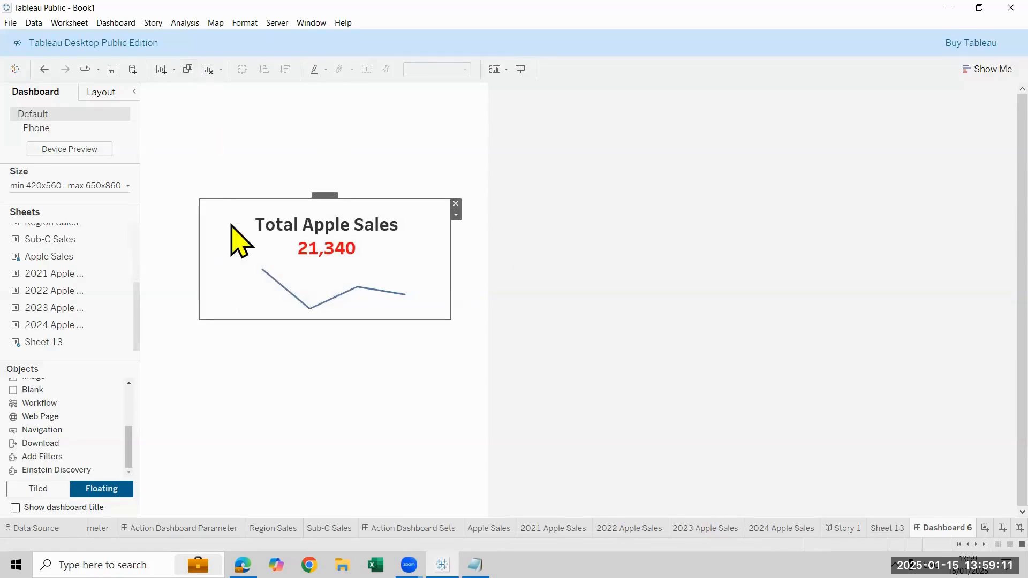
# Give the Blank object a thin solid border, and go to the Apple Sales worksheet
pyautogui.click(102, 92)
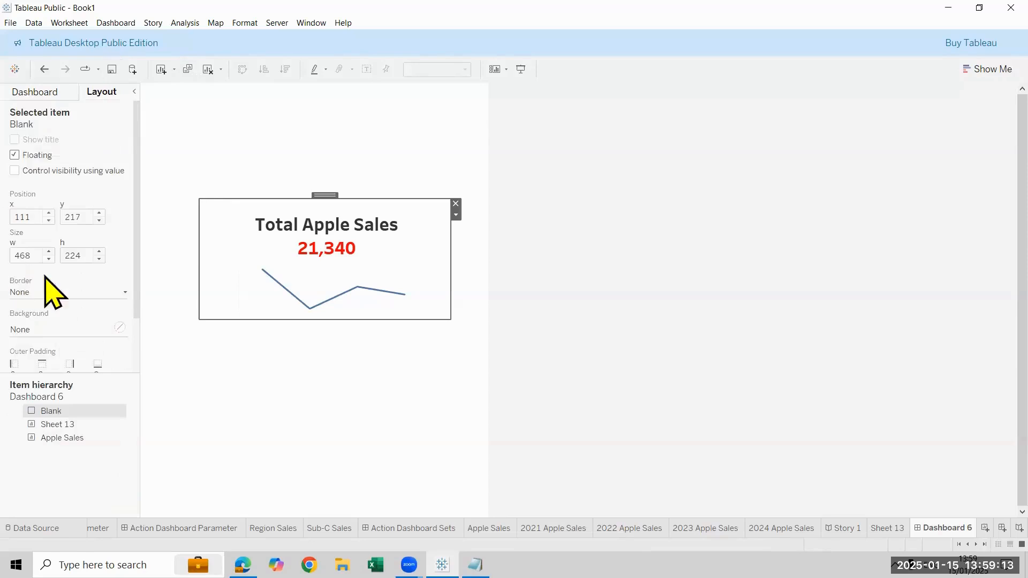
pyautogui.click(72, 293)
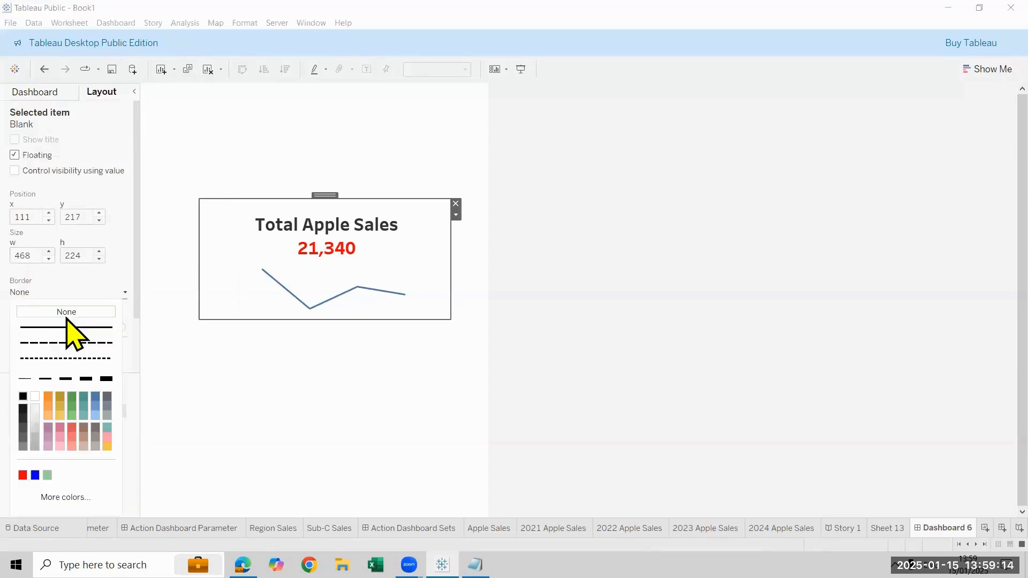
pyautogui.click(252, 471)
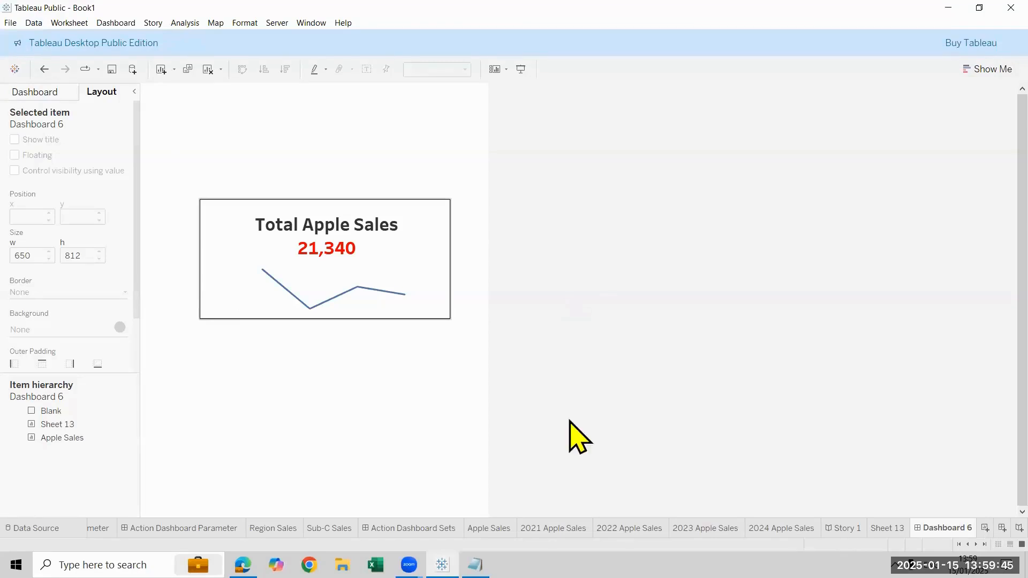
pyautogui.click(489, 528)
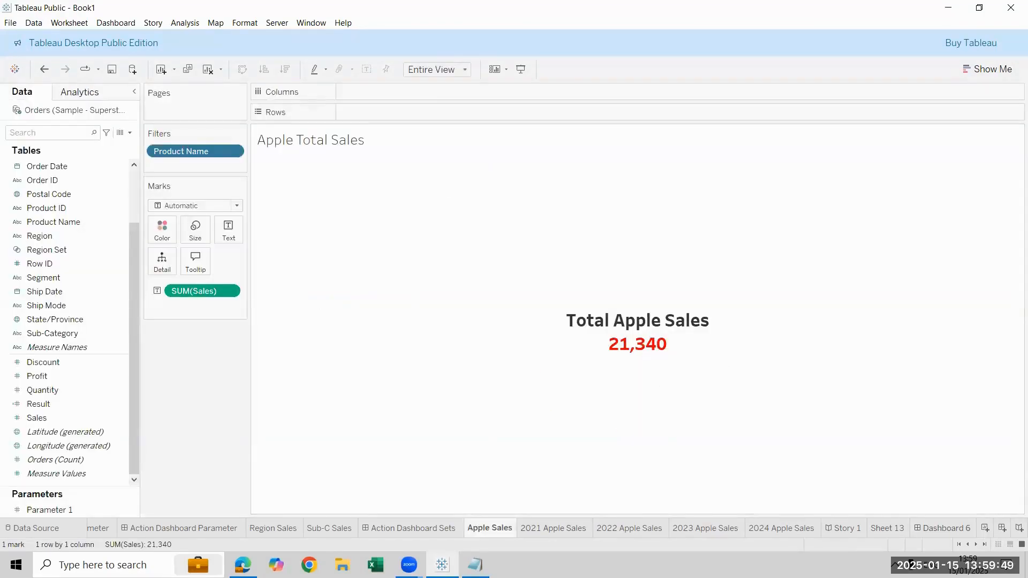
# Rename the Sheet 13 worksheet as Line chart and return to Dashboard 6
pyautogui.click(887, 529)
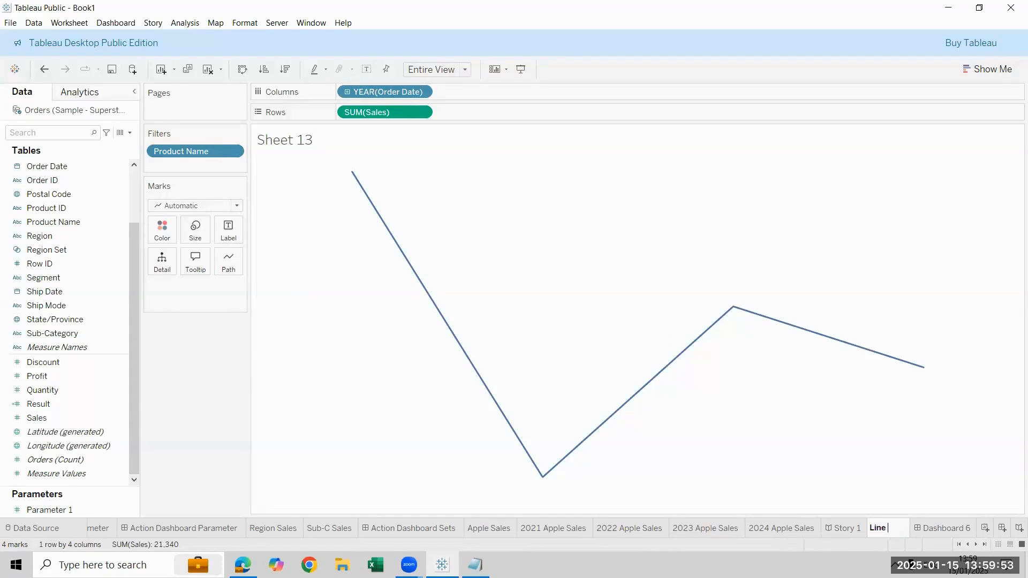
pyautogui.write('Line chart')
pyautogui.press('Return')
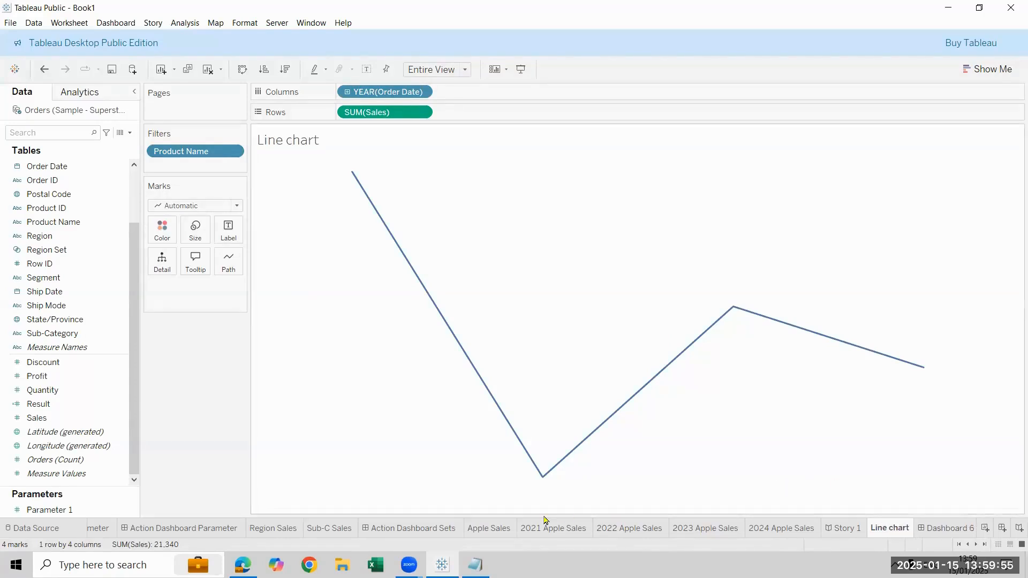
pyautogui.click(491, 530)
pyautogui.click(889, 528)
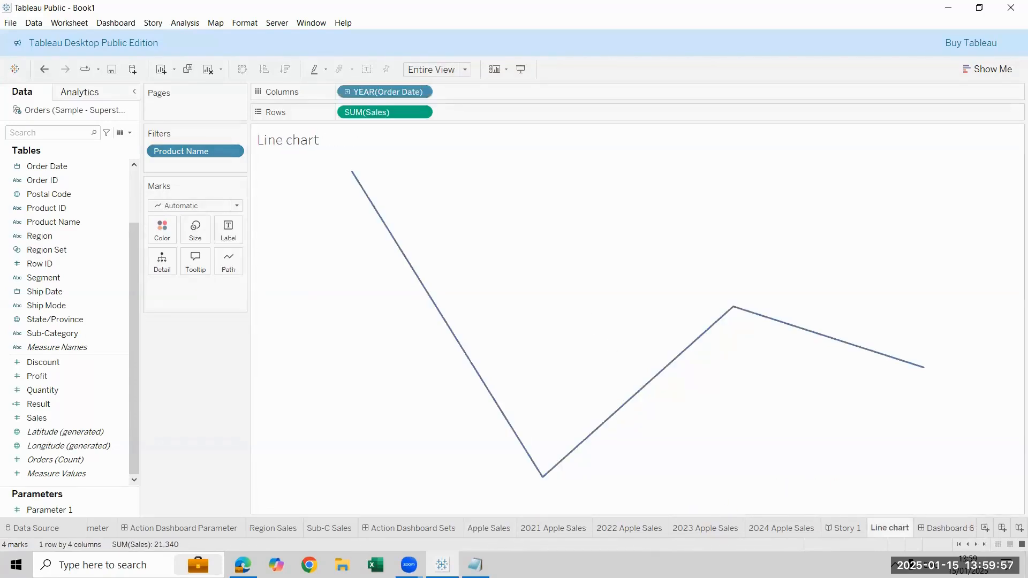
pyautogui.click(946, 529)
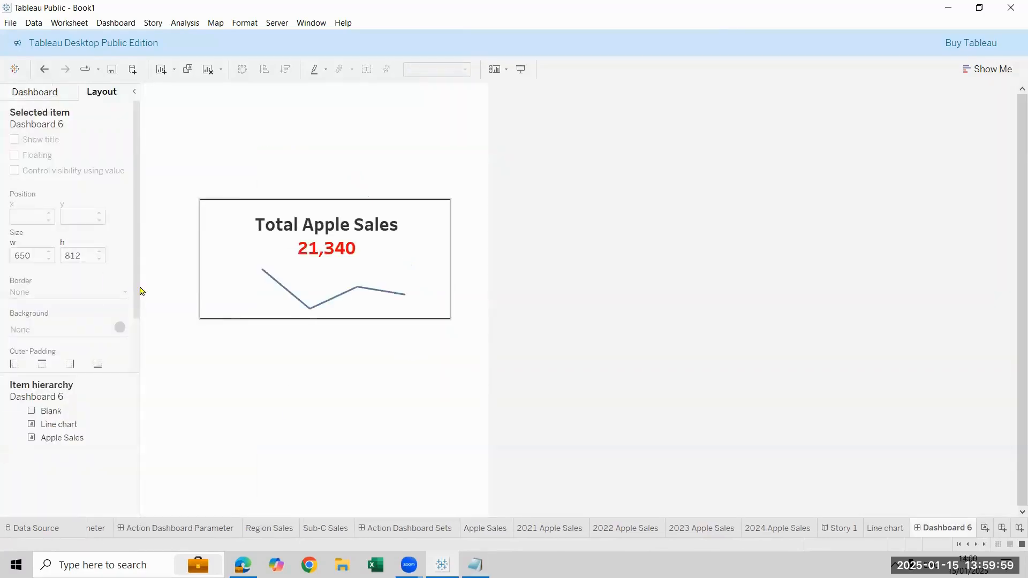
# Examine the position, size and border style options of the Blank object framing the total sales card
pyautogui.click(35, 92)
pyautogui.click(284, 219)
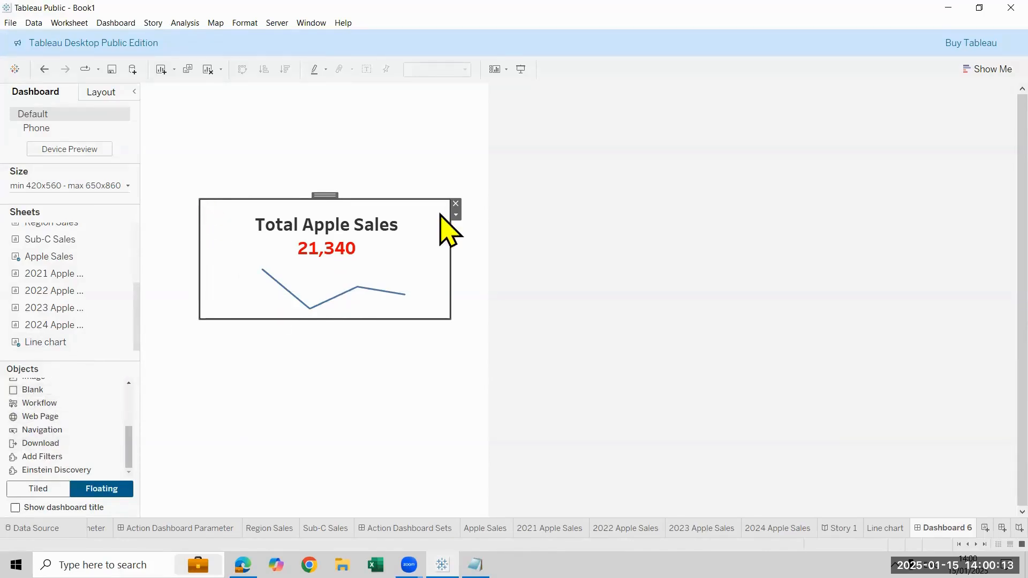
pyautogui.click(96, 92)
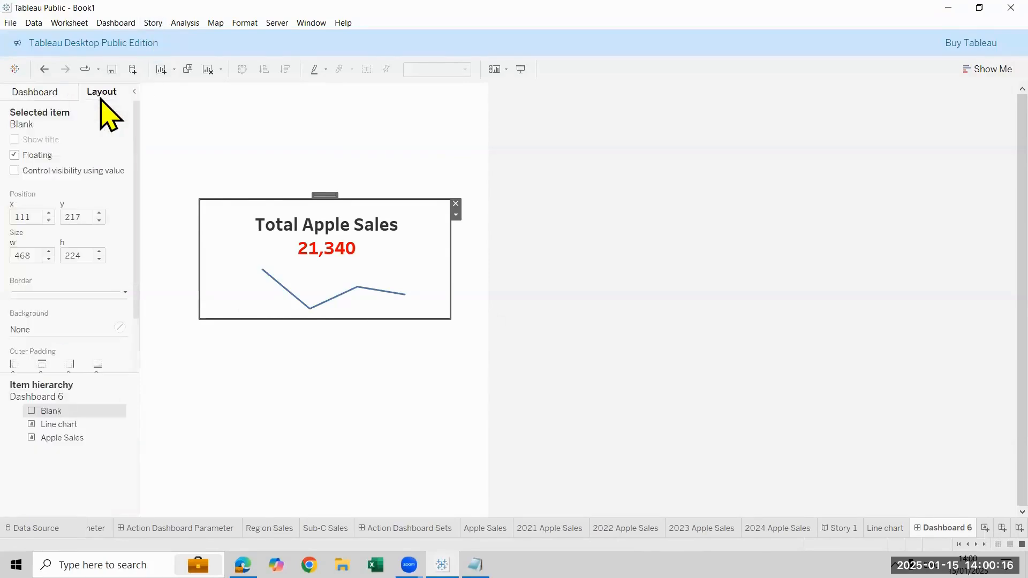
pyautogui.click(88, 292)
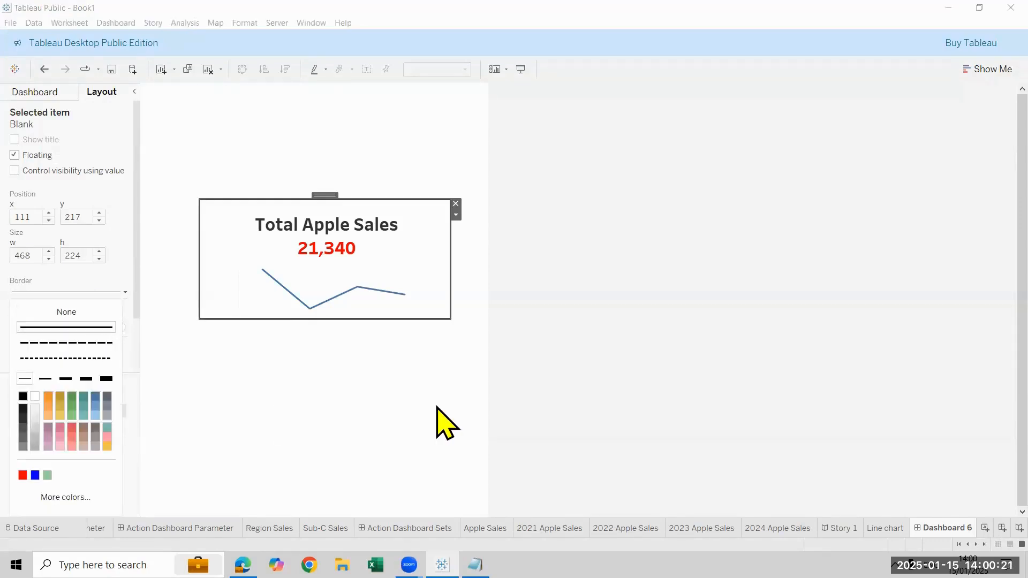
pyautogui.click(442, 420)
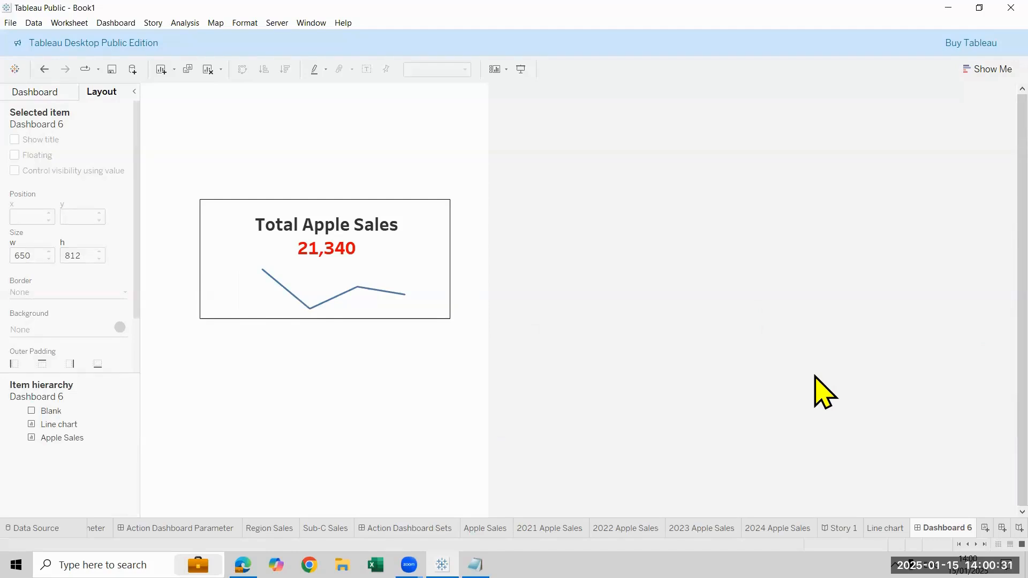
# Save the workbook in the Tableau 12PM folder as a Tableau Packaged Workbook named Day-11 Action Dashboard
pyautogui.click(10, 22)
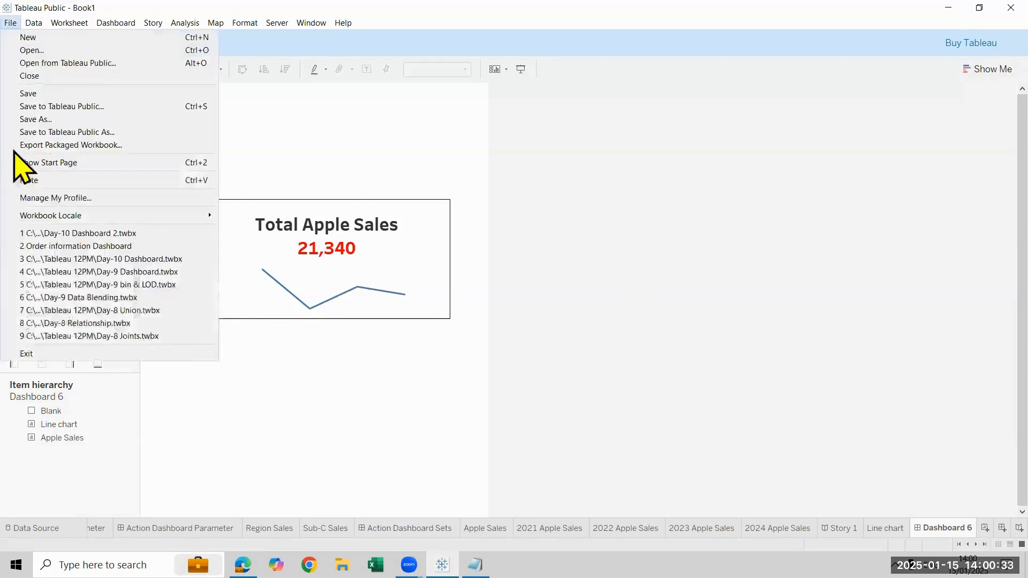
pyautogui.click(32, 93)
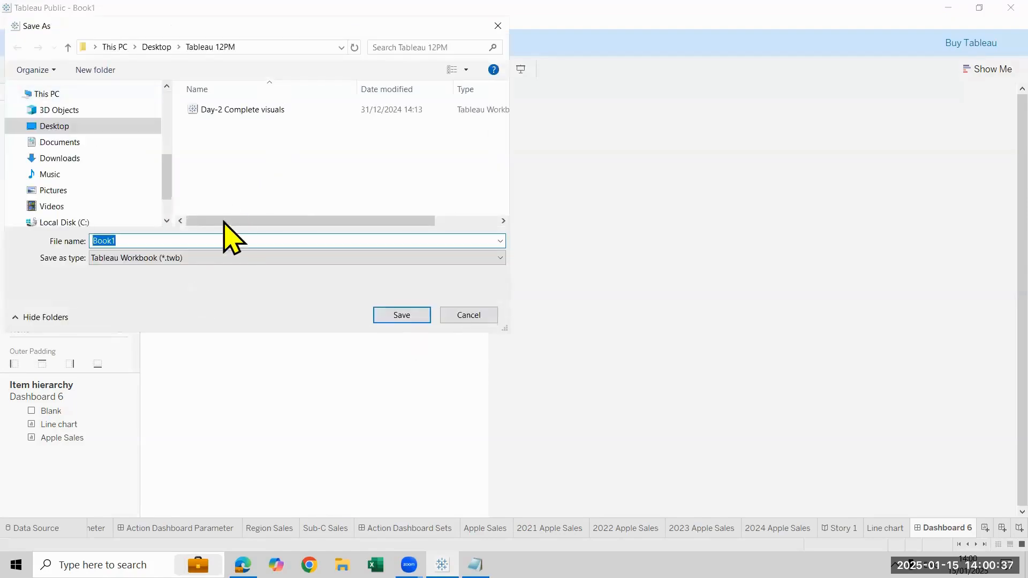
pyautogui.click(235, 258)
pyautogui.click(246, 283)
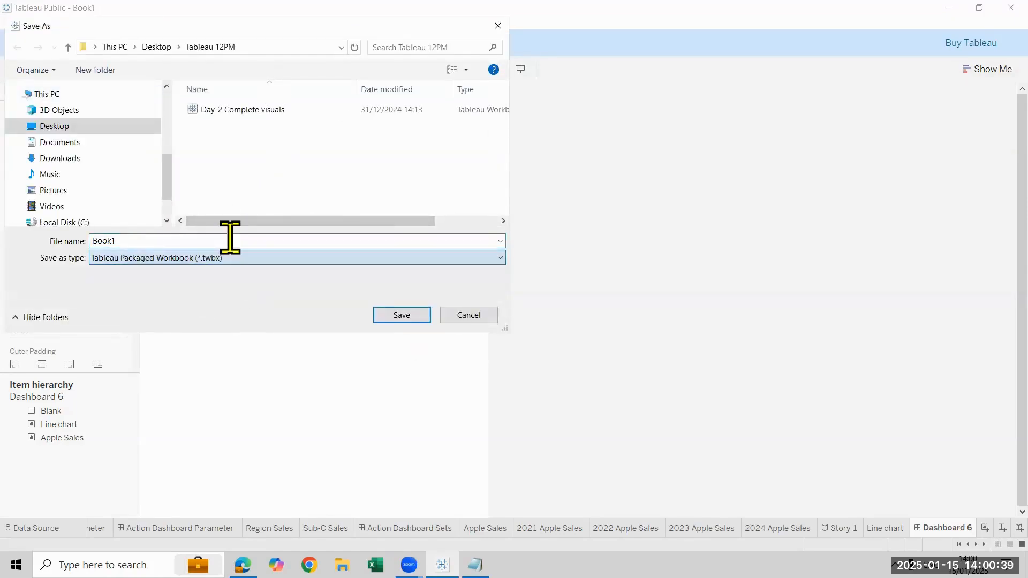
pyautogui.write('D')
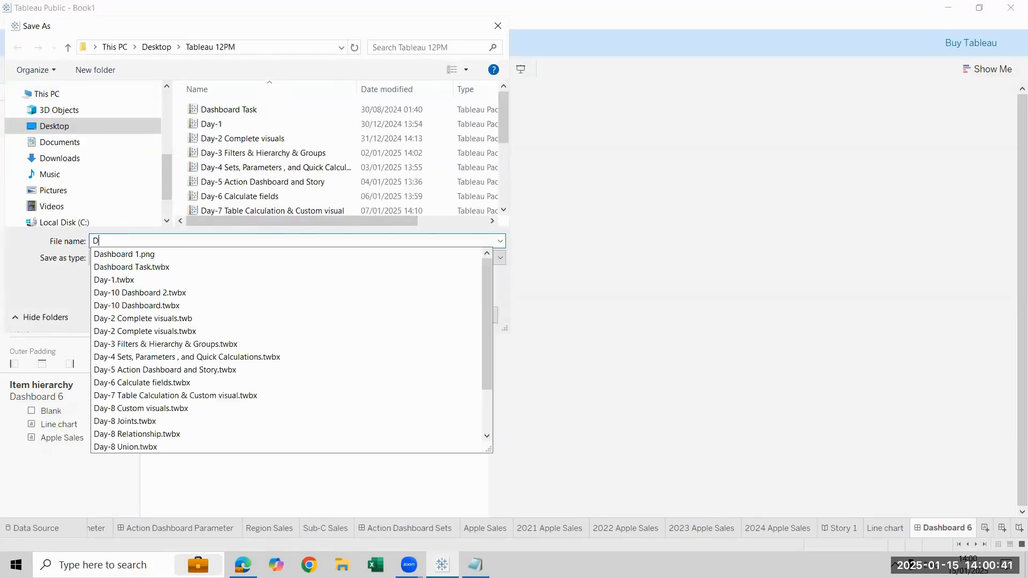
pyautogui.write('ay-11 Action Dasjn')
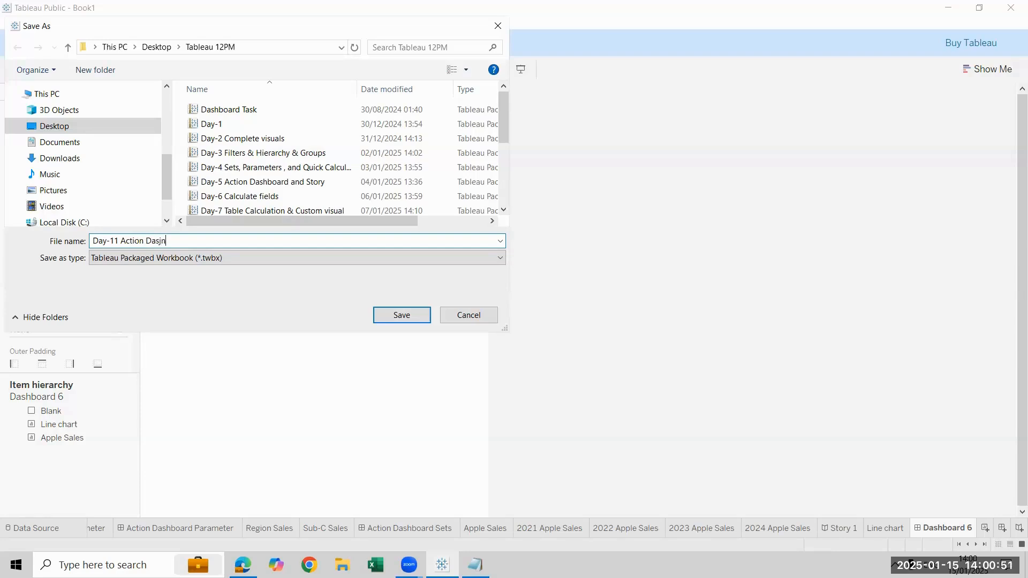
pyautogui.press('BackSpace')
pyautogui.press('BackSpace')
pyautogui.write('hboard')
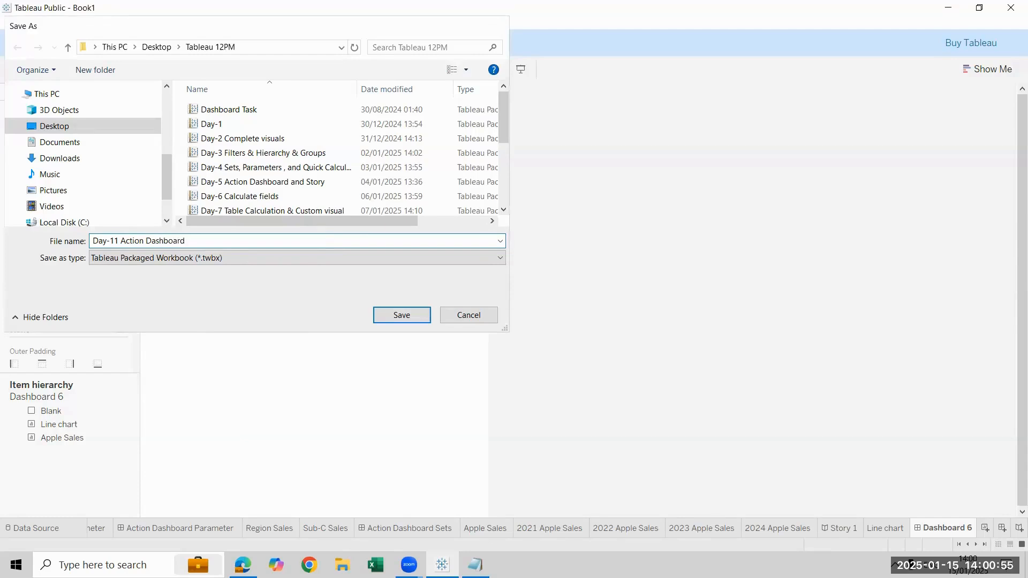
pyautogui.press('Return')
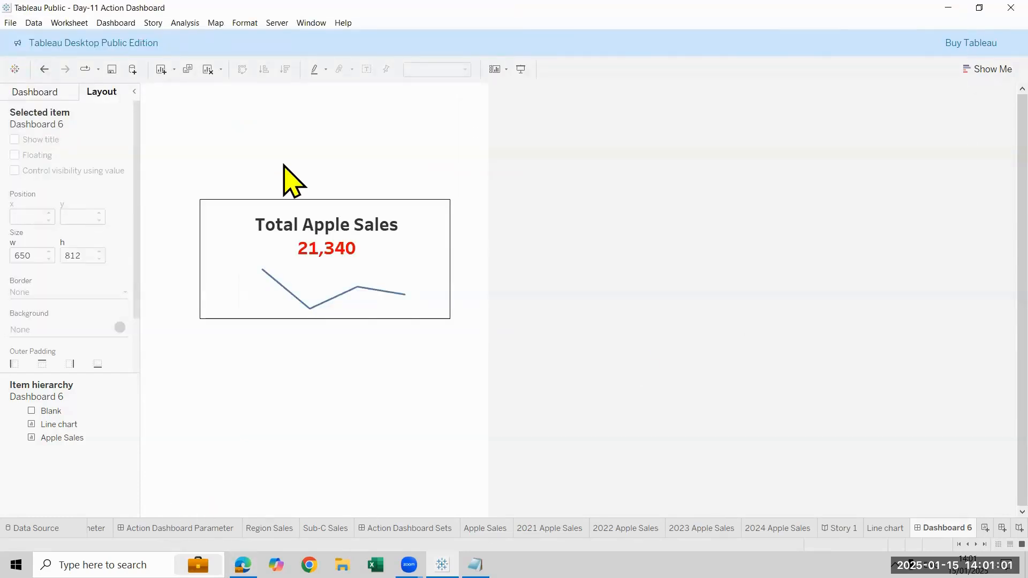
# Close the saved workbook and refresh the desktop
pyautogui.click(947, 7)
pyautogui.press('super+d')
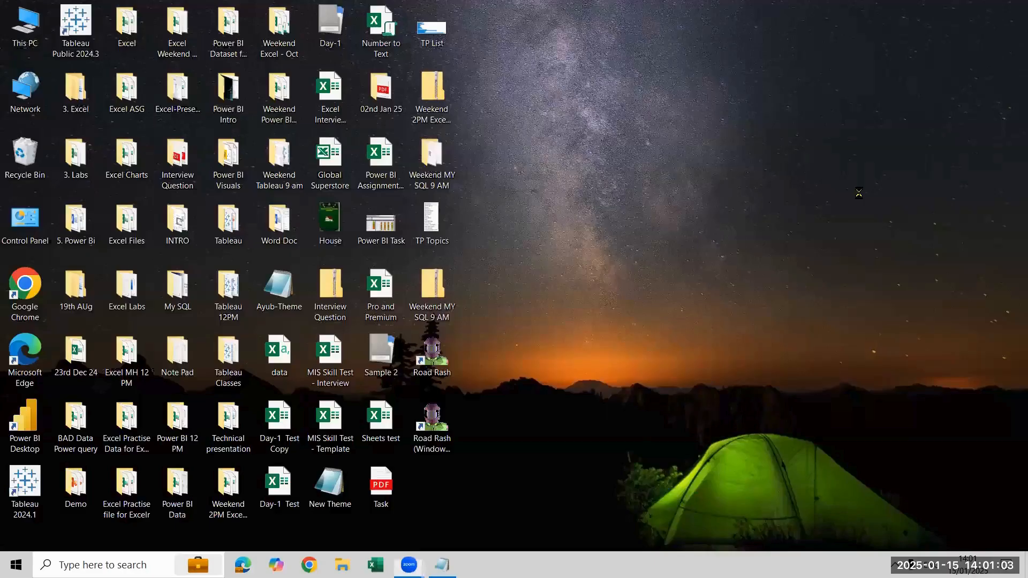
pyautogui.rightClick(826, 140)
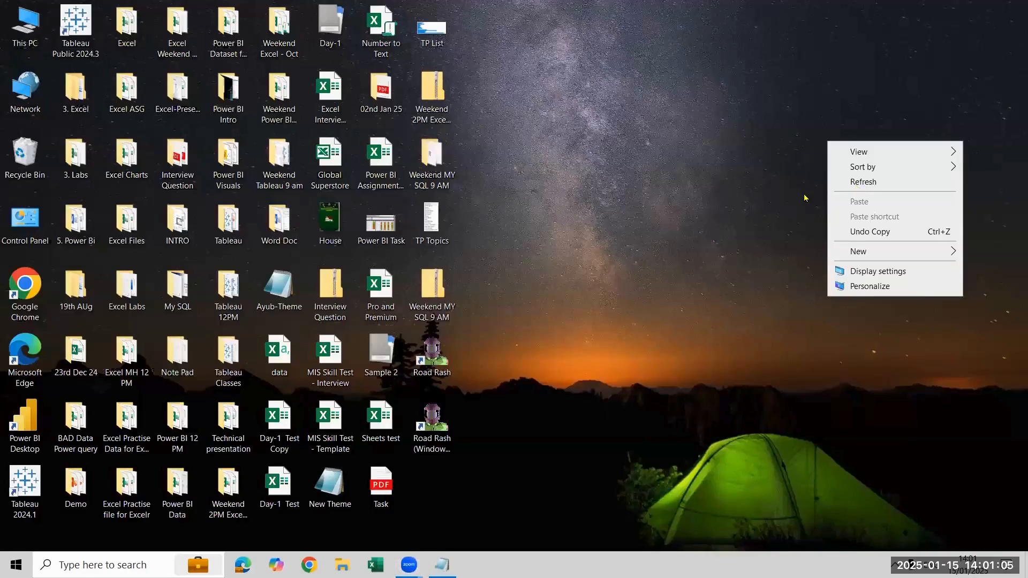
pyautogui.click(857, 181)
pyautogui.rightClick(601, 318)
pyautogui.click(616, 359)
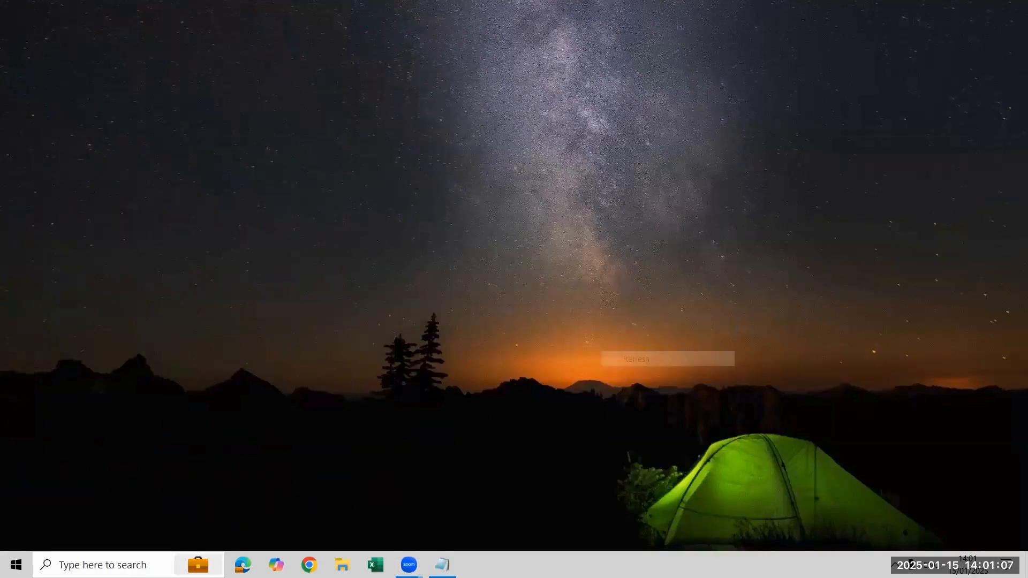
# Close the other application window still open in the background
pyautogui.click(449, 560)
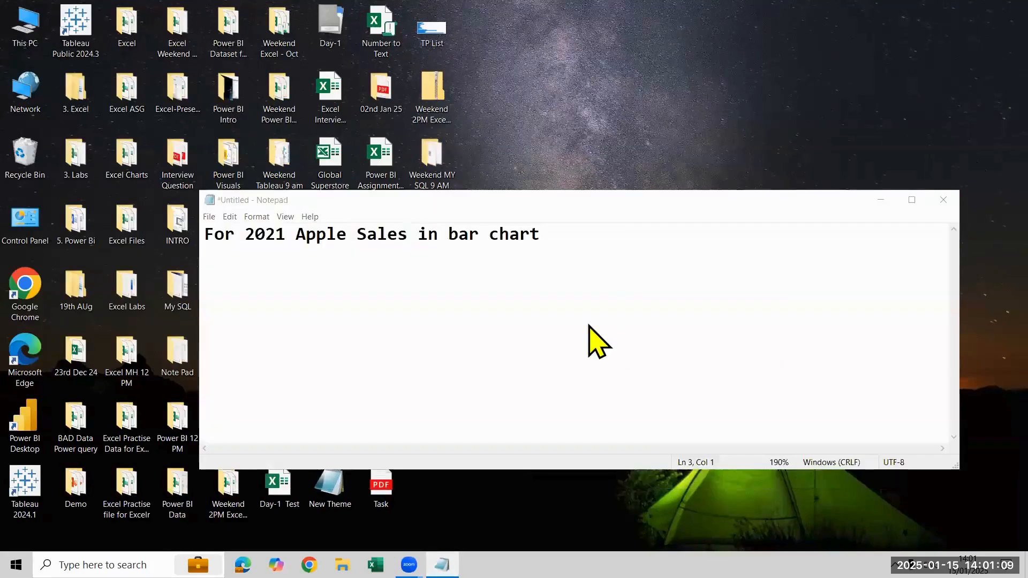
pyautogui.hotkey('alt', 'F4')
pyautogui.click(538, 283)
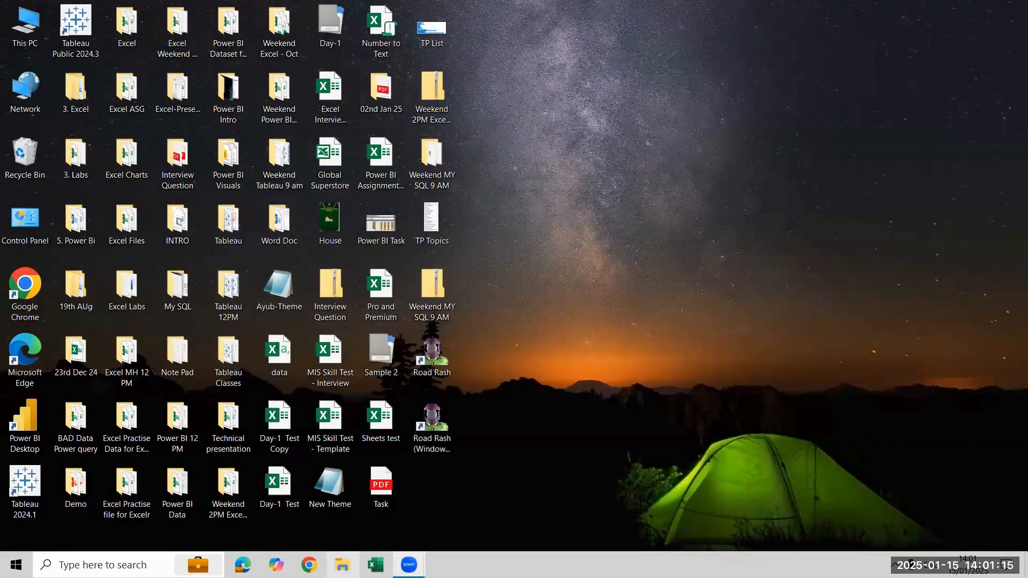
# Switch to File Explorer and compress the Tableau 12PM folder on the Desktop into a zip file named Tableau 12PM
pyautogui.click(342, 565)
pyautogui.click(84, 232)
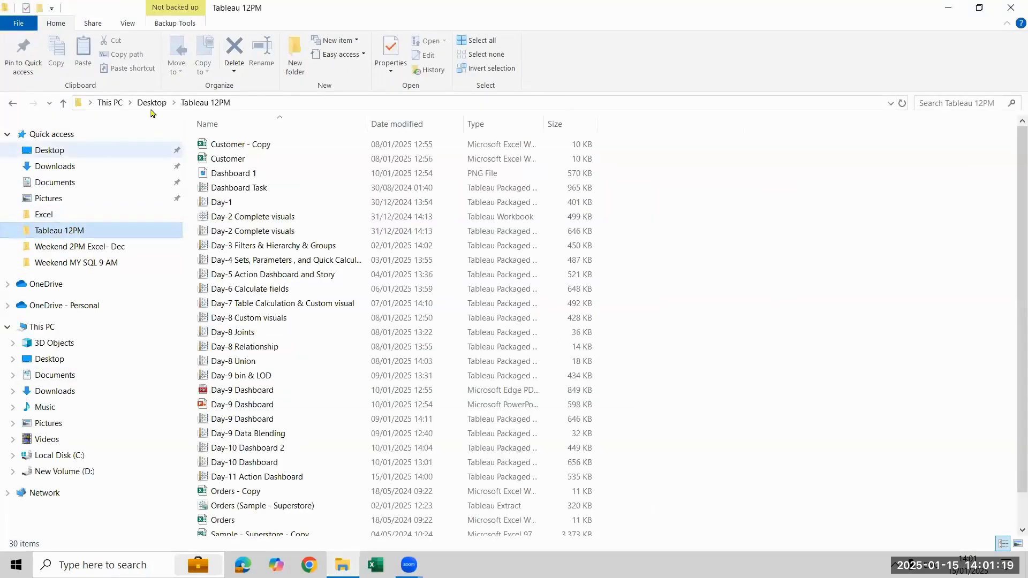
pyautogui.hotkey('alt', 'Up')
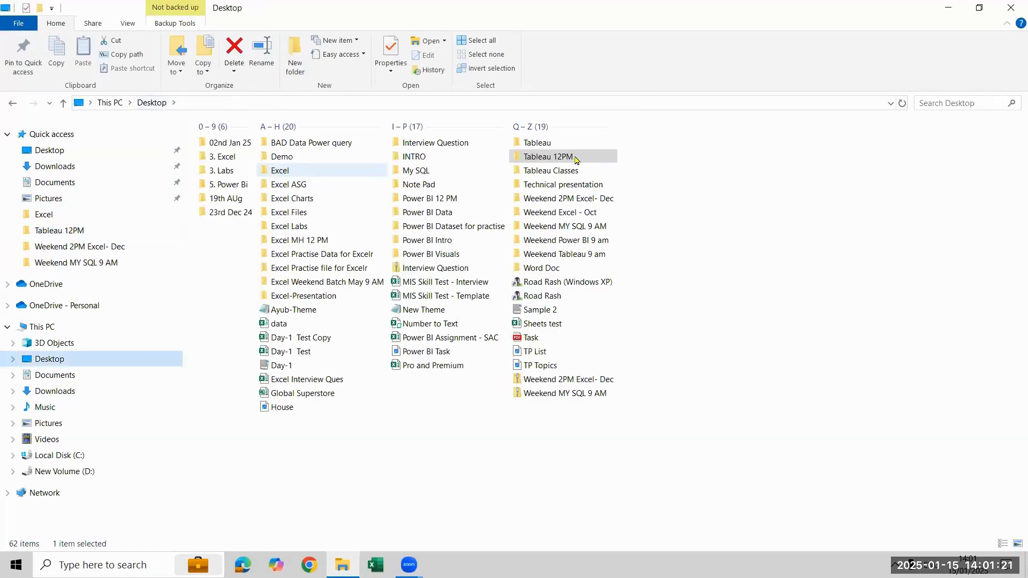
pyautogui.rightClick(574, 156)
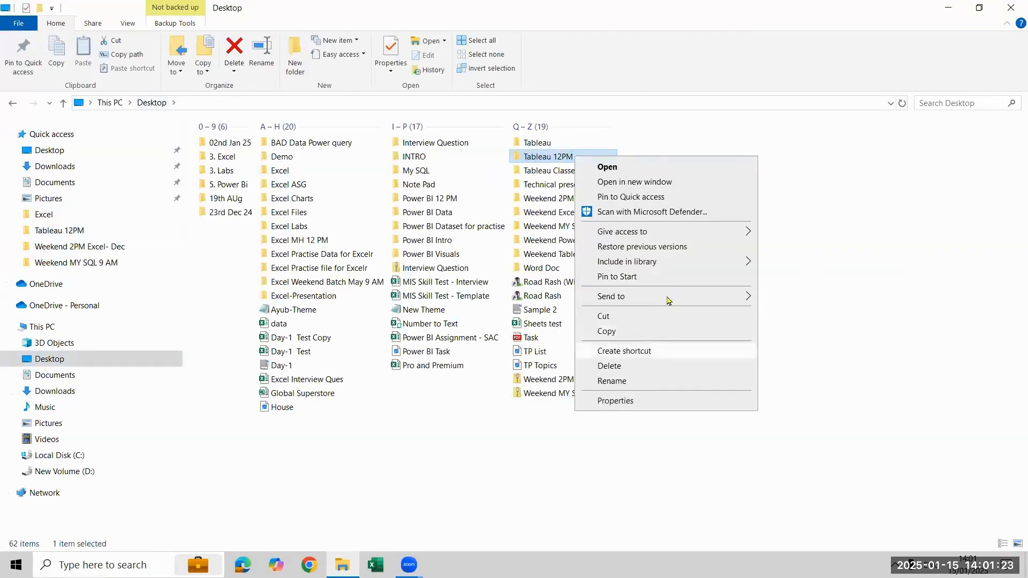
pyautogui.moveTo(744, 296)
pyautogui.click(827, 313)
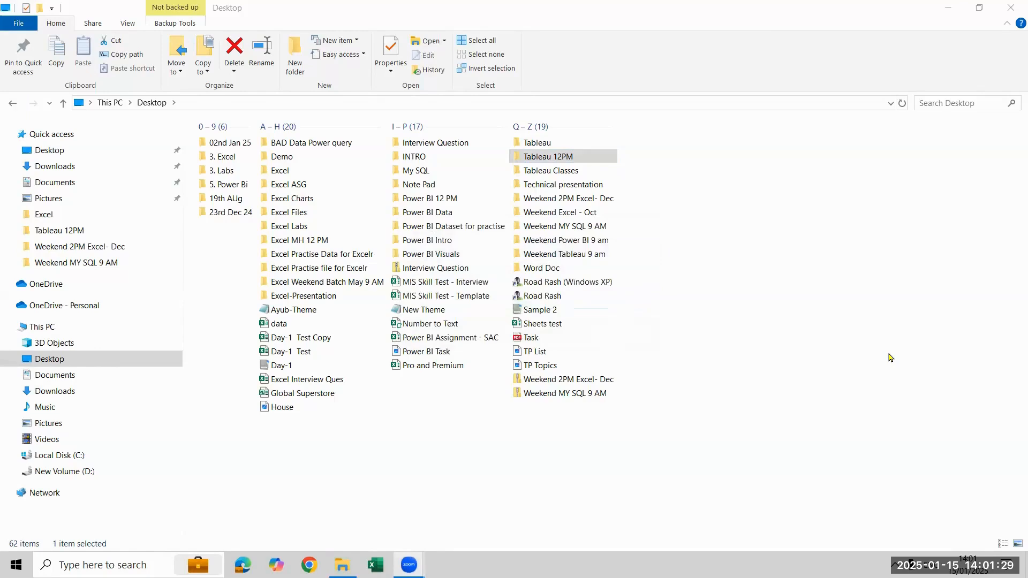
pyautogui.click(682, 395)
# Permanently delete the Weekend 2PM Excel- Dec and Weekend MY SQL 9 AM zip files, and select the Tableau 12PM zip file
pyautogui.click(567, 392)
pyautogui.keyDown('ctrl'); pyautogui.click(589, 407); pyautogui.keyUp('ctrl')
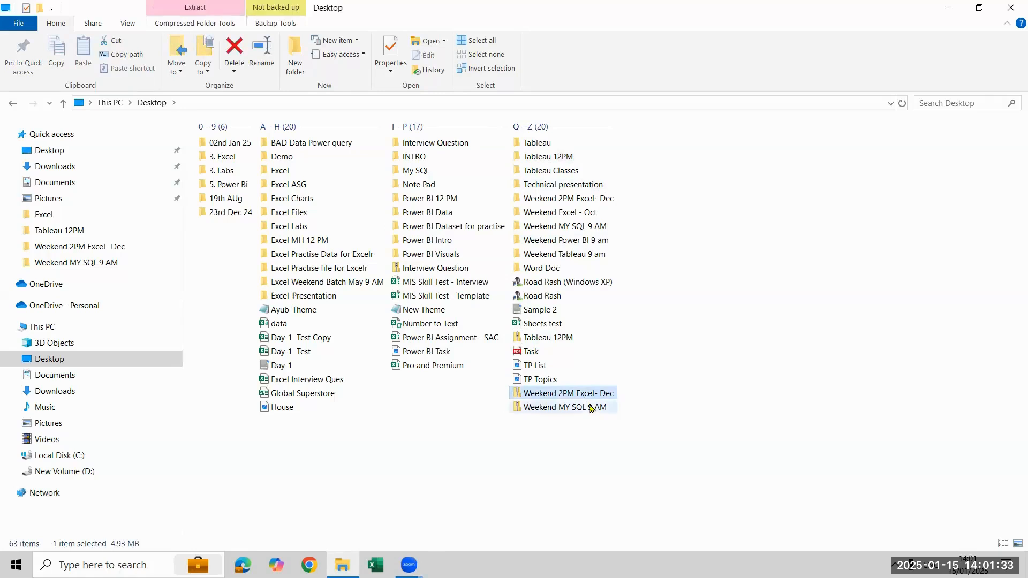
pyautogui.hotkey('shift', 'Delete')
pyautogui.press('Return')
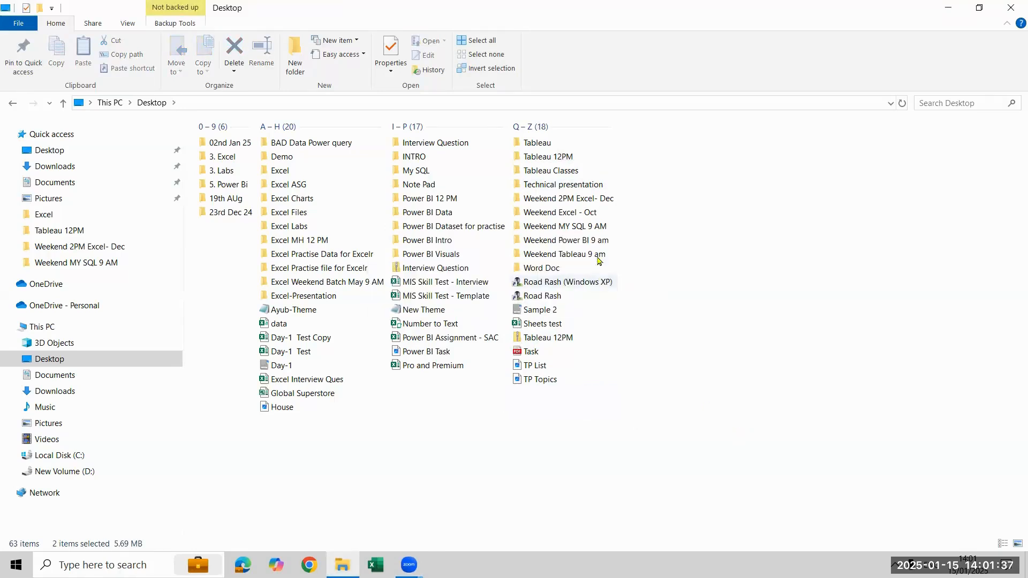
pyautogui.click(591, 337)
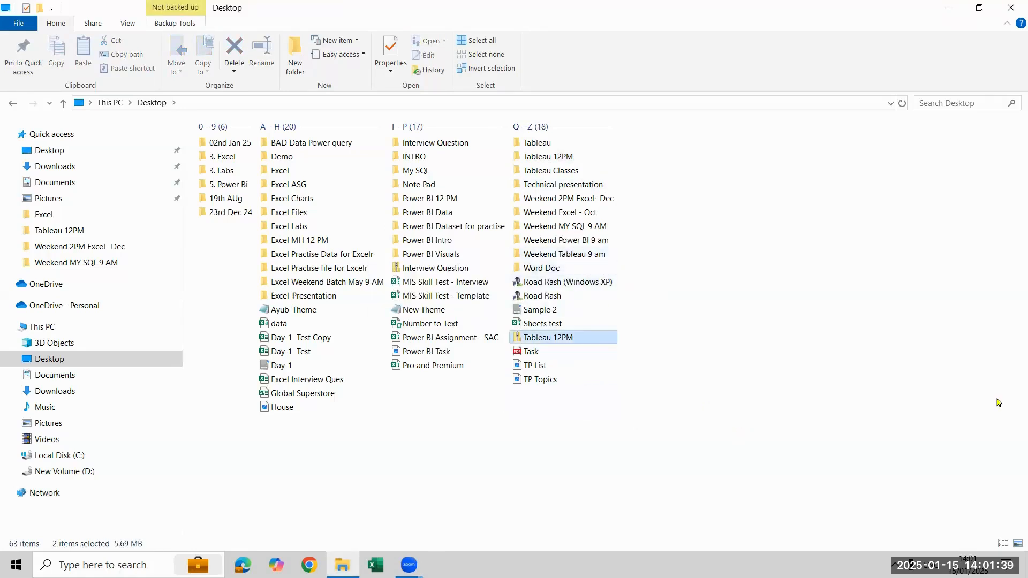